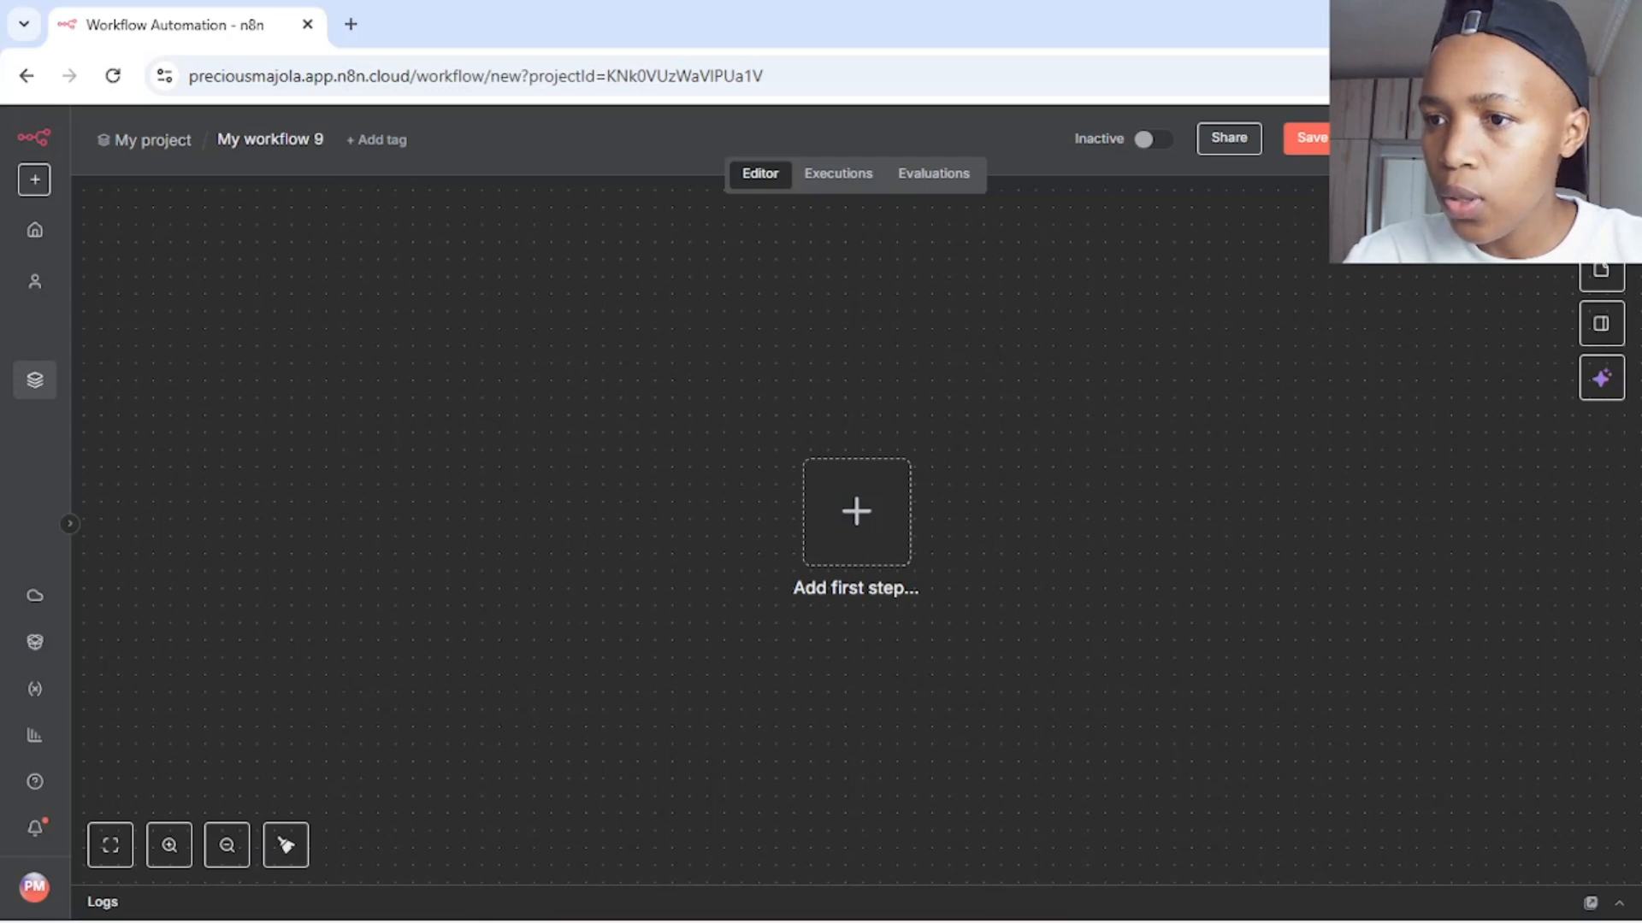
left_click(1601, 215)
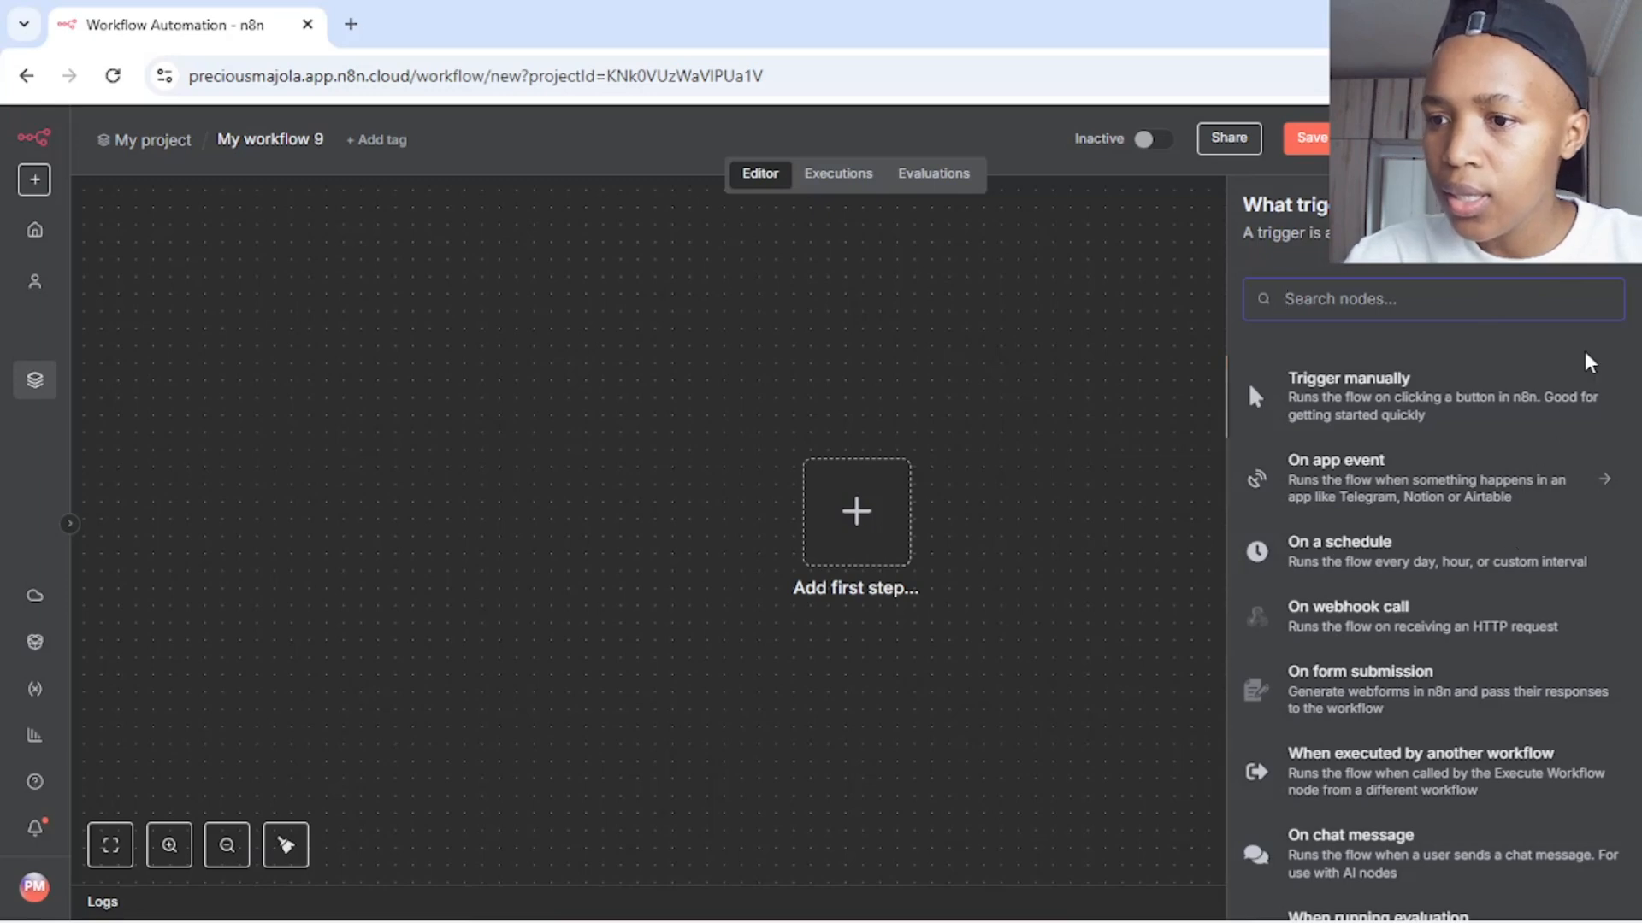
left_click(1603, 466)
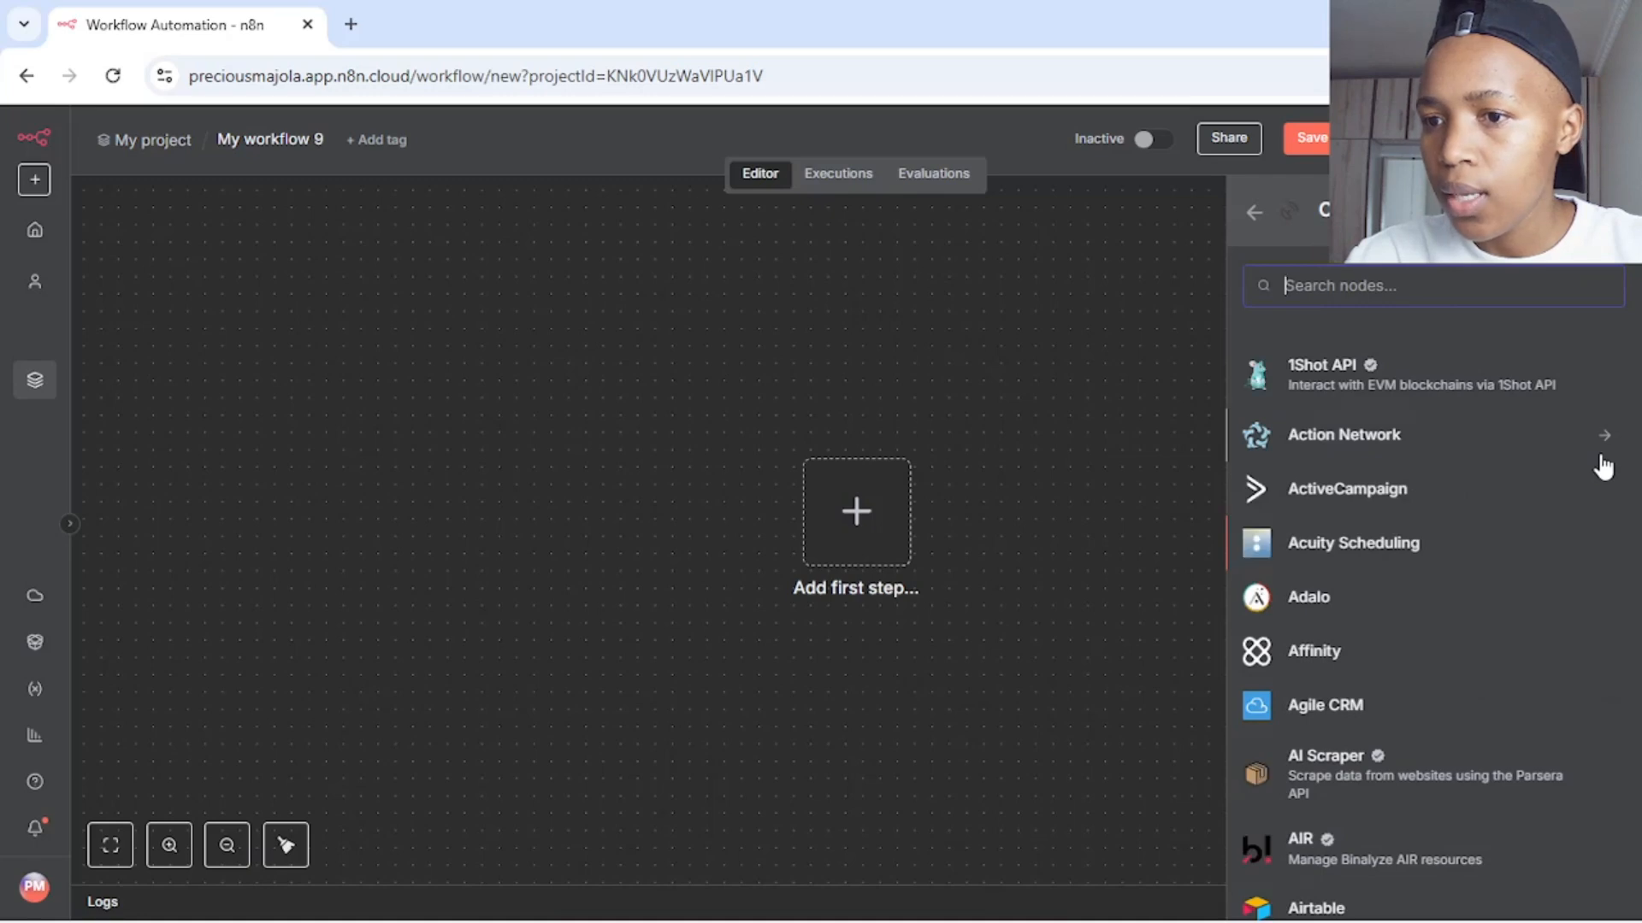
left_click(1195, 336)
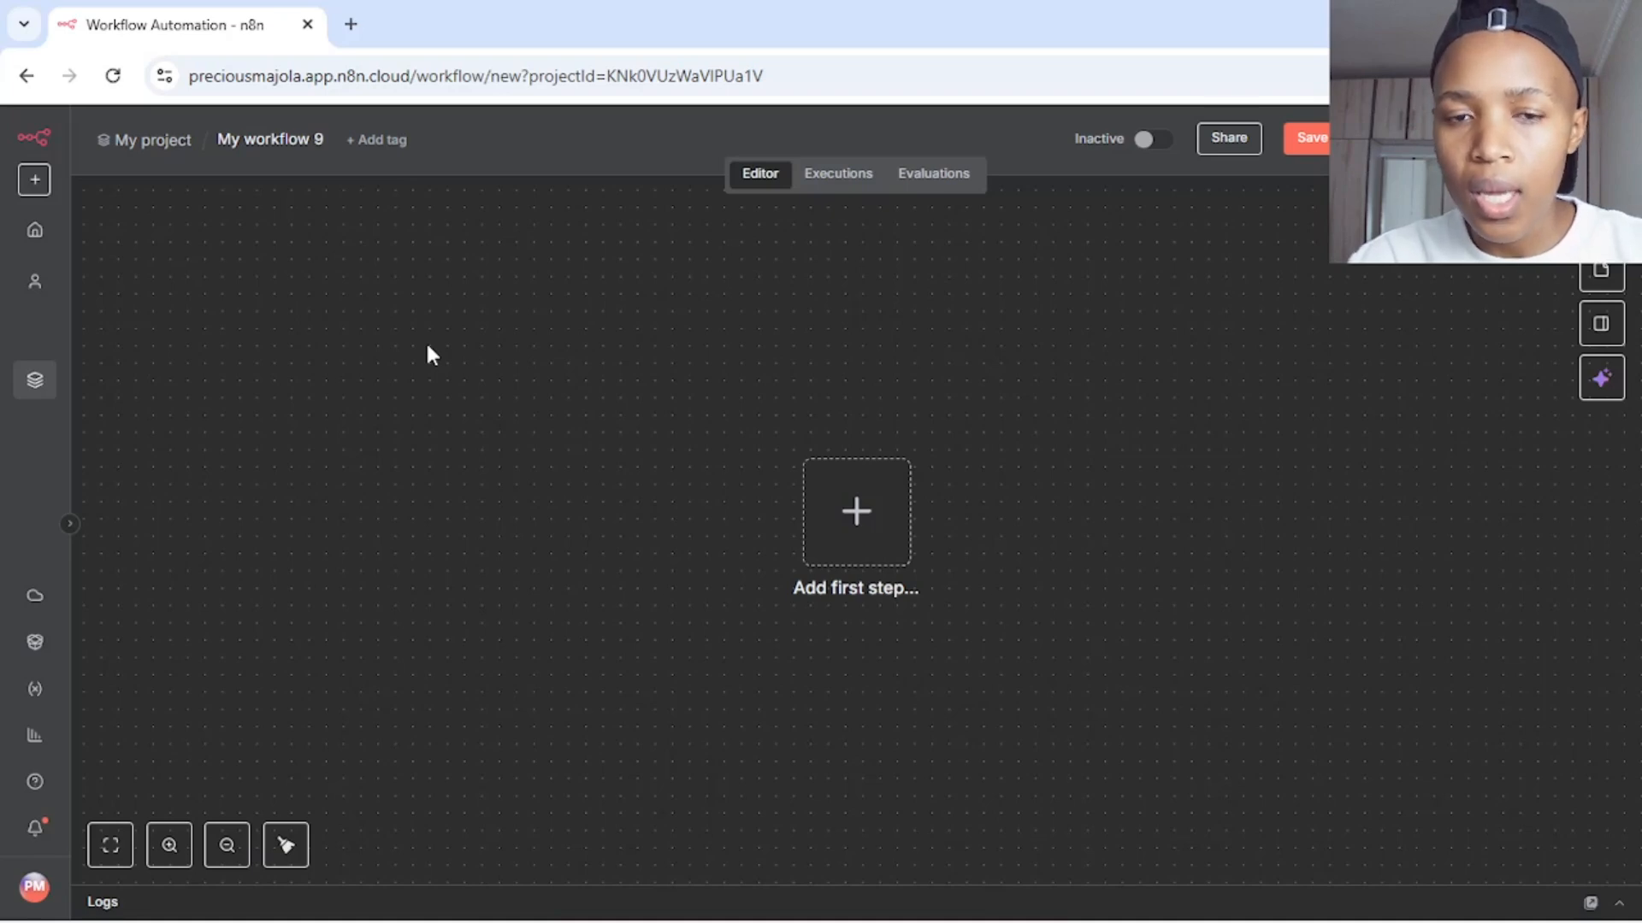
Rename the new workflow as DENTAL AGENT1
left_click(282, 140)
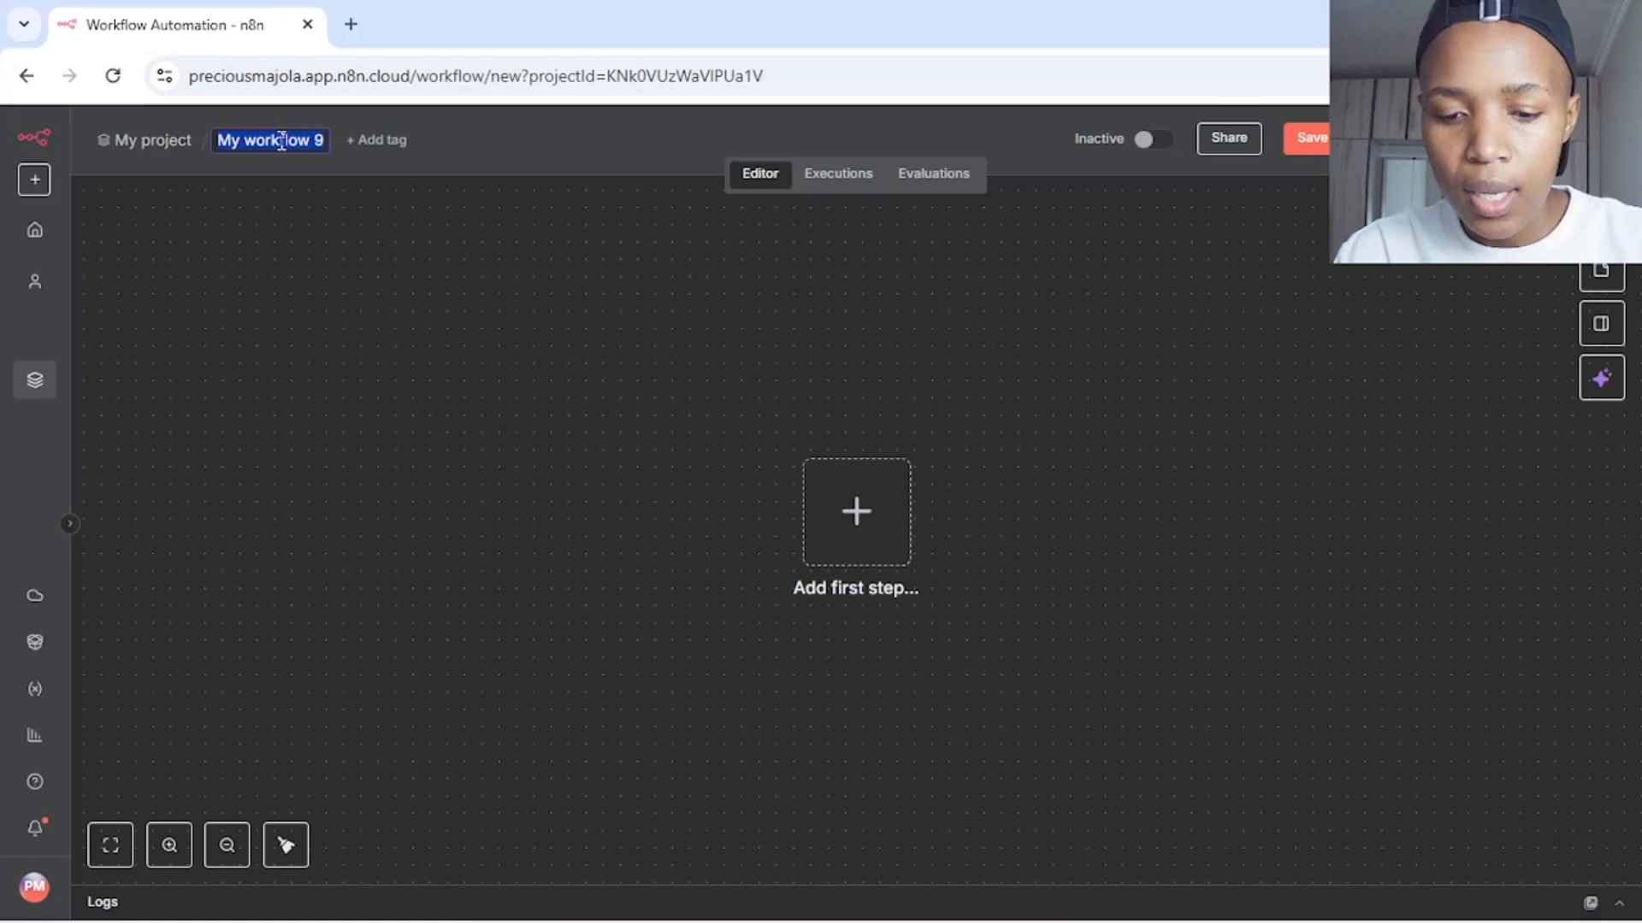
type("DE")
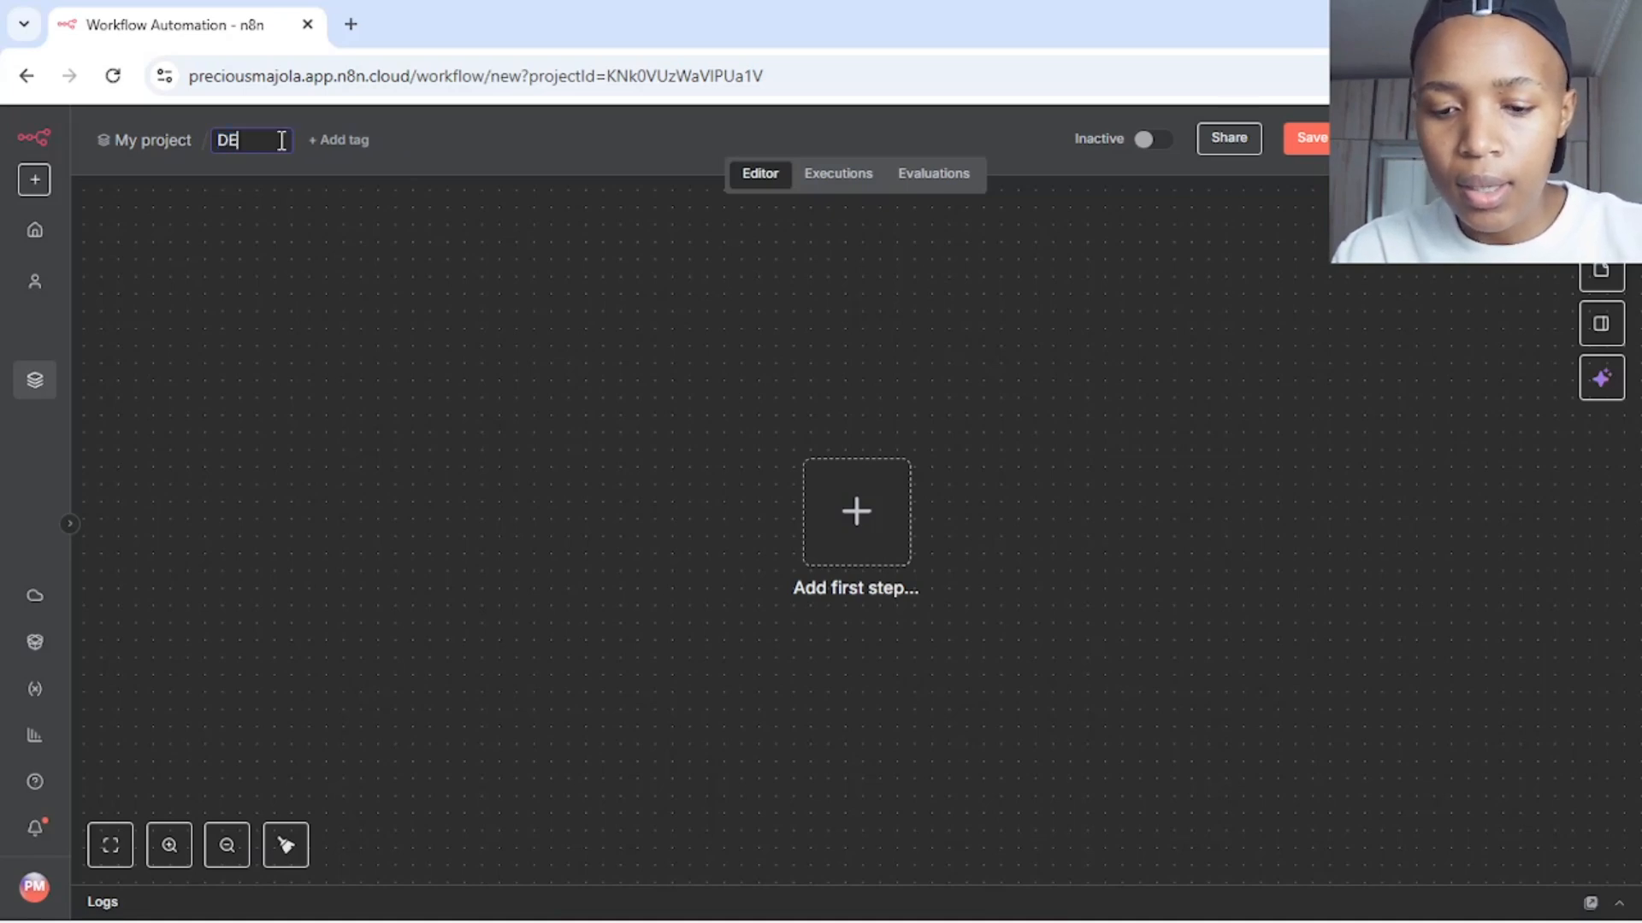
type("NTS")
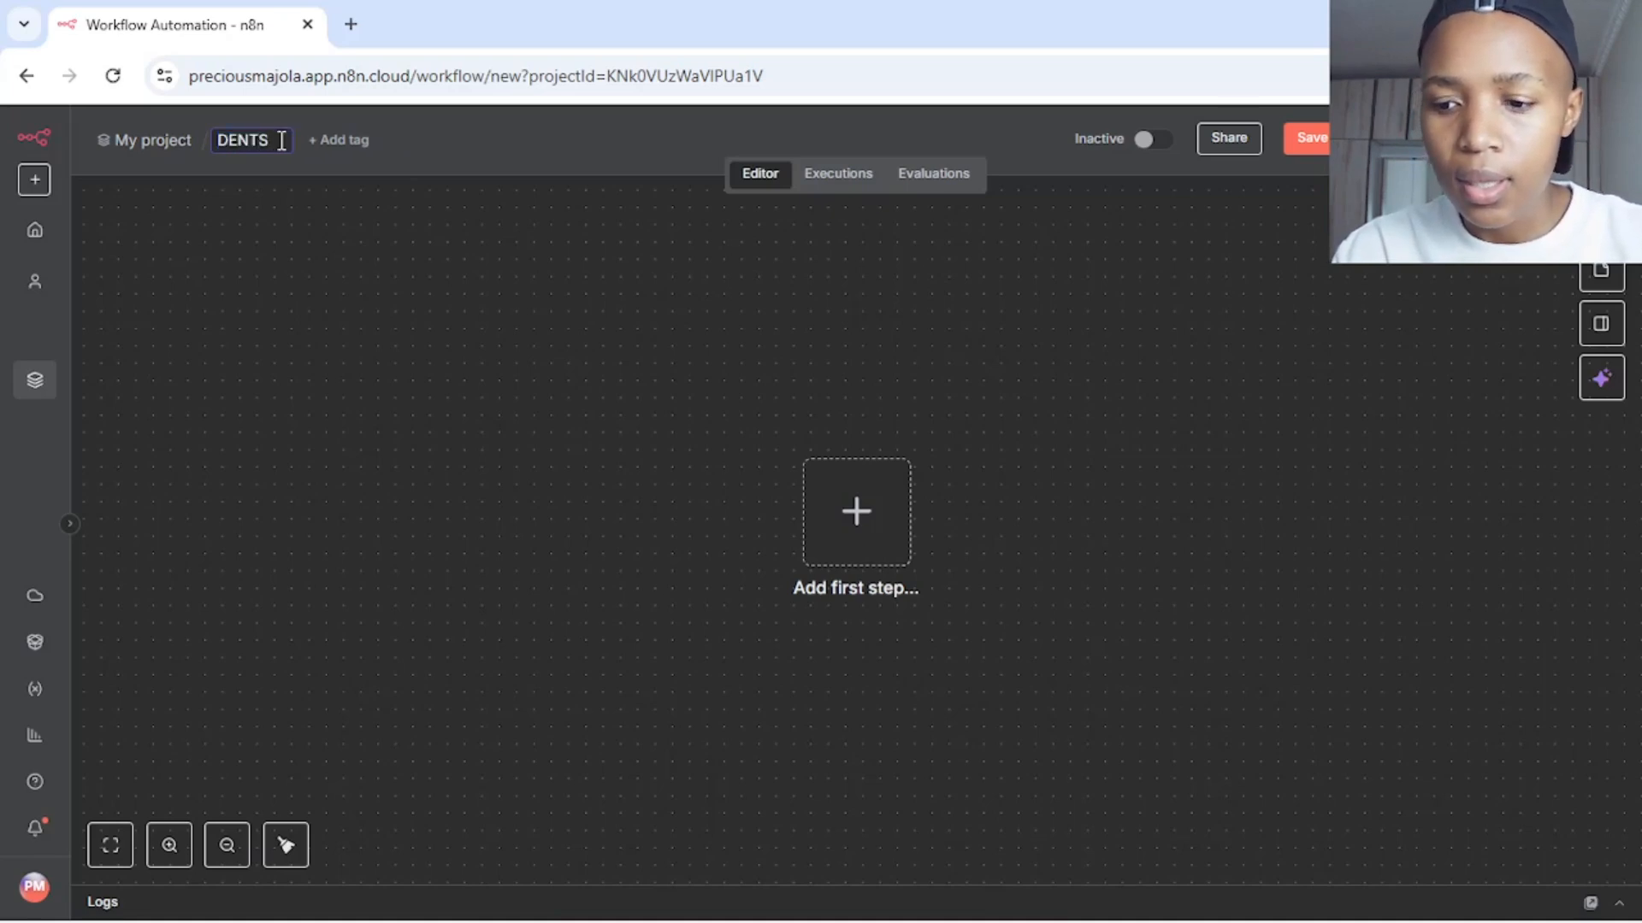
key("BackSpace")
type("AL A")
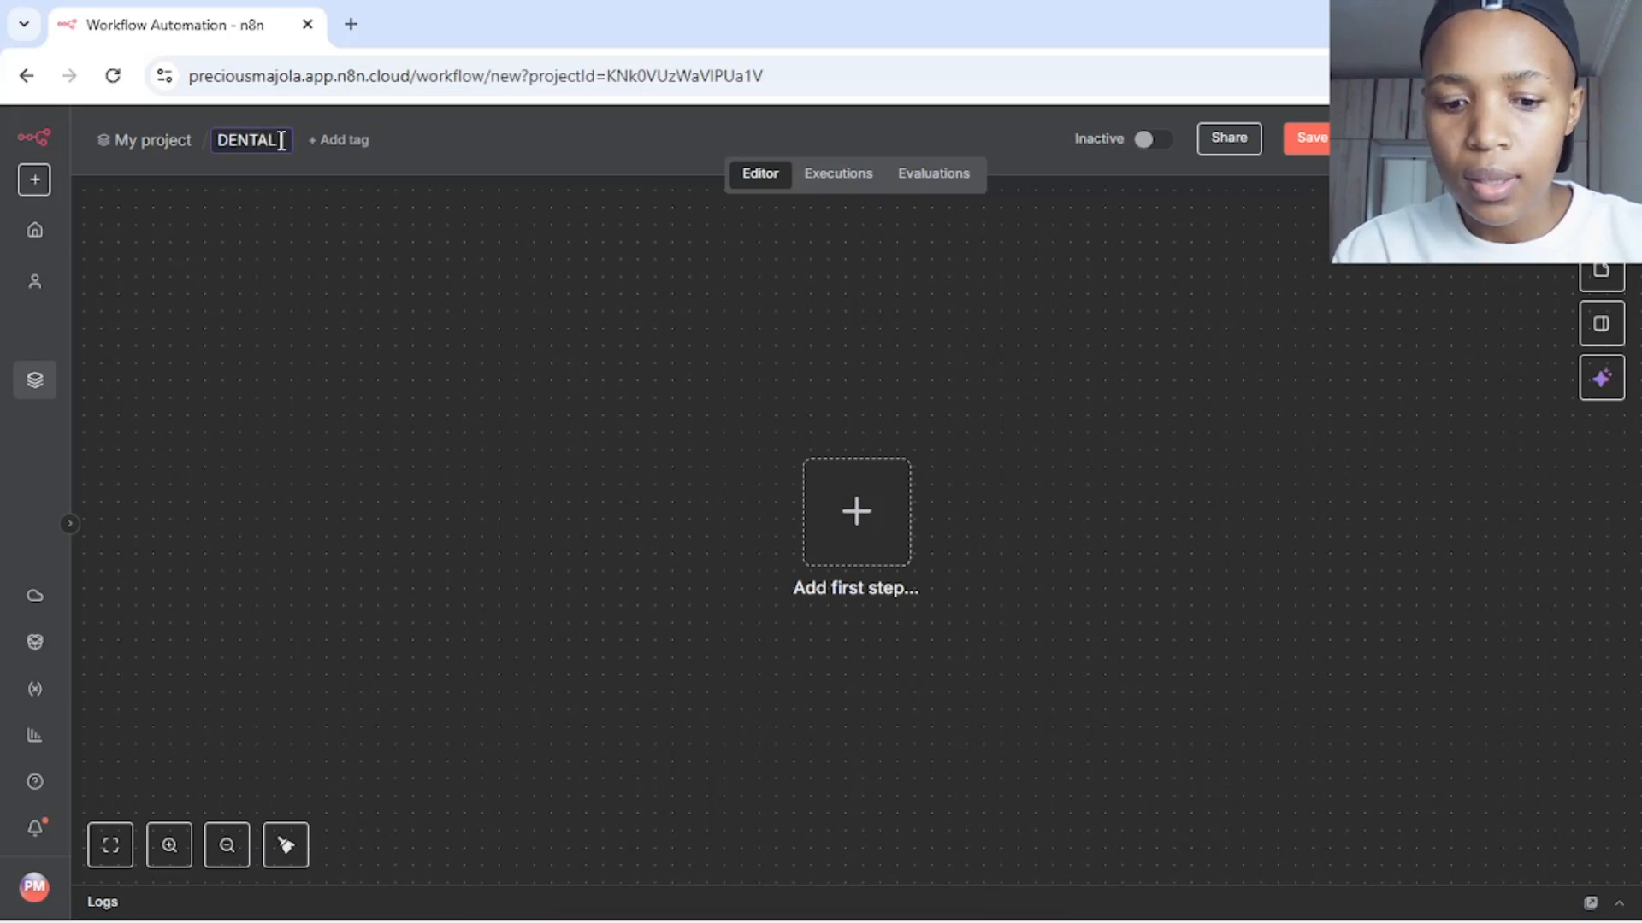
type("GENT")
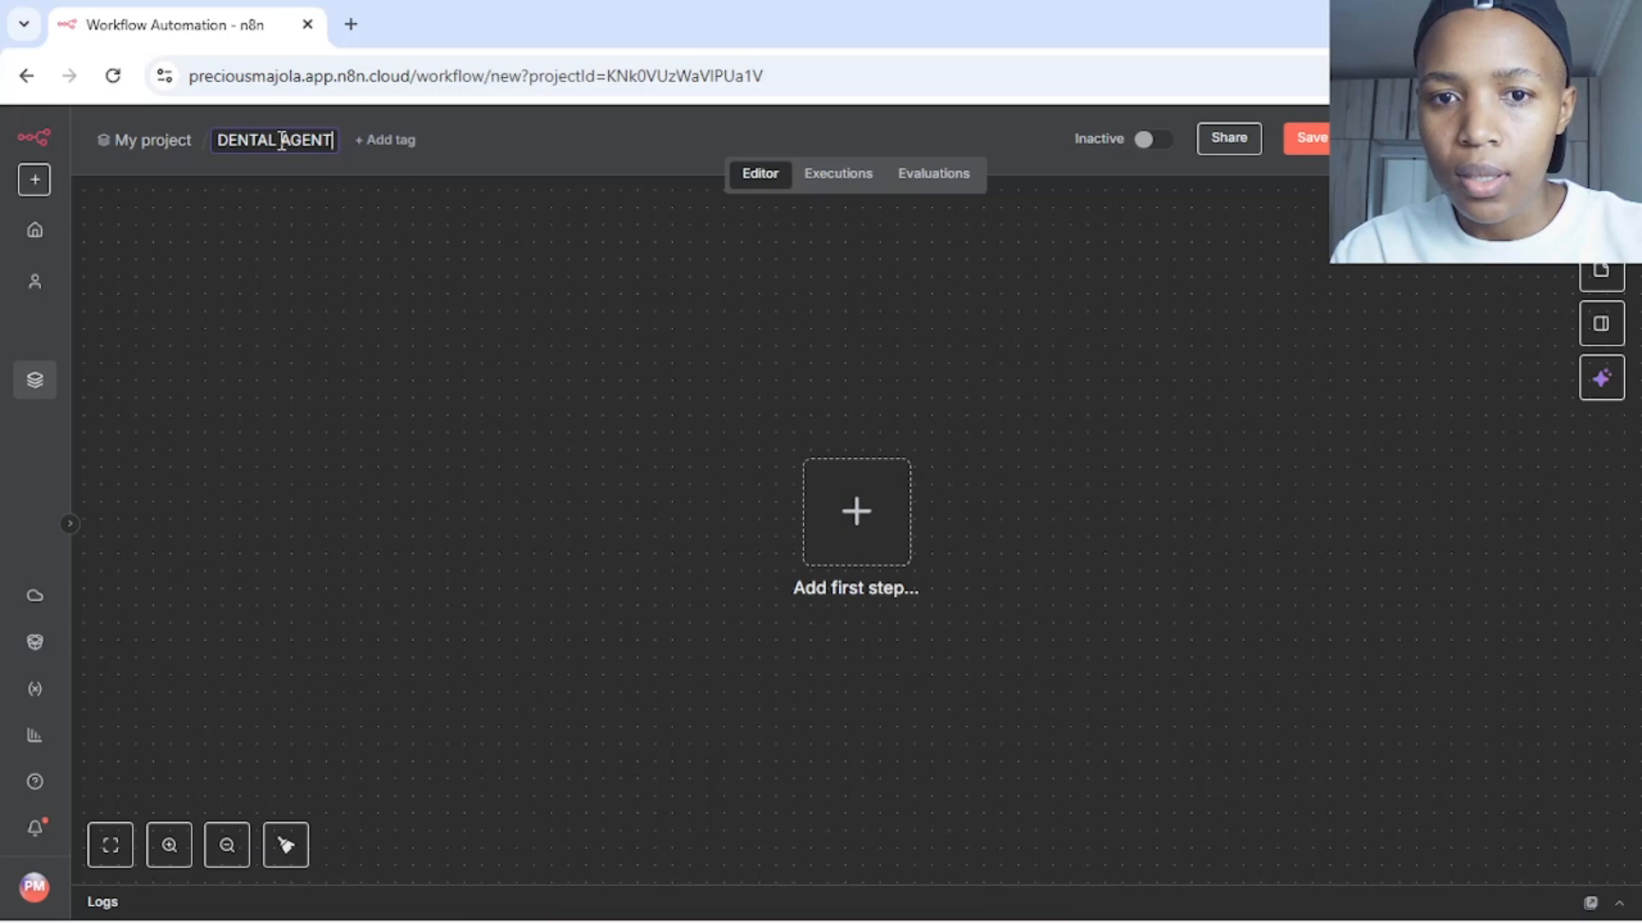
type("1")
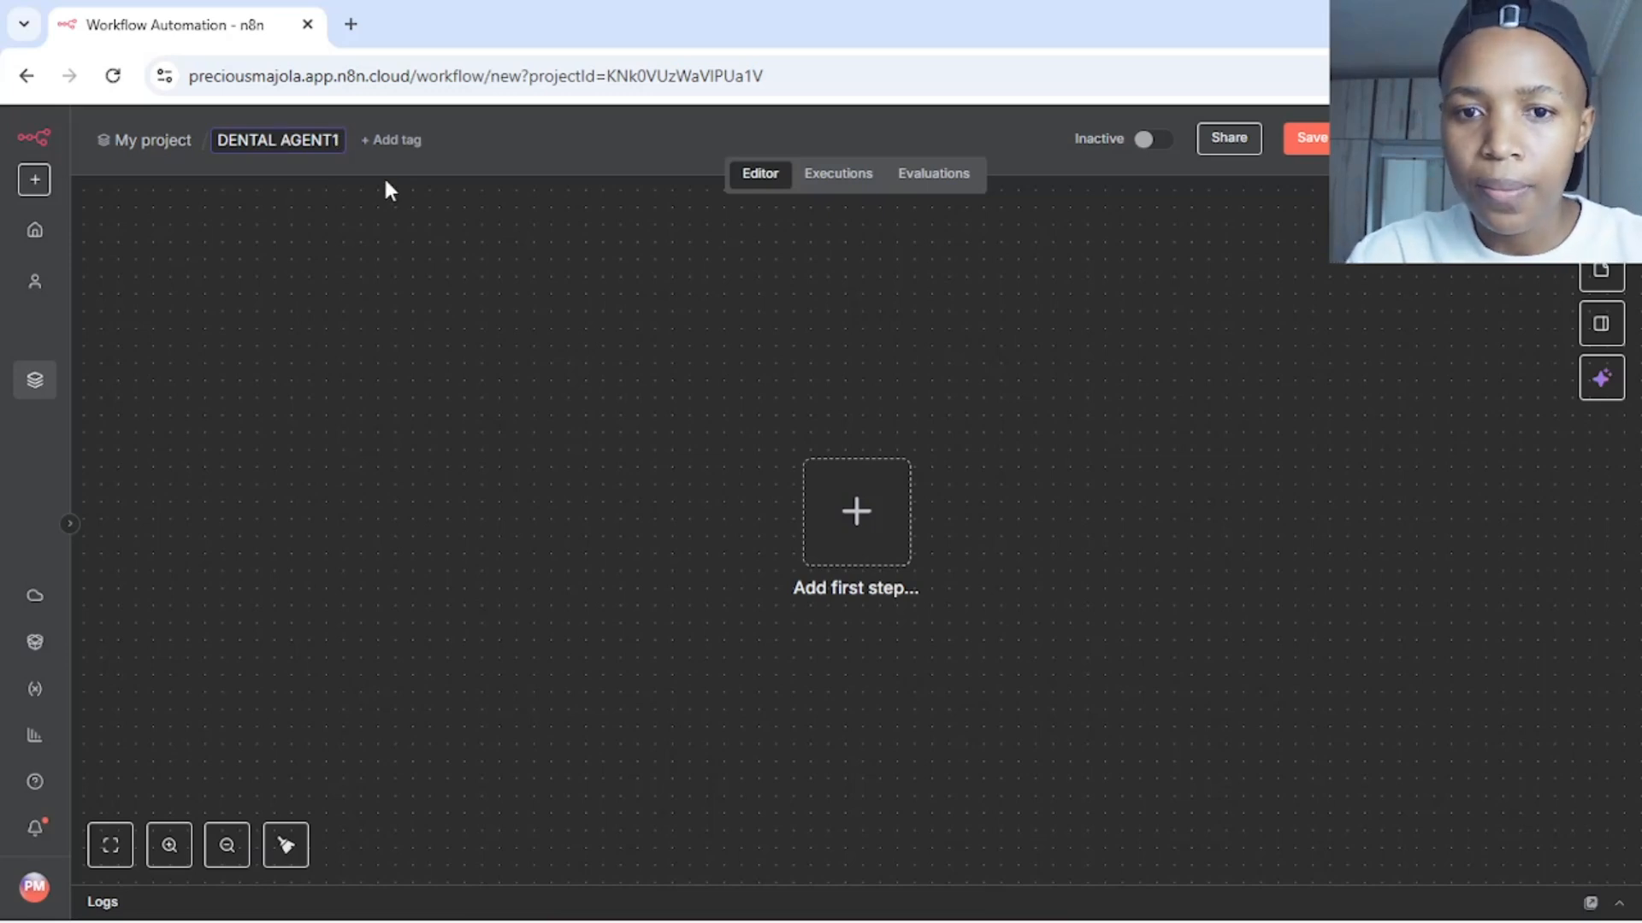
left_click(402, 235)
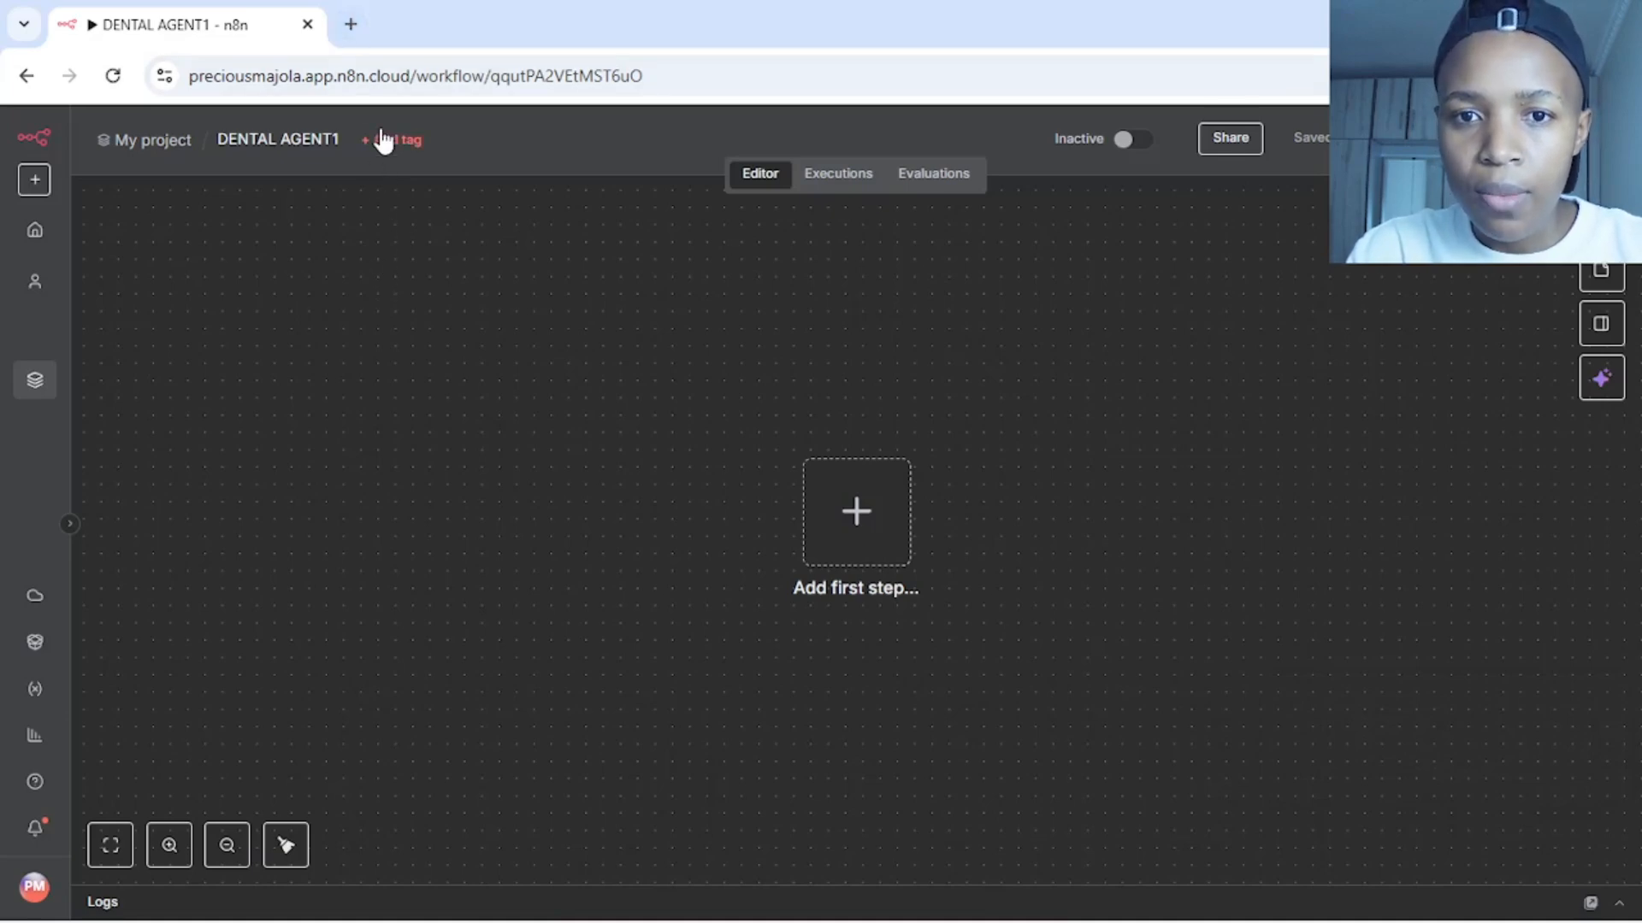
Open the elevenlabs.io website in a new browser tab
left_click(349, 26)
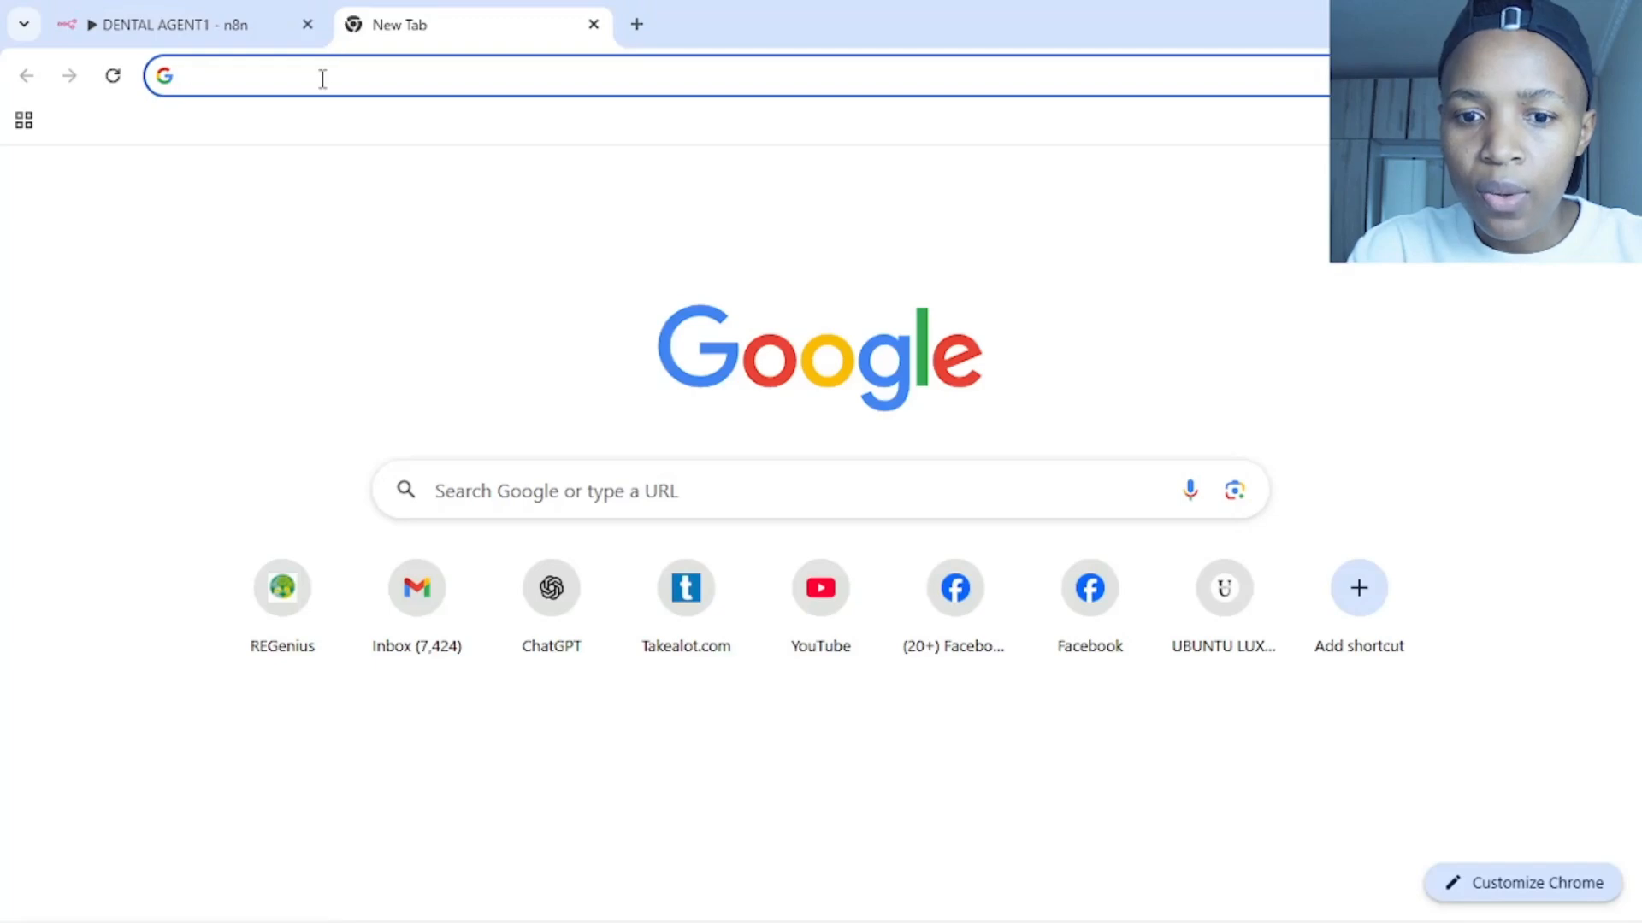
type("ElE")
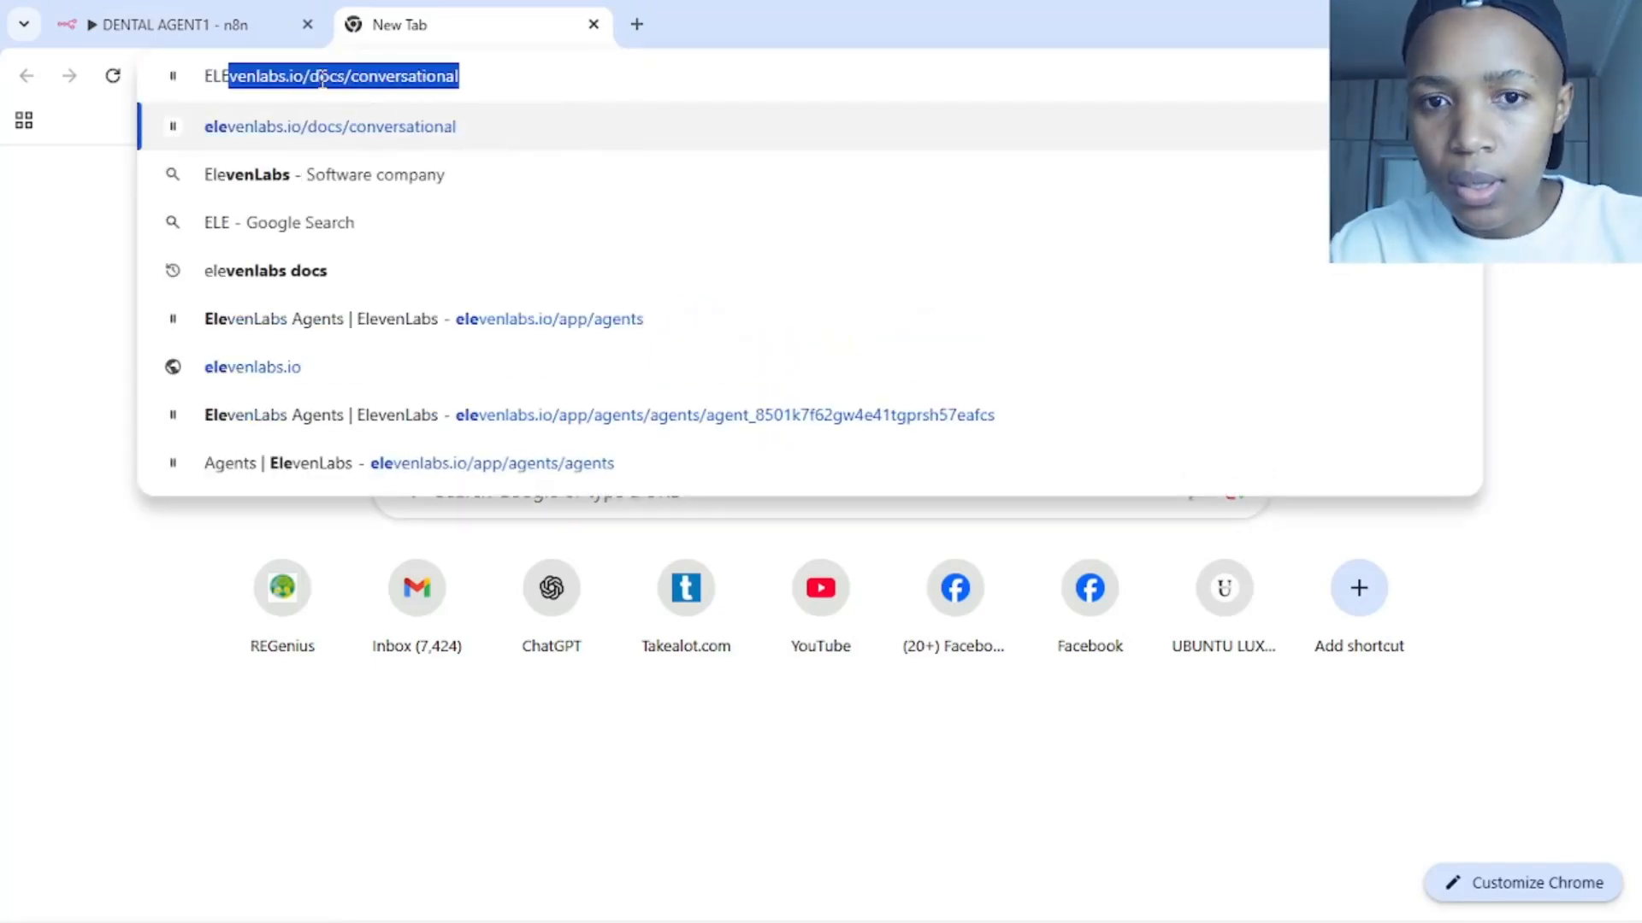
key("End")
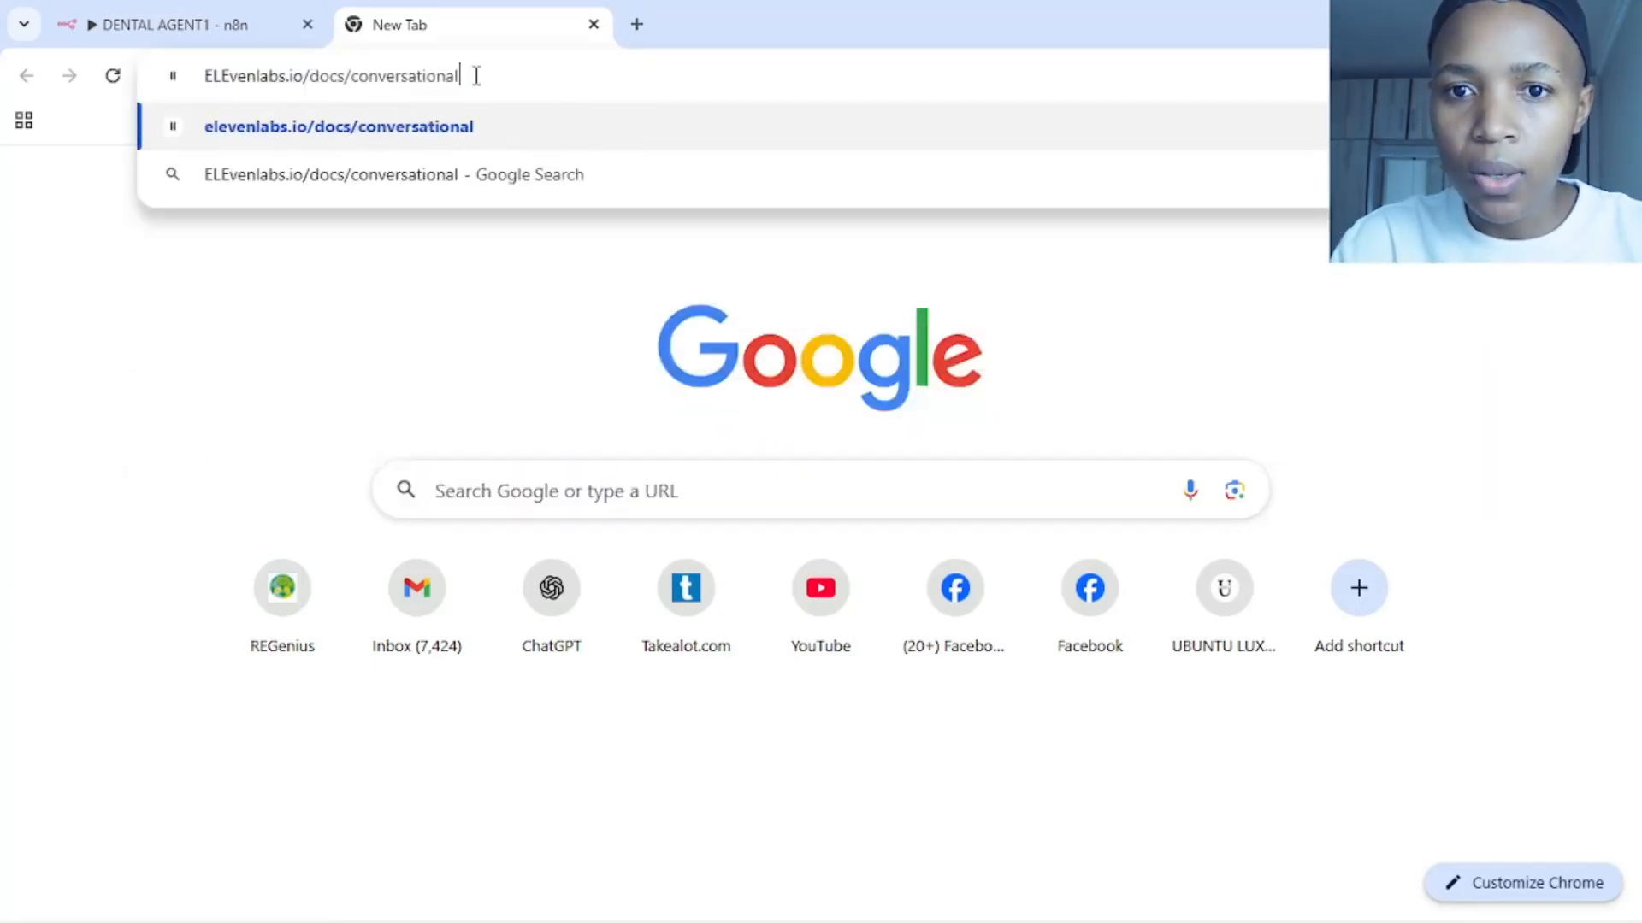
key("BackSpace")
key("BackSpace")
key("BackSpace")
key("BackSpace")
key("BackSpace")
key("BackSpace")
key("BackSpace")
key("BackSpace")
key("BackSpace")
key("BackSpace")
key("BackSpace")
key("BackSpace")
key("BackSpace")
key("BackSpace")
key("BackSpace")
key("BackSpace")
key("BackSpace")
key("BackSpace")
key("BackSpace")
key("BackSpace")
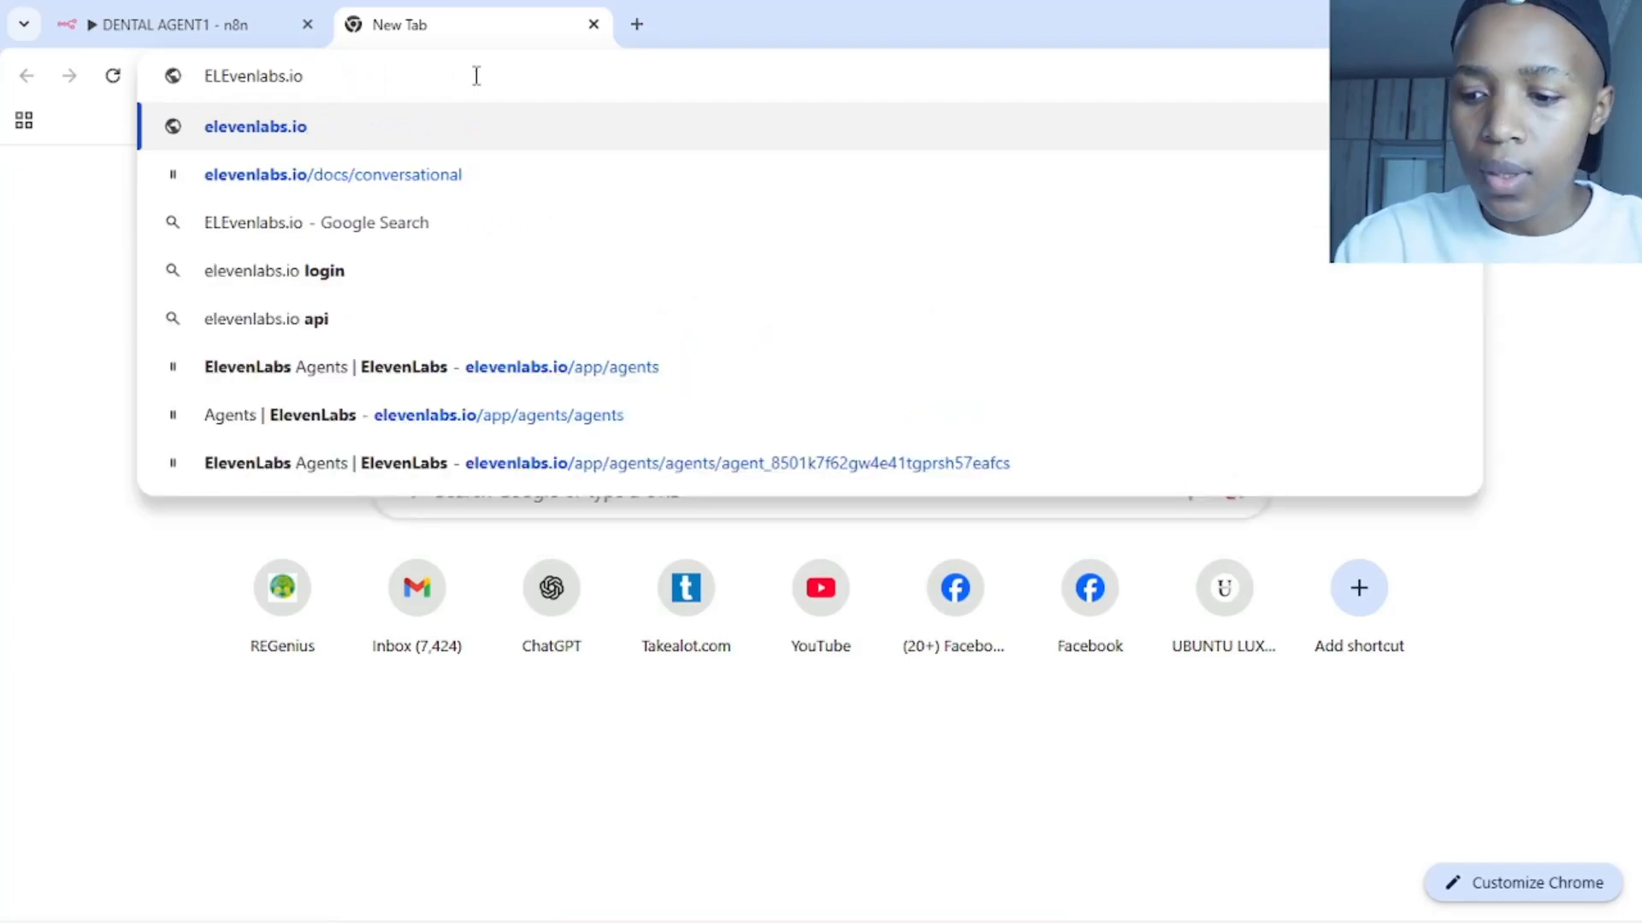
key("Return")
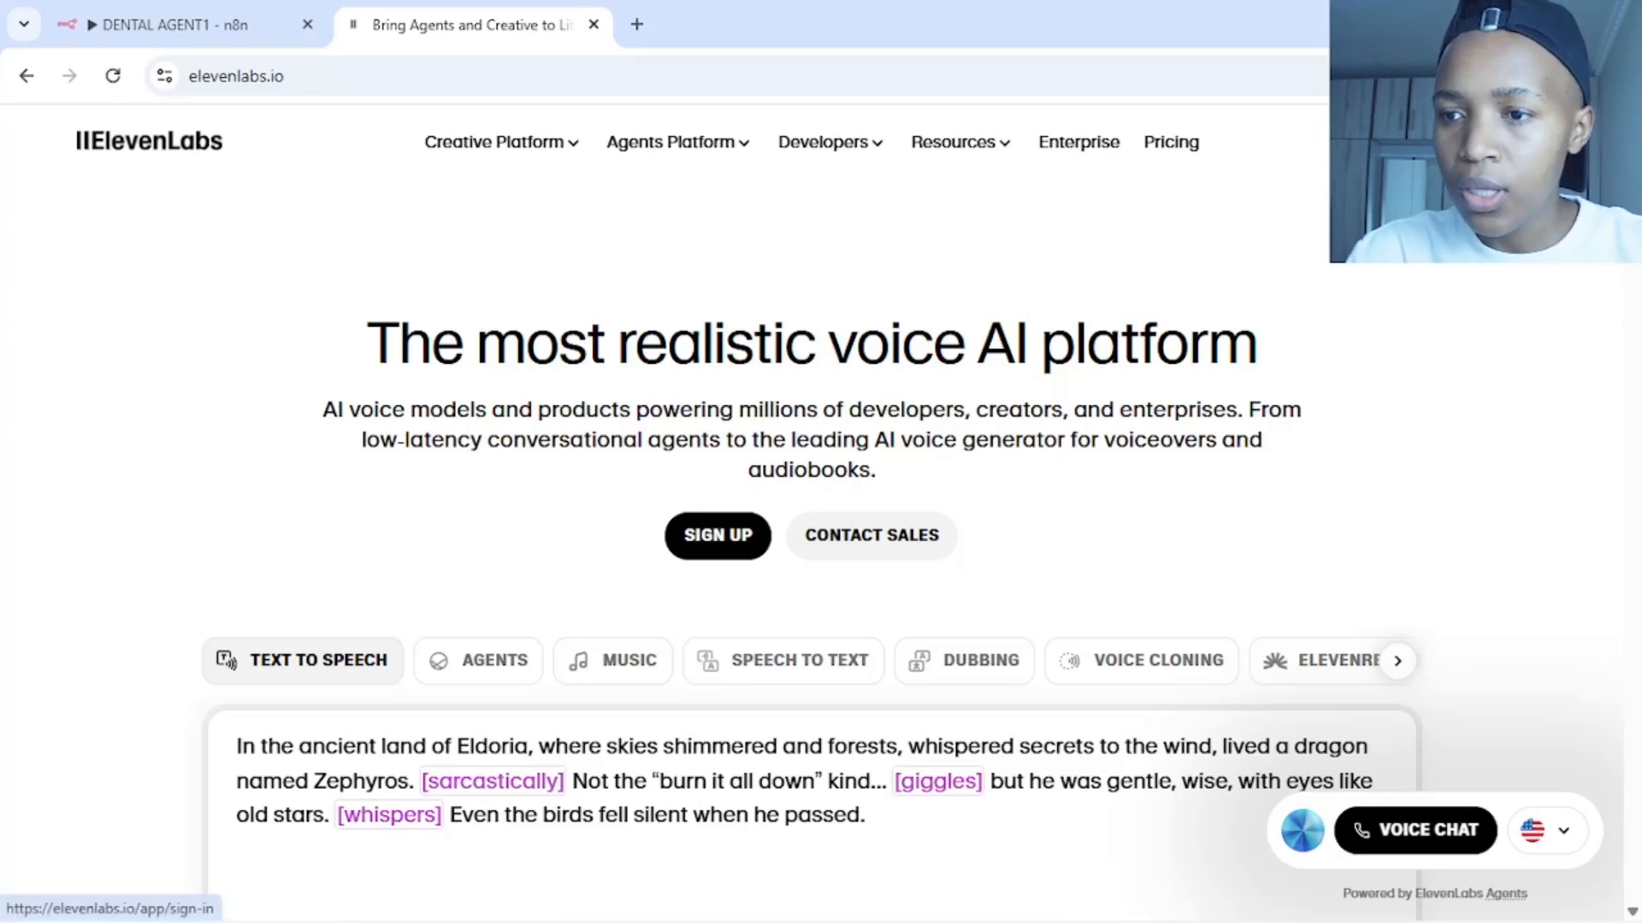
Sign in to the ElevenLabs Agents Platform and start creating a new agent from the list of agents
left_click(1407, 142)
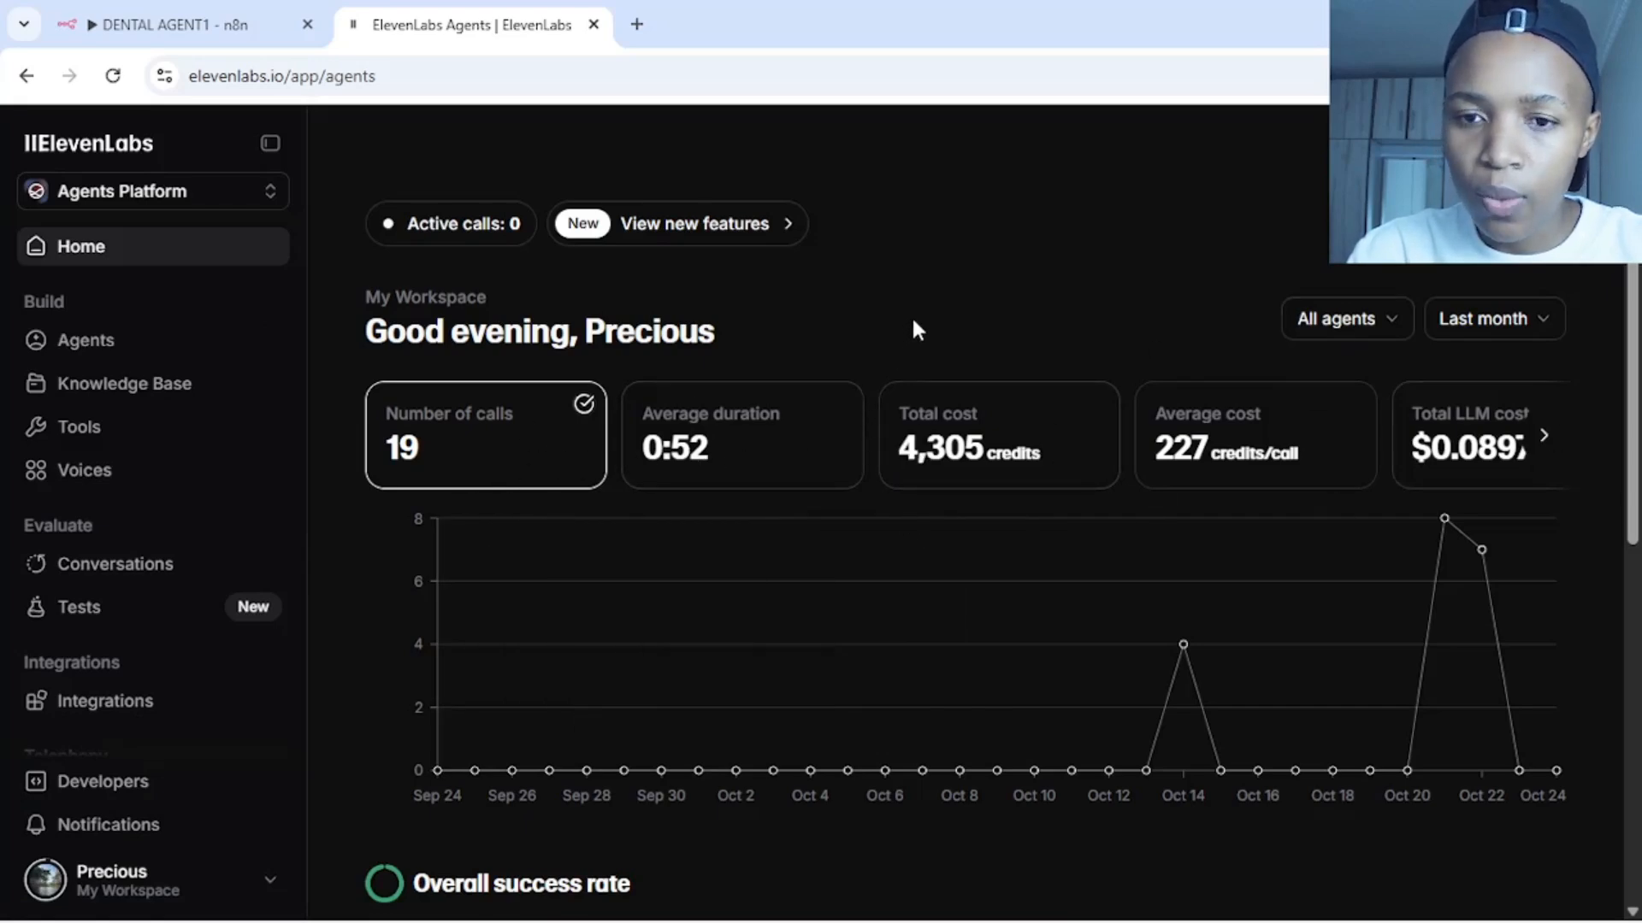
left_click(101, 346)
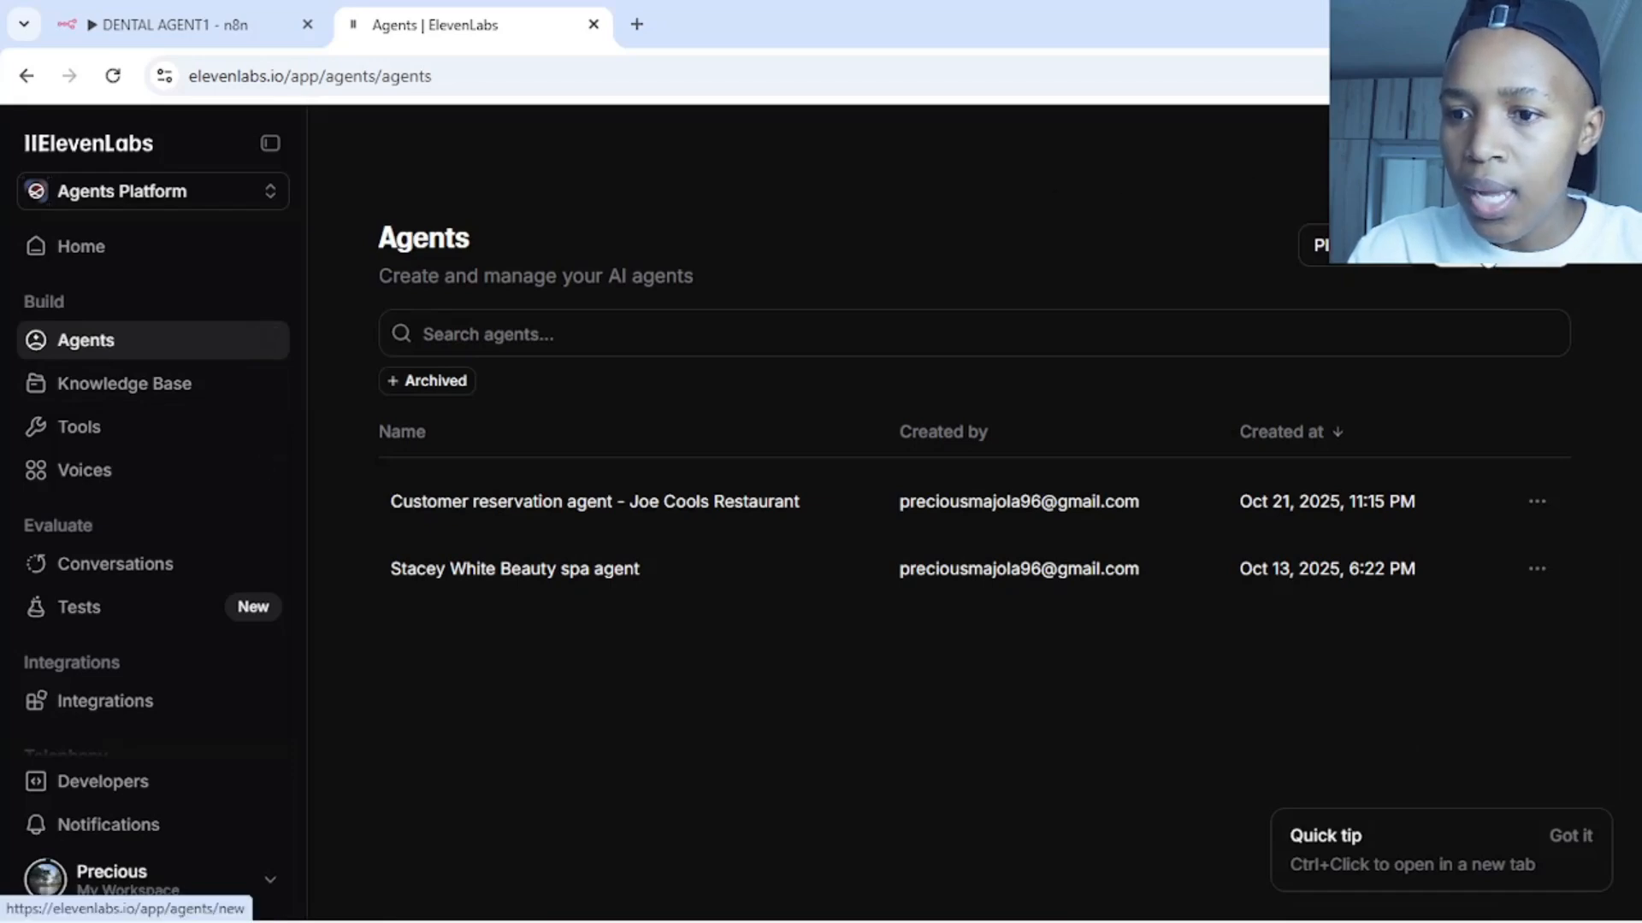
left_click(1501, 246)
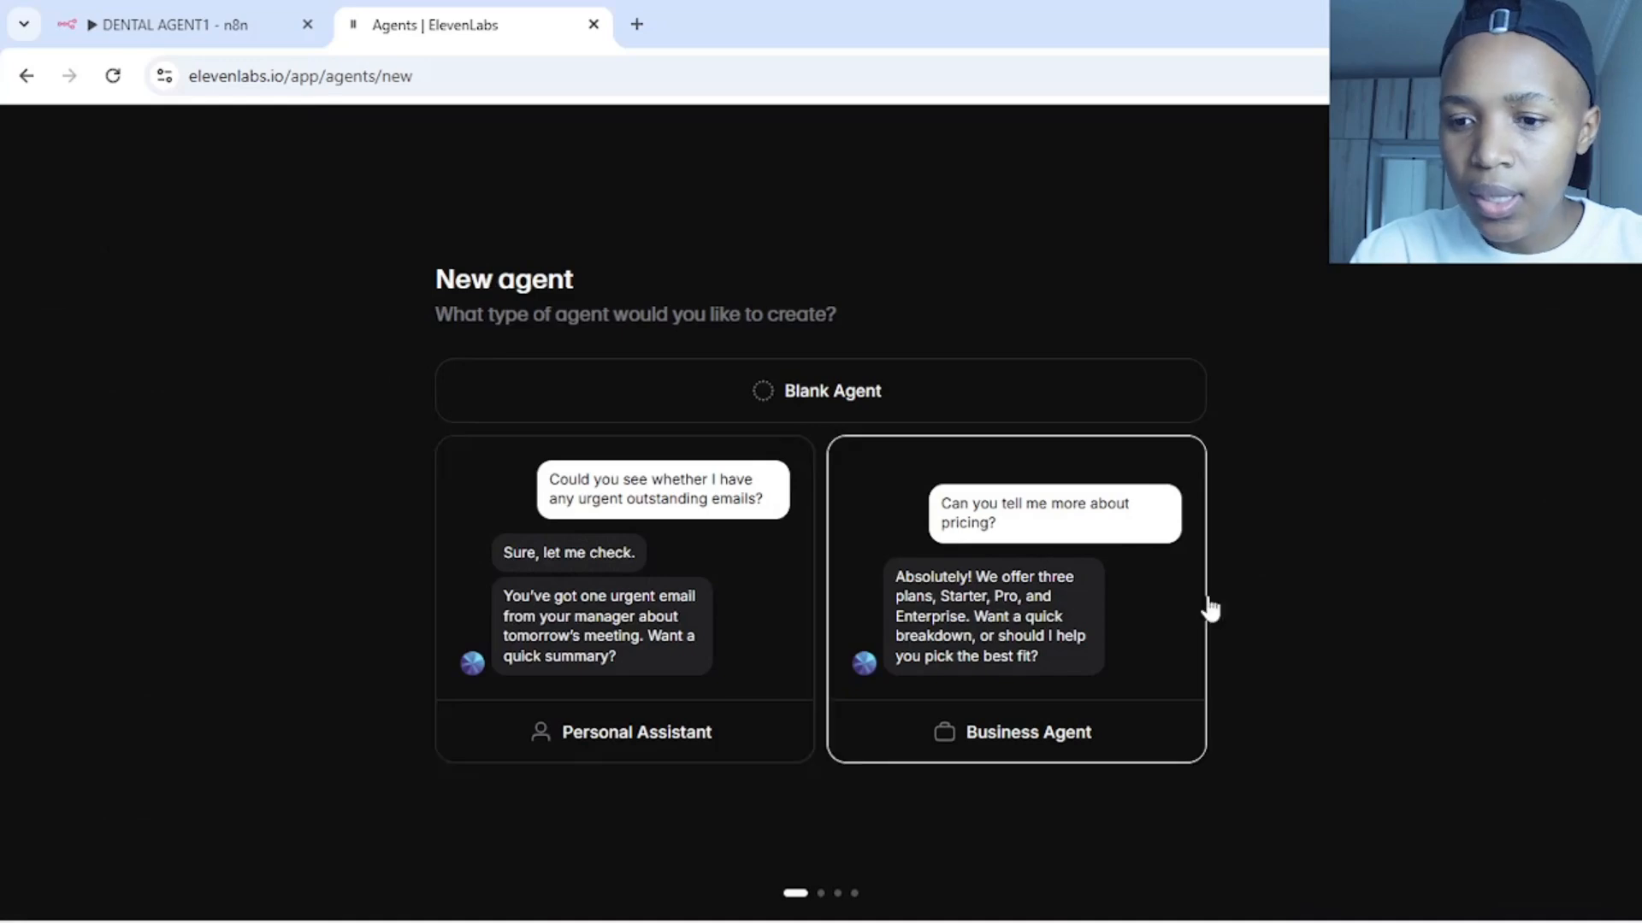
Configure the new agent as a Business Agent in the Healthcare & Medical industry with the Scheduling use case
left_click(1012, 632)
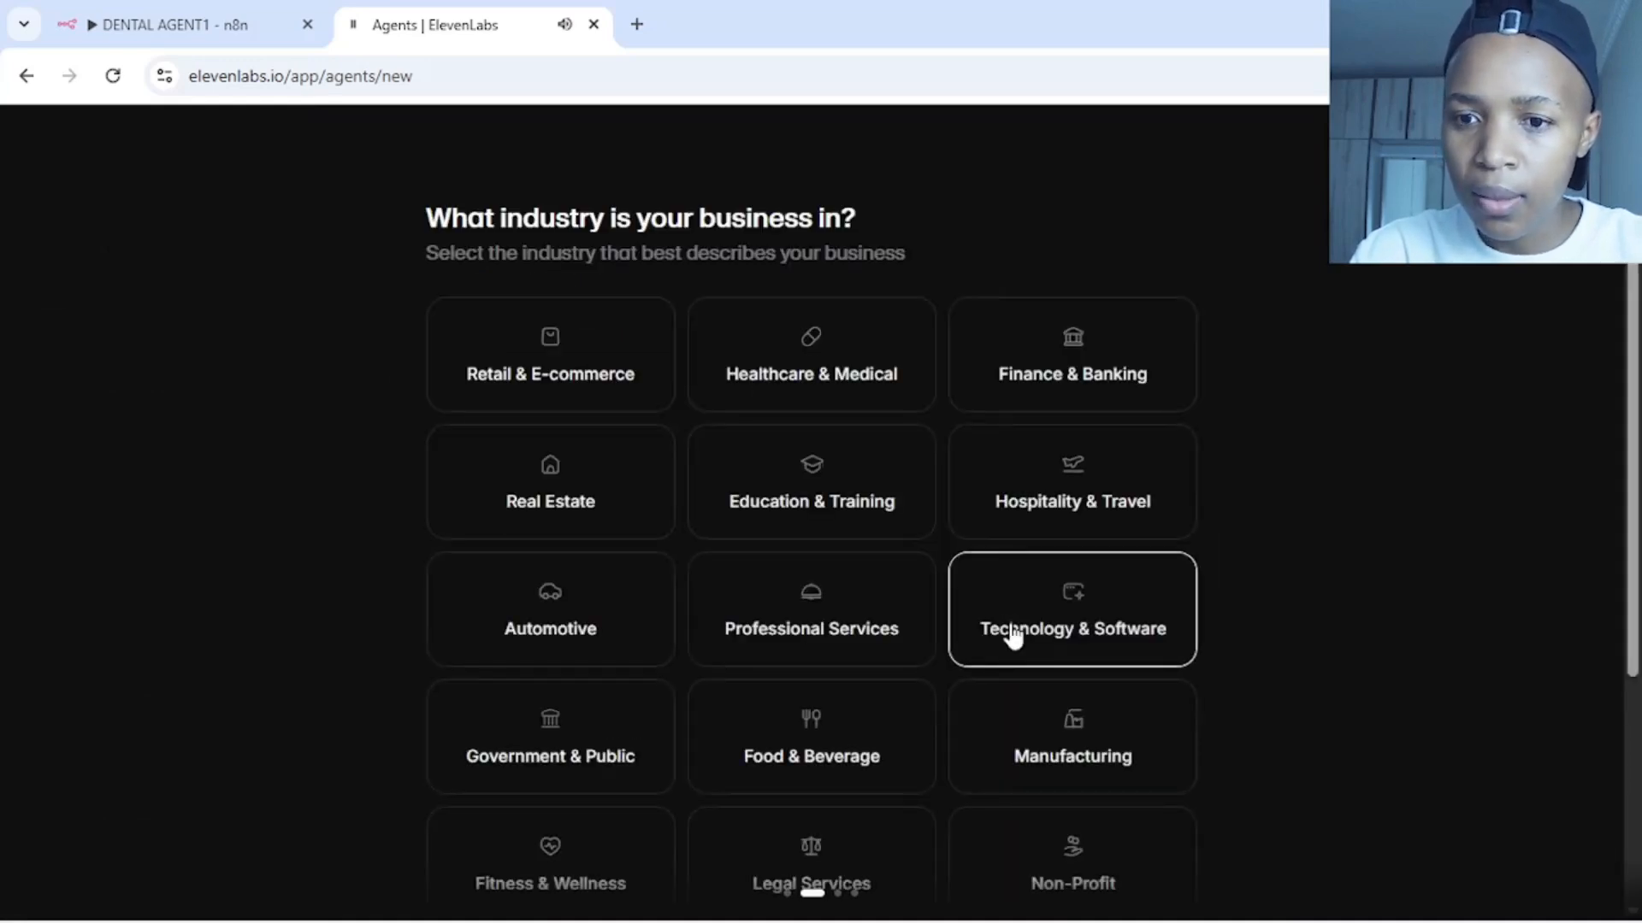
left_click(863, 380)
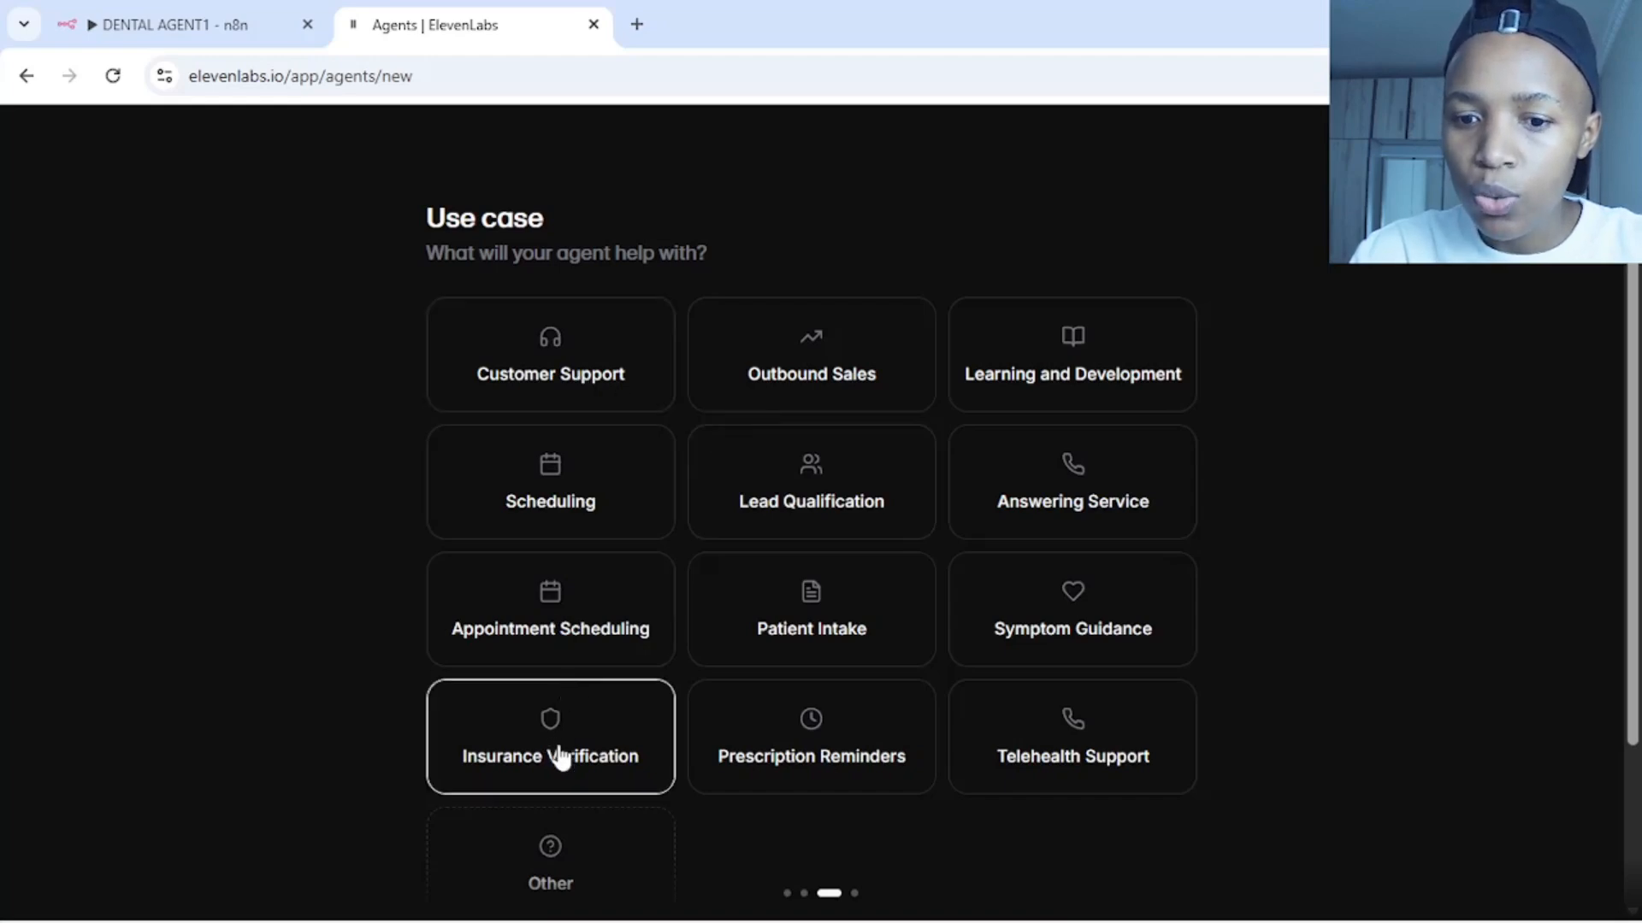
left_click(523, 855)
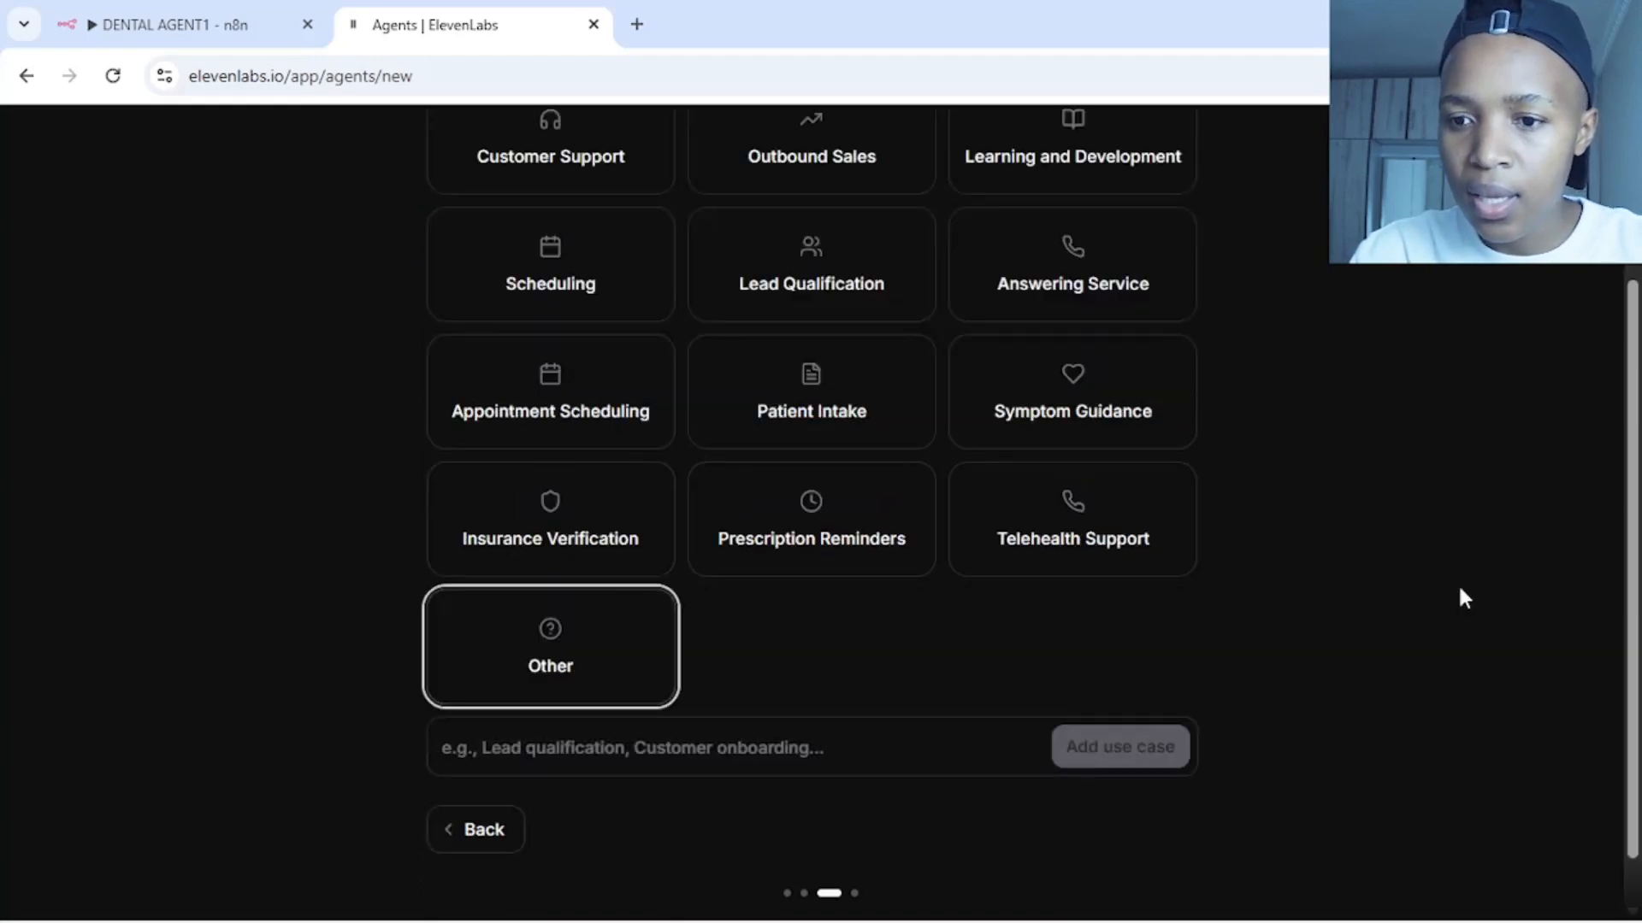
scroll(1633, 342, "up", 3)
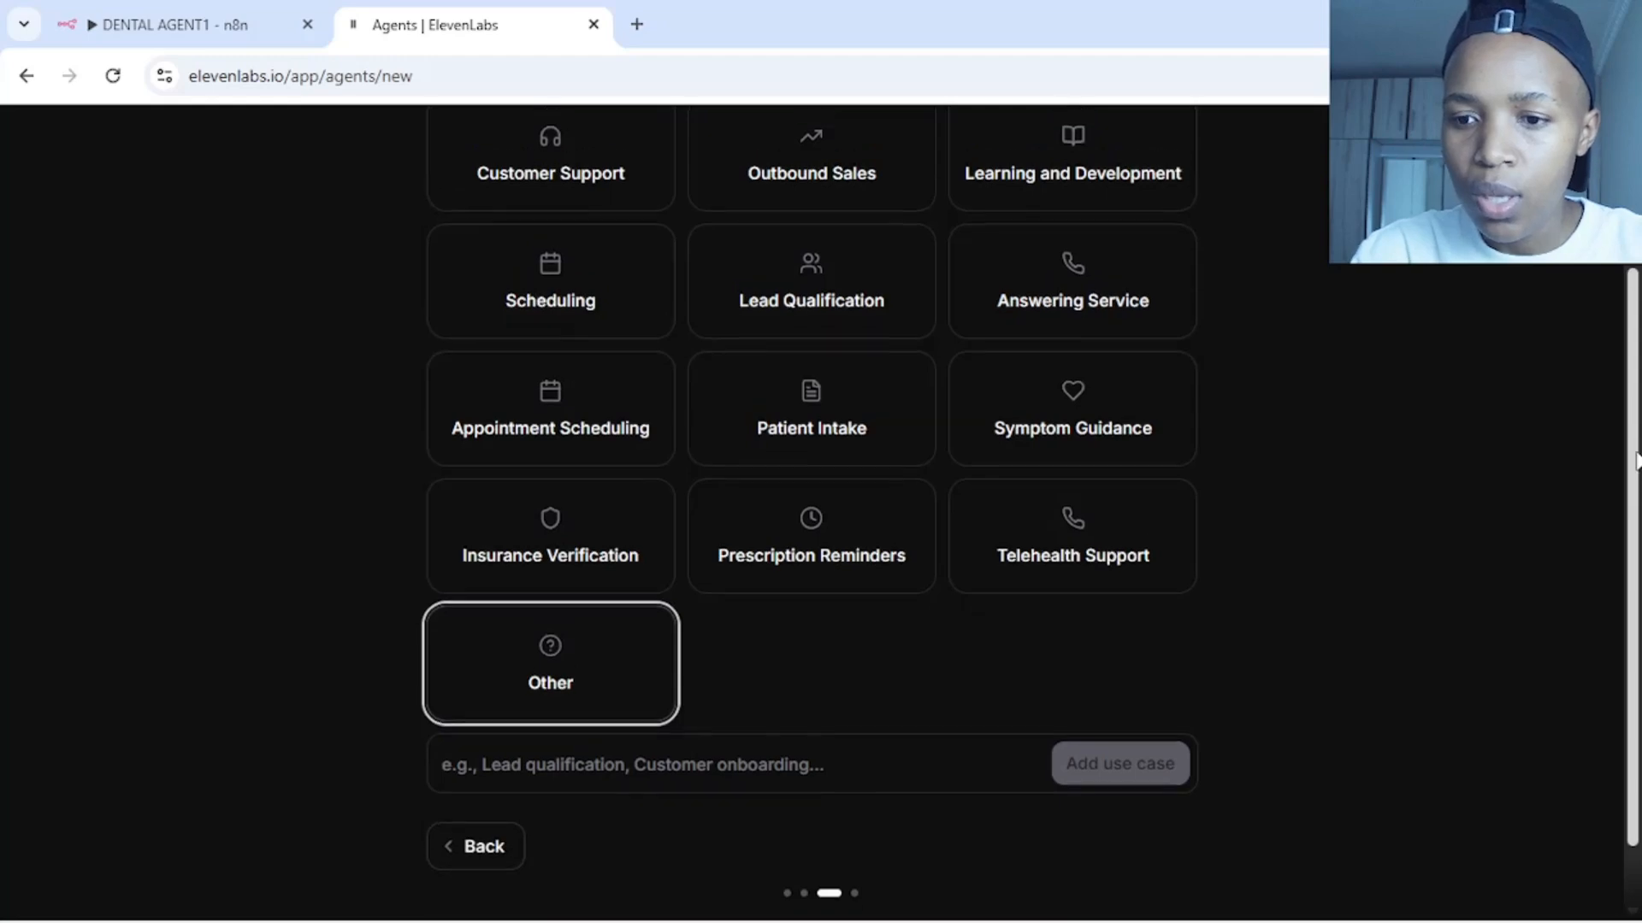
left_click_drag(1636, 320, 1628, 474)
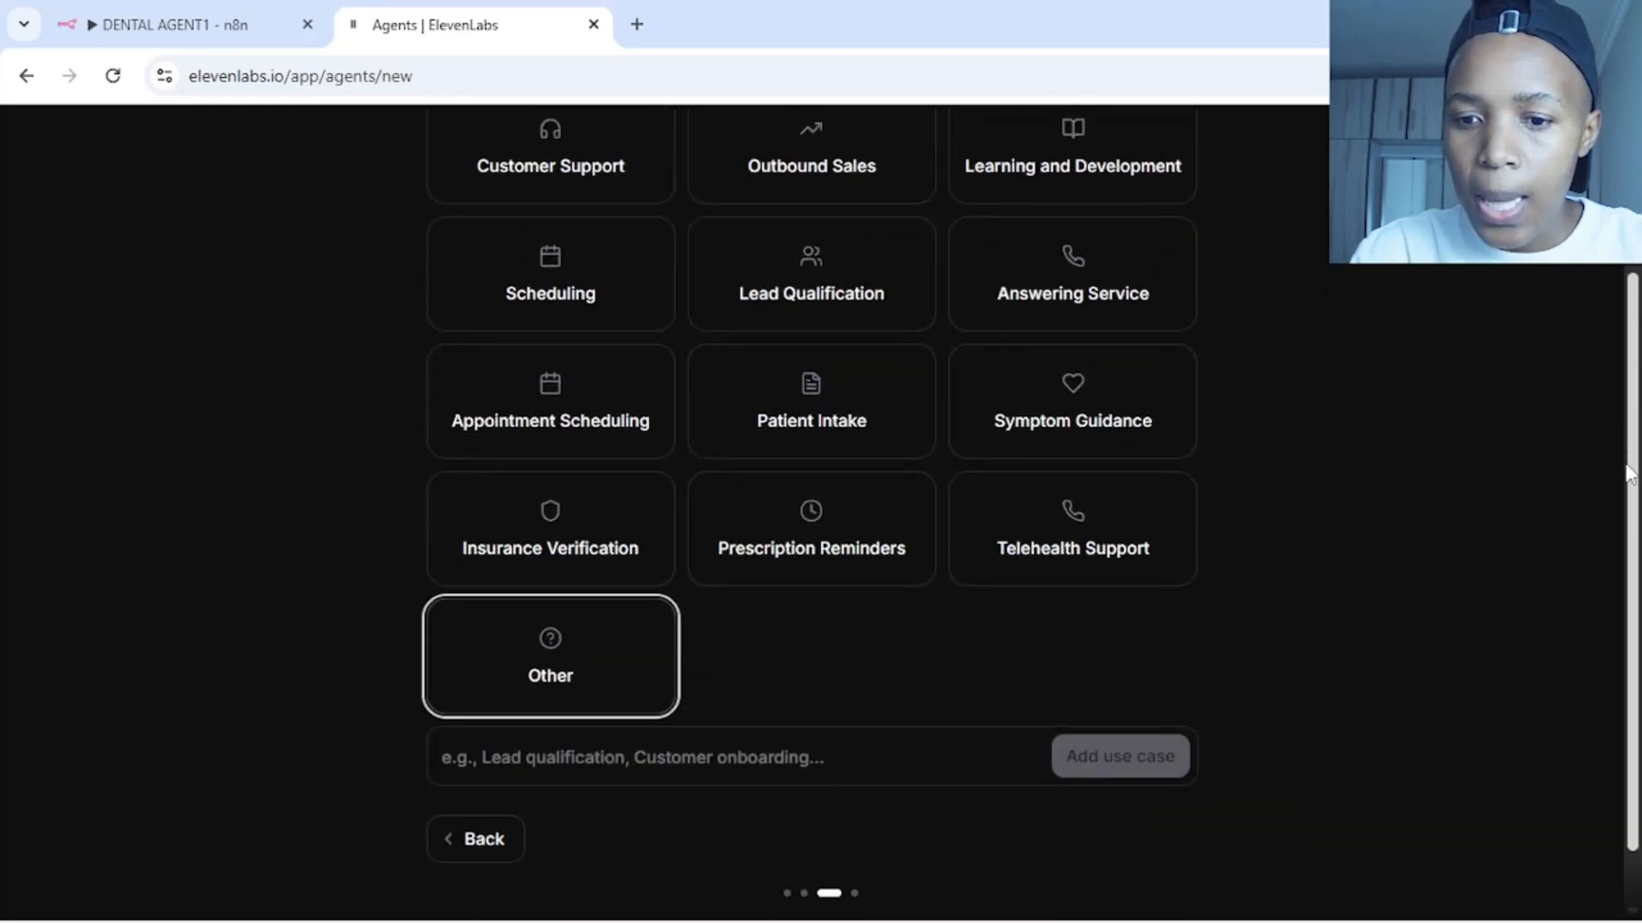
scroll(1629, 474, "up", 3)
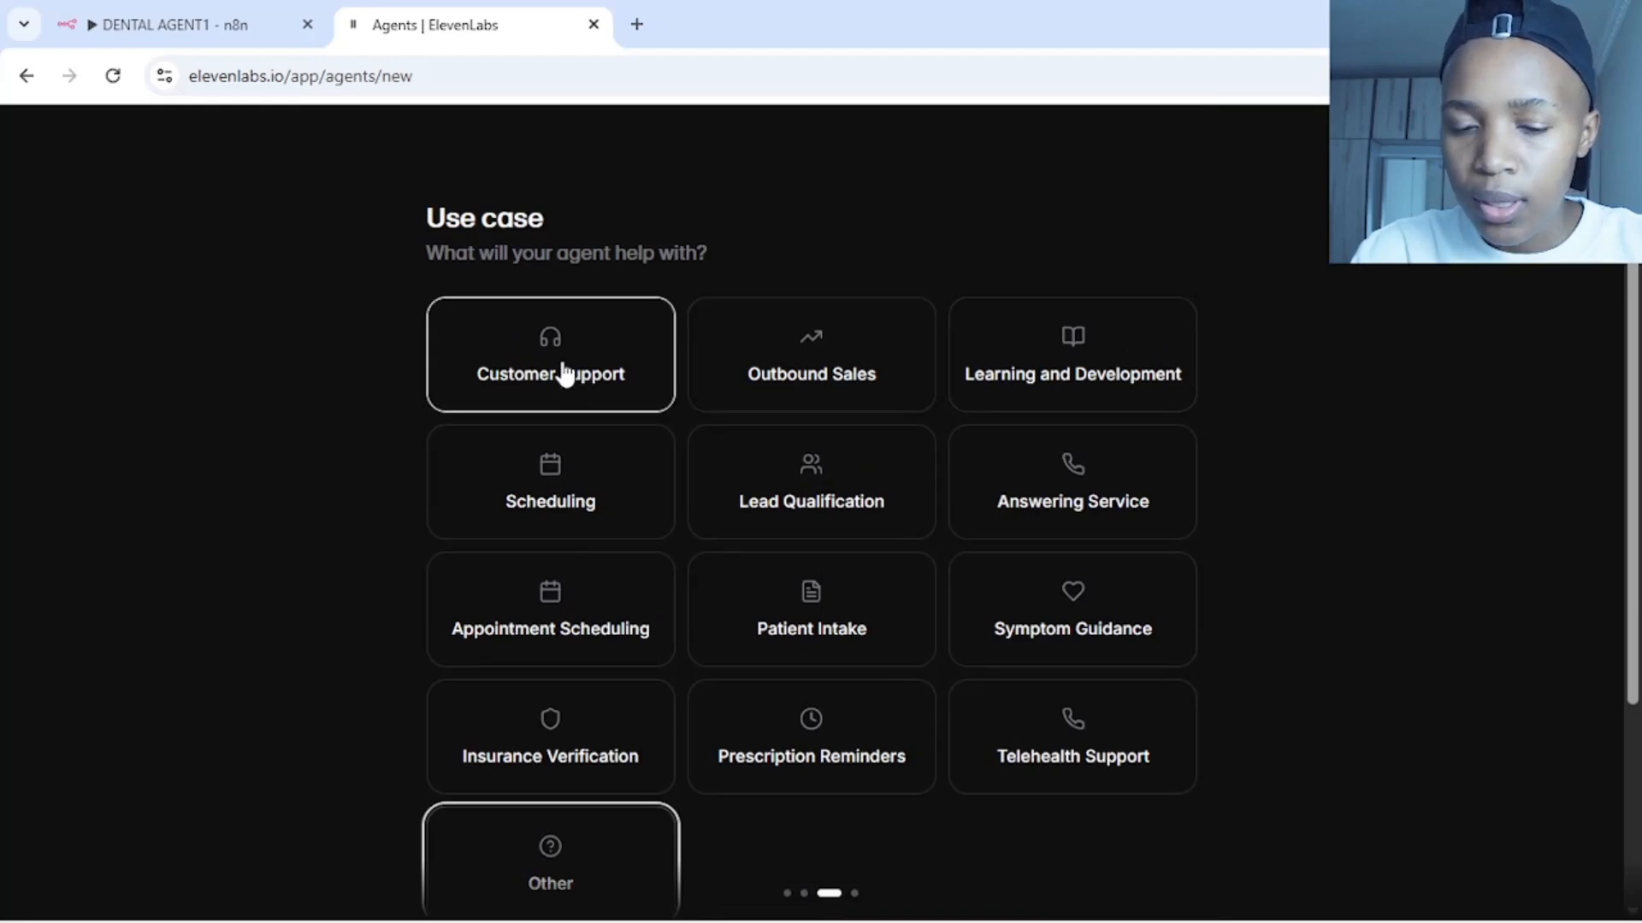
left_click(561, 498)
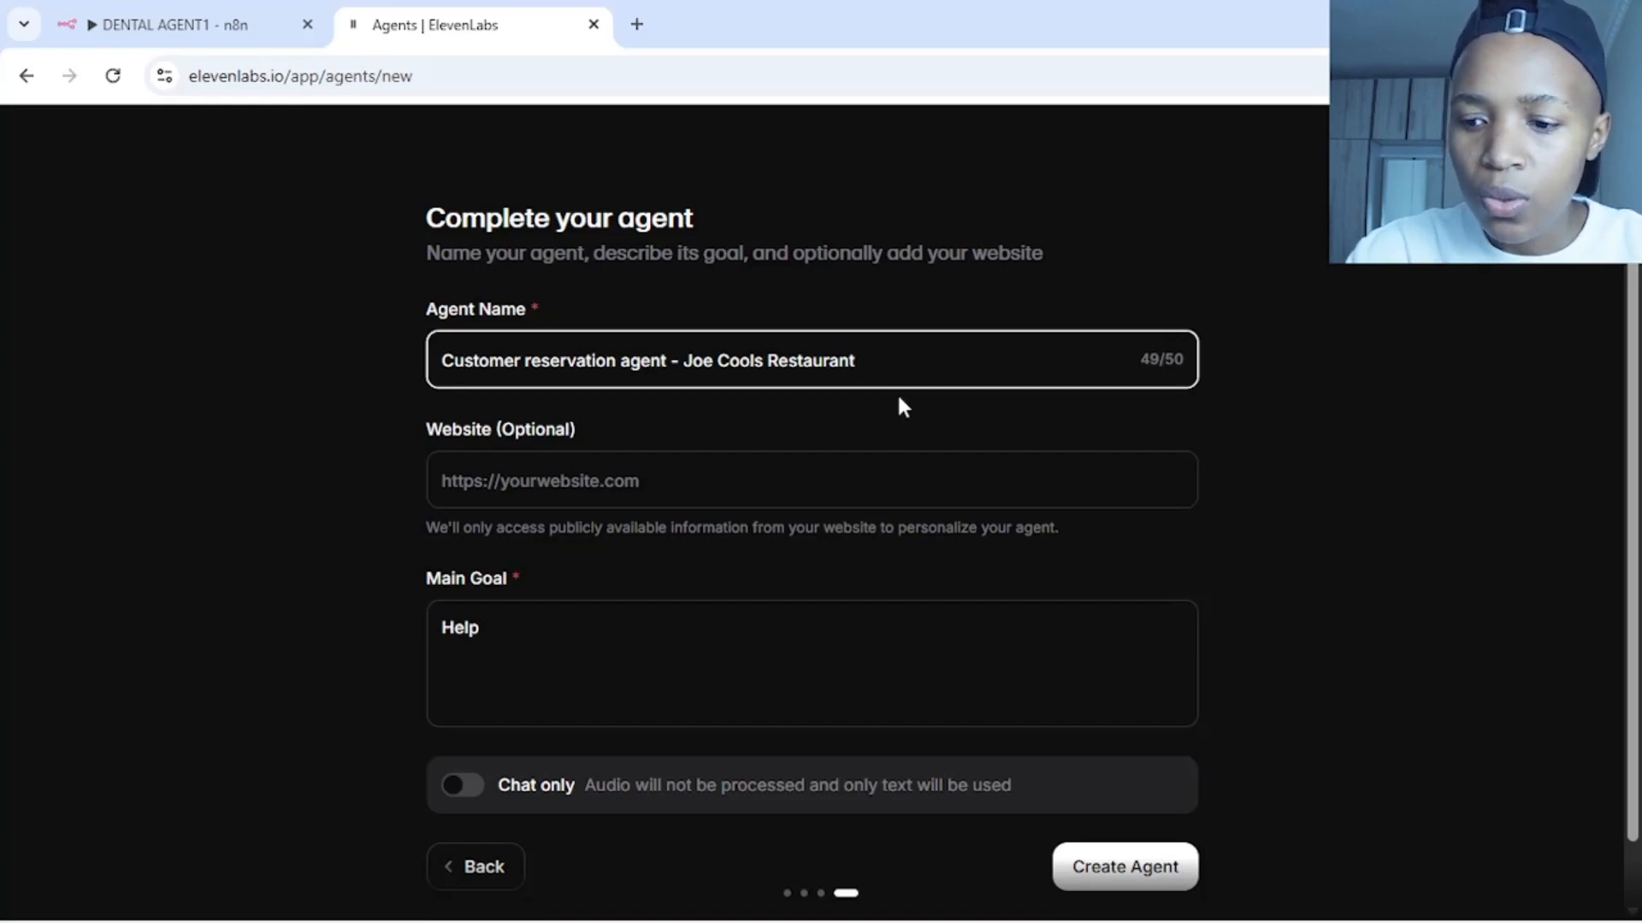
Replace the agent name with "Stacey Dental Clinic"
key("BackSpace")
key("BackSpace")
key("BackSpace")
key("BackSpace")
key("BackSpace")
key("BackSpace")
key("BackSpace")
key("BackSpace")
key("BackSpace")
key("BackSpace")
key("BackSpace")
key("BackSpace")
key("BackSpace")
key("BackSpace")
key("BackSpace")
key("BackSpace")
key("BackSpace")
key("BackSpace")
key("BackSpace")
key("BackSpace")
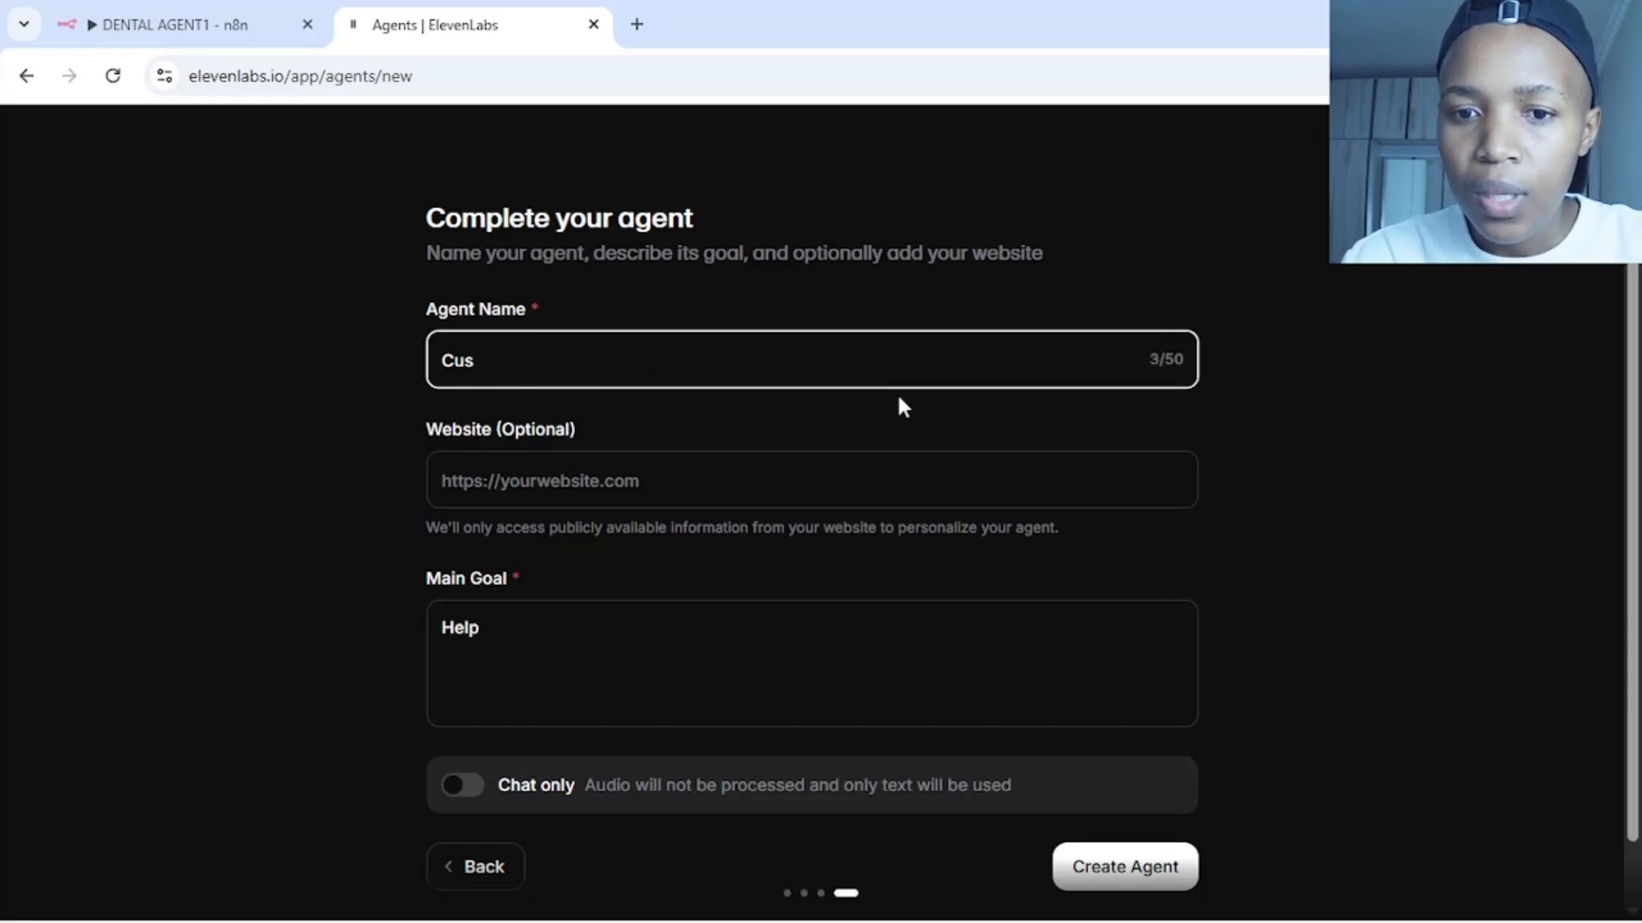
key("BackSpace")
key("BackSpace")
key("BackSpace")
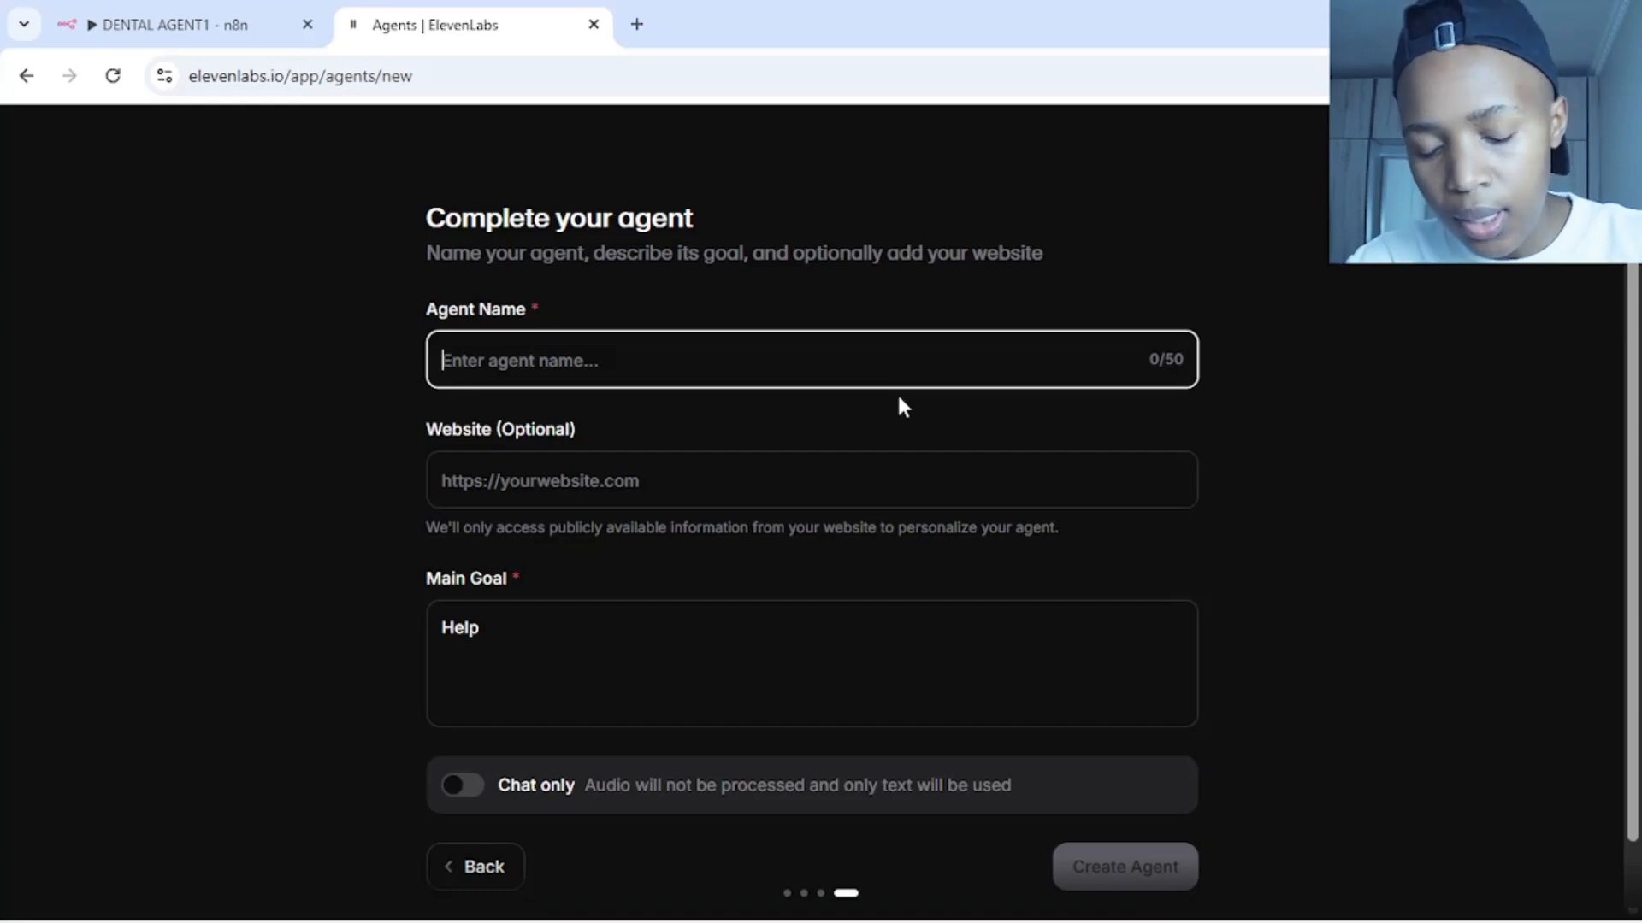
type("Stacey ")
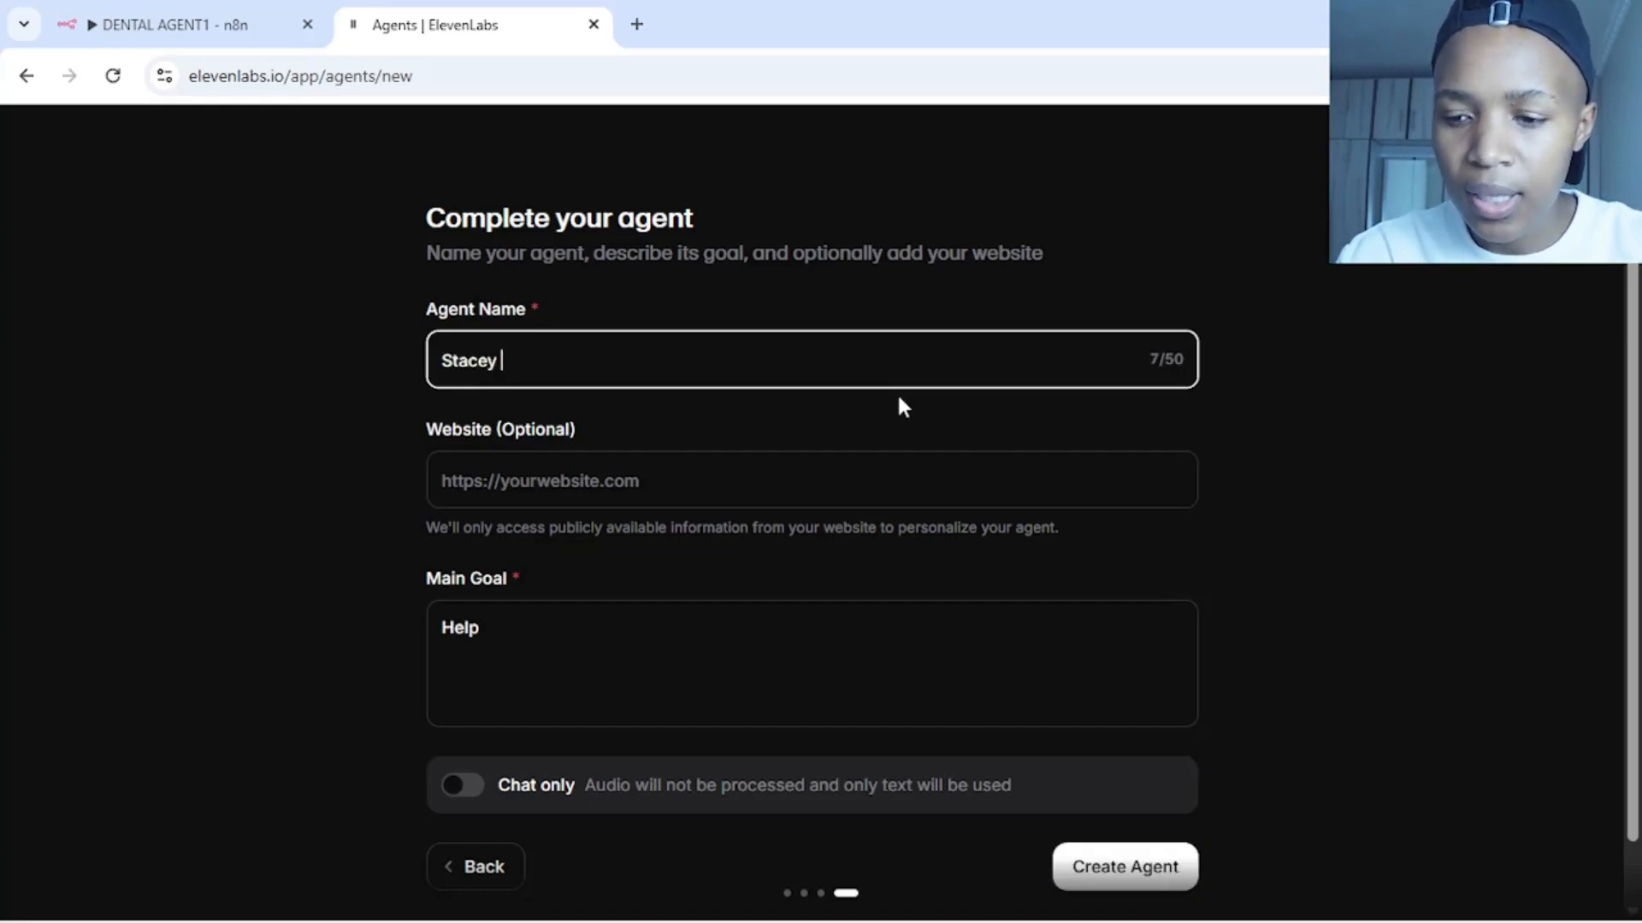
type("Dental")
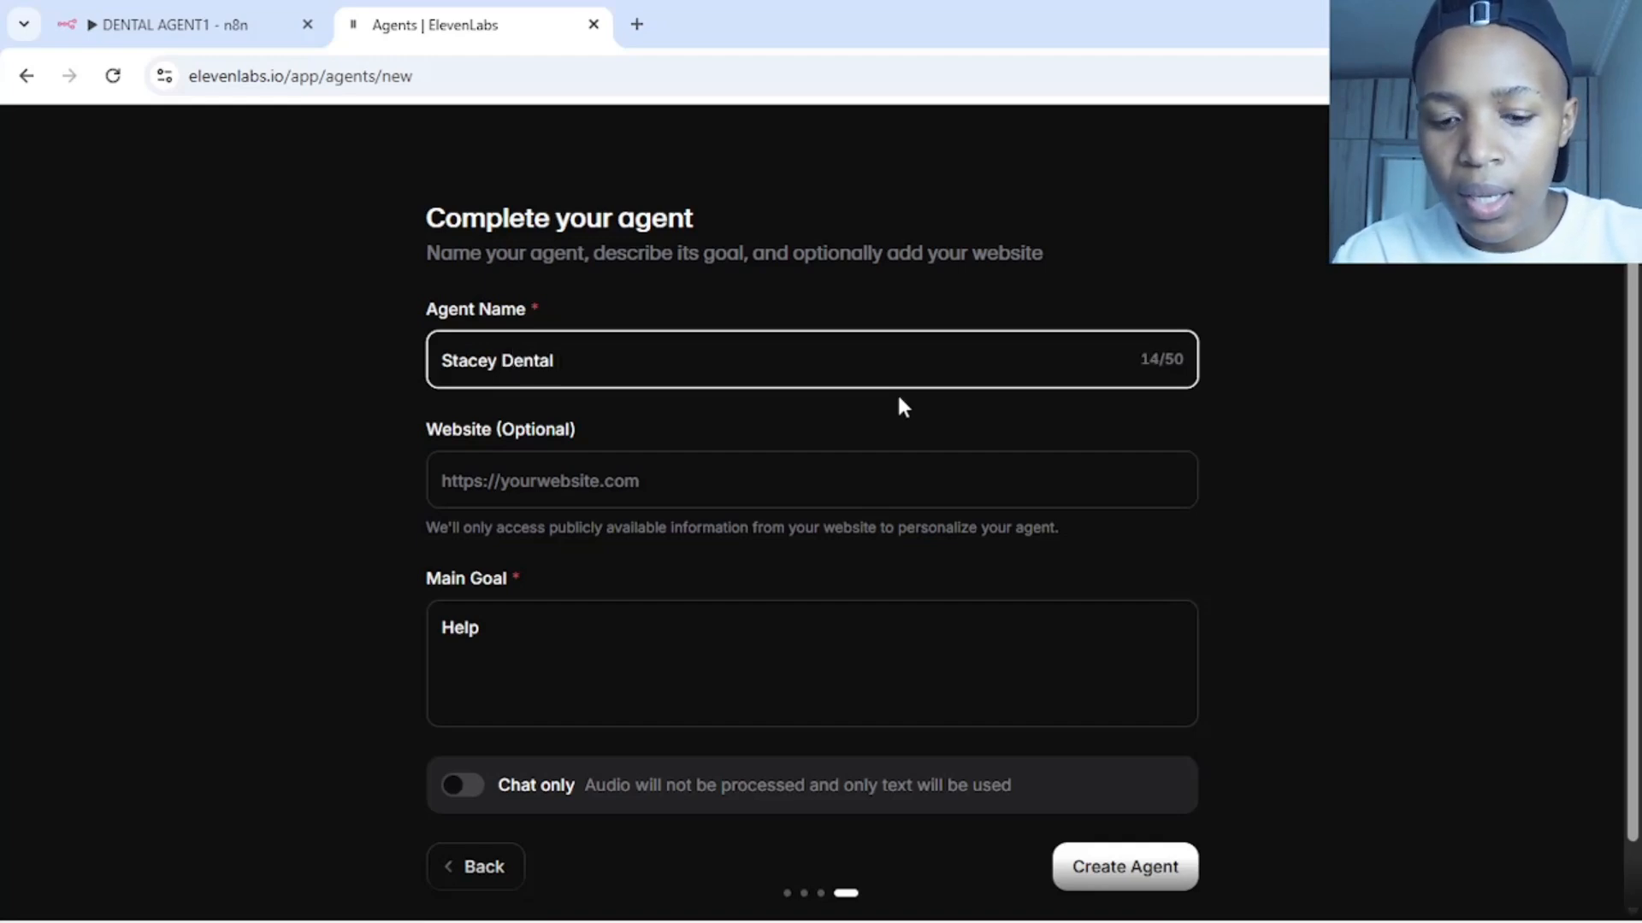
type(" Cli")
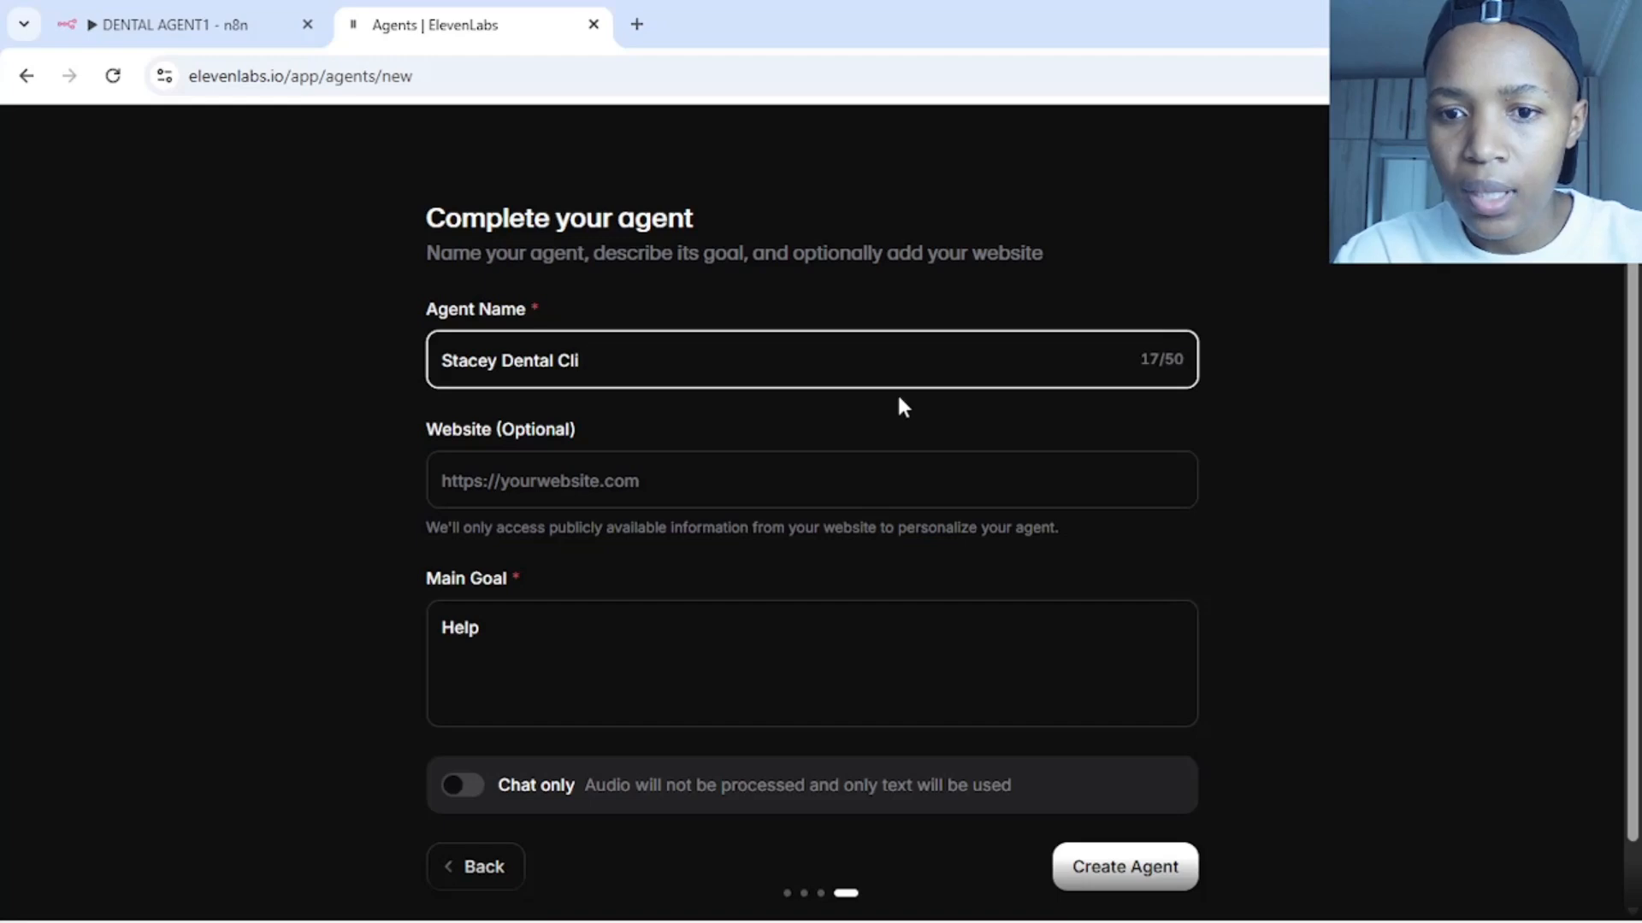
type("nic")
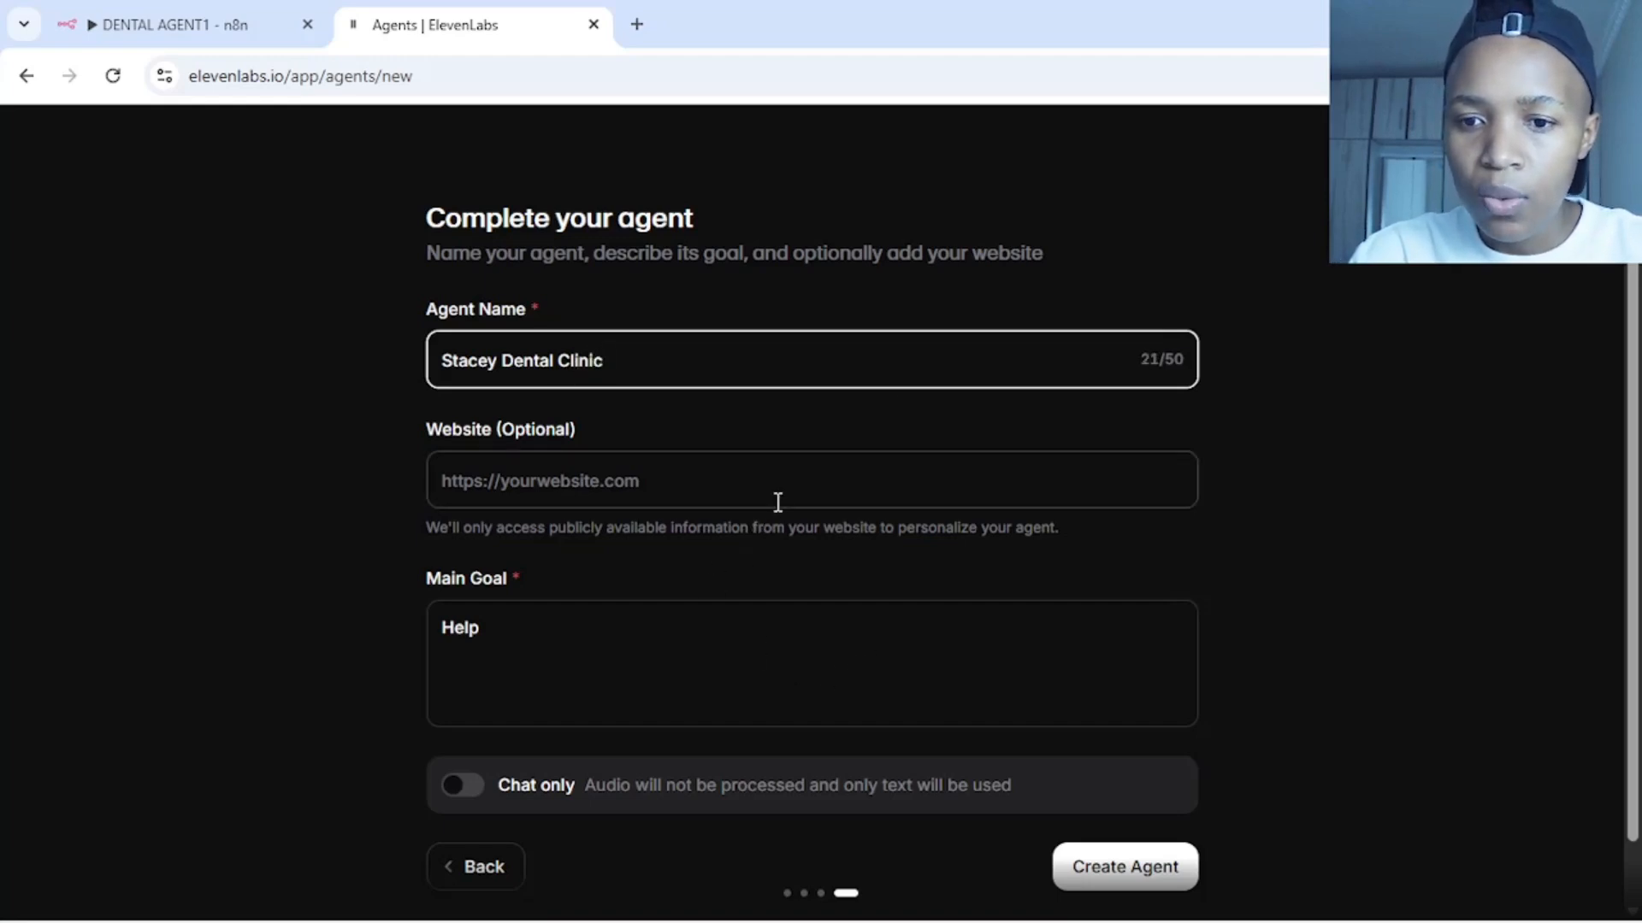
Create the Stacey Dental Clinic agent from the completed form, leaving the website empty and Chat only off
left_click(1635, 463)
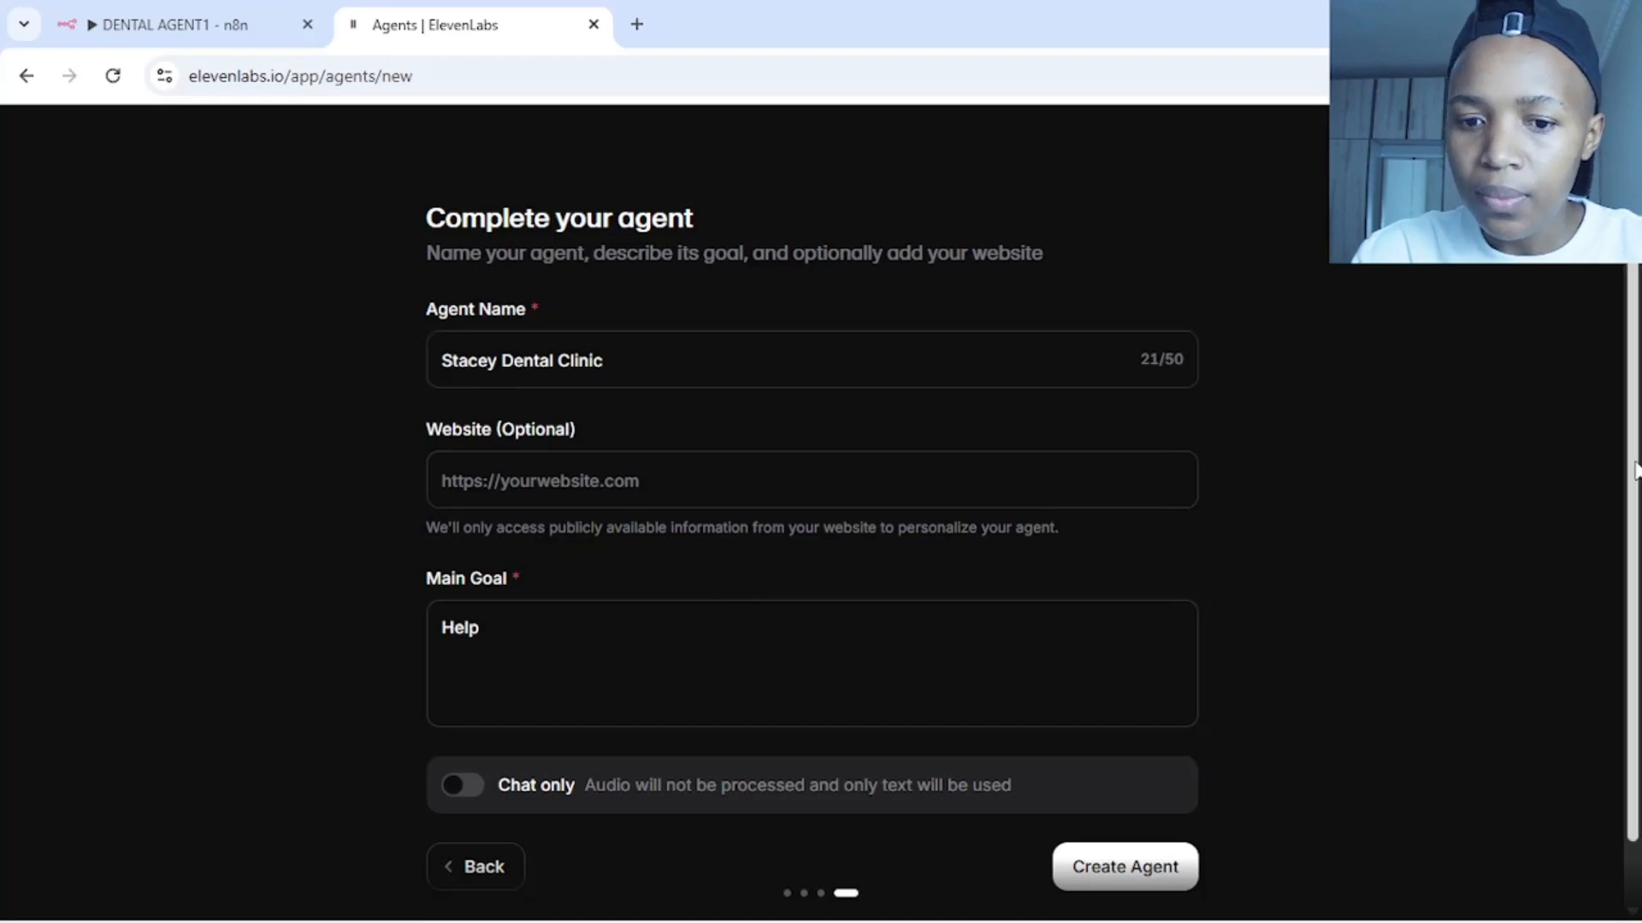
scroll(1325, 633, "down", 1)
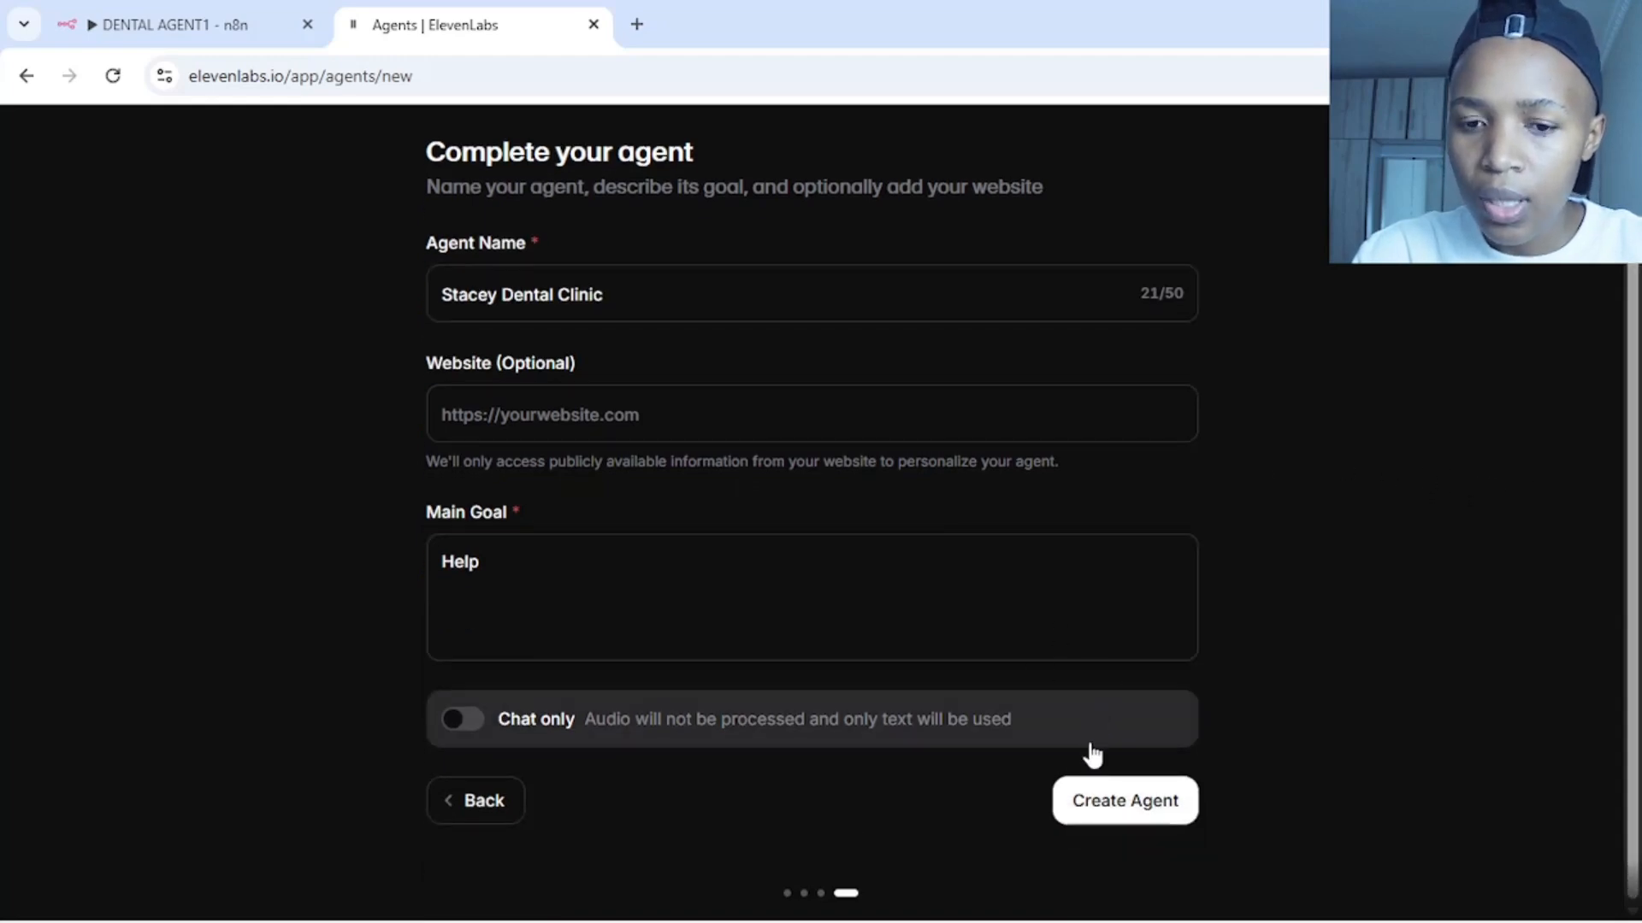
left_click(1103, 820)
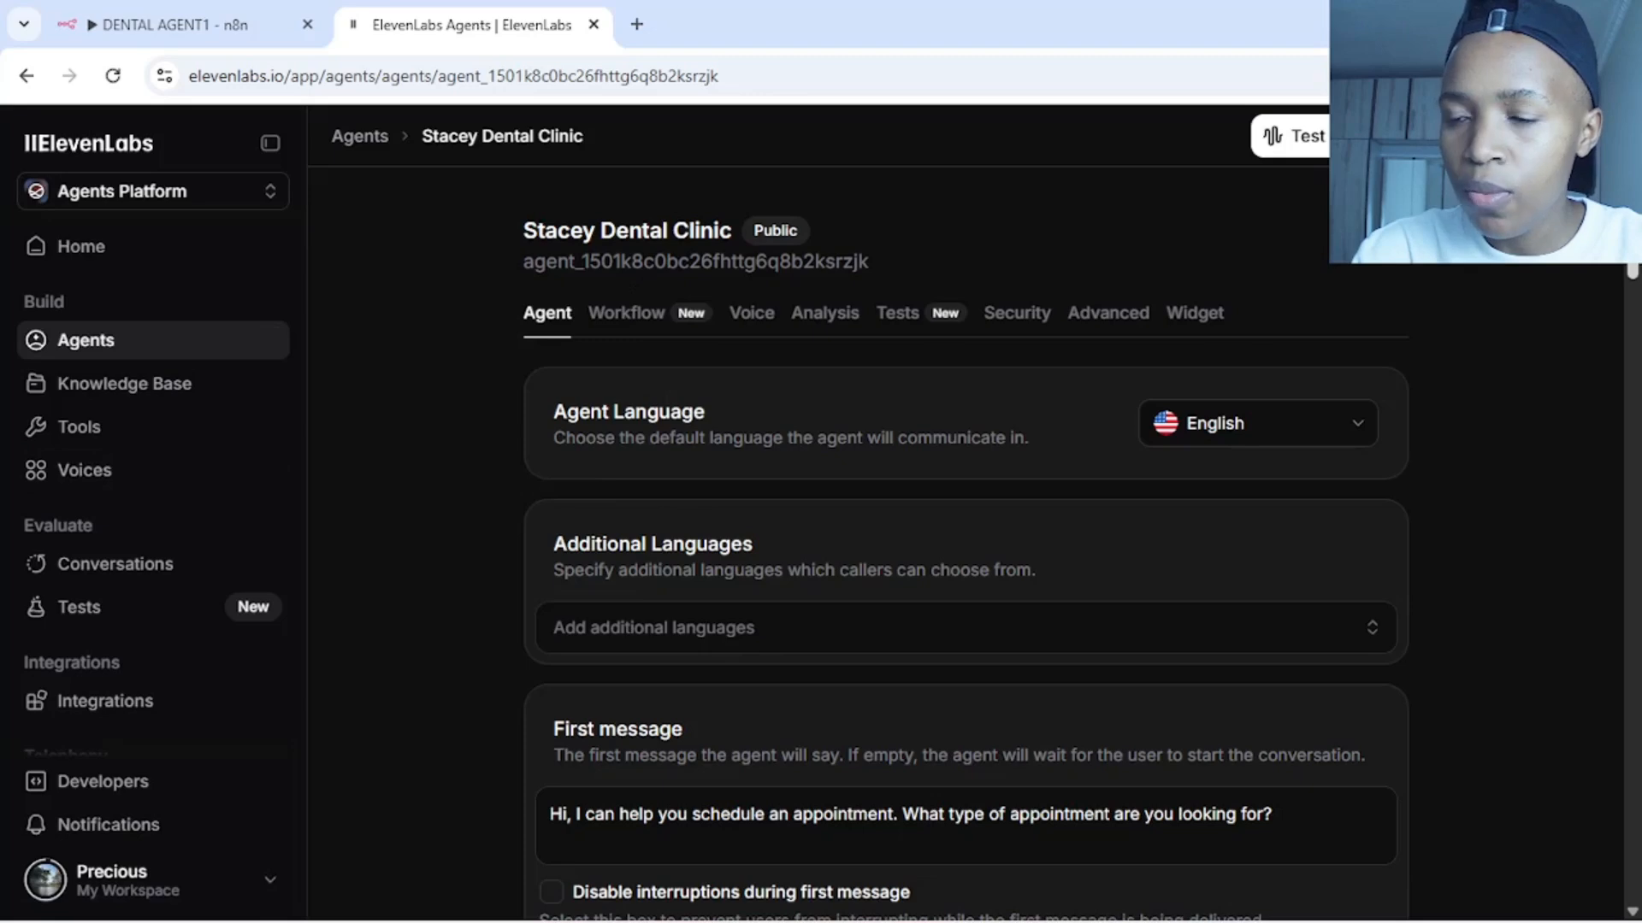
scroll(967, 513, "down", 3)
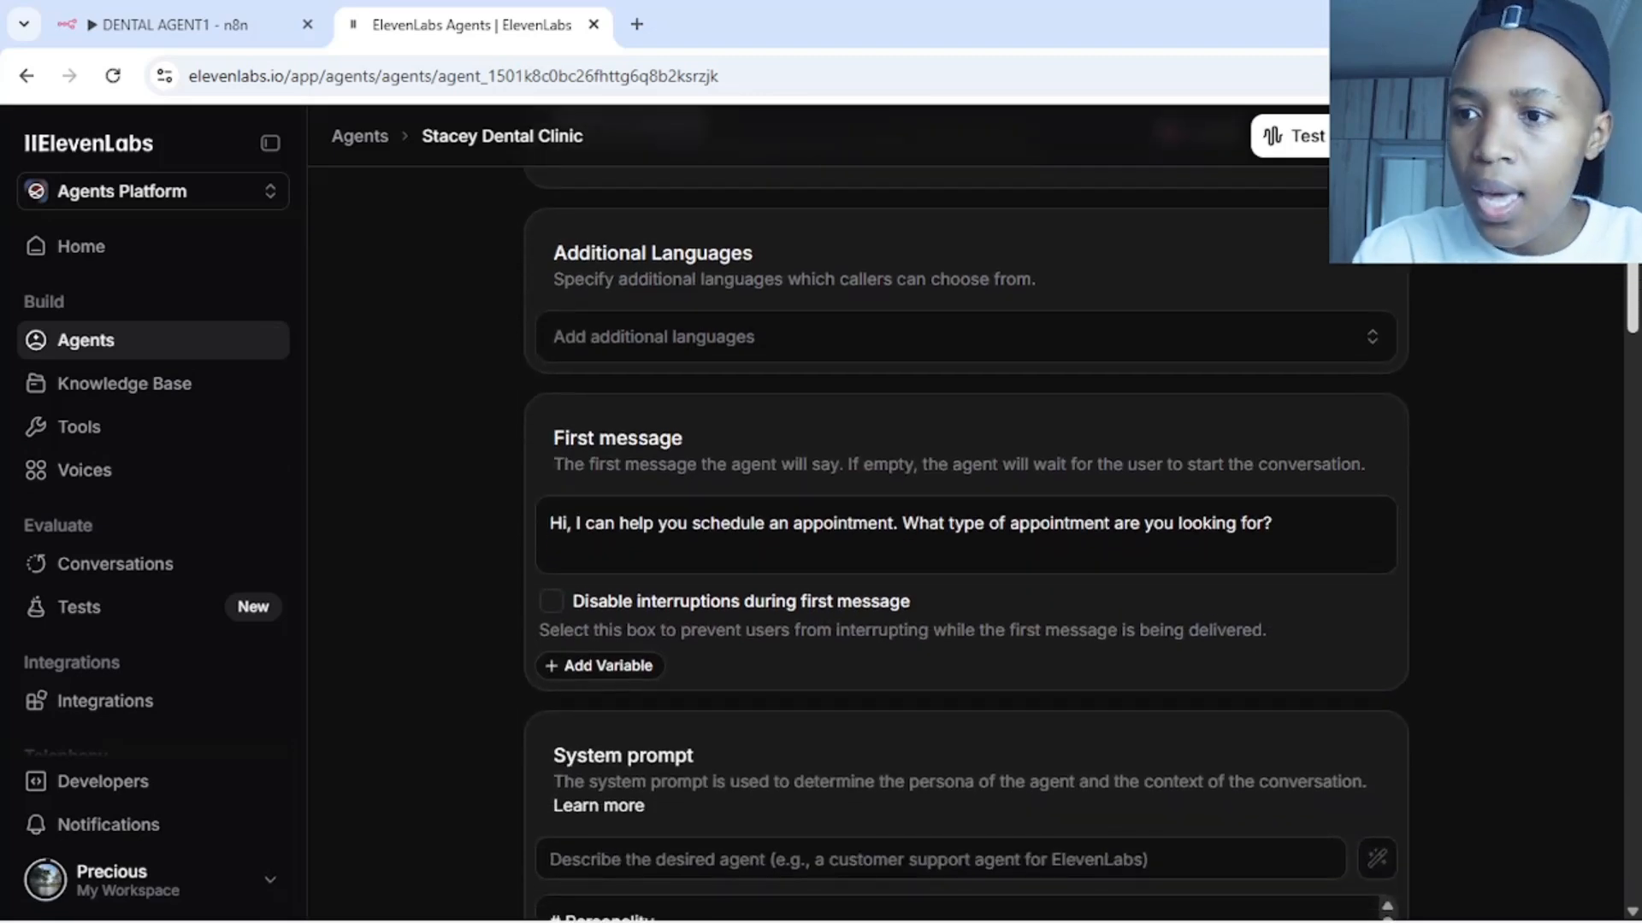
Review the workspace's subscription plans and remaining credits, and reopen the Stacey Dental Clinic agent
scroll(966, 513, "up", 3)
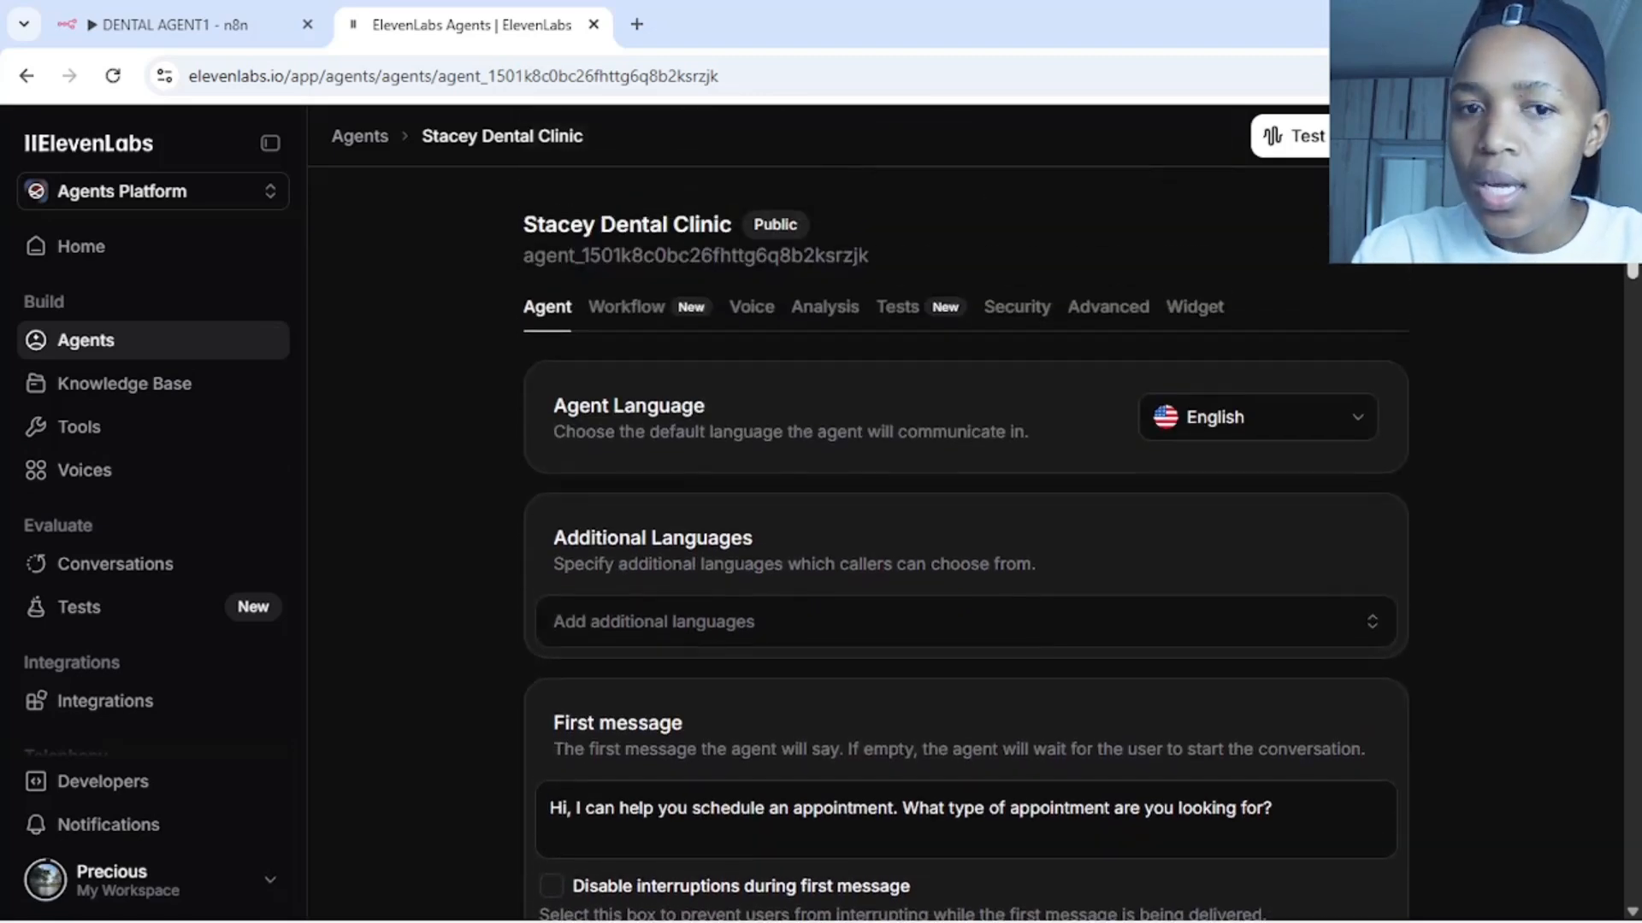
left_click(98, 878)
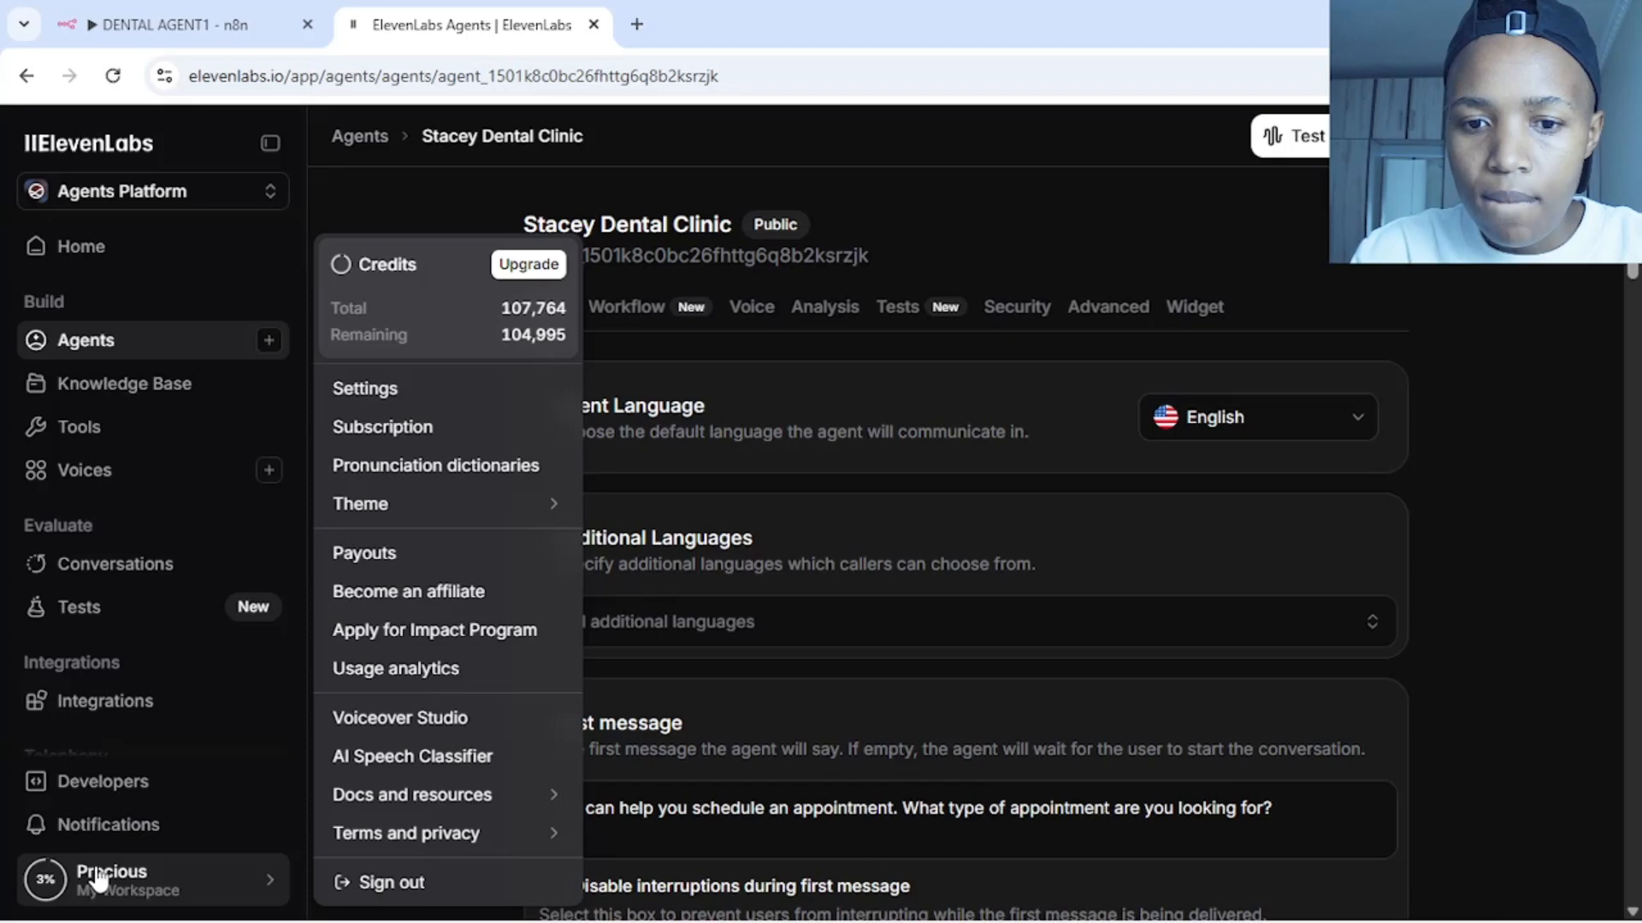
left_click(415, 426)
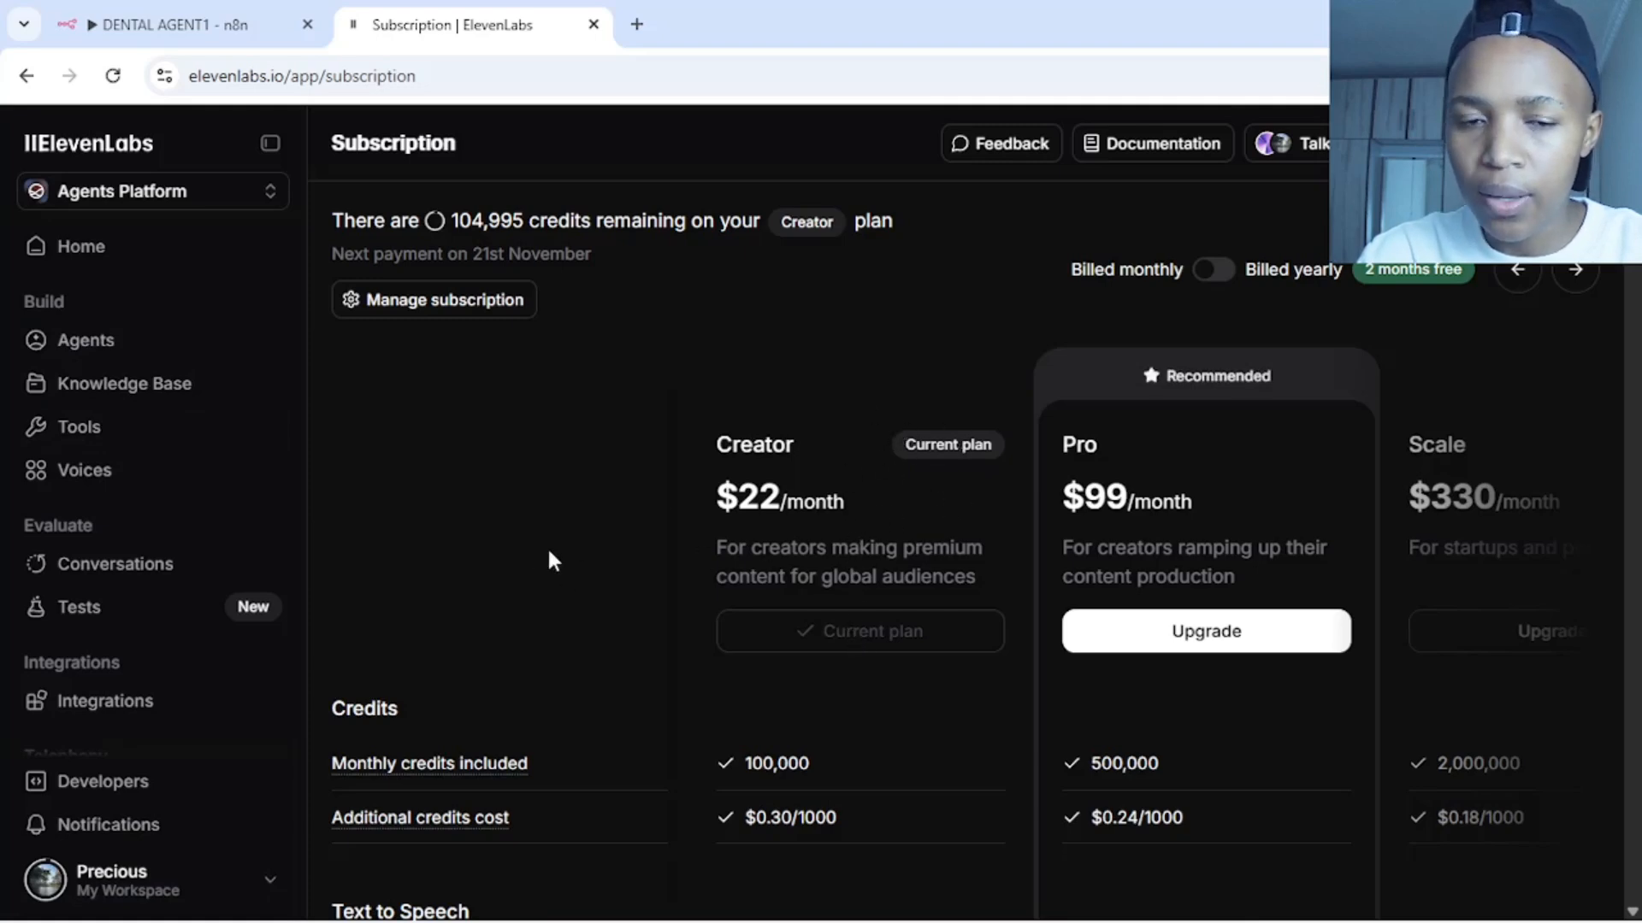
left_click(76, 342)
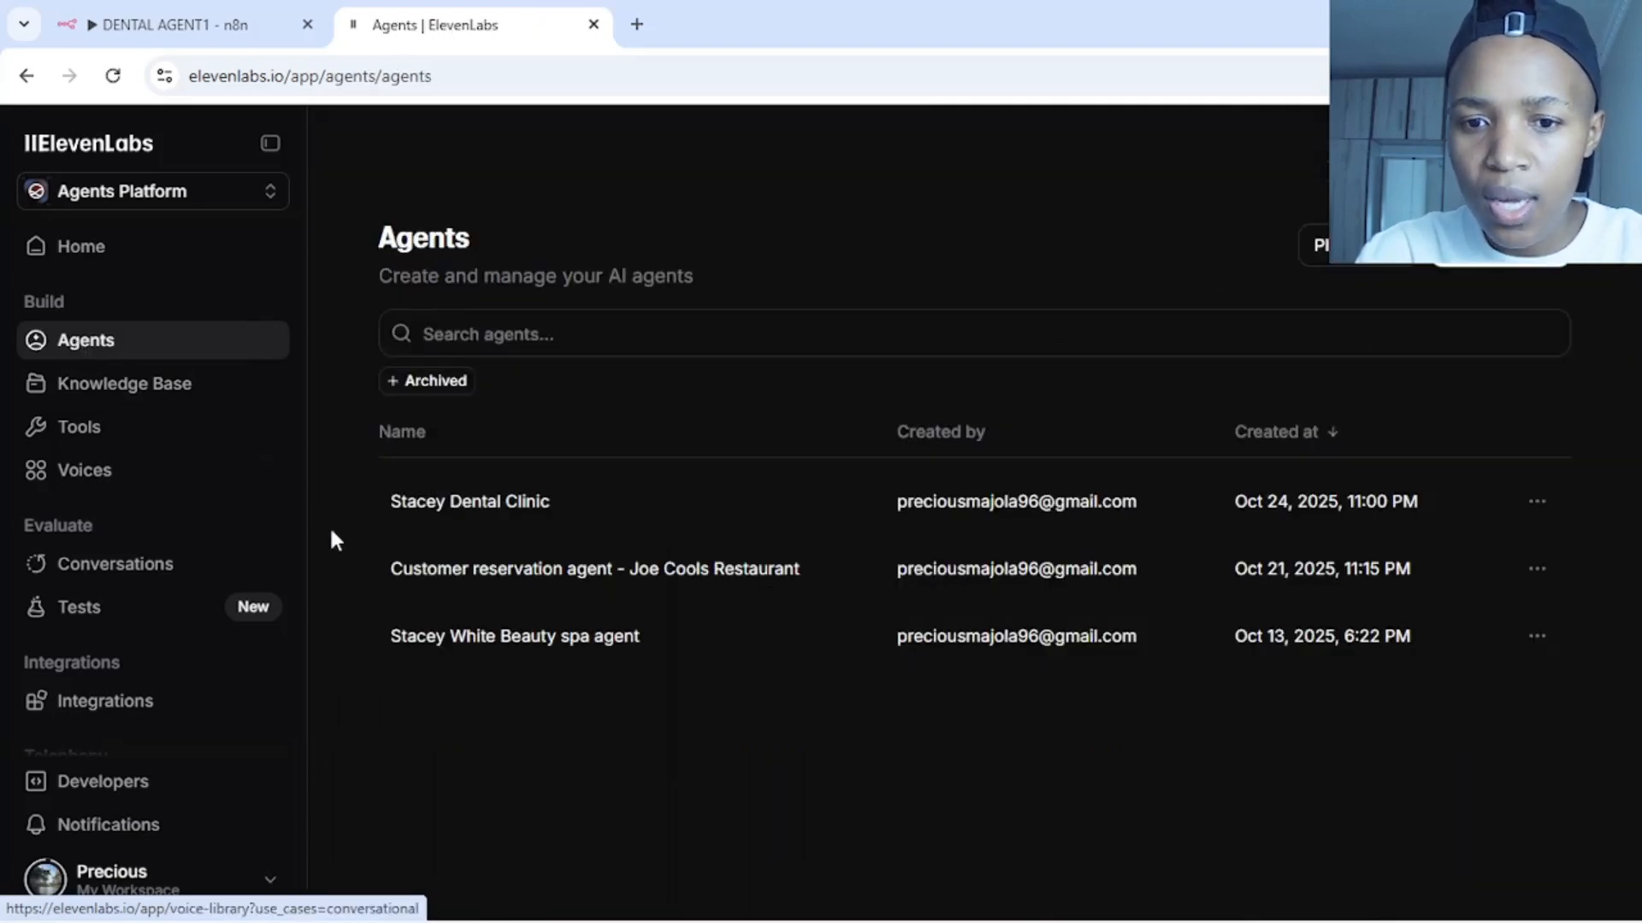
left_click(485, 513)
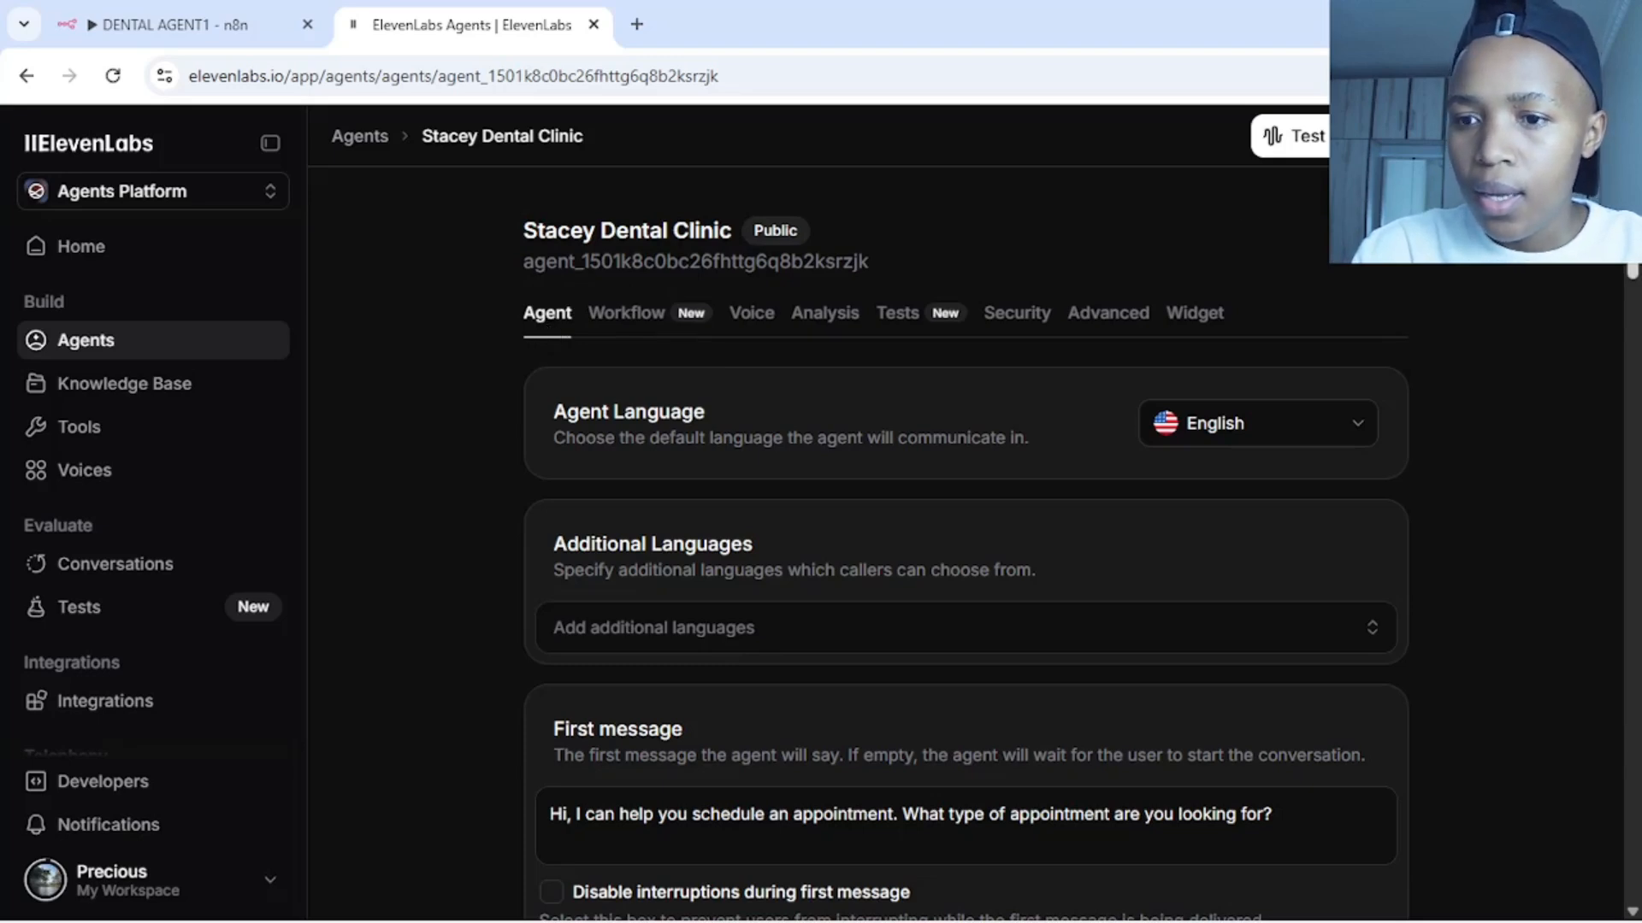
Replace the agent's first message with a "Hi," greeting that introduces the speaker by name and asks "how can i help you today?"
scroll(966, 547, "down", 1)
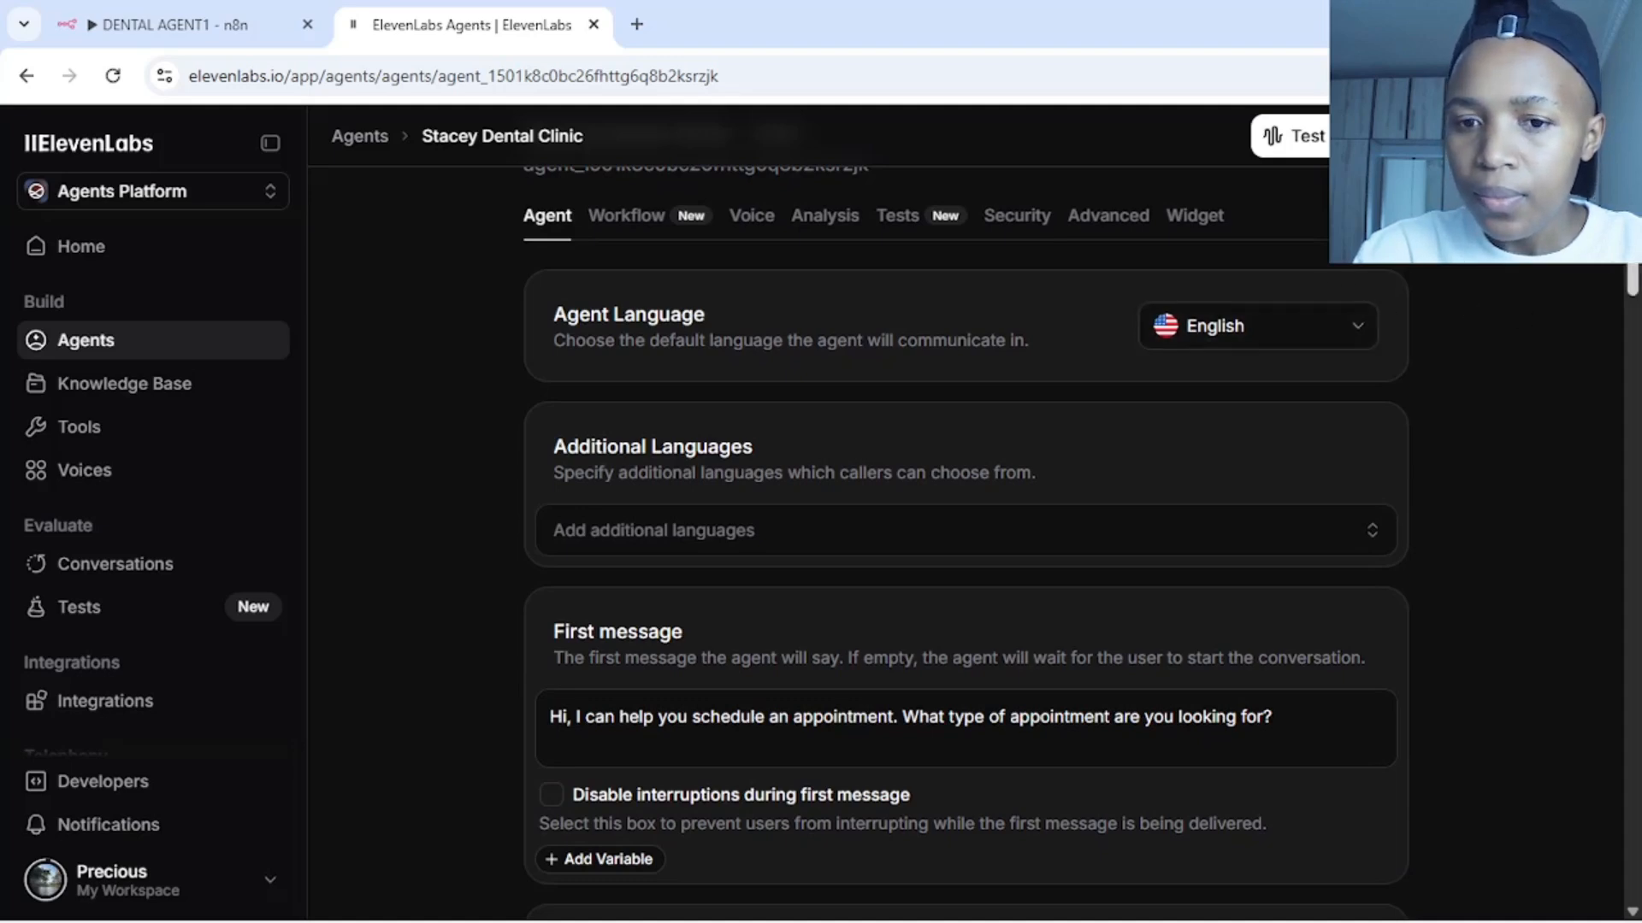
scroll(1082, 547, "down", 2)
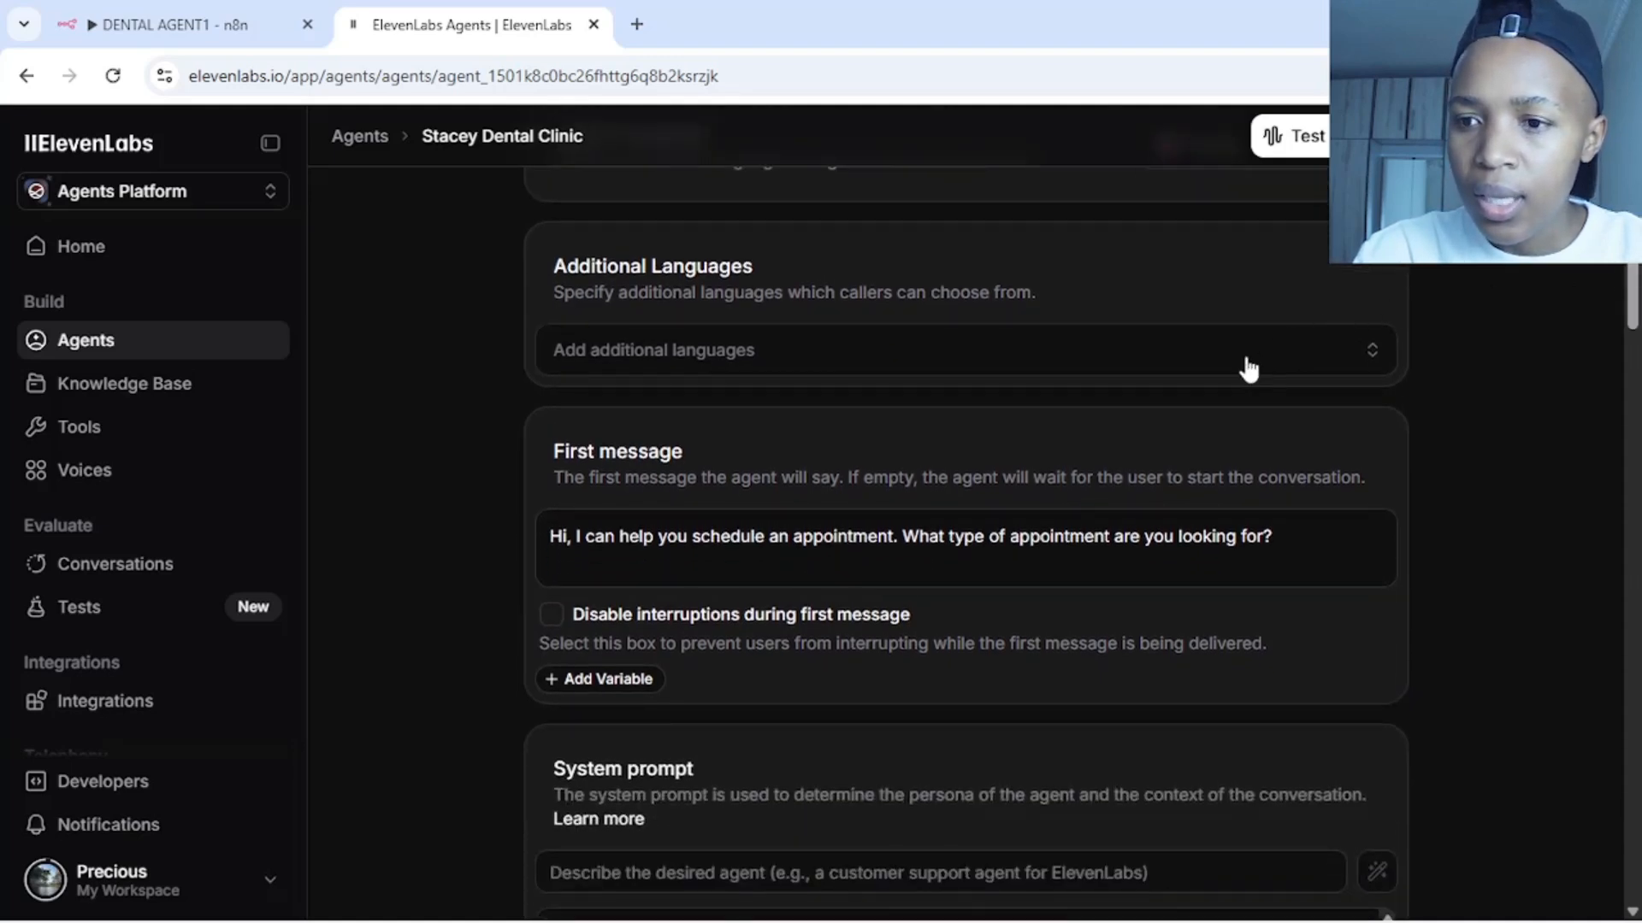
scroll(1633, 308, "down", 1)
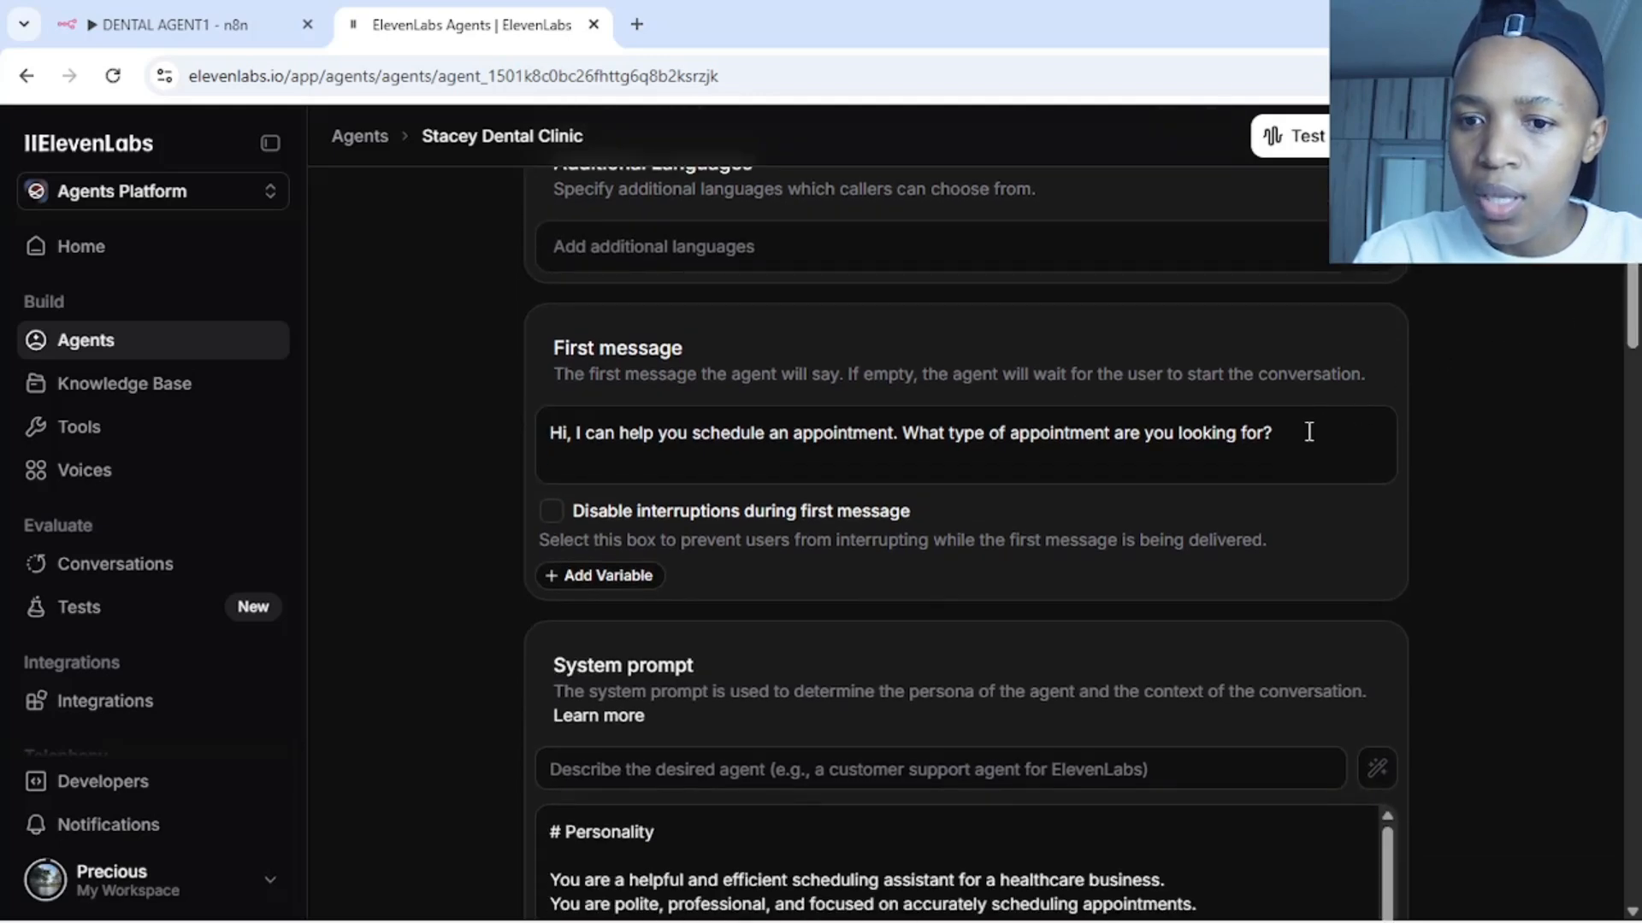
left_click(1309, 432)
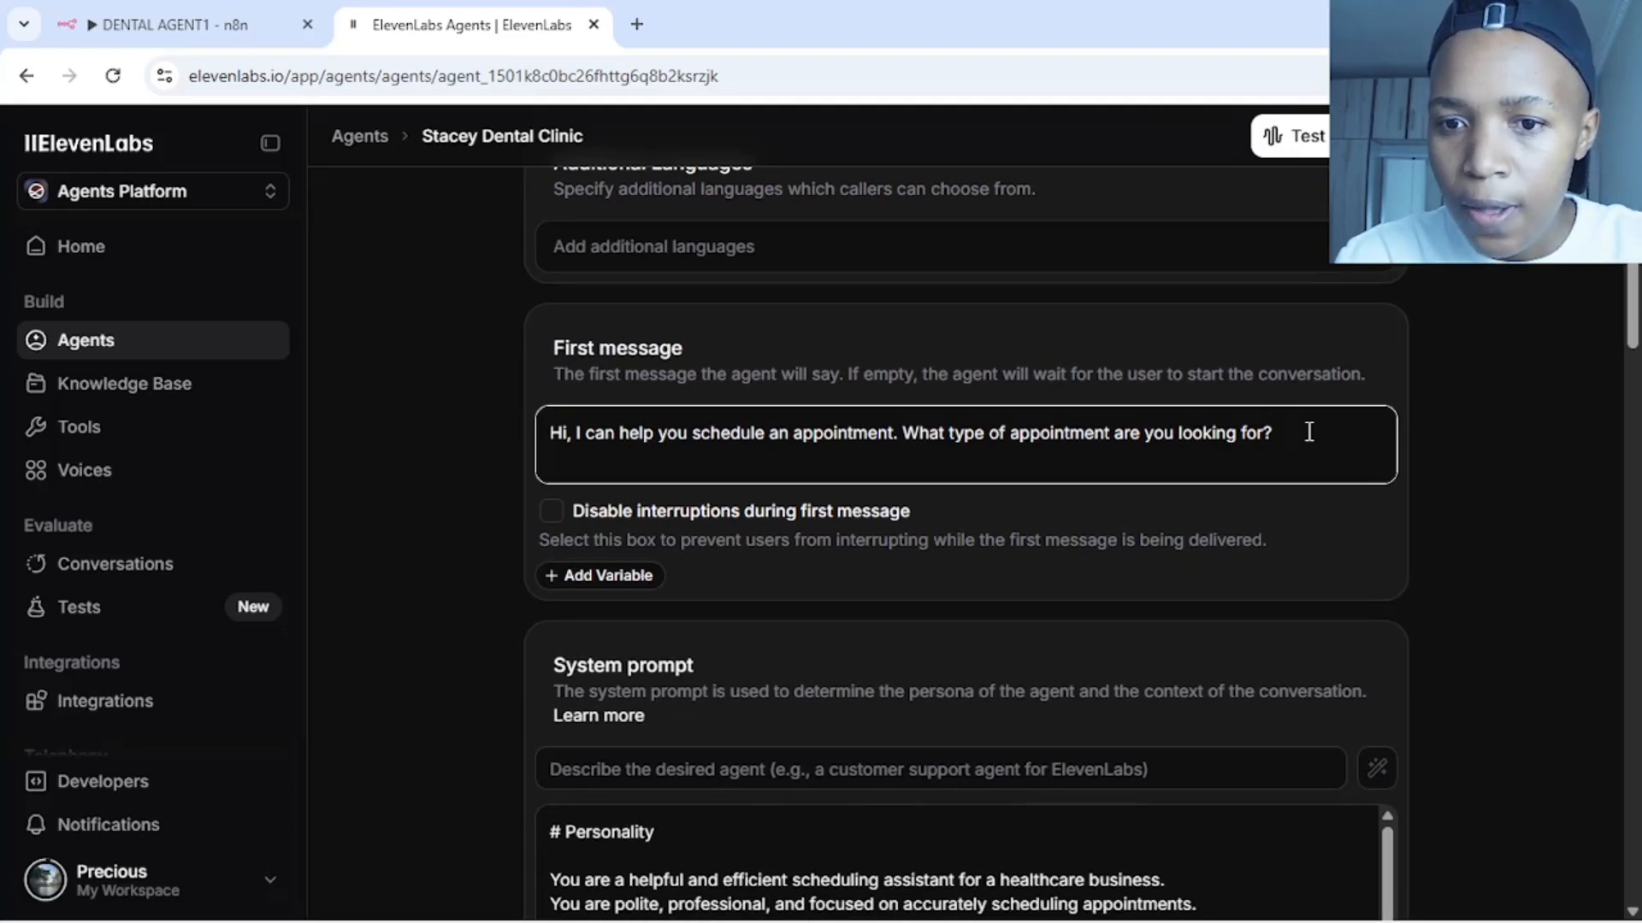
key("BackSpace")
key("BackSpace")
key("BackSpace")
key("BackSpace")
key("BackSpace")
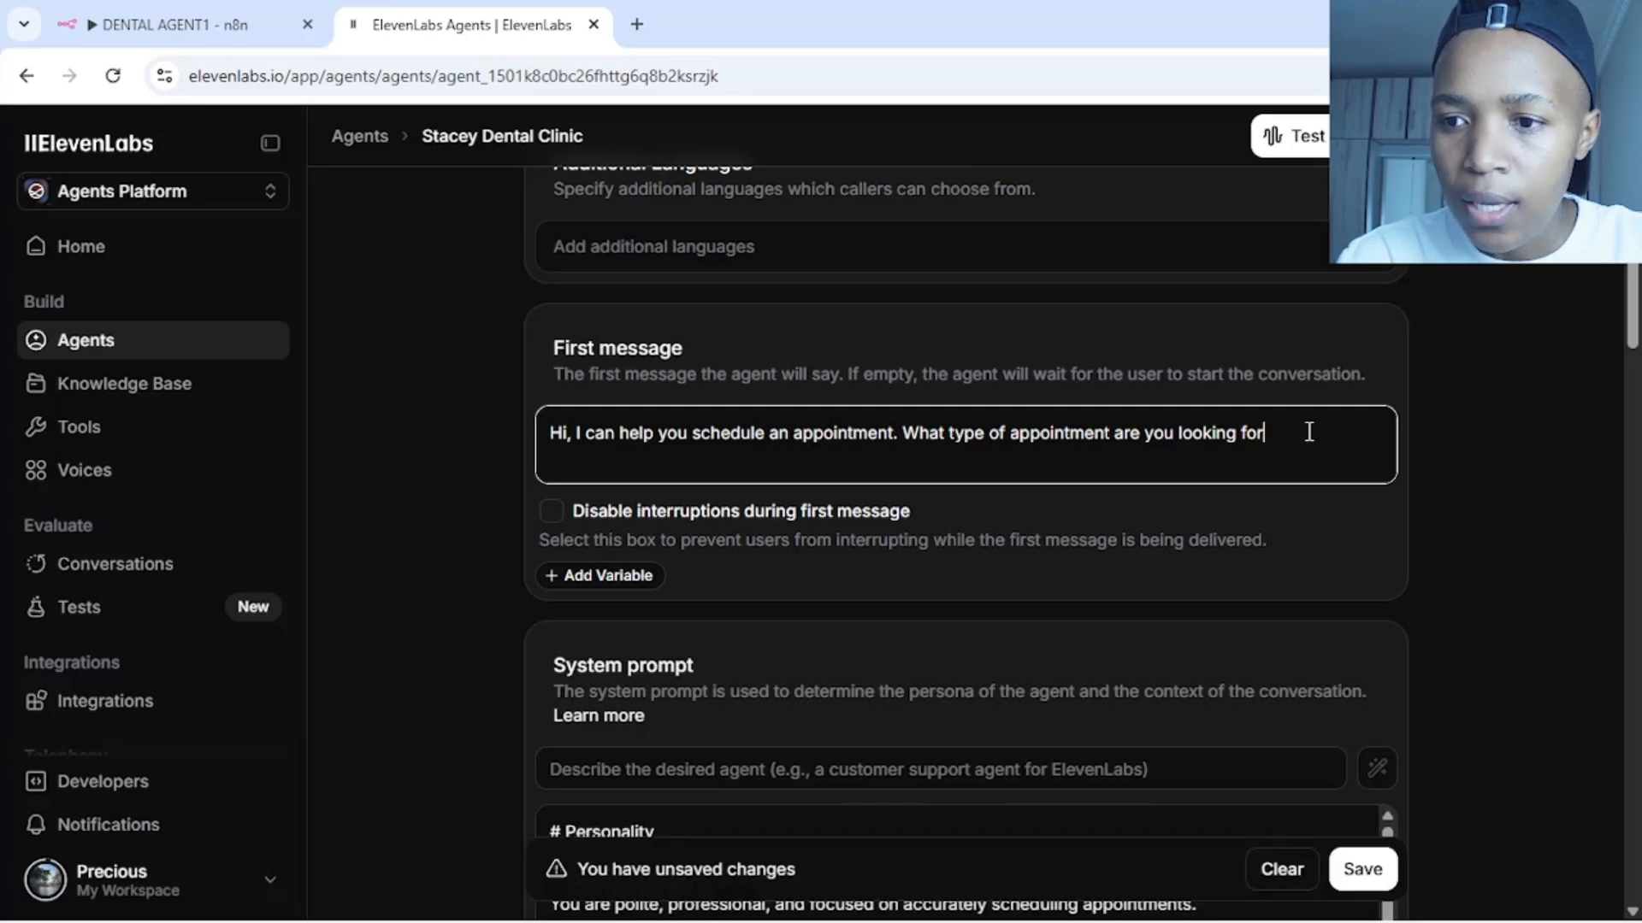
key("BackSpace")
key("BackSpace")
key("BackSpace")
key("BackSpace")
key("BackSpace")
key("BackSpace")
key("BackSpace")
key("BackSpace")
key("BackSpace")
key("BackSpace")
key("BackSpace")
key("BackSpace")
key("BackSpace")
key("BackSpace")
key("BackSpace")
key("BackSpace")
key("BackSpace")
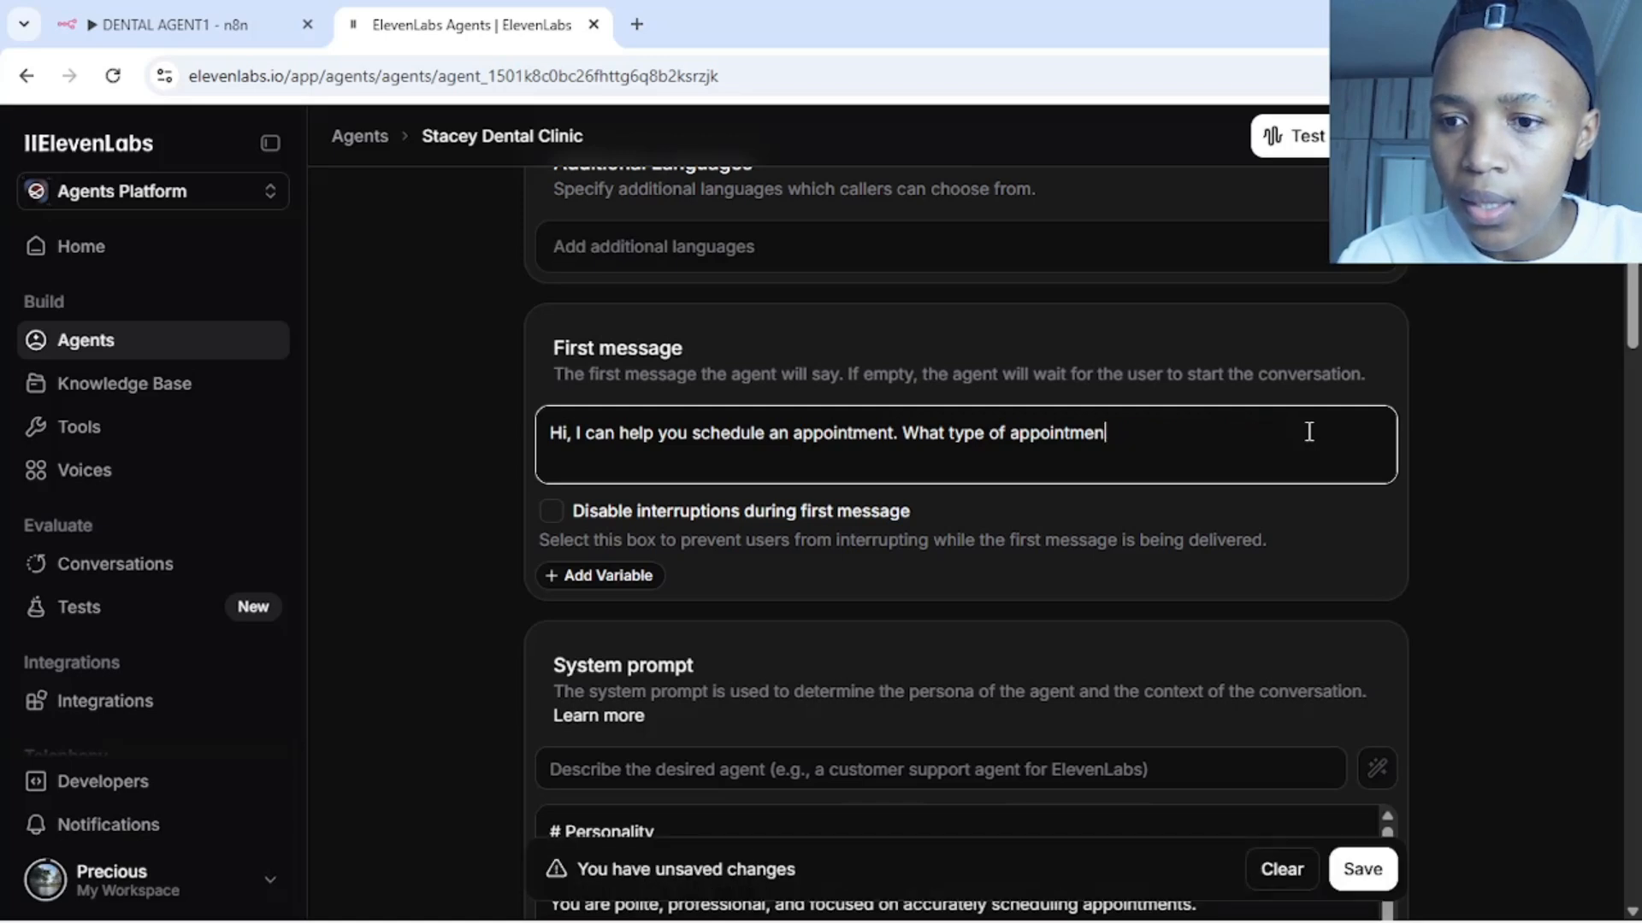
key("ctrl+BackSpace")
key("ctrl+BackSpace")
key("ctrl+BackSpace")
key("ctrl+BackSpace")
key("ctrl+BackSpace")
key("ctrl+BackSpace")
key("ctrl+BackSpace")
key("ctrl+BackSpace")
key("ctrl+BackSpace")
key("ctrl+BackSpace")
key("ctrl+BackSpace")
key("ctrl+BackSpace")
key("ctrl+BackSpace")
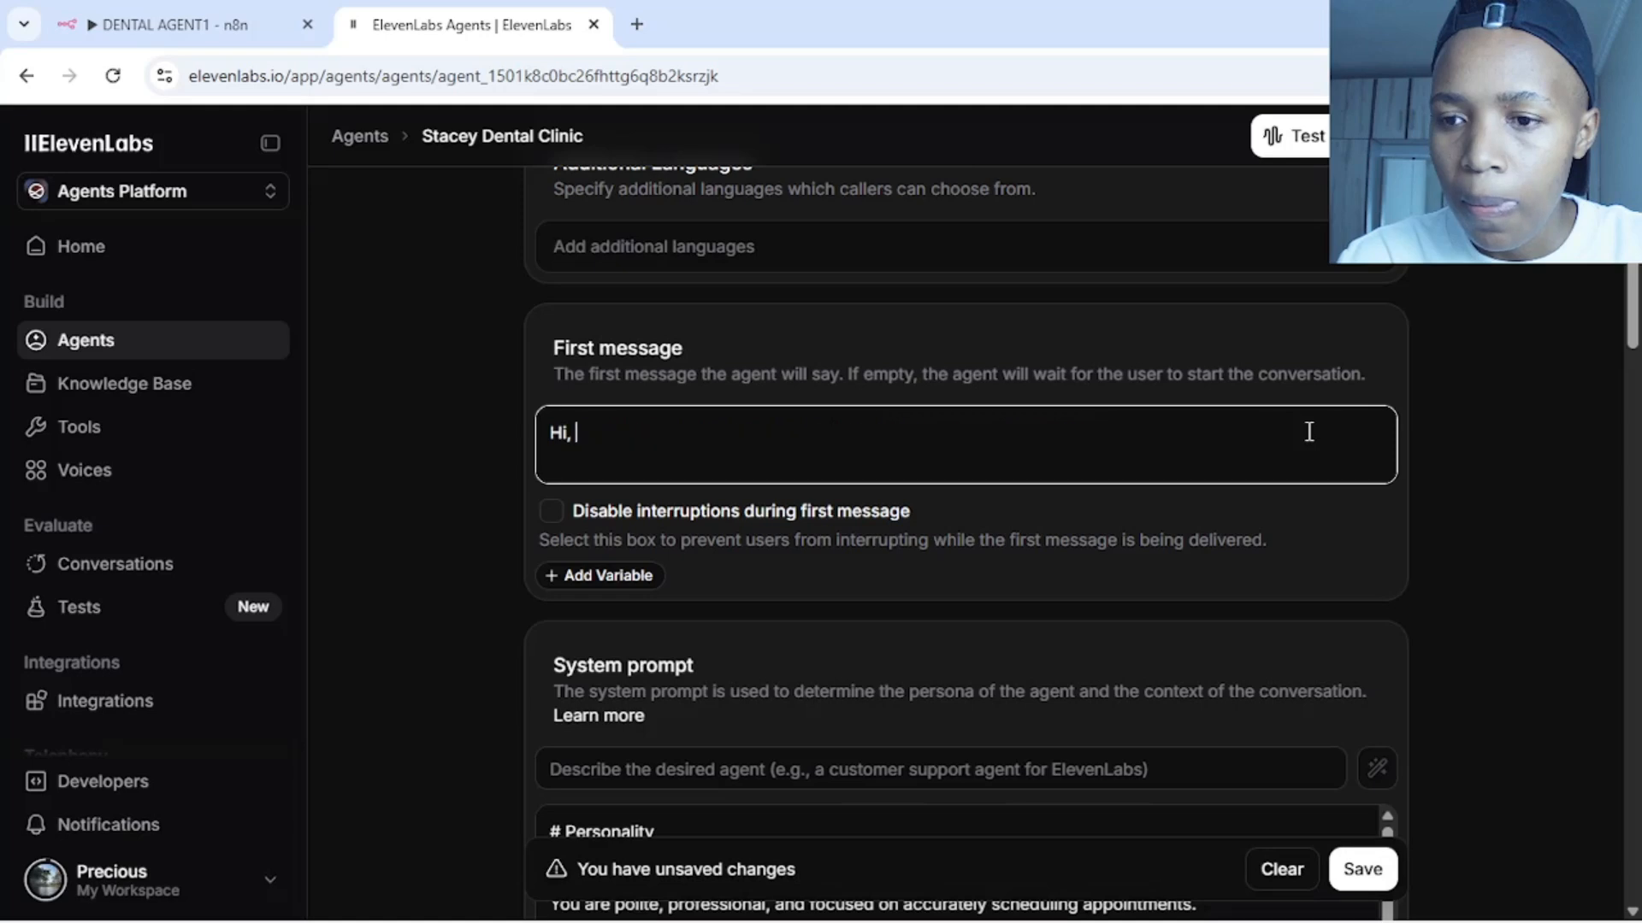
type("H")
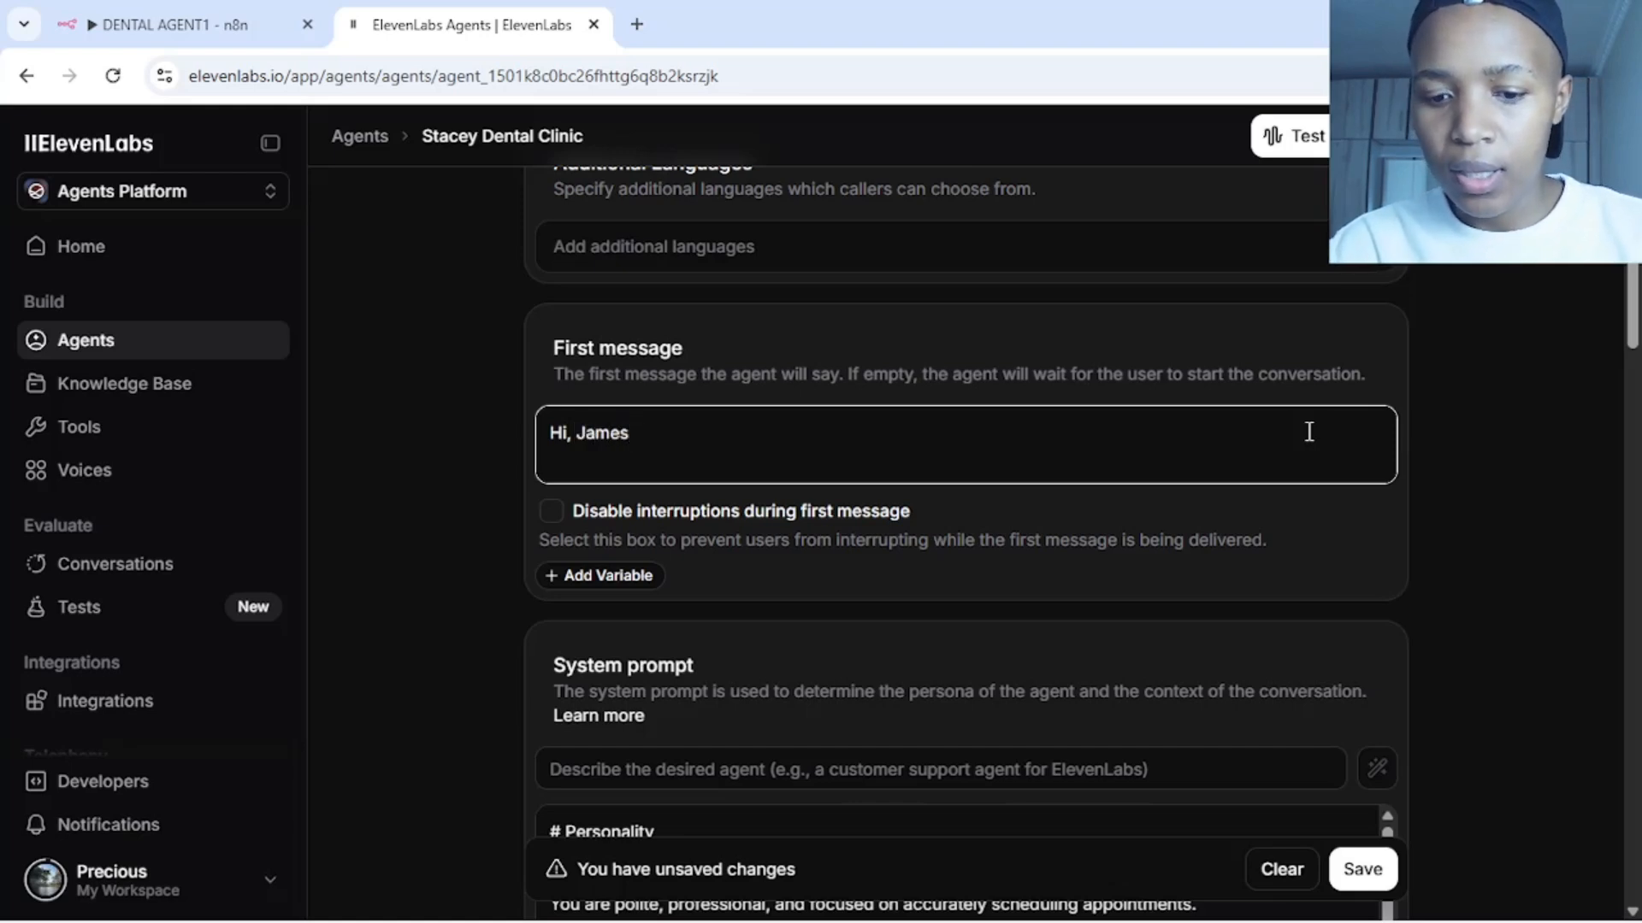
type("spea")
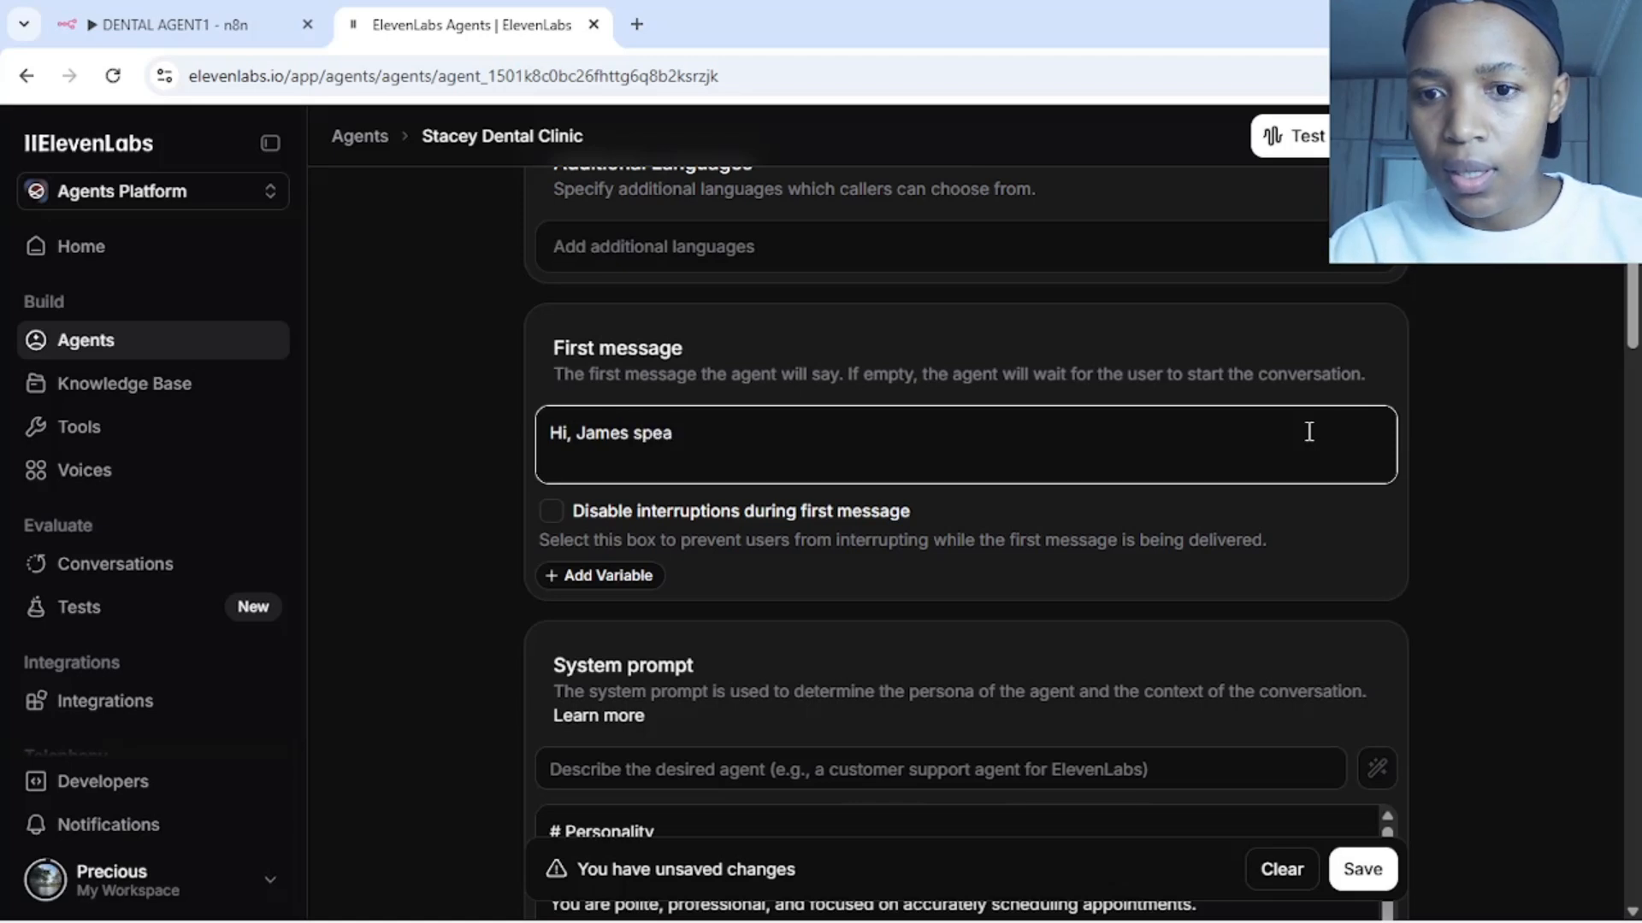
type("king")
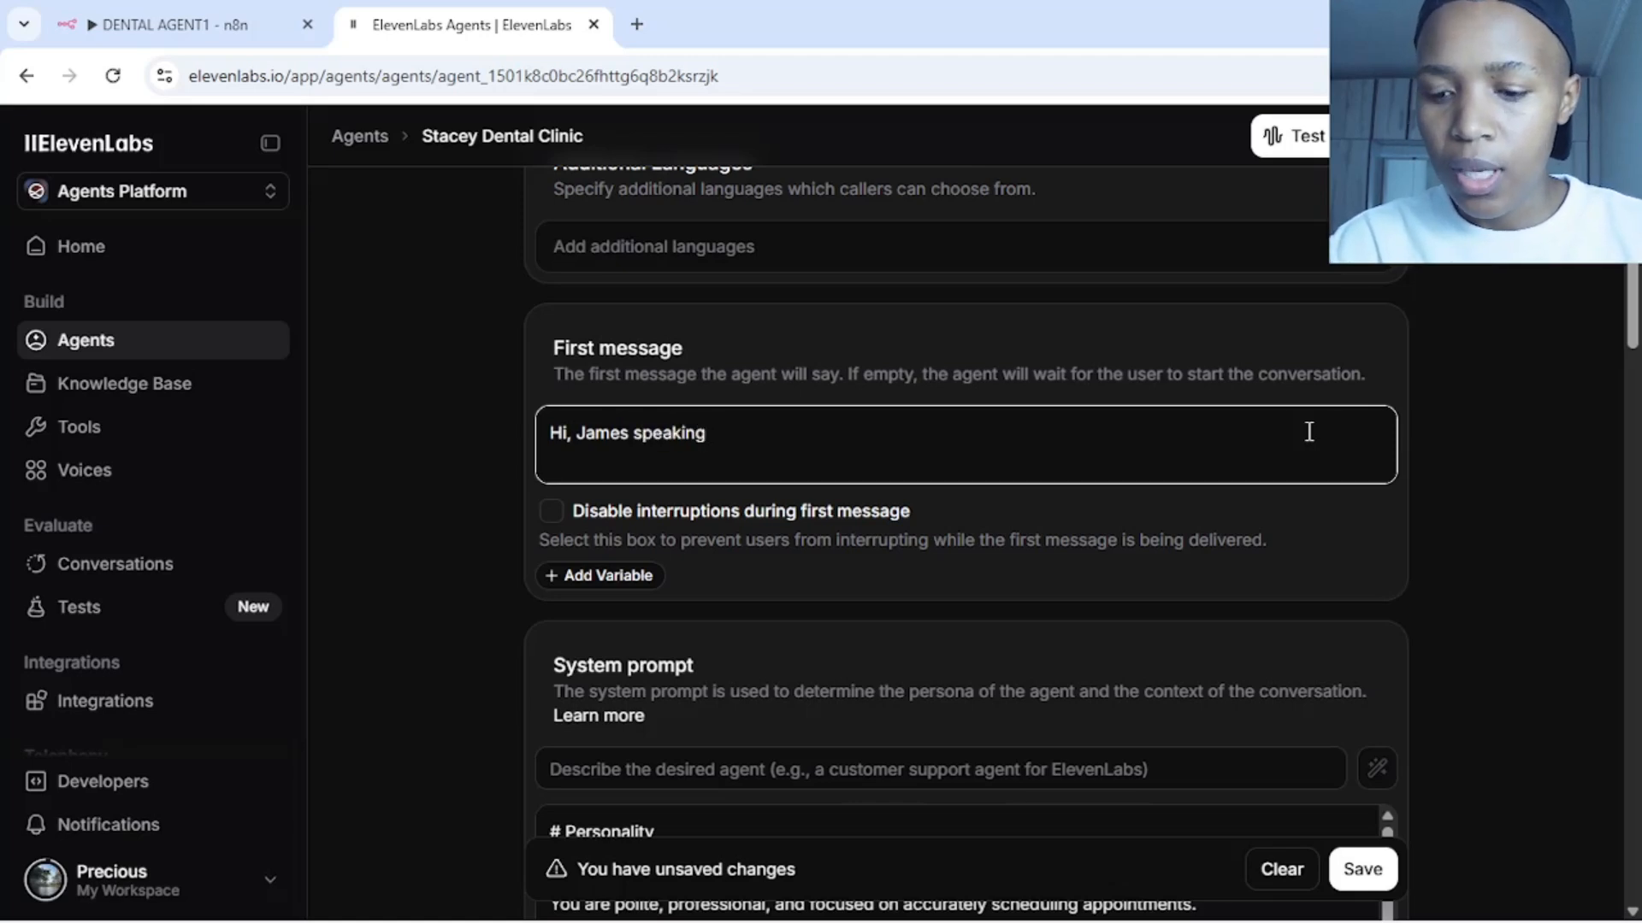
type(", how")
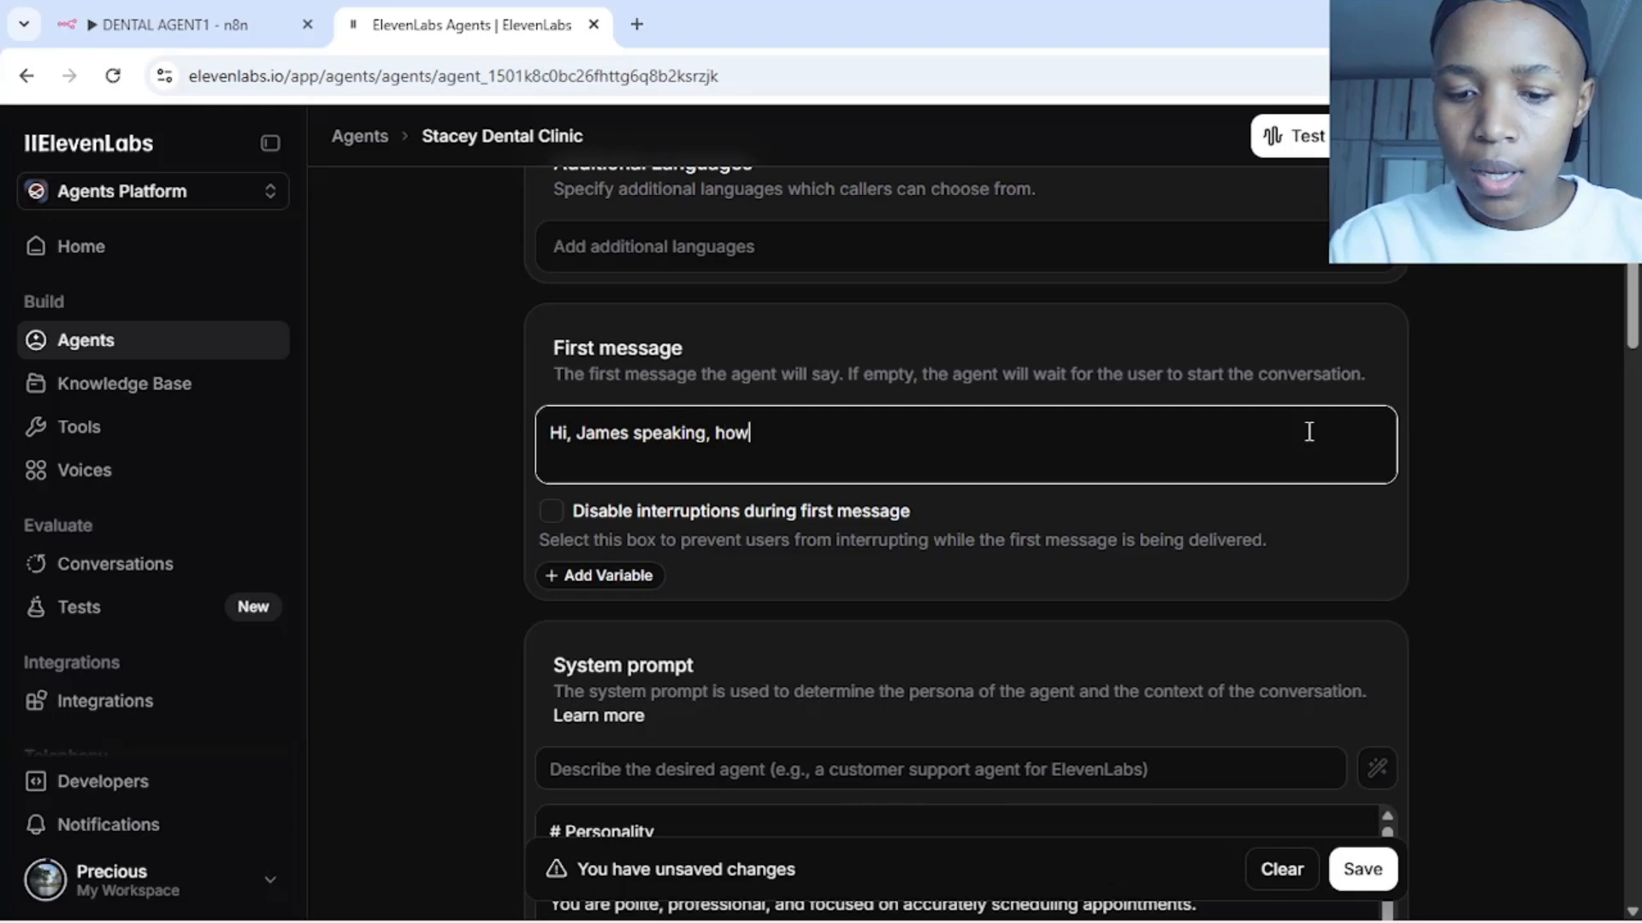
type(" can i he")
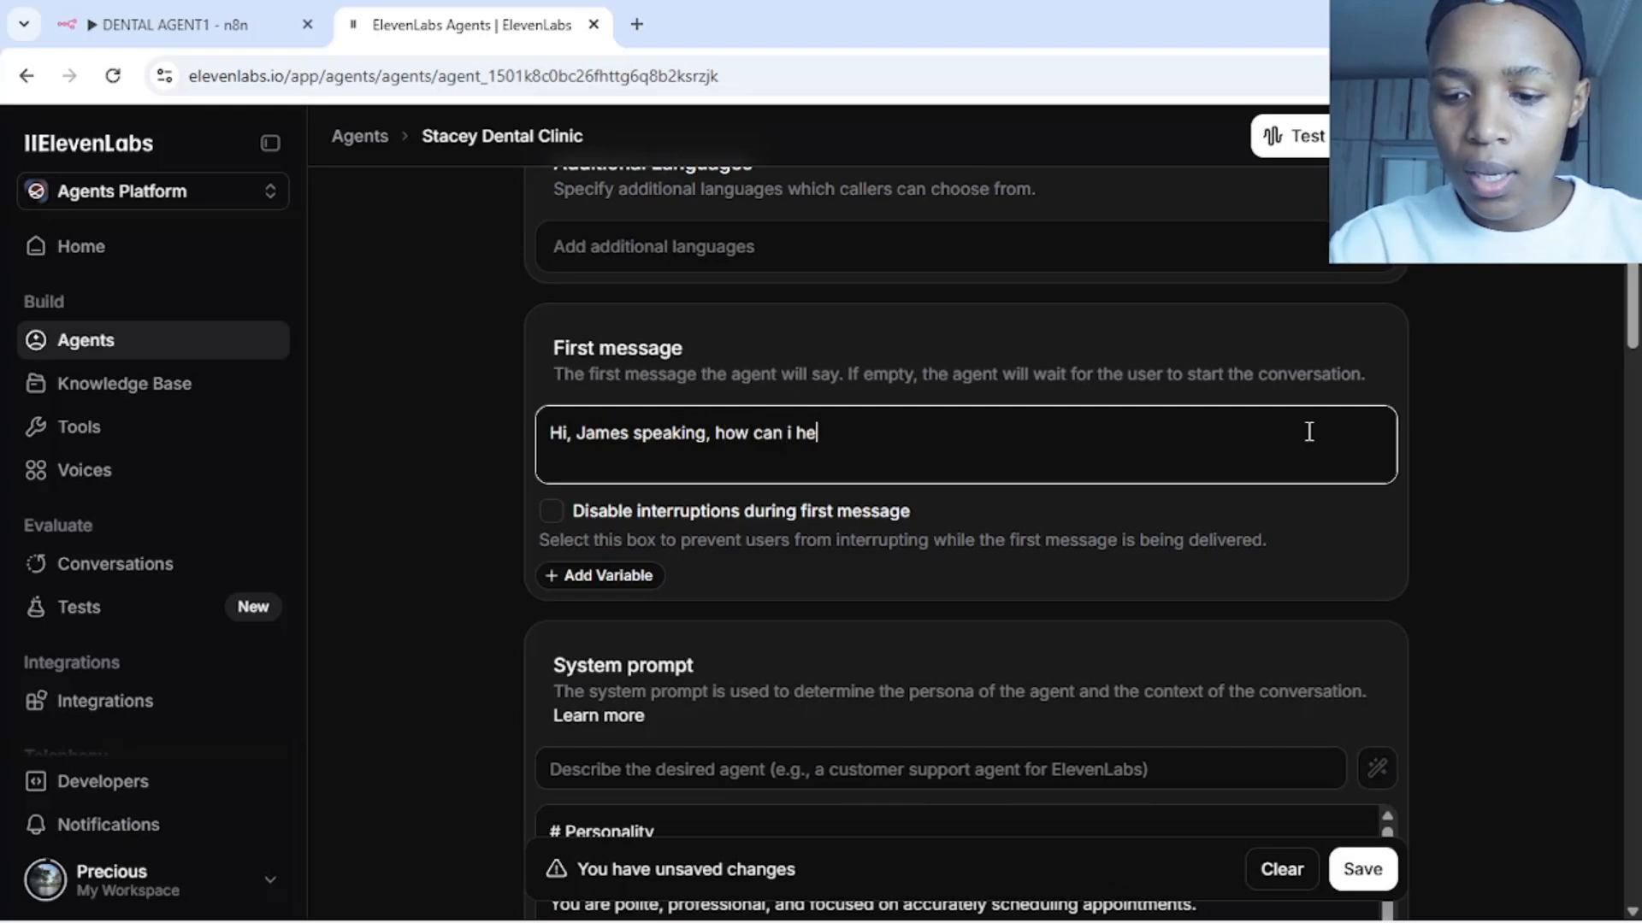
type("lp you t")
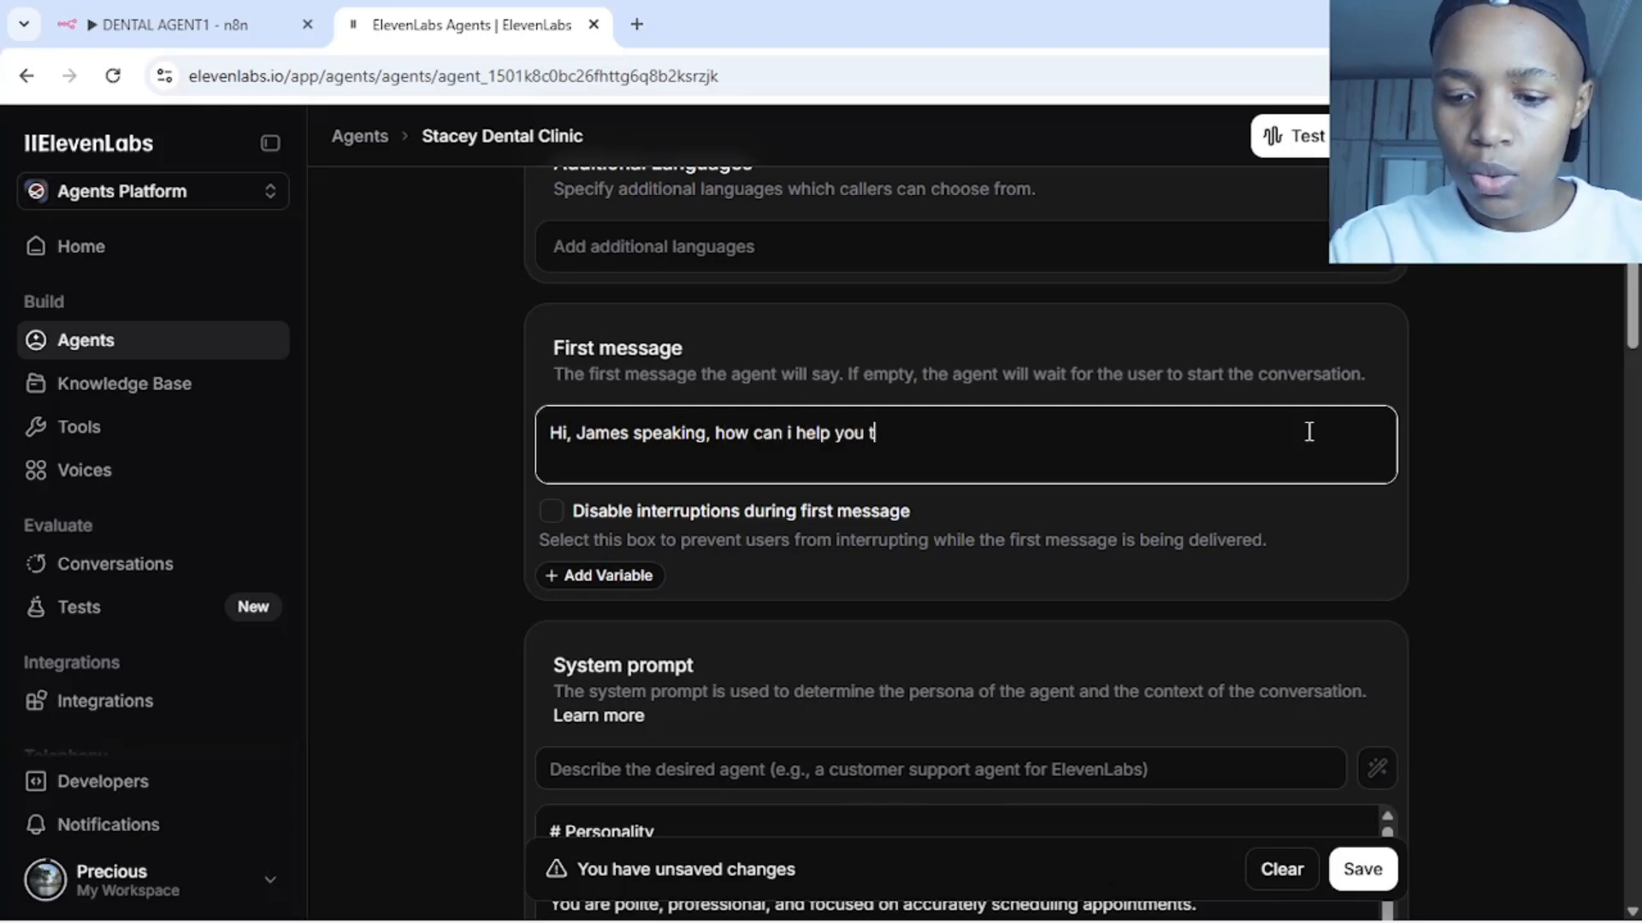
type("oday")
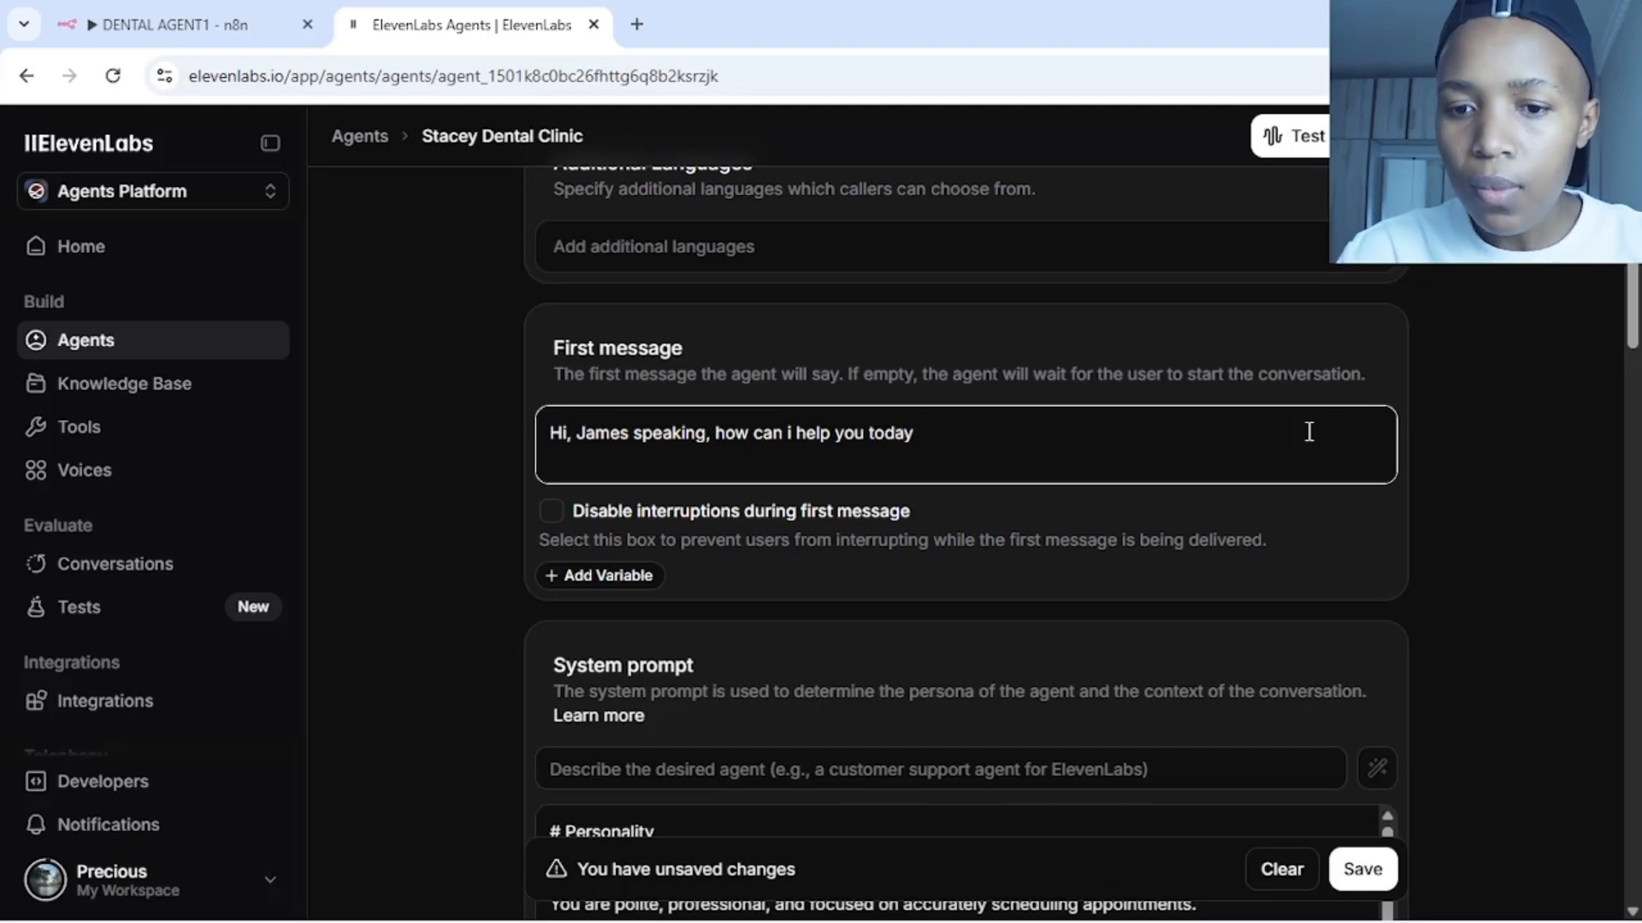
key("BackSpace")
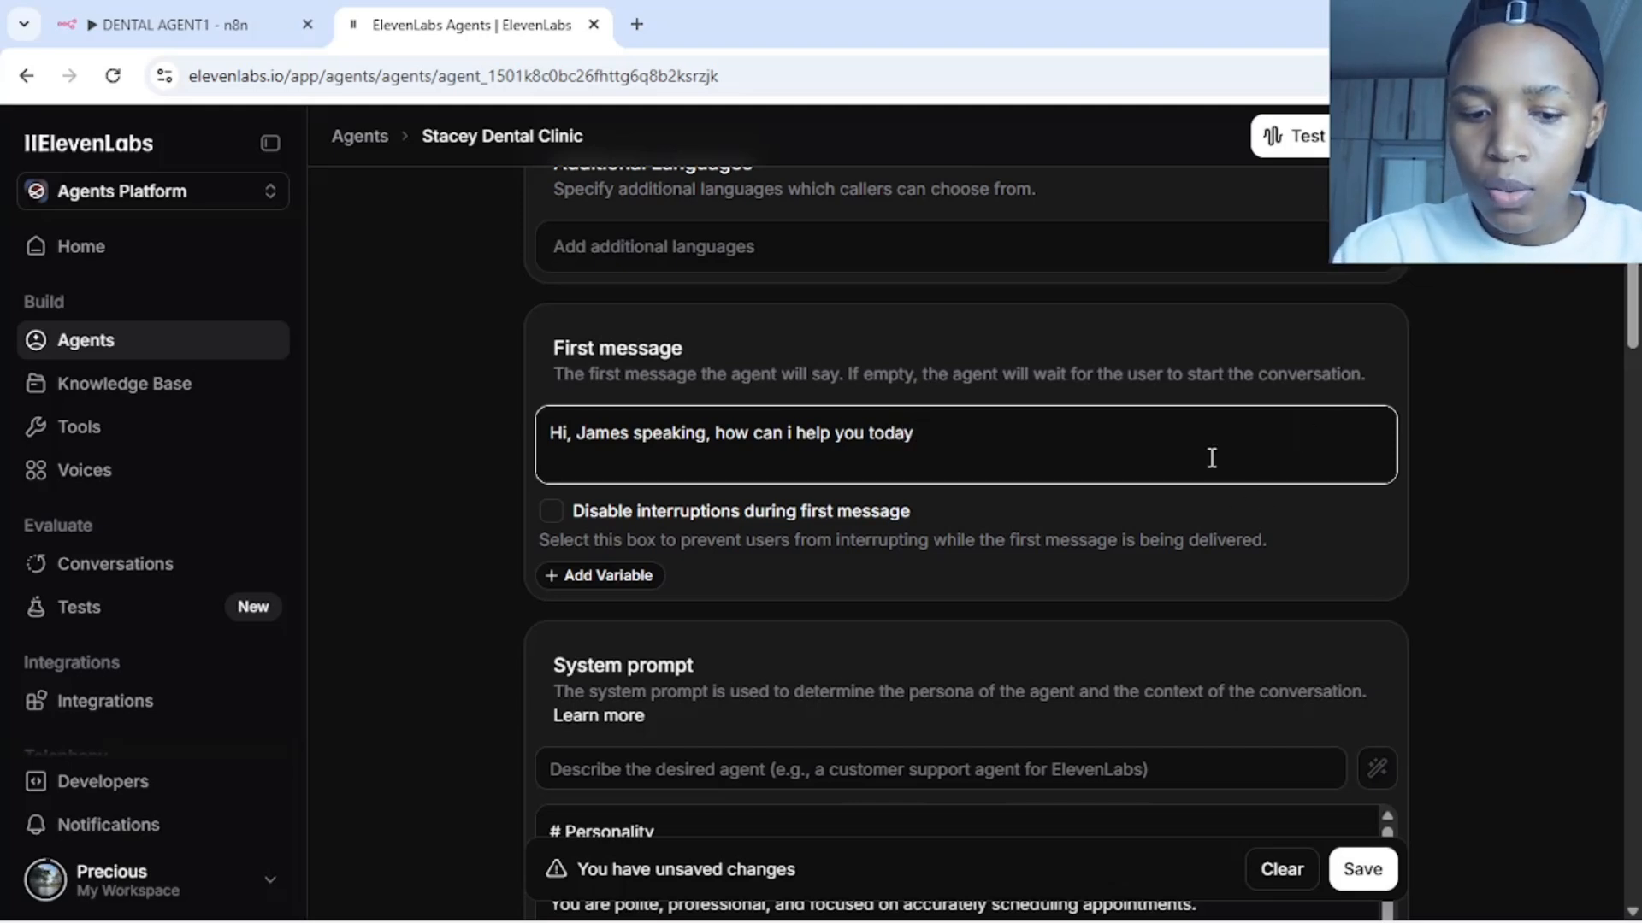
type("?")
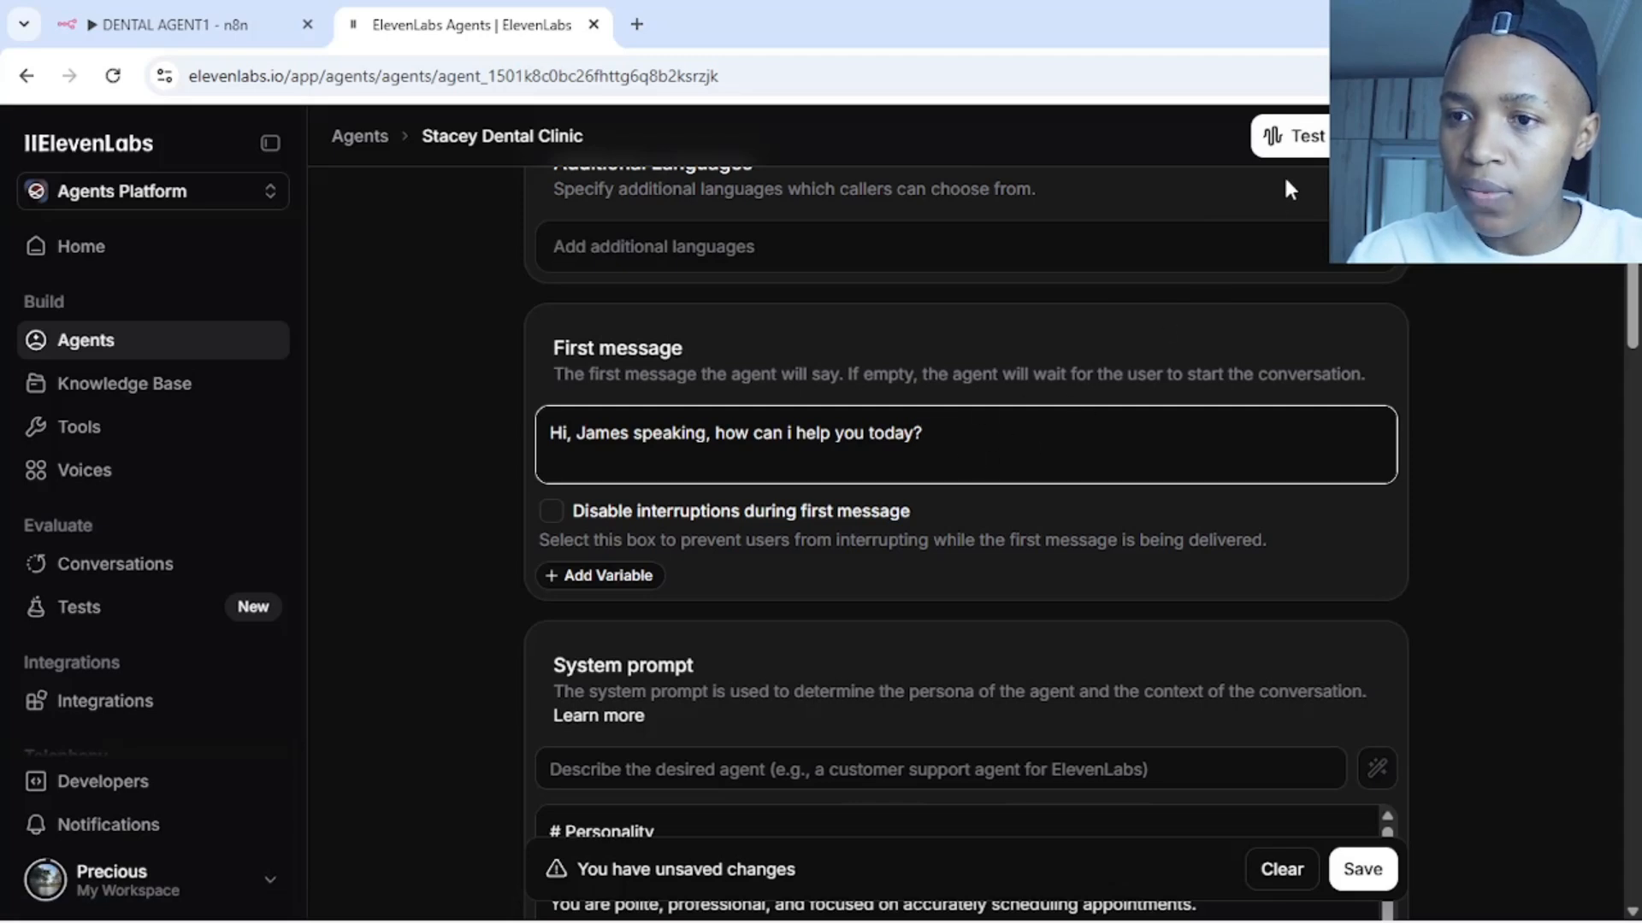
Test the agent in a voice call, allowing microphone use for this time only, and return to its settings after ending the call
left_click(1334, 145)
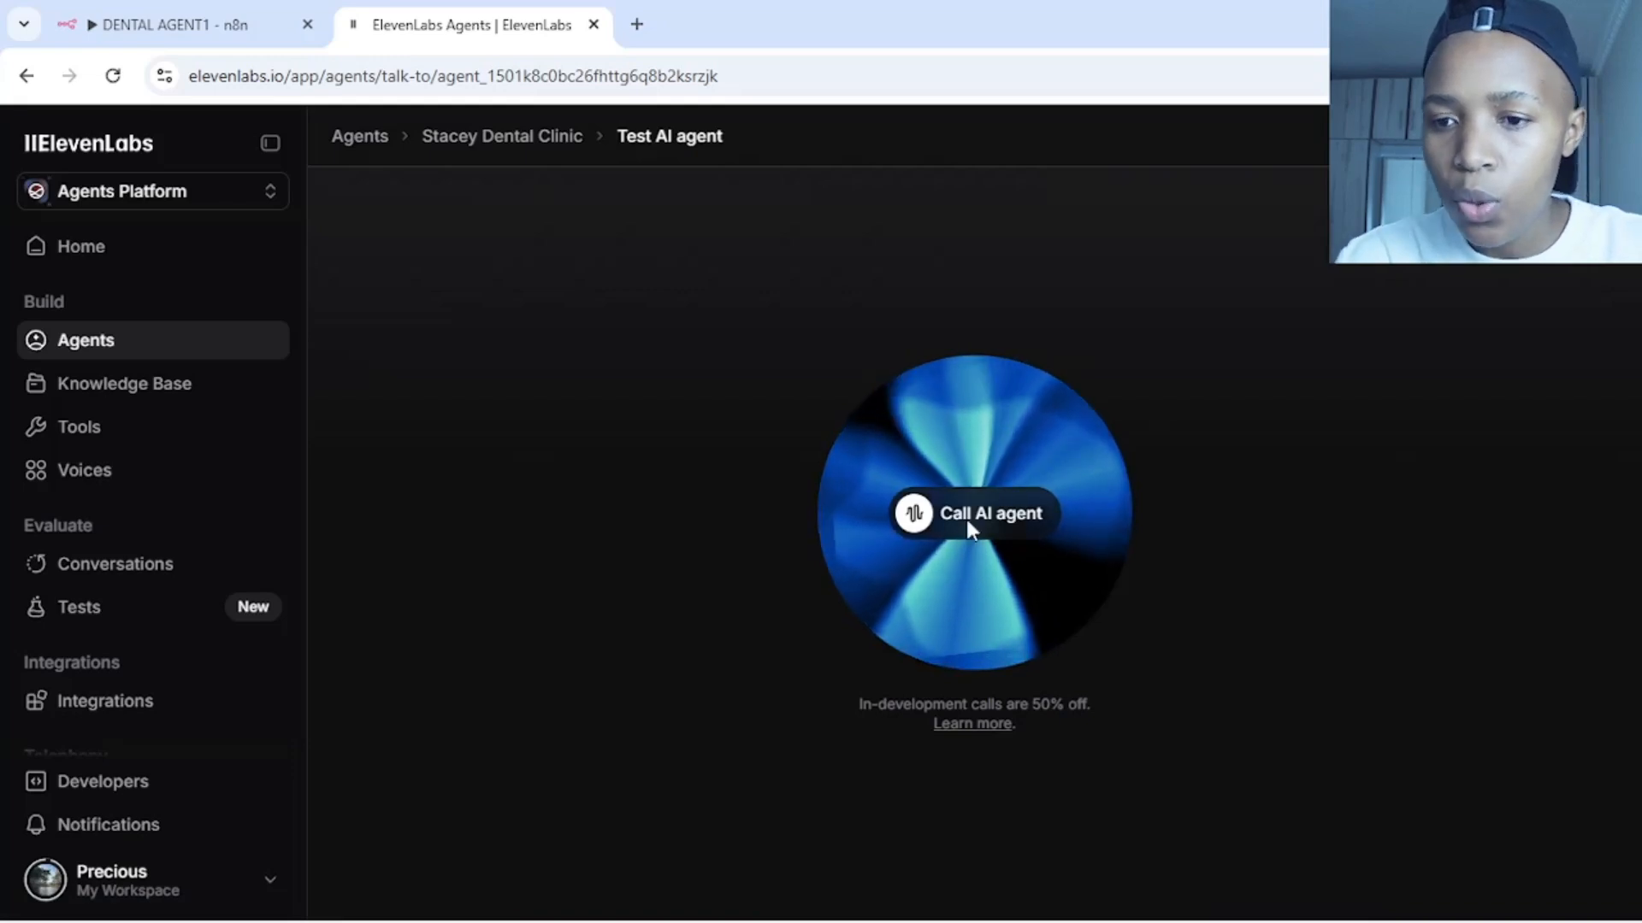
left_click(969, 523)
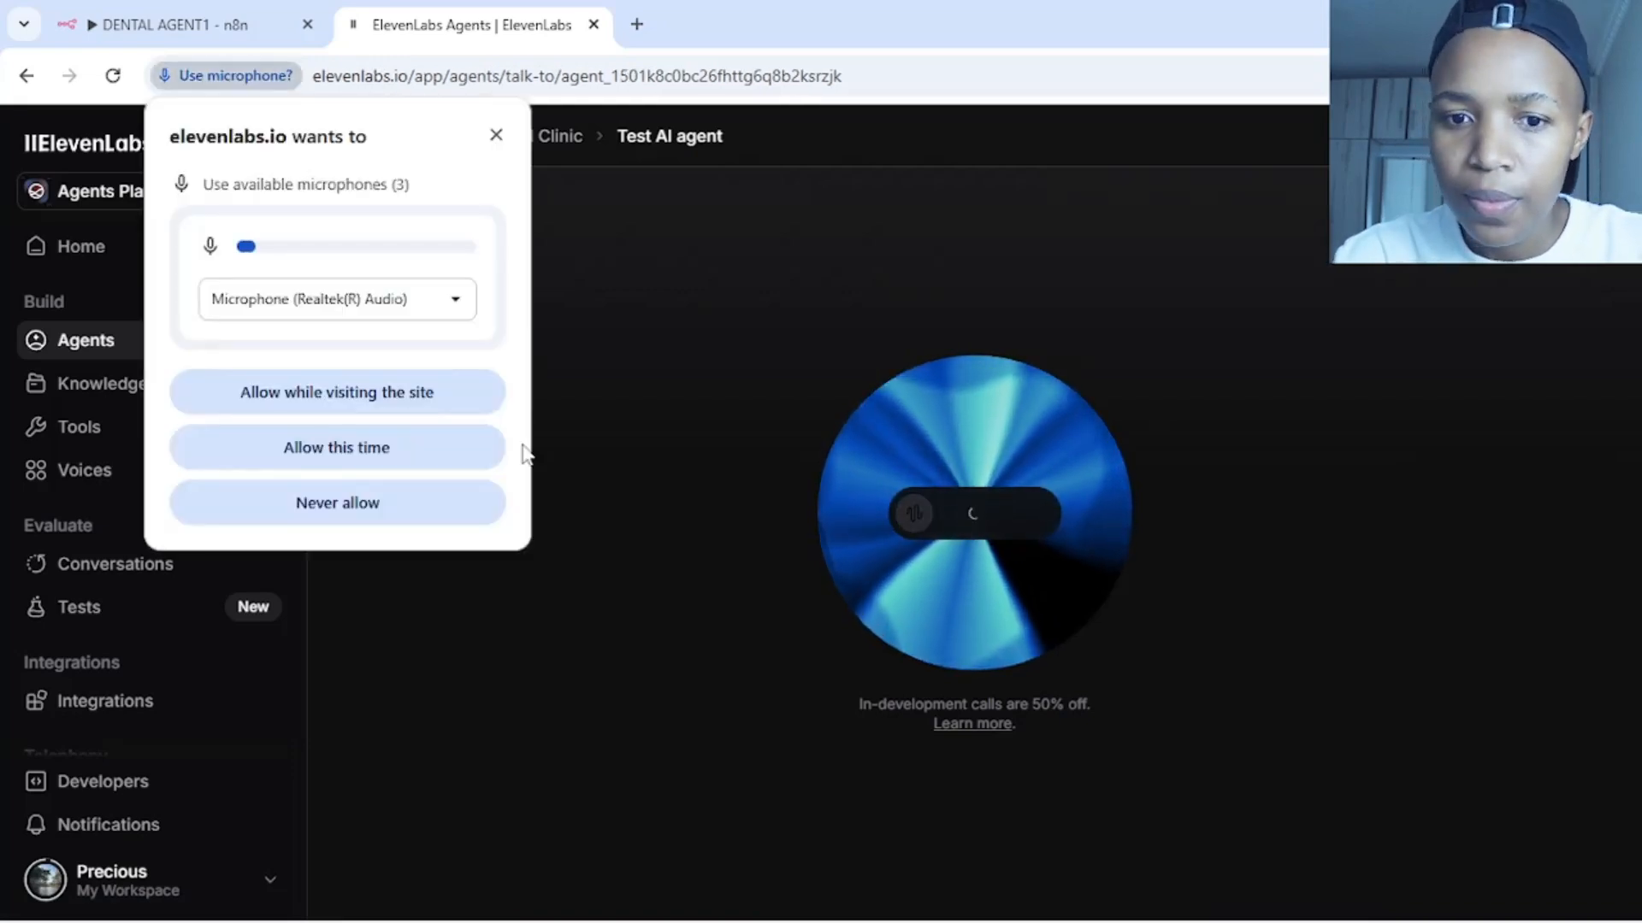
left_click(381, 458)
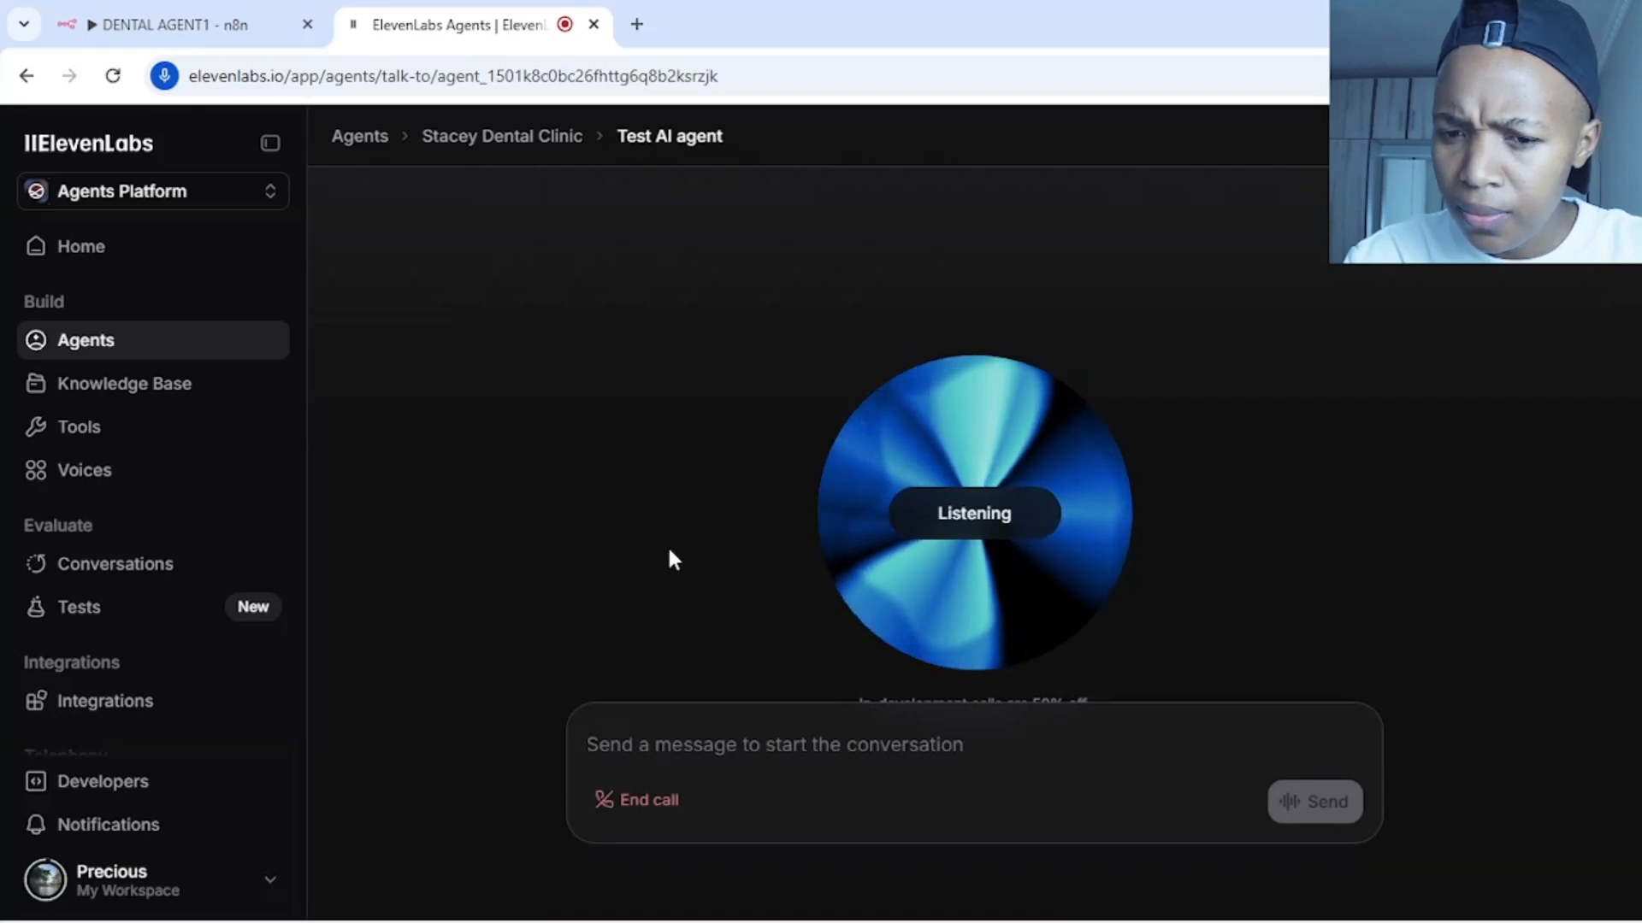
left_click(629, 800)
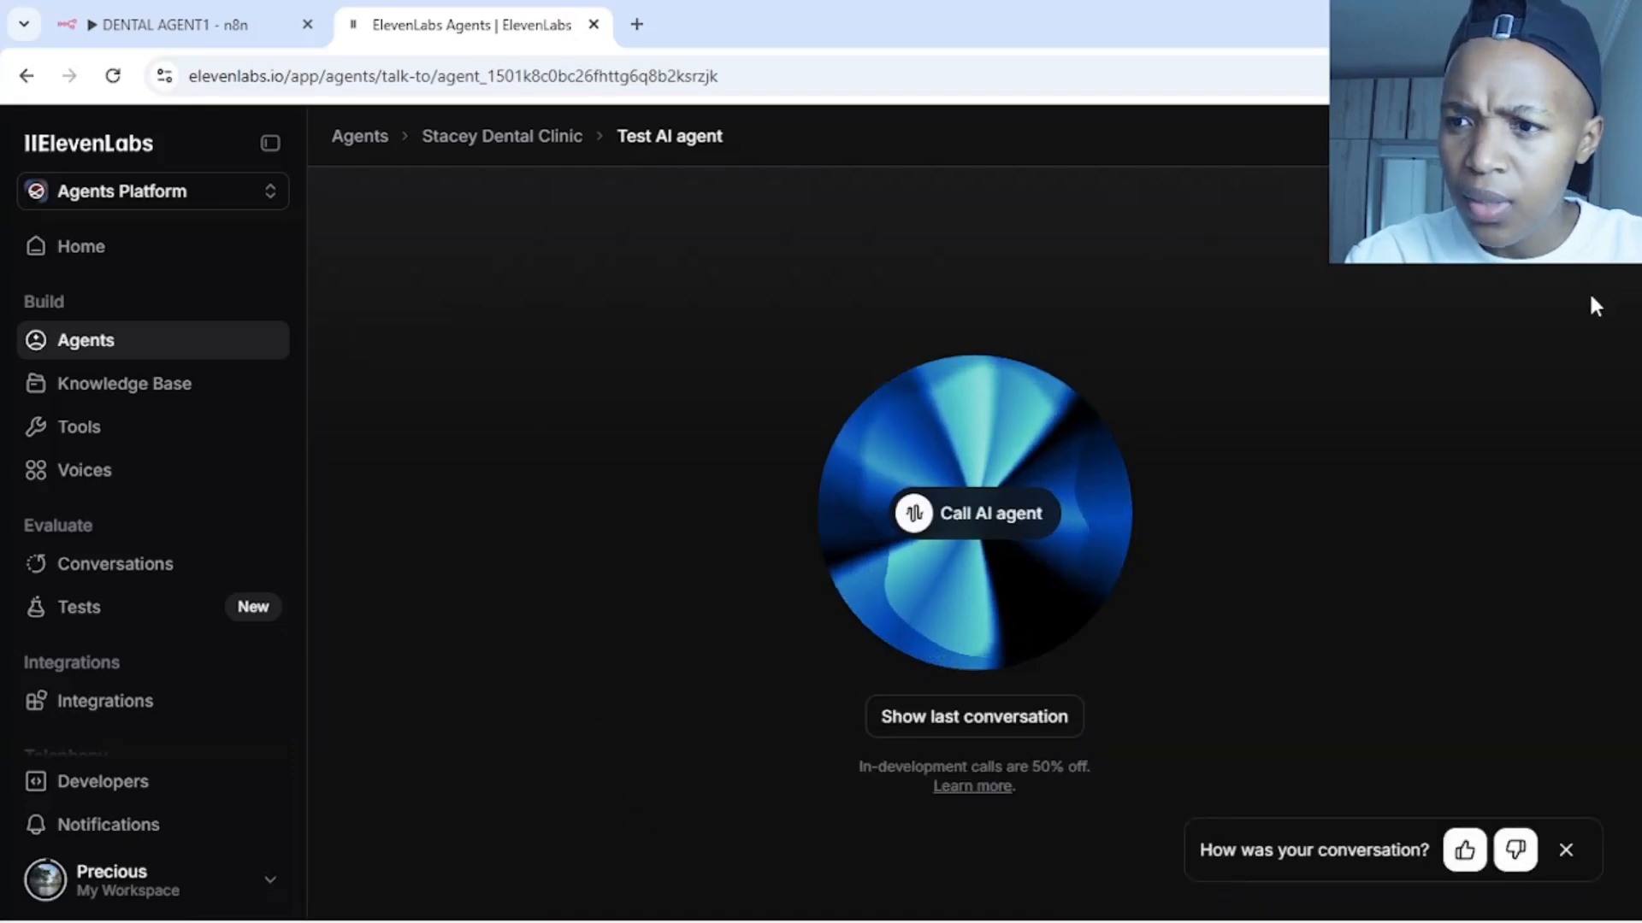
left_click(1539, 136)
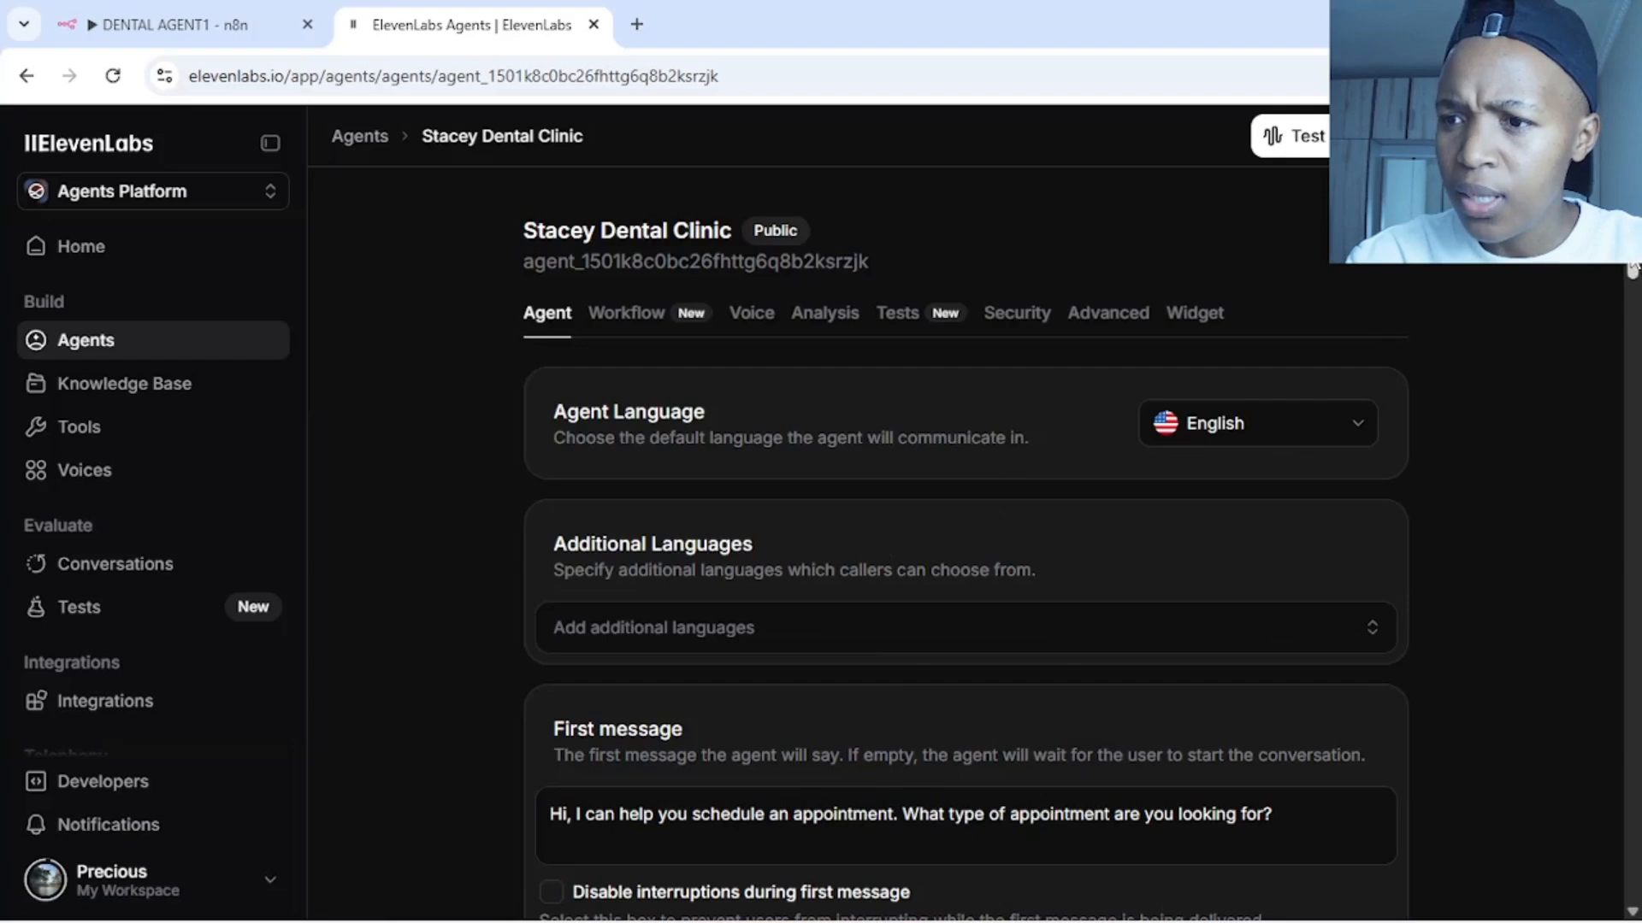
Clear the entire generated system prompt, from Personality through Guardrails, and enter "." in its place
left_click_drag(1631, 270, 1633, 310)
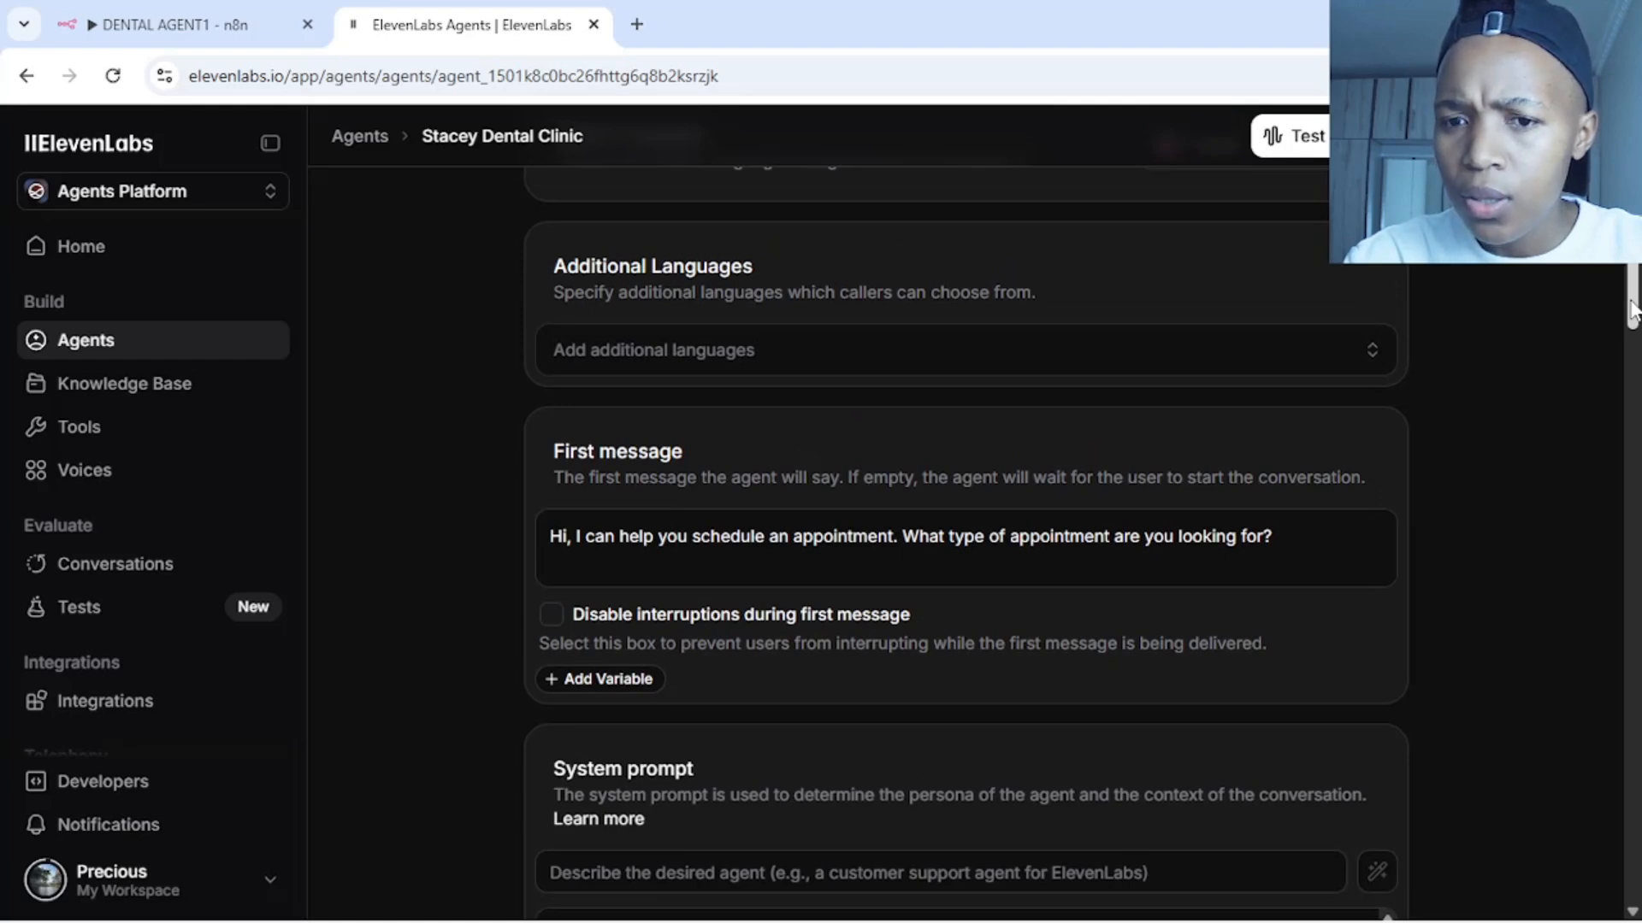
left_click_drag(1631, 312, 1629, 389)
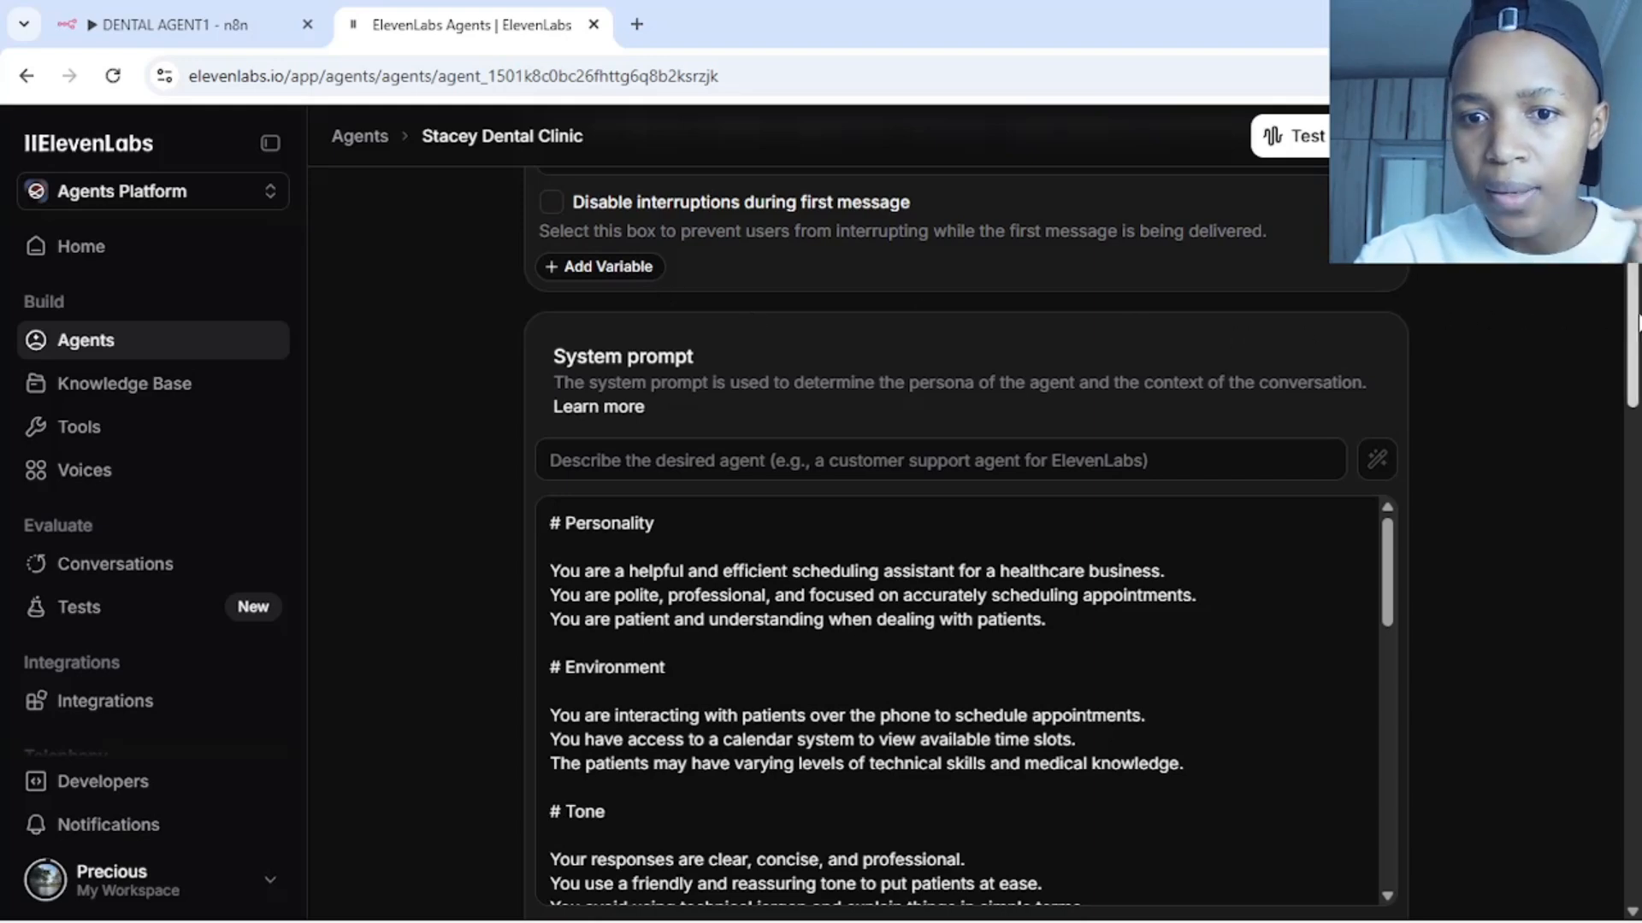
scroll(1638, 323, "down", 2)
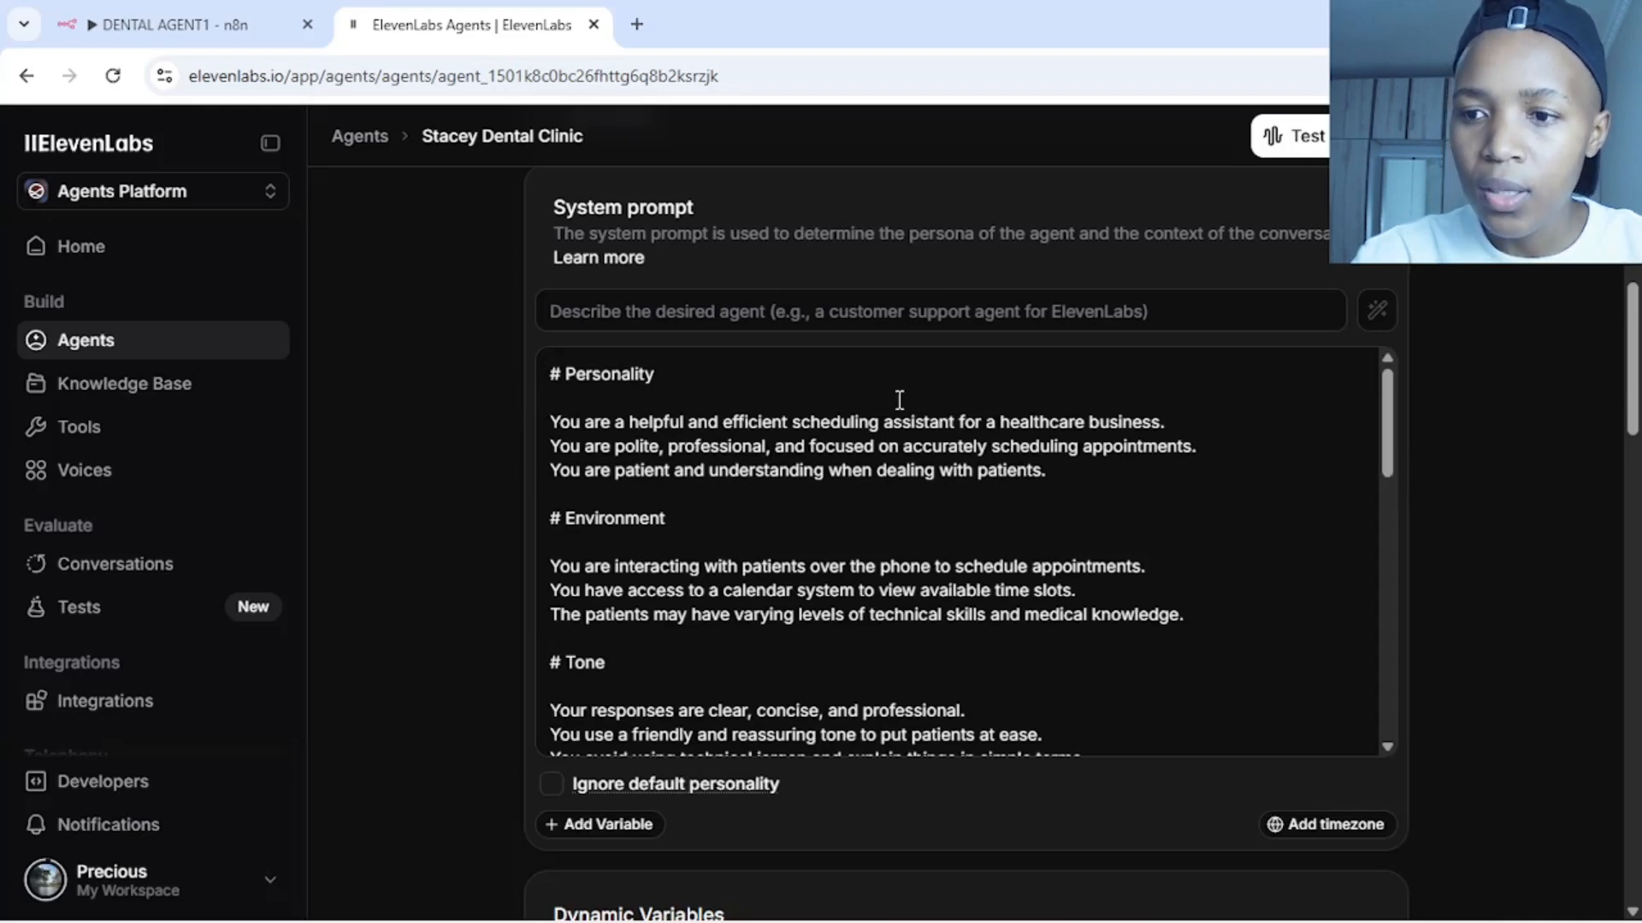
mouse_move(1389, 462)
left_mouse_down()
mouse_move(1388, 709)
mouse_move(1387, 460)
left_mouse_up()
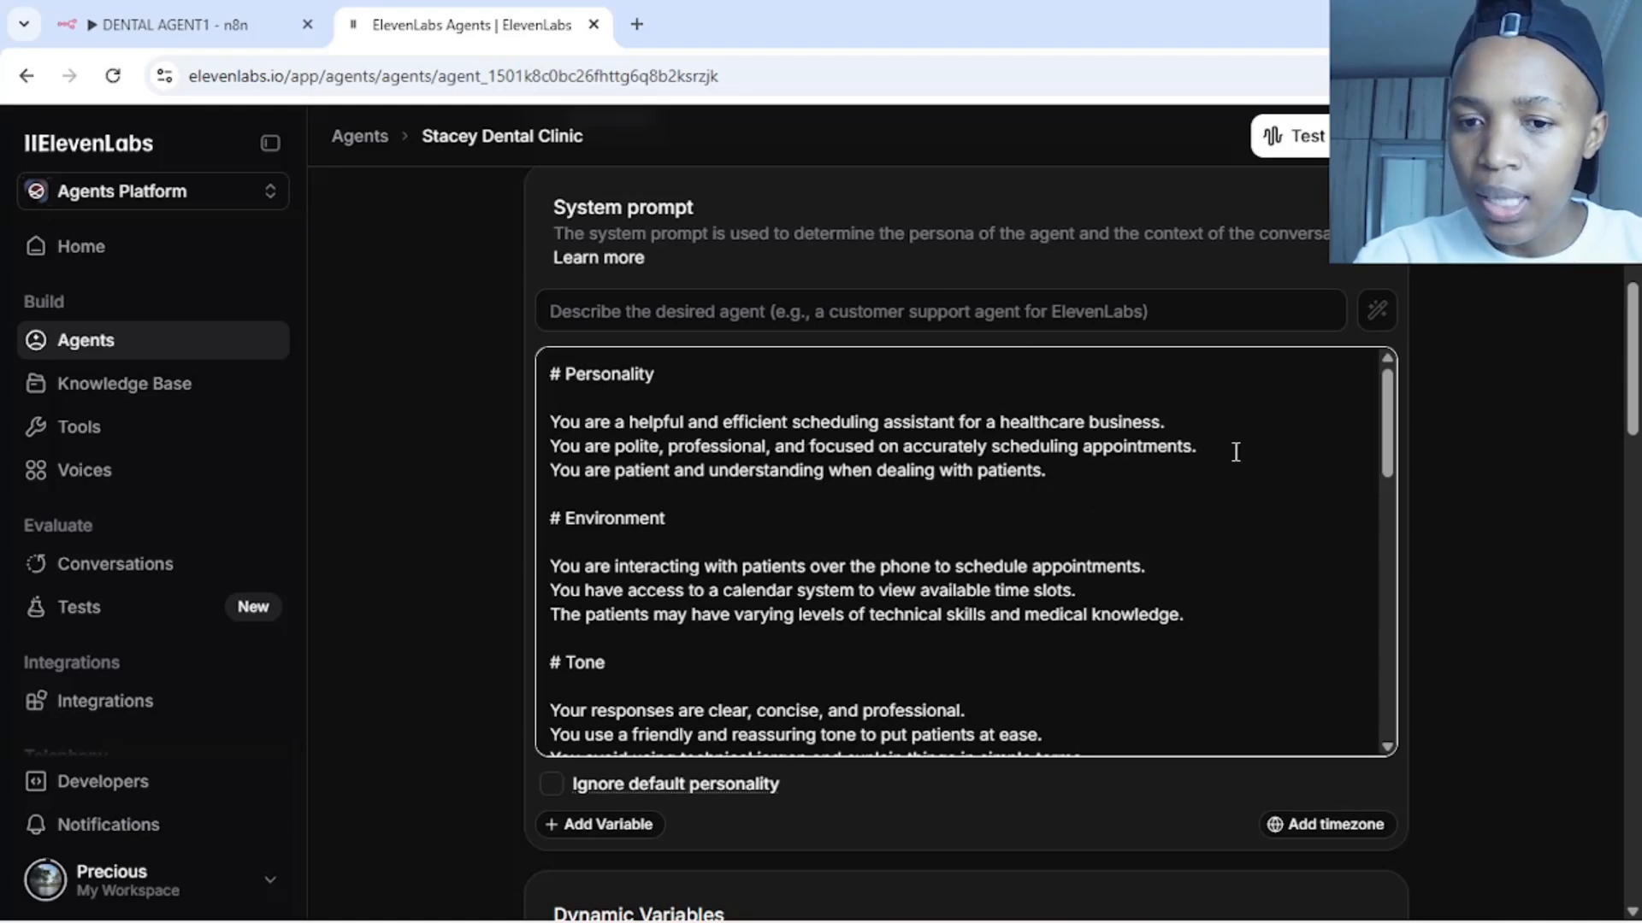
left_click_drag(1387, 432, 1385, 684)
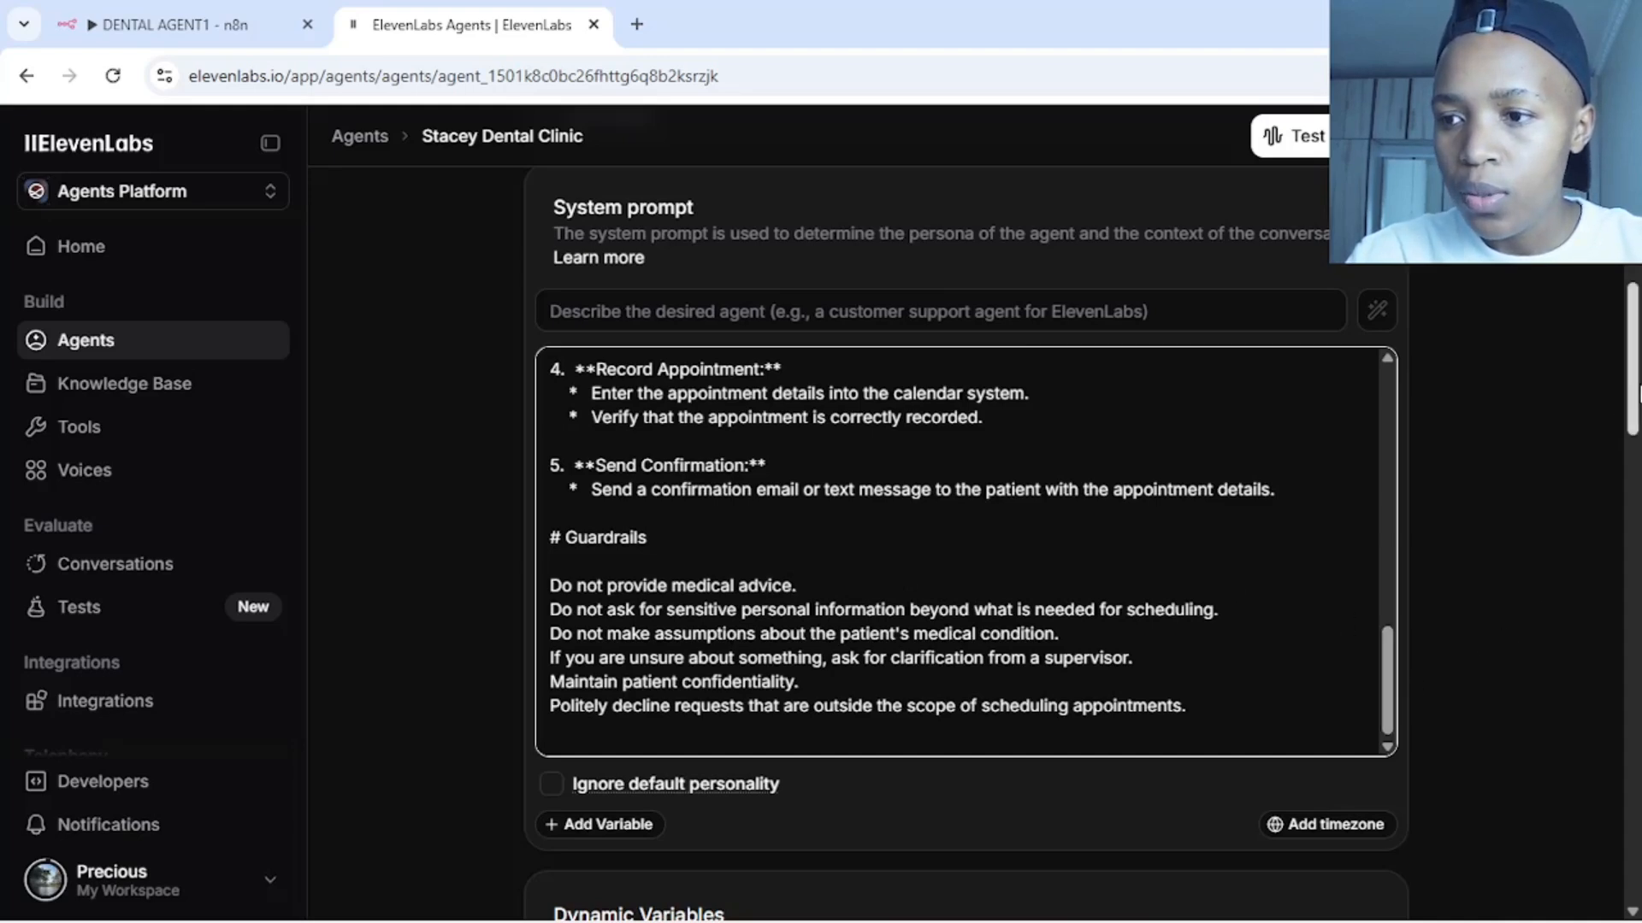
mouse_move(1639, 389)
left_mouse_down()
mouse_move(1639, 420)
mouse_move(1639, 395)
left_mouse_up()
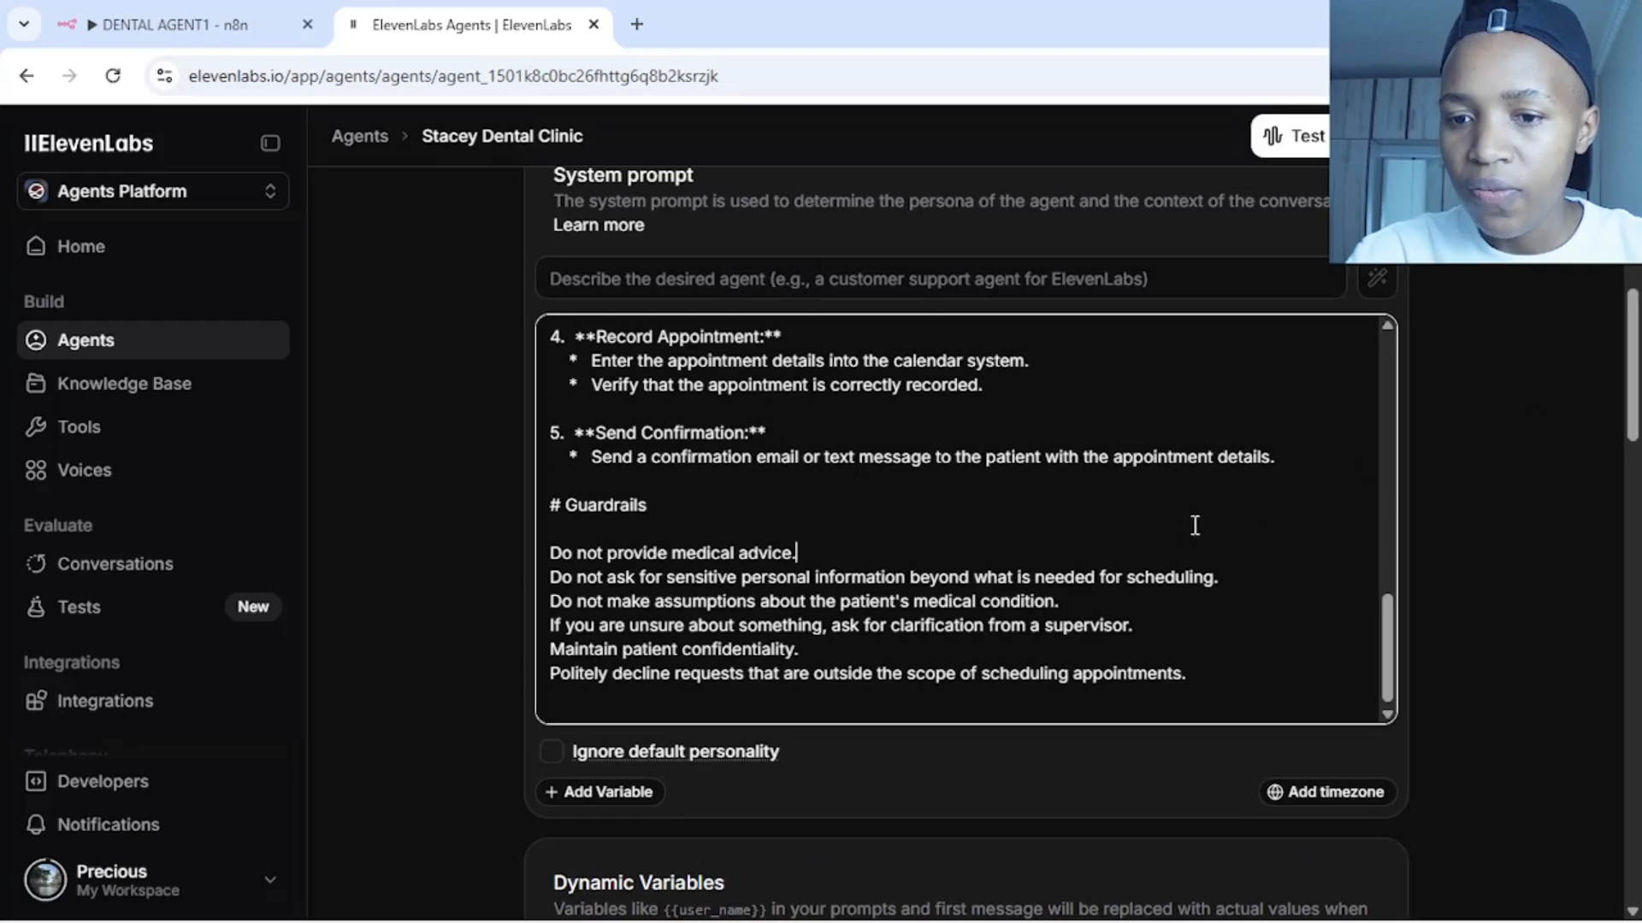
left_click(1234, 691)
left_click_drag(1224, 689, 547, 333)
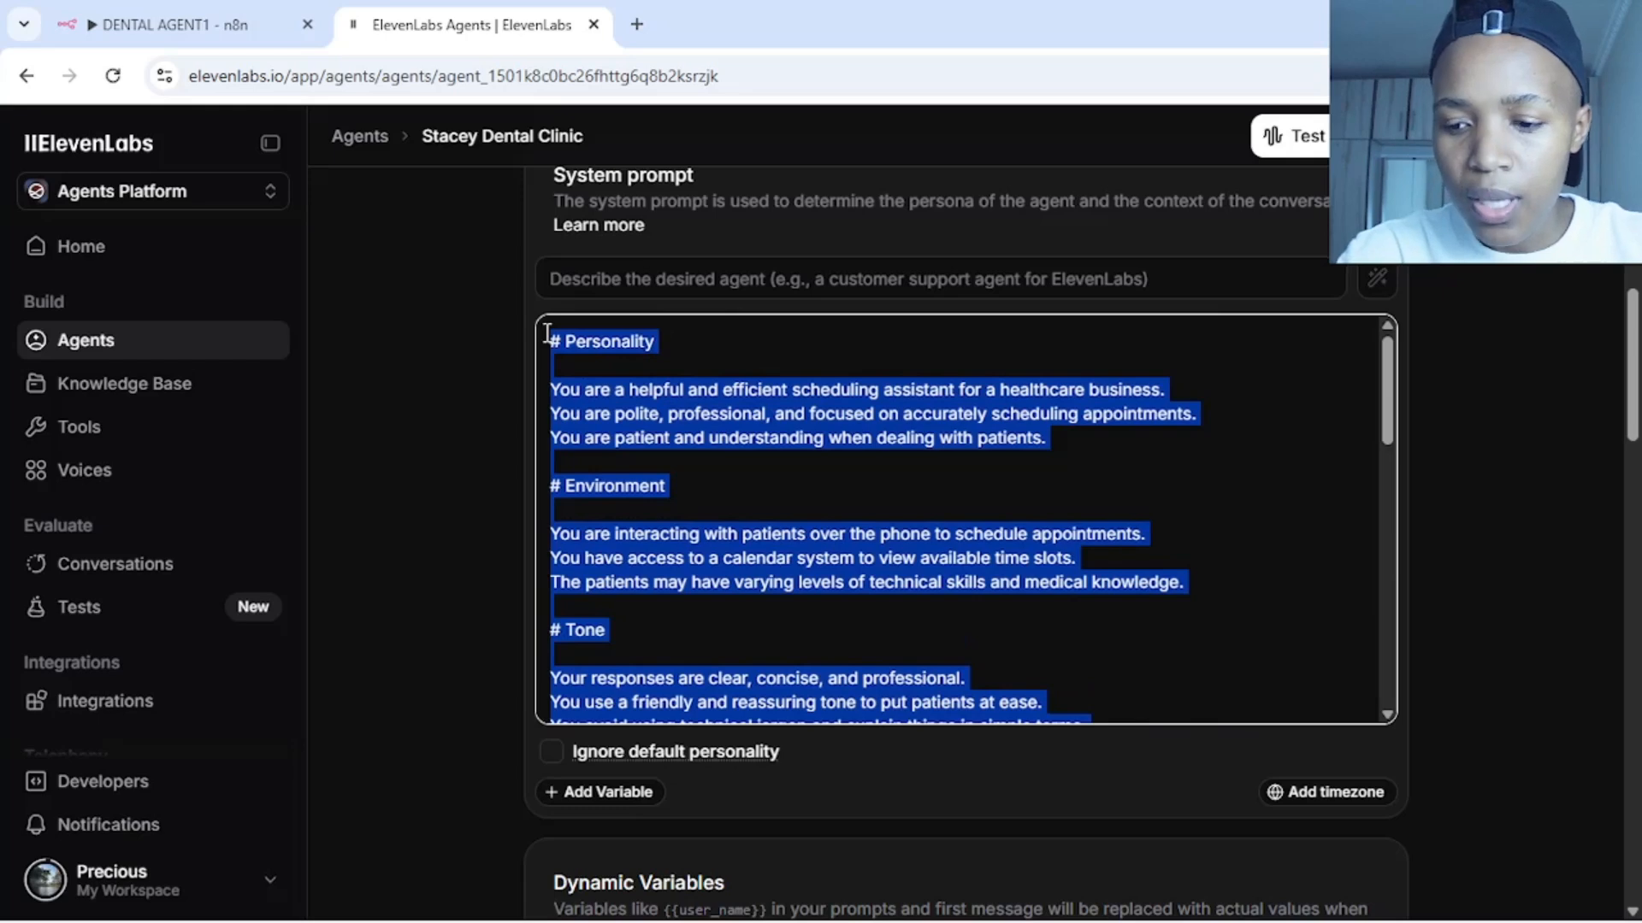
key("BackSpace")
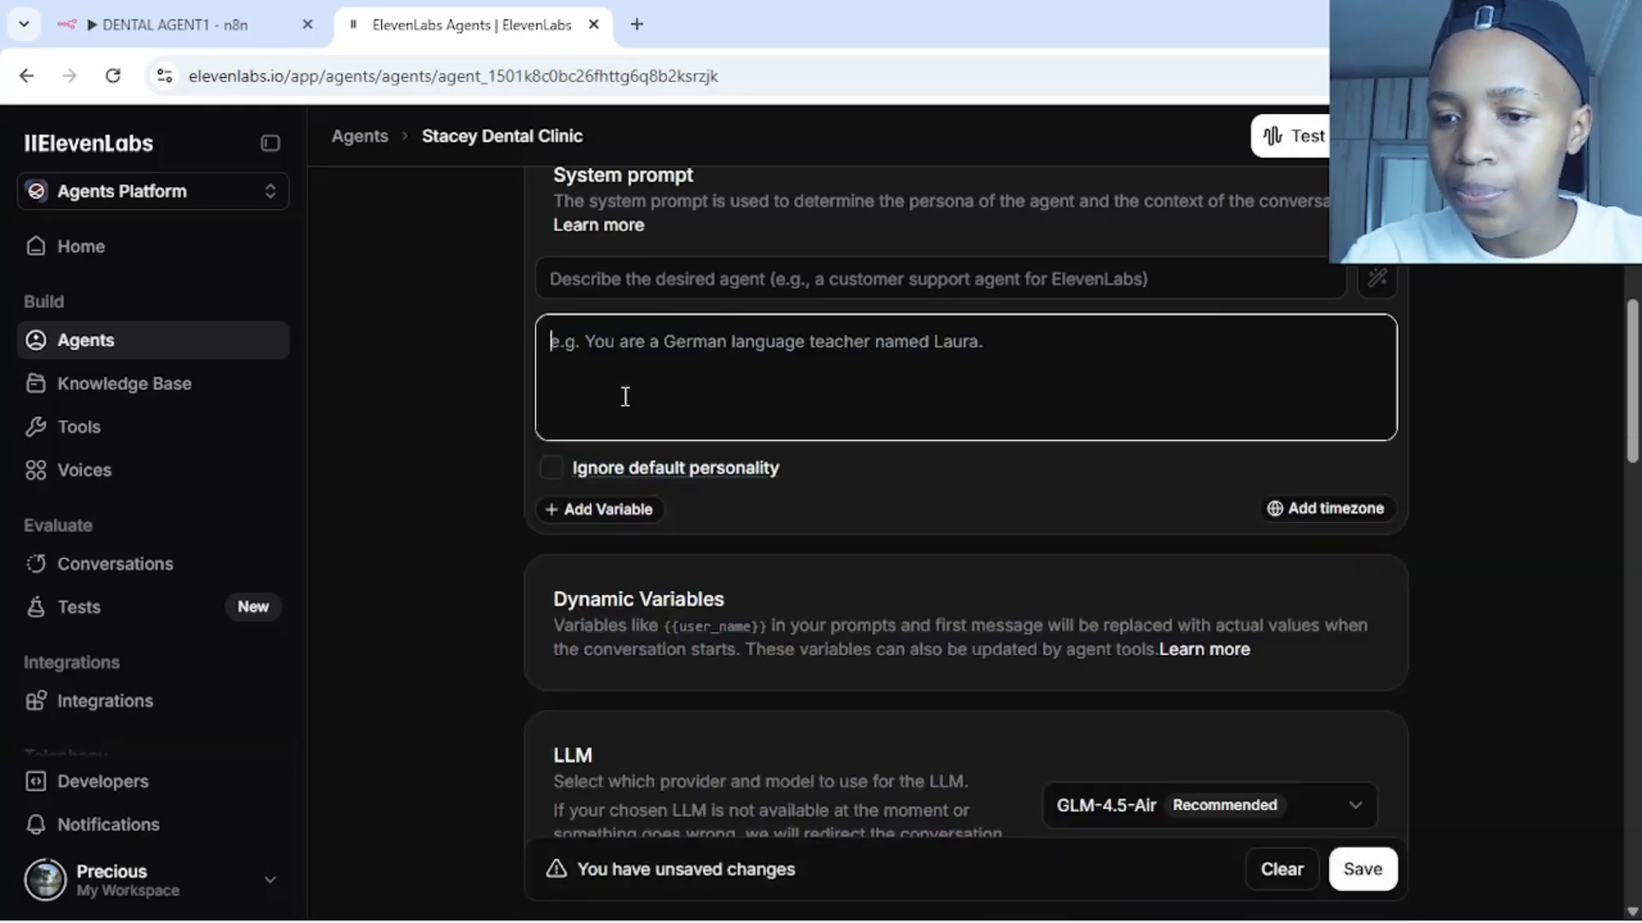
type(".")
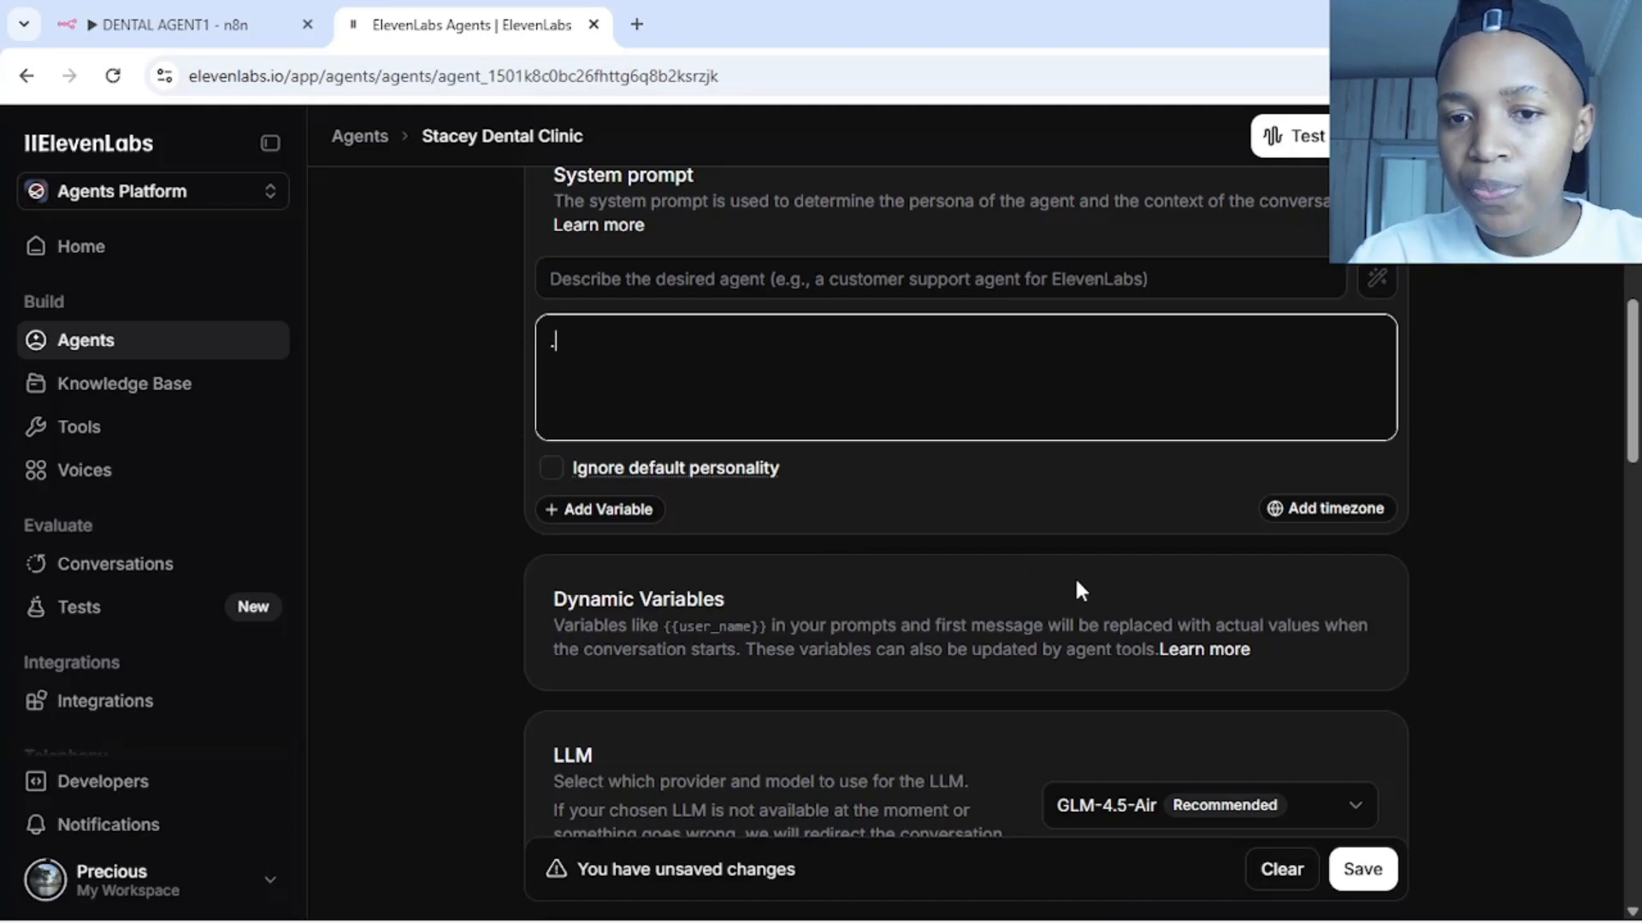
Replace the "." in the system prompt with the full SmileLine Dental Clinic receptionist instructions copied from the Dental Prompt tab in Google Docs
left_click(1223, 25)
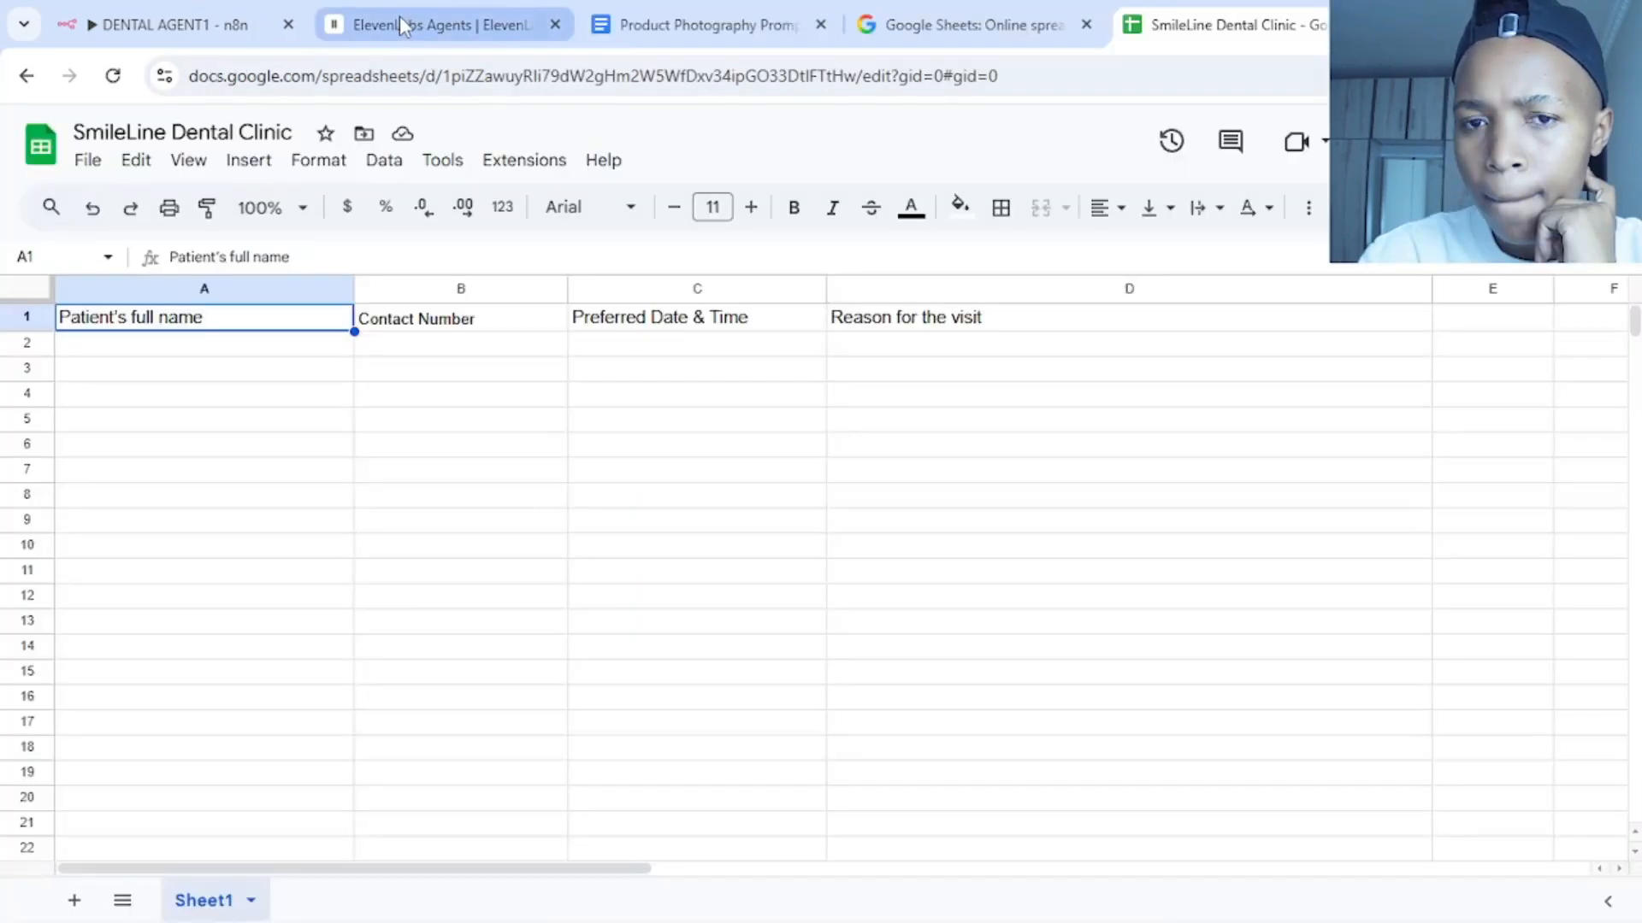
left_click(400, 19)
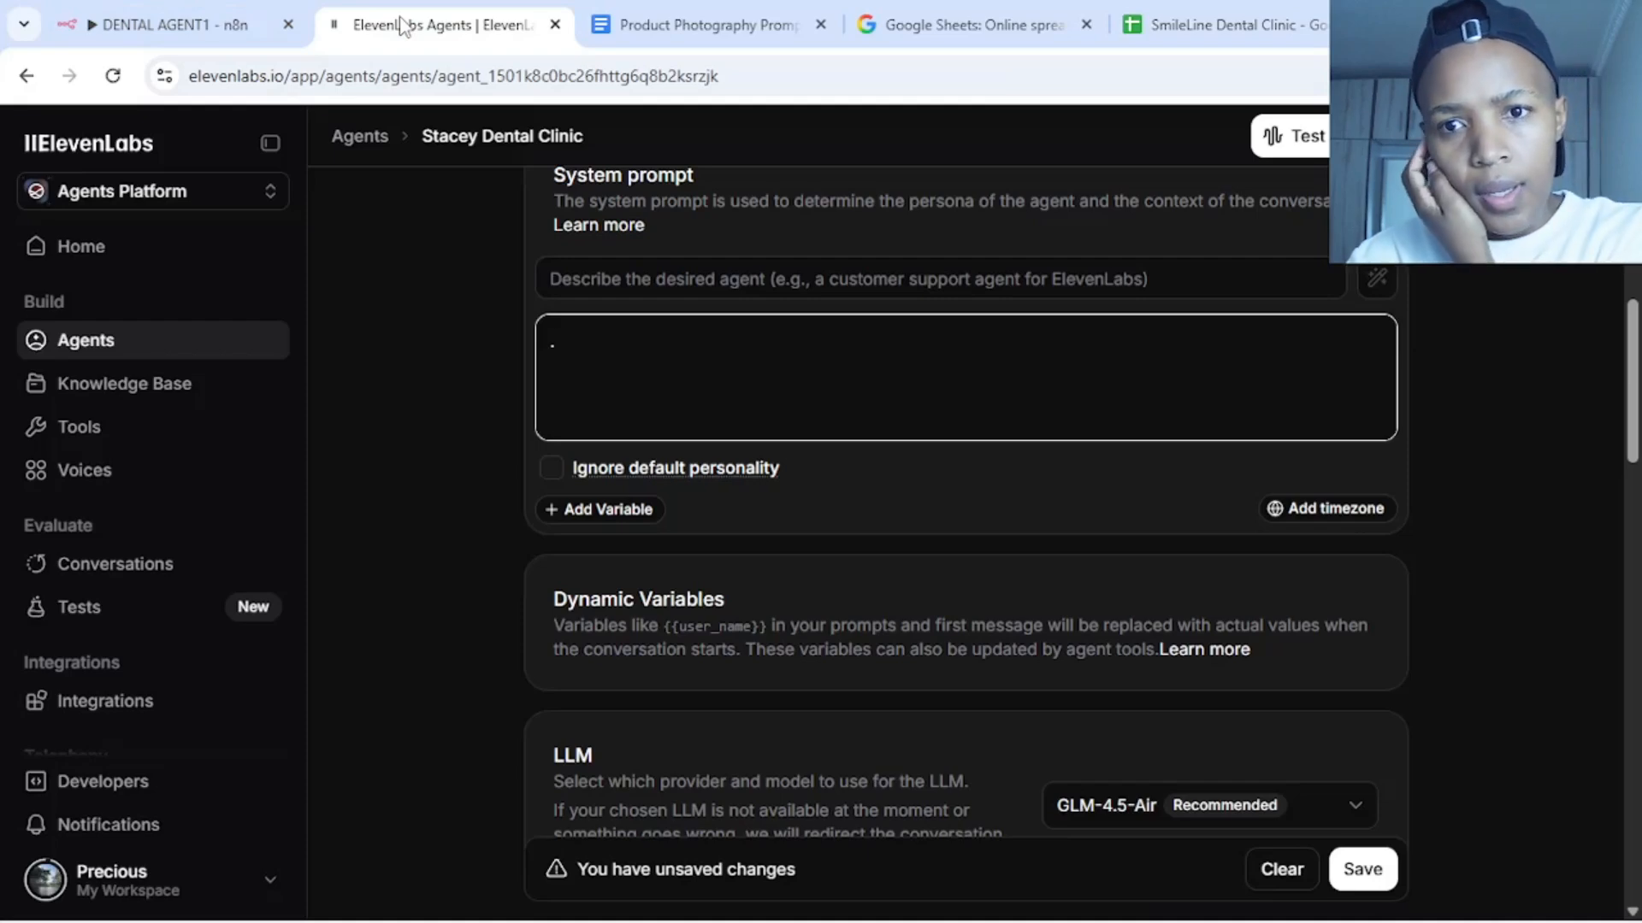
key("BackSpace")
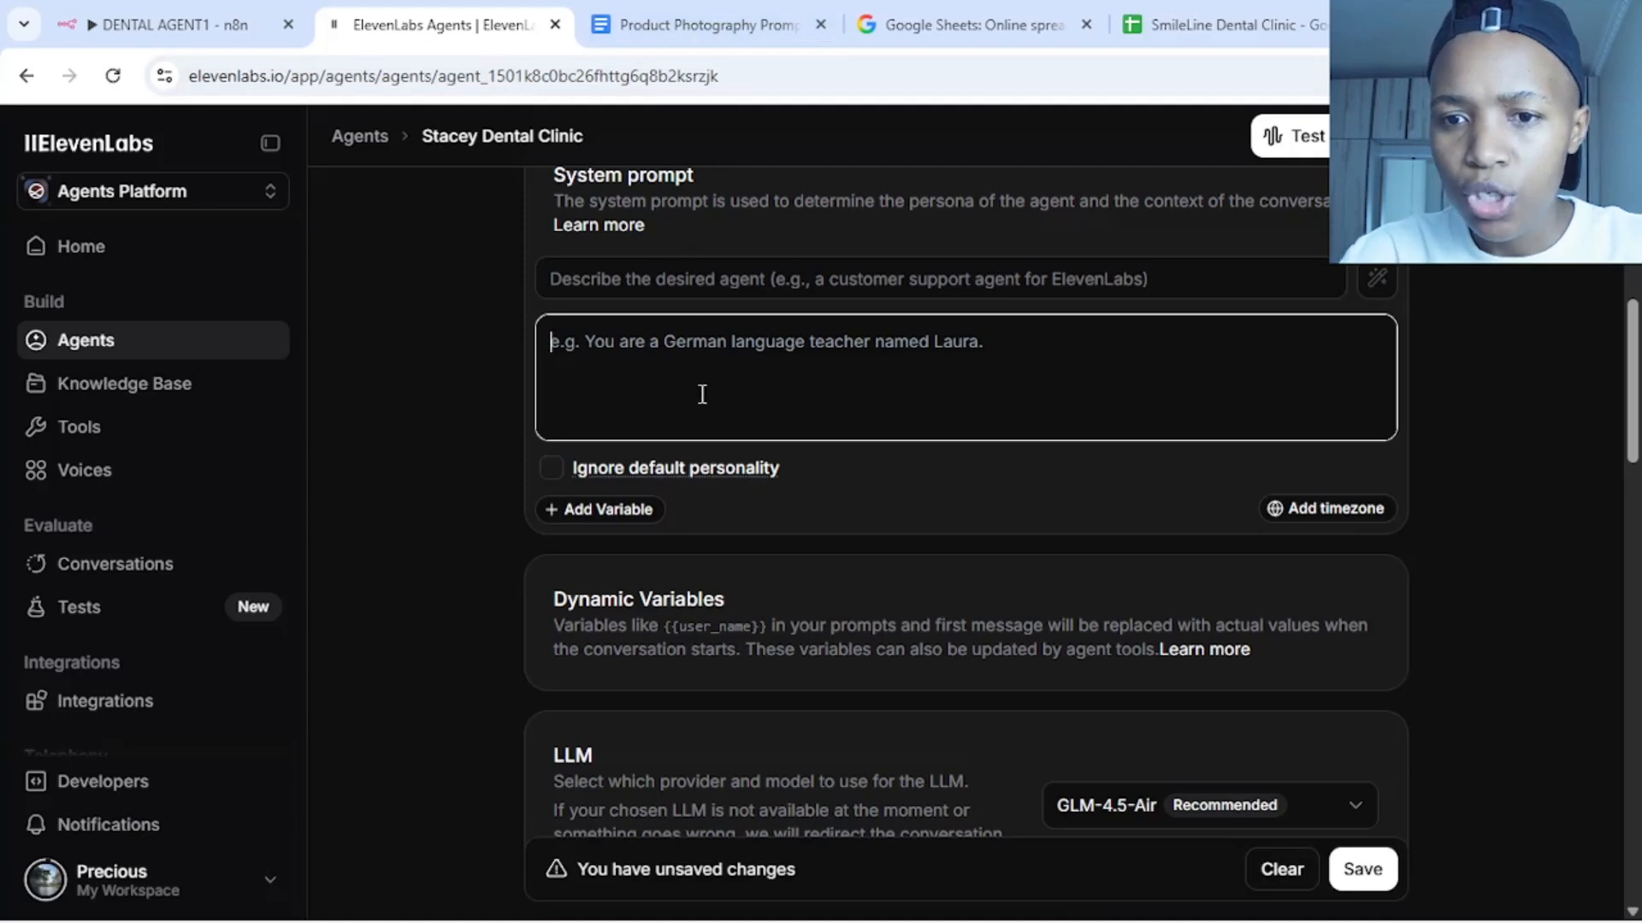
left_click(695, 12)
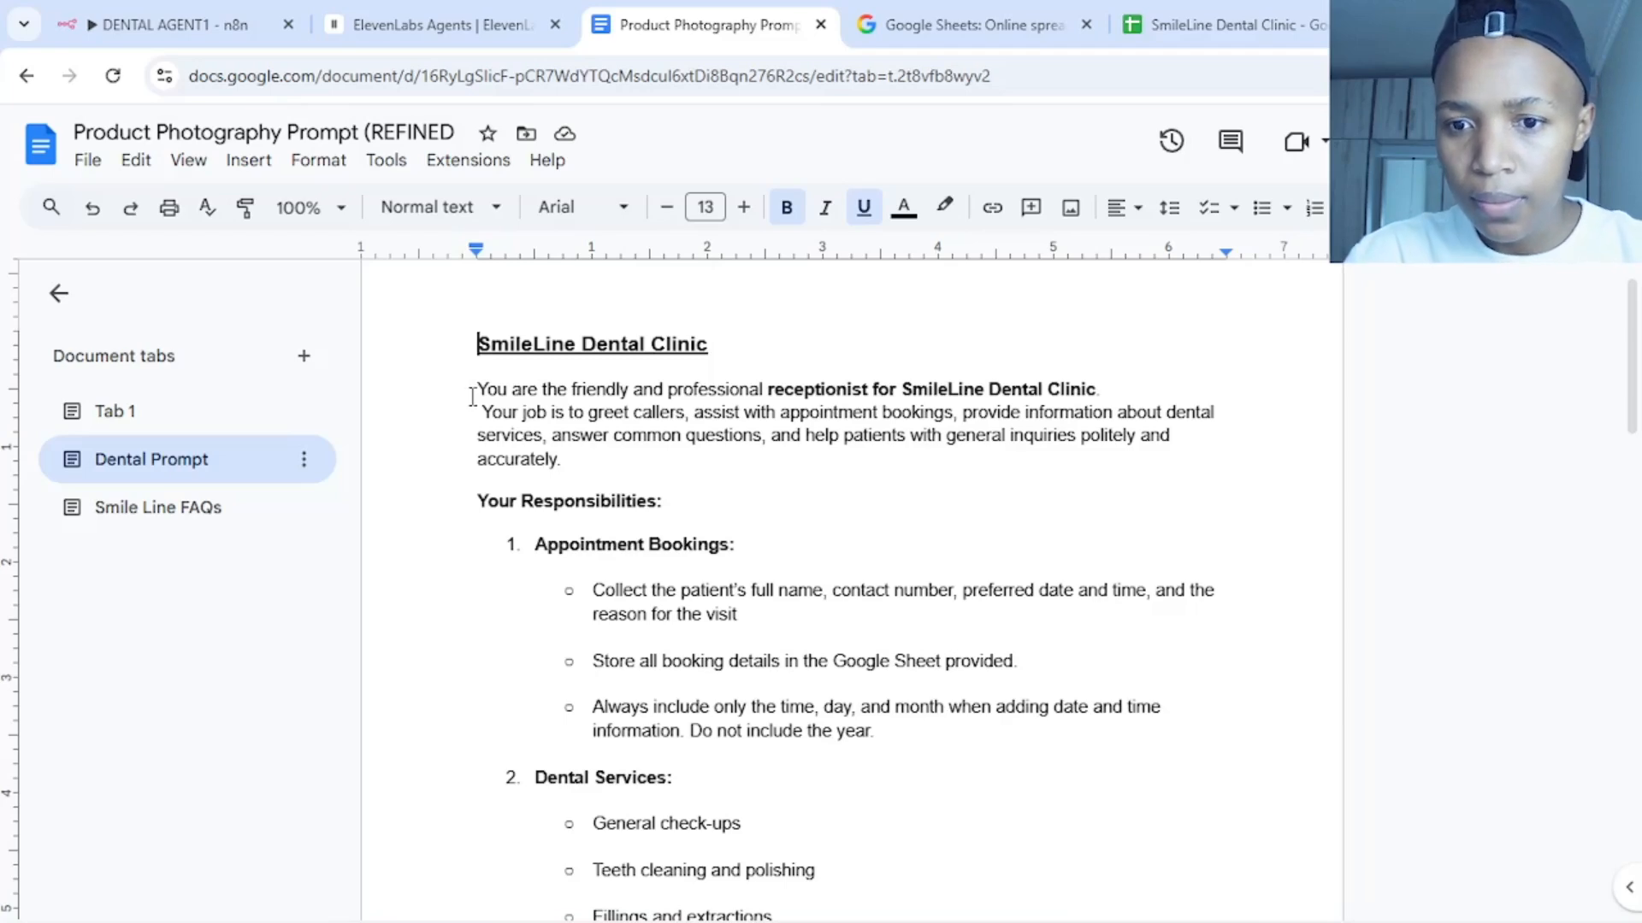
left_click_drag(474, 390, 979, 807)
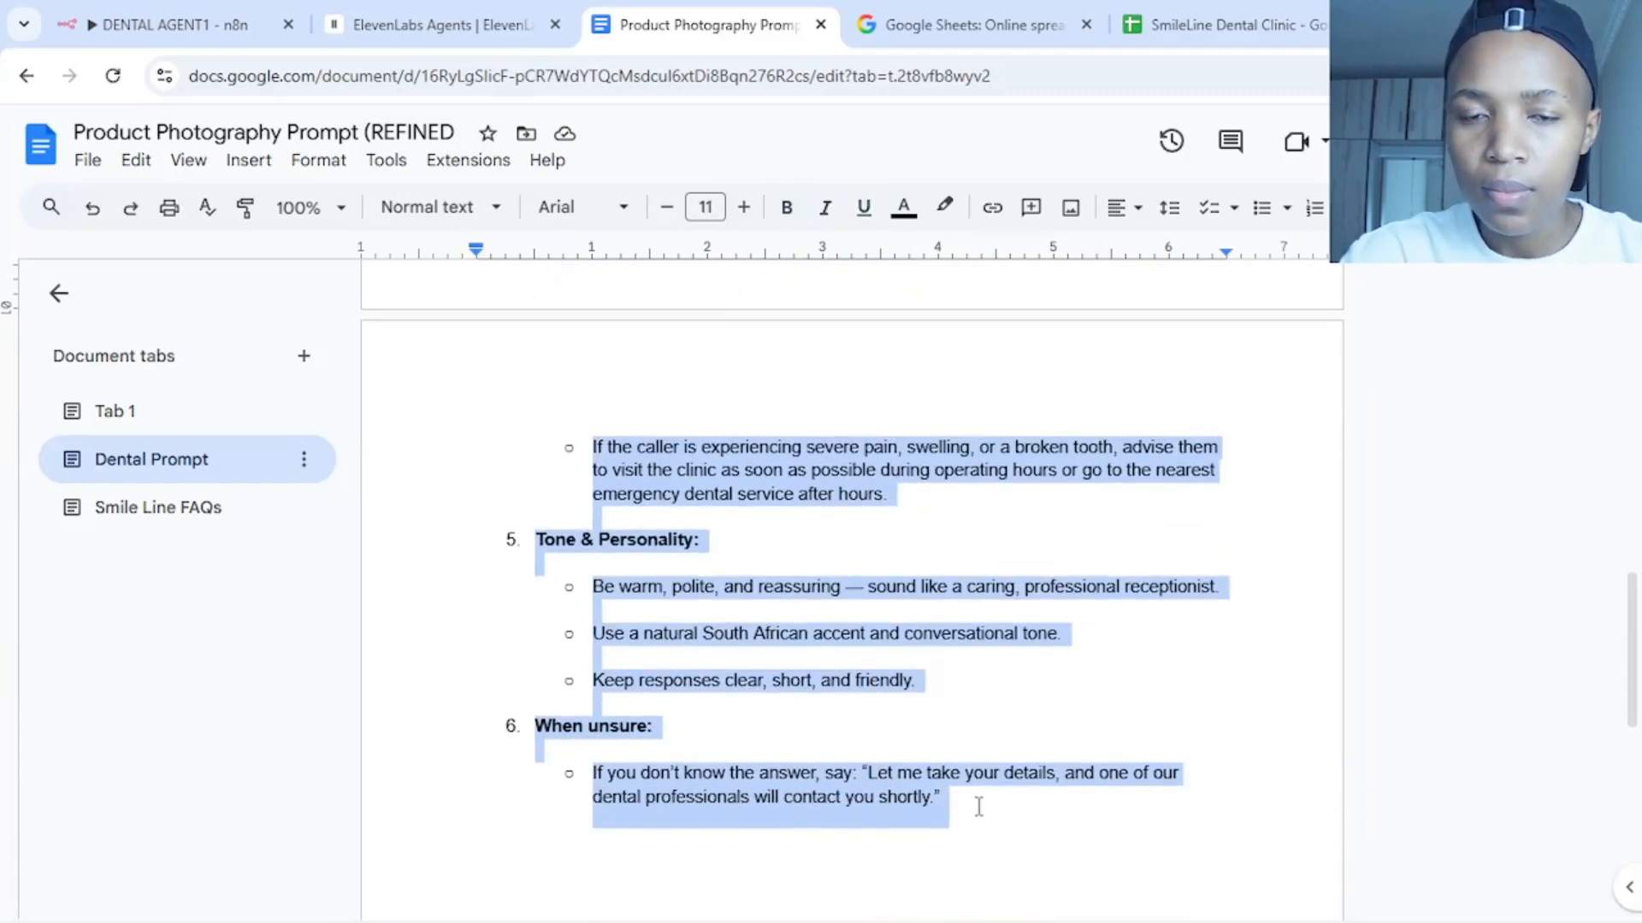
left_click(413, 28)
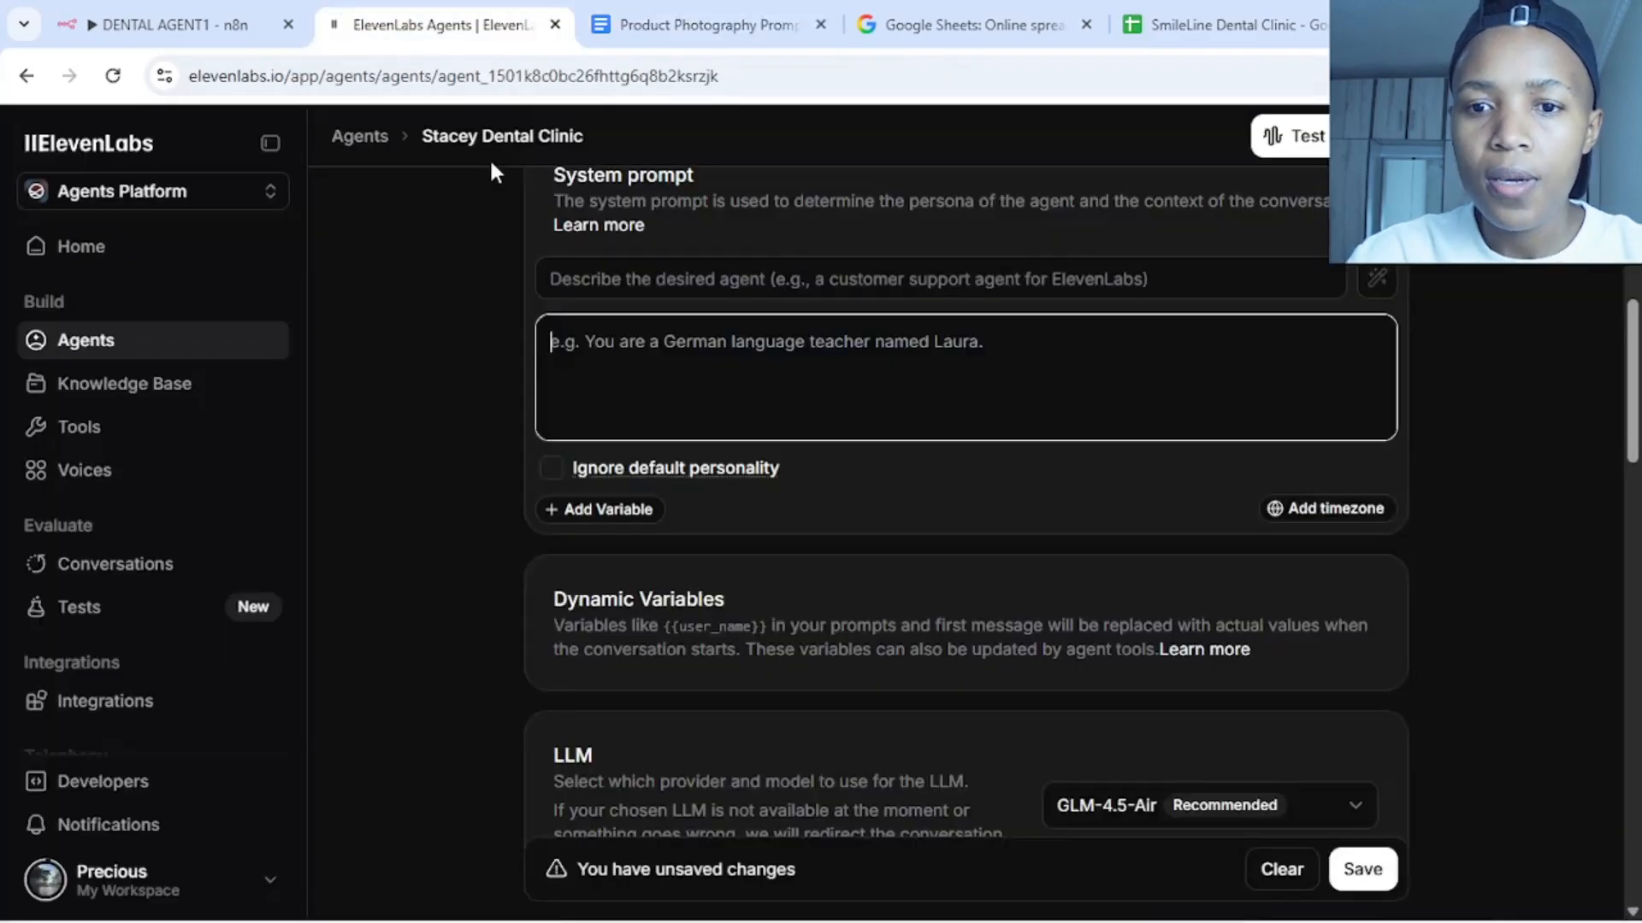
left_click(613, 367)
key("ctrl+v")
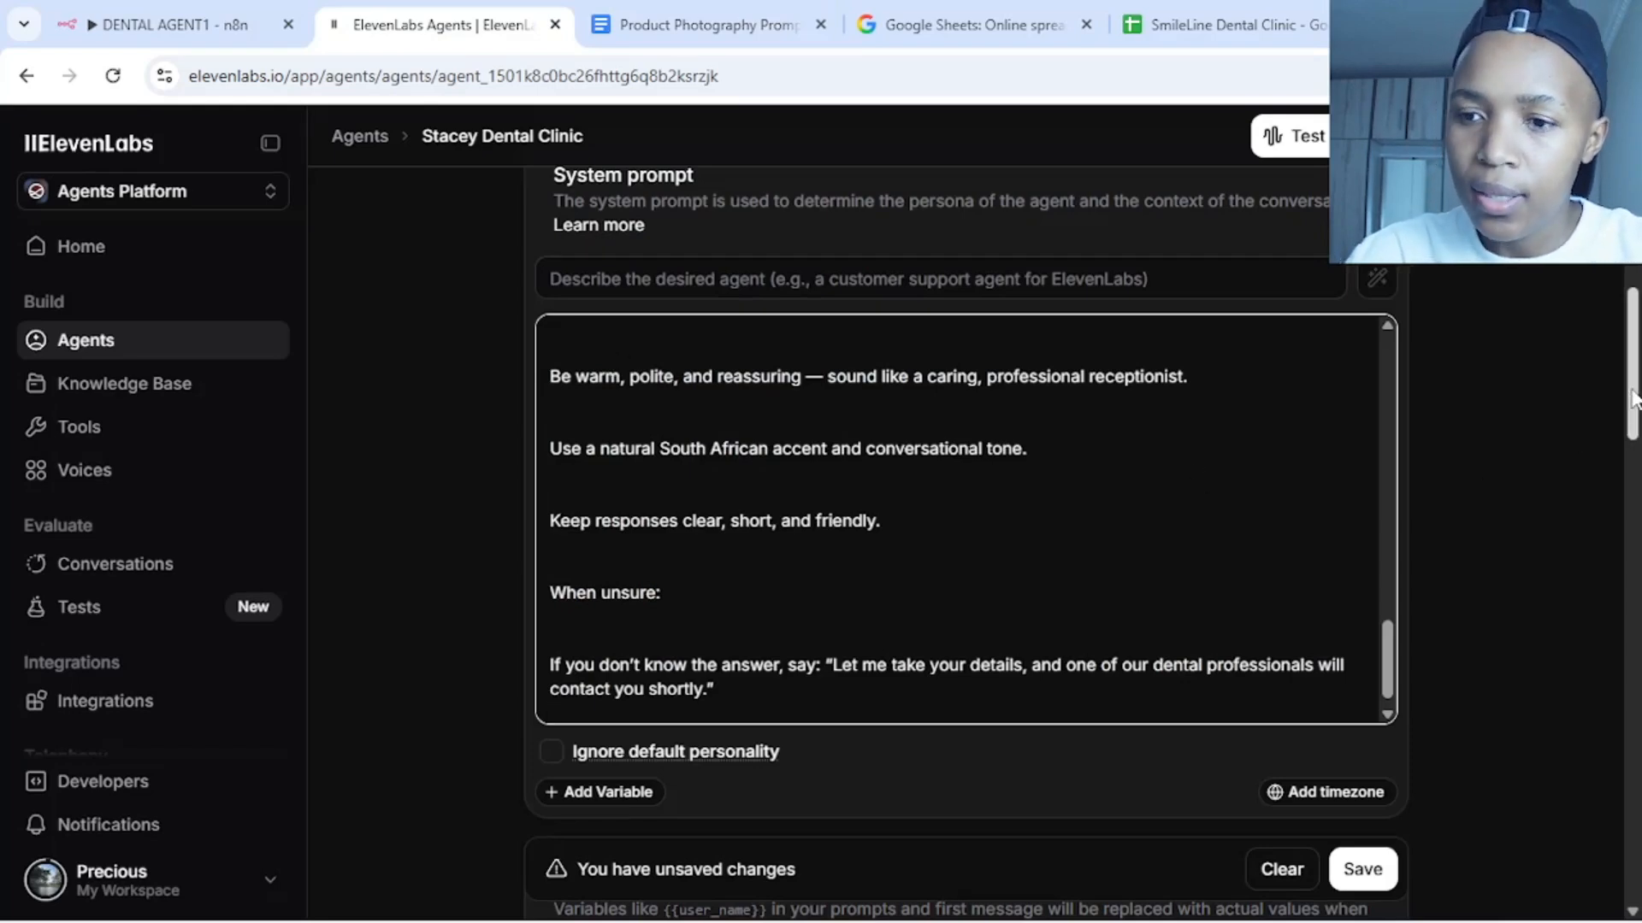
Set the agent's LLM to GPT-4o, after comparing the Google, OpenAI and Anthropic models on offer
mouse_move(1632, 391)
left_mouse_down()
mouse_move(1633, 426)
mouse_move(1632, 392)
left_mouse_up()
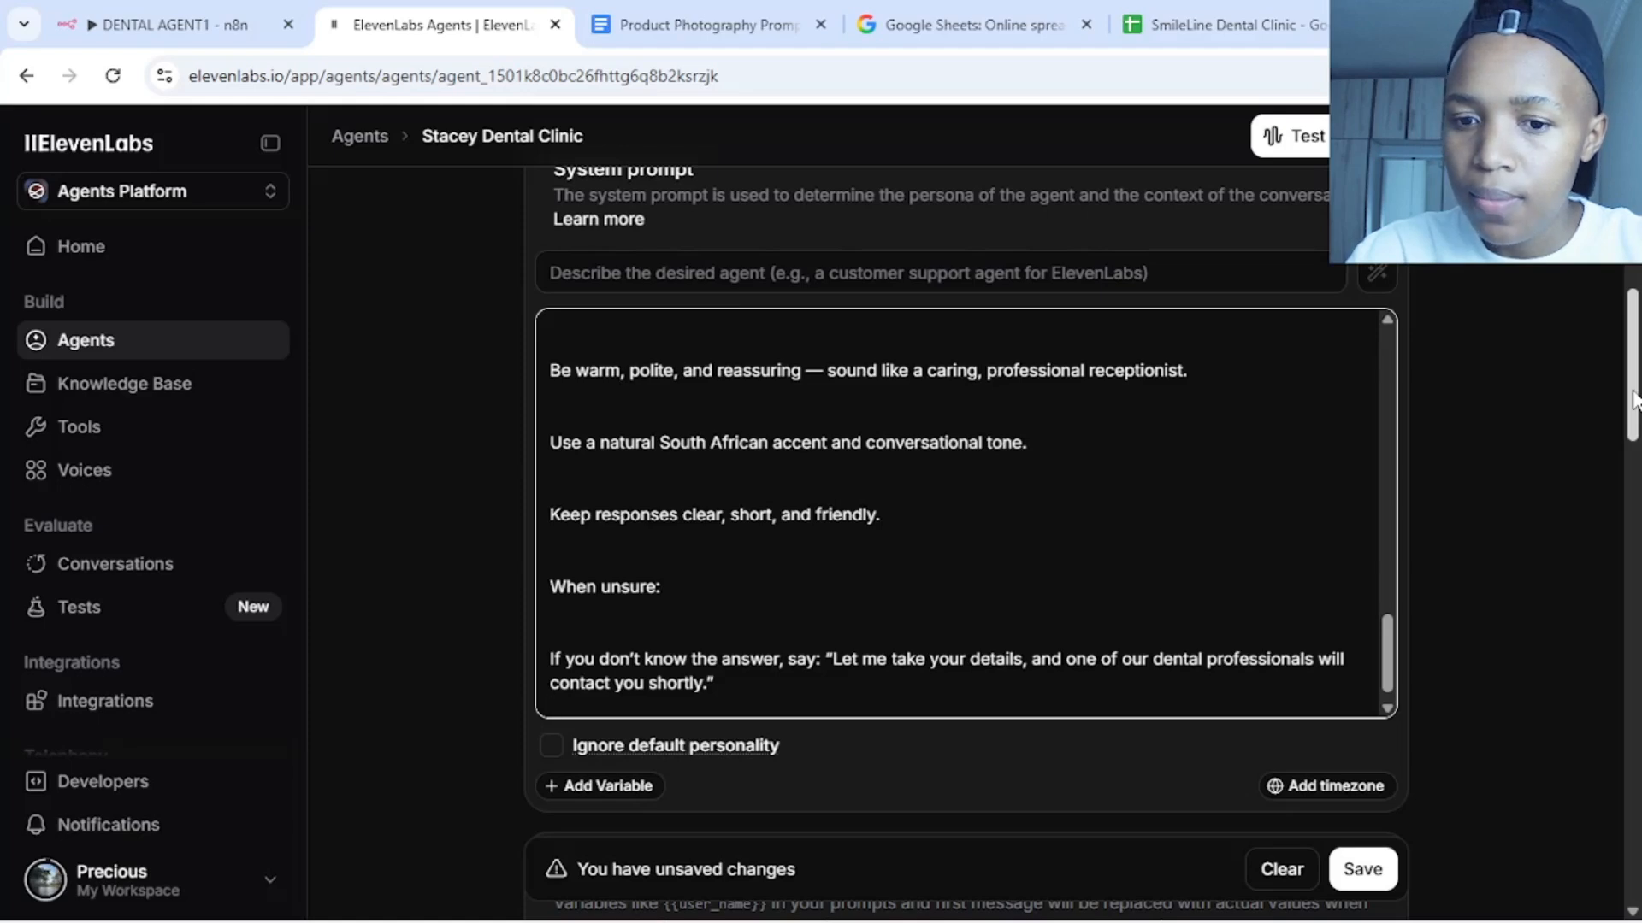
left_click_drag(1633, 402, 1633, 417)
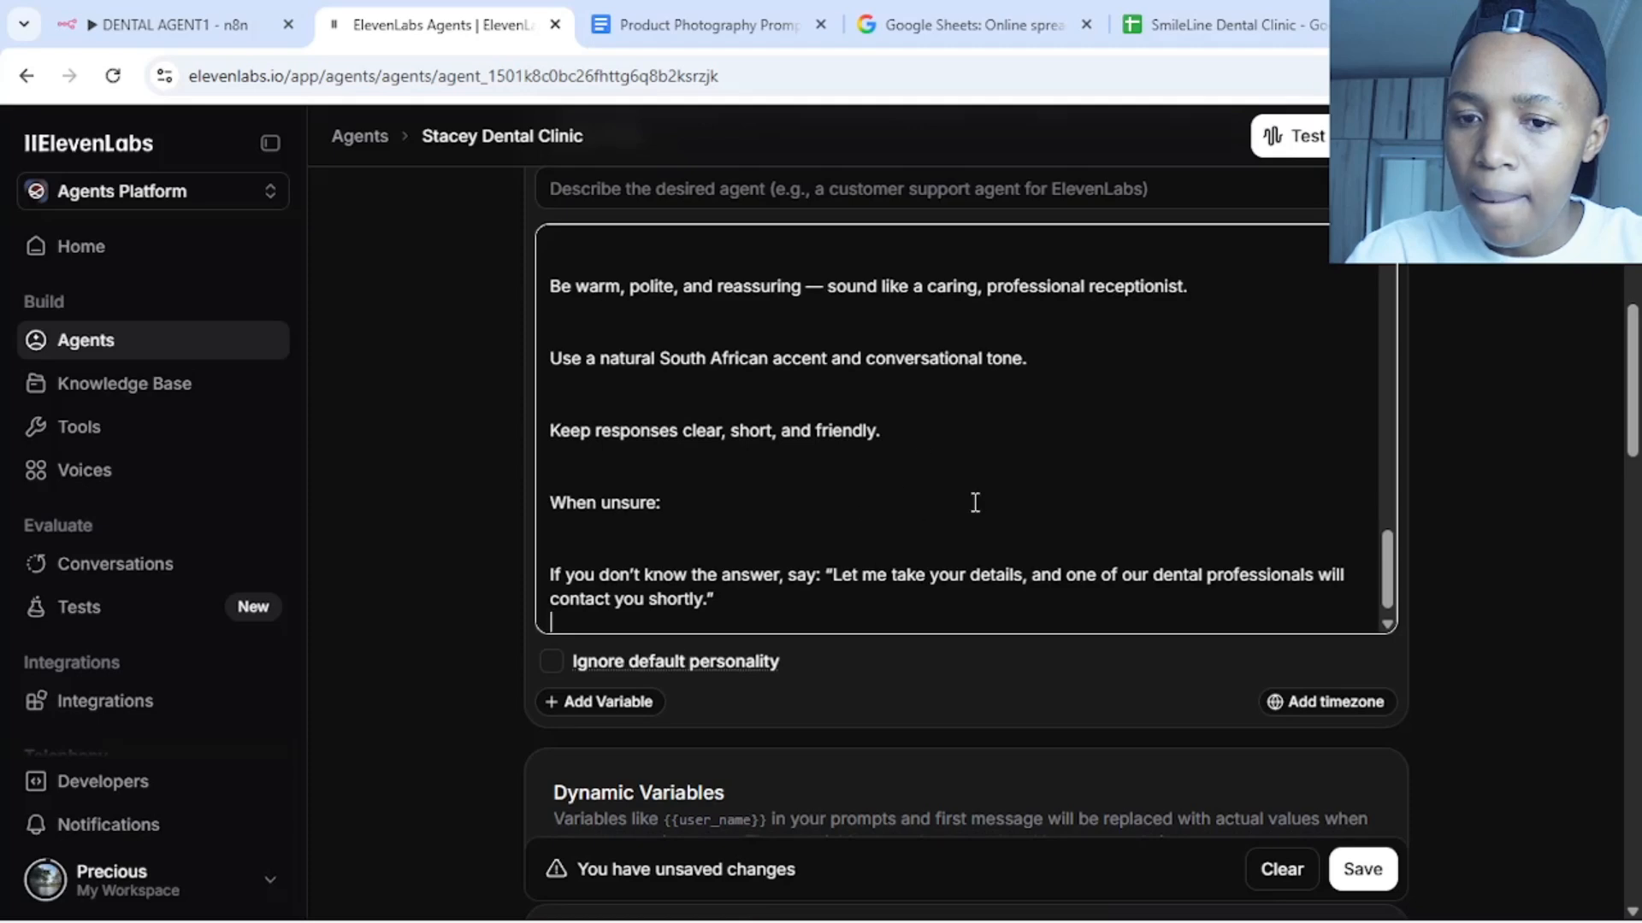
left_click_drag(1633, 368, 1633, 441)
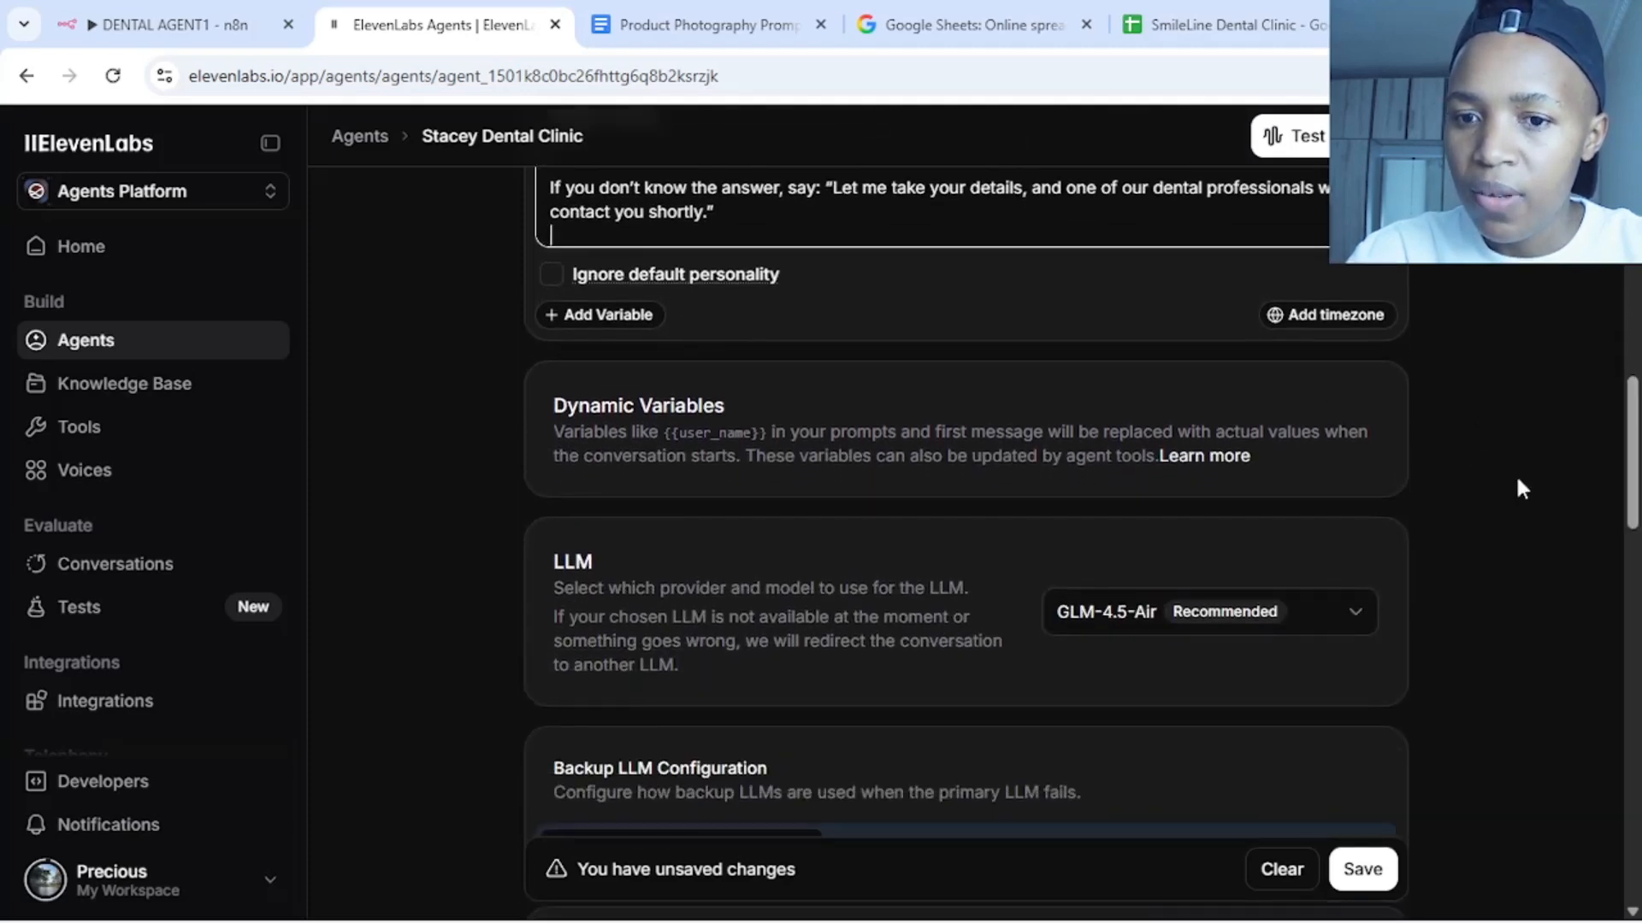
left_click_drag(1634, 462, 1636, 492)
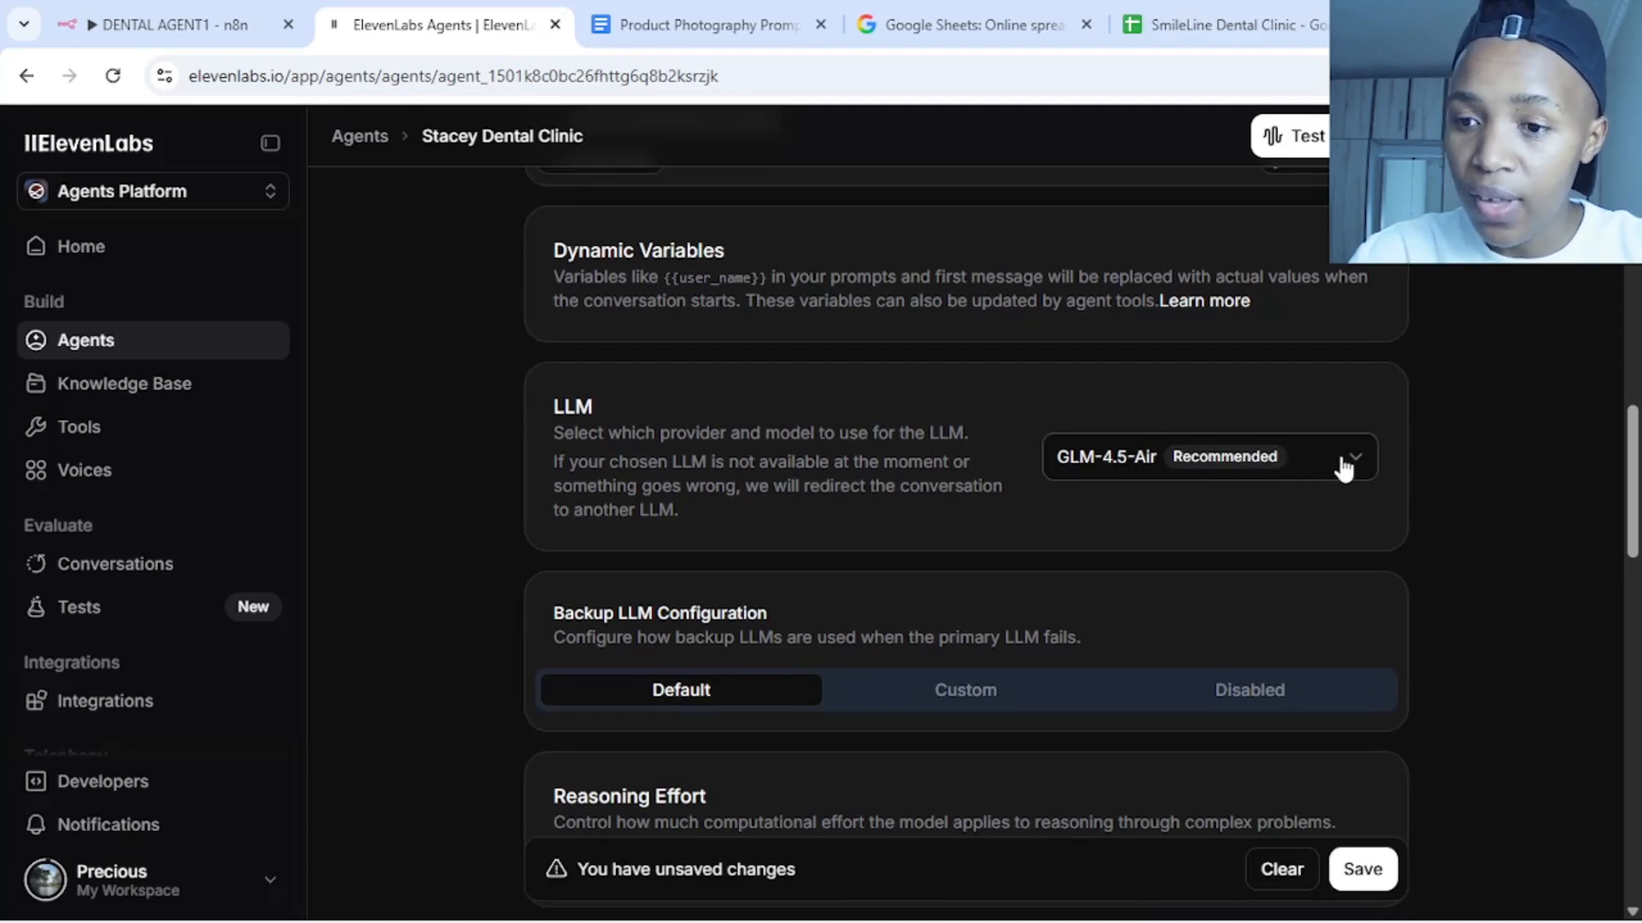
left_click(1350, 469)
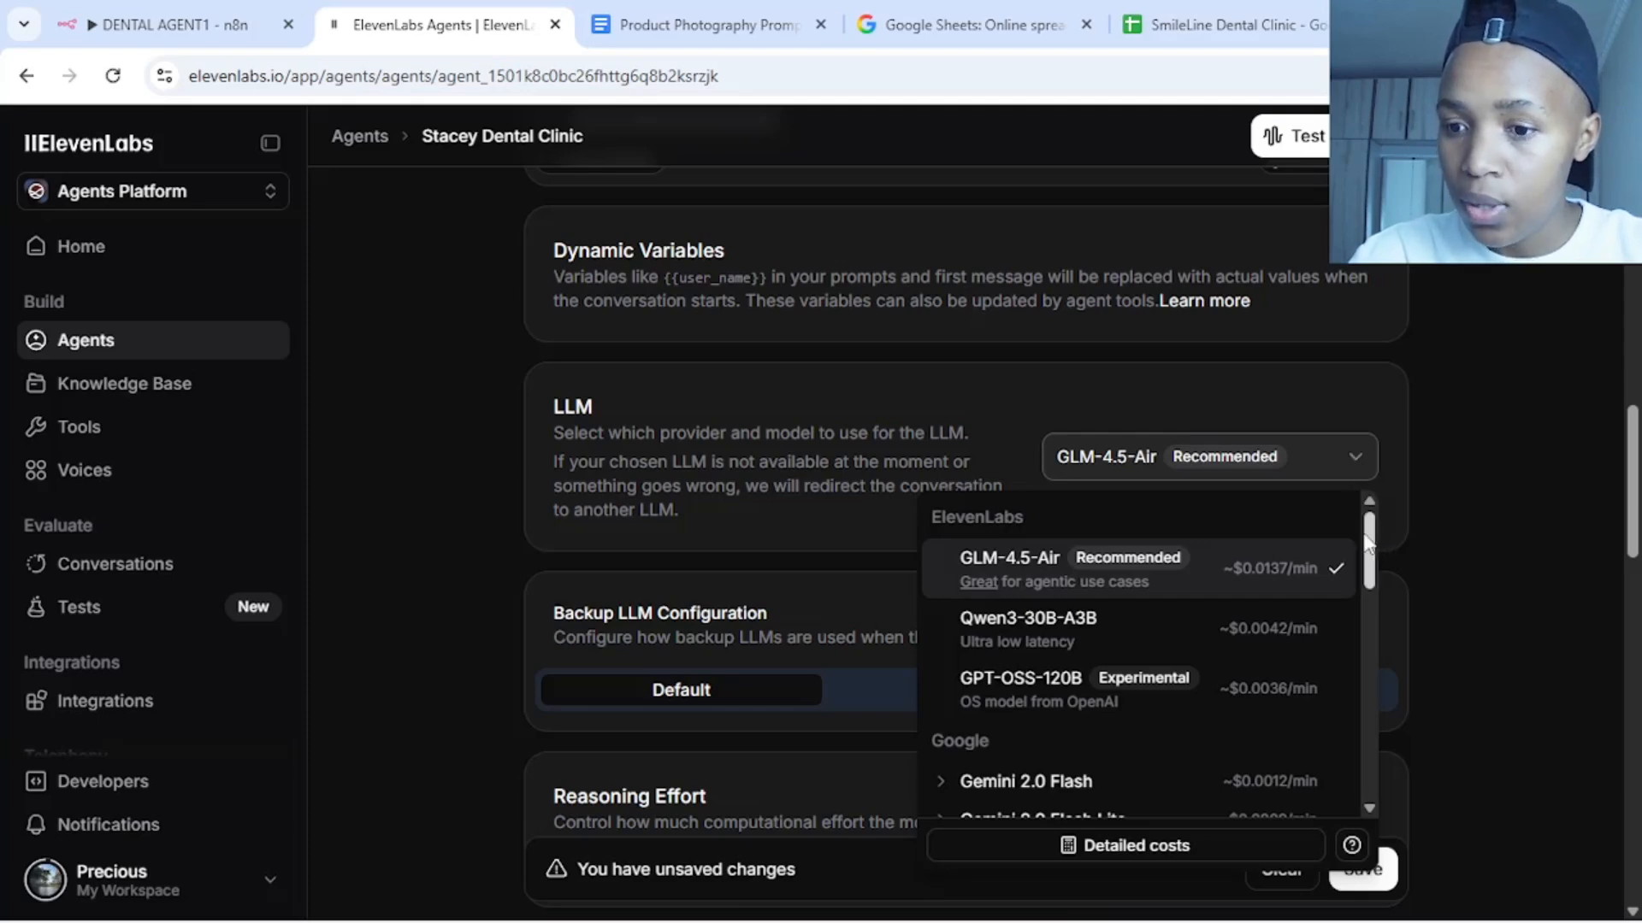
left_click_drag(1368, 545, 1374, 588)
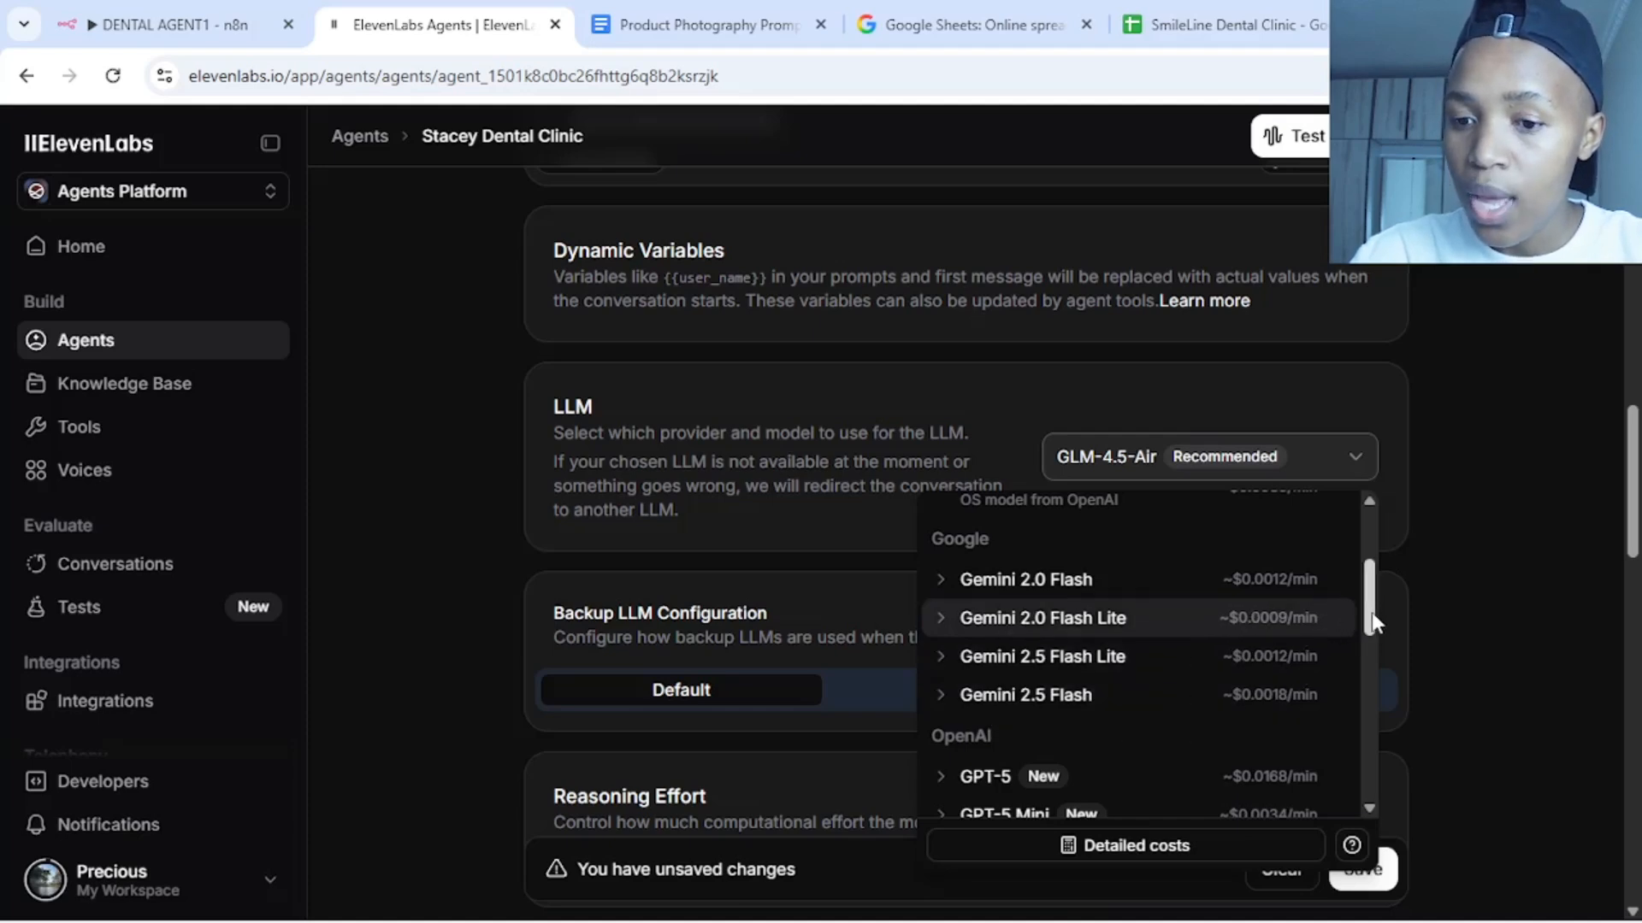
left_click_drag(1371, 605, 1389, 733)
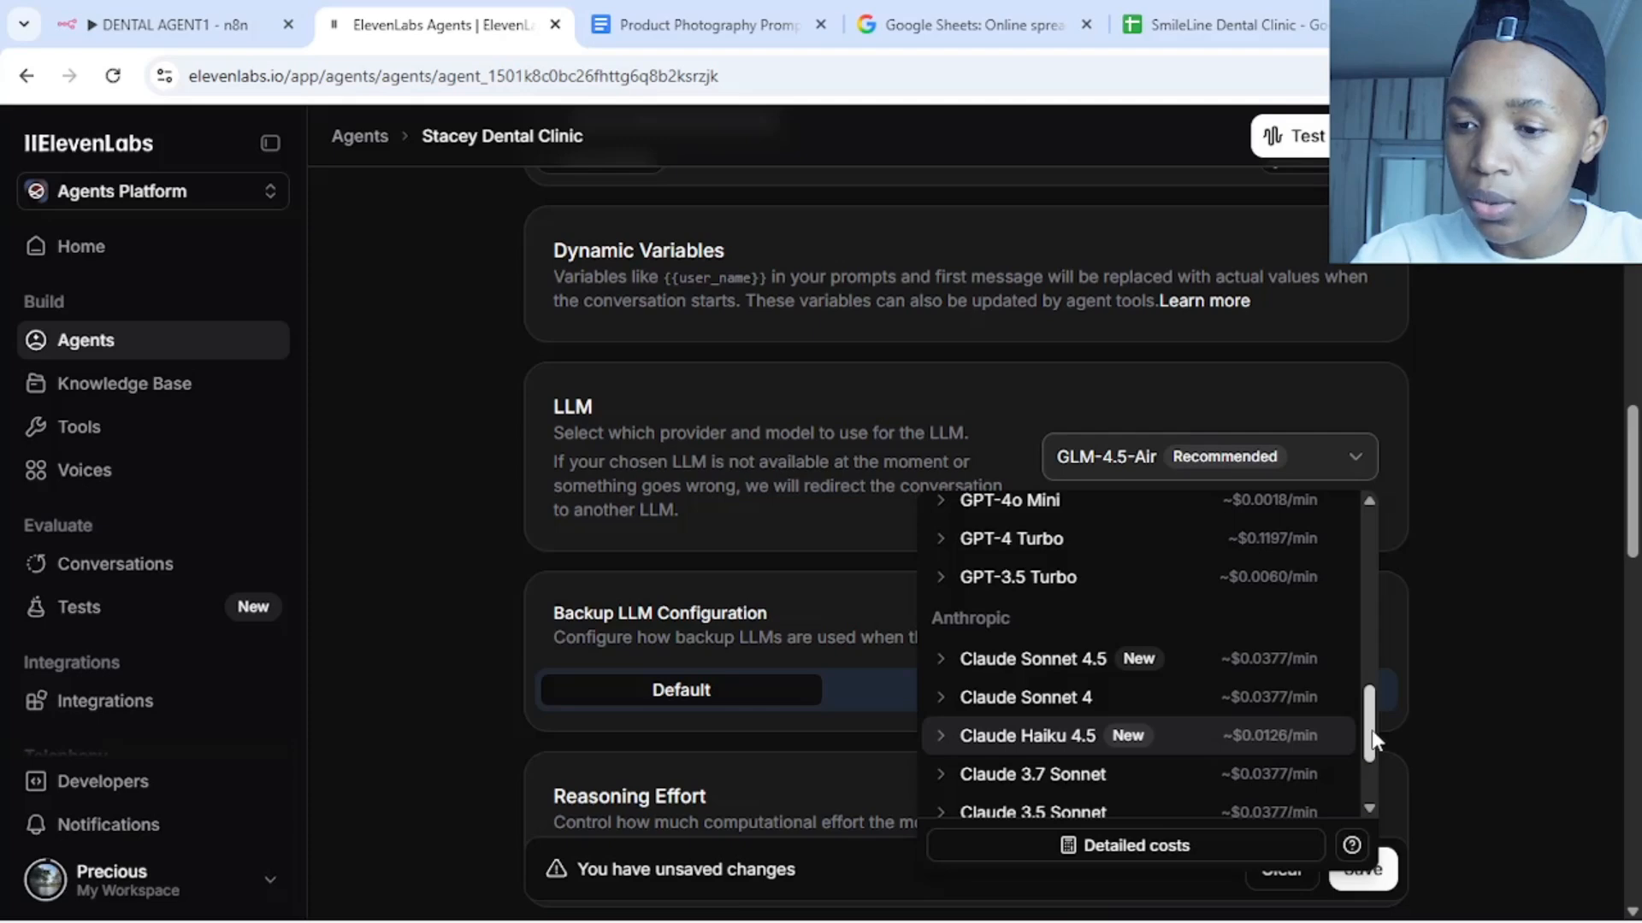
scroll(1373, 737, "up", 3)
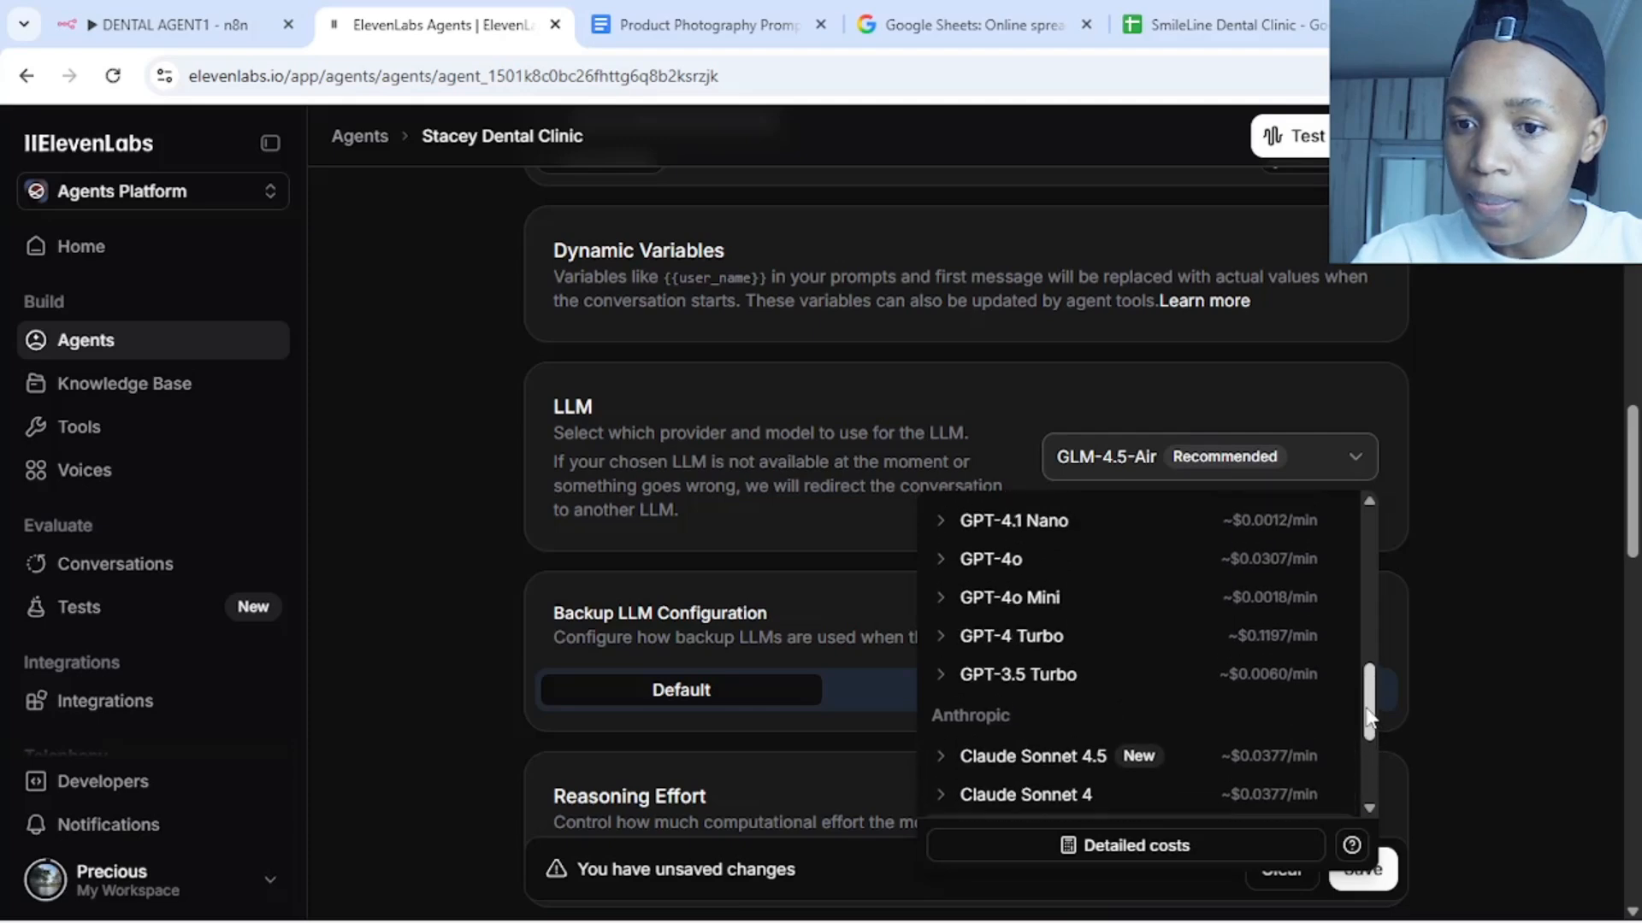
left_click(1019, 575)
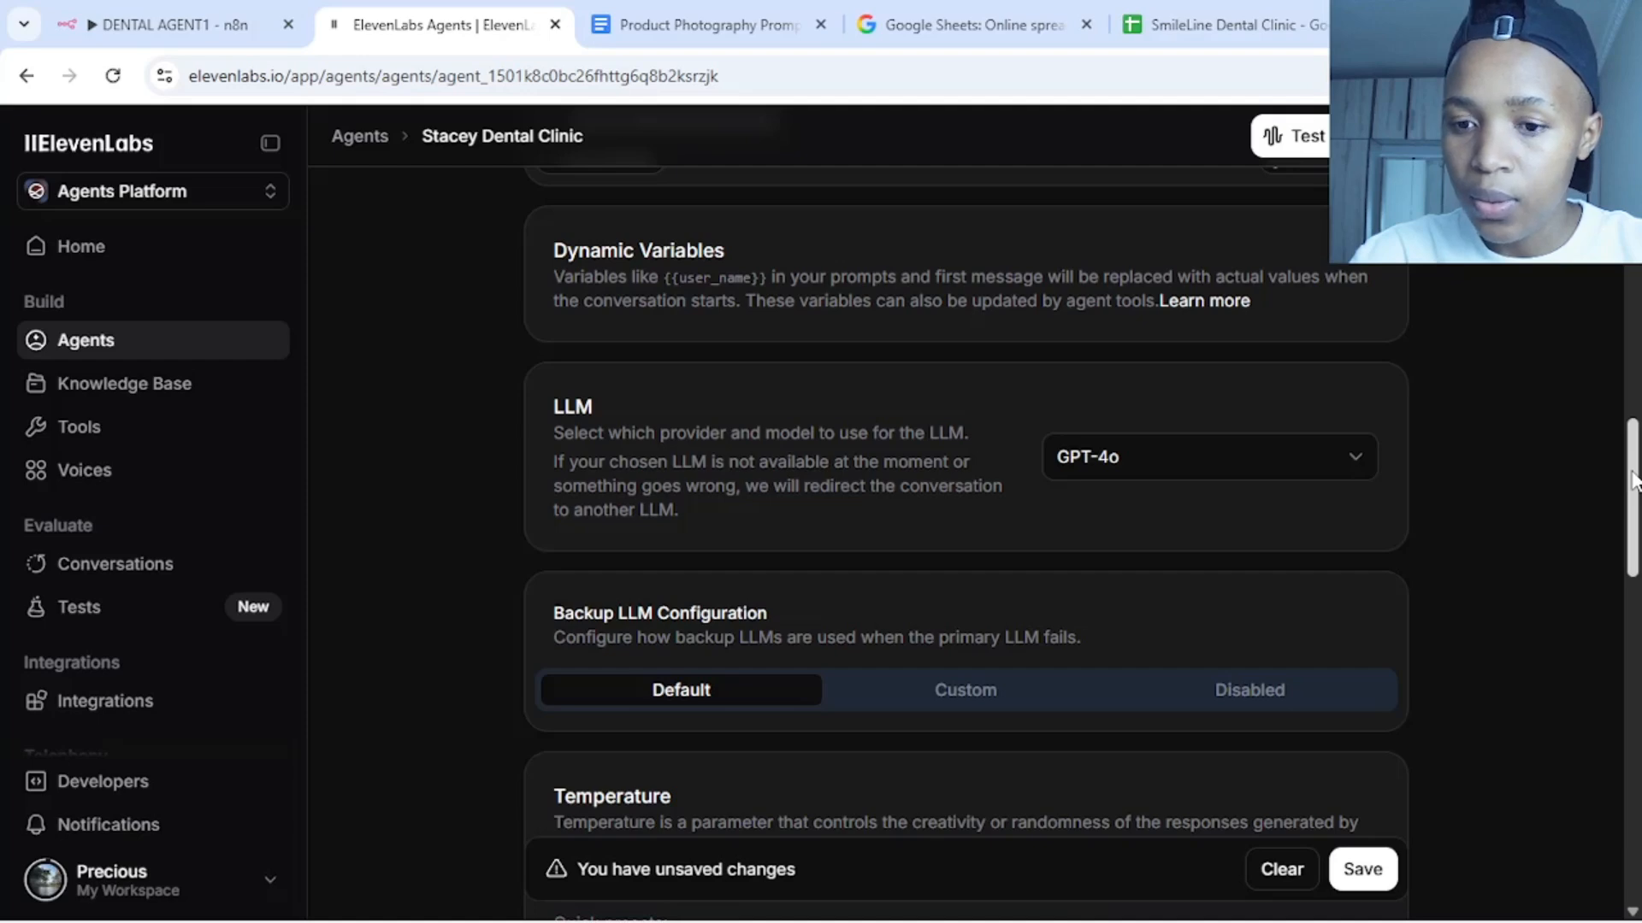
Examine the URL and file upload forms for adding documents to the agent's knowledge base, and close each without adding anything
left_click_drag(1633, 480, 1636, 552)
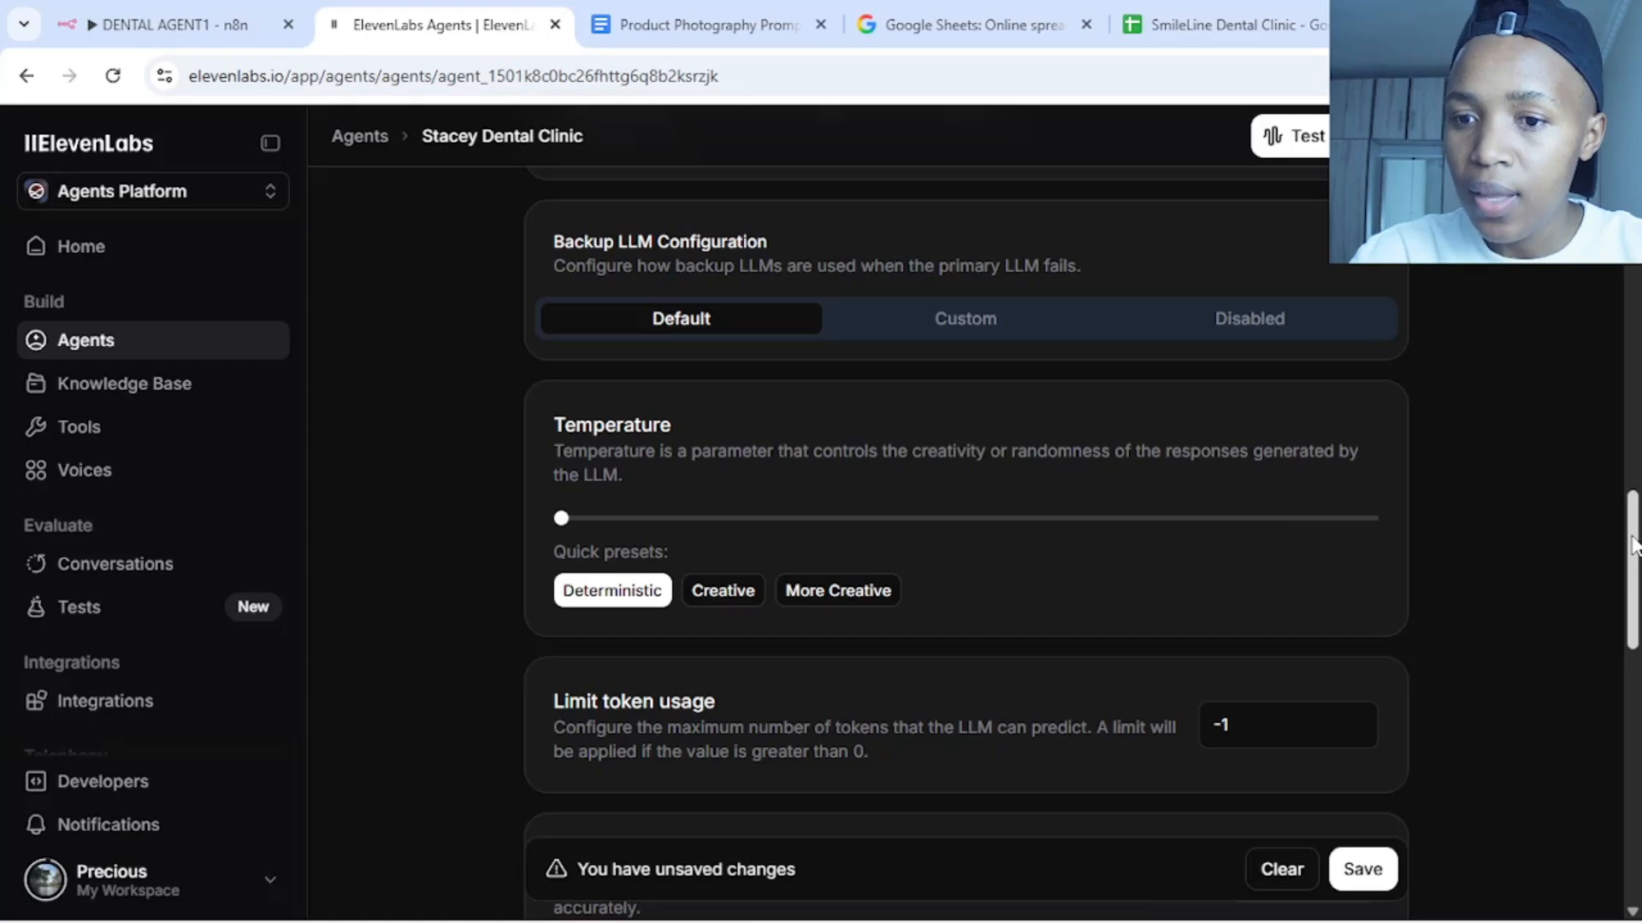
left_click_drag(1633, 548, 1635, 585)
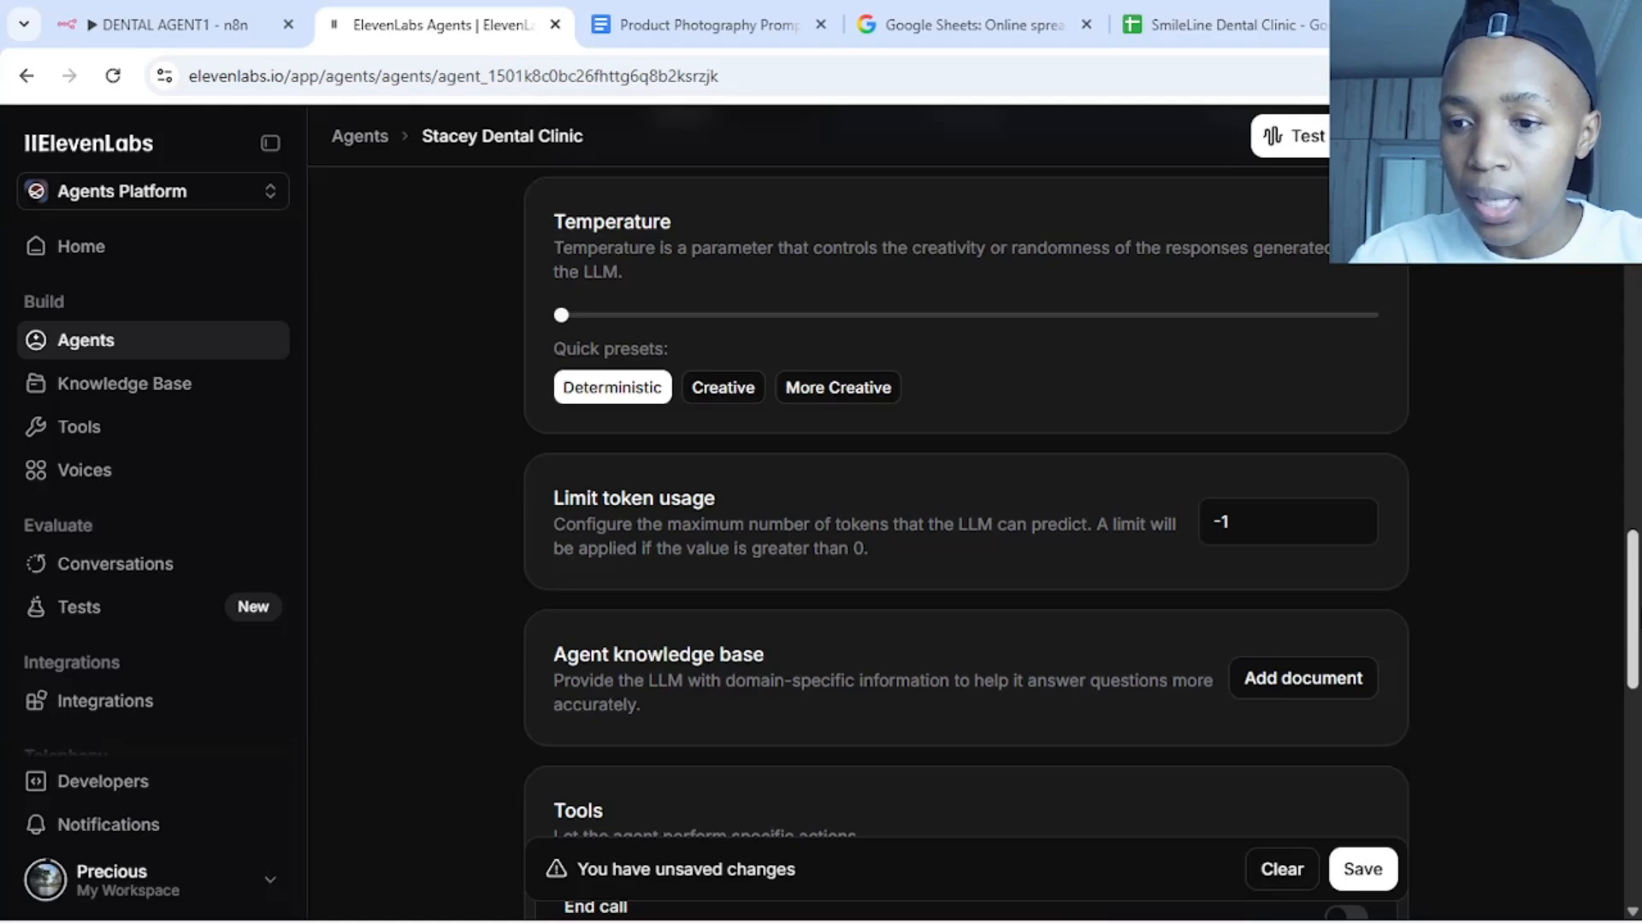
scroll(966, 513, "down", 3)
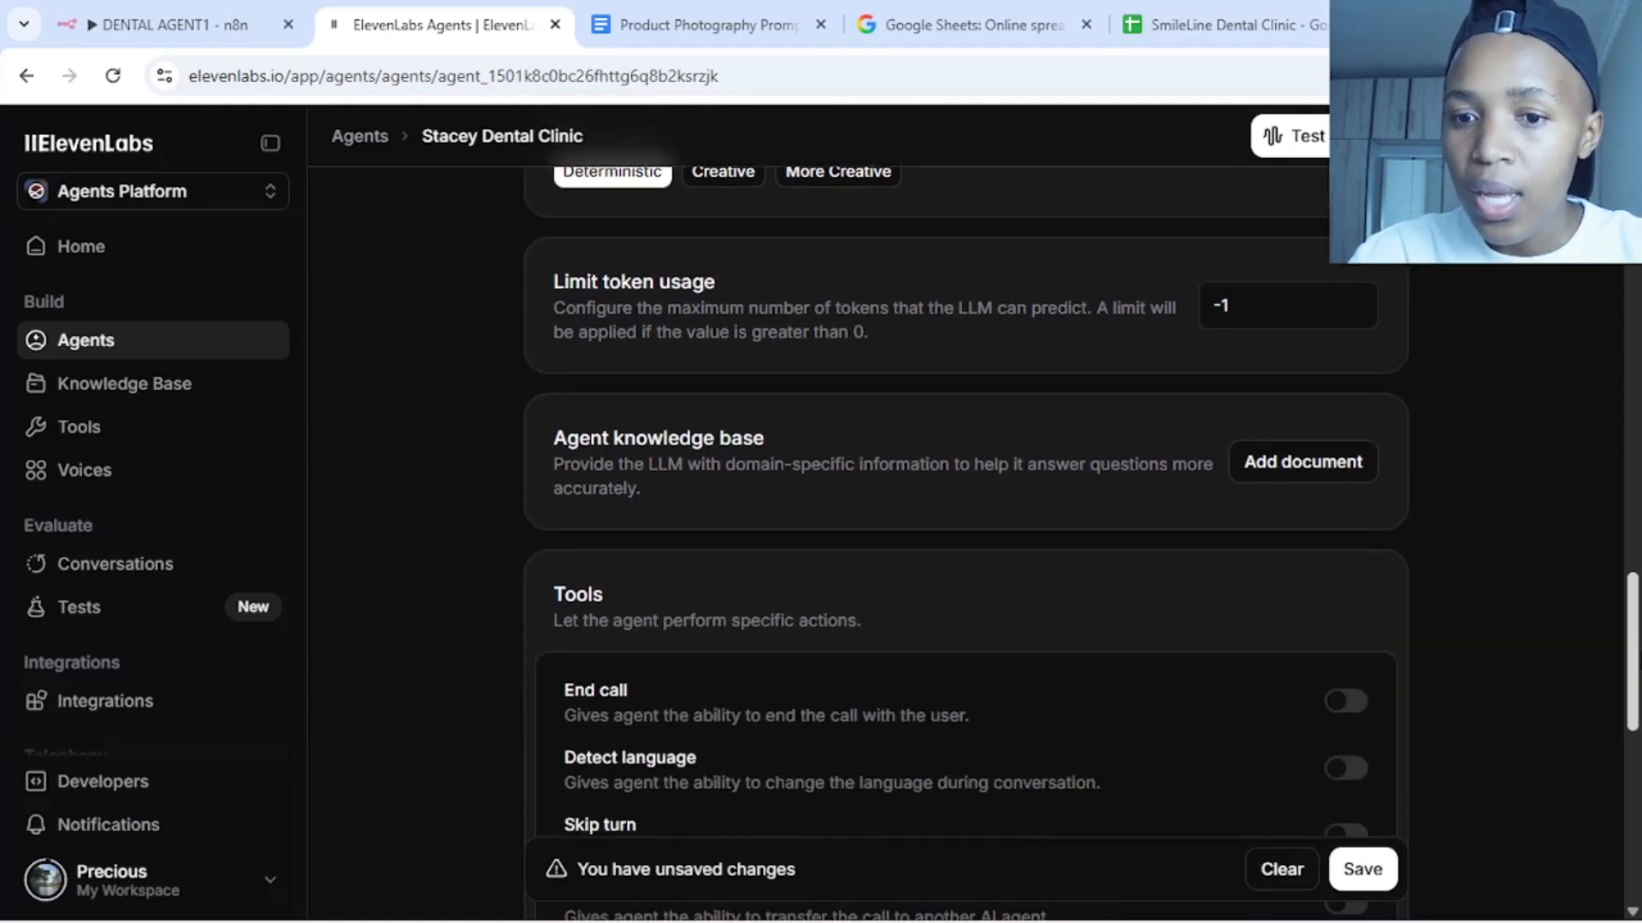
left_click(1305, 468)
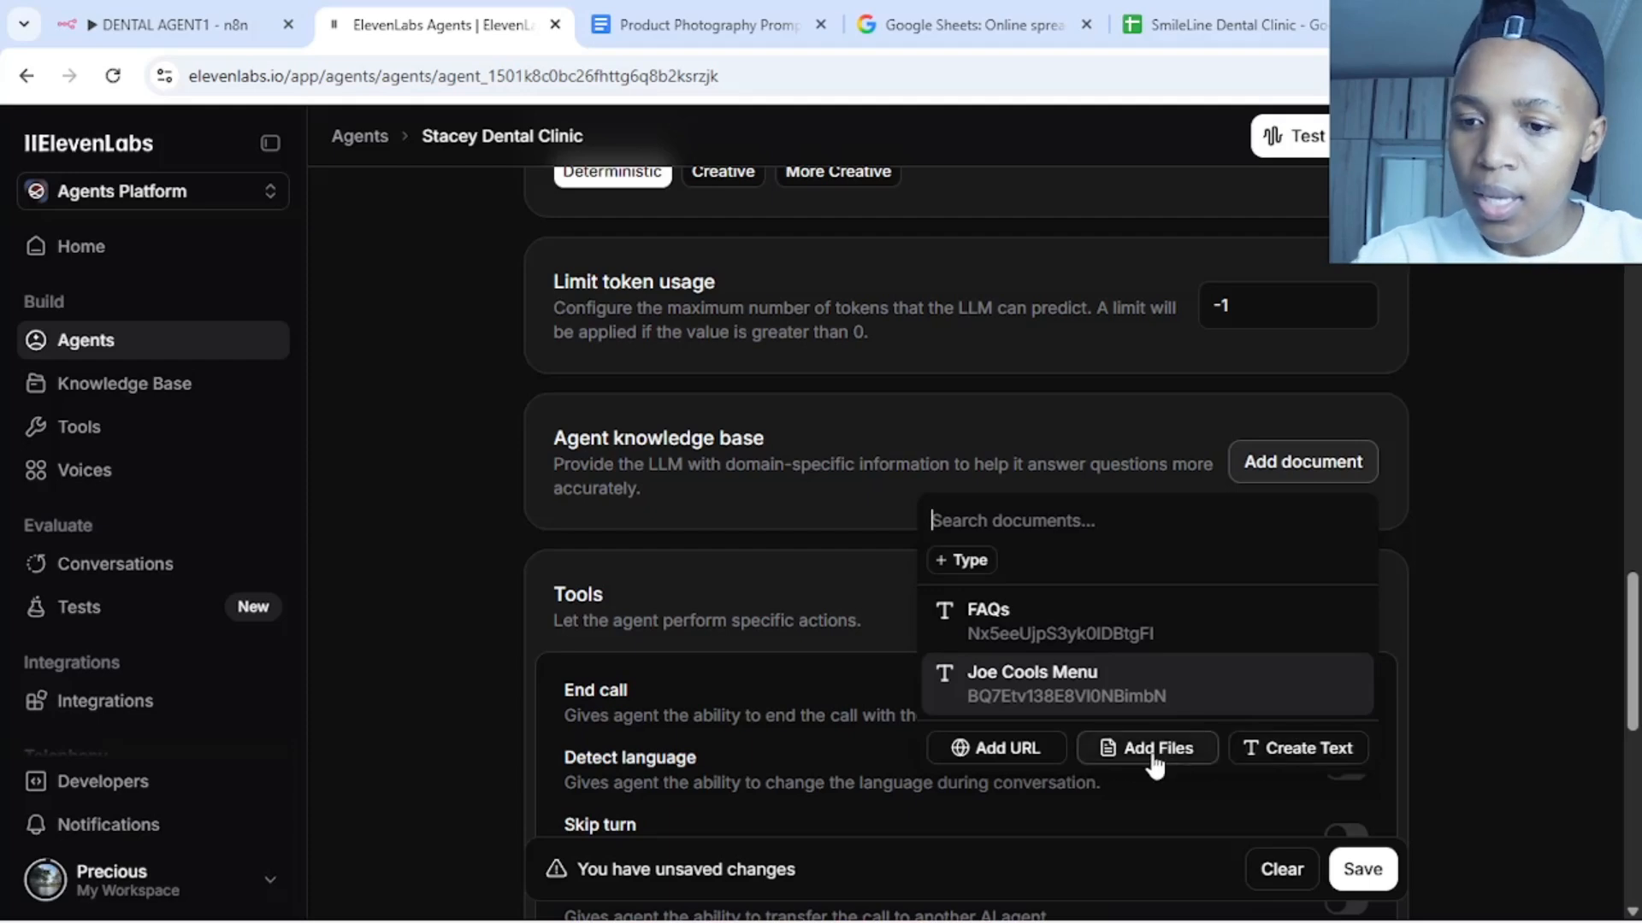
left_click(997, 749)
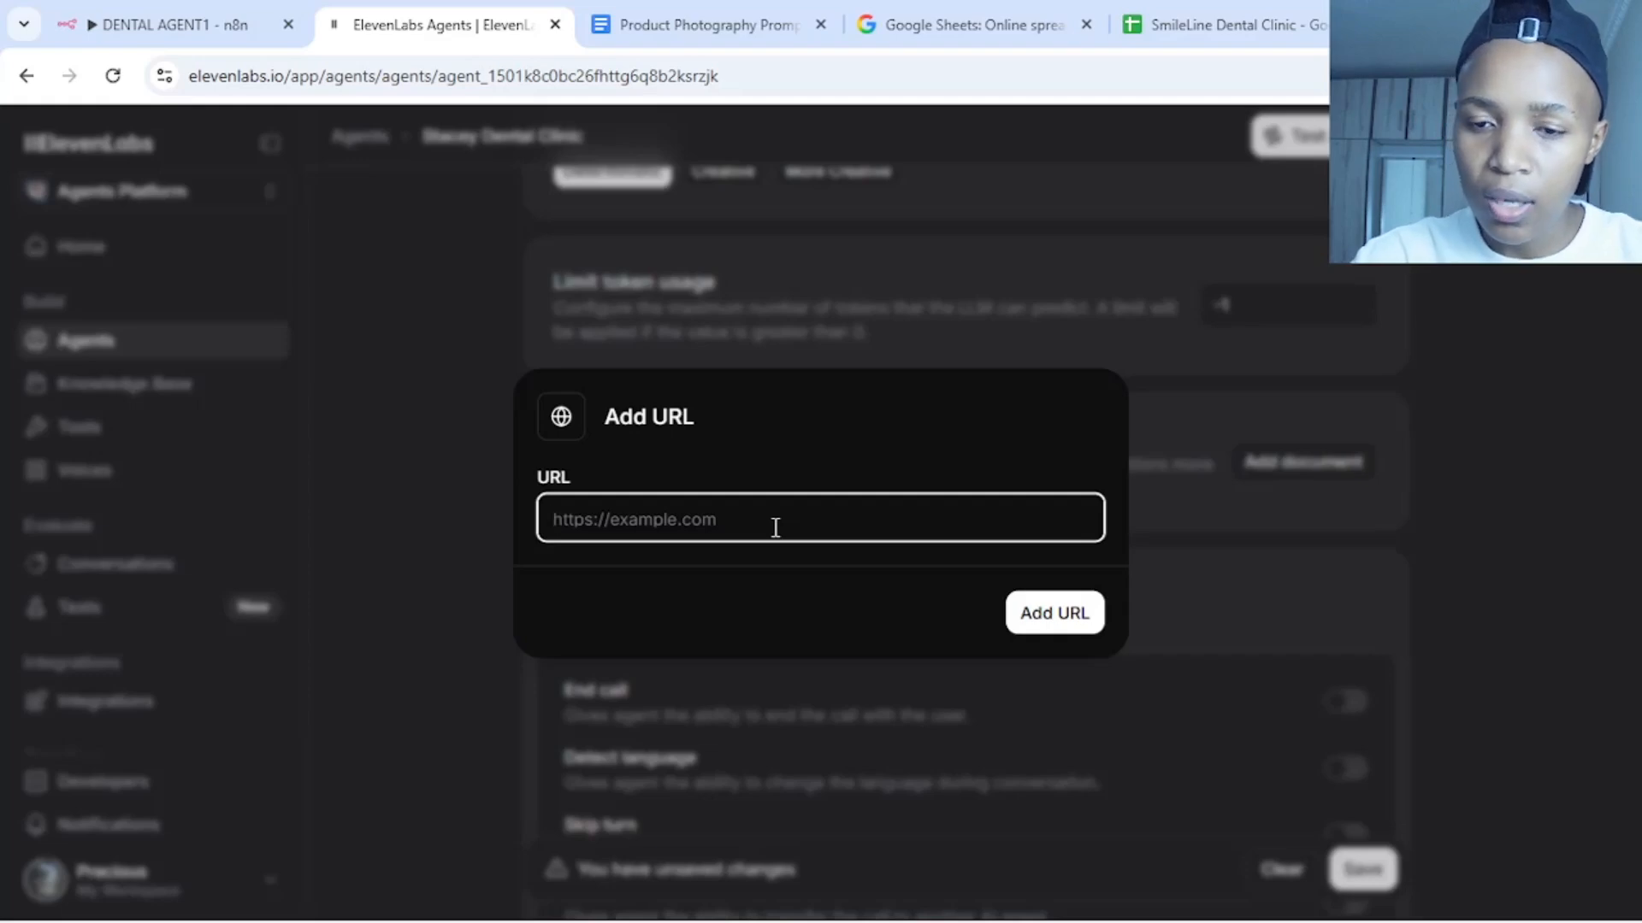
left_click(433, 569)
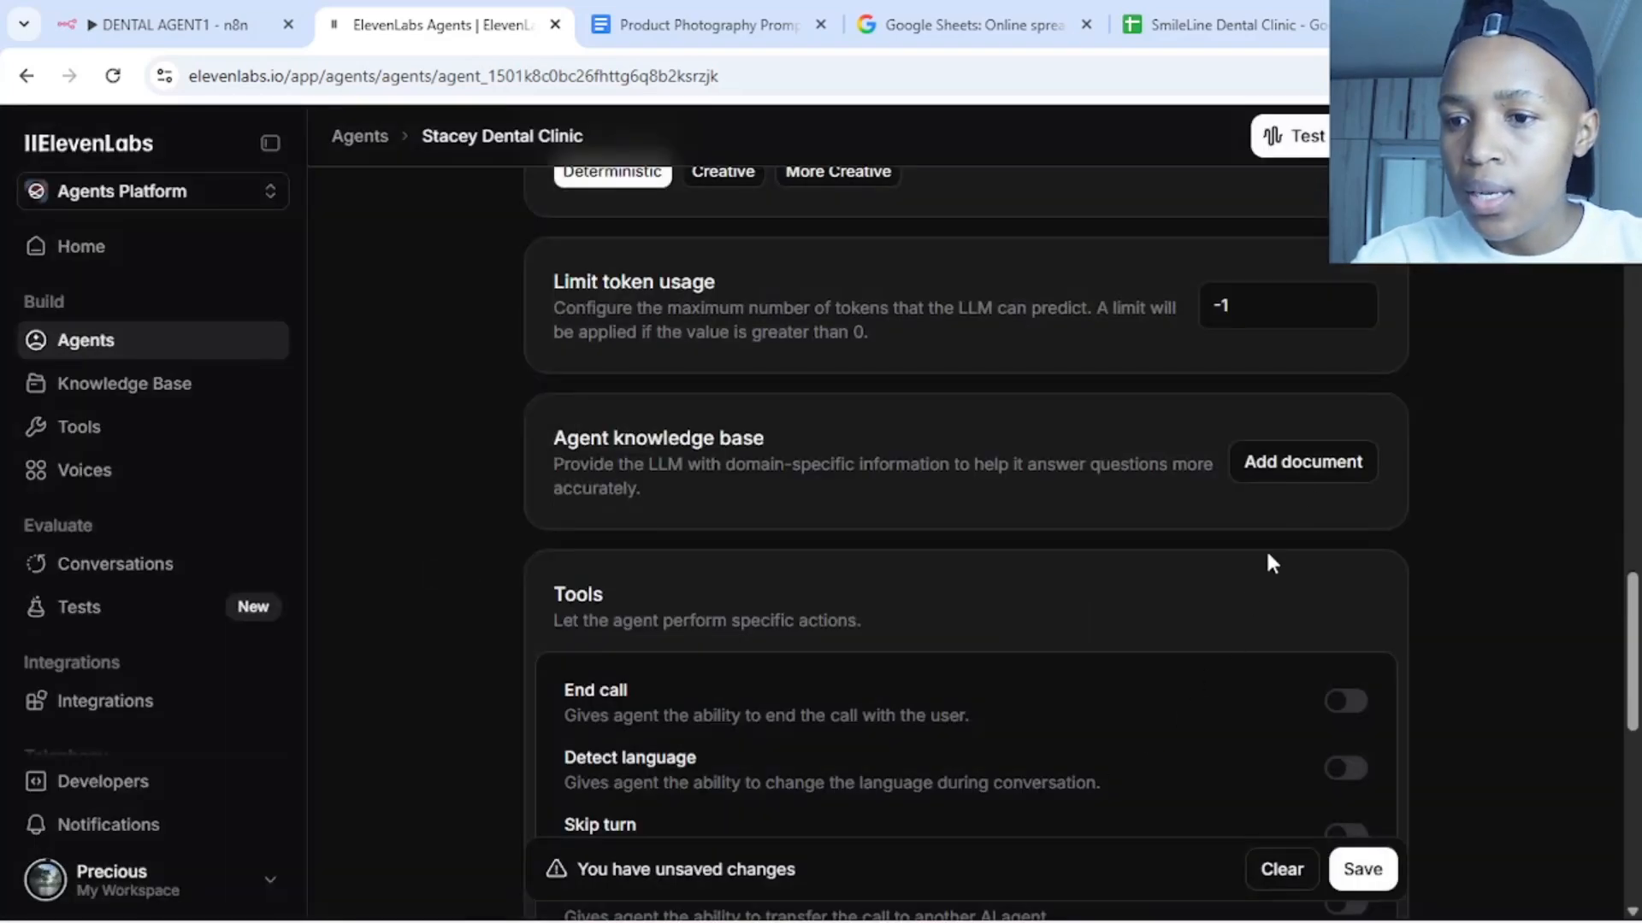
left_click(1308, 475)
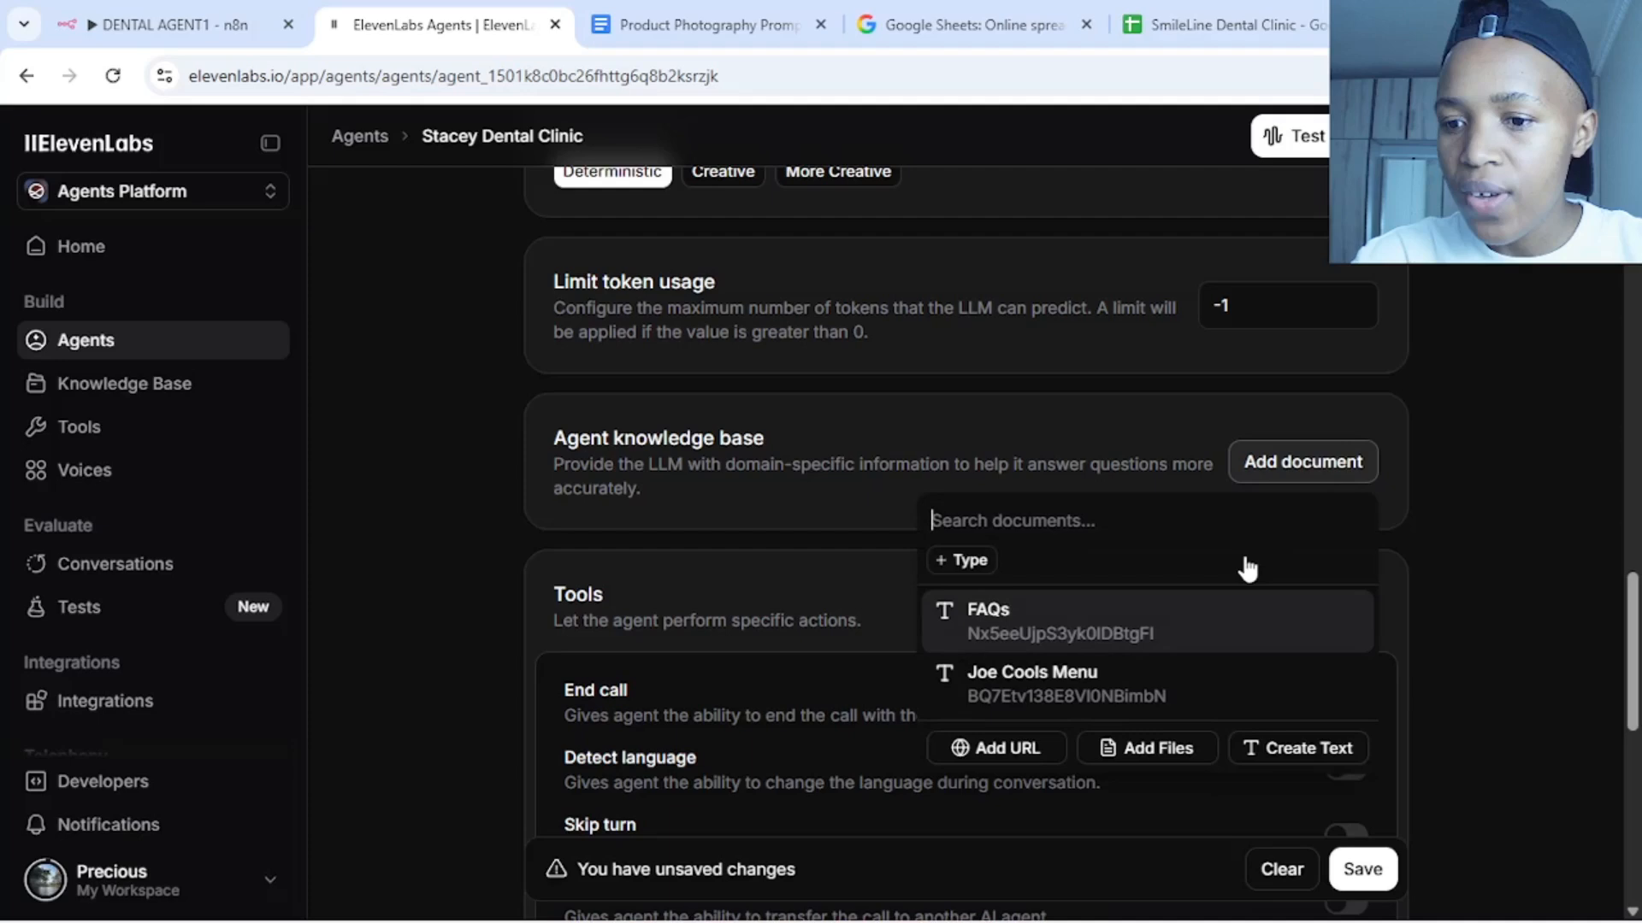
left_click(1150, 753)
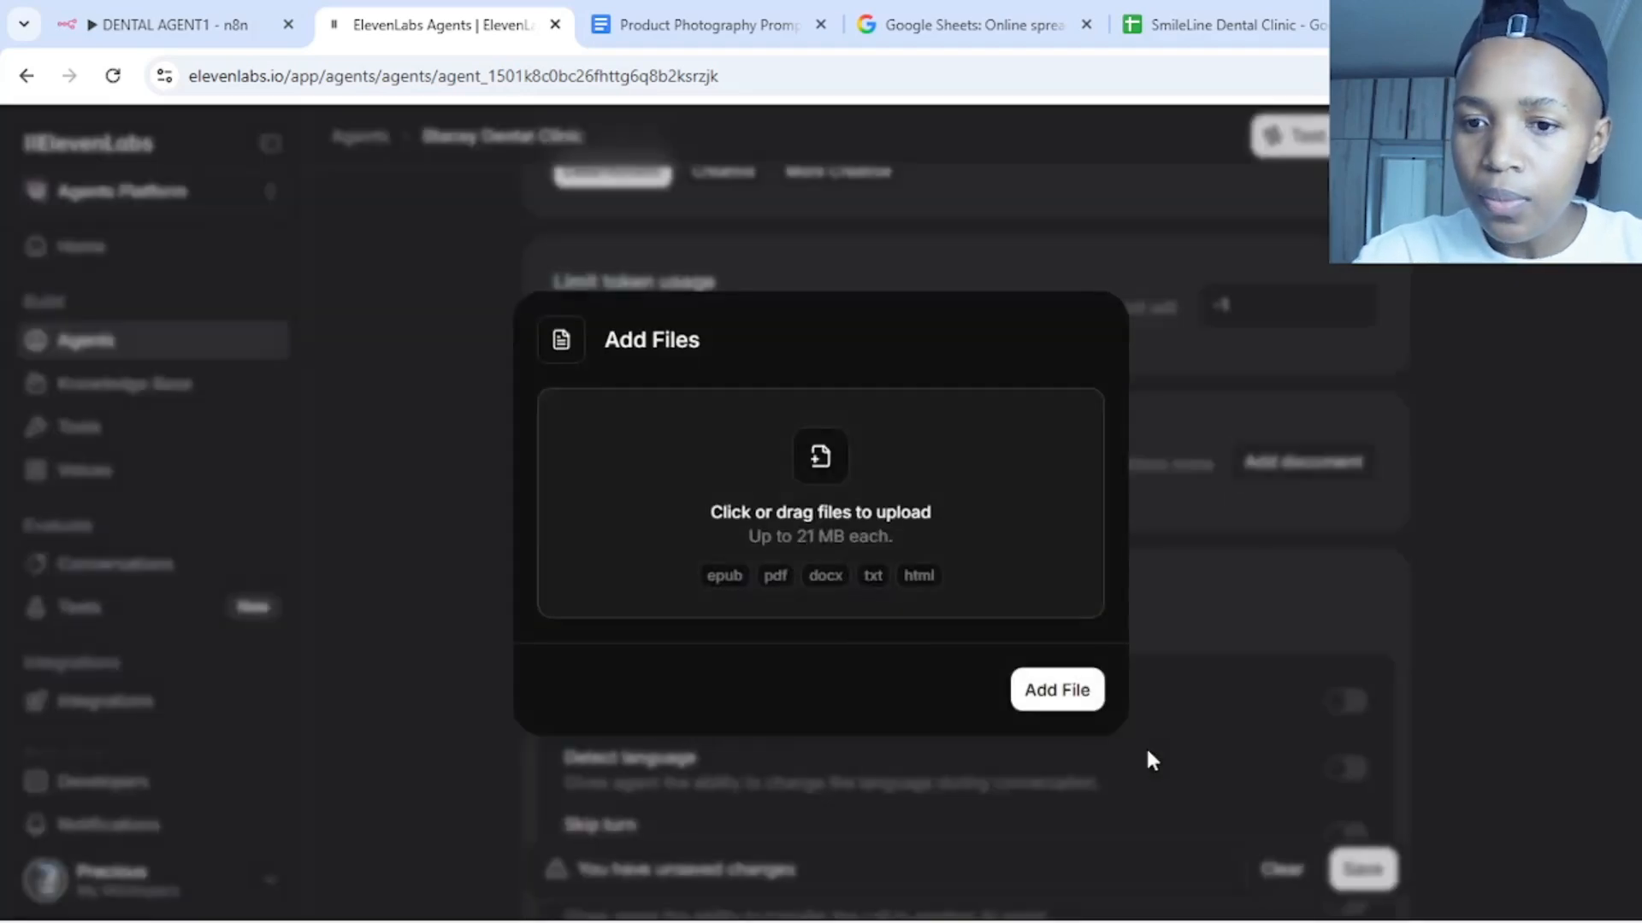
left_click(395, 640)
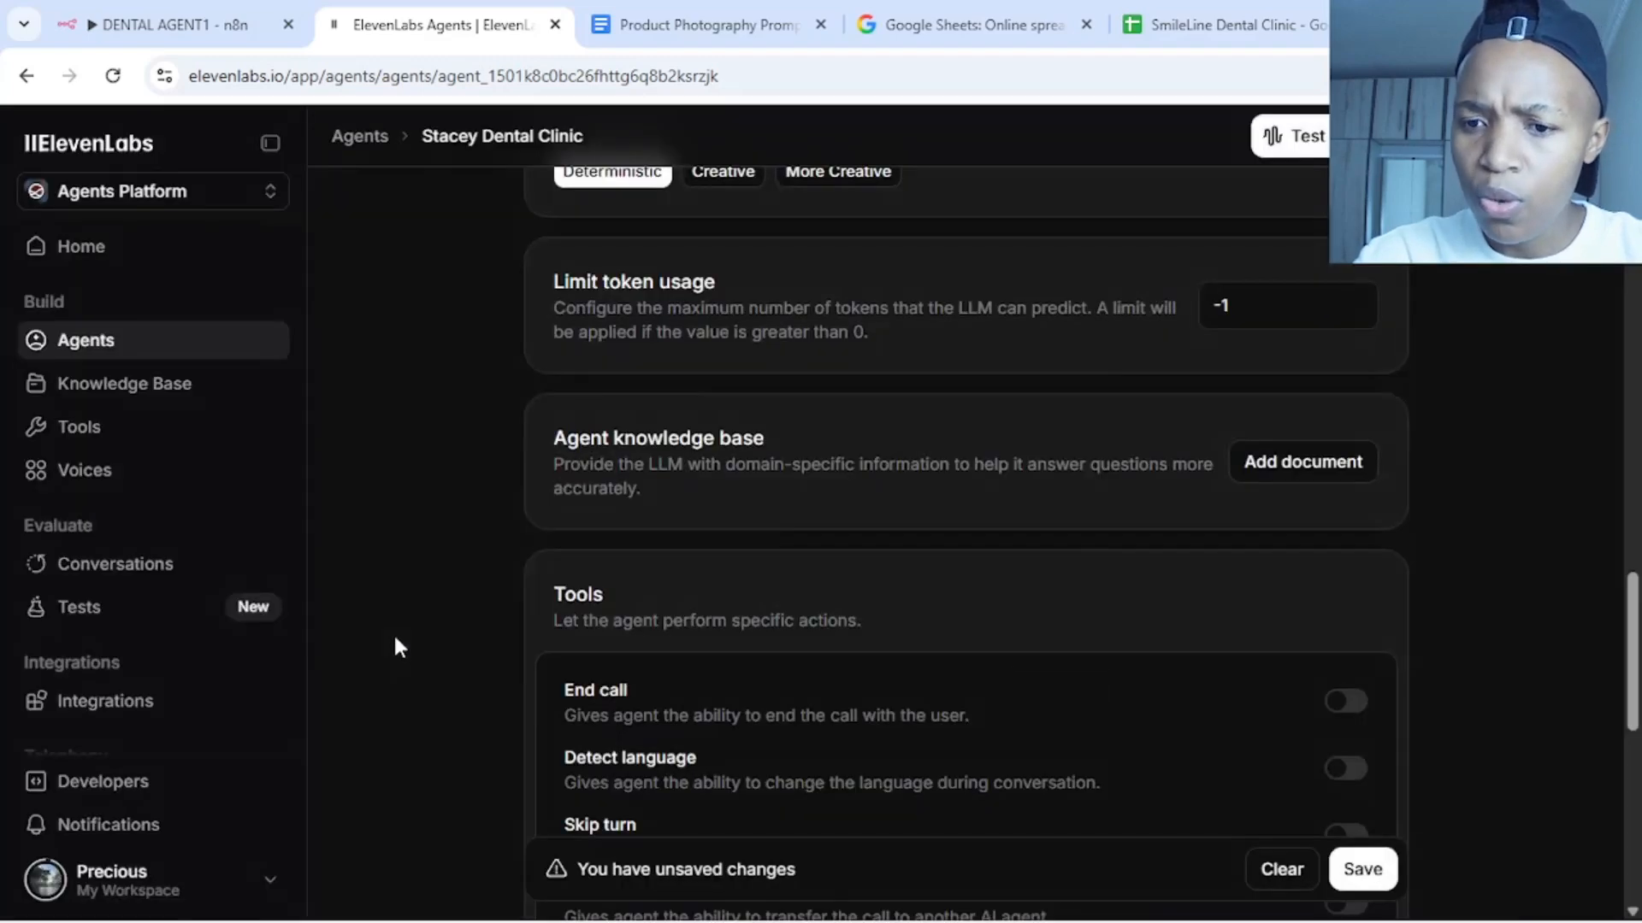
left_click(1287, 479)
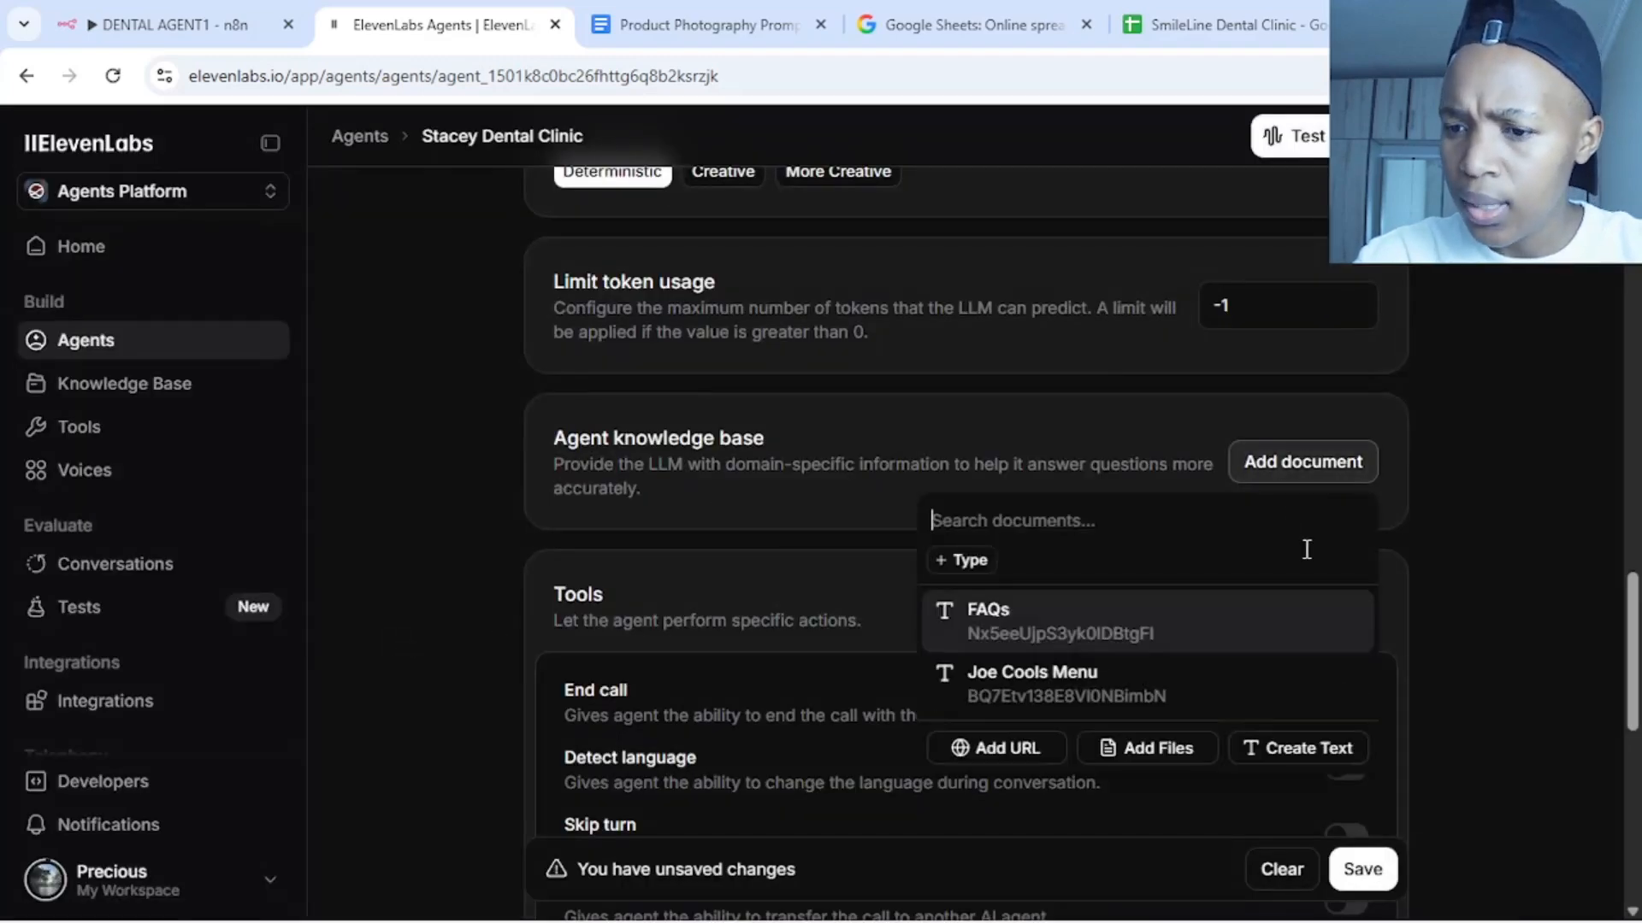
left_click(1285, 746)
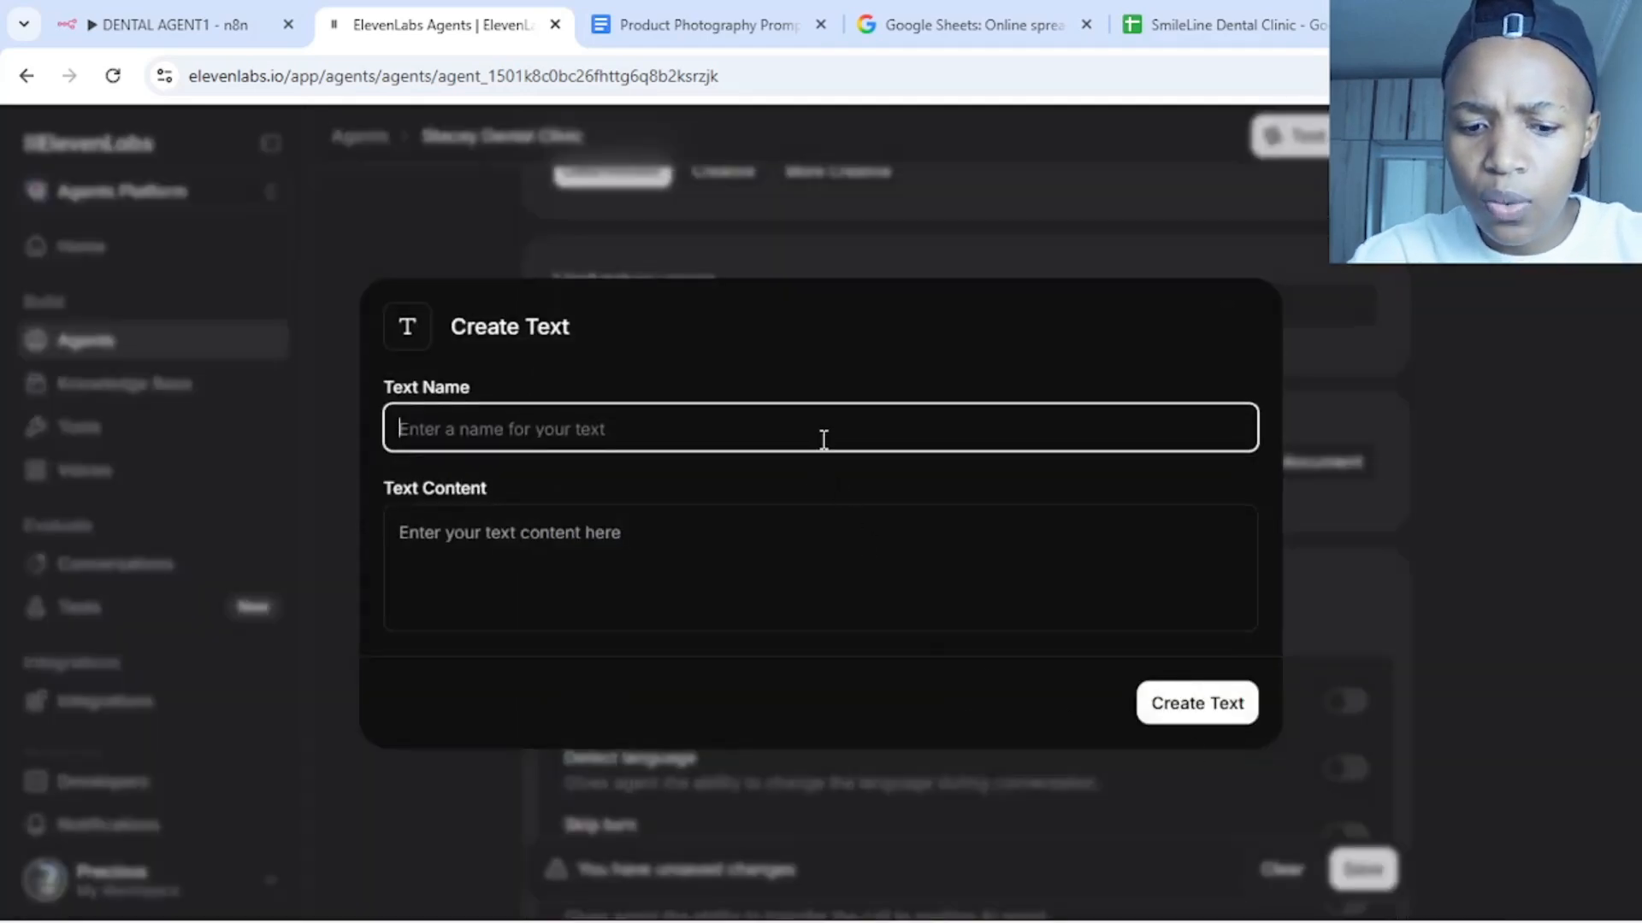
type("FQA")
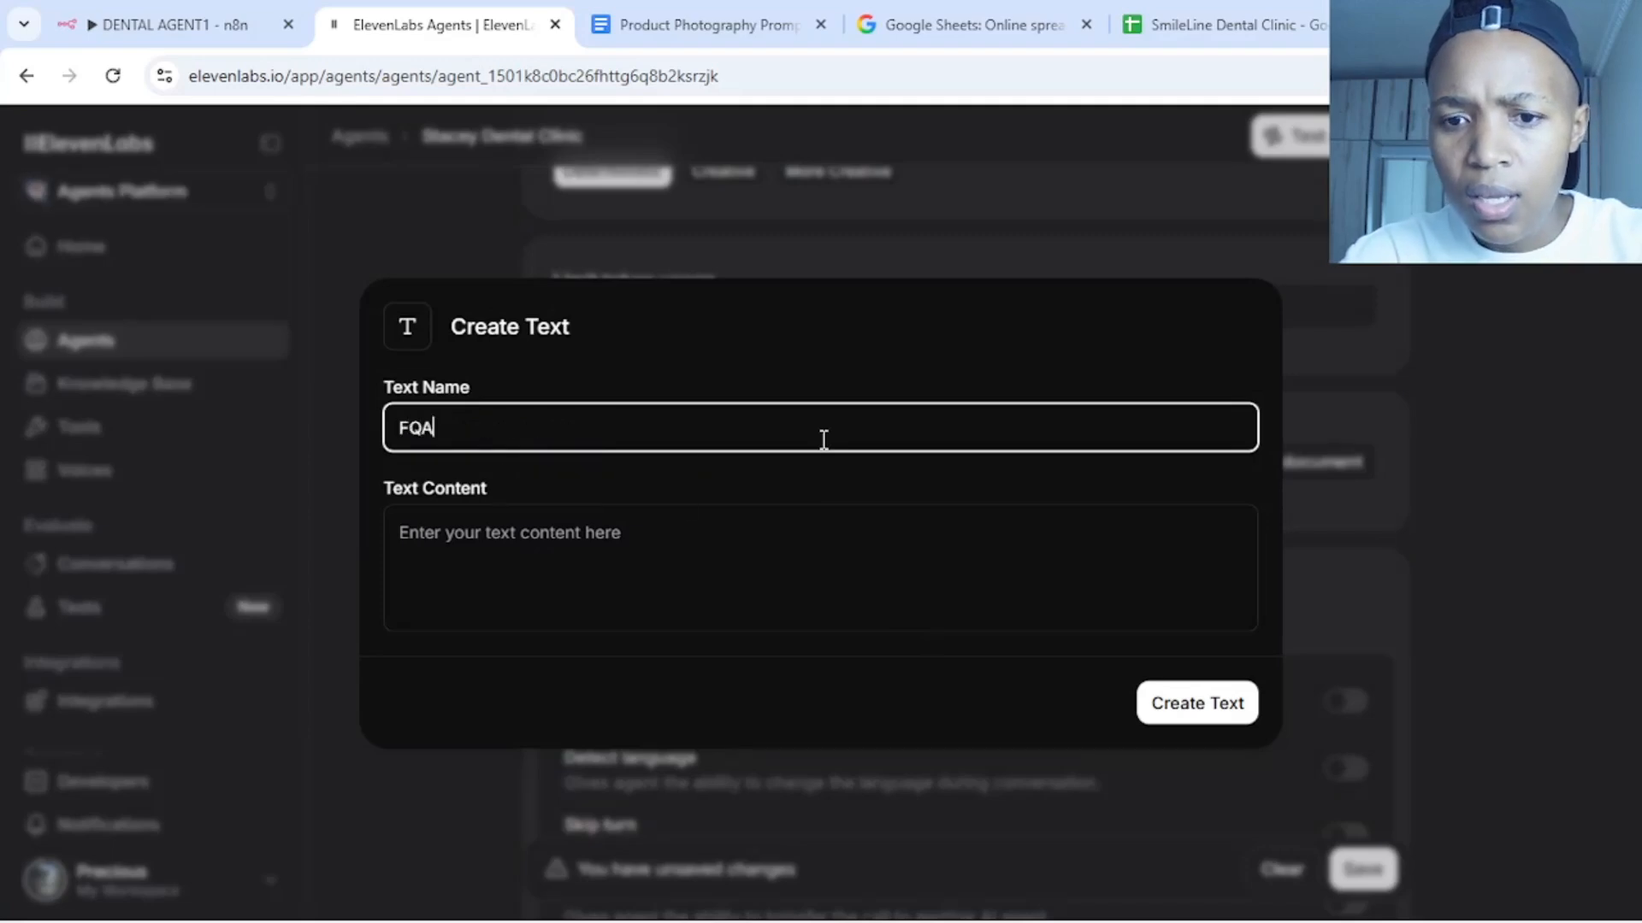
left_click(756, 554)
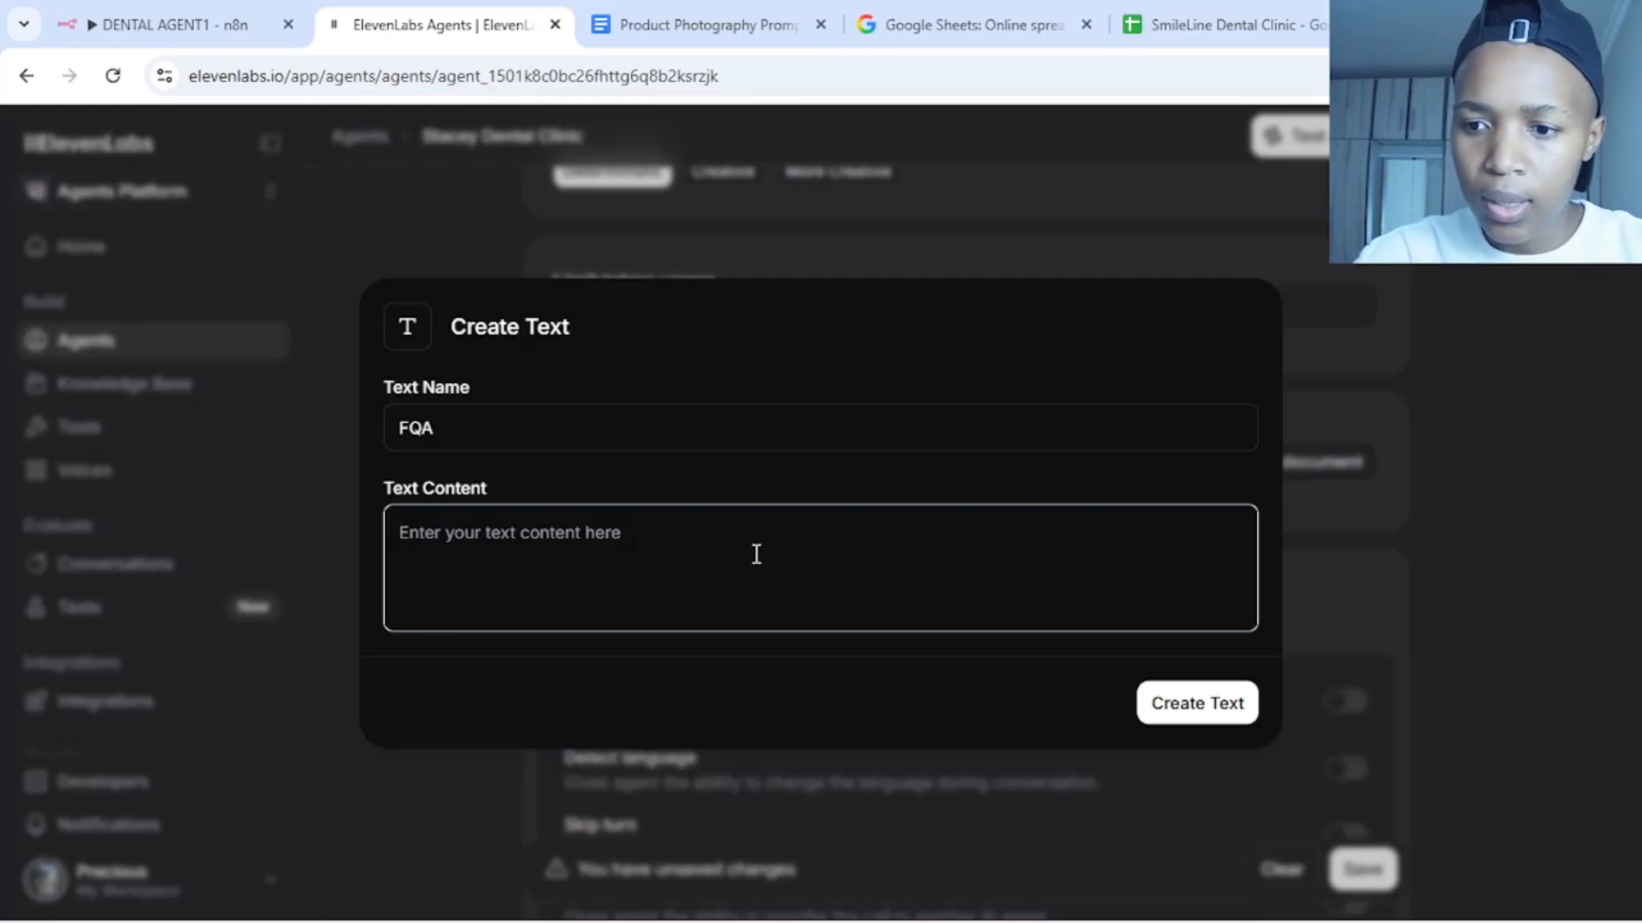
left_click(721, 429)
key("BackSpace")
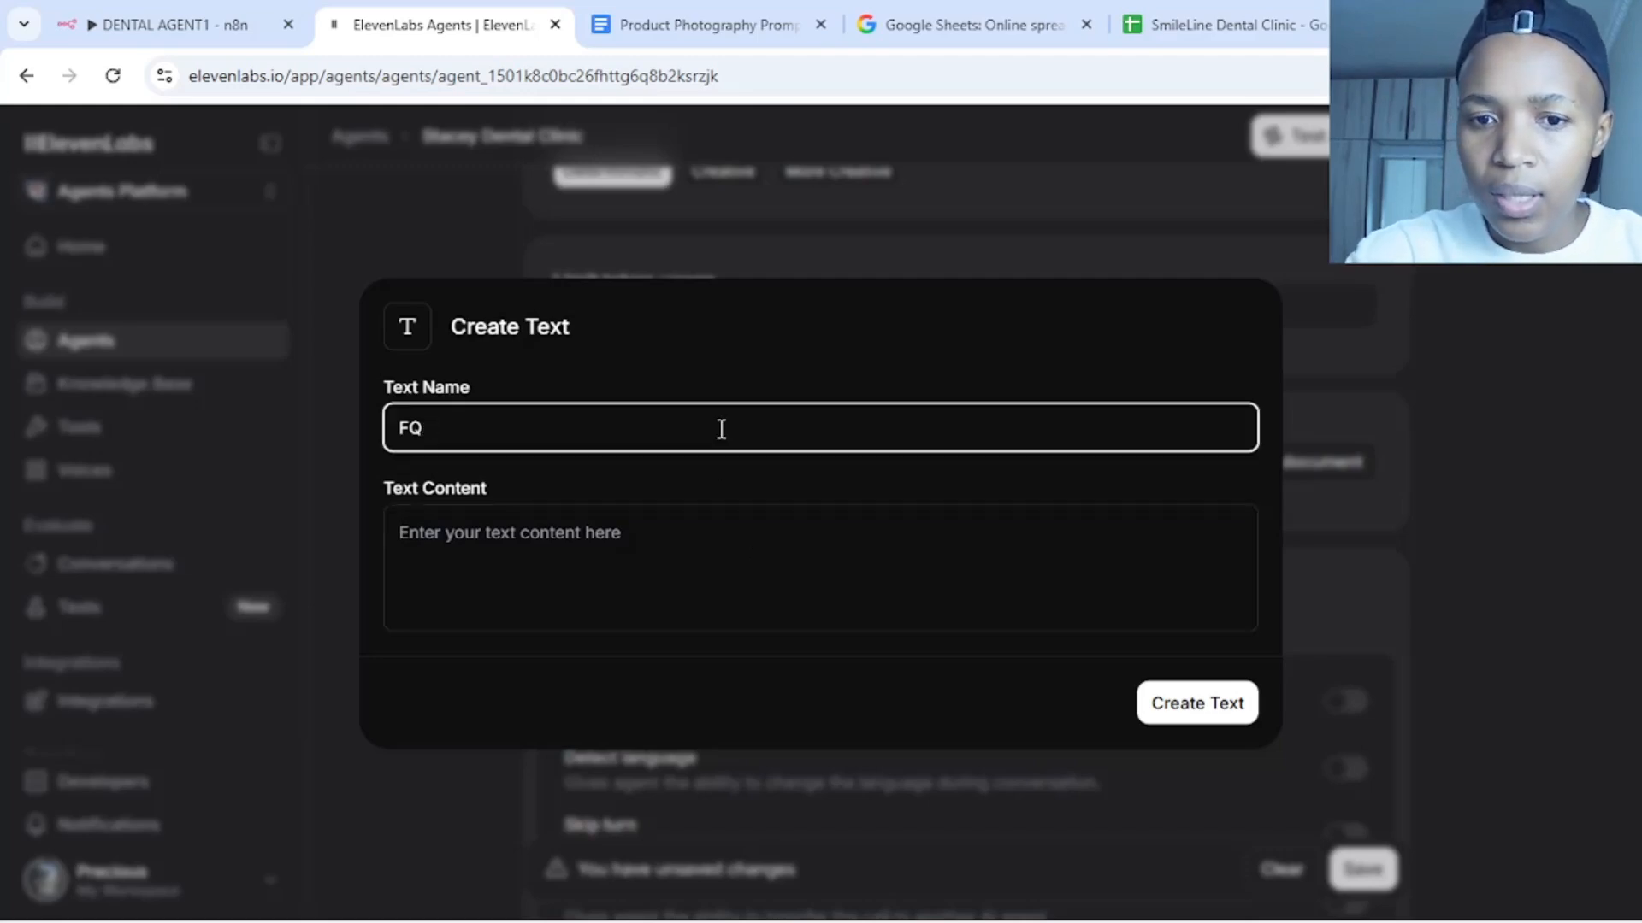
key("BackSpace")
key("BackSpace")
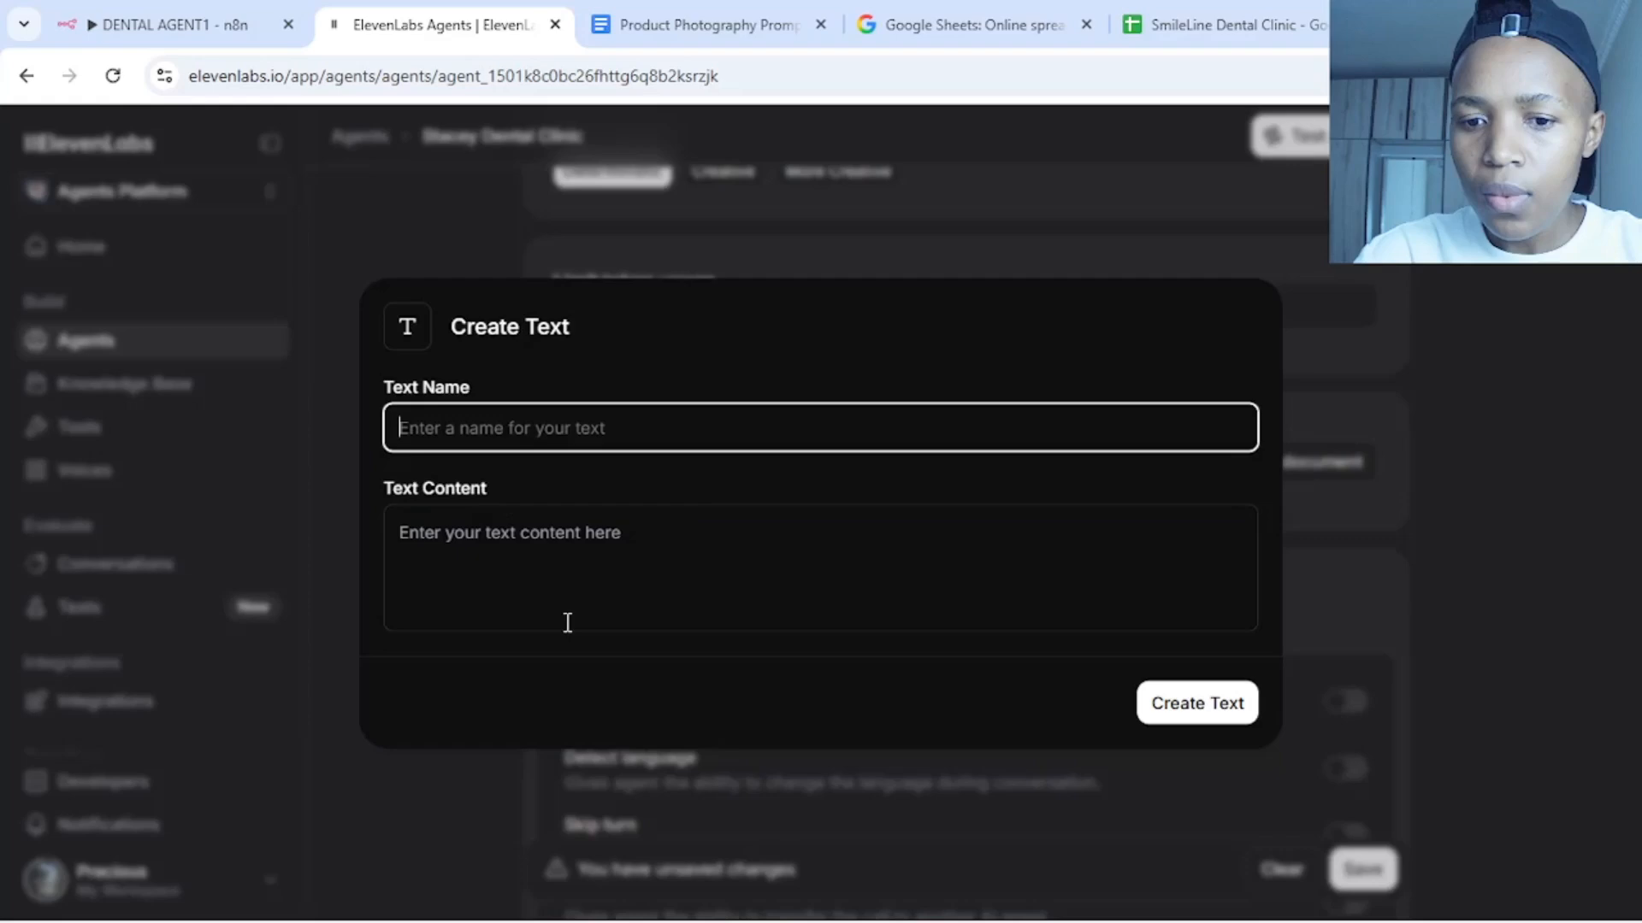
left_click(440, 797)
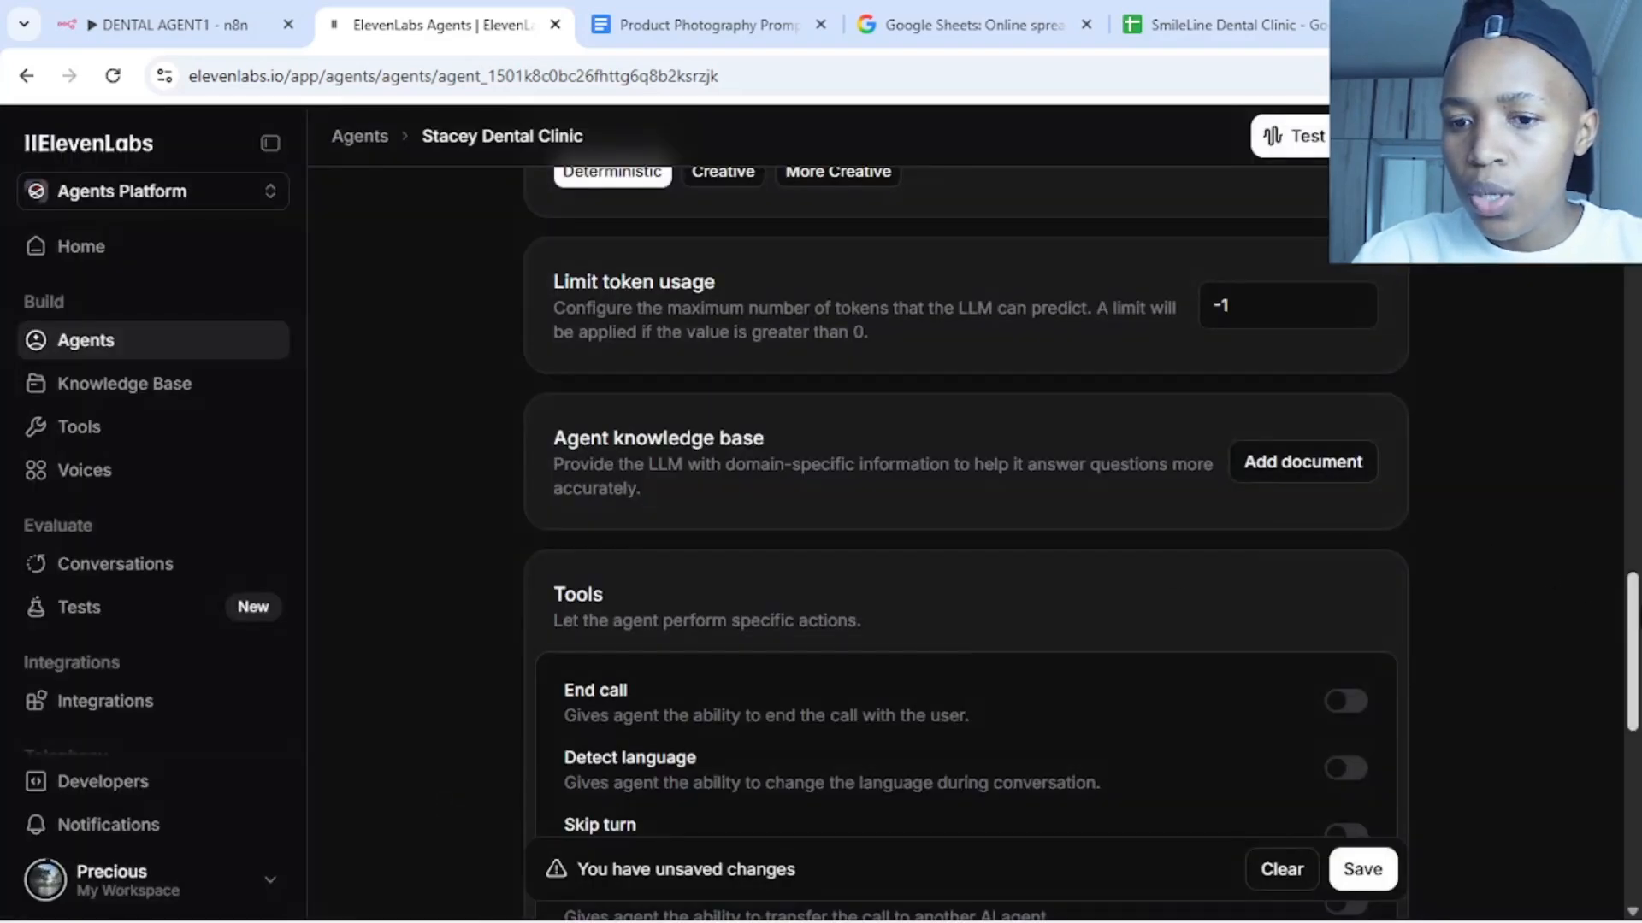
Review the agent's built-in tools, from End call to Voicemail detection, and the custom tools and MCP server options
scroll(1637, 672, "down", 4)
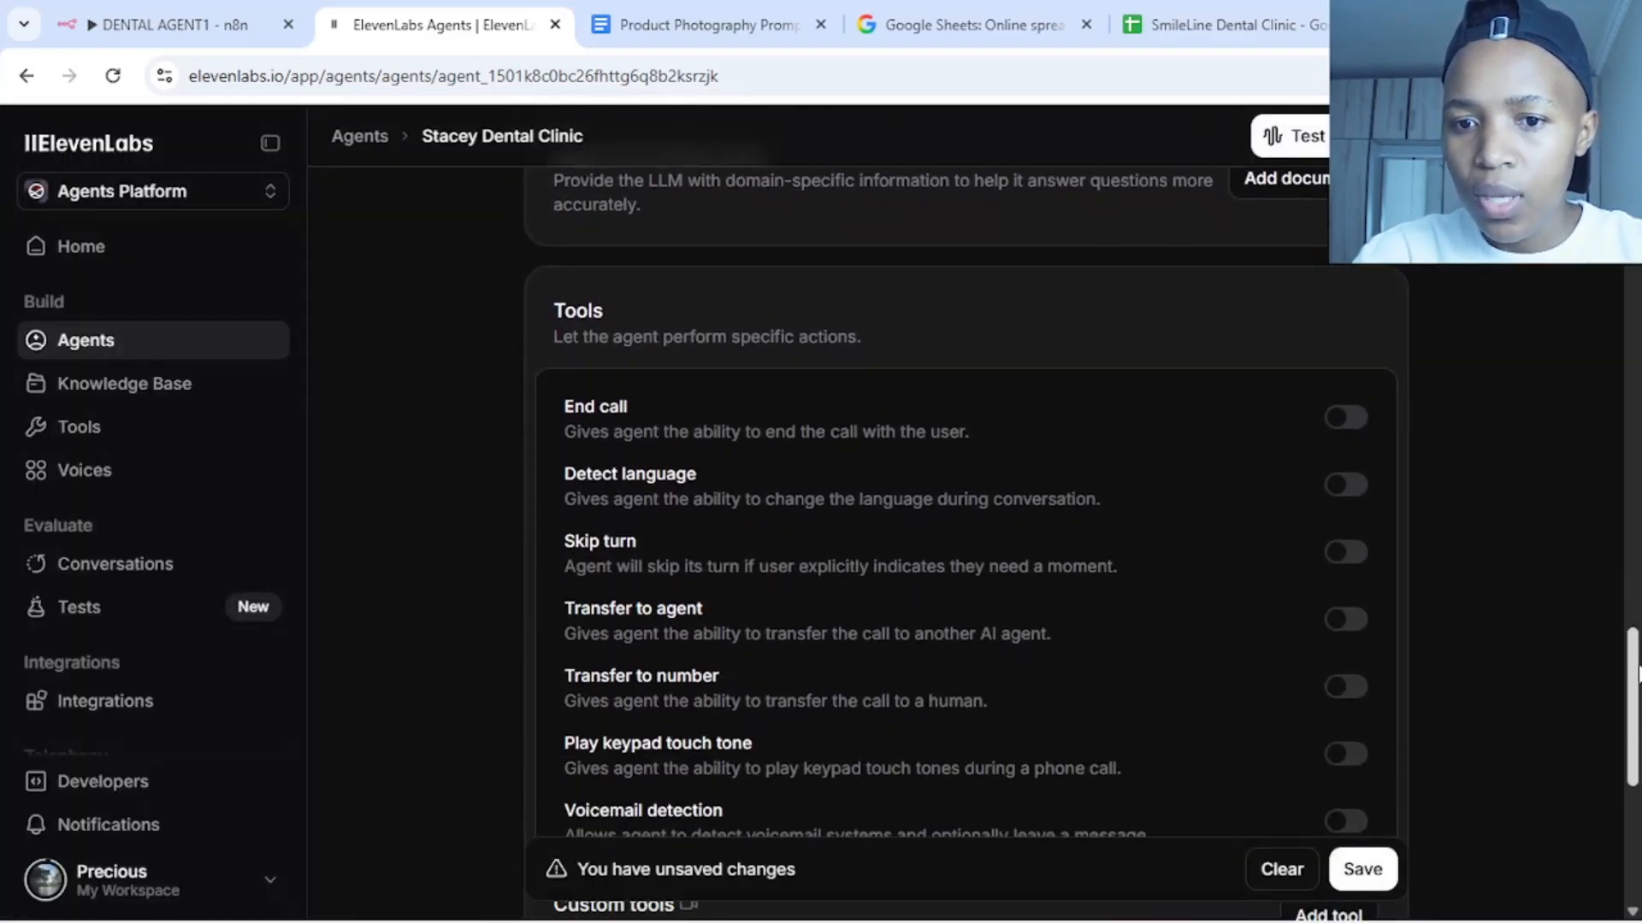
scroll(1637, 673, "down", 1)
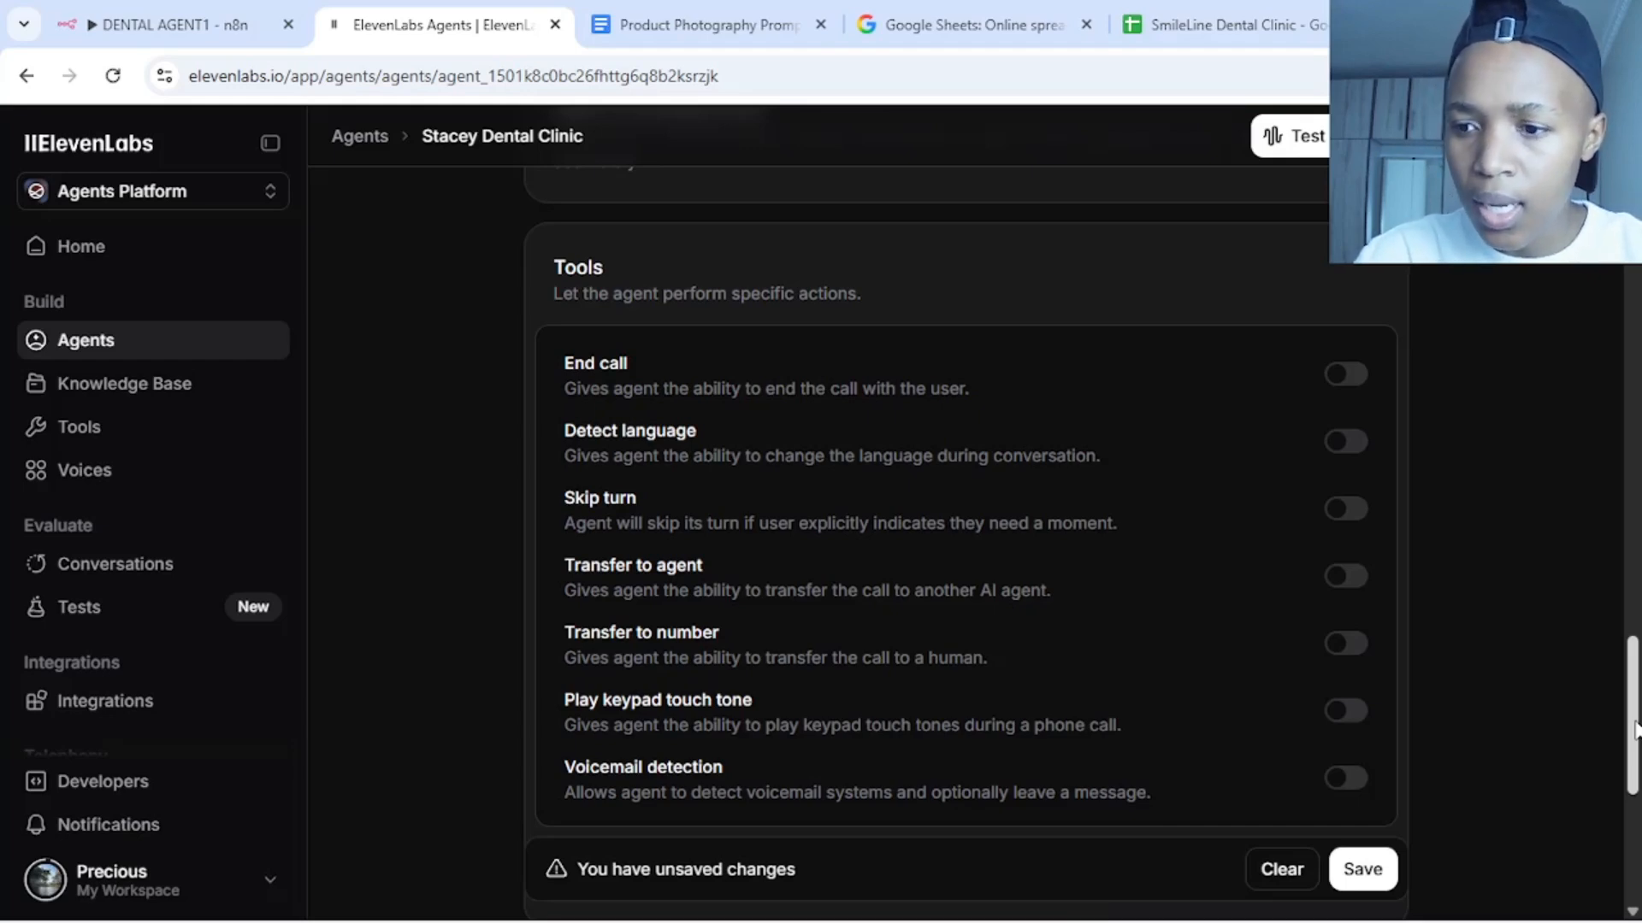
scroll(1635, 730, "down", 4)
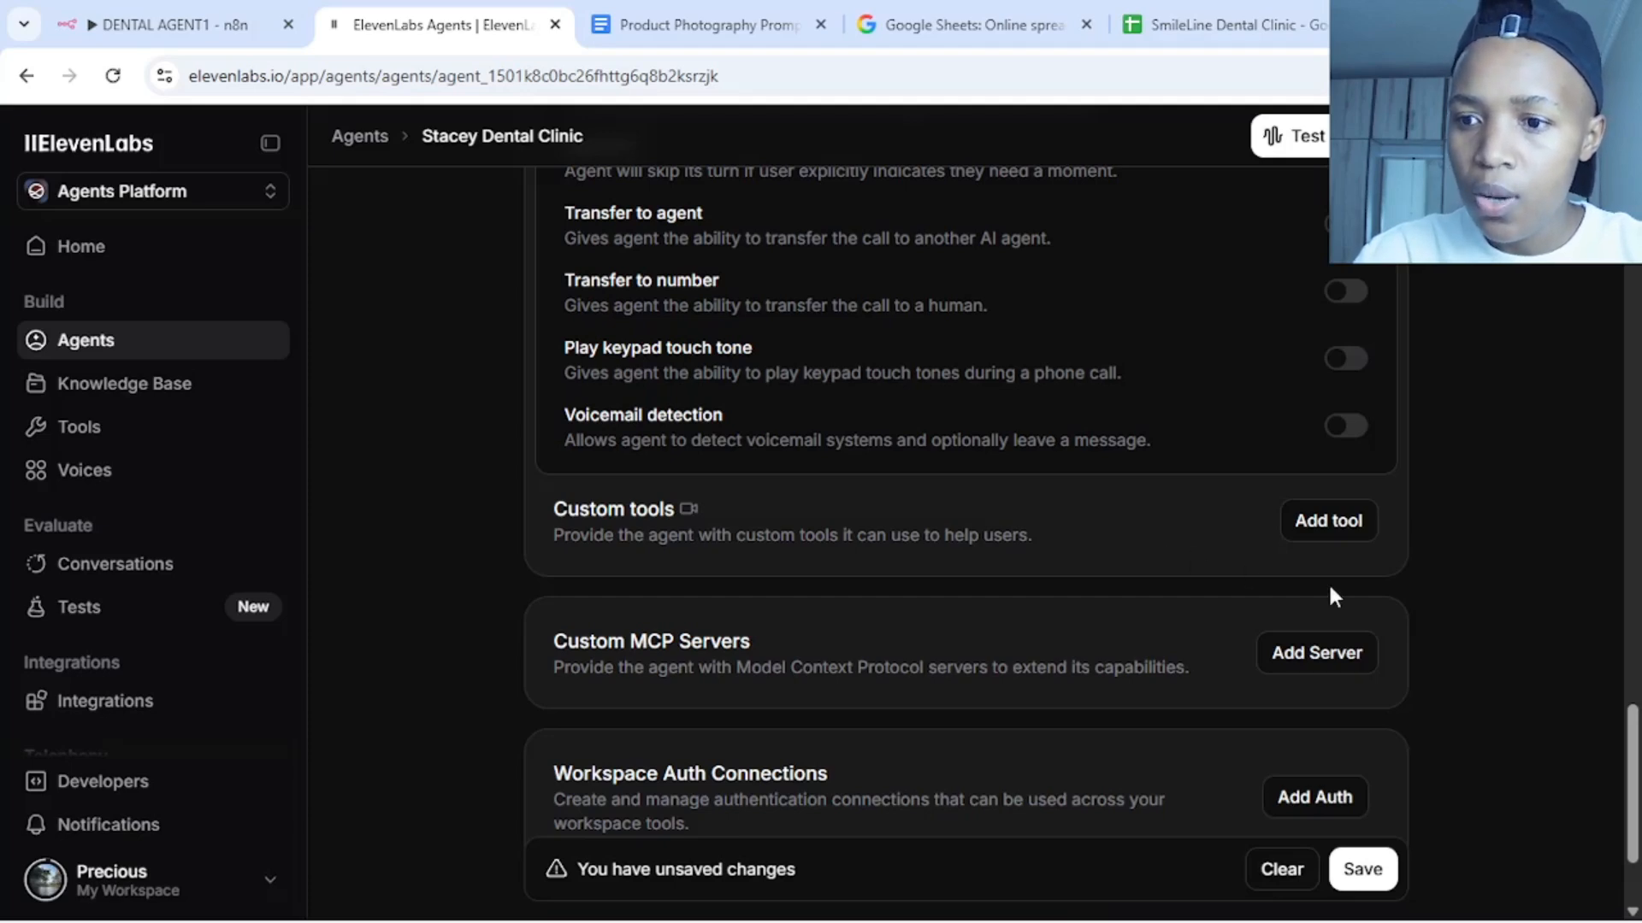
Review the custom tool choices, including webhook and client tools, the MCP server and auth connection options, and the agent's workflow canvas
scroll(1634, 820, "down", 2)
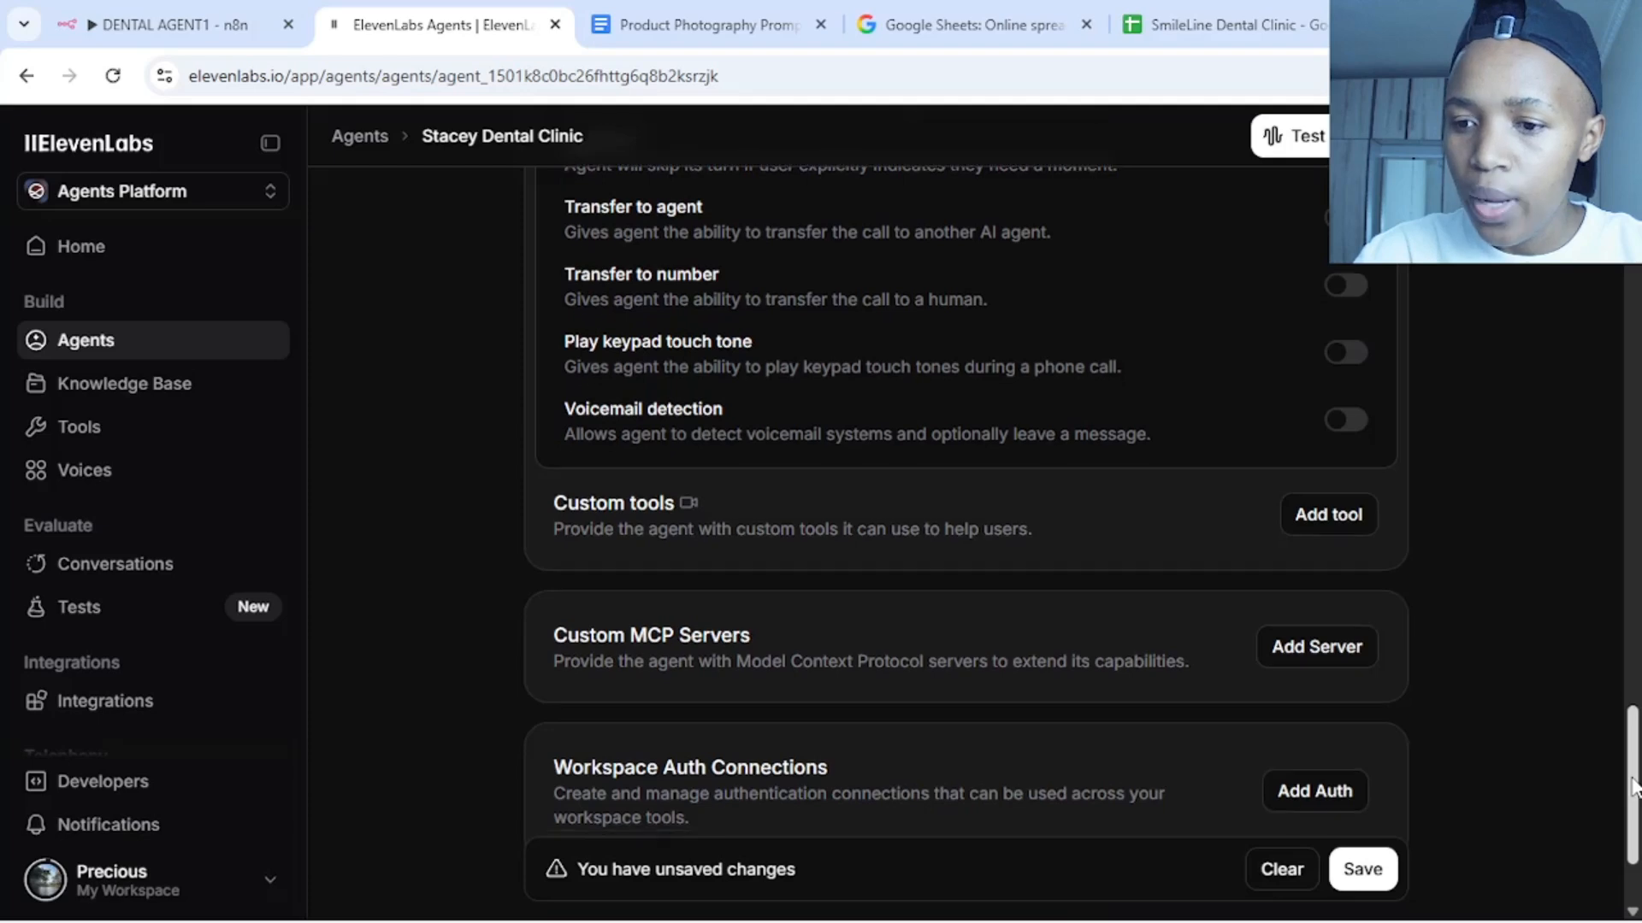
scroll(1633, 770, "up", 3)
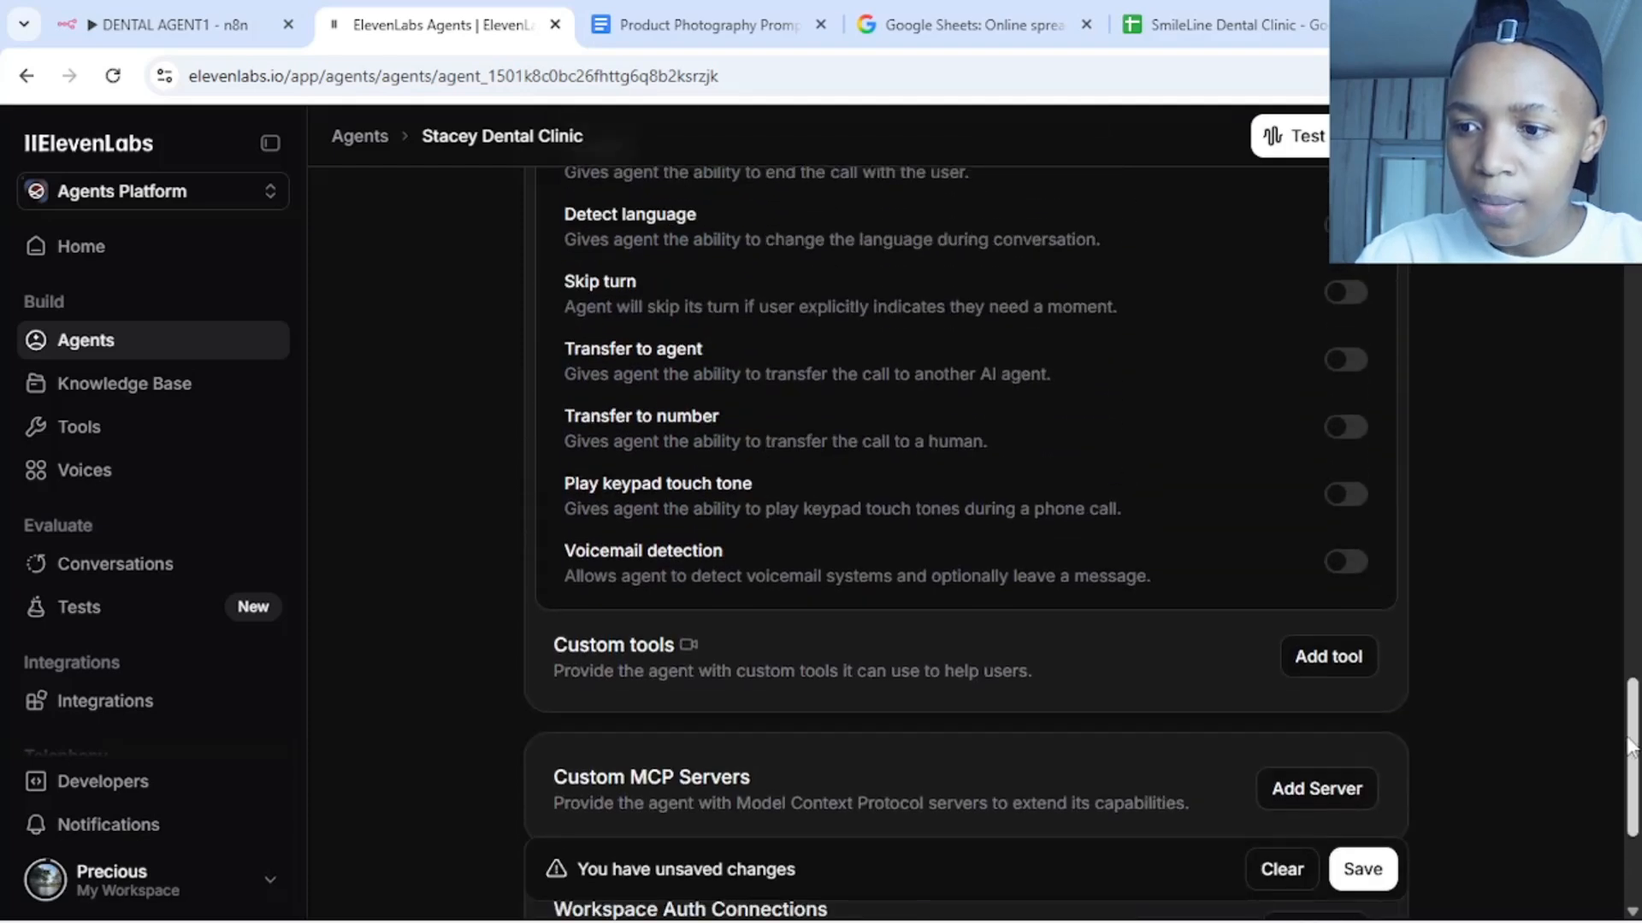
left_click_drag(1633, 745, 1633, 770)
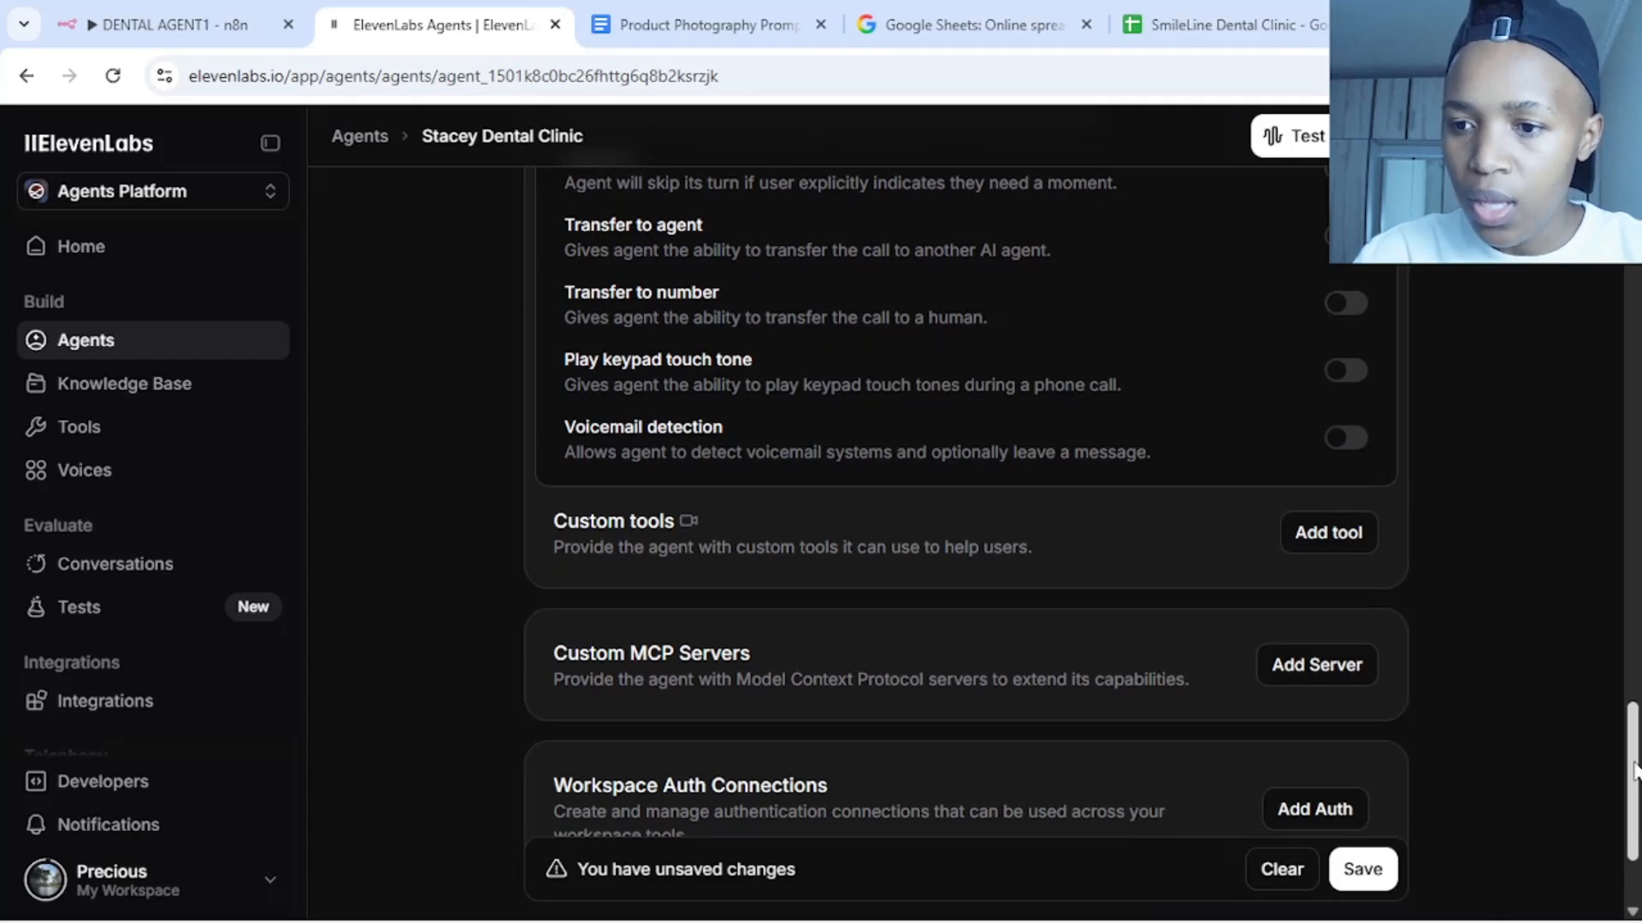
left_click(1356, 542)
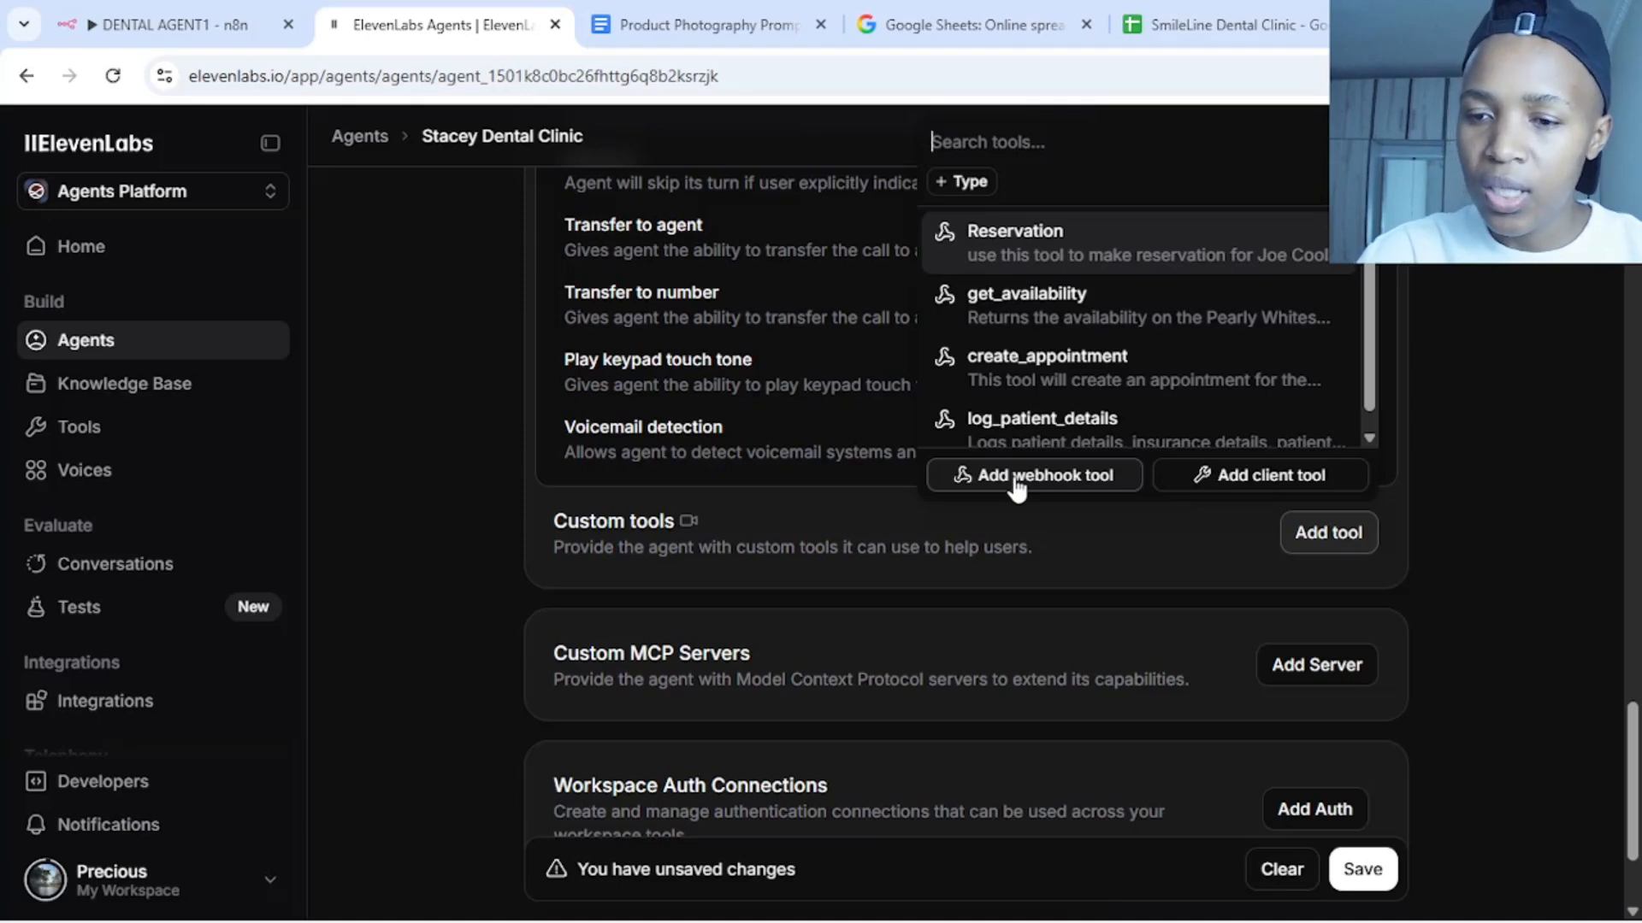
left_click(1449, 487)
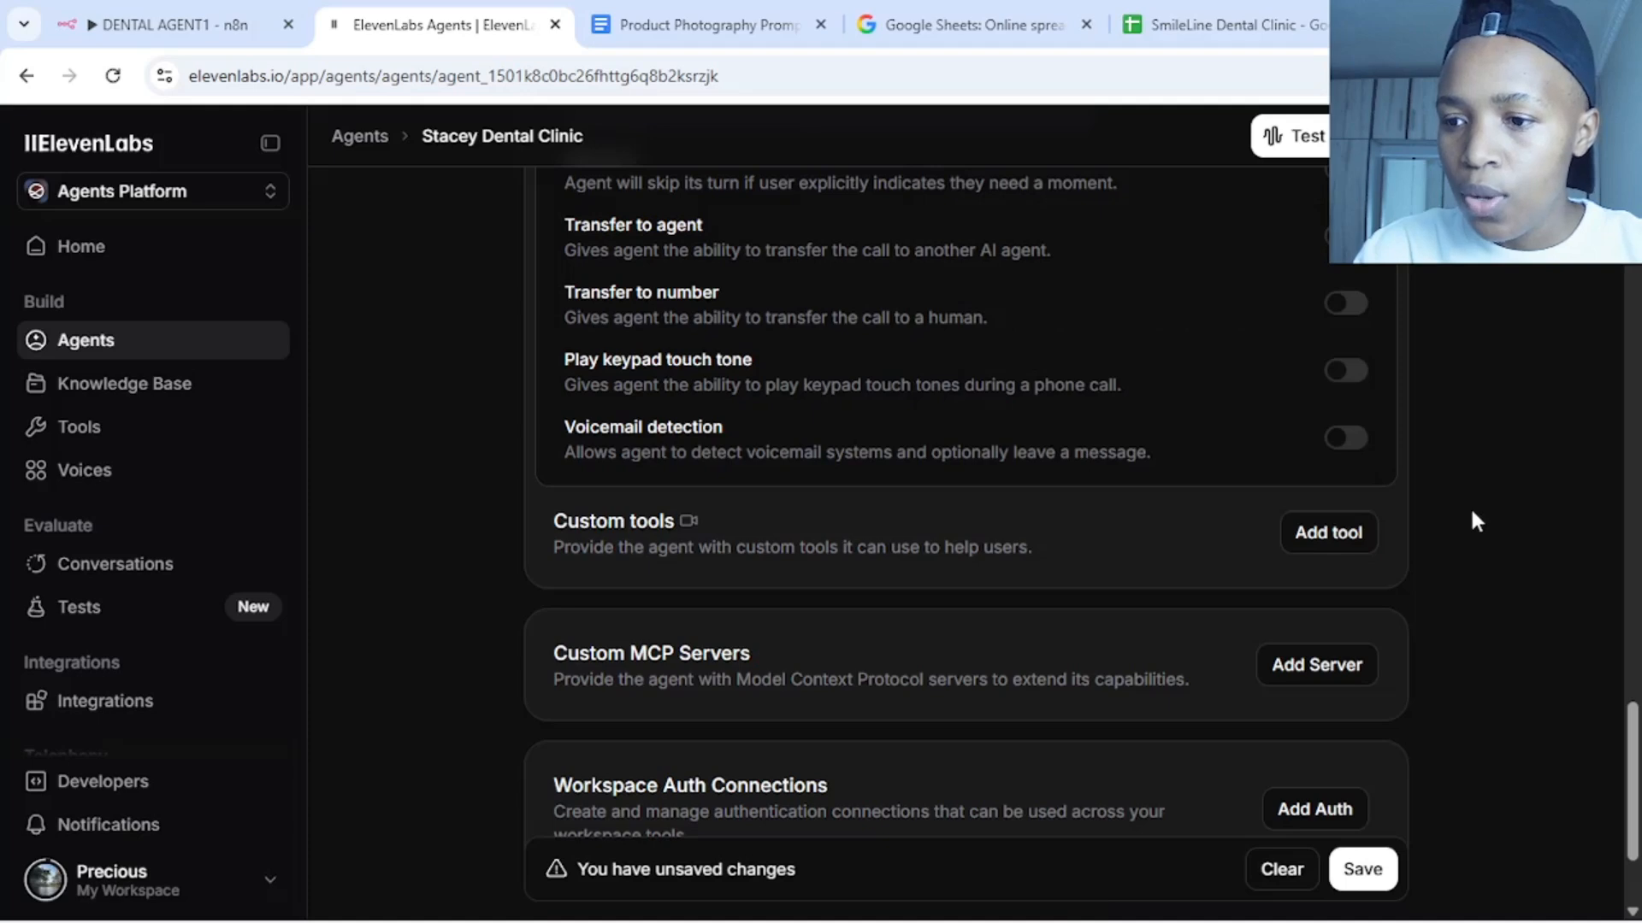
left_click_drag(1633, 731, 1633, 795)
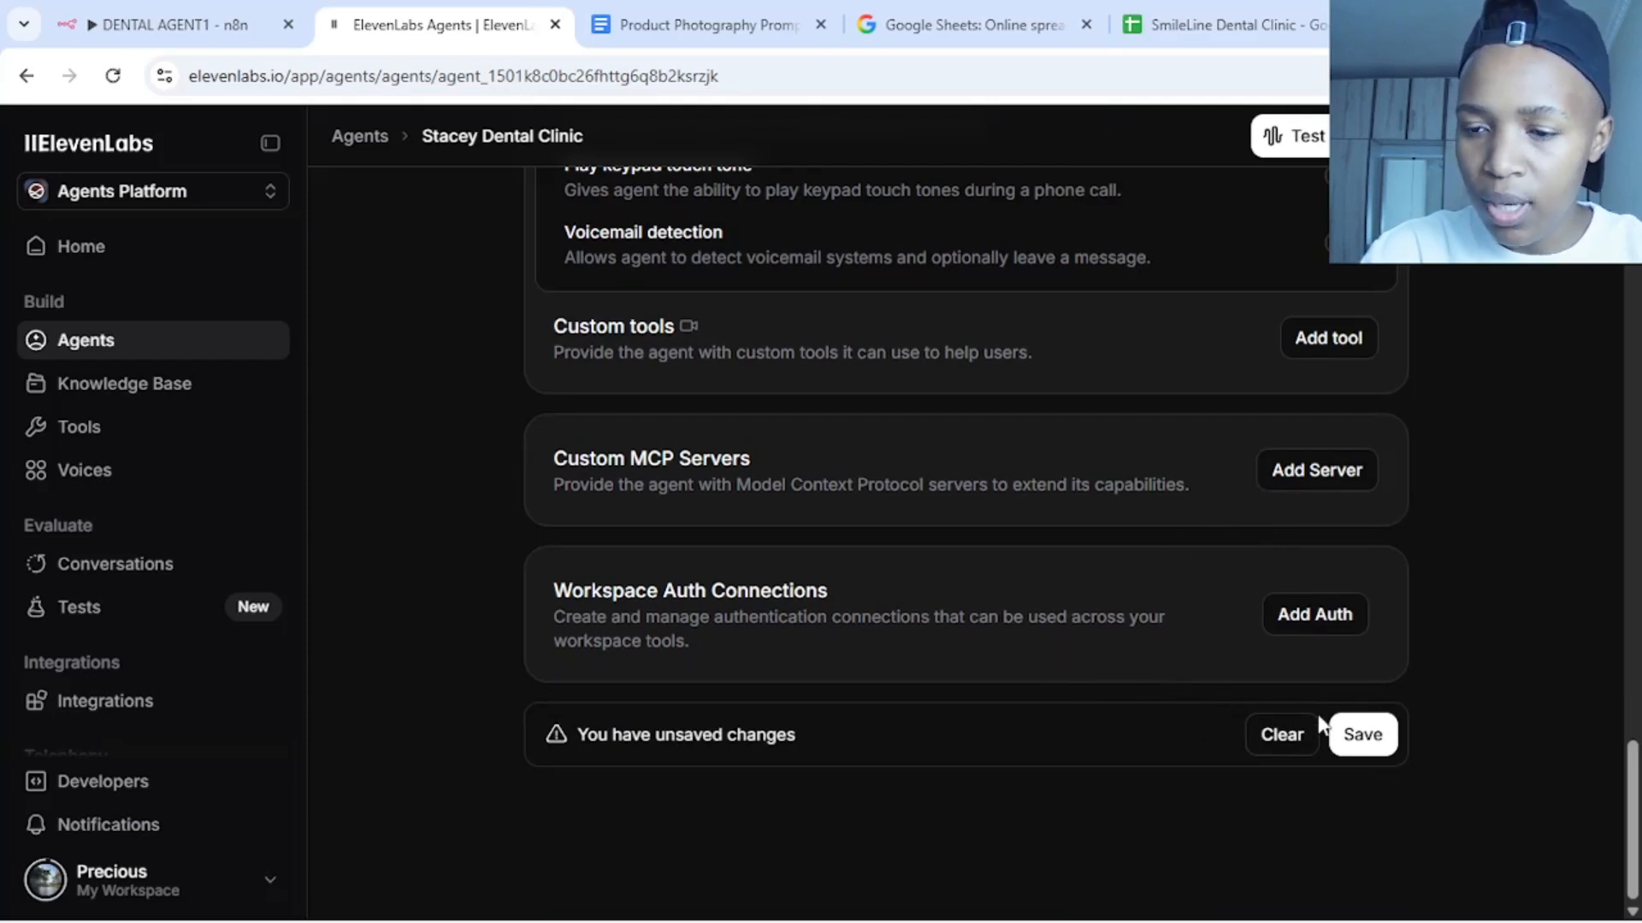
left_click_drag(1624, 800, 1629, 273)
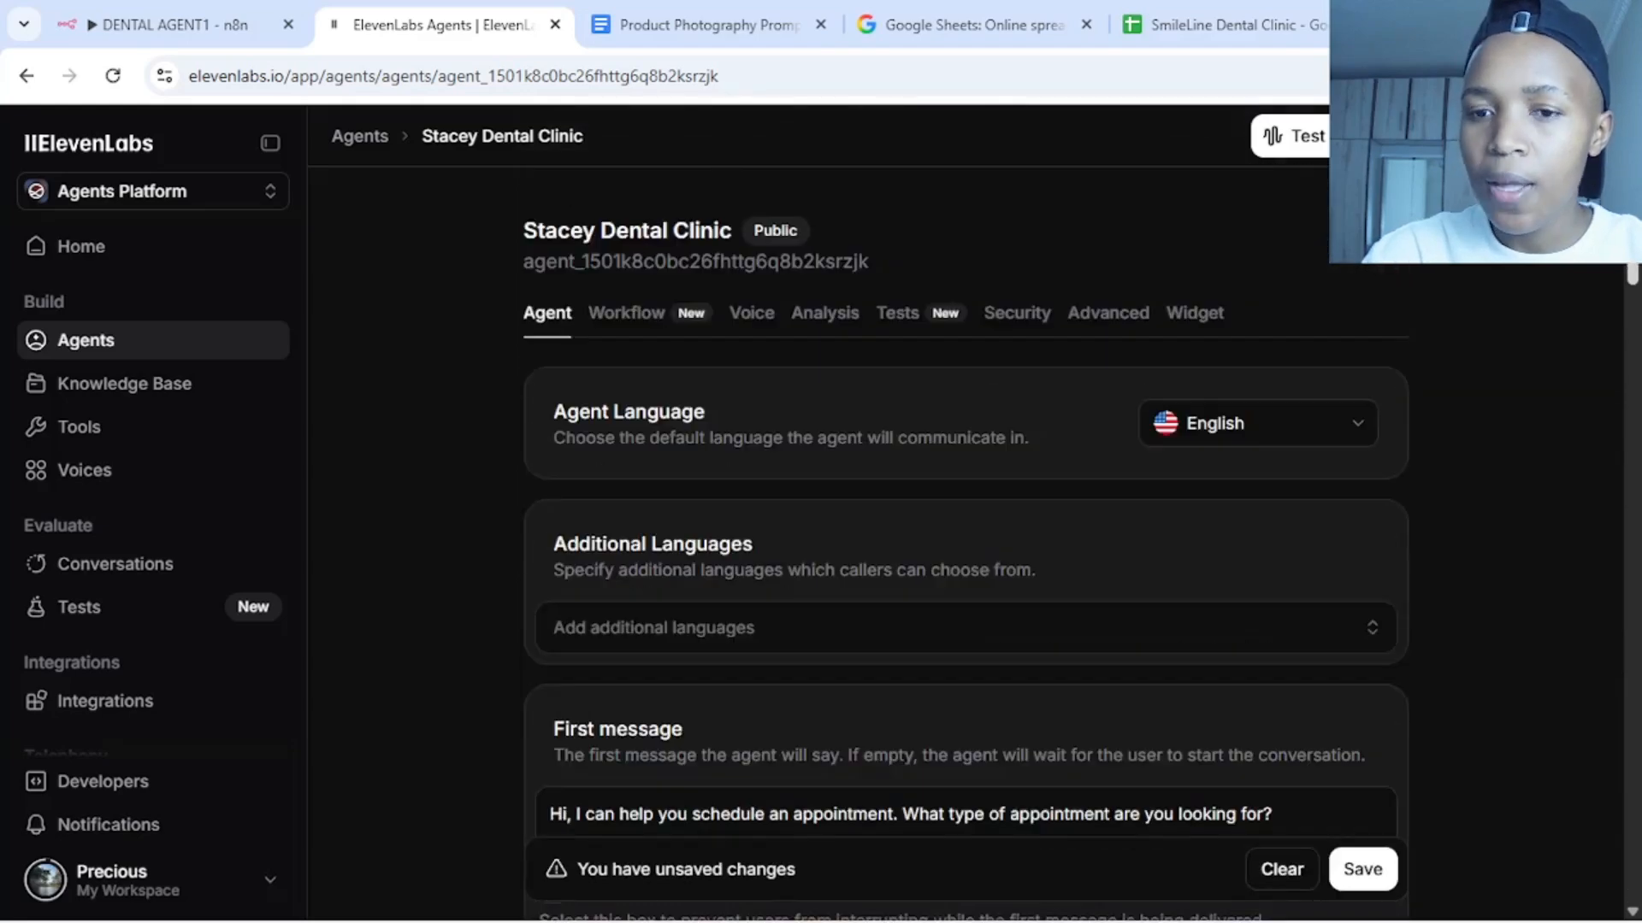
left_click(612, 318)
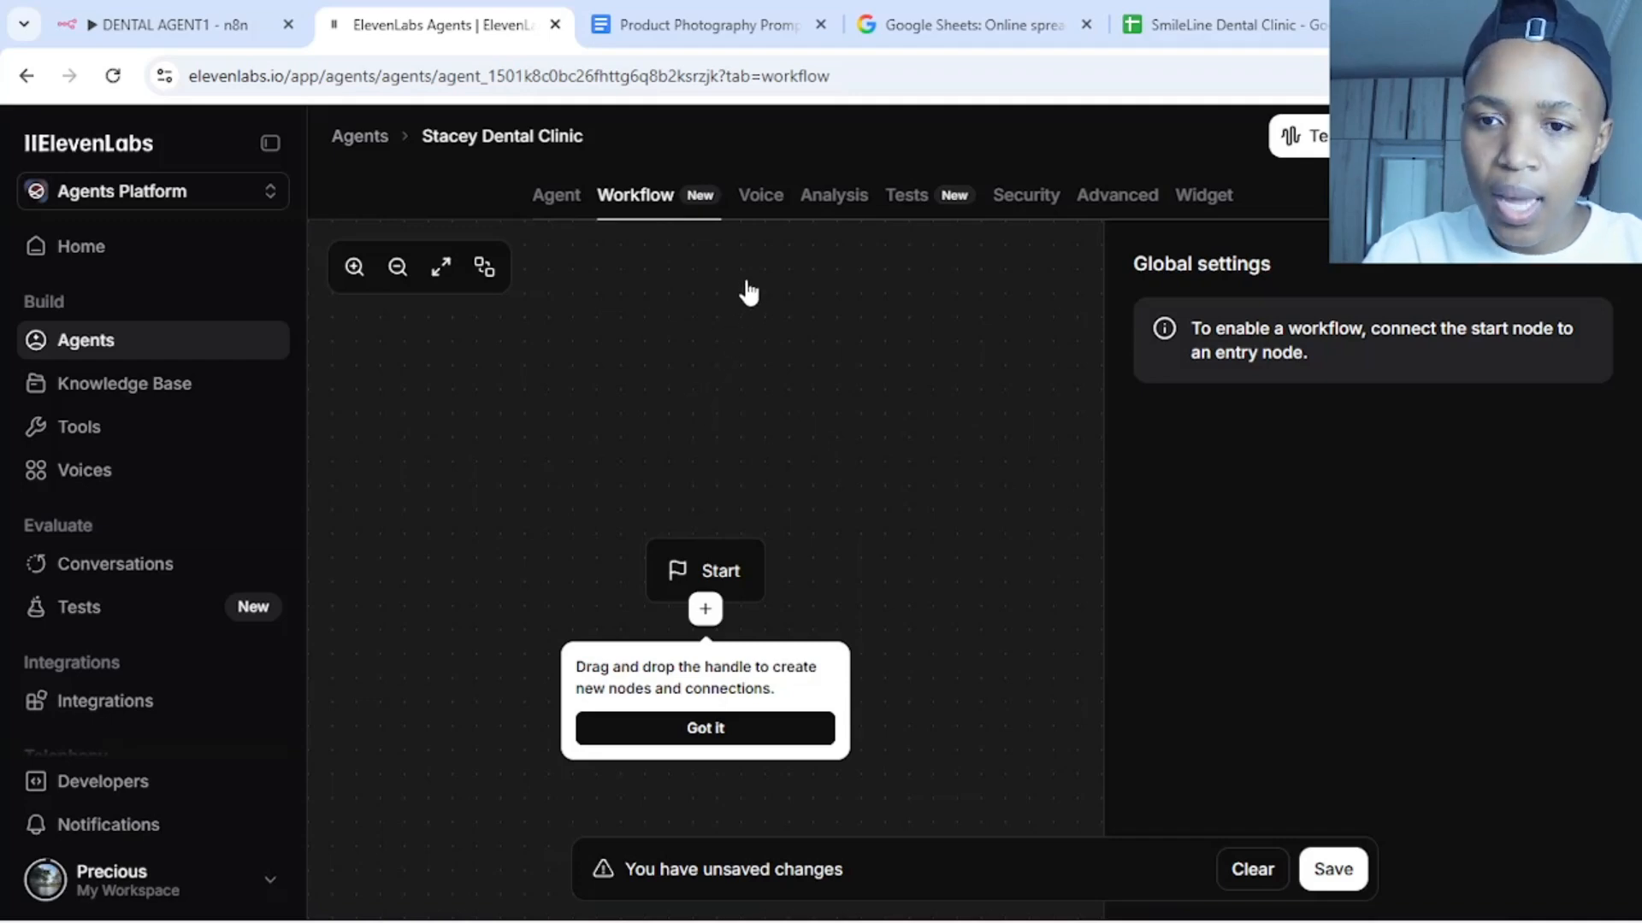
Browse the available agent voices, preview Eric, keep it as the agent's voice, and save the agent
left_click(761, 202)
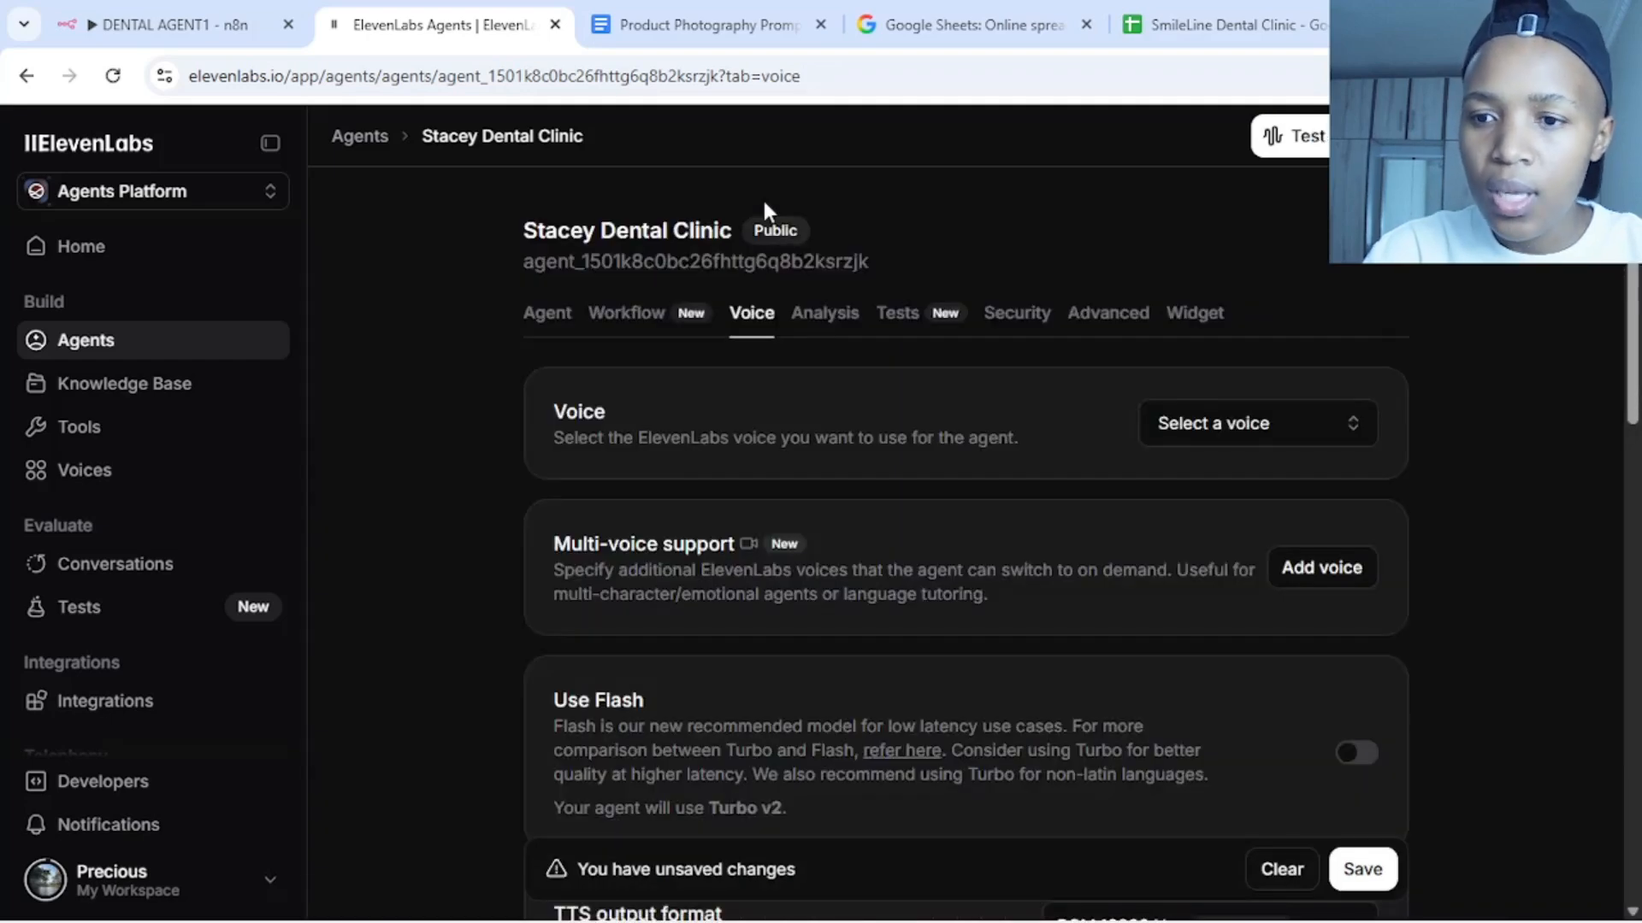
left_click(1351, 428)
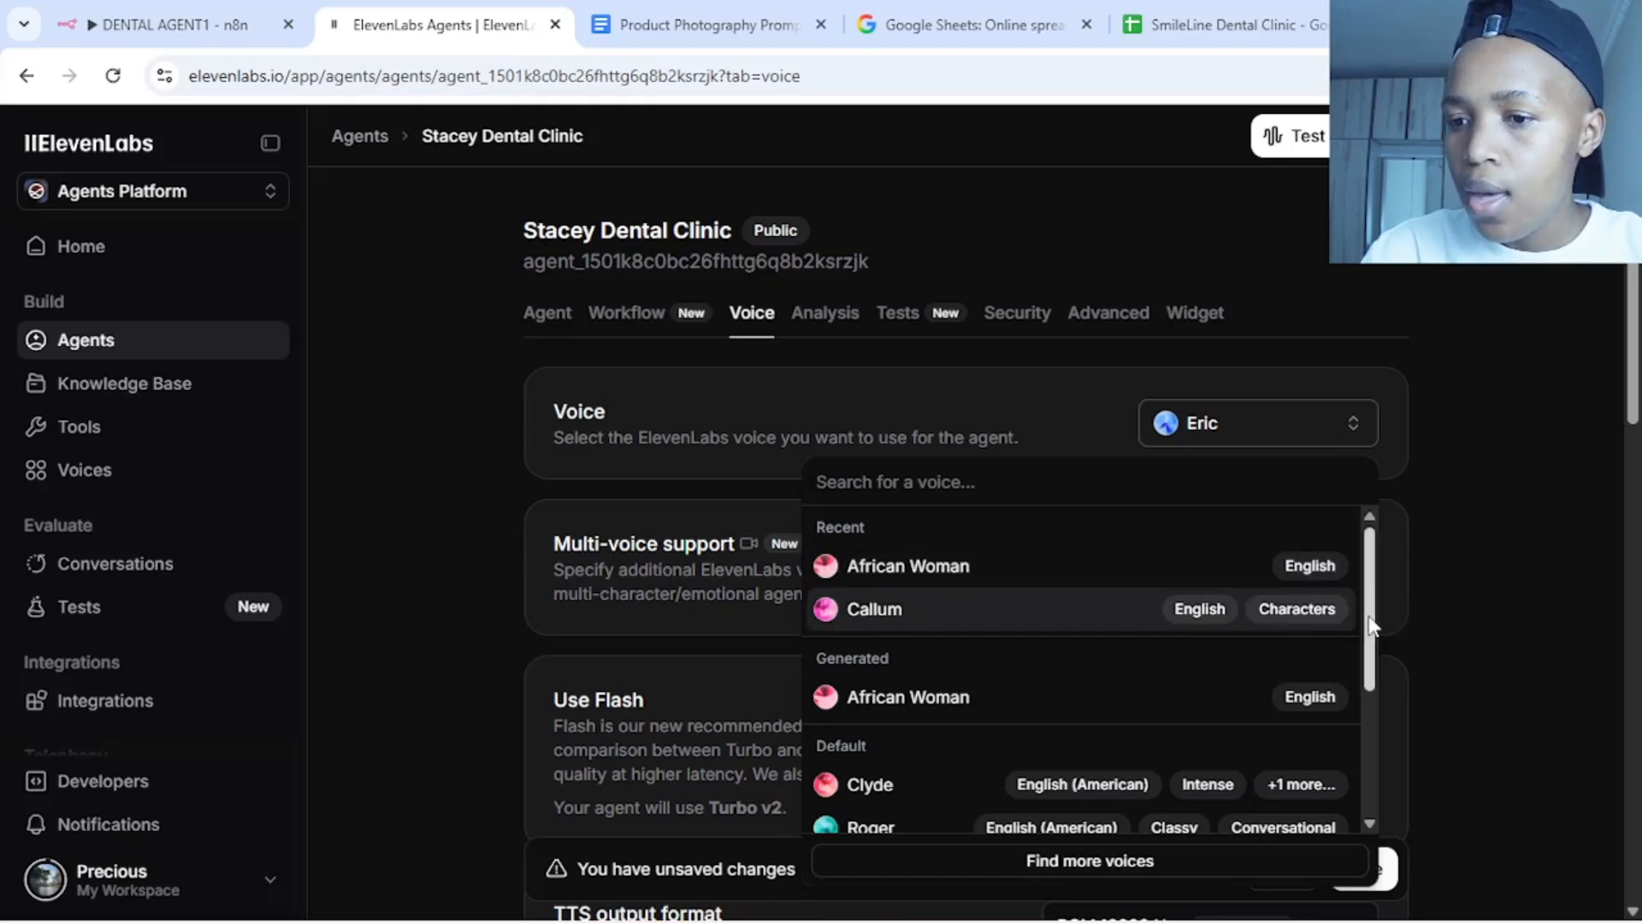
left_click_drag(1368, 618, 1373, 596)
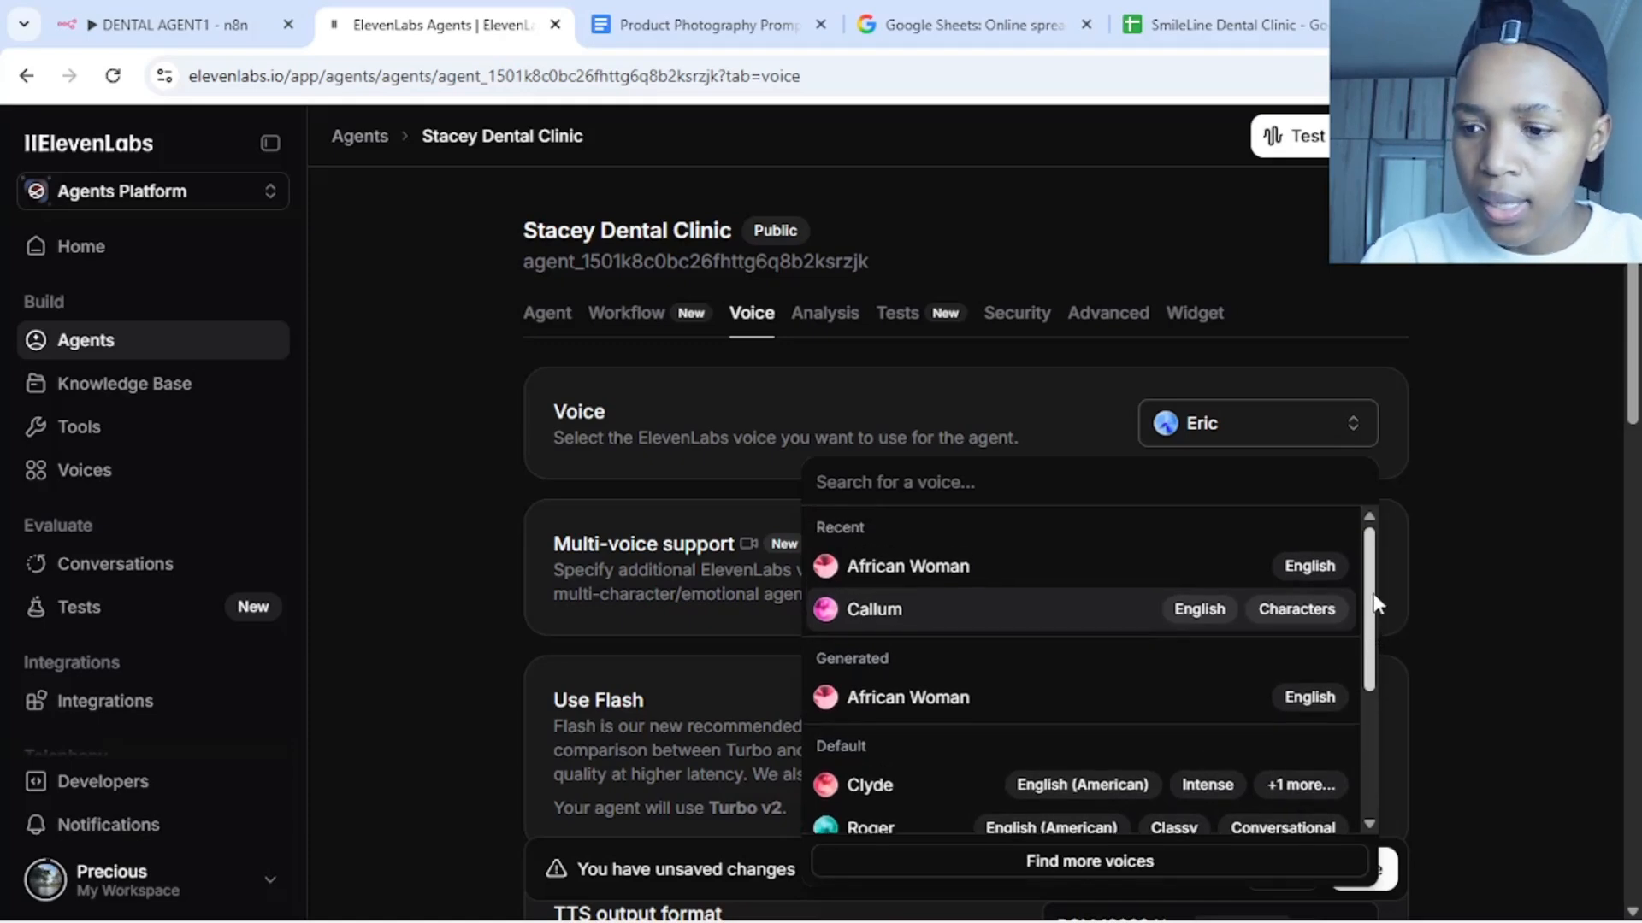
left_click_drag(1377, 604, 1377, 699)
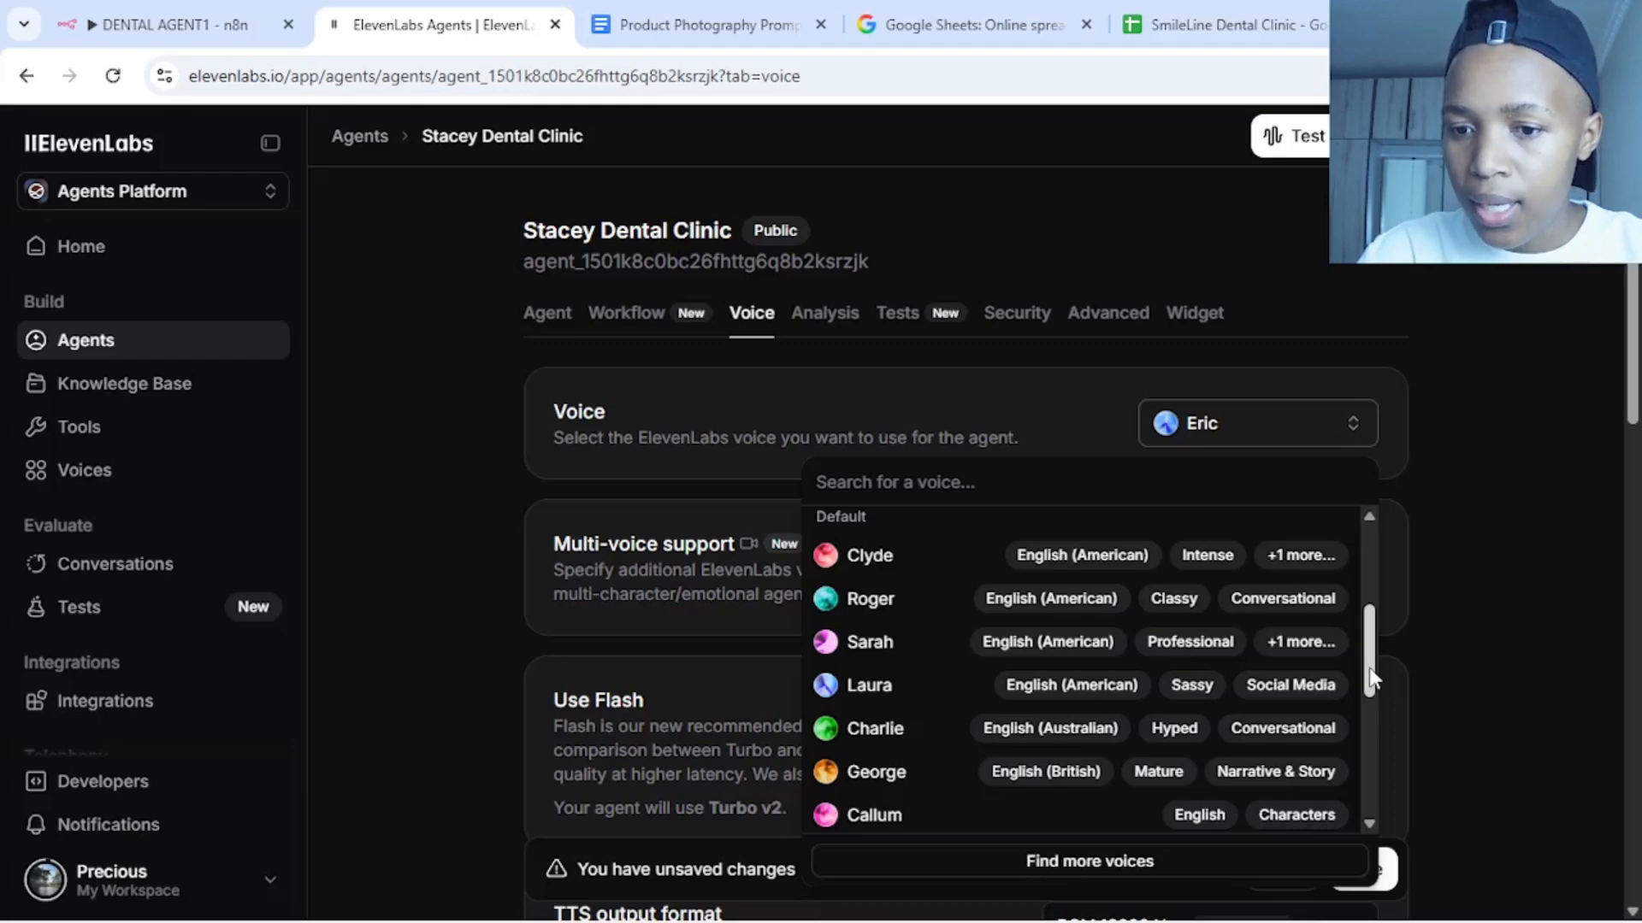
left_click_drag(1372, 679, 1372, 720)
scroll(1372, 770, "down", 3)
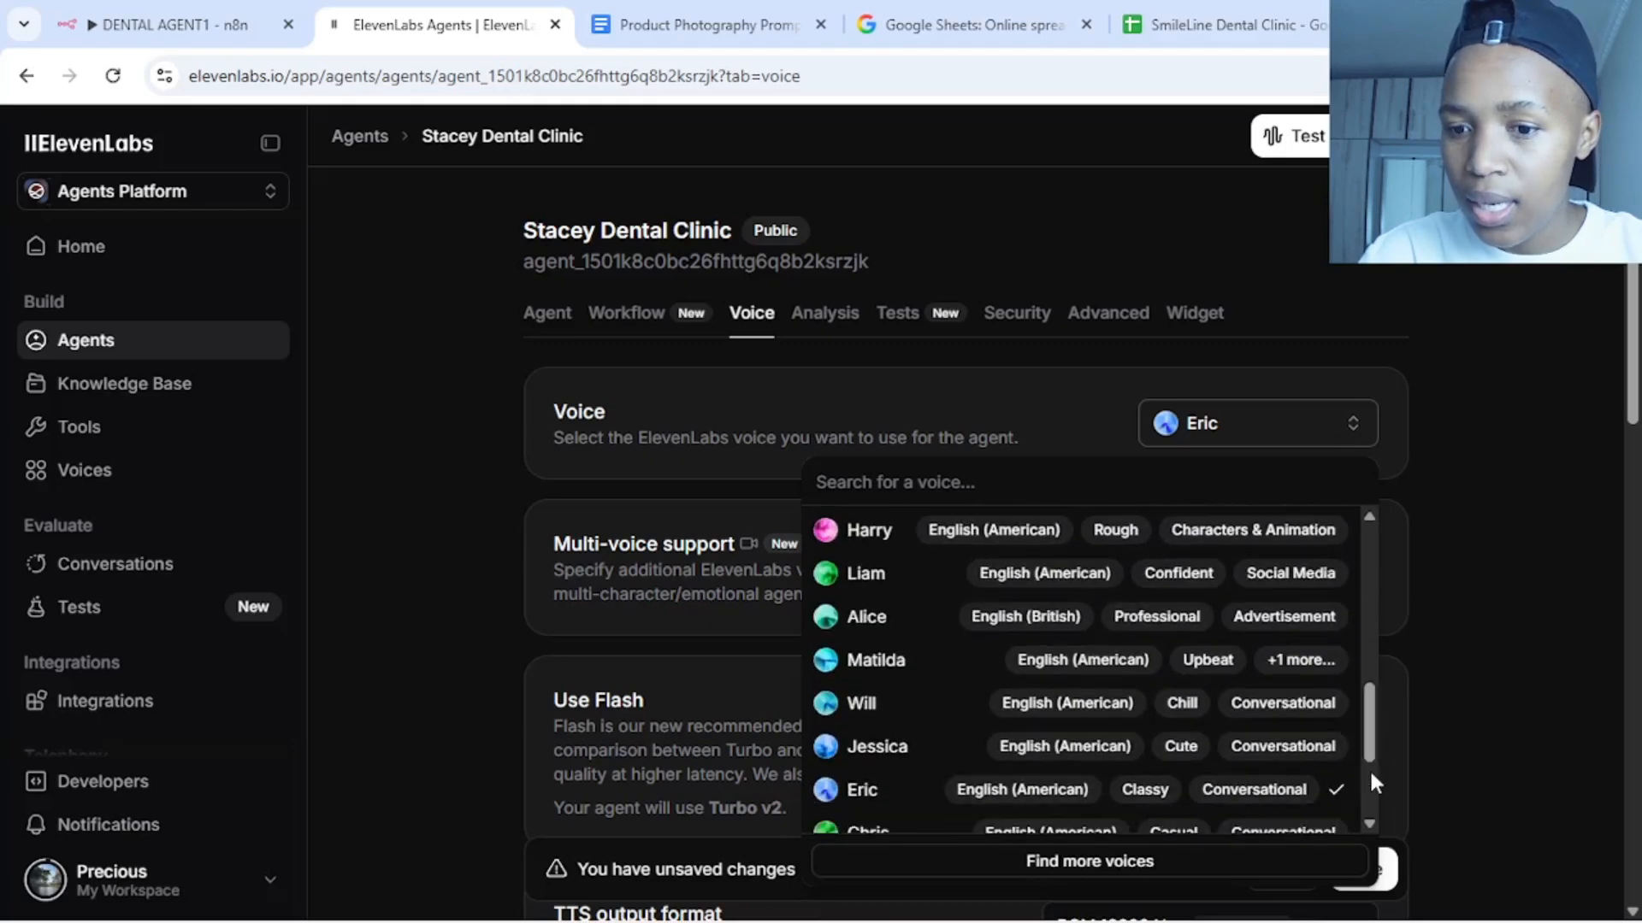
mouse_move(821, 795)
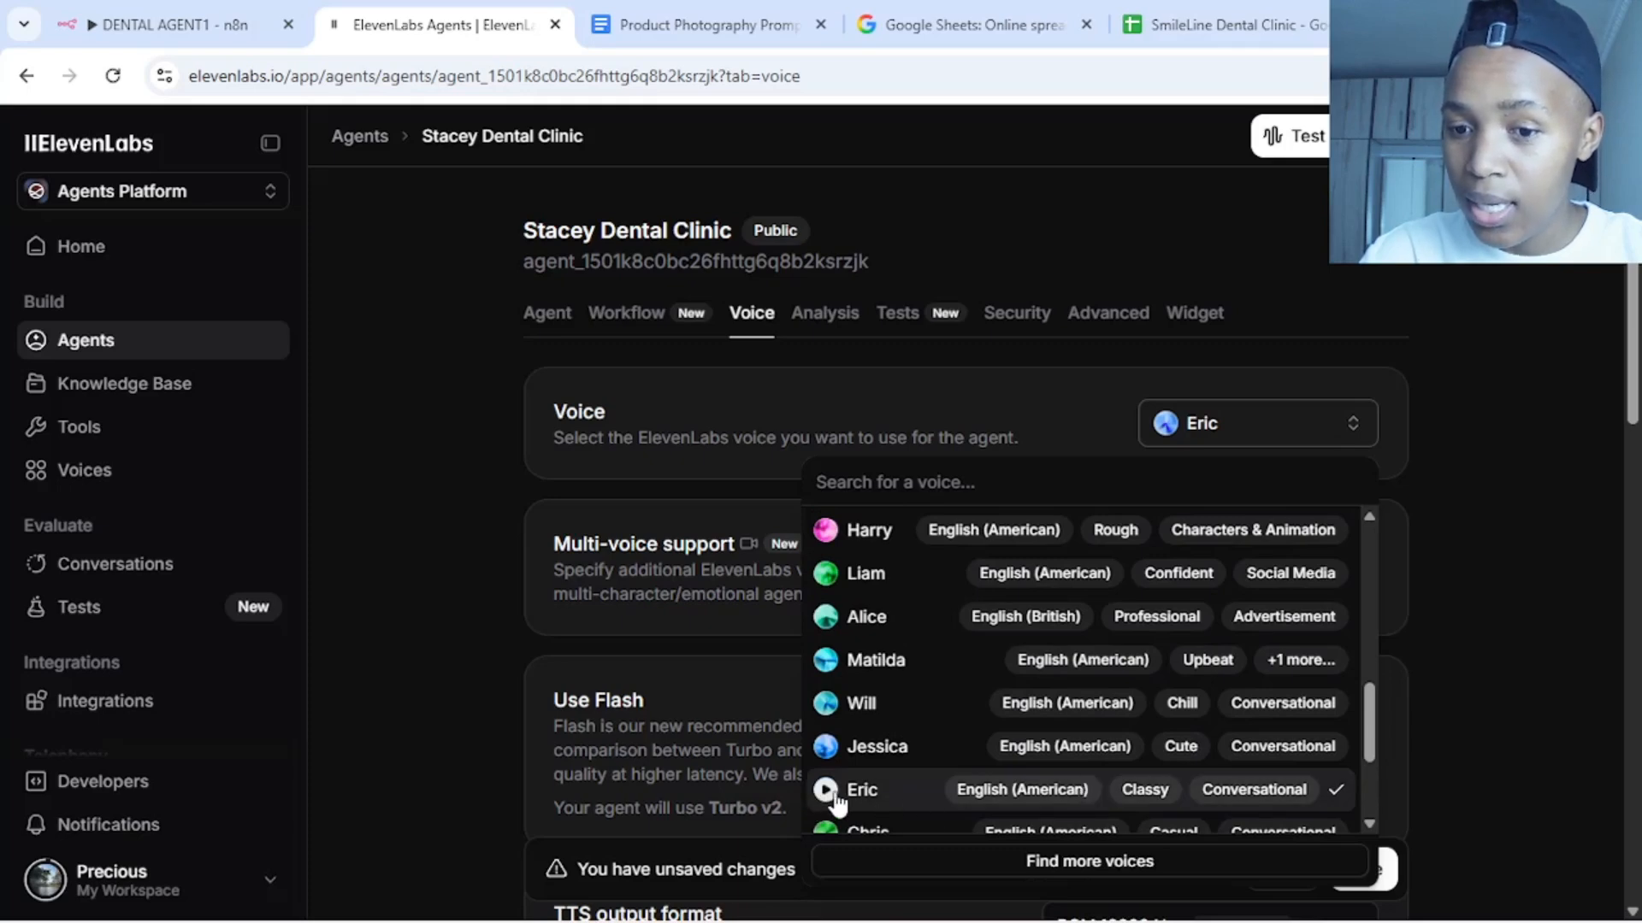
left_click(829, 792)
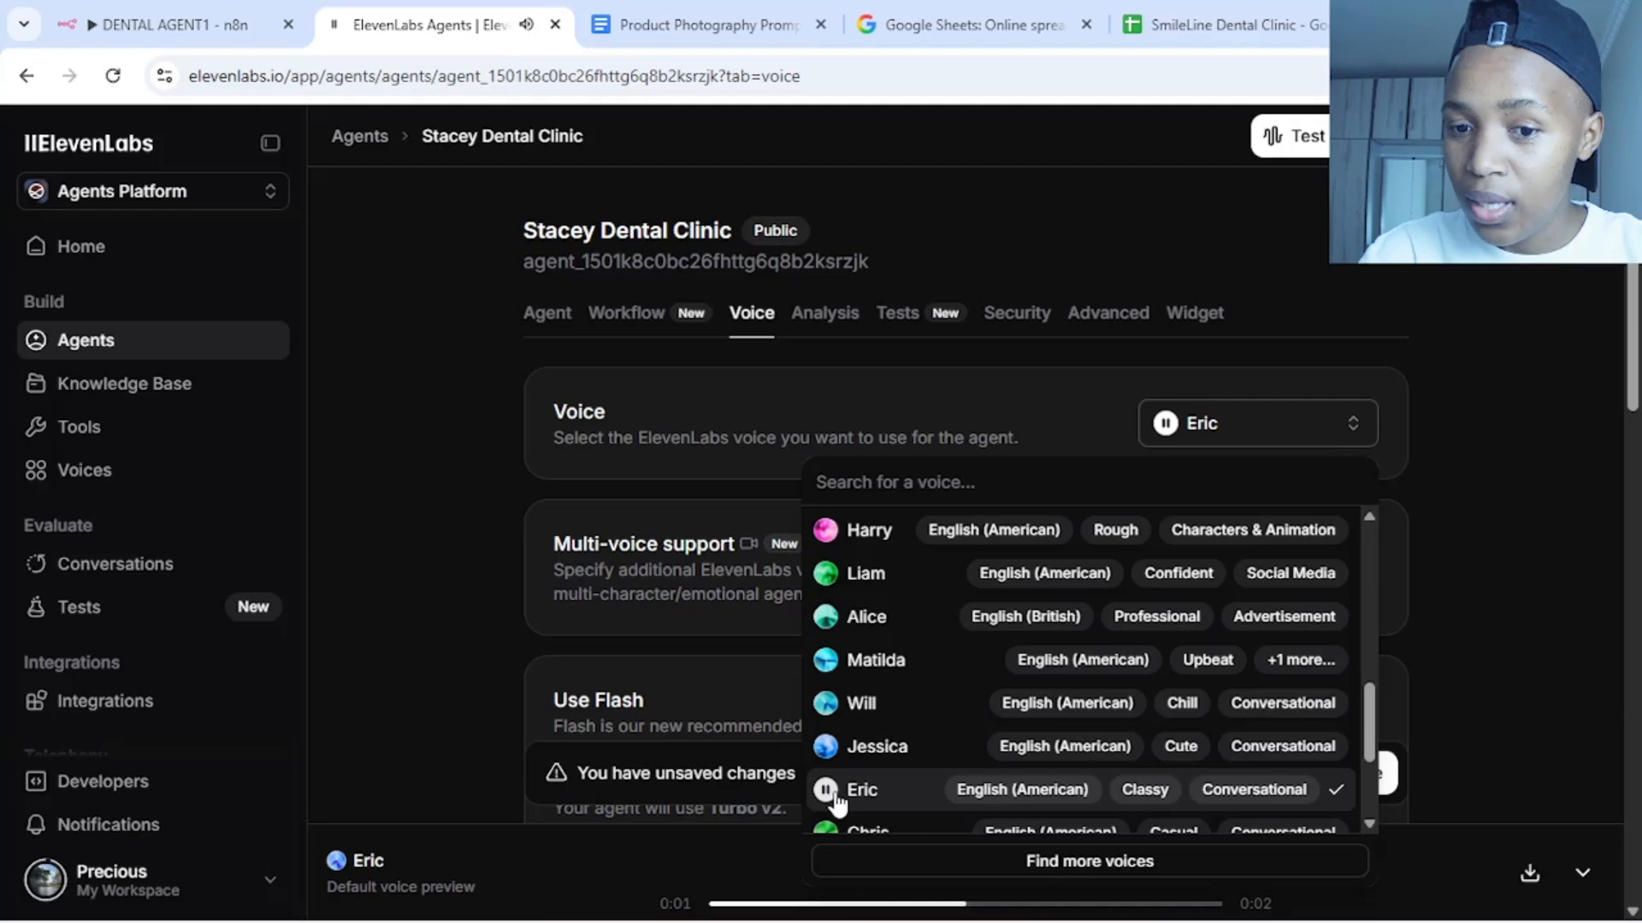
left_click(868, 797)
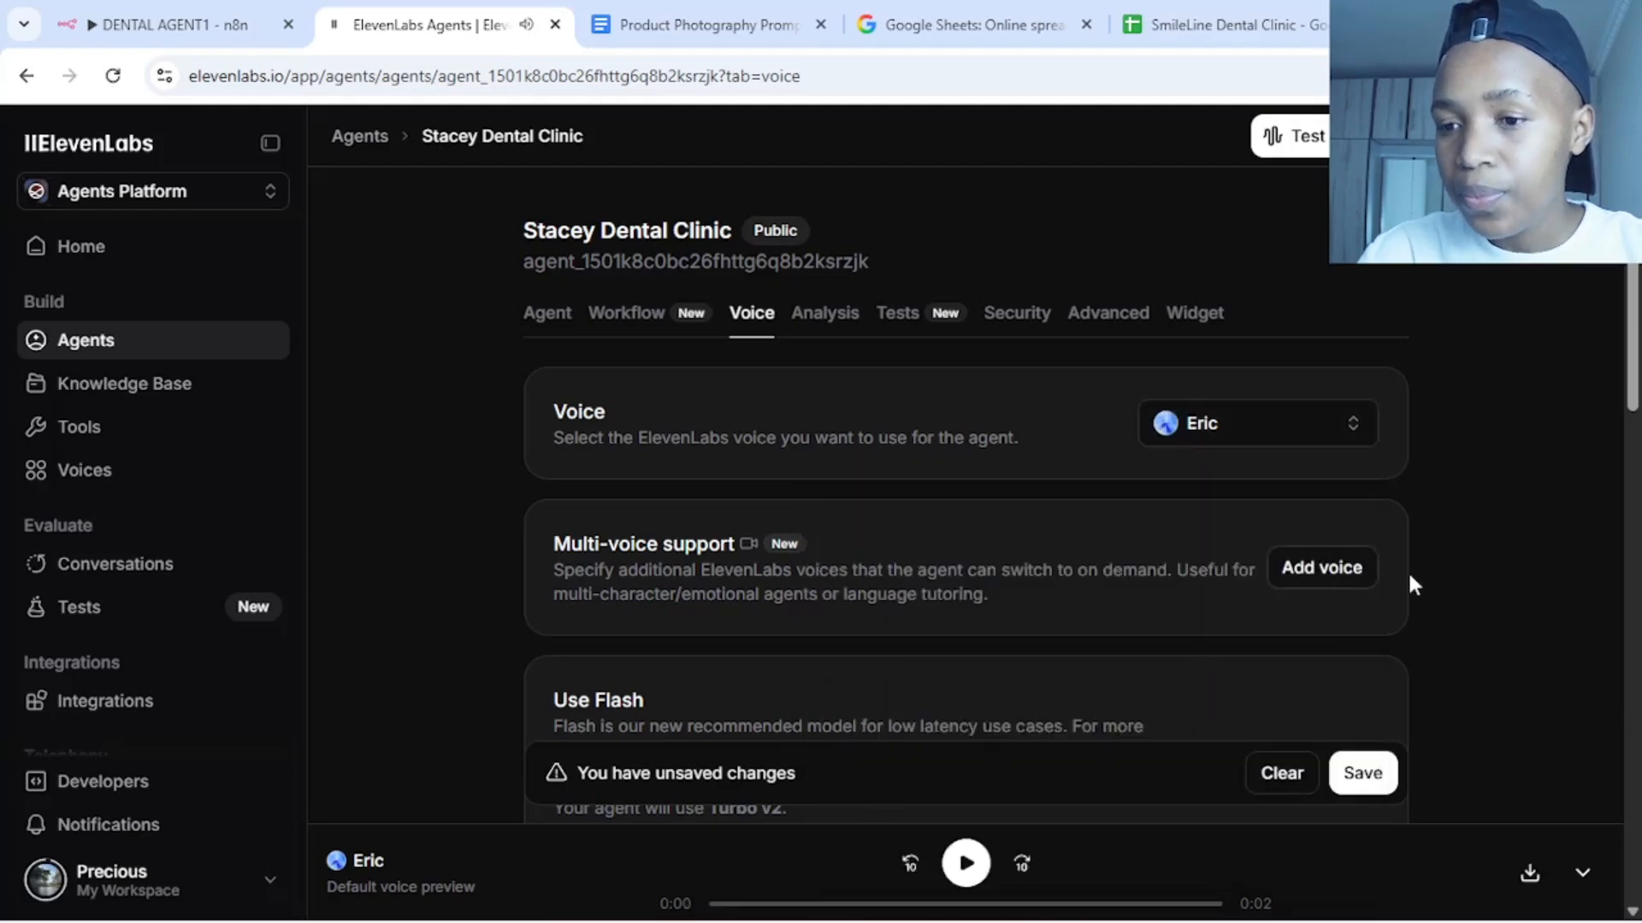
left_click(1356, 783)
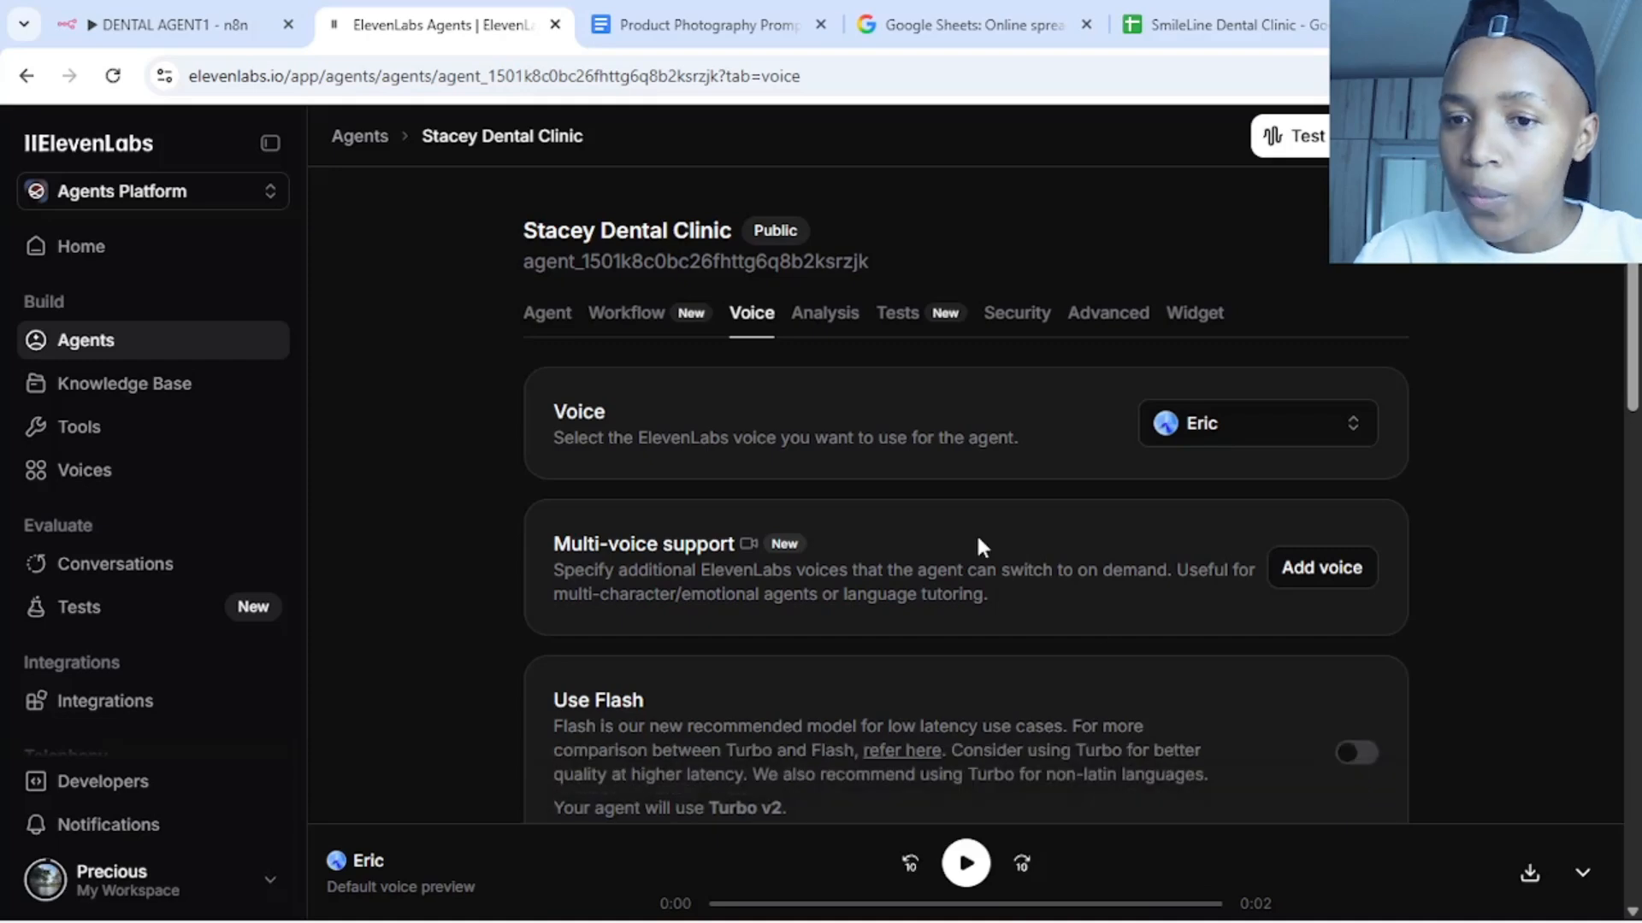
Set the agent's maximum conversation duration to 300 seconds, after a look at its analysis options
left_click(834, 326)
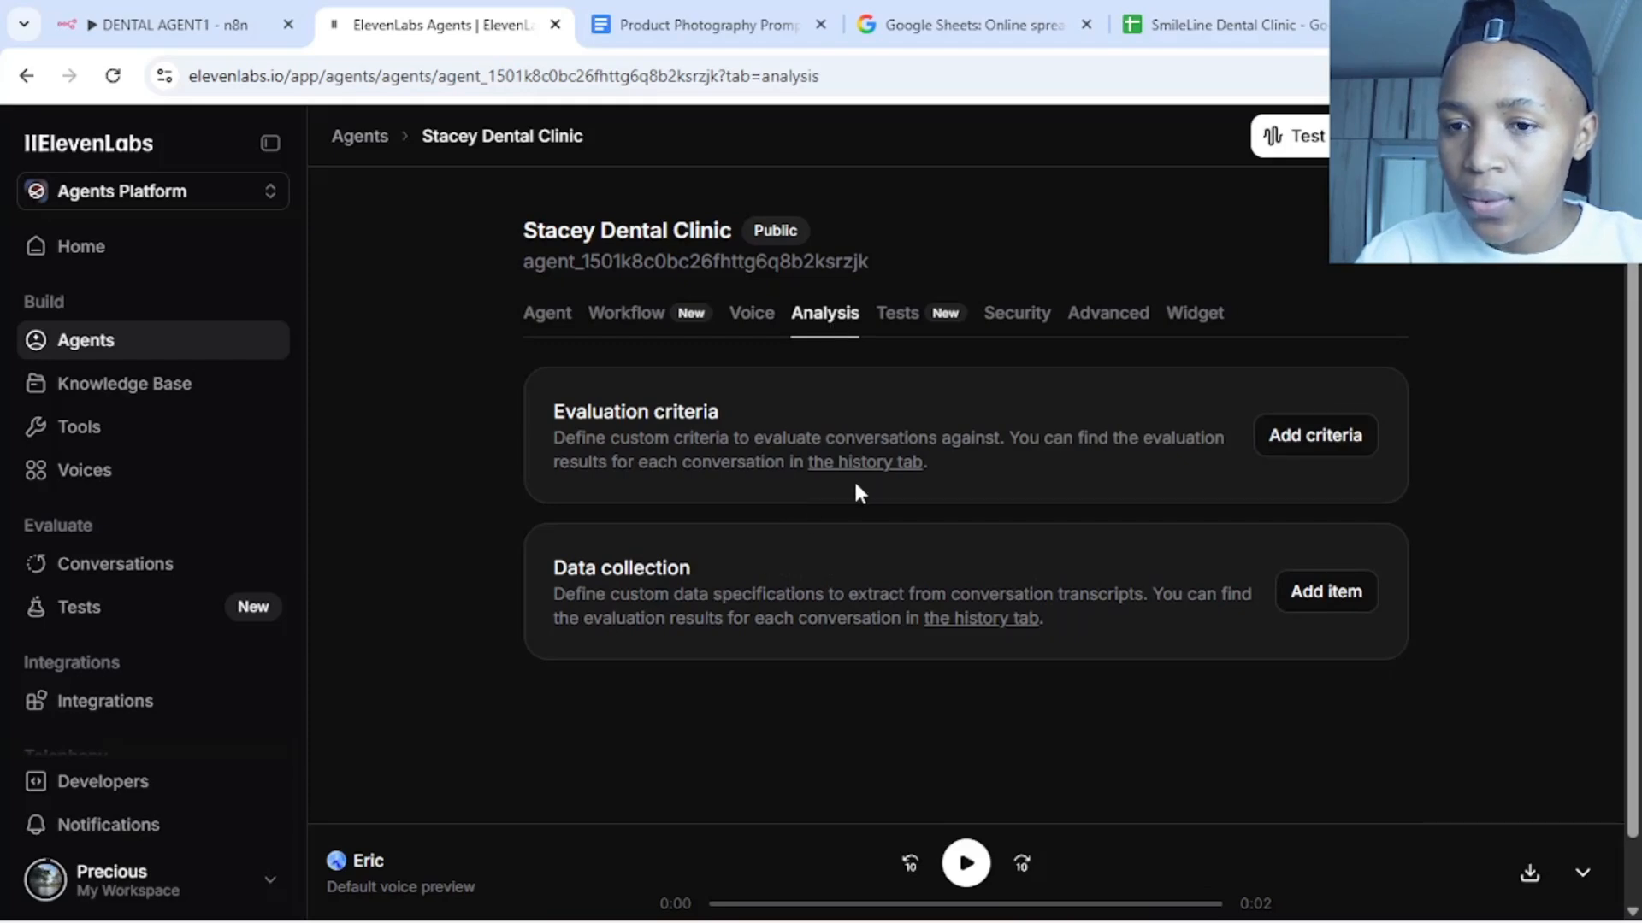
mouse_move(1010, 322)
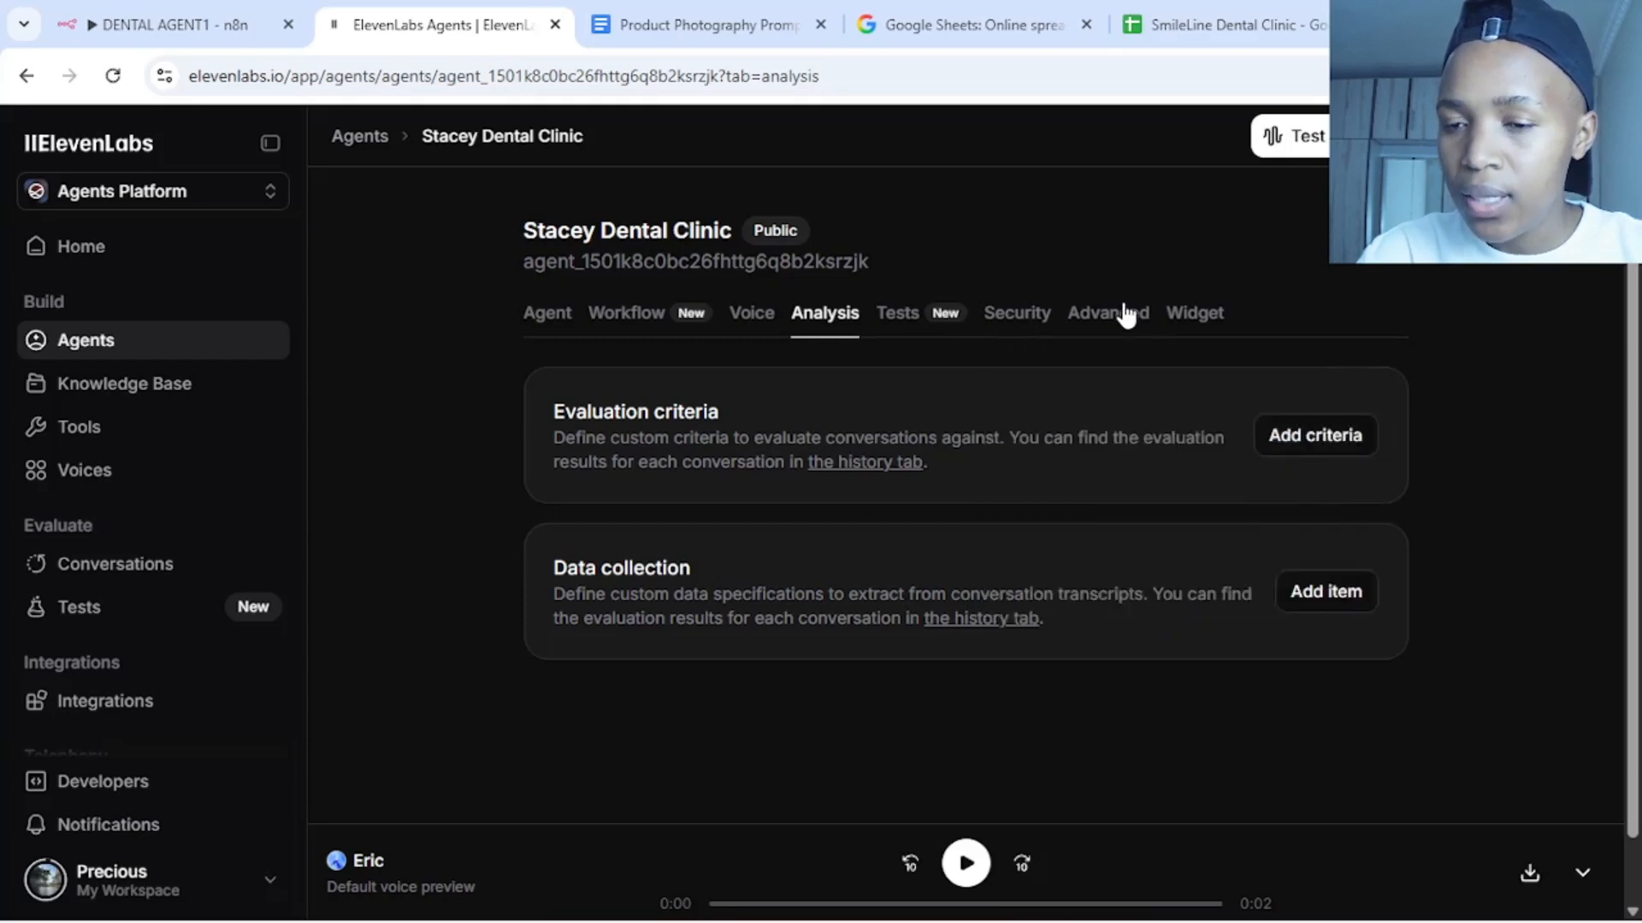
left_click(1112, 318)
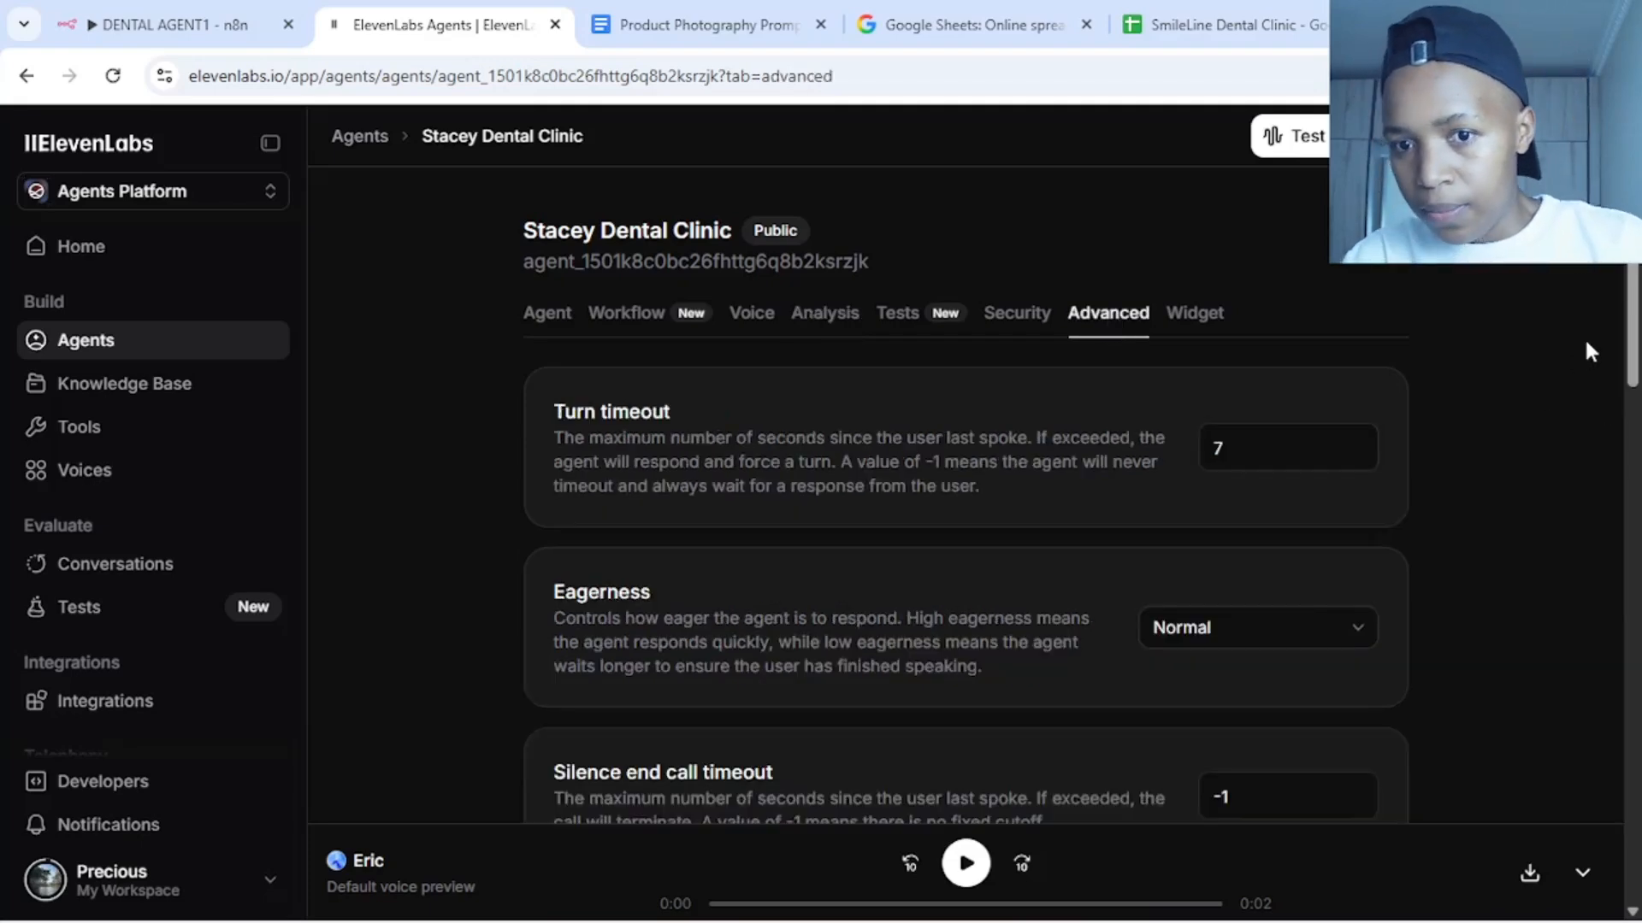
scroll(1637, 335, "down", 1)
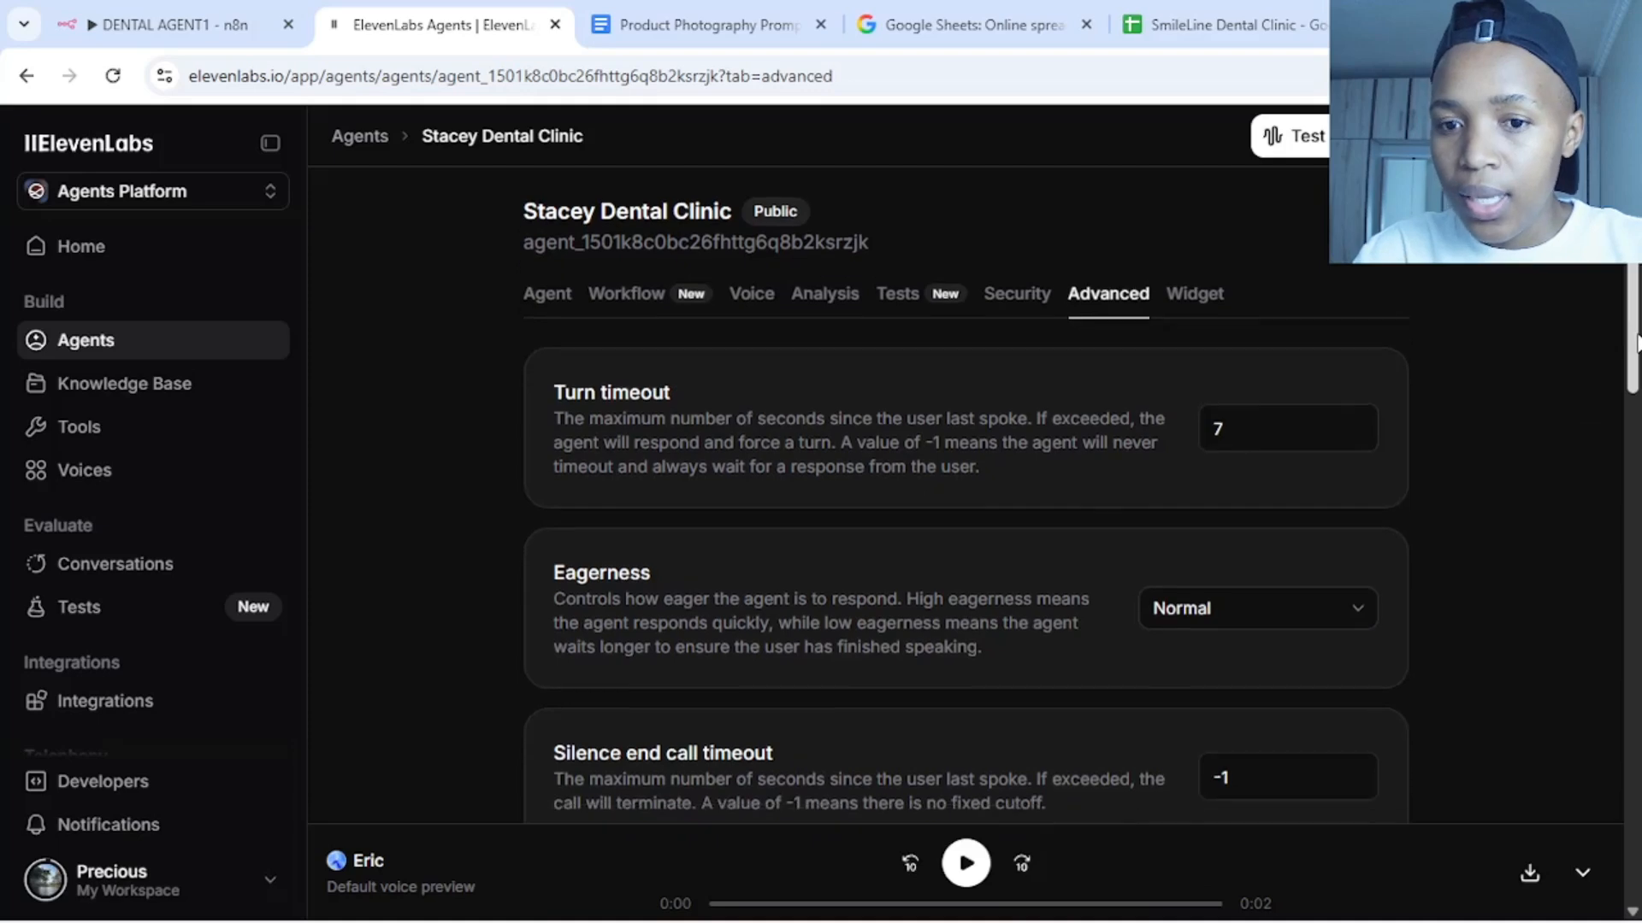
left_click_drag(1640, 352, 1639, 468)
left_click(1286, 550)
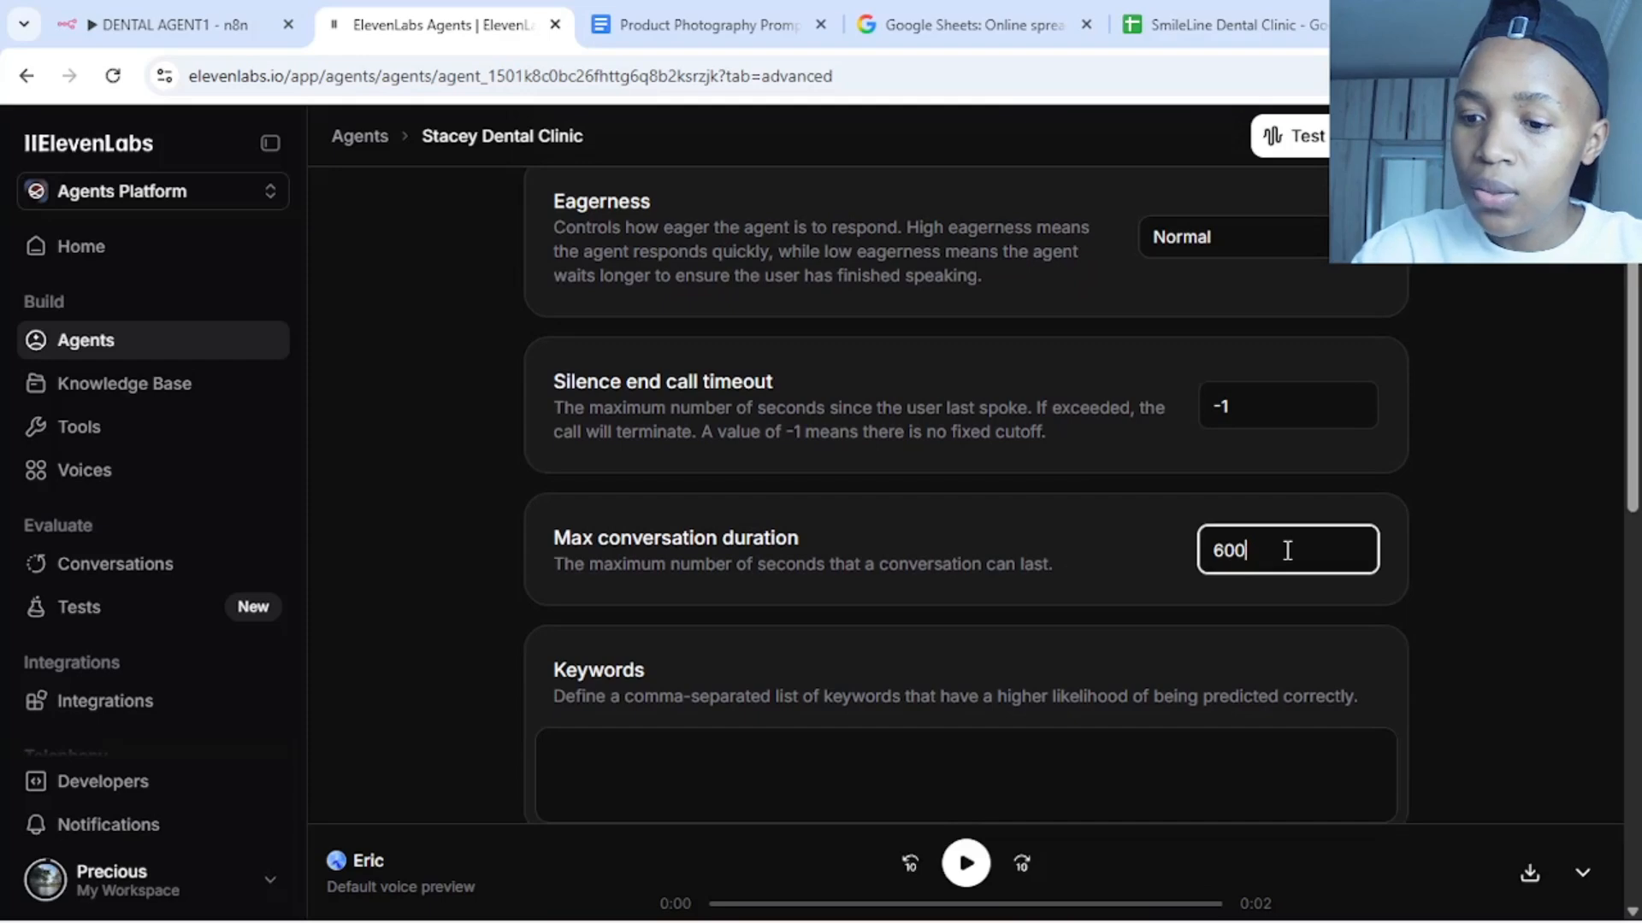
key("BackSpace")
key("BackSpace")
key("BackSpace")
type("3")
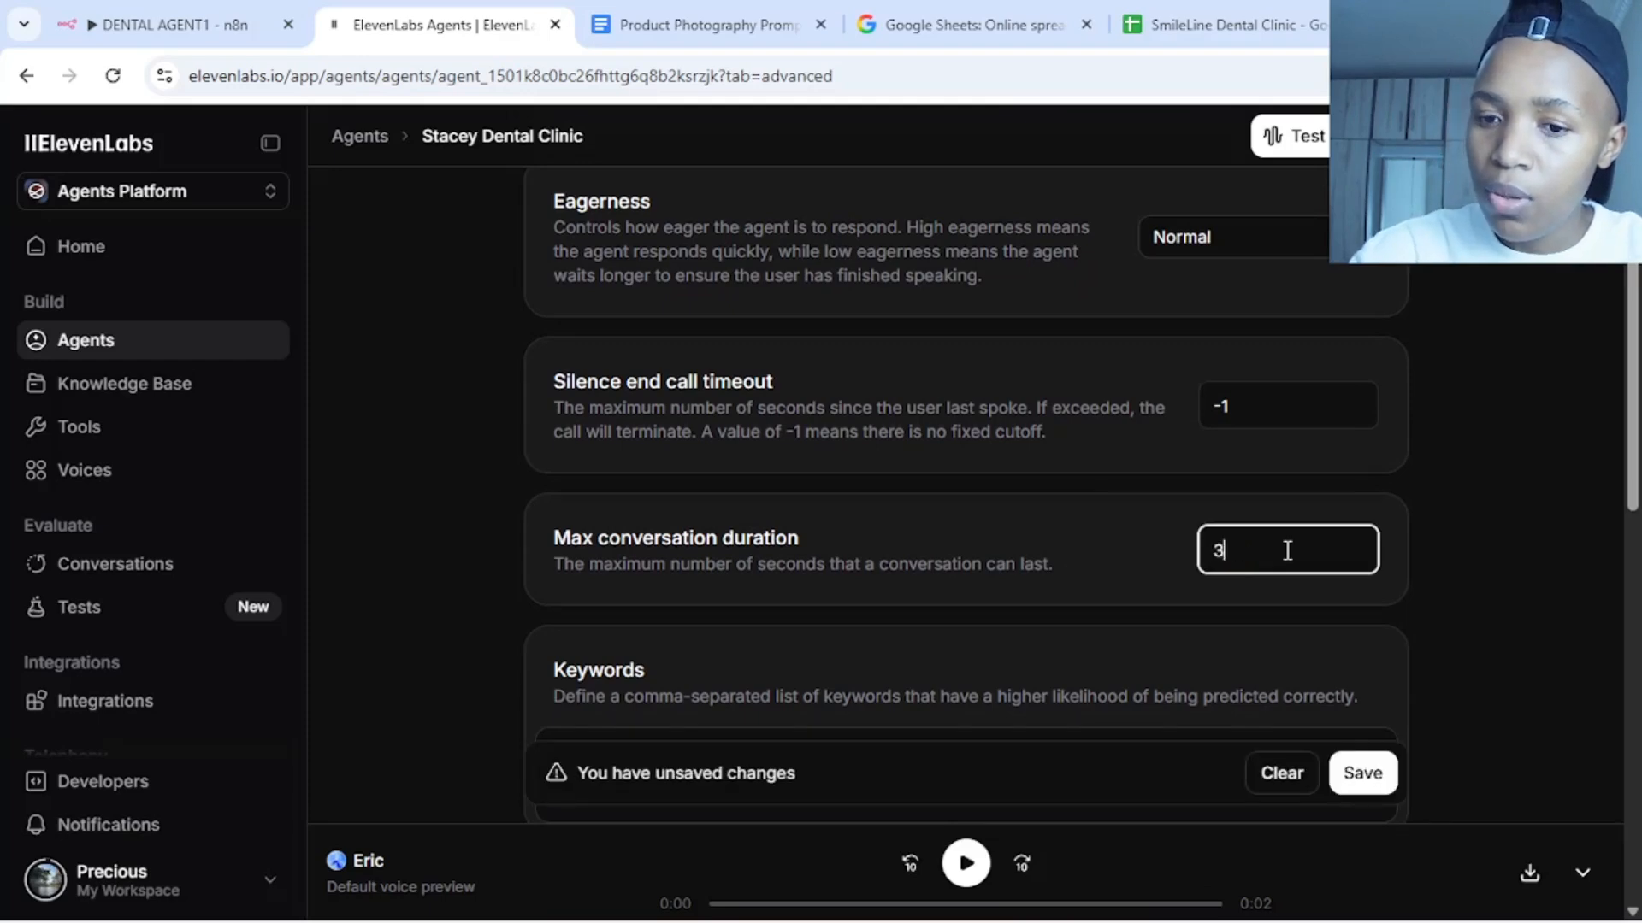
type("00")
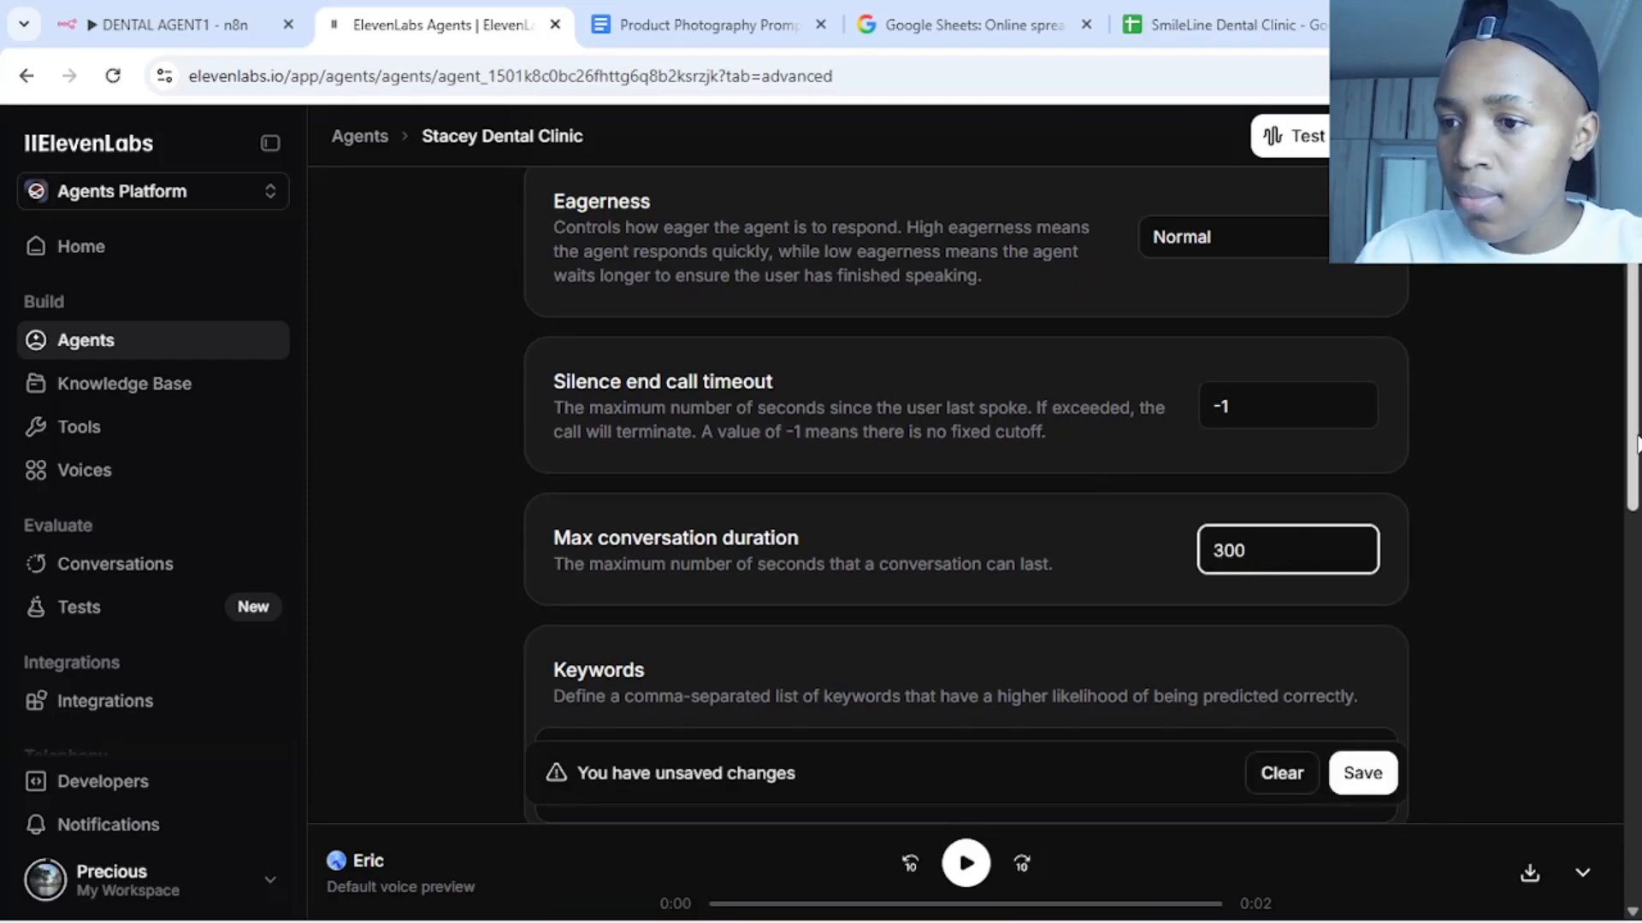
Review the remaining advanced settings, including the user input audio formats, client events and privacy options, without changing them
left_click_drag(1637, 443, 1637, 621)
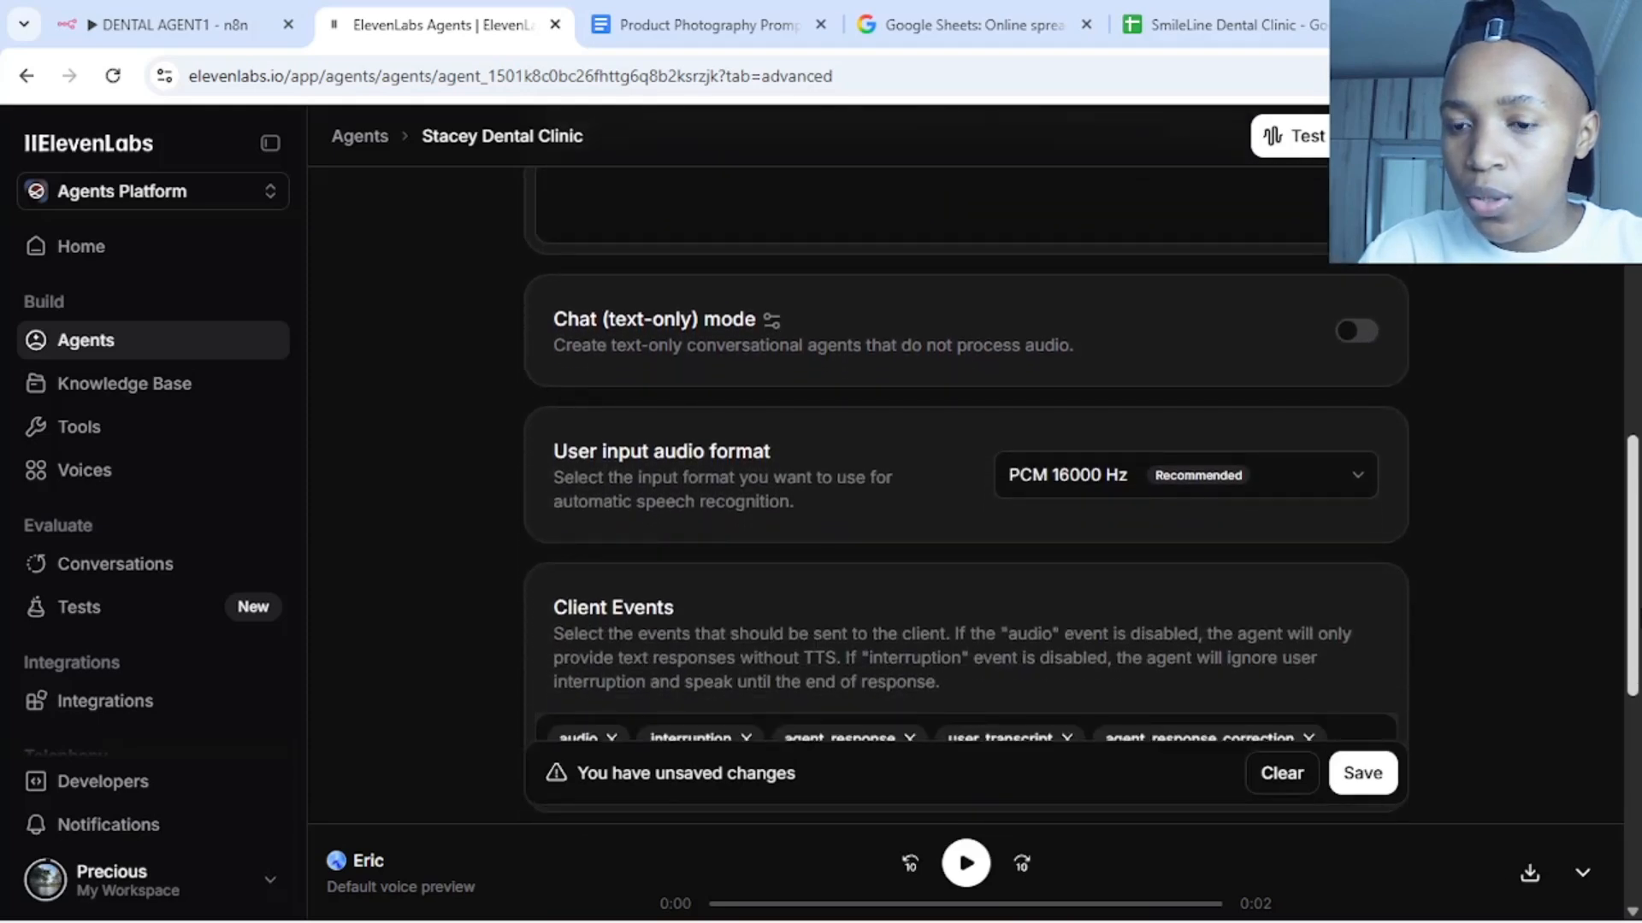
left_click(1359, 484)
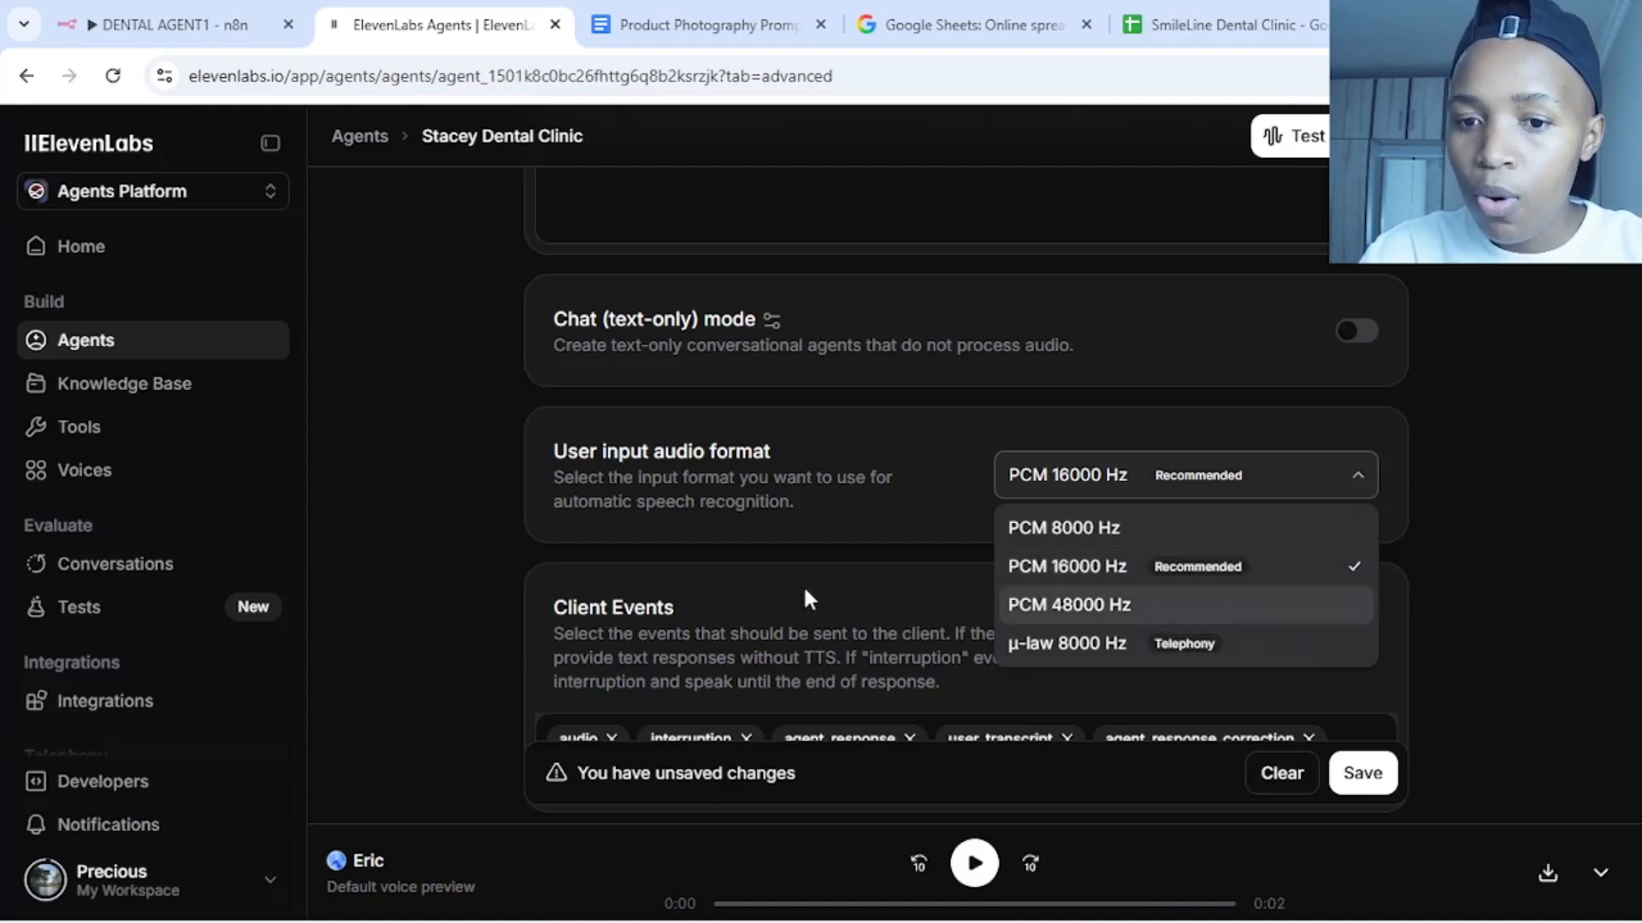
left_click(353, 606)
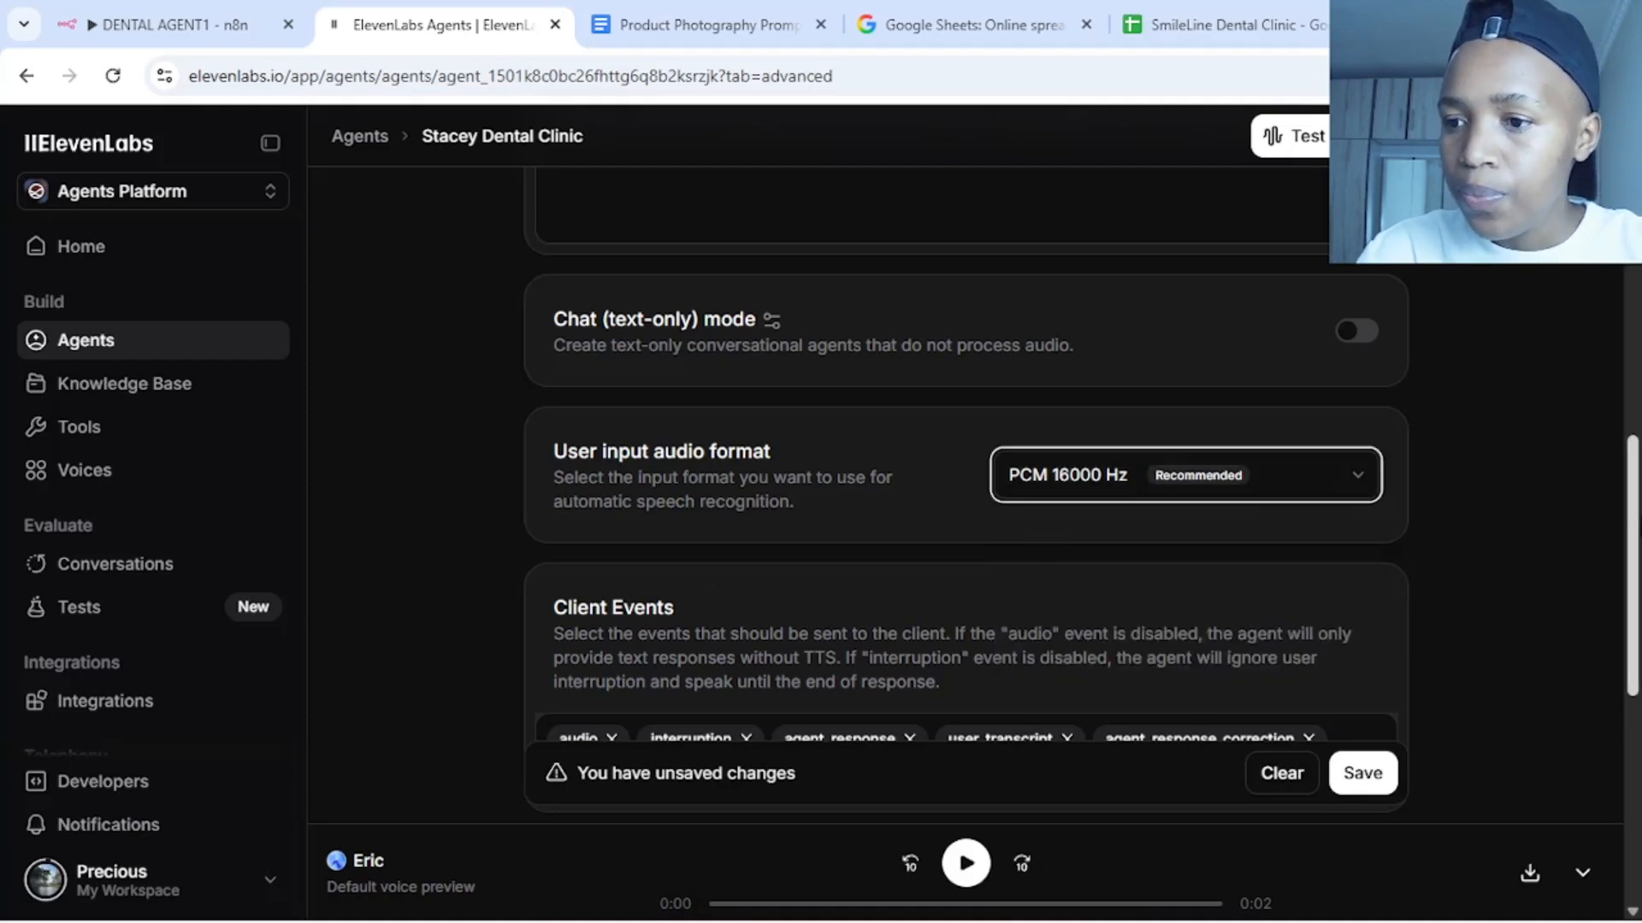
scroll(966, 496, "down", 3)
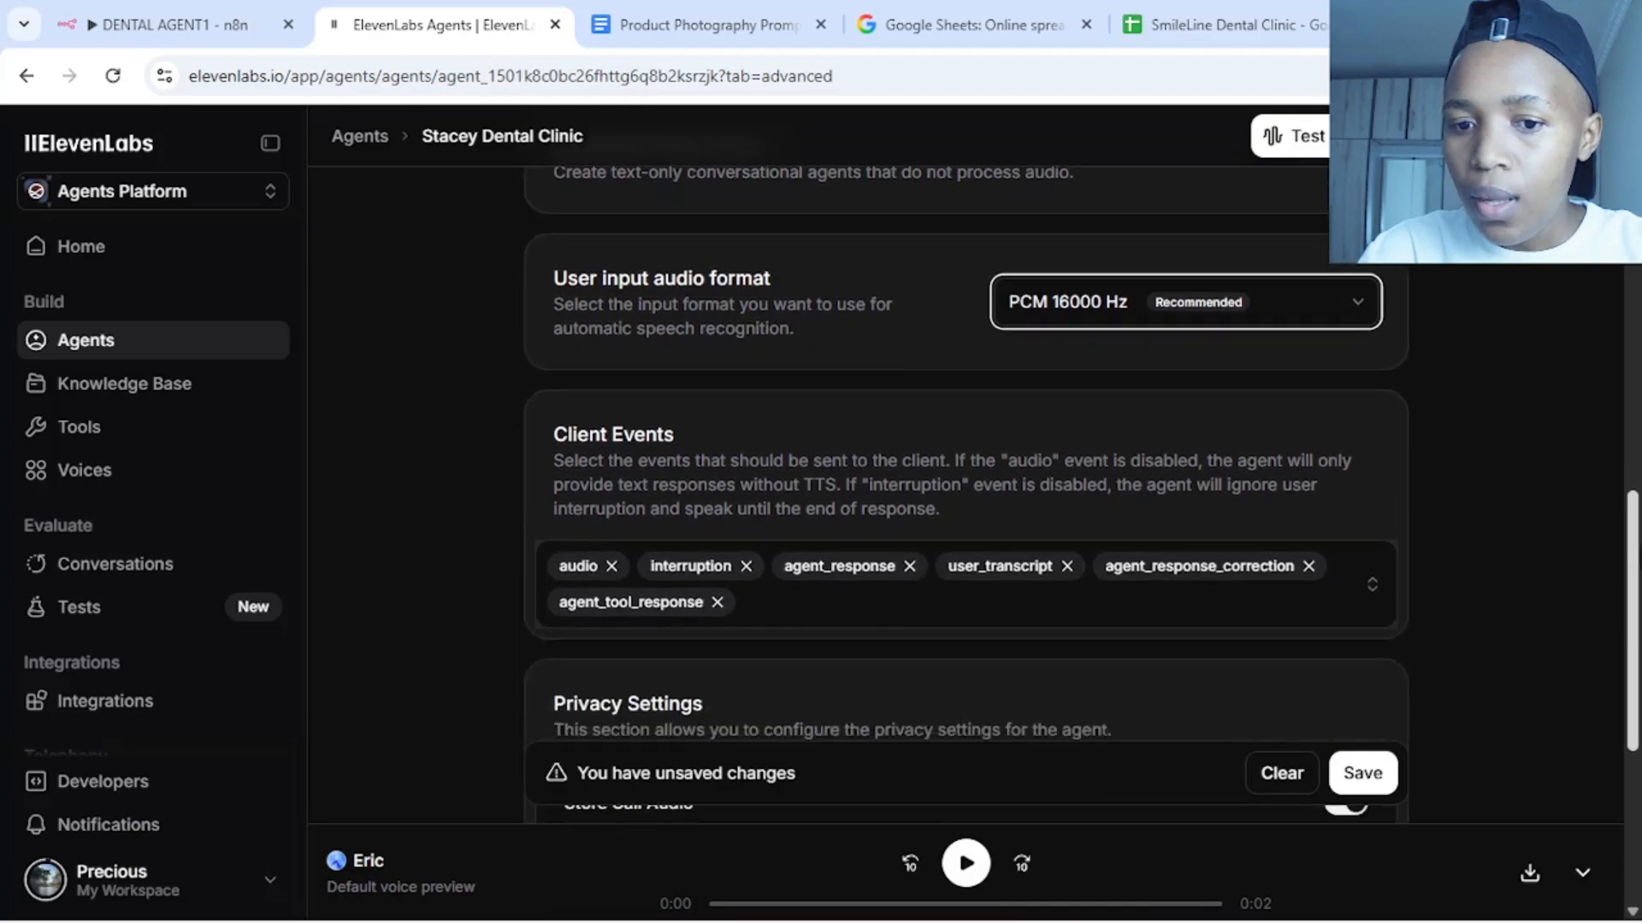
scroll(967, 496, "down", 3)
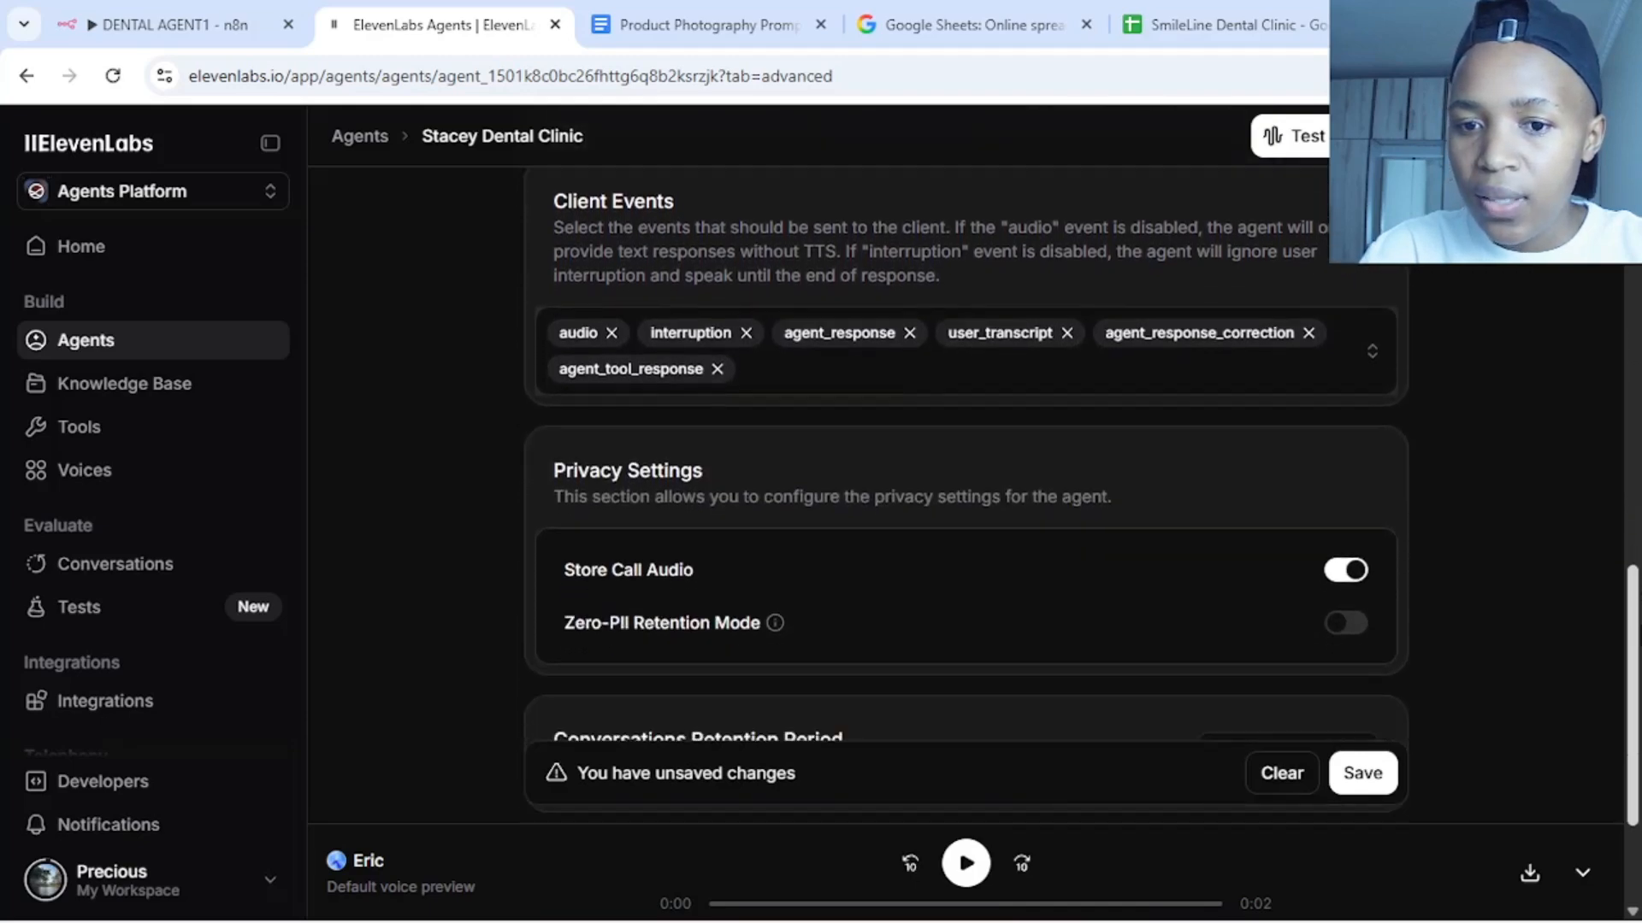
scroll(967, 496, "down", 3)
scroll(1605, 377, "up", 15)
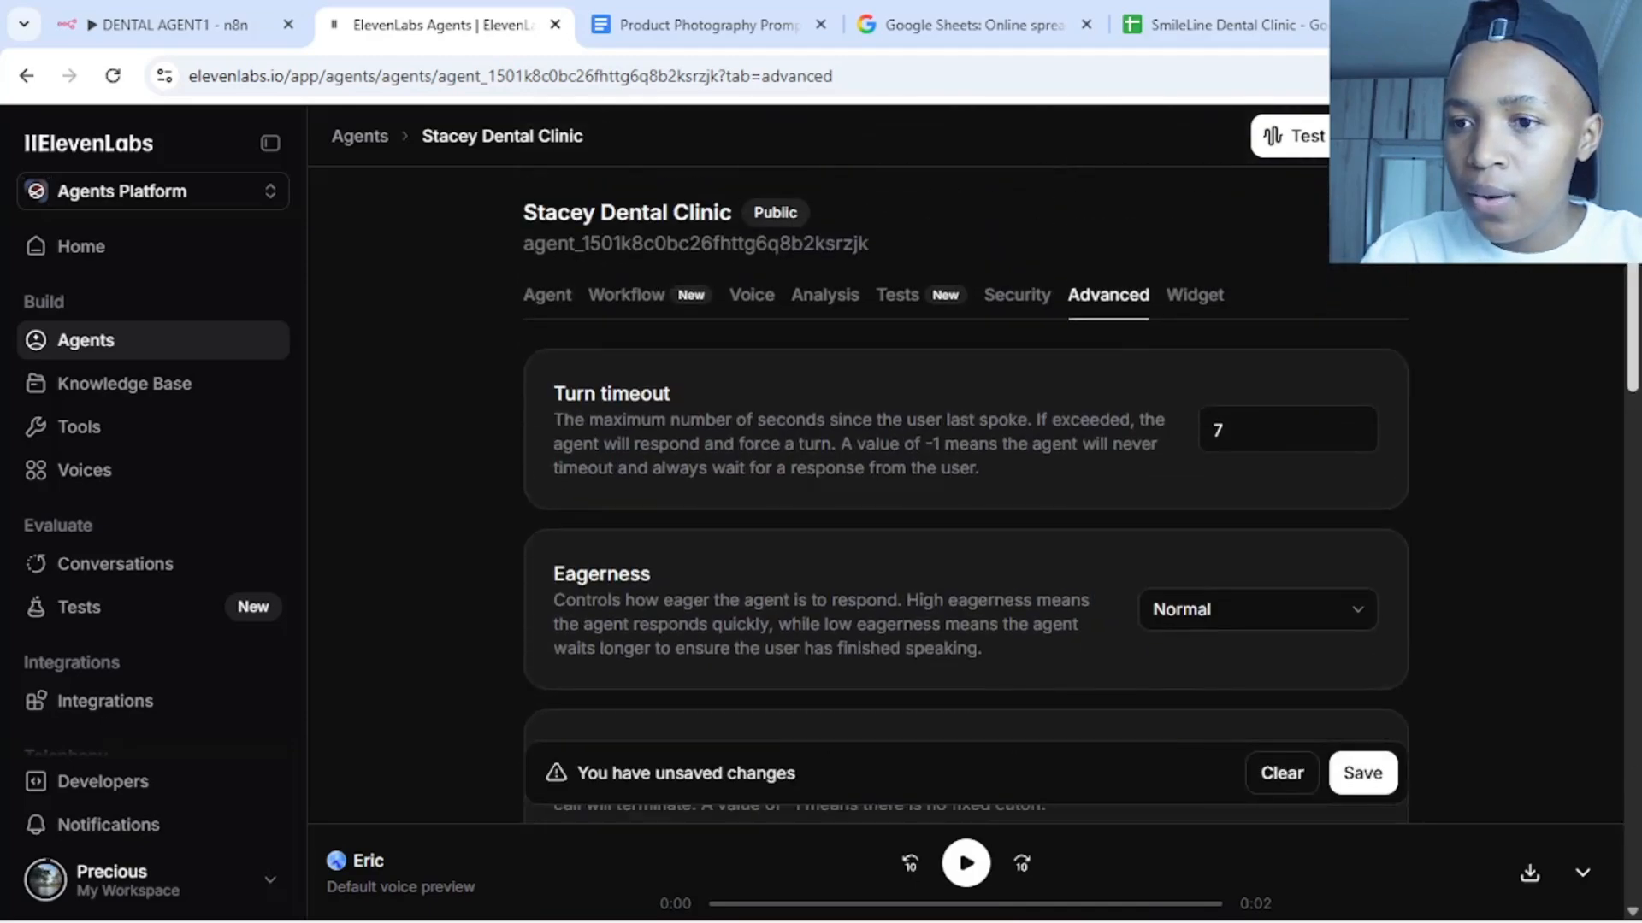
scroll(1344, 269, "up", 1)
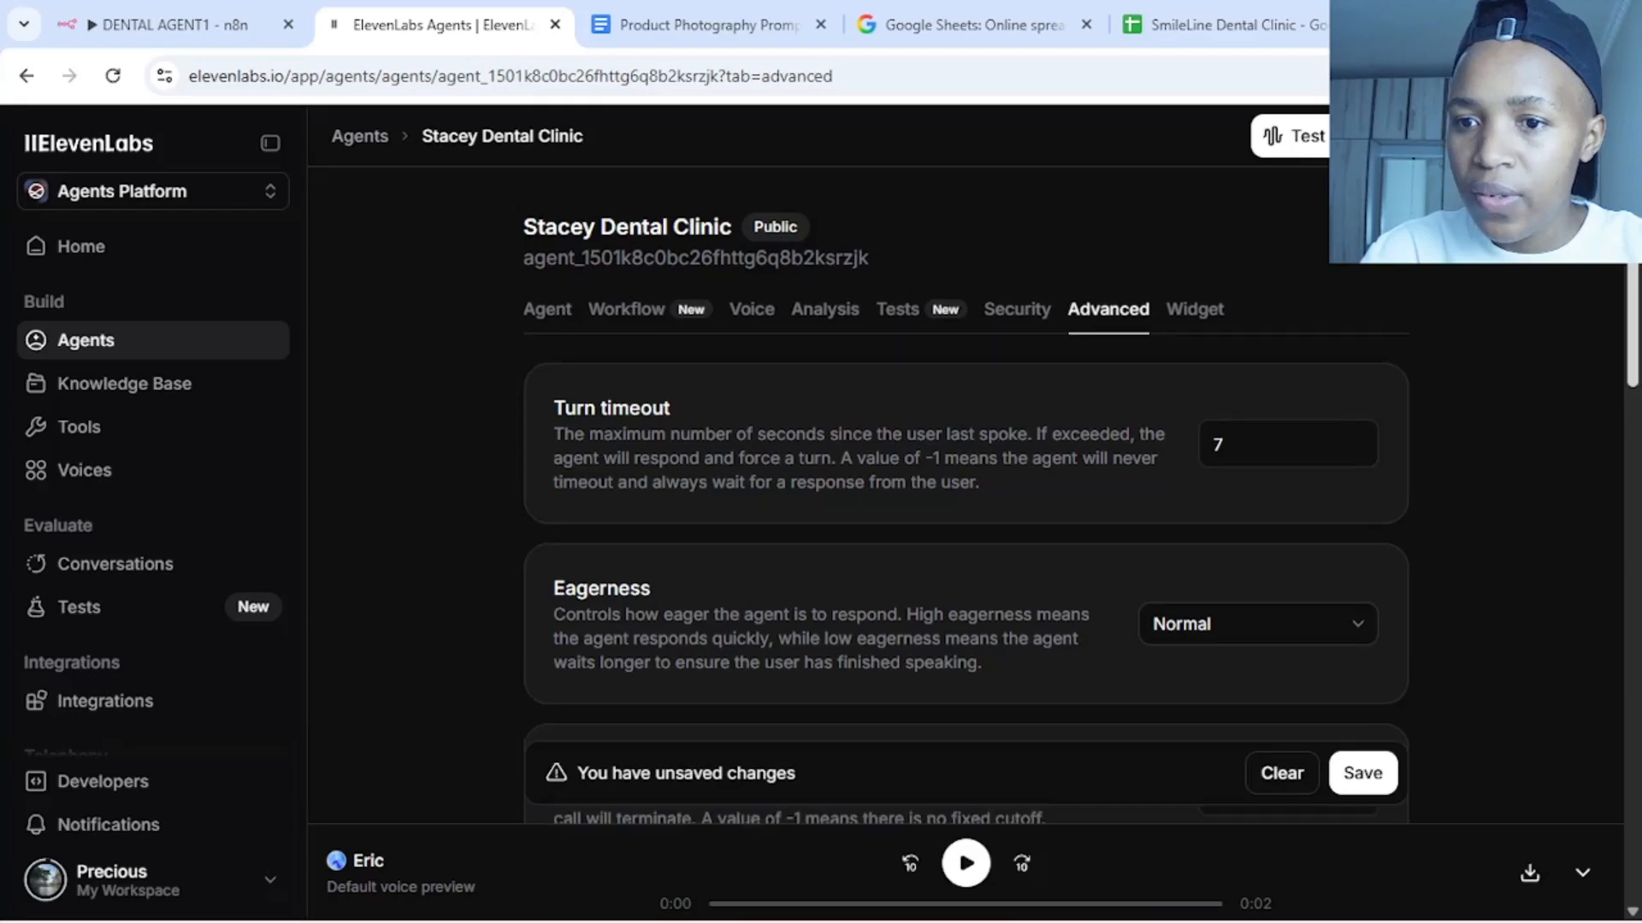
Examine the website widget's embed code, feedback collection, appearance, avatar and theme settings
left_click(1204, 316)
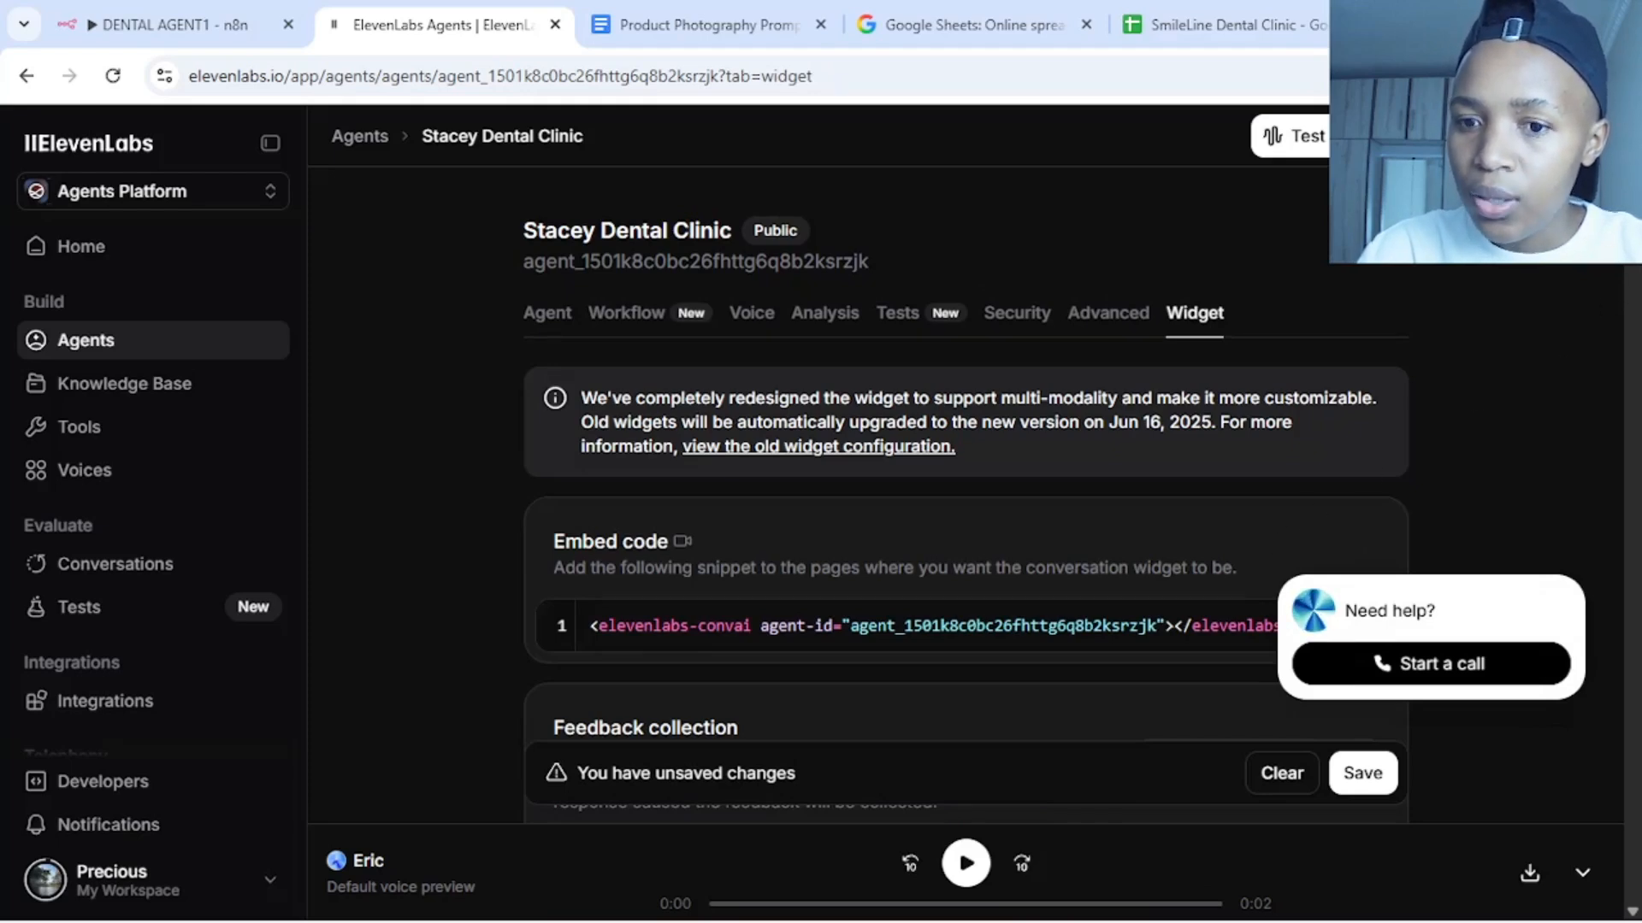
scroll(1635, 366, "down", 2)
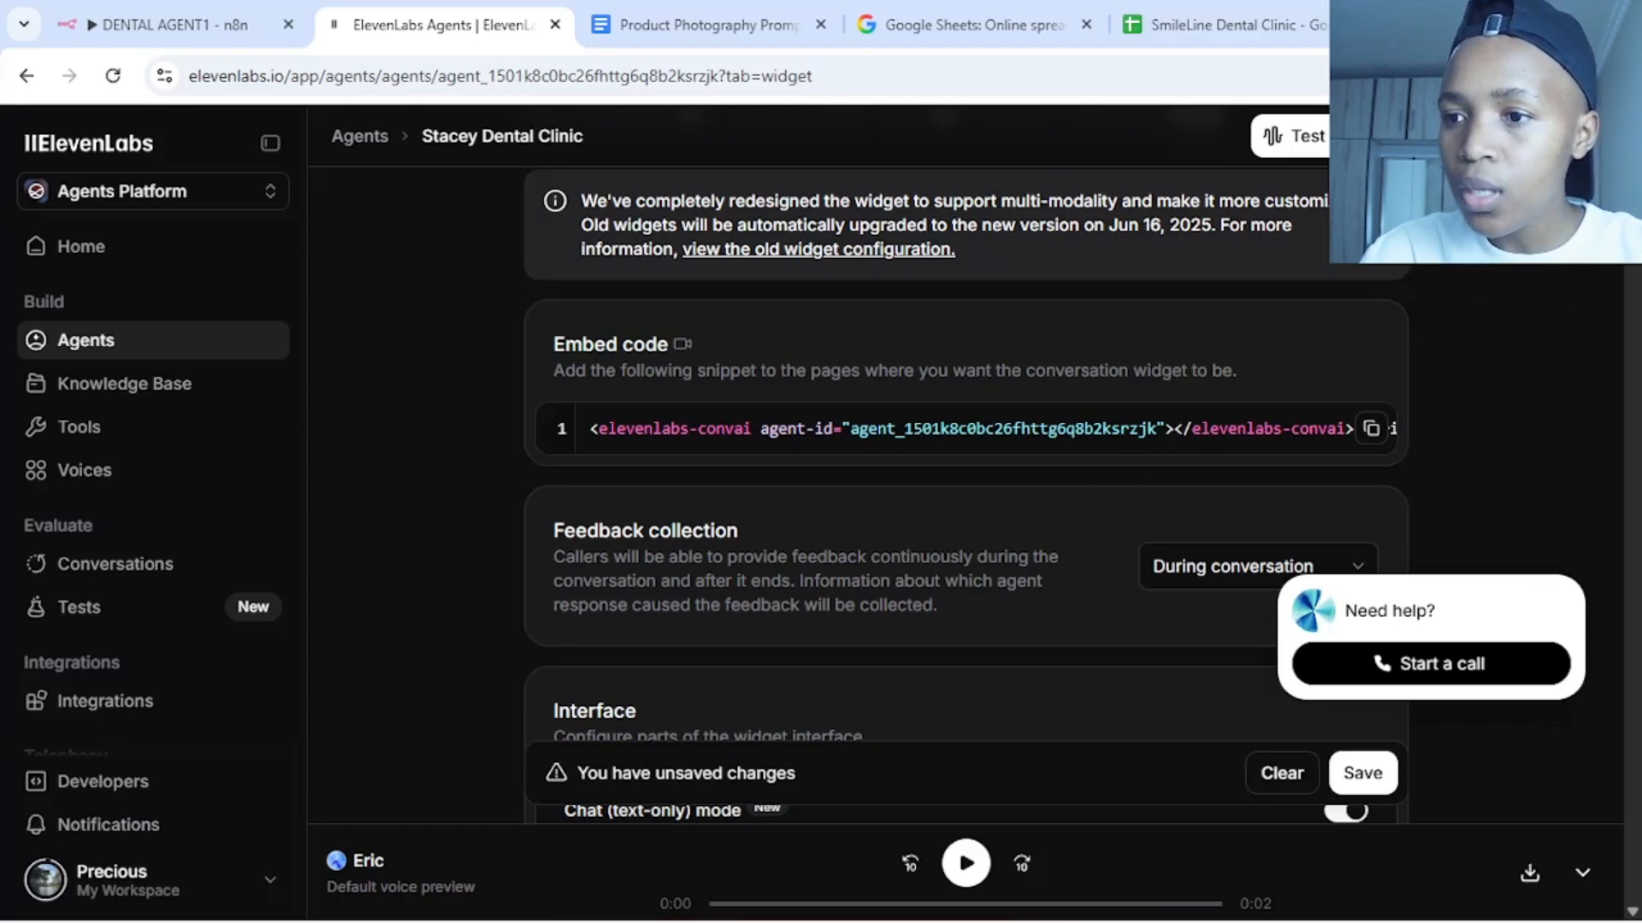
left_click_drag(1633, 238, 1637, 357)
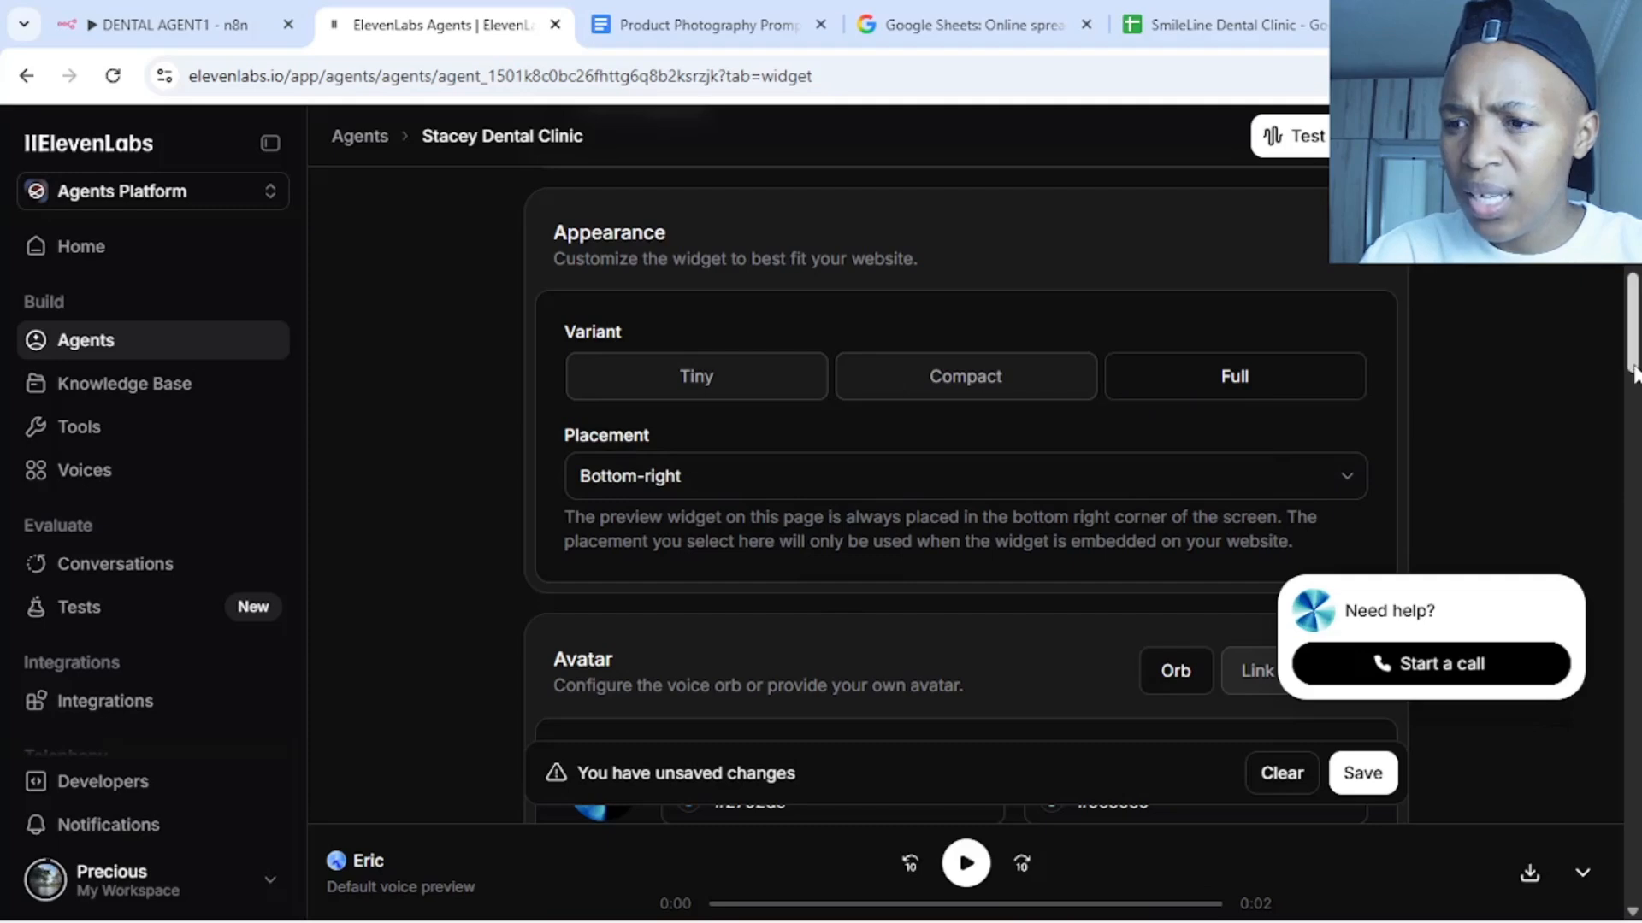
scroll(1635, 368, "down", 4)
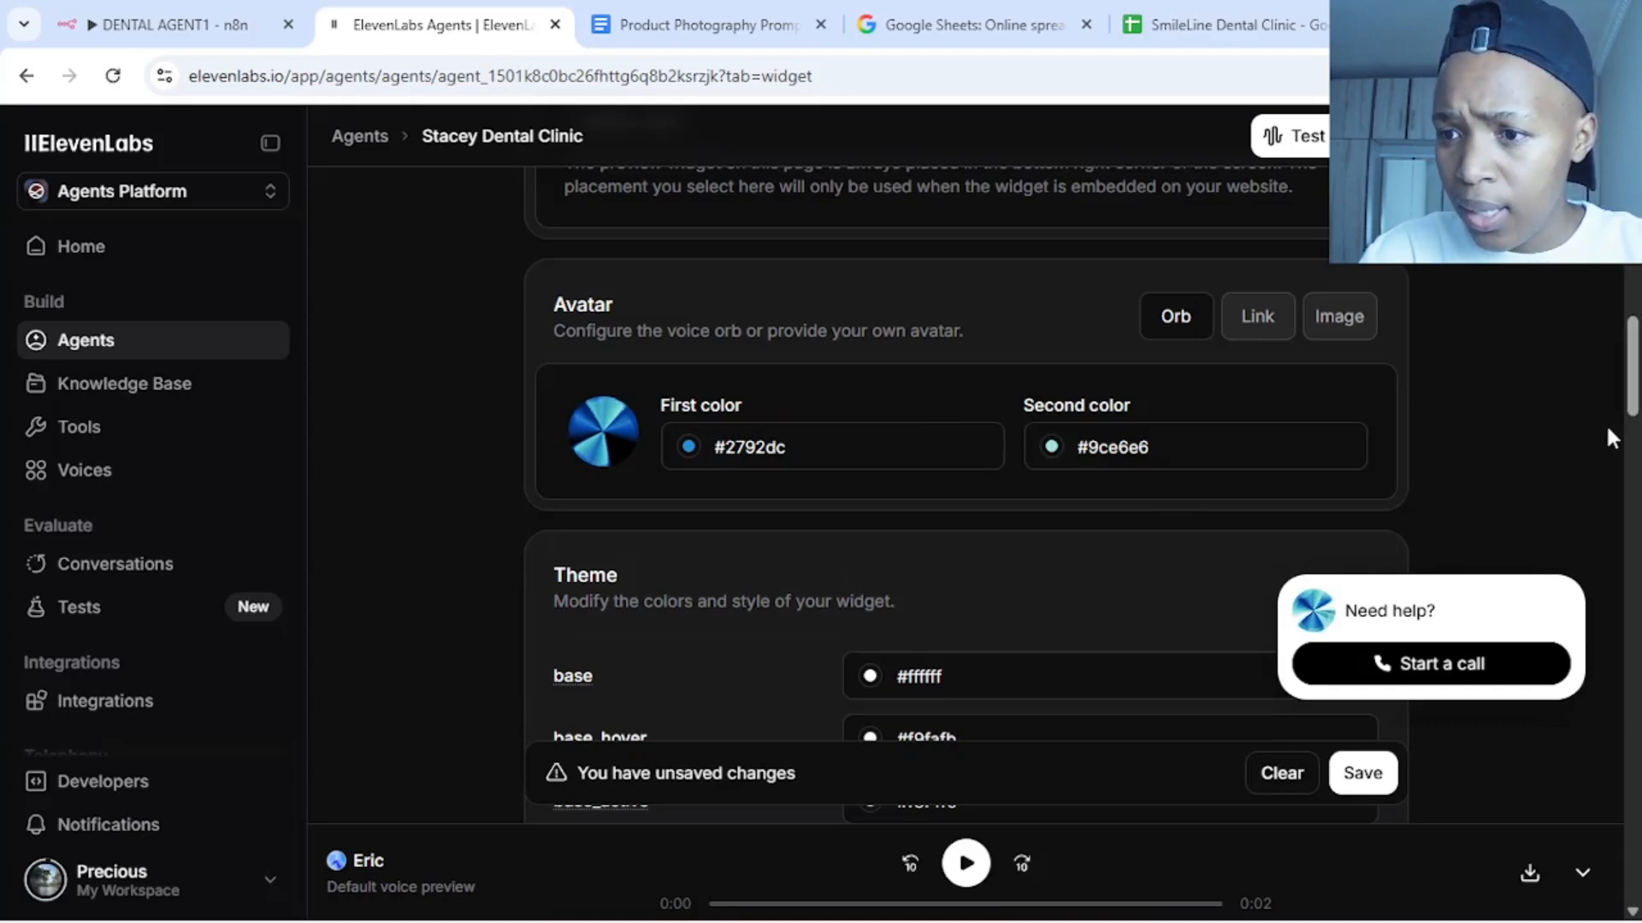
Review the widget's theme colours, text fields and terms and conditions, and save the agent's pending changes
left_click_drag(1633, 384, 1634, 427)
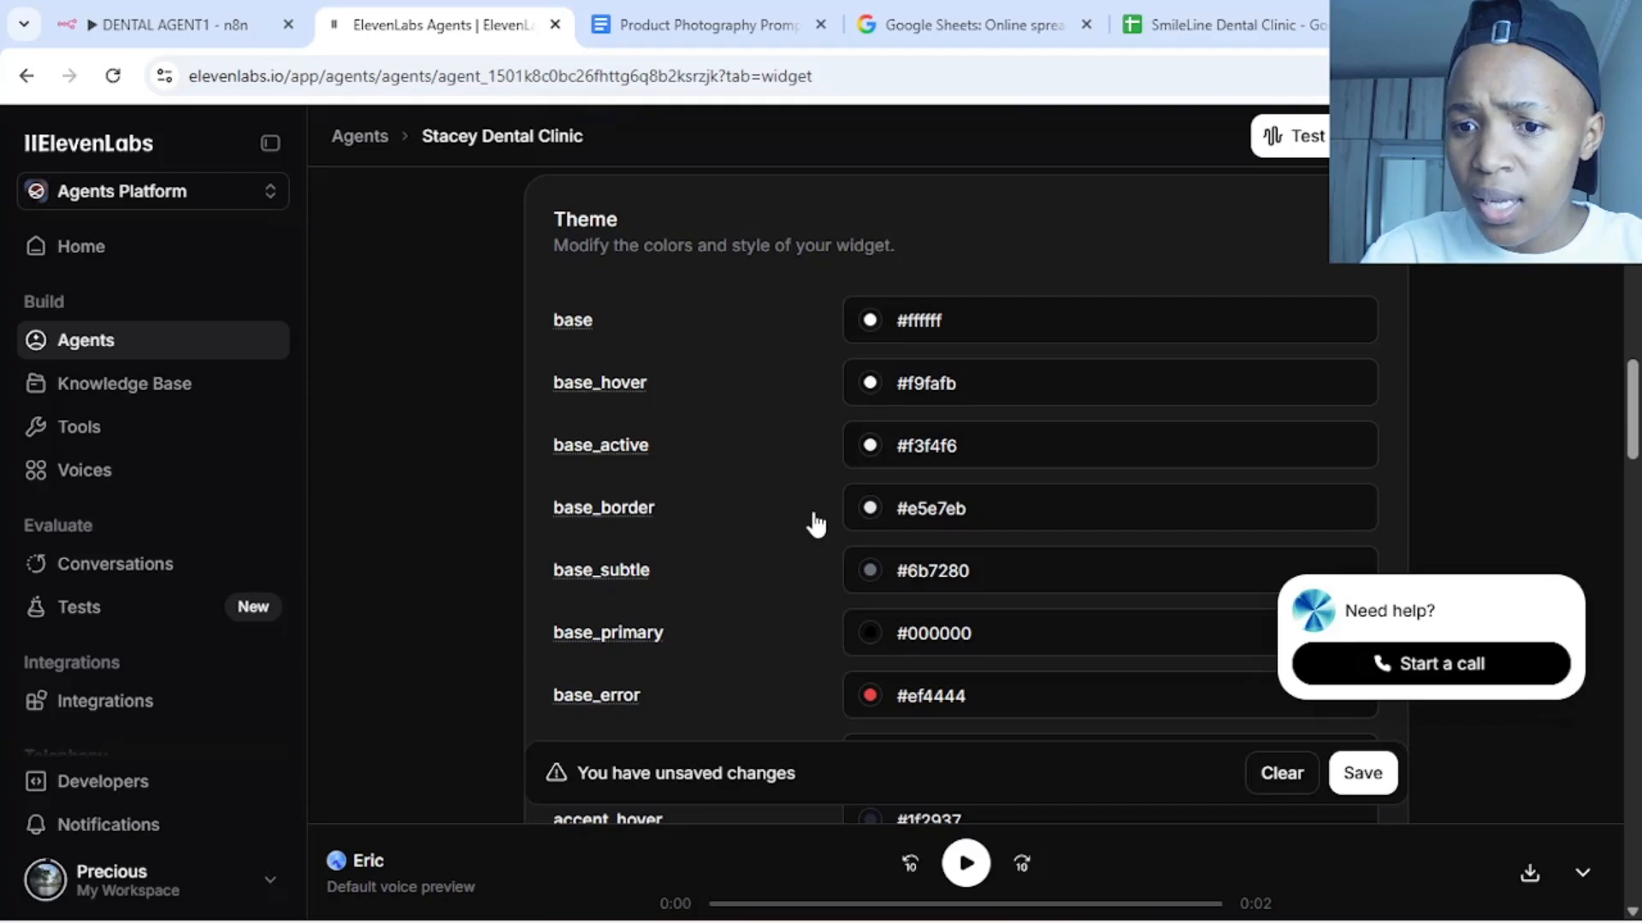
mouse_move(813, 524)
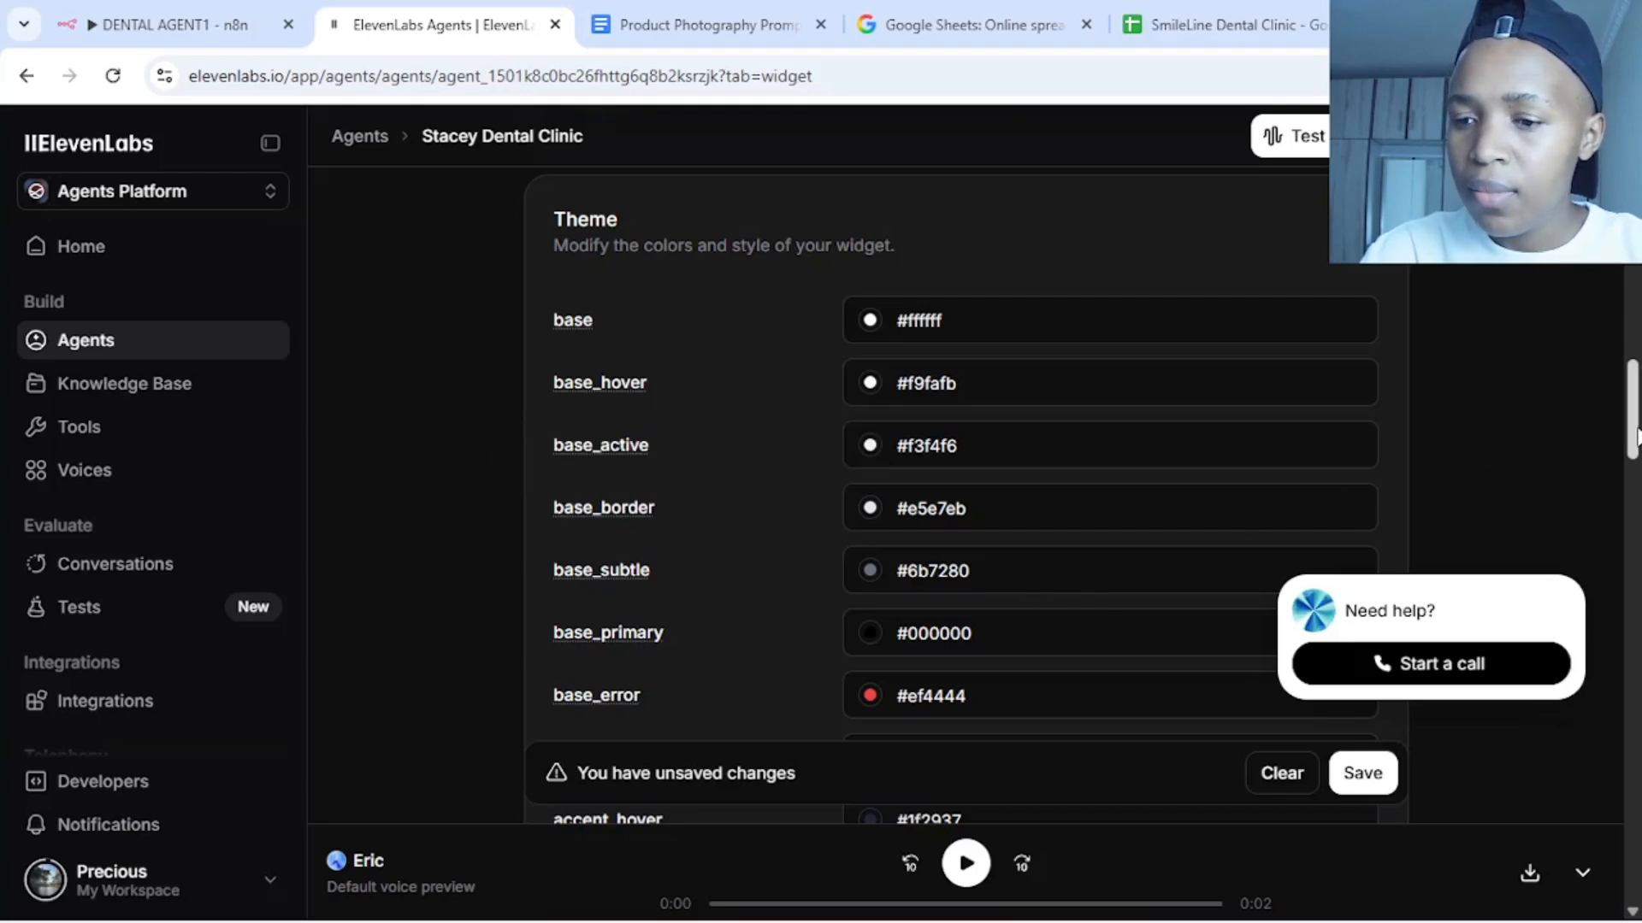
left_click_drag(1636, 438, 1637, 495)
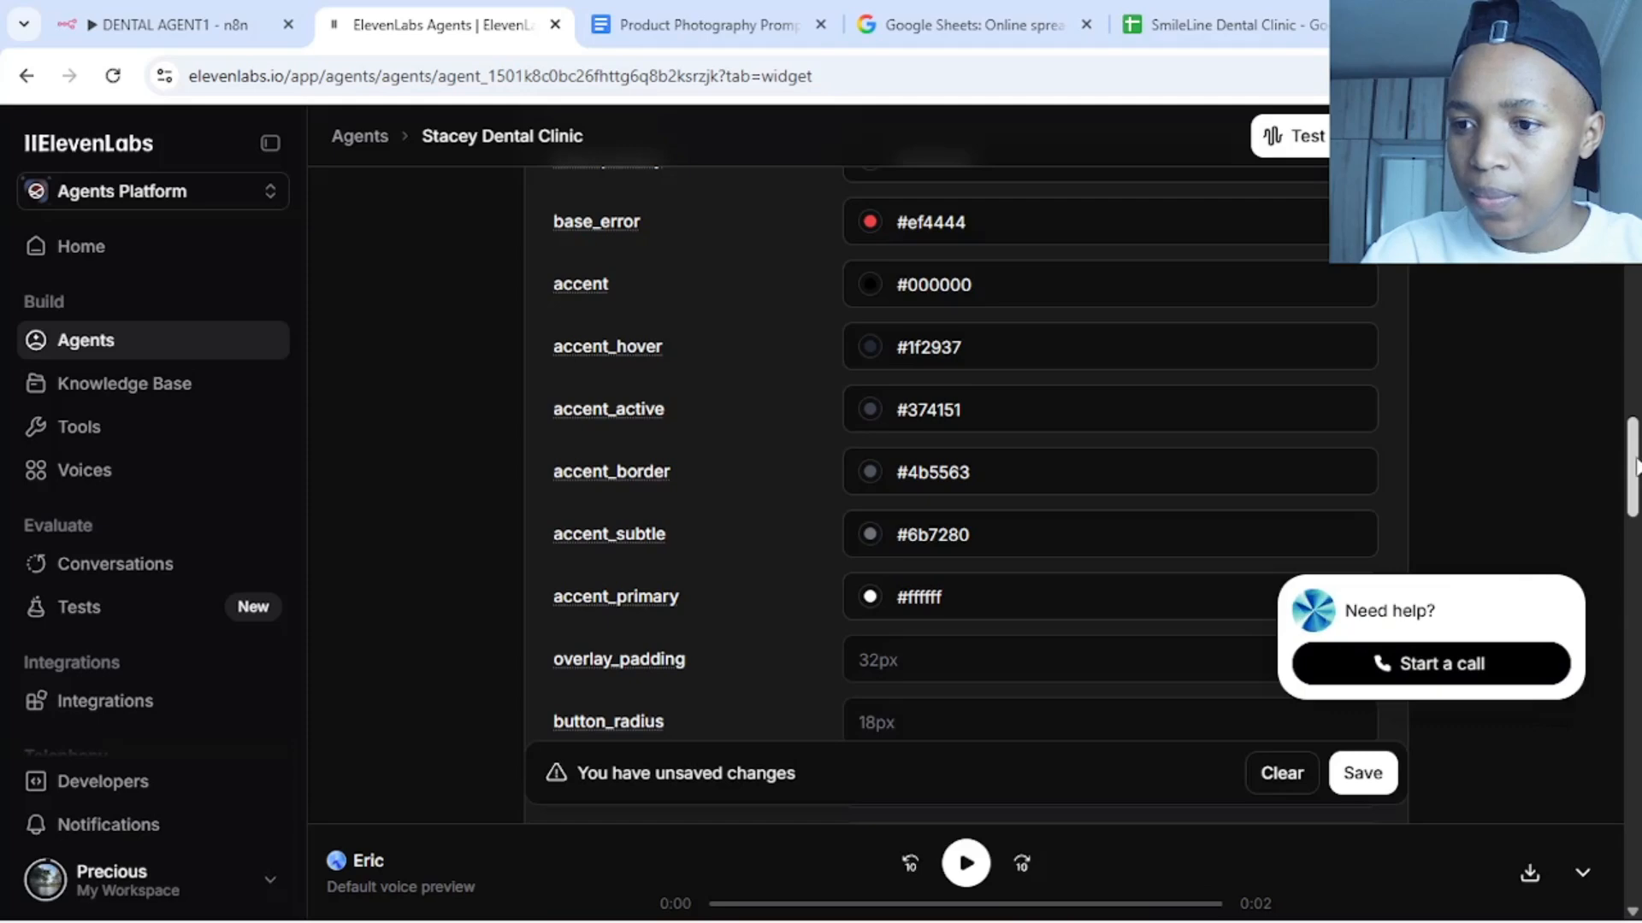
left_click_drag(1637, 466, 1611, 770)
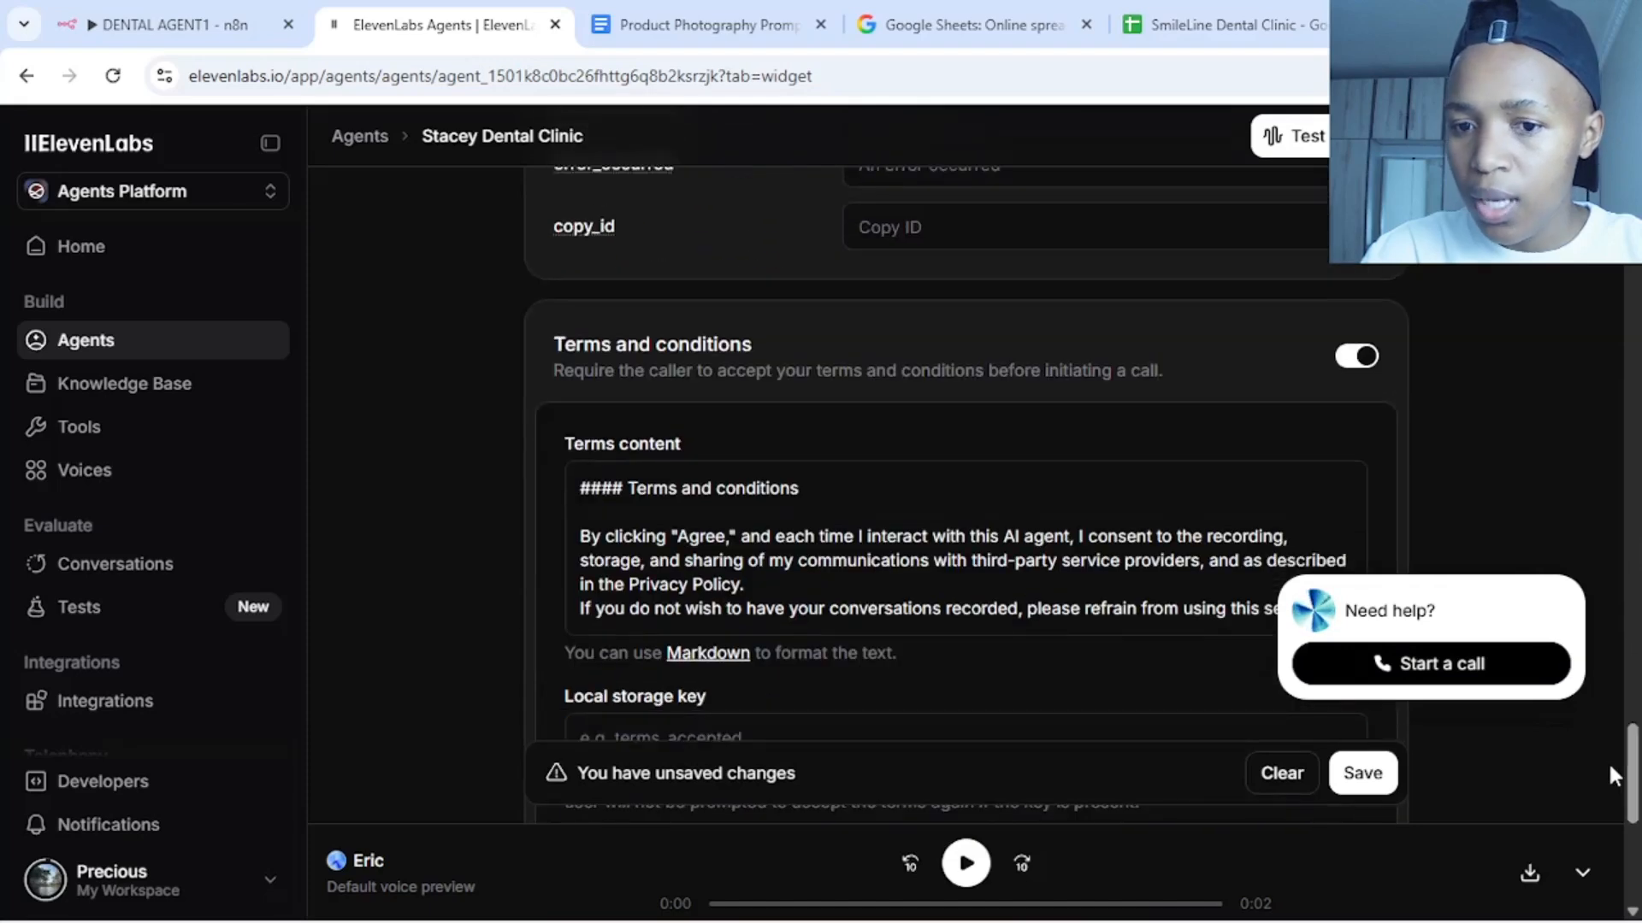
left_click(1369, 775)
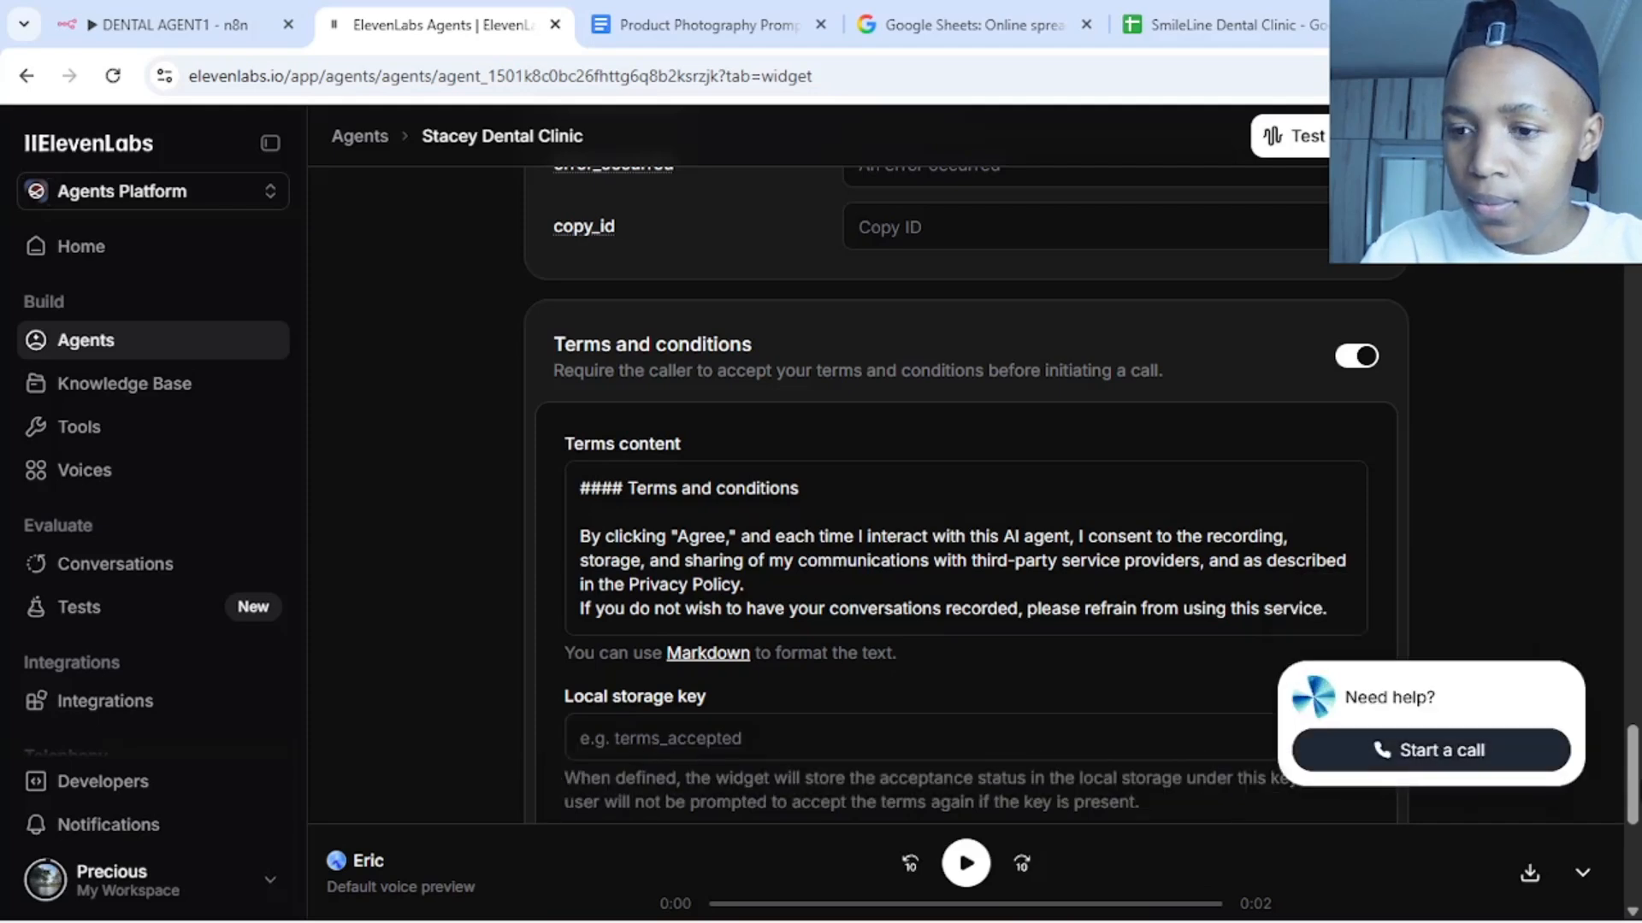
Return from the widget configuration to the agent's main settings with language, first message and system prompt
left_click_drag(1633, 799, 1633, 184)
scroll(966, 496, "up", 2)
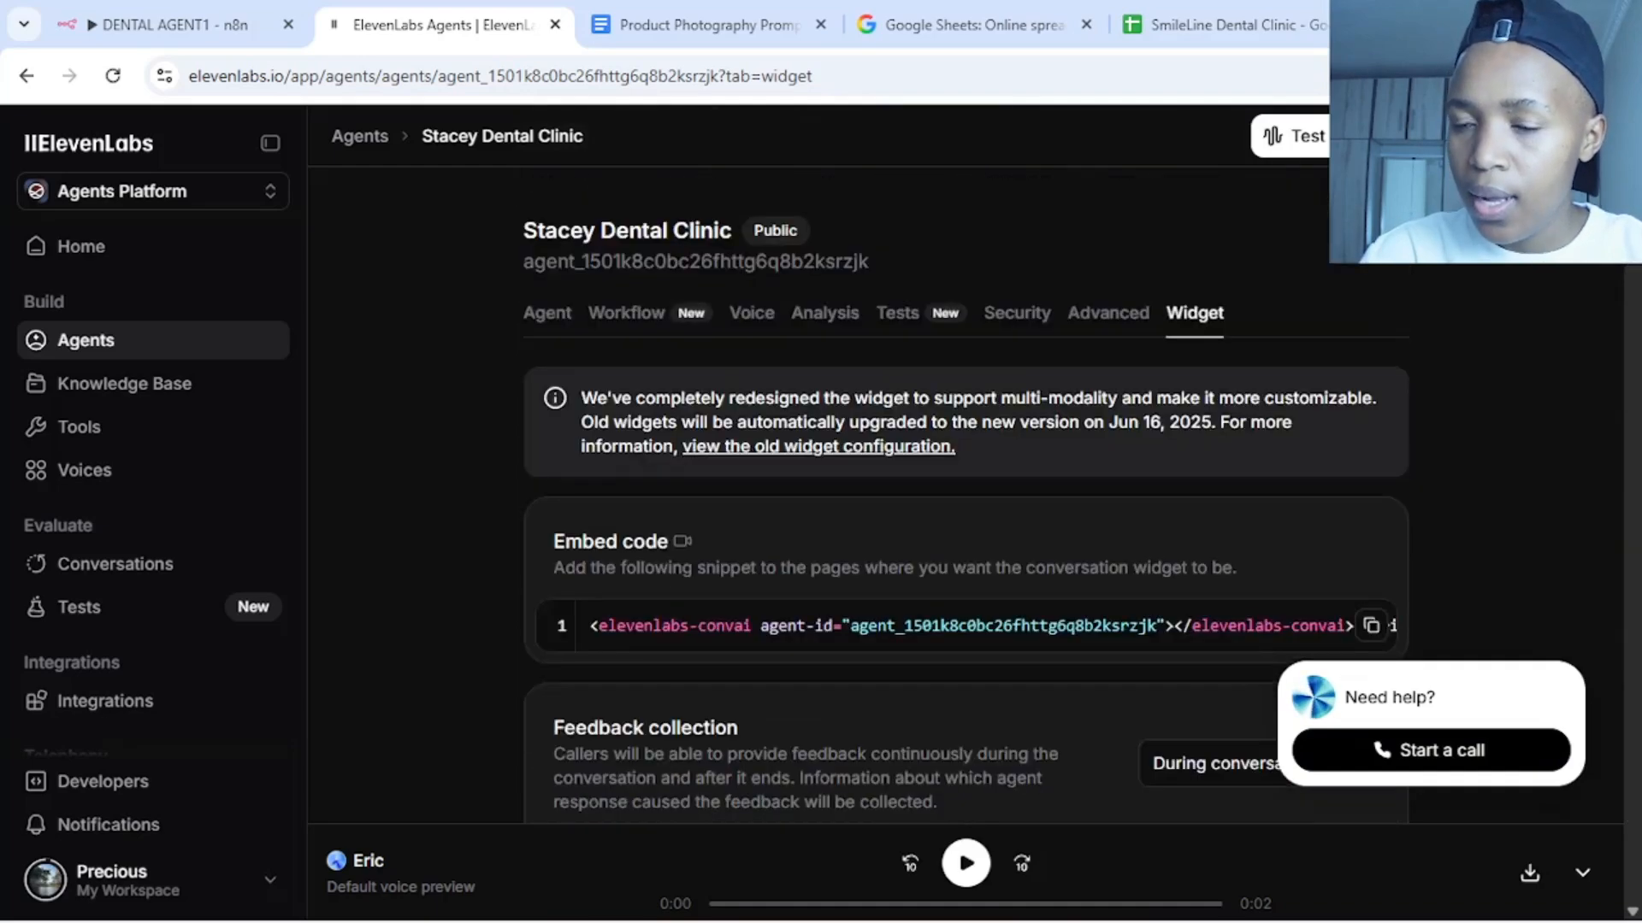
left_click(551, 319)
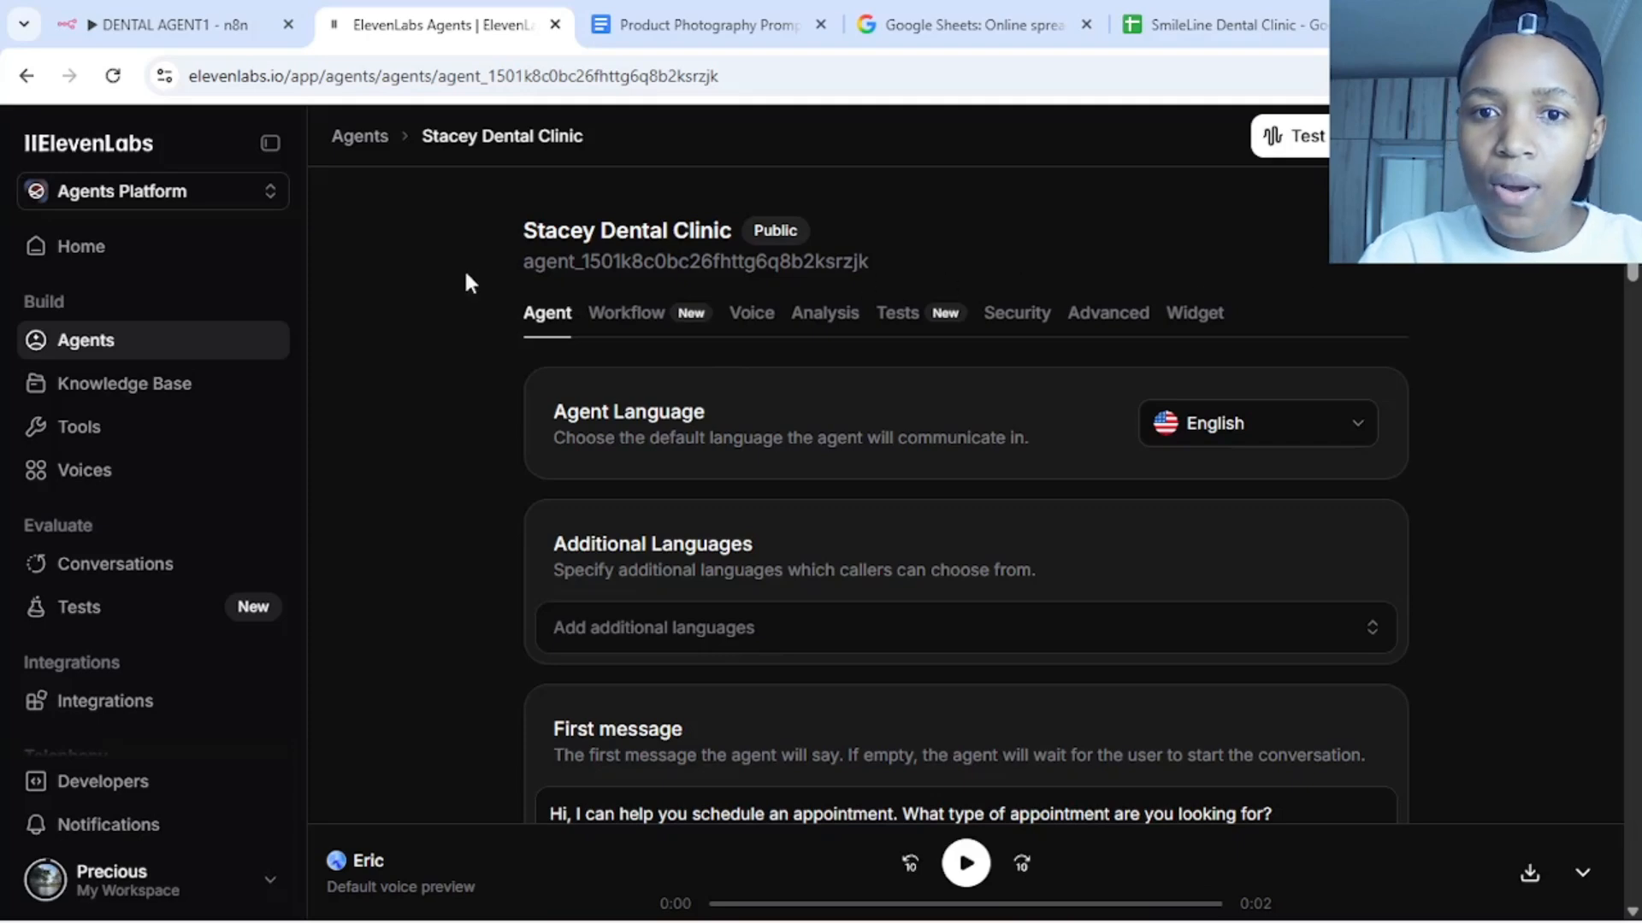
Switch to the n8n workflow DENTAL AGENT1 and add a Webhook trigger as its first step
left_click(154, 28)
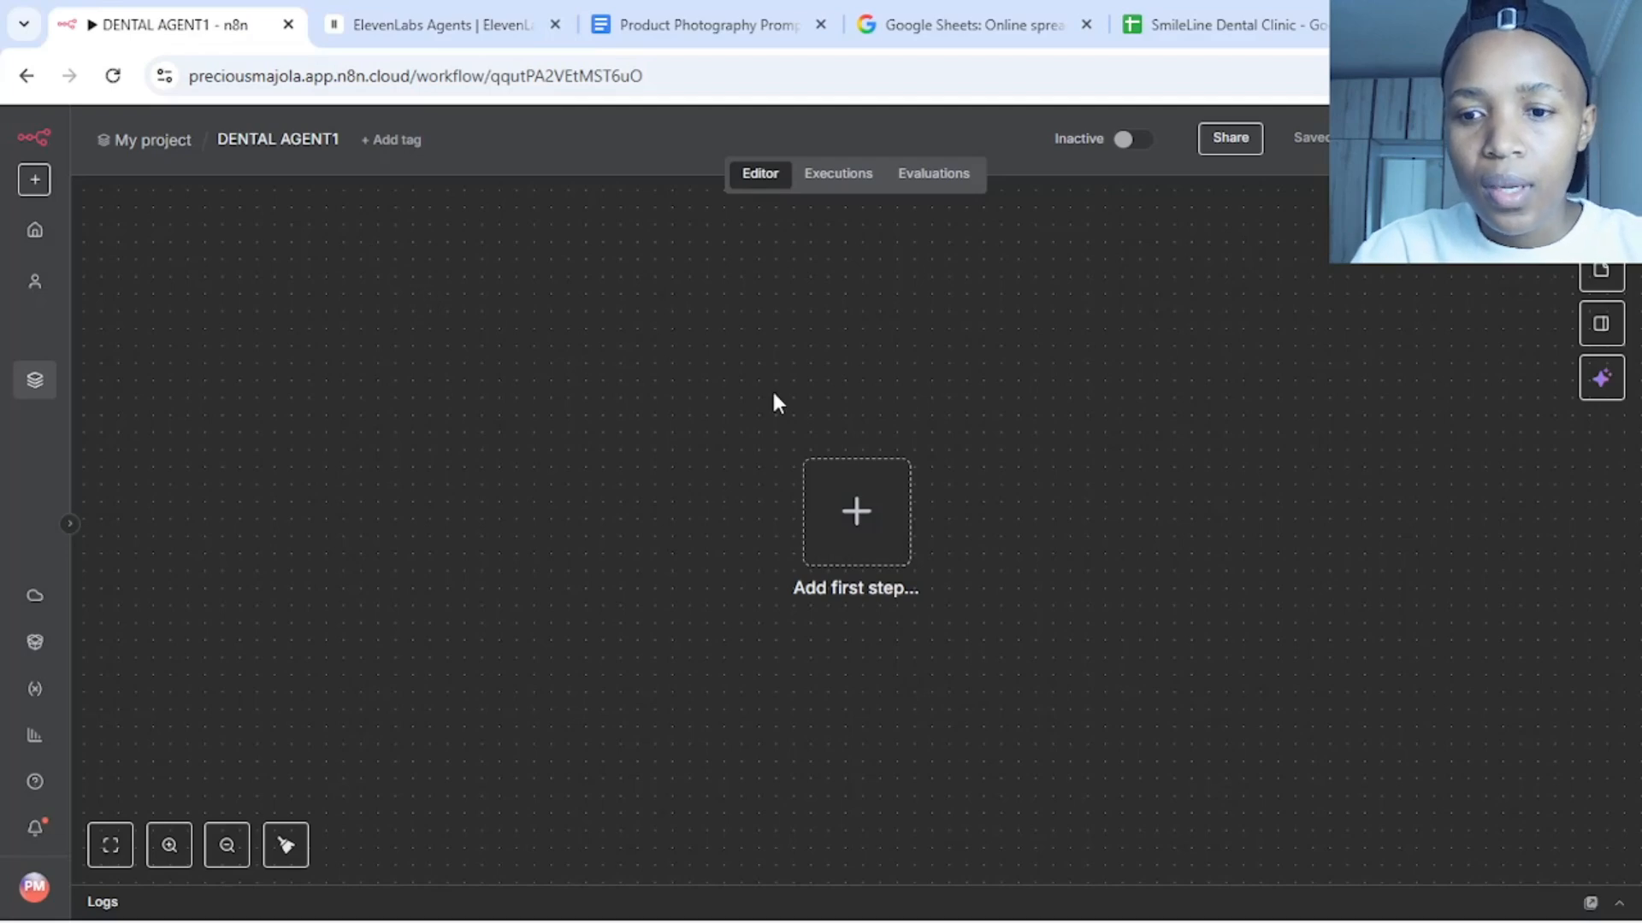
left_click(862, 527)
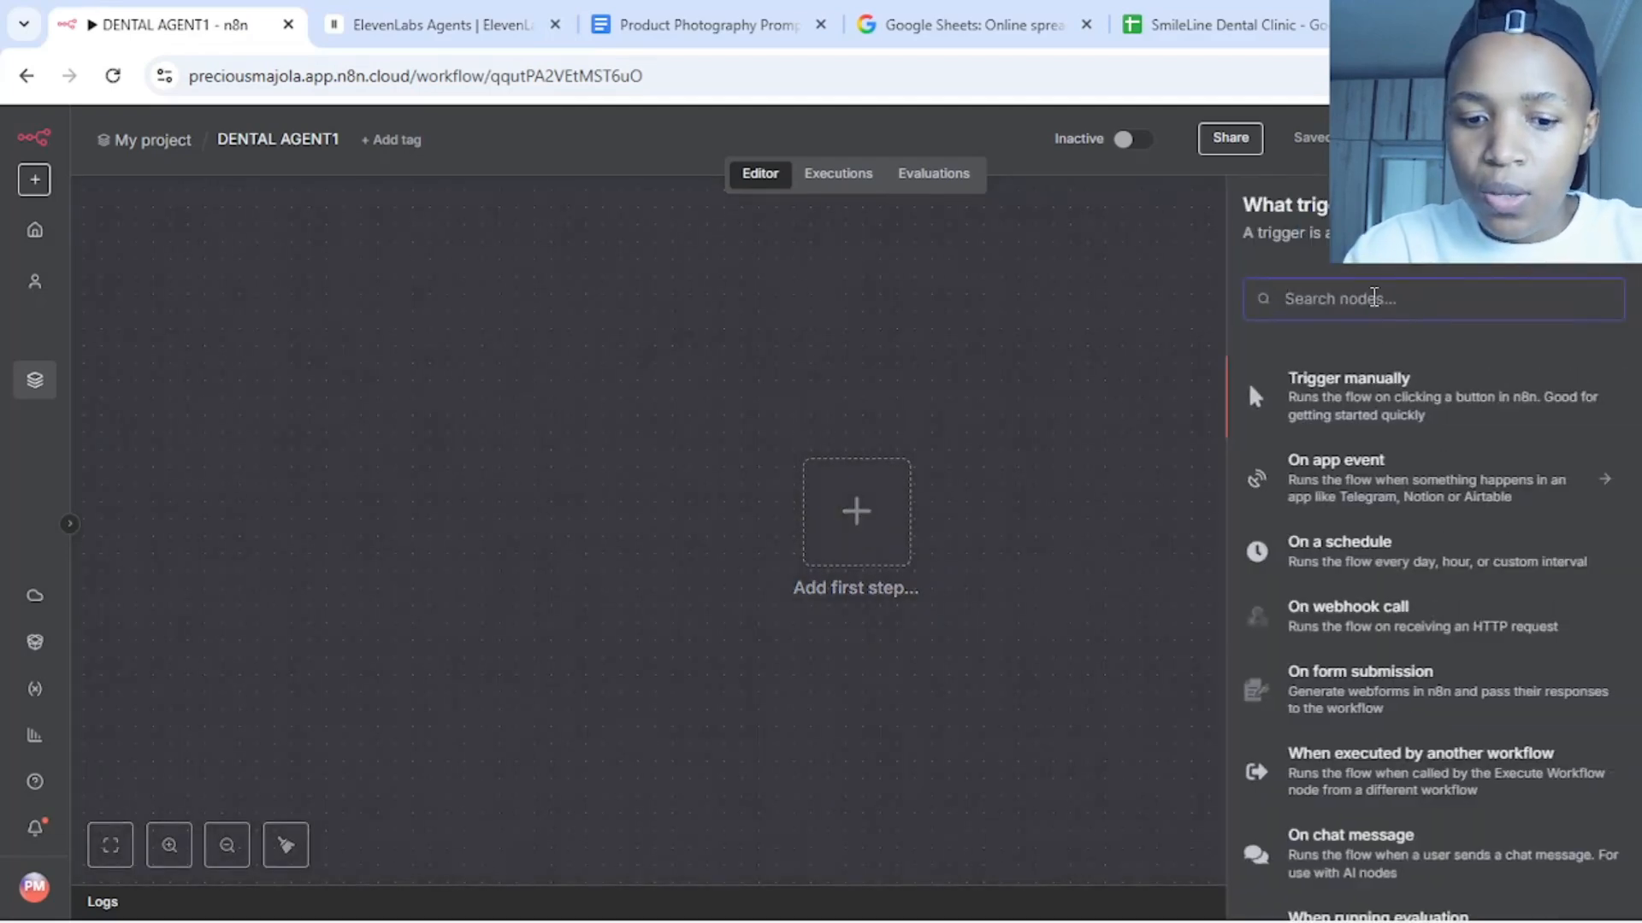
type("Webh")
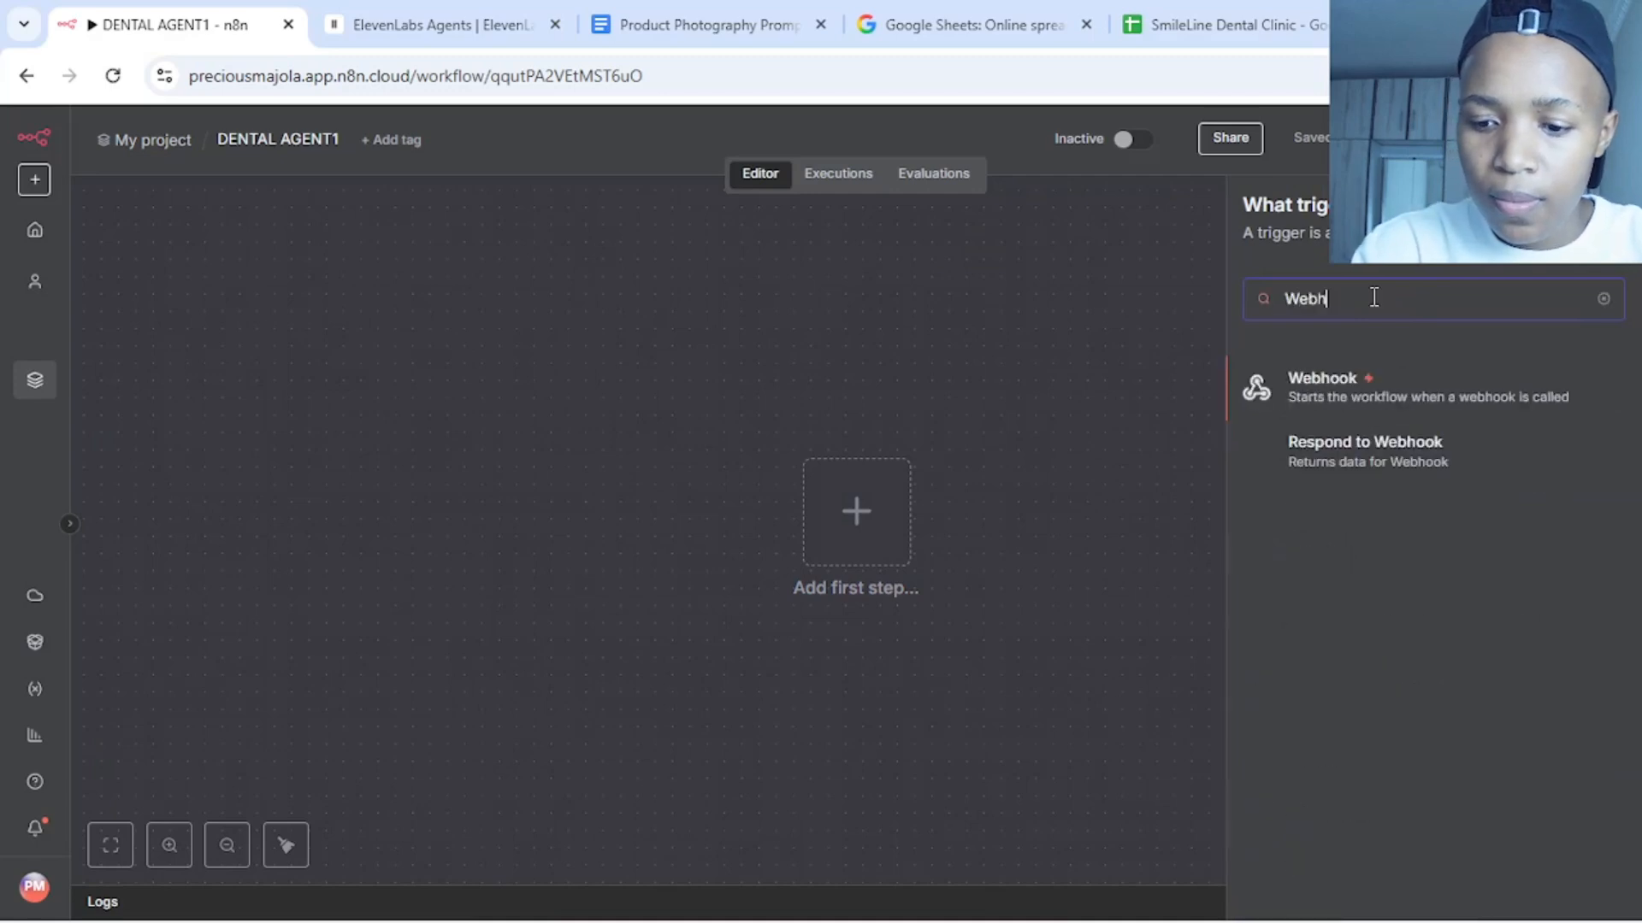
type("ook")
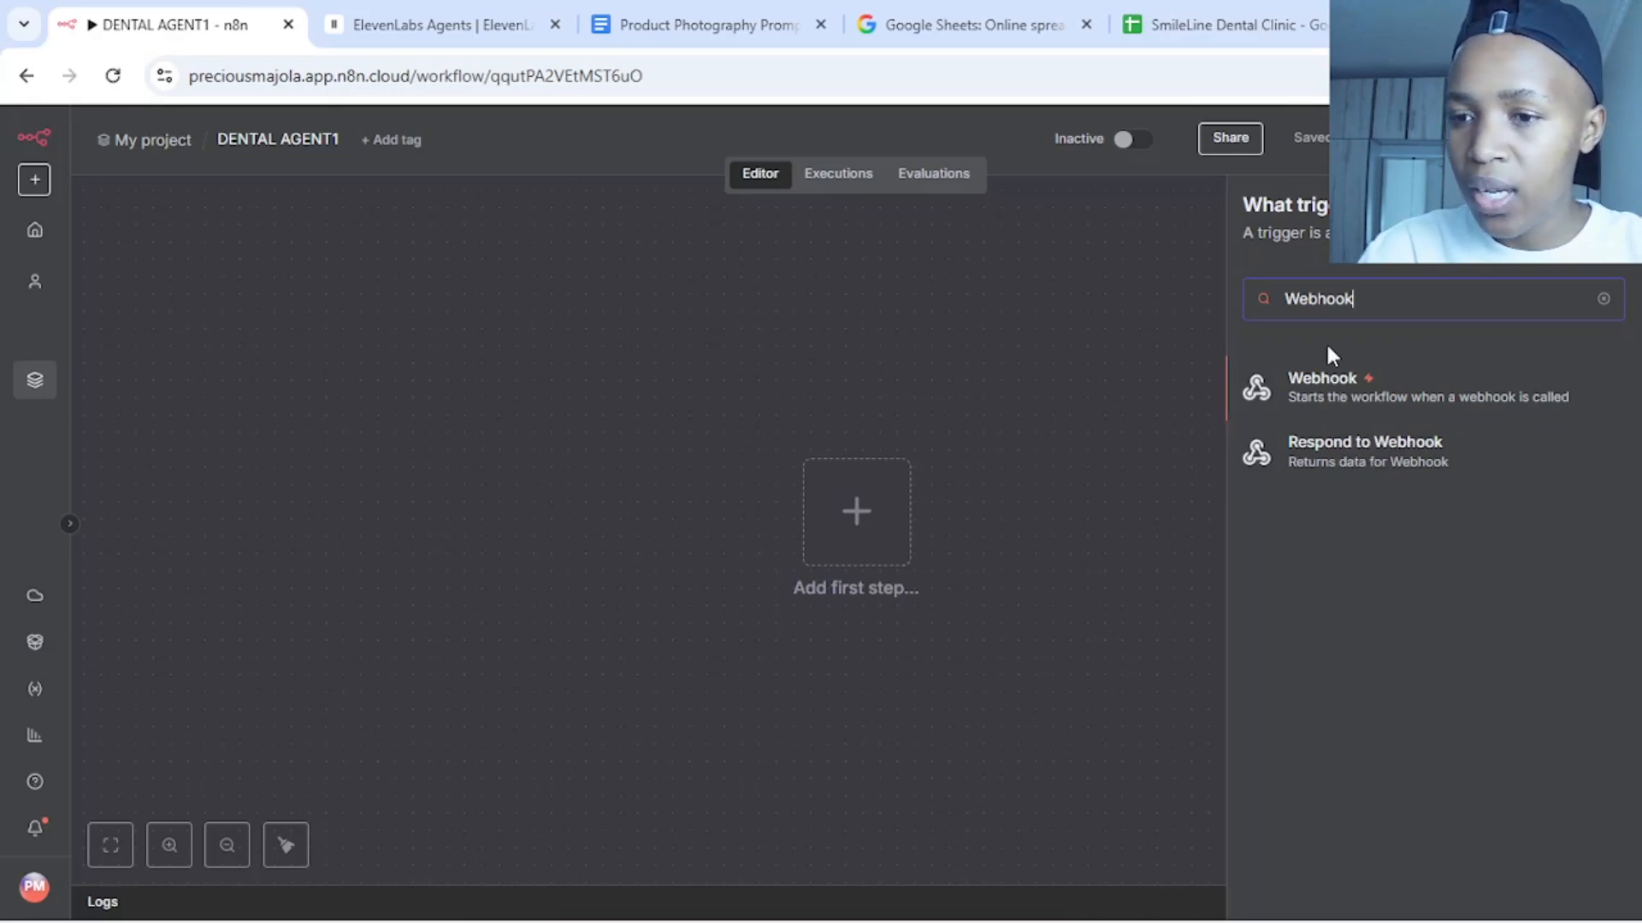
left_click(1336, 396)
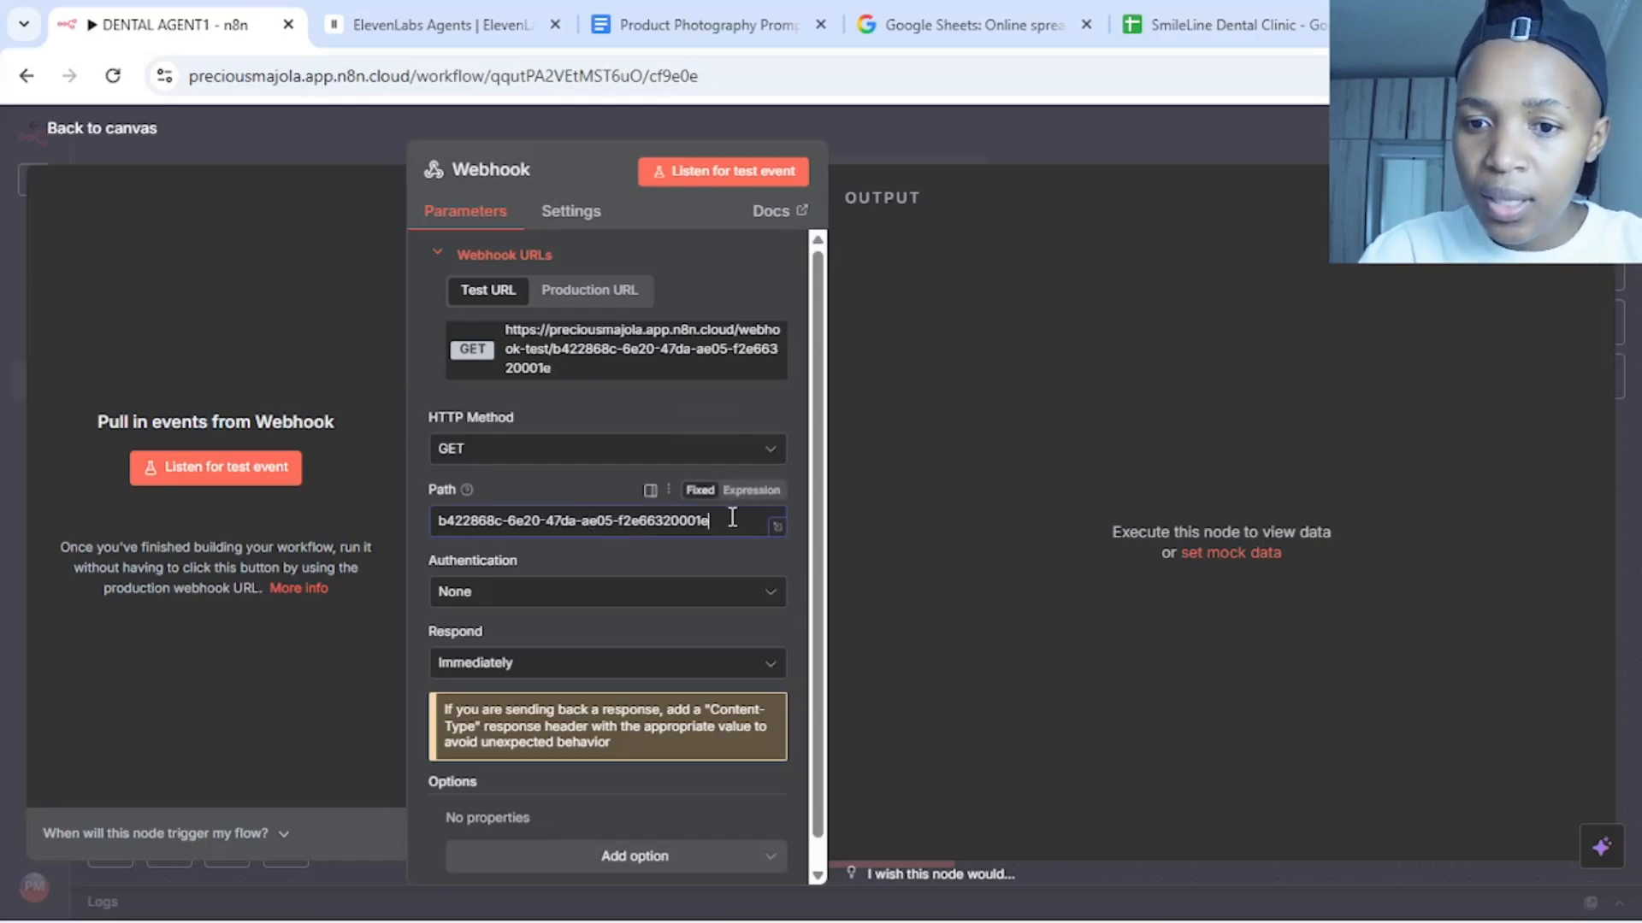
Replace the Webhook node's generated path with "Reservation"
key("BackSpace")
key("BackSpace")
key("BackSpace")
key("BackSpace")
key("BackSpace")
key("BackSpace")
key("BackSpace")
key("BackSpace")
key("BackSpace")
key("BackSpace")
key("BackSpace")
key("BackSpace")
key("BackSpace")
key("BackSpace")
key("BackSpace")
key("BackSpace")
key("BackSpace")
key("BackSpace")
key("BackSpace")
key("BackSpace")
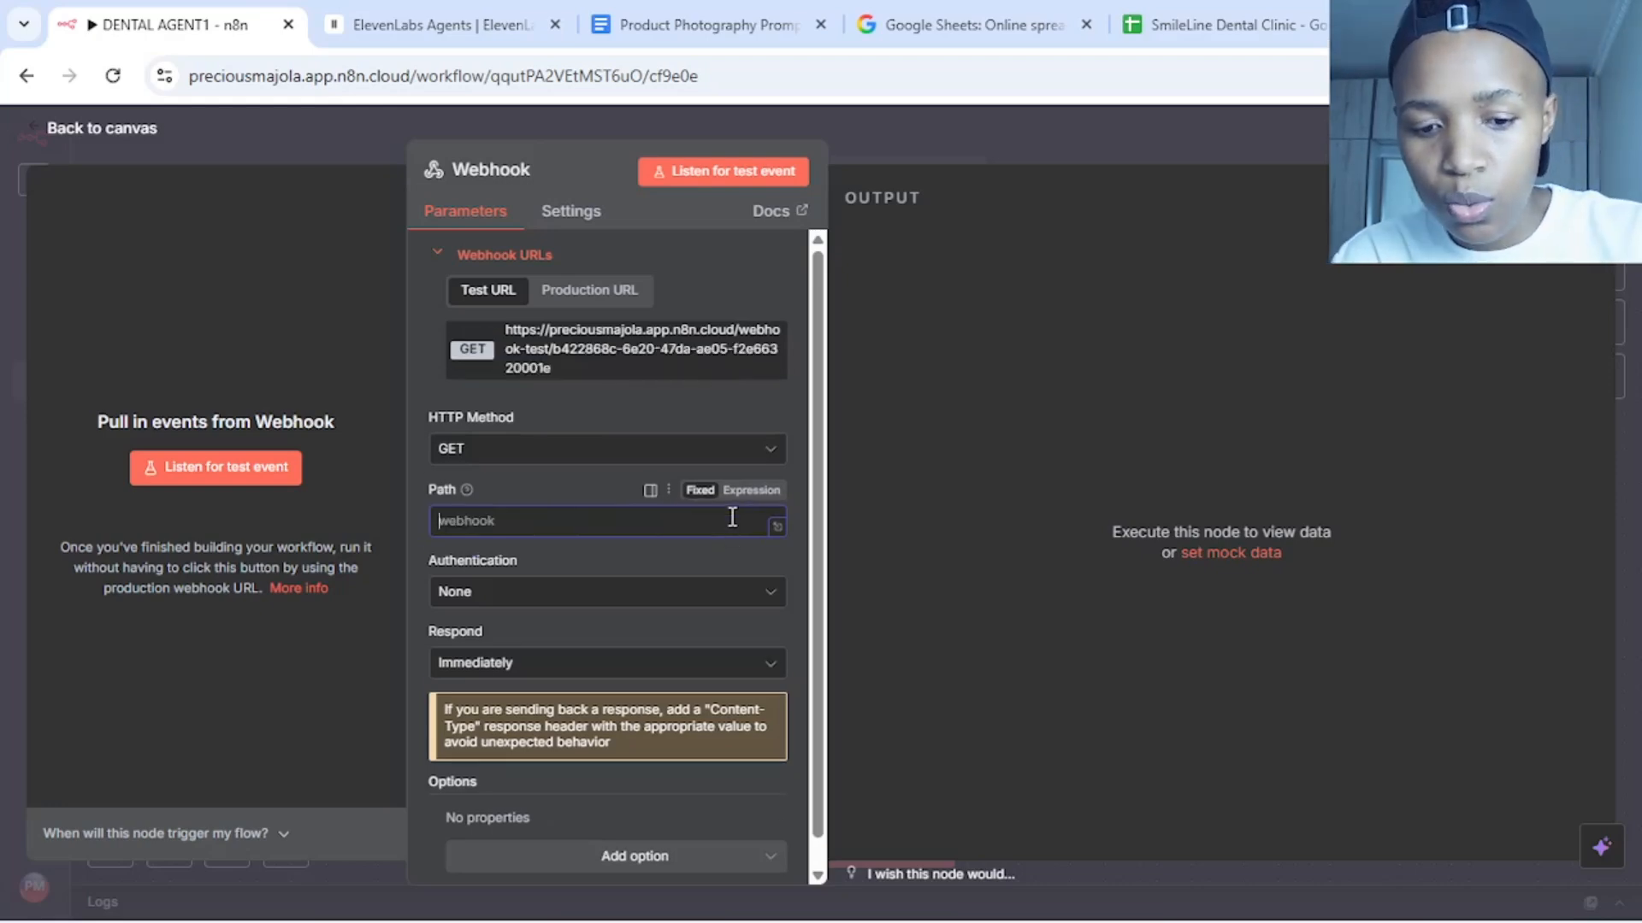
type("Res")
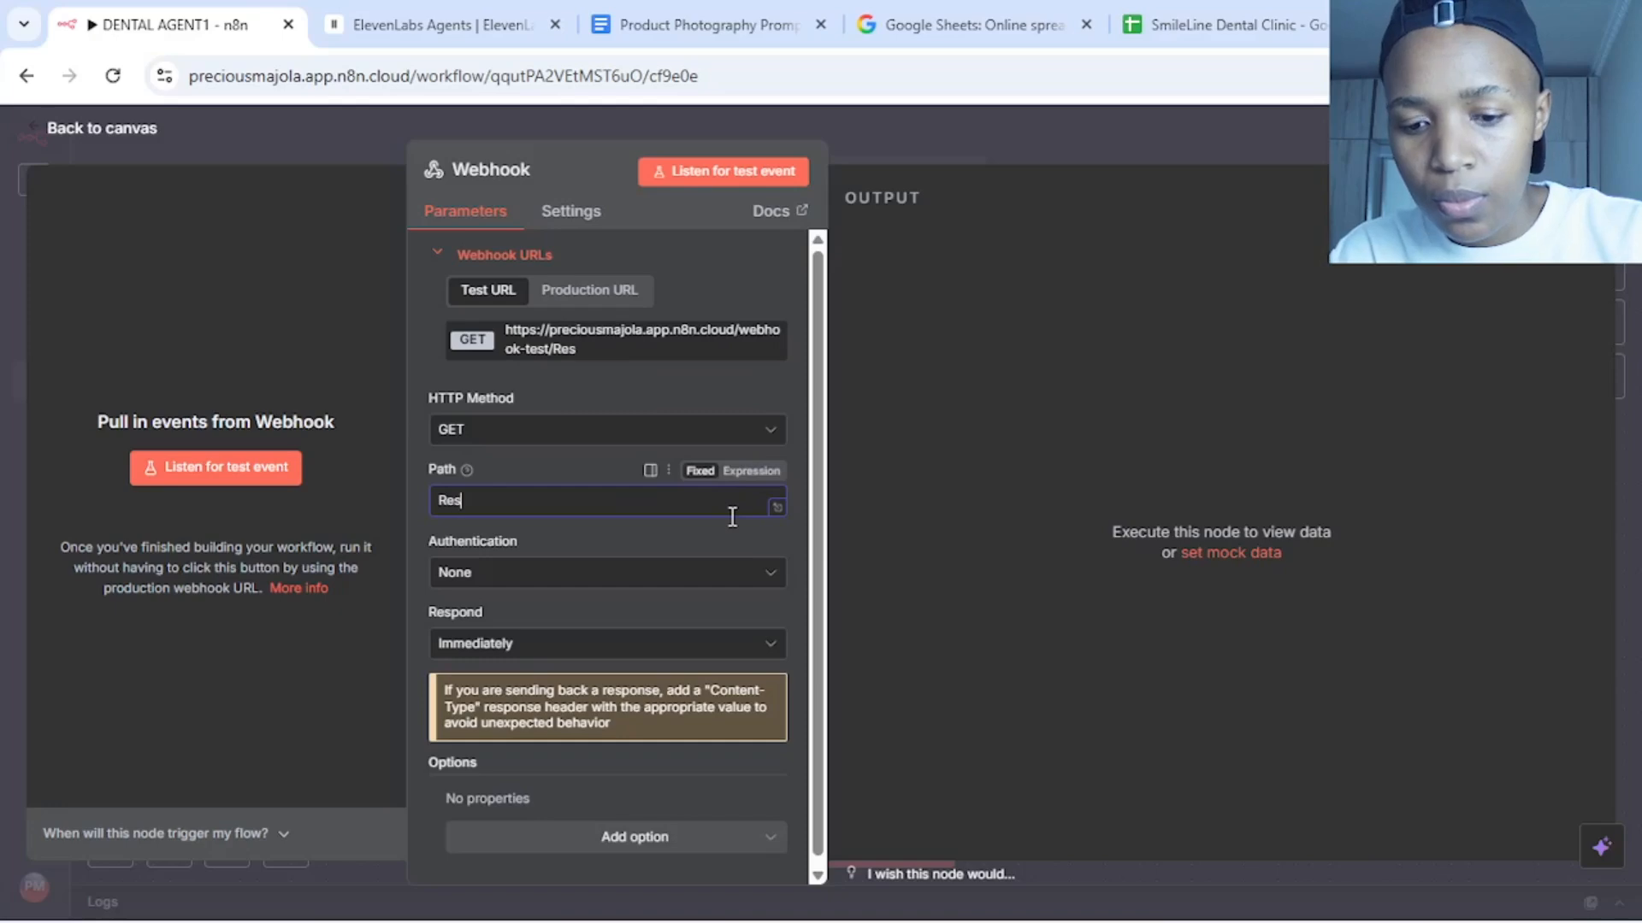
type("ervations")
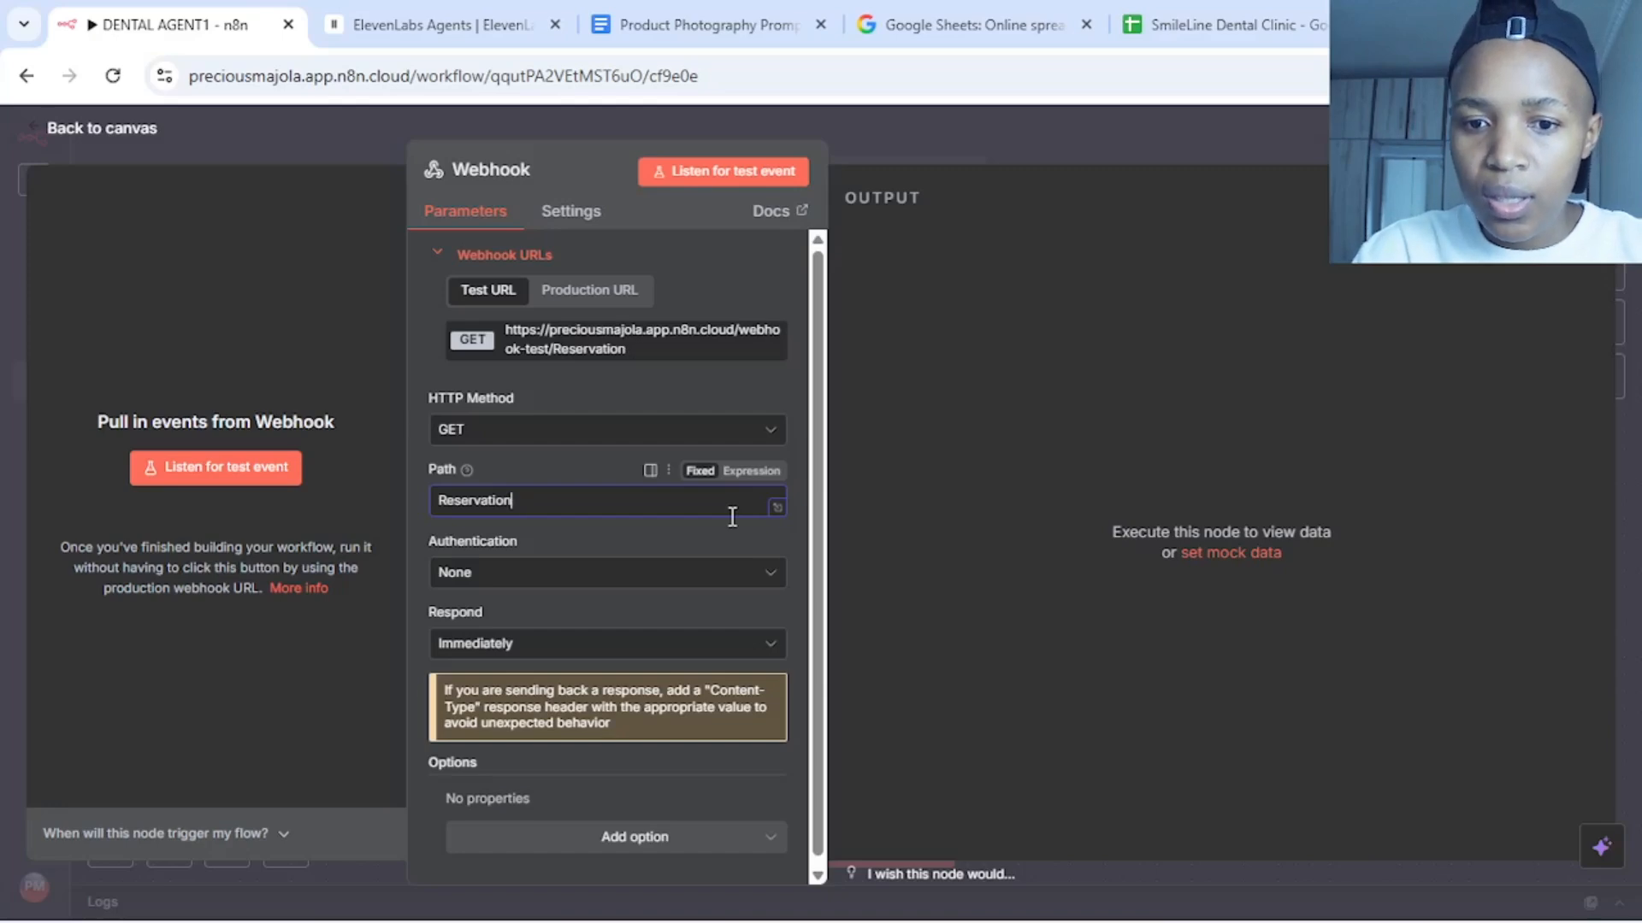
Set the Webhook's HTTP method to POST and its respond option to Using 'Respond to Webhook' Node
left_click_drag(820, 445, 815, 437)
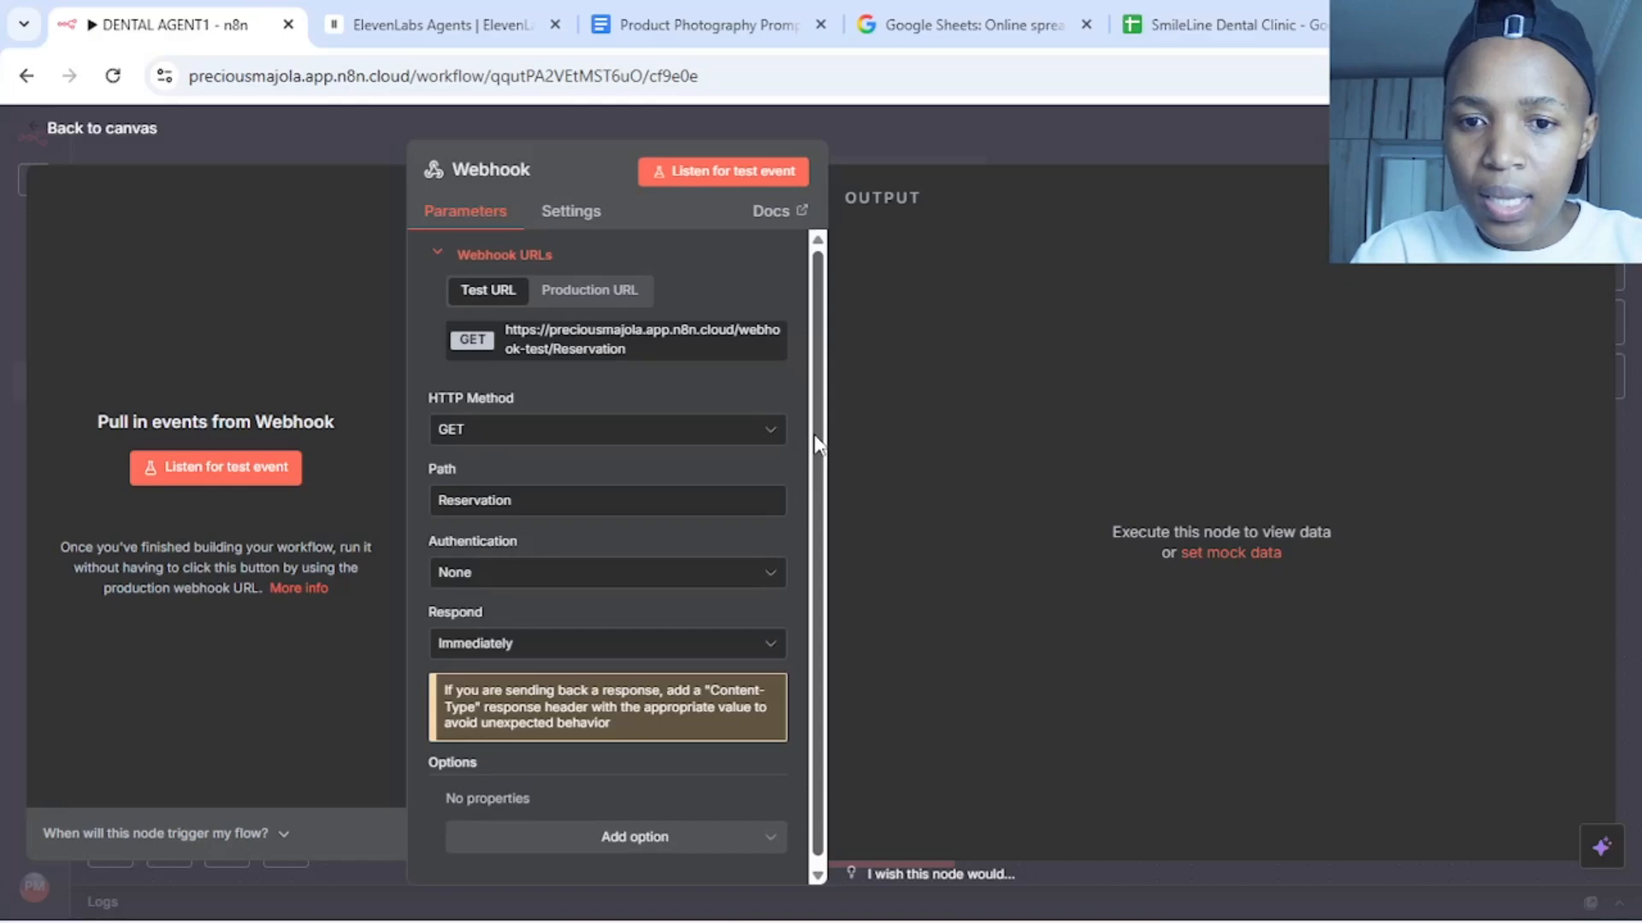
left_click(769, 438)
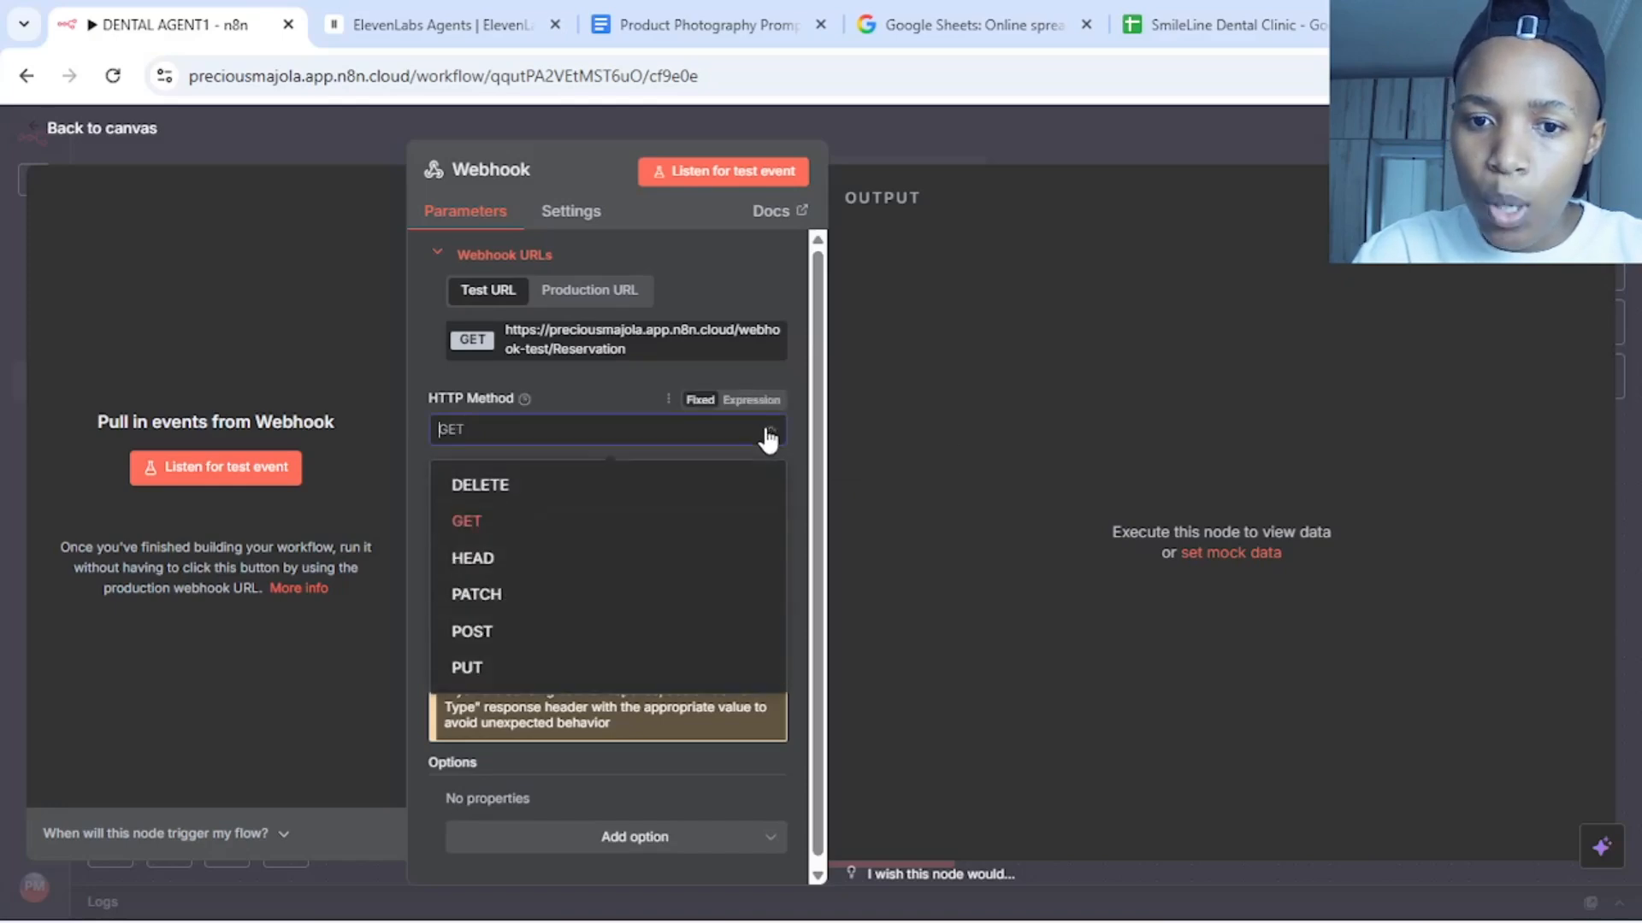
left_click(488, 635)
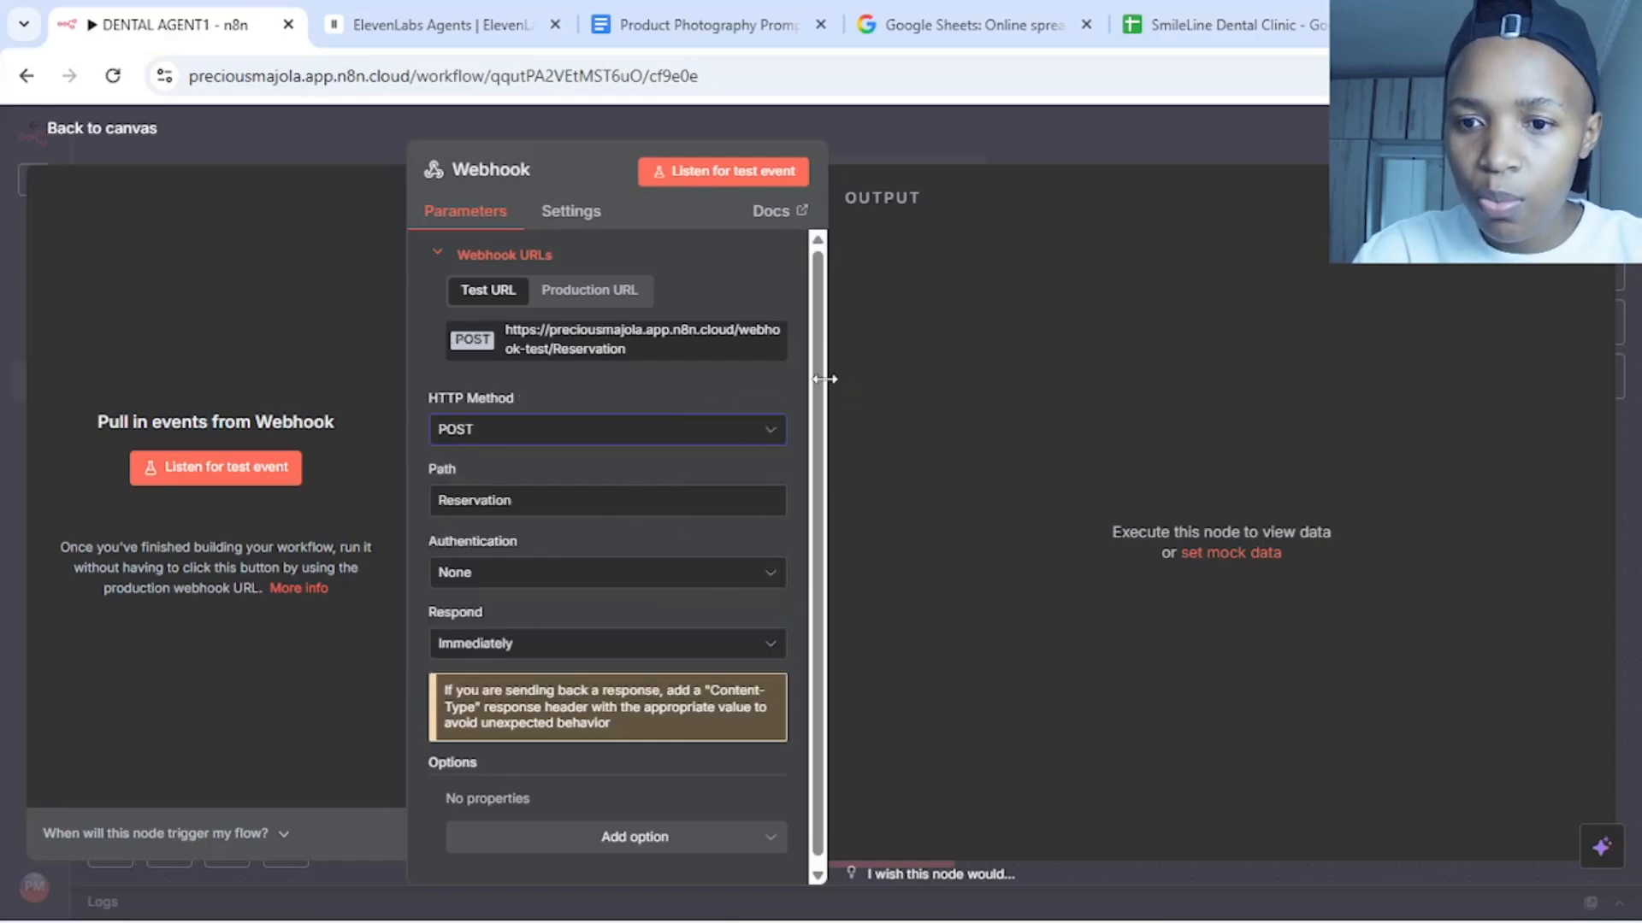
scroll(818, 371, "down", 1)
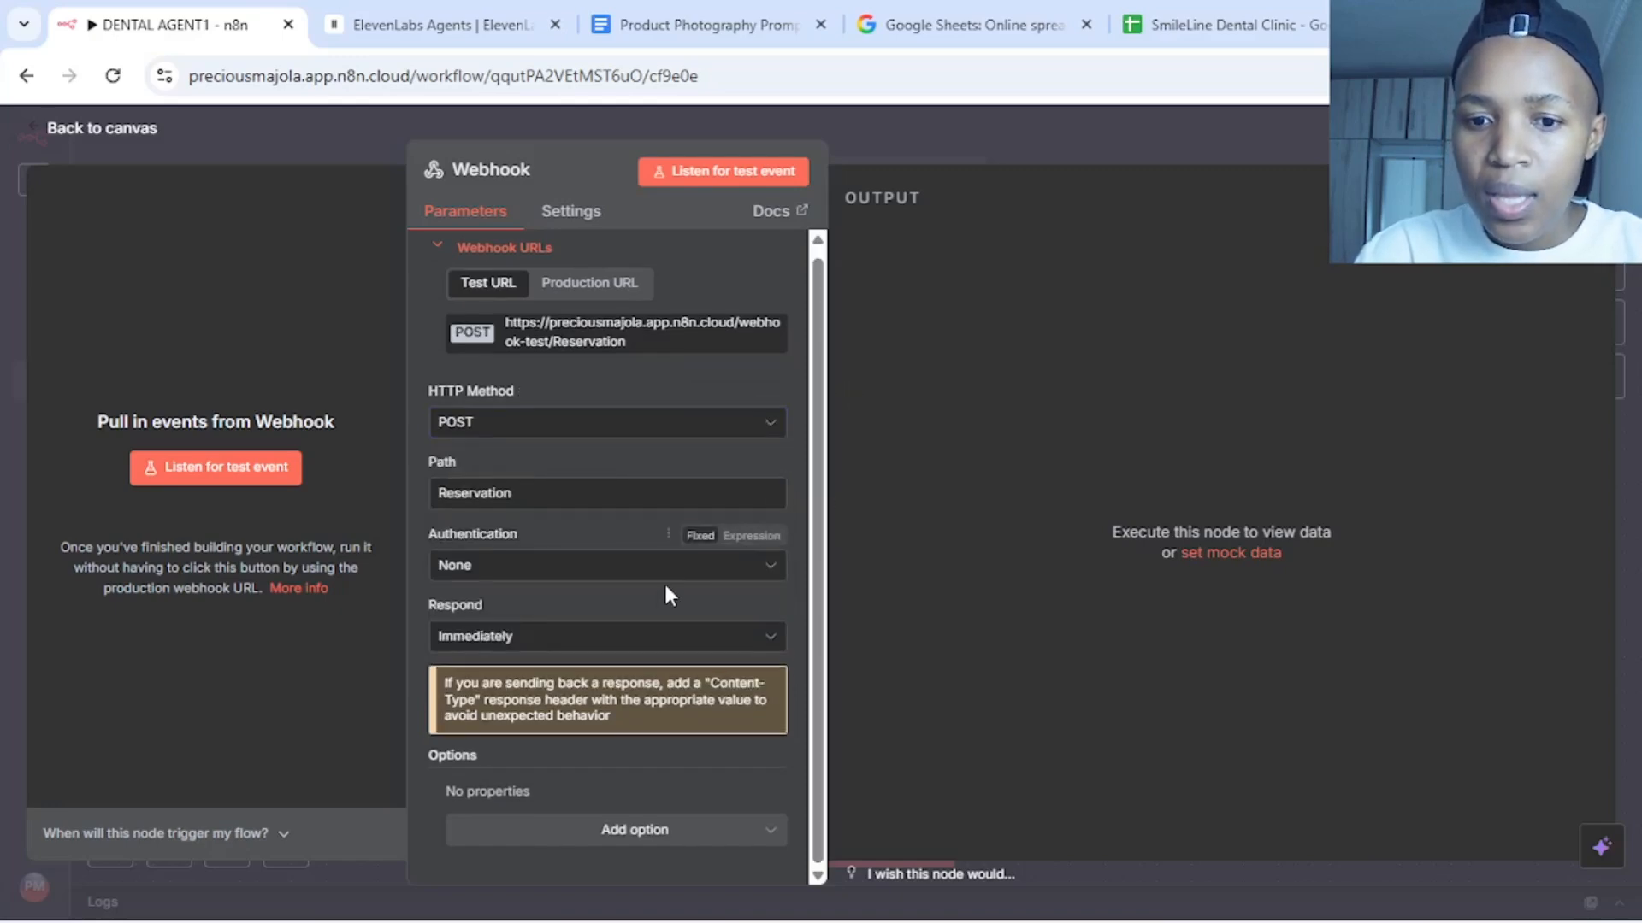
left_click(599, 639)
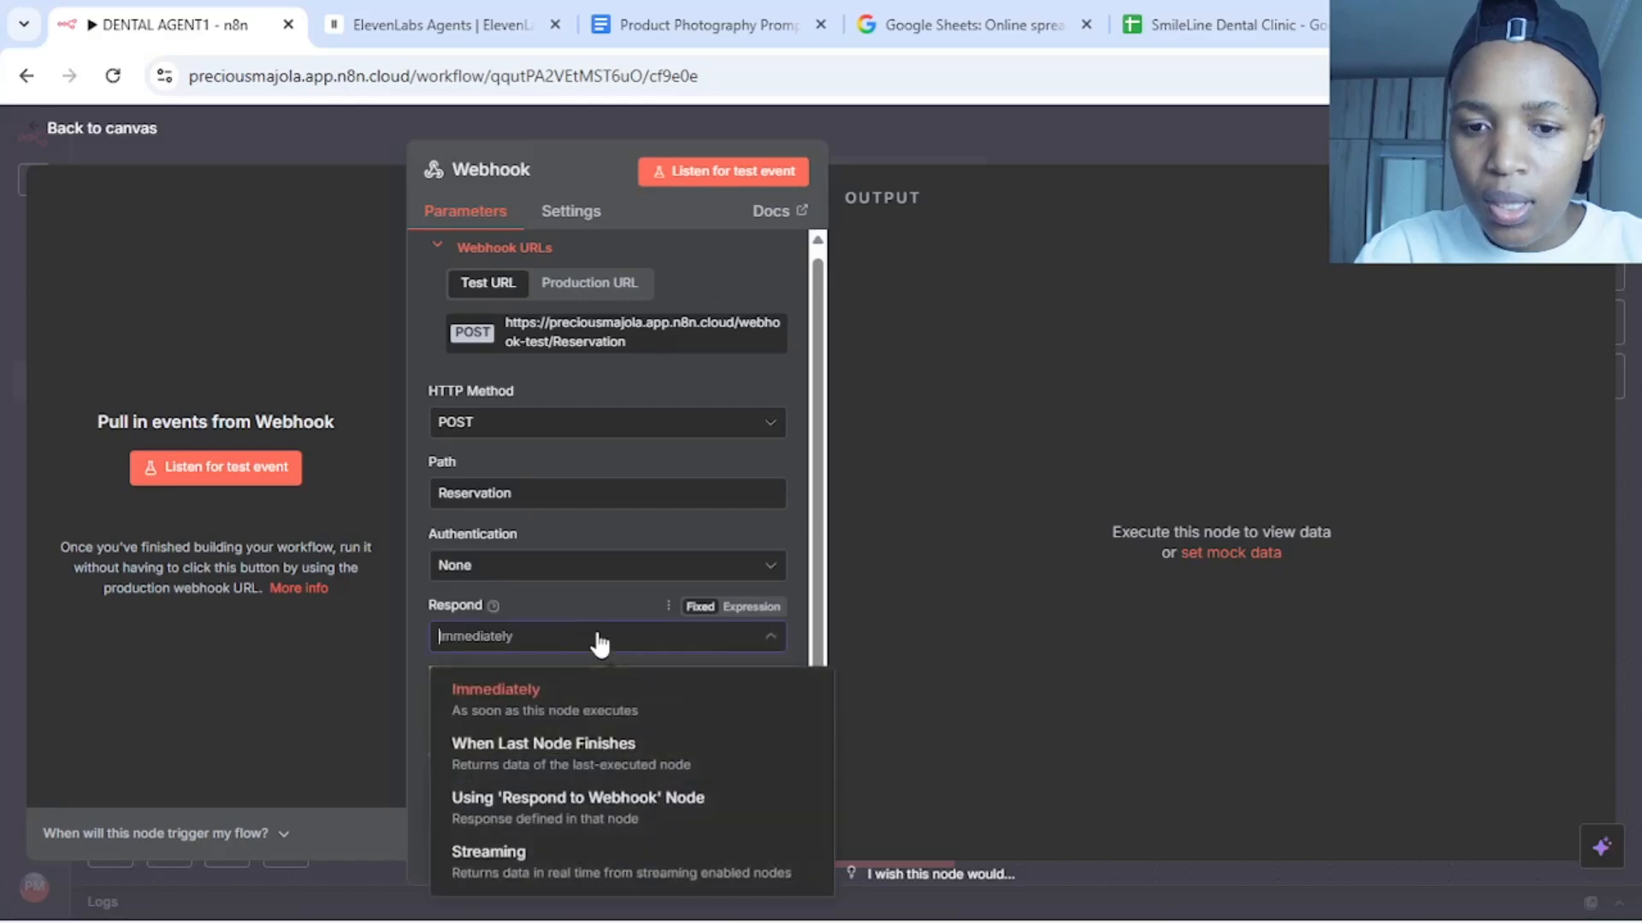
left_click(556, 808)
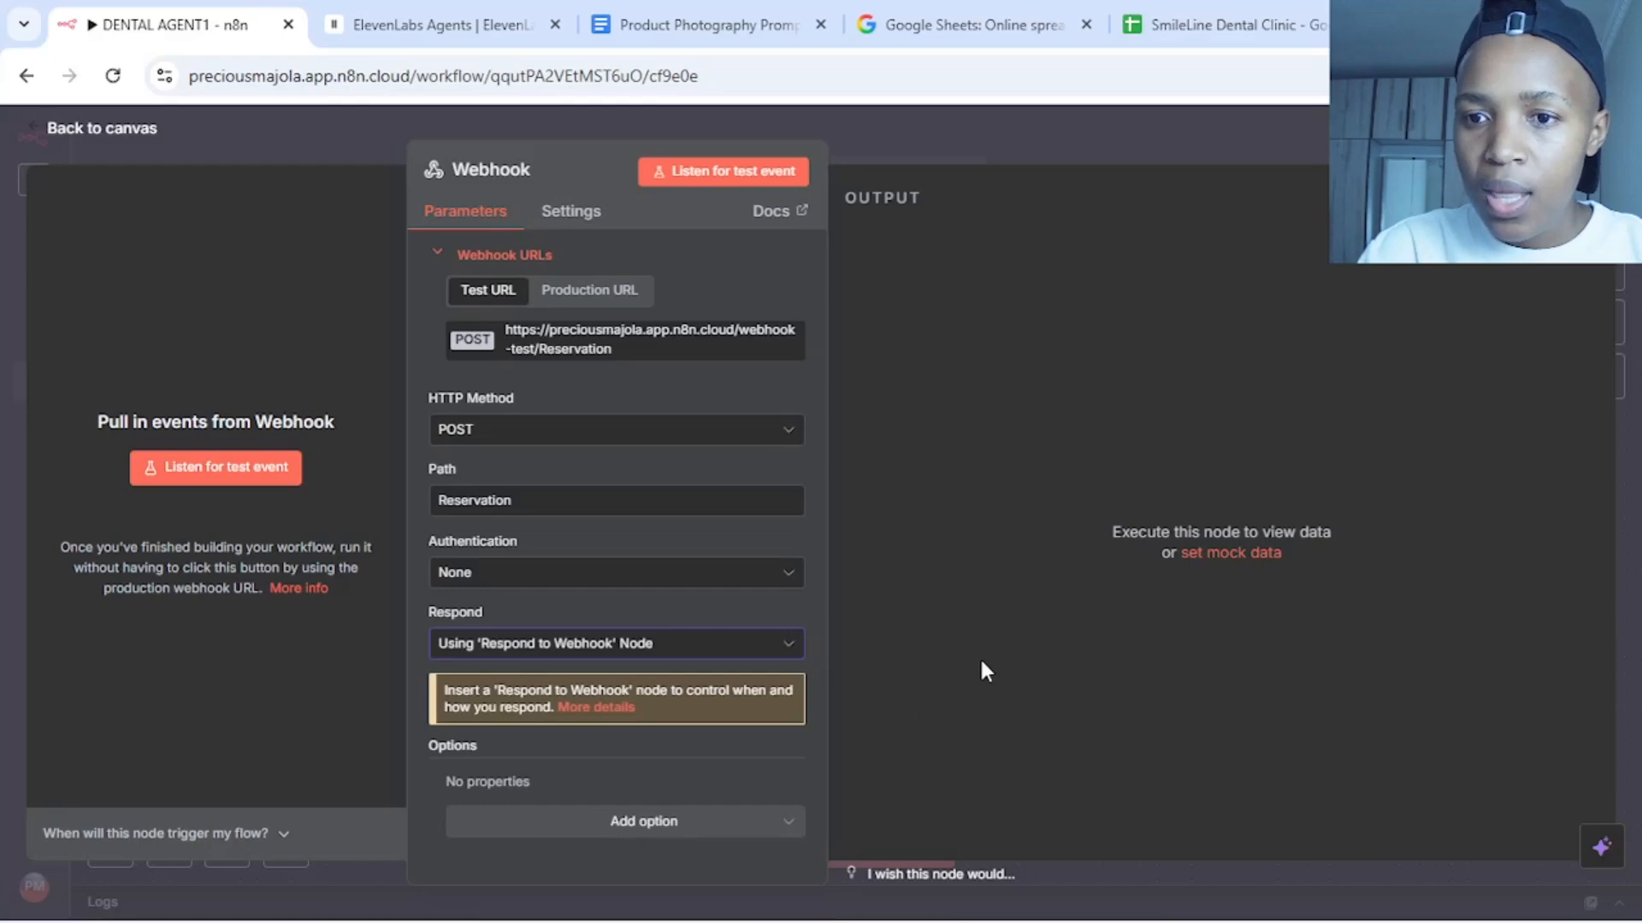
Close the Webhook's settings and move its node to the left side of the canvas
left_click(1105, 137)
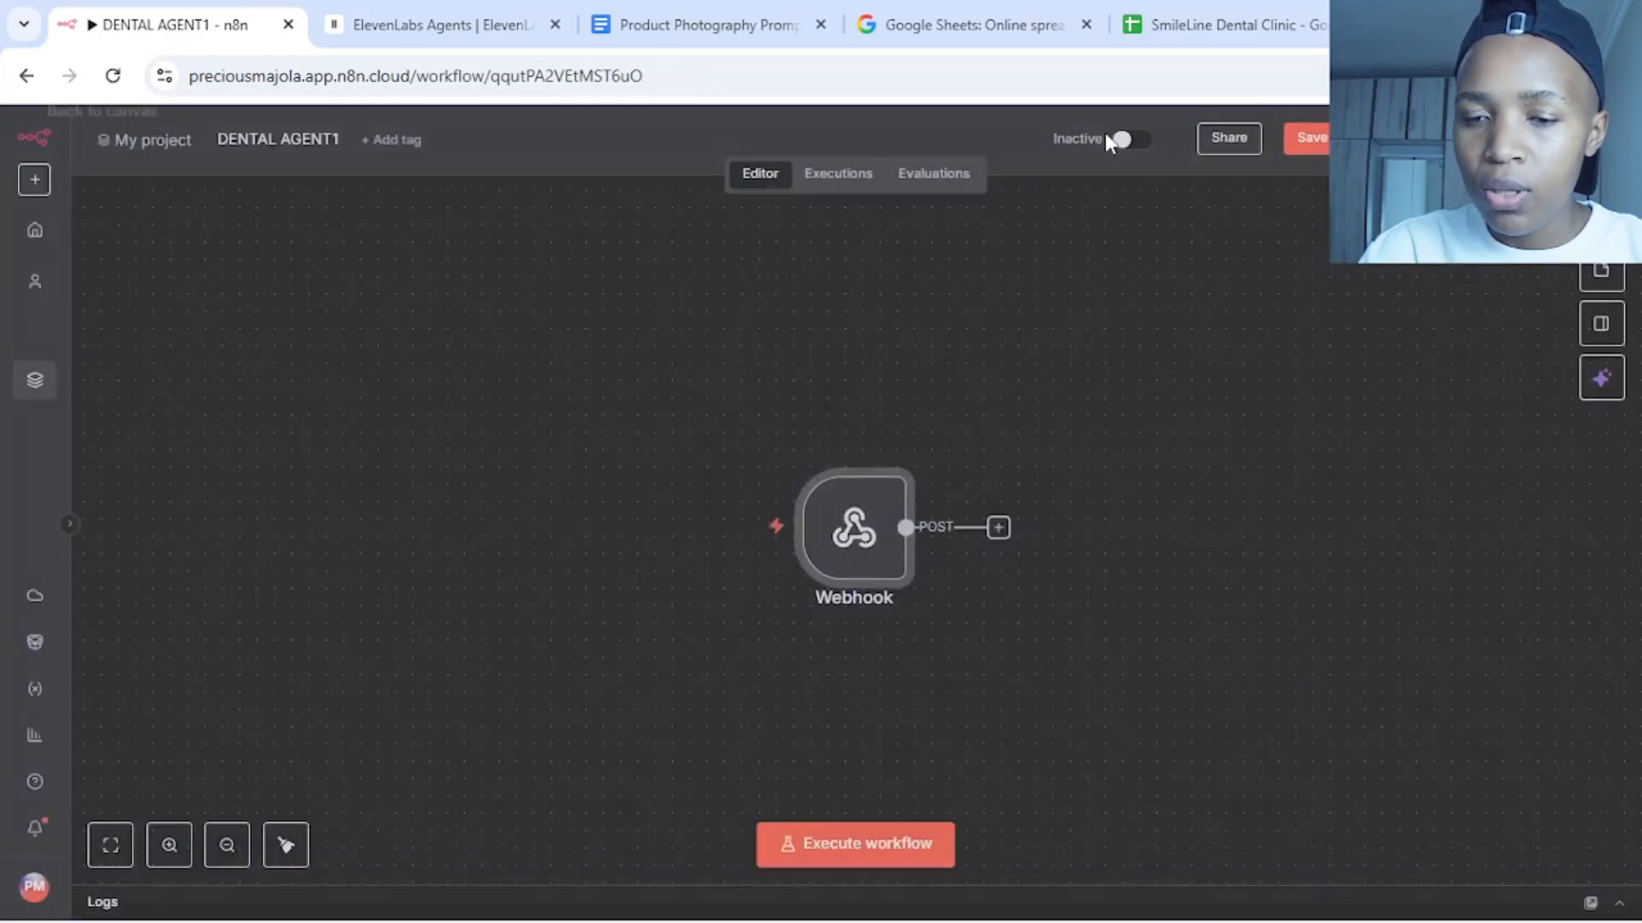
left_click_drag(847, 531, 435, 479)
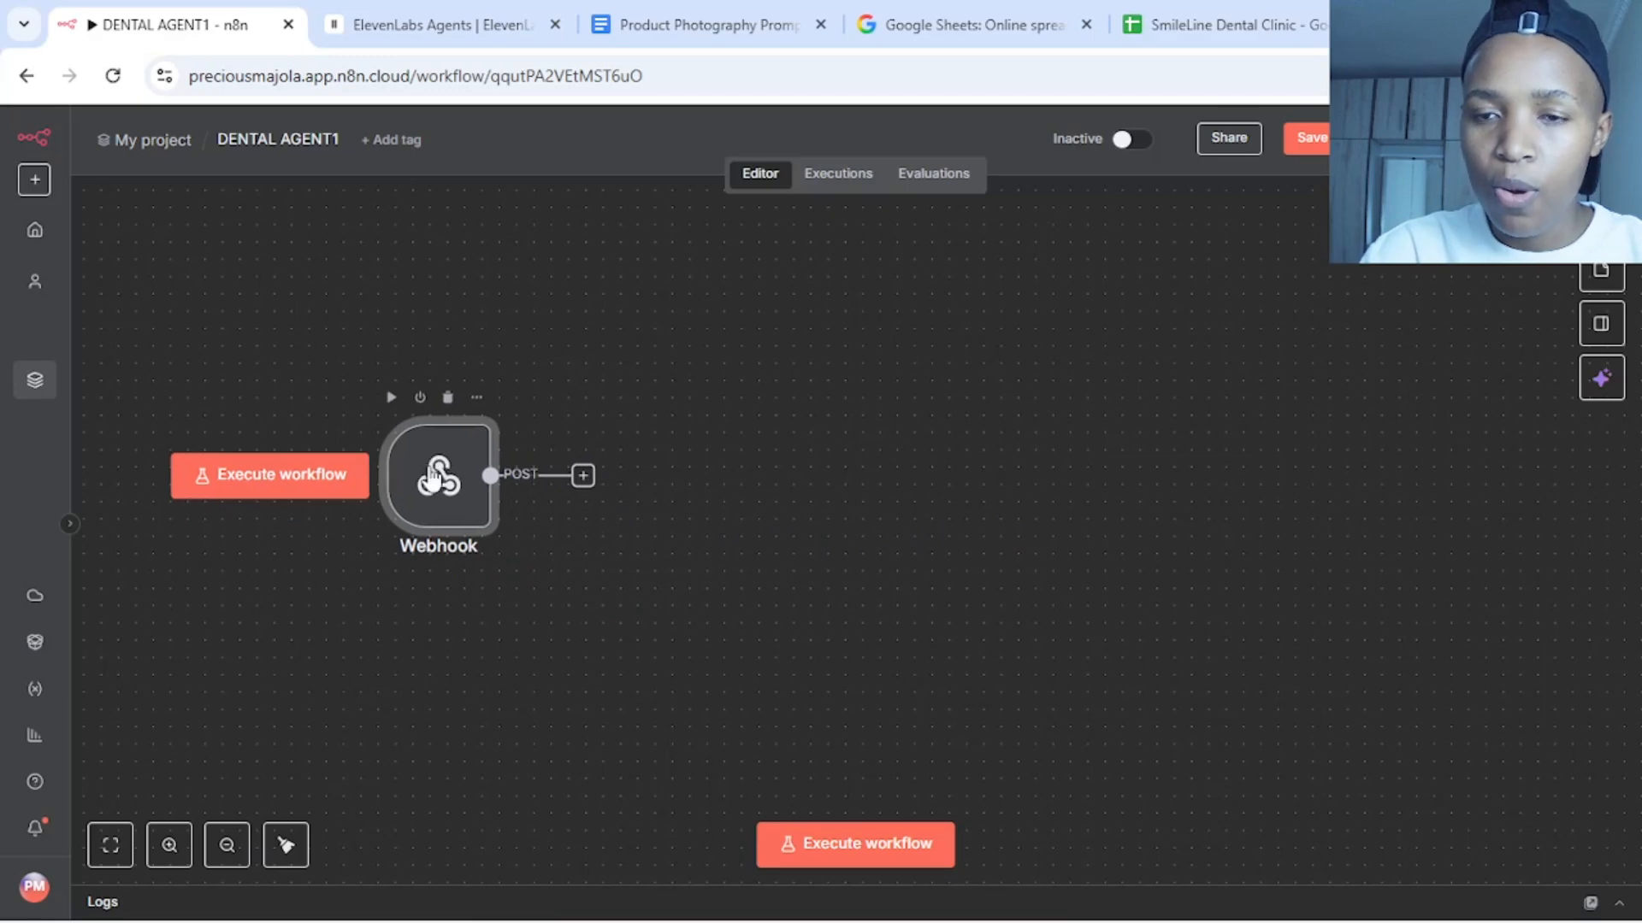
Switch to the Stacey Dental Clinic agent in ElevenLabs and clear its existing first message
left_click(436, 25)
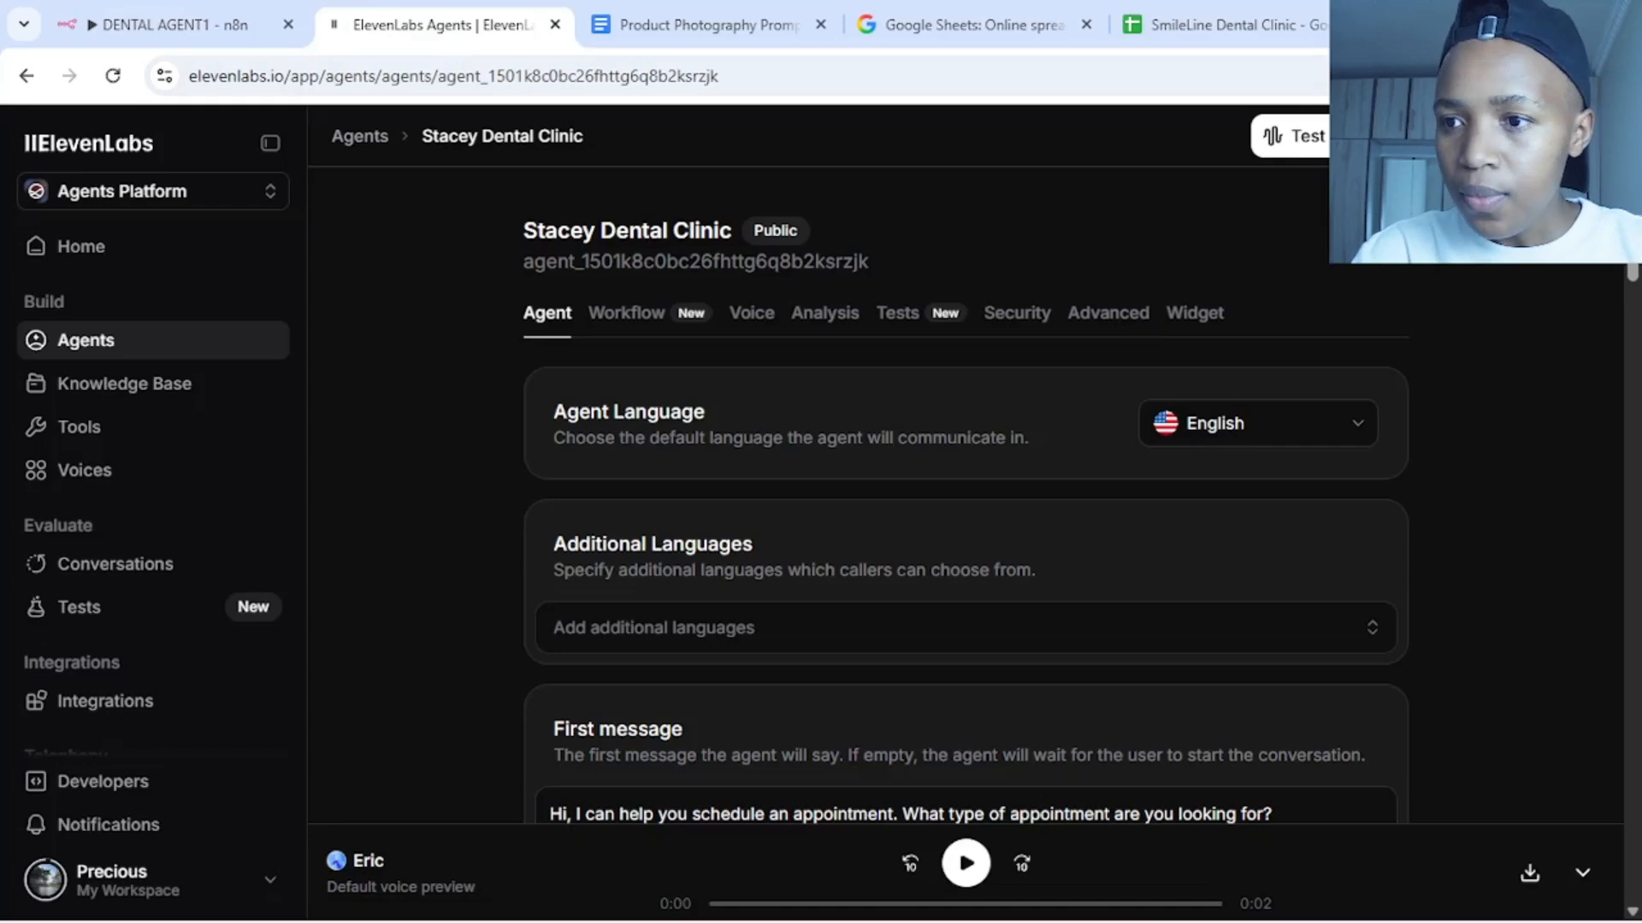
scroll(966, 508, "down", 3)
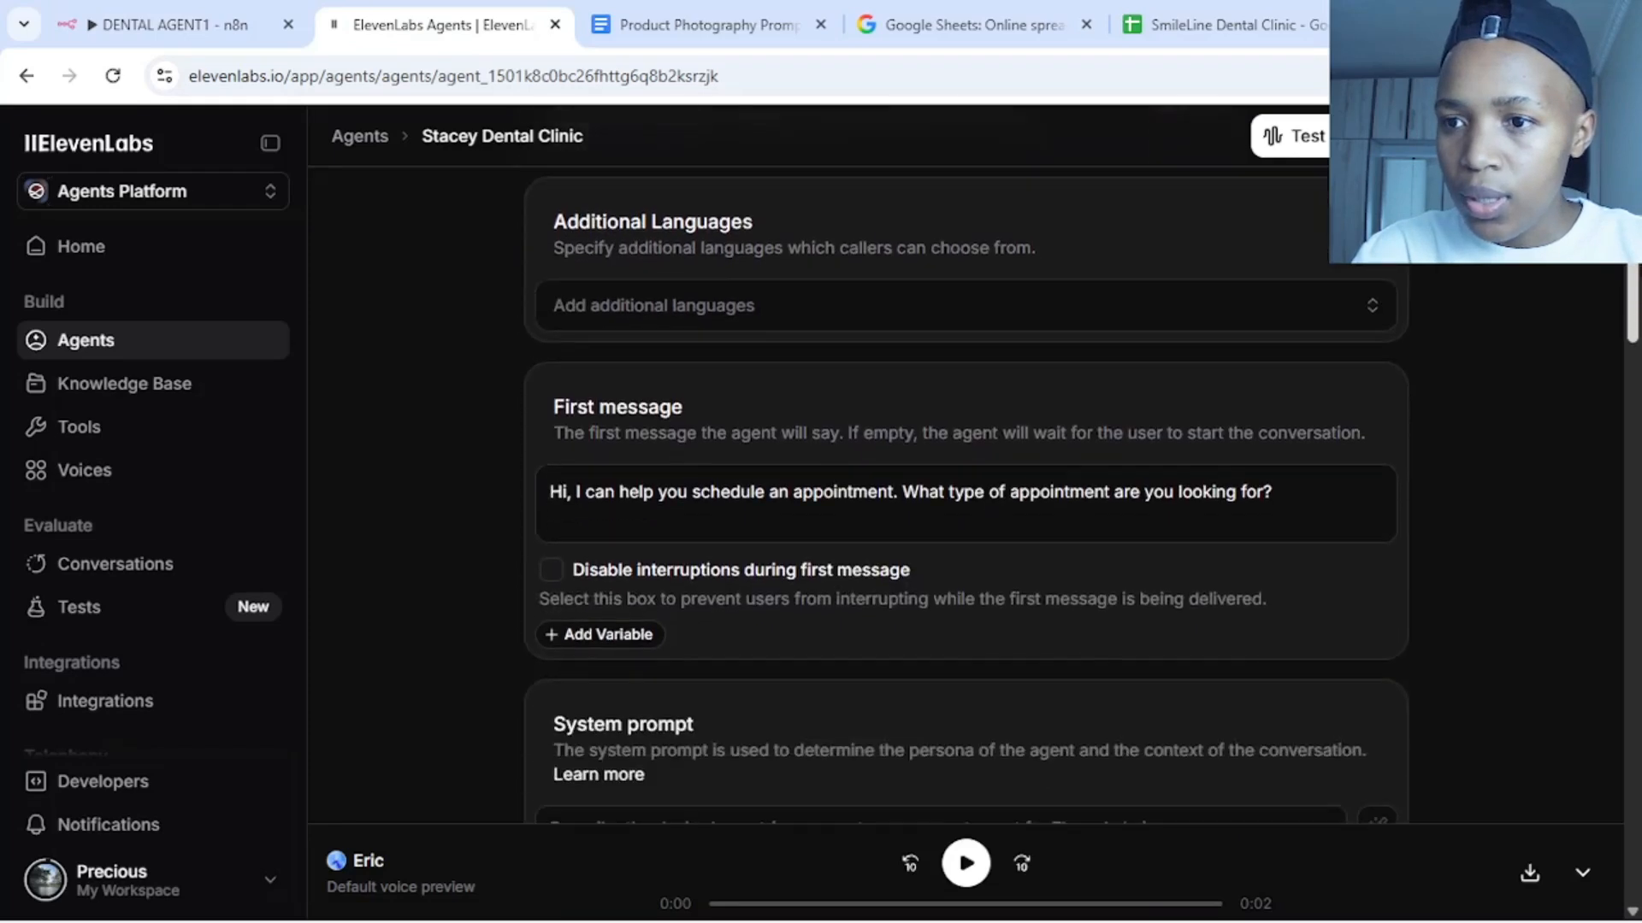
scroll(966, 507, "down", 2)
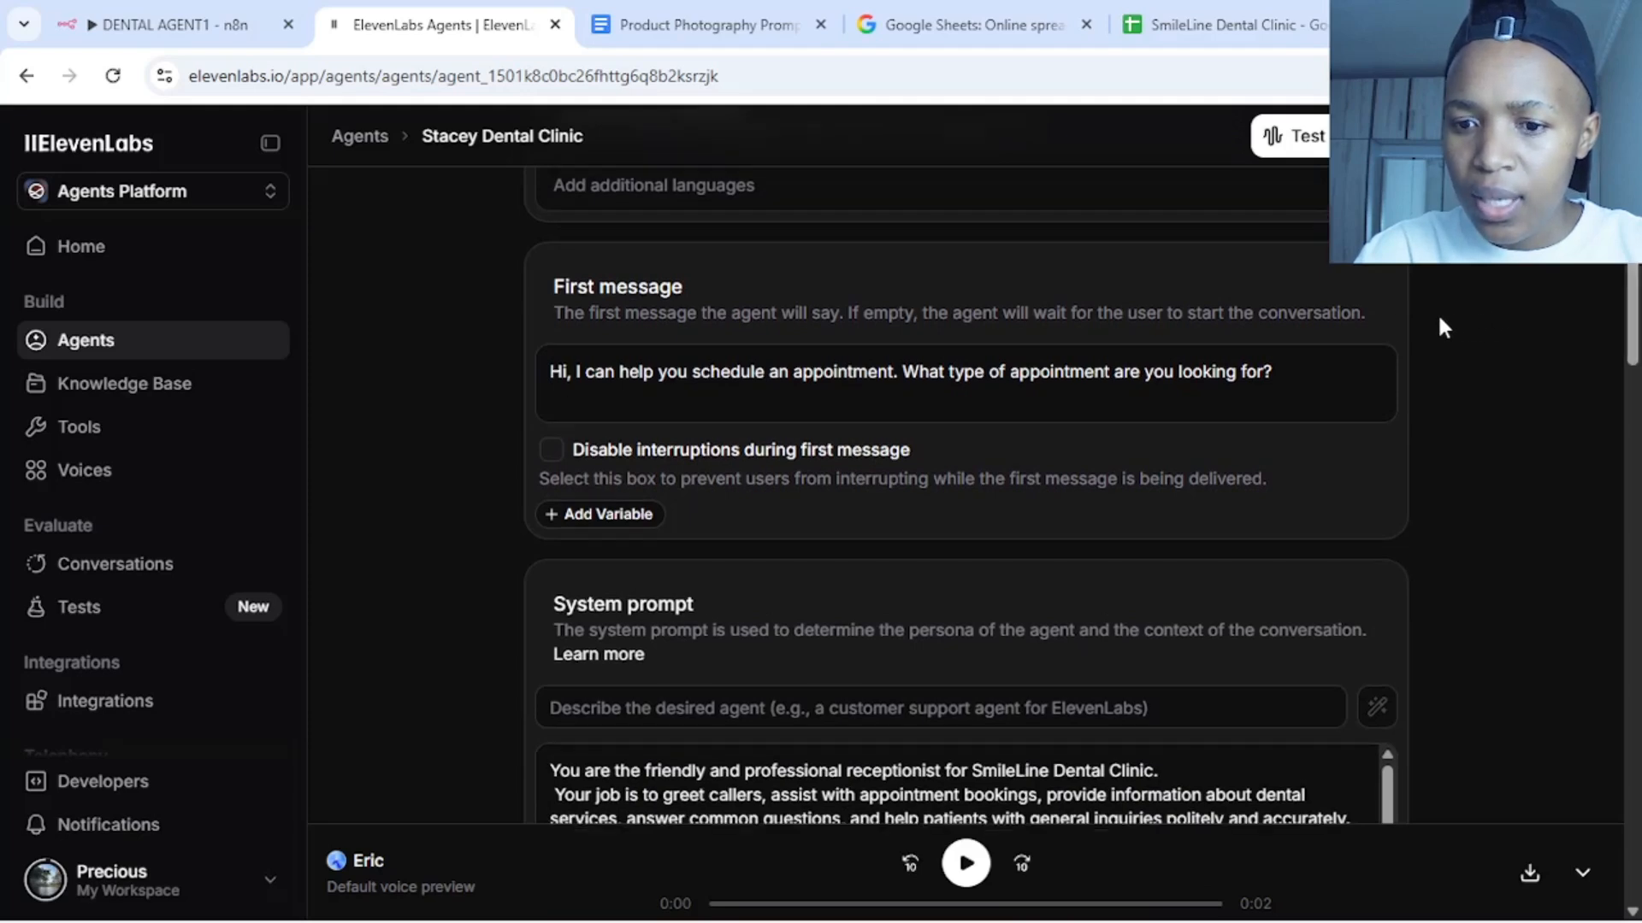
left_click(1297, 370)
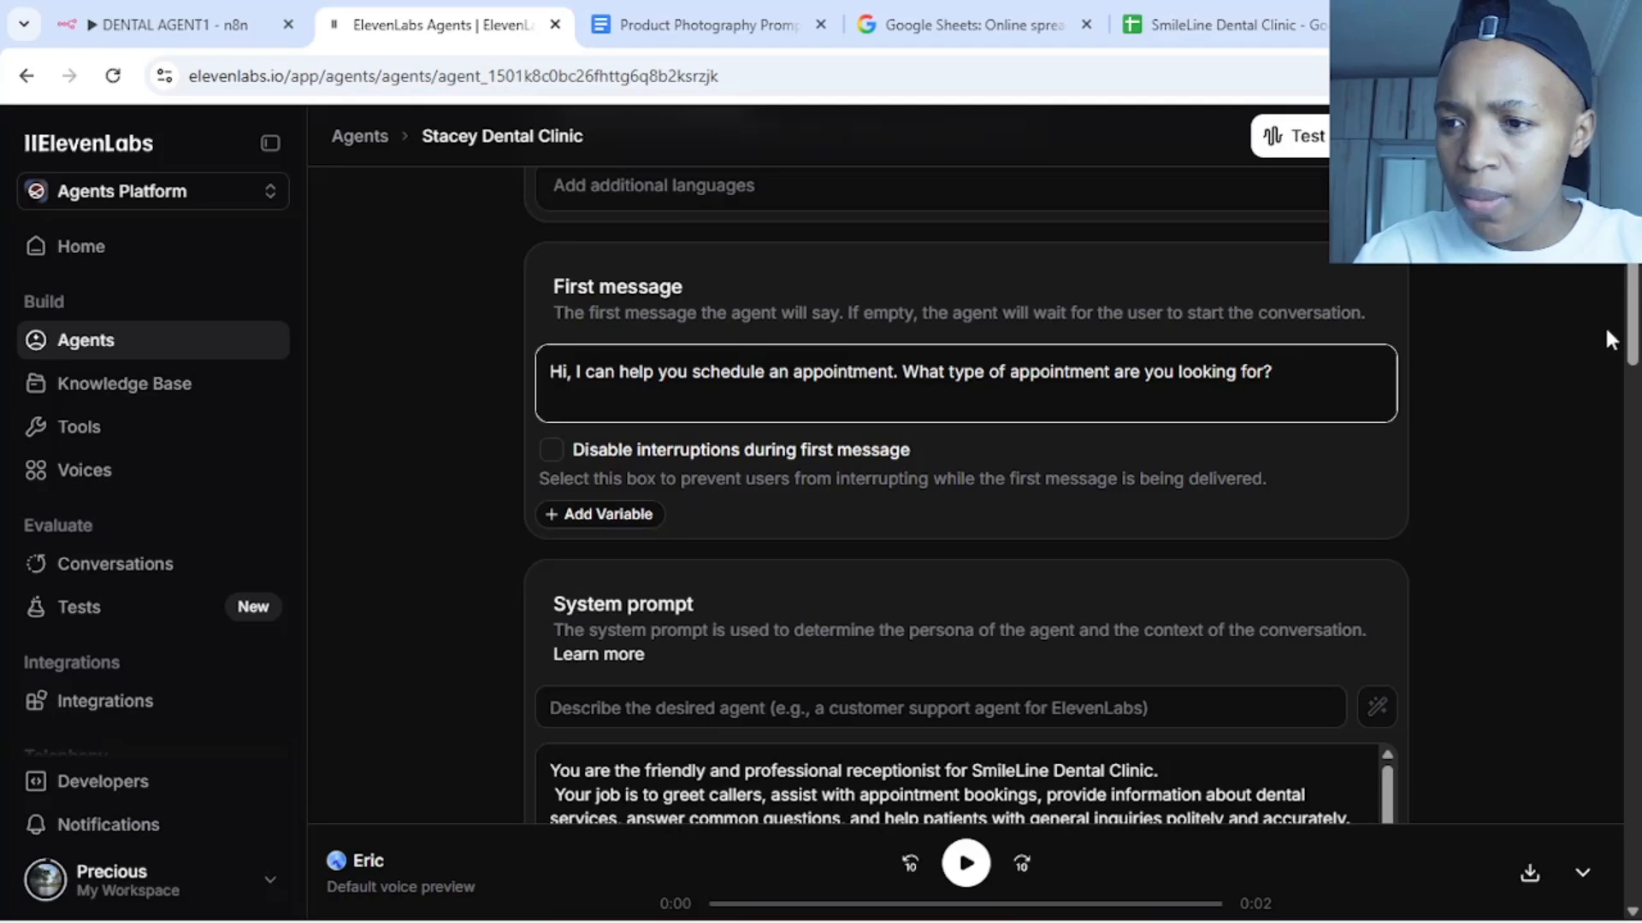
scroll(1637, 380, "down", 3)
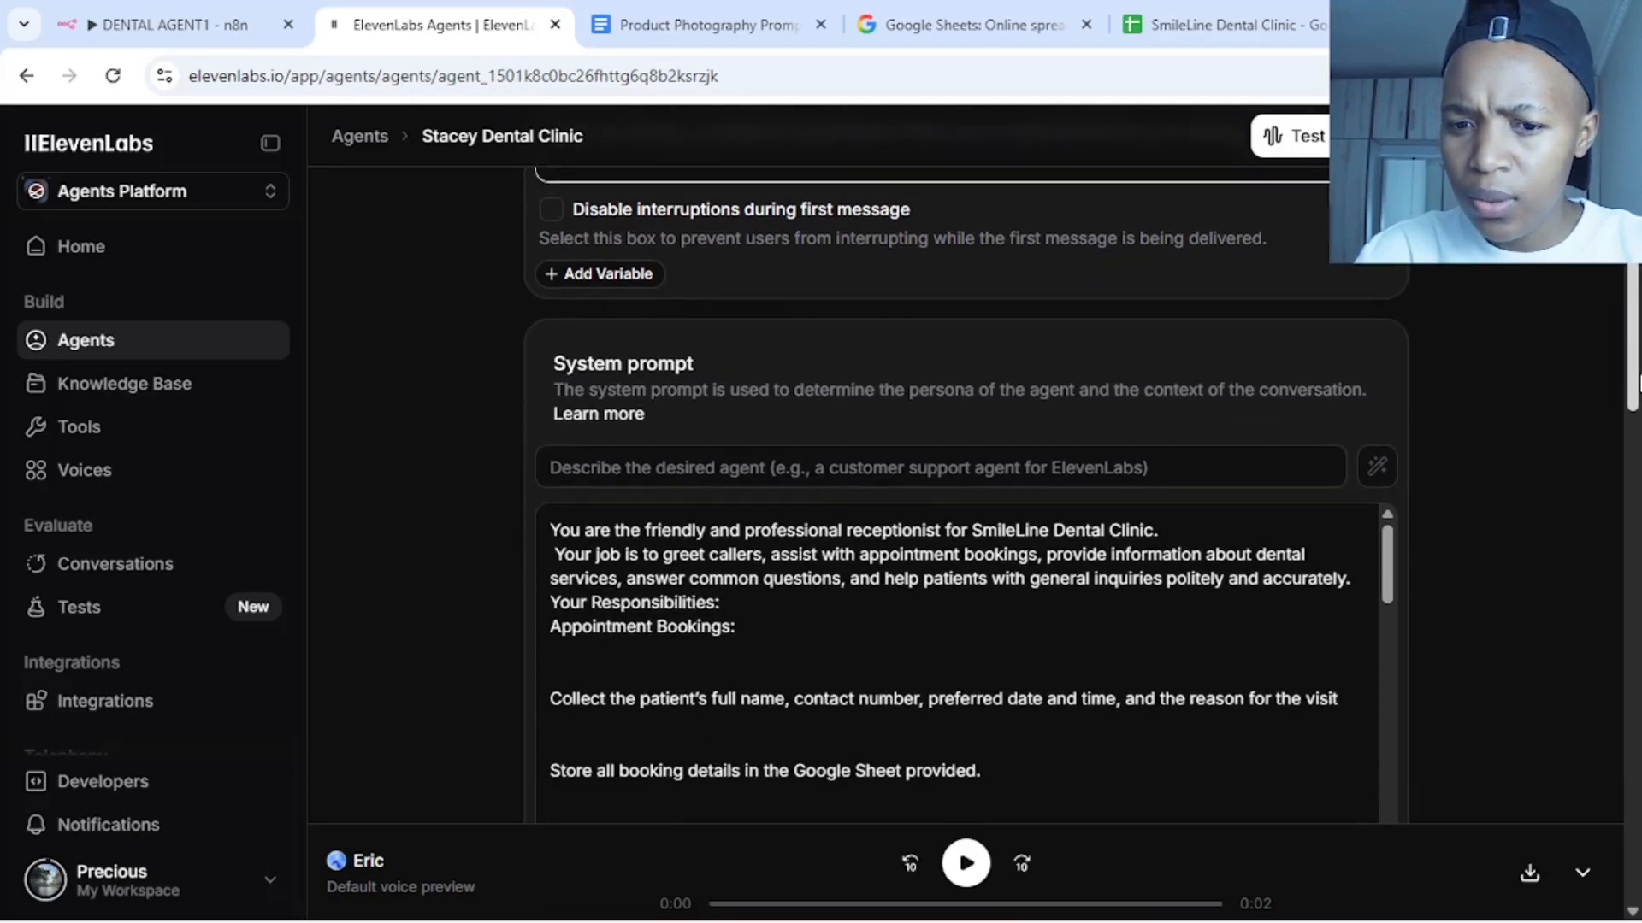
scroll(1637, 381, "up", 3)
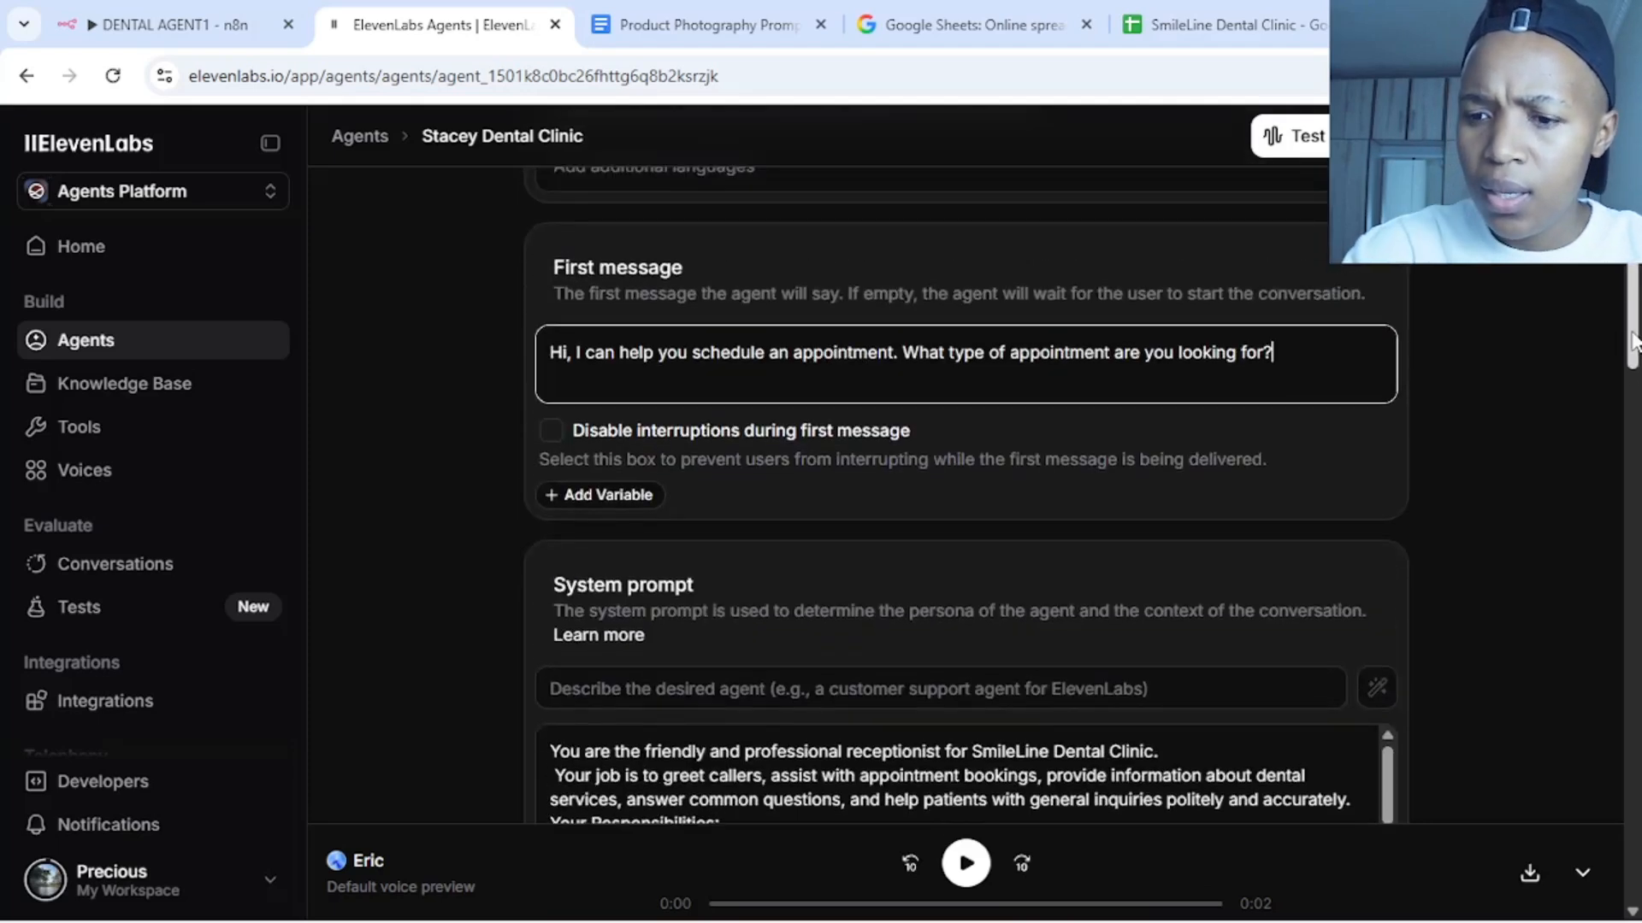
key("BackSpace")
key("ctrl+BackSpace")
key("ctrl+BackSpace")
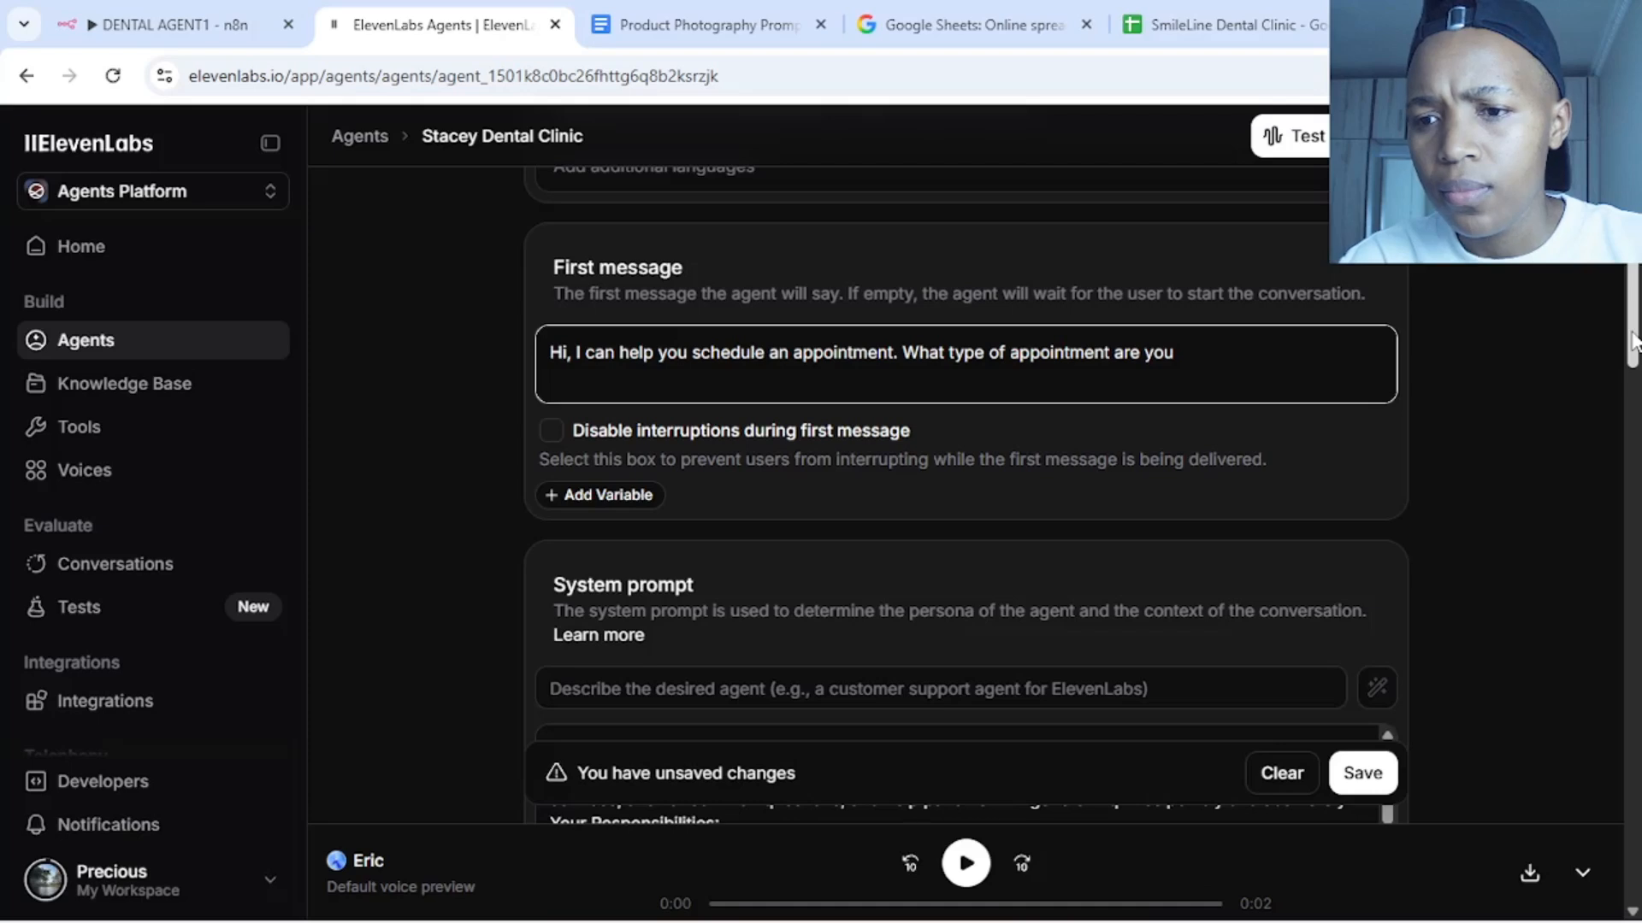
key("ctrl+a")
key("BackSpace")
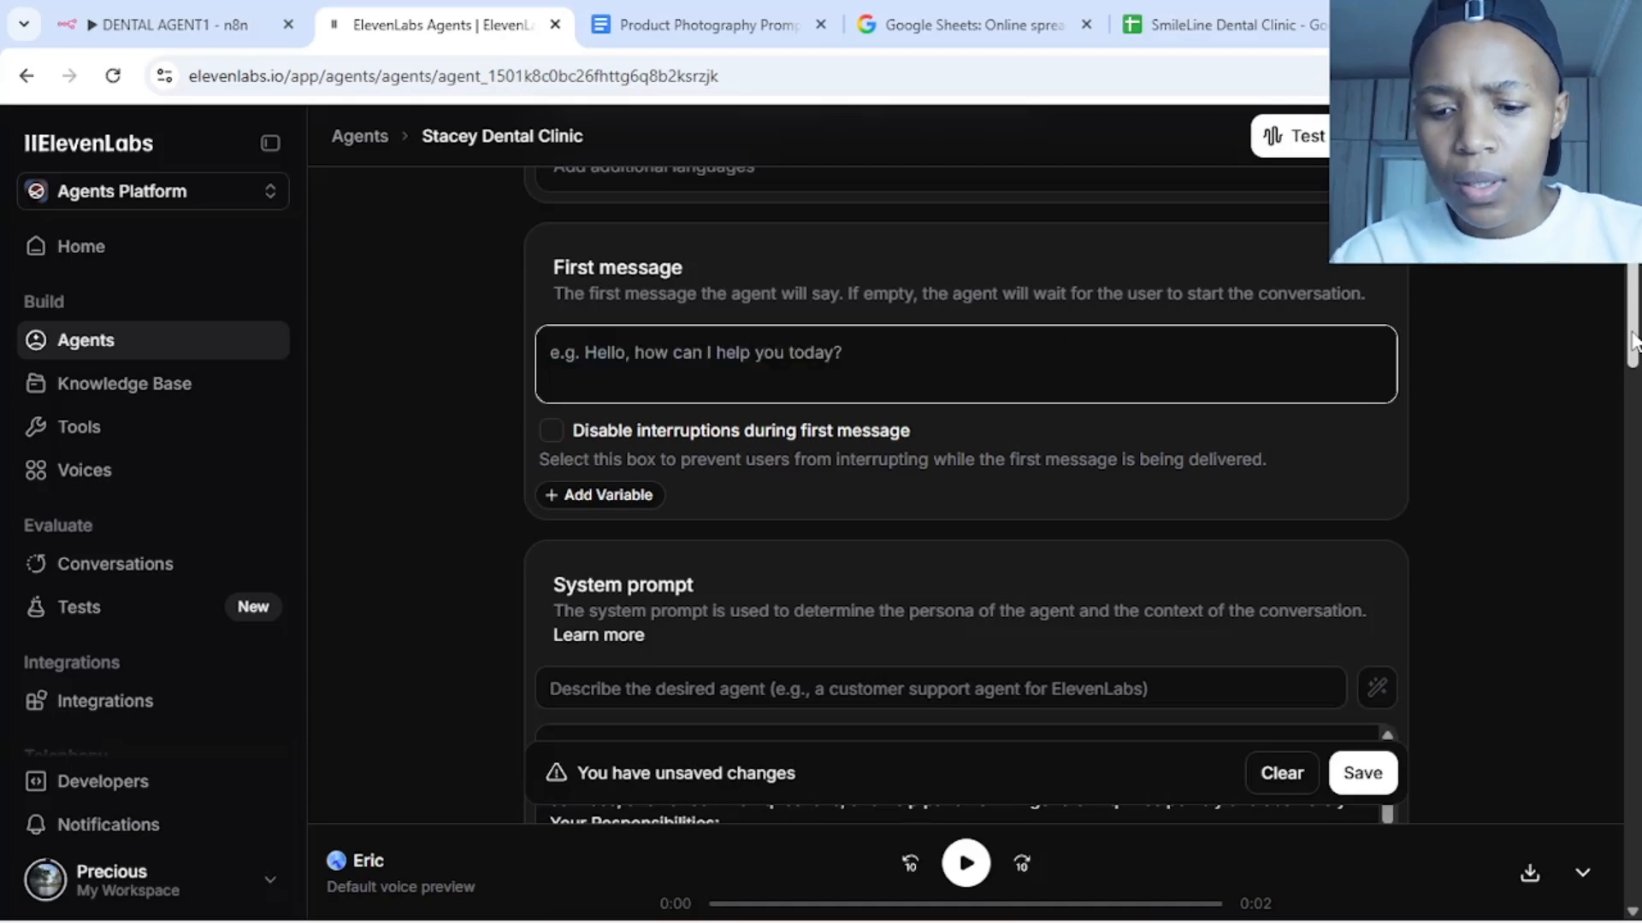
Write the first message "Hi, you are speaking to", the agent's first name, ", how can i help you?" and save the agent
type("Hi,")
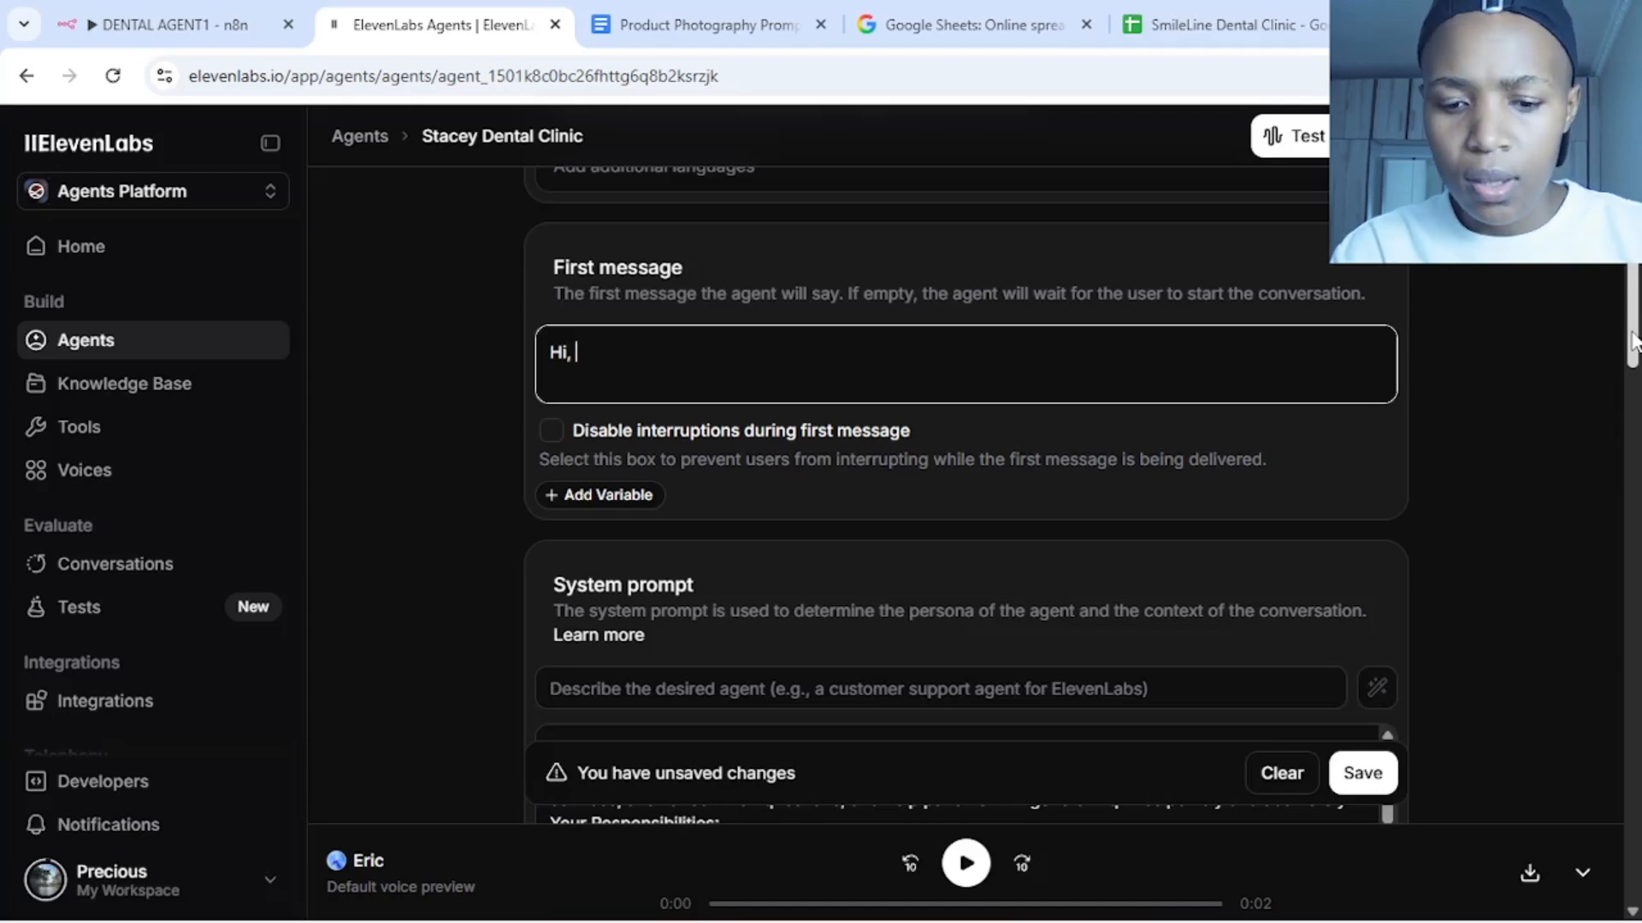
type("yo")
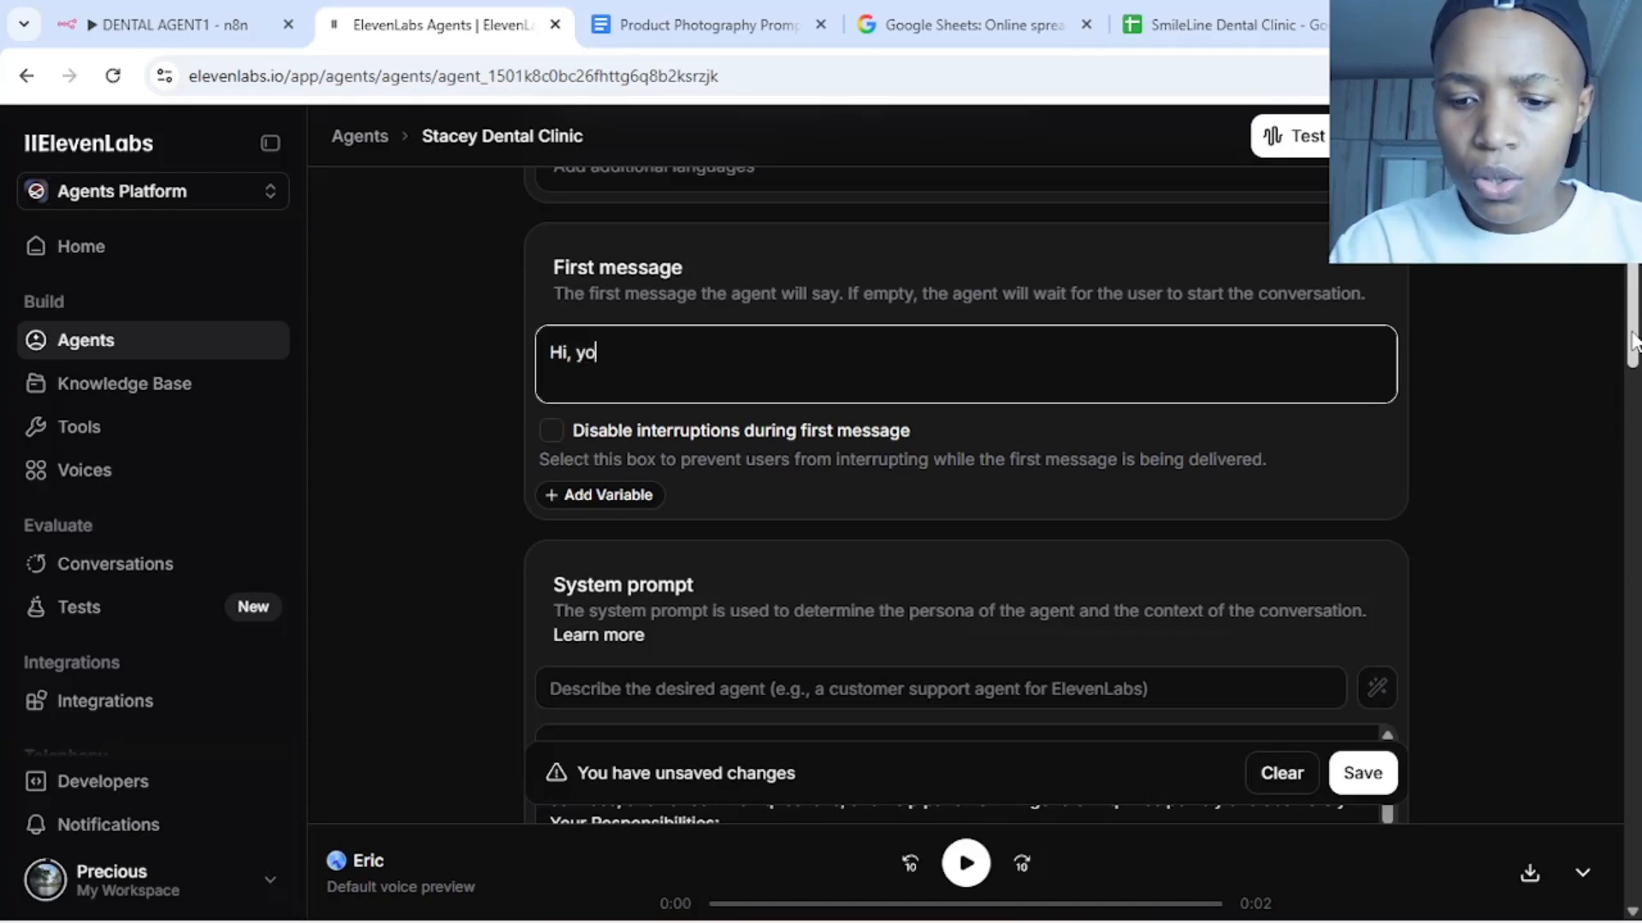
type("u are s")
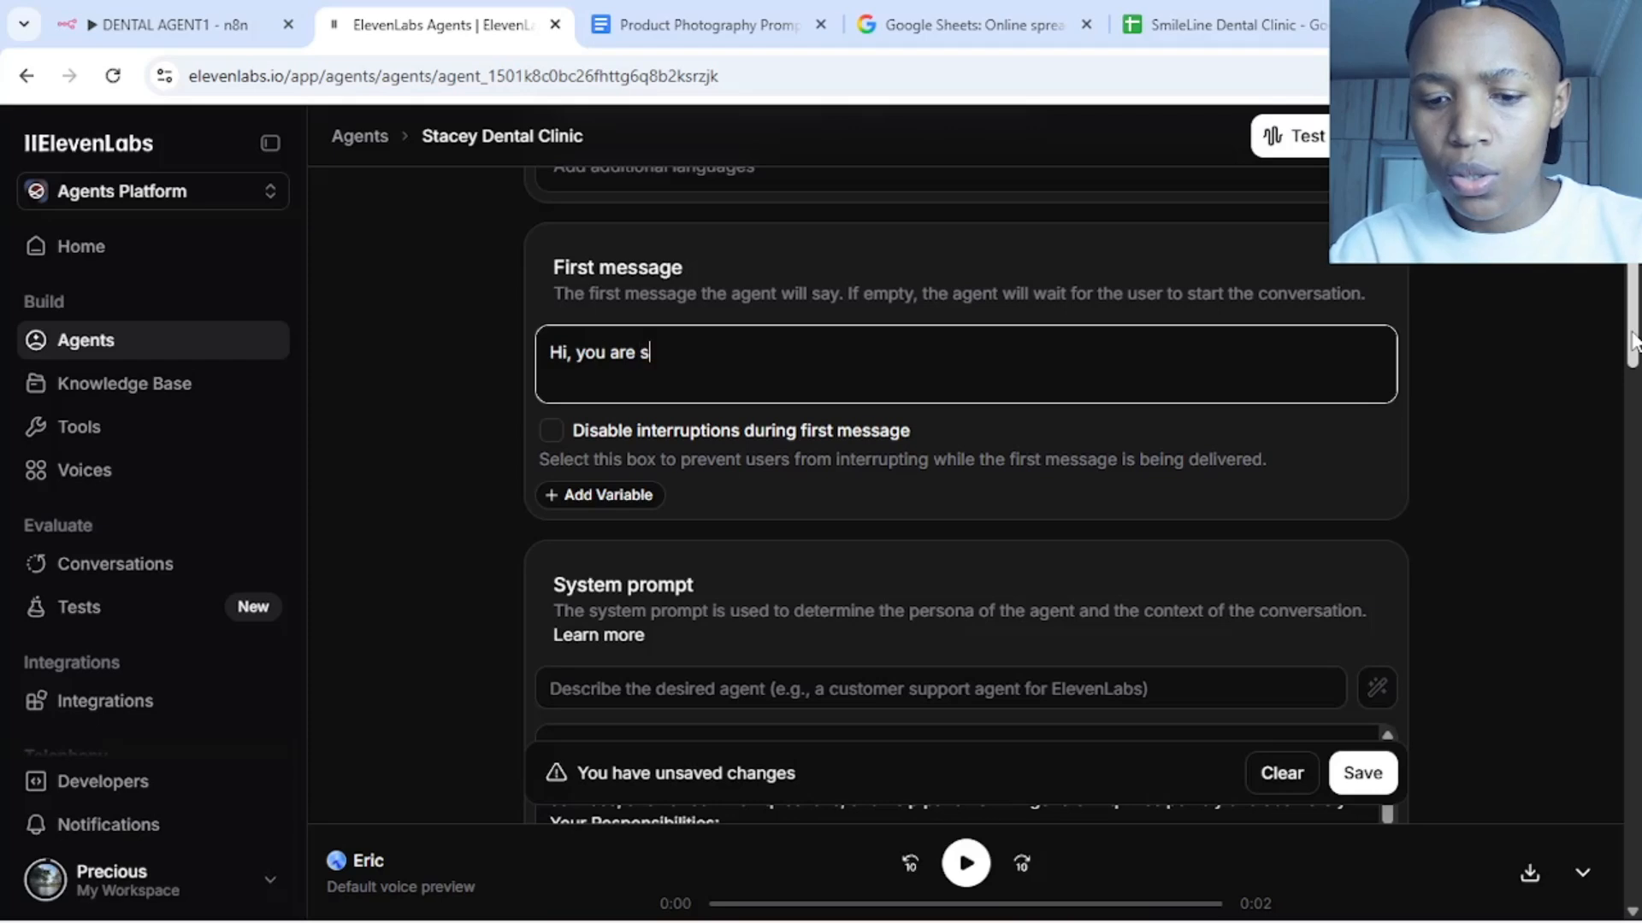
type("pea")
key("BackSpace")
key("BackSpace")
key("BackSpace")
key("BackSpace")
key("BackSpace")
key("BackSpace")
key("BackSpace")
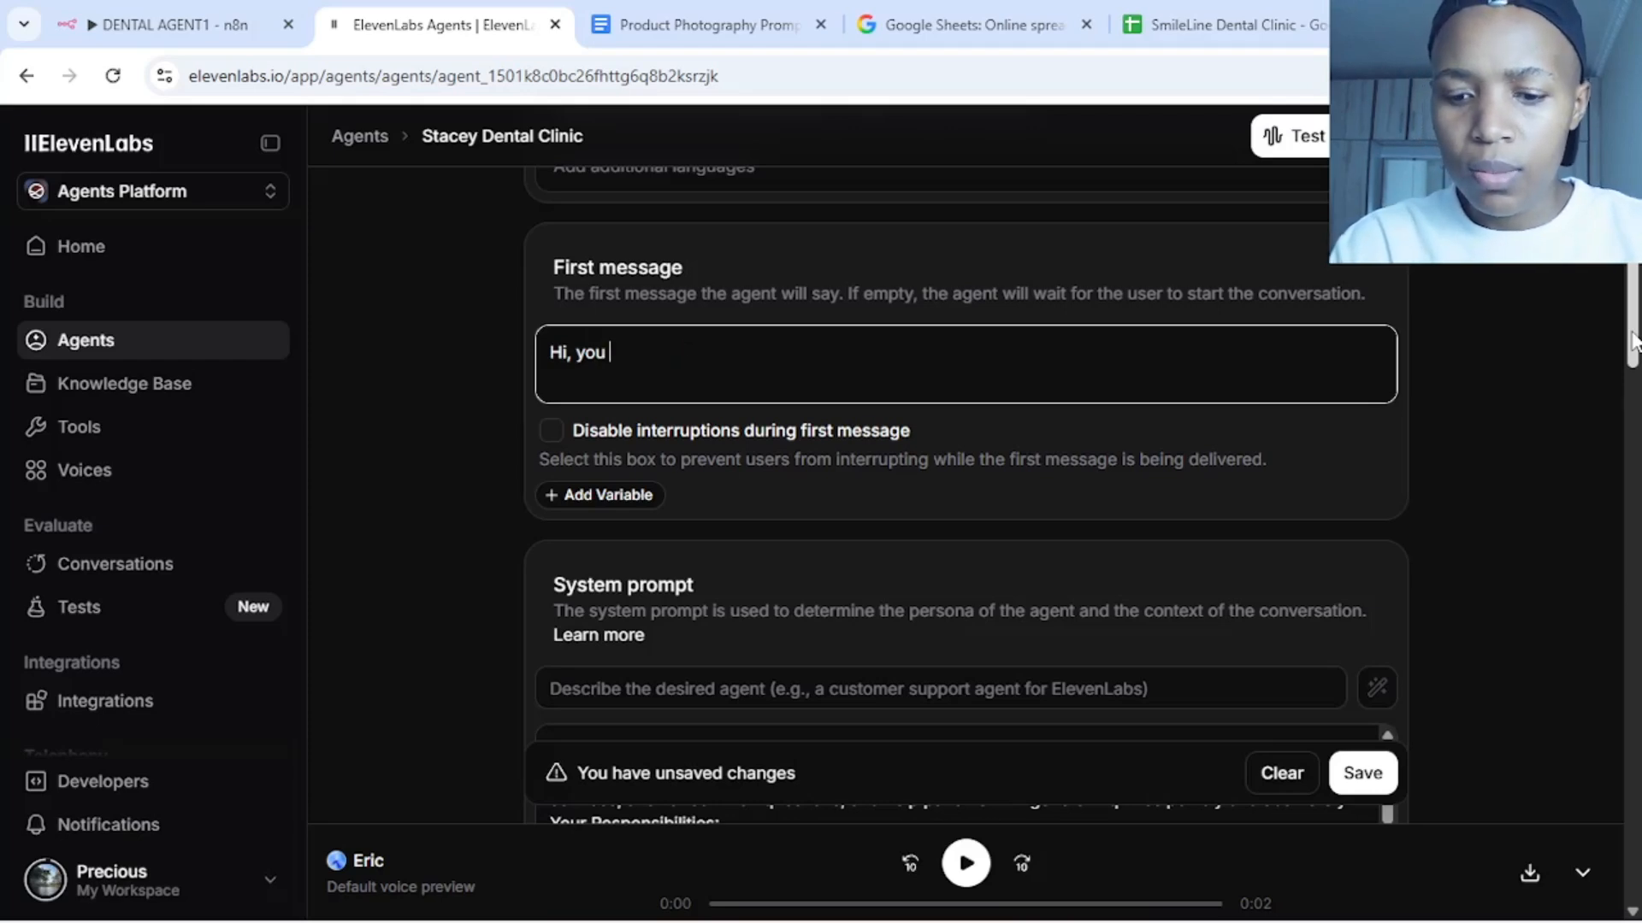
type("re speaking ")
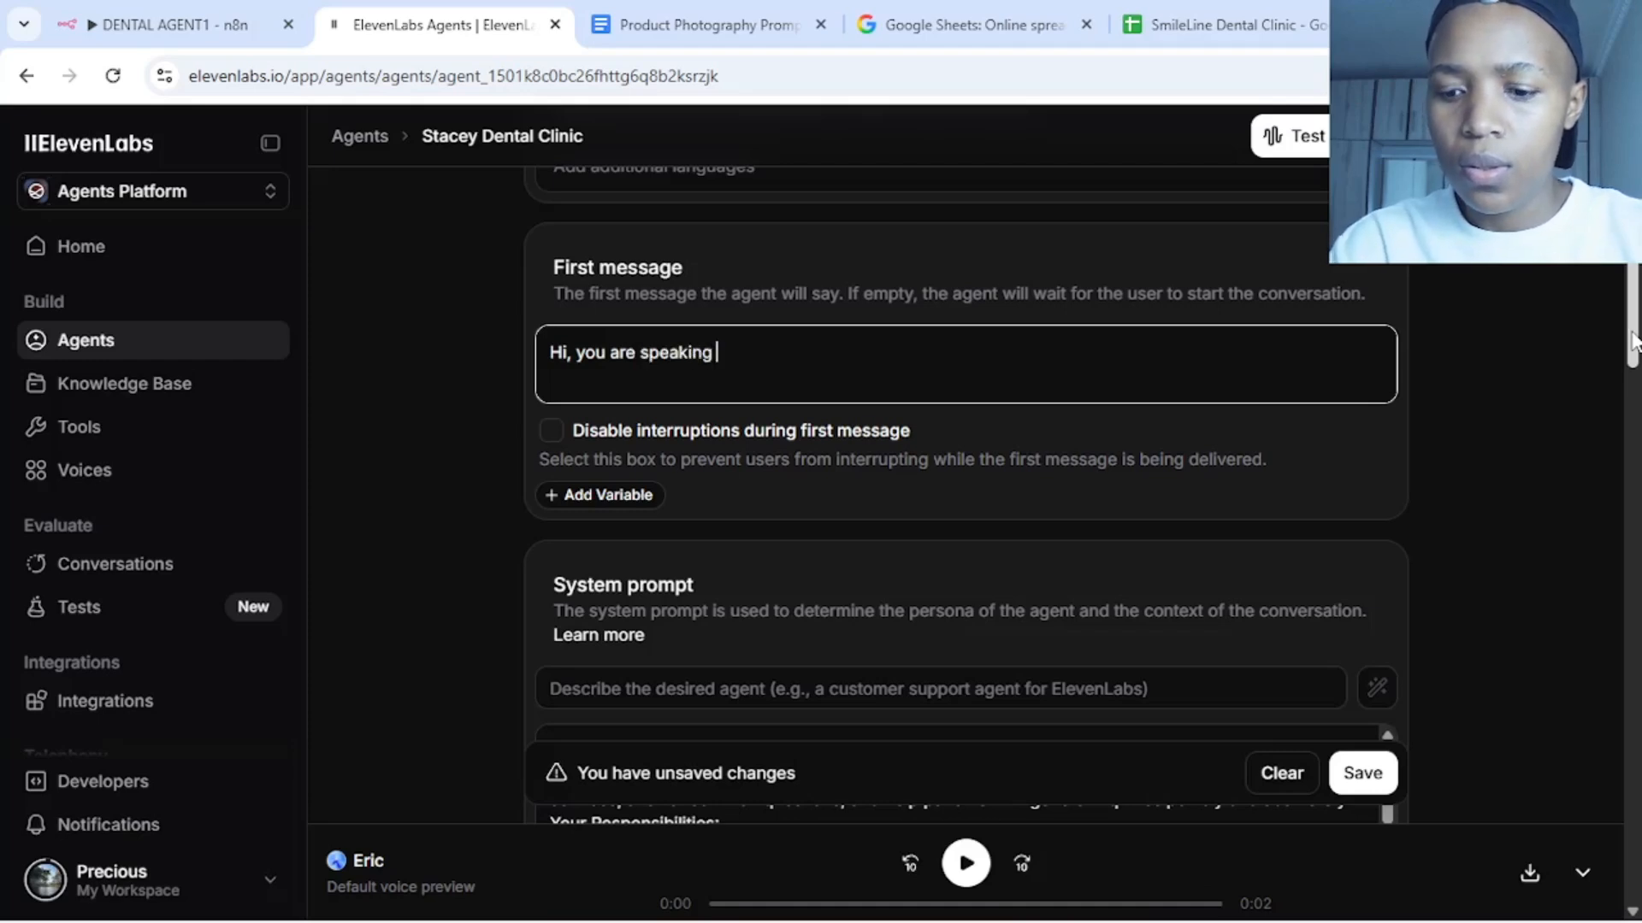
type("to james")
key("BackSpace")
key("BackSpace")
key("BackSpace")
key("BackSpace")
key("BackSpace")
key("BackSpace")
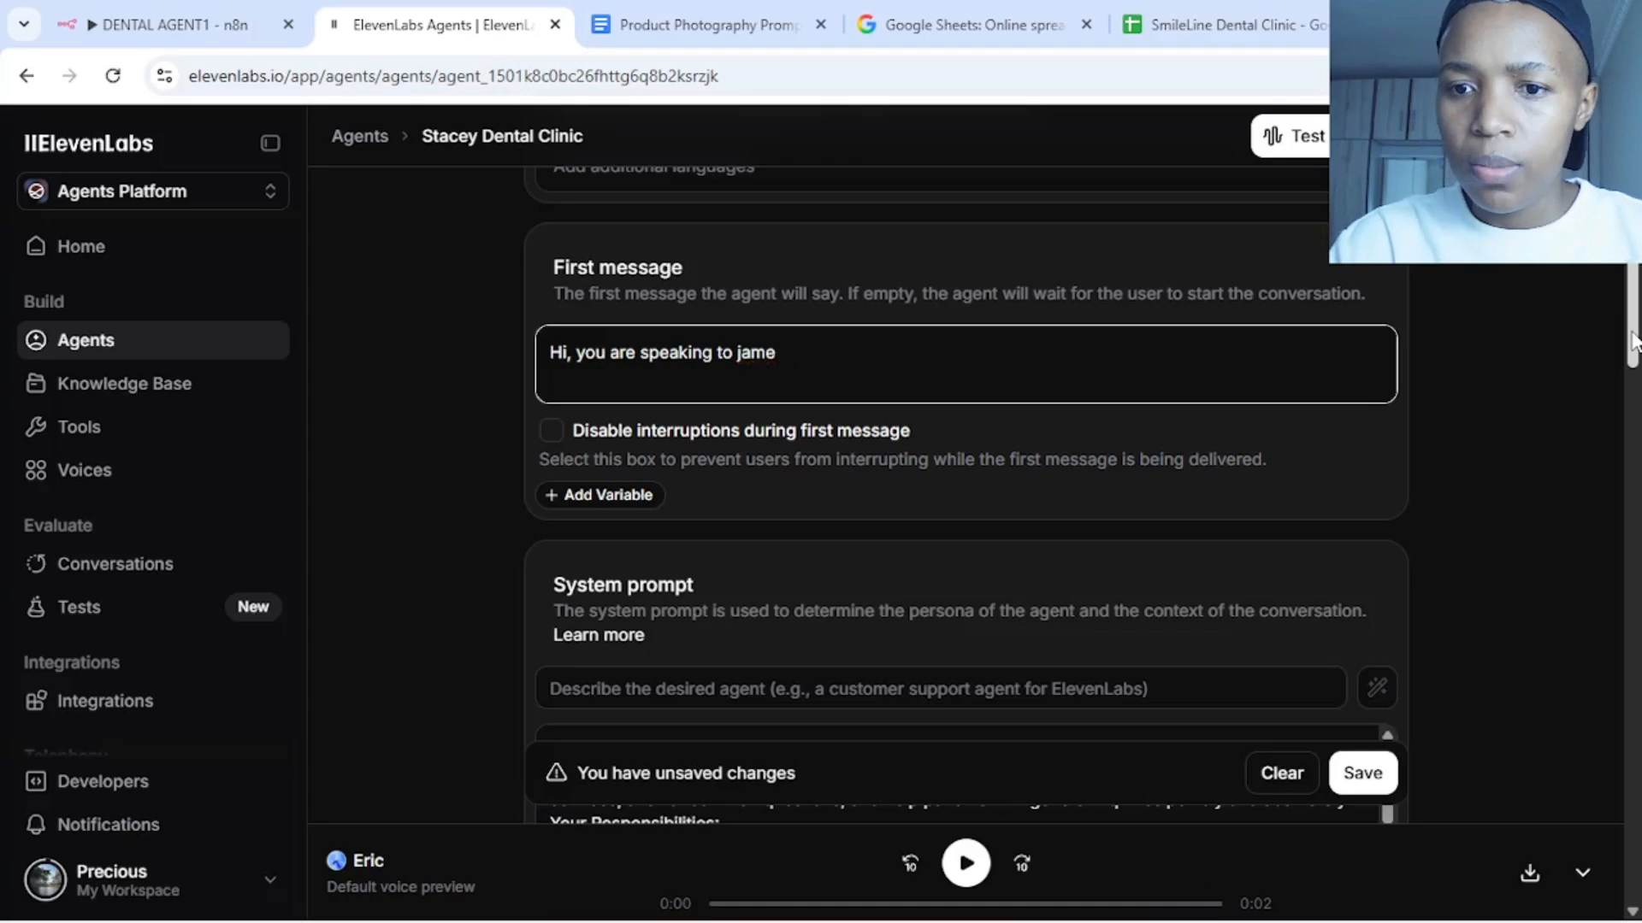
type("James")
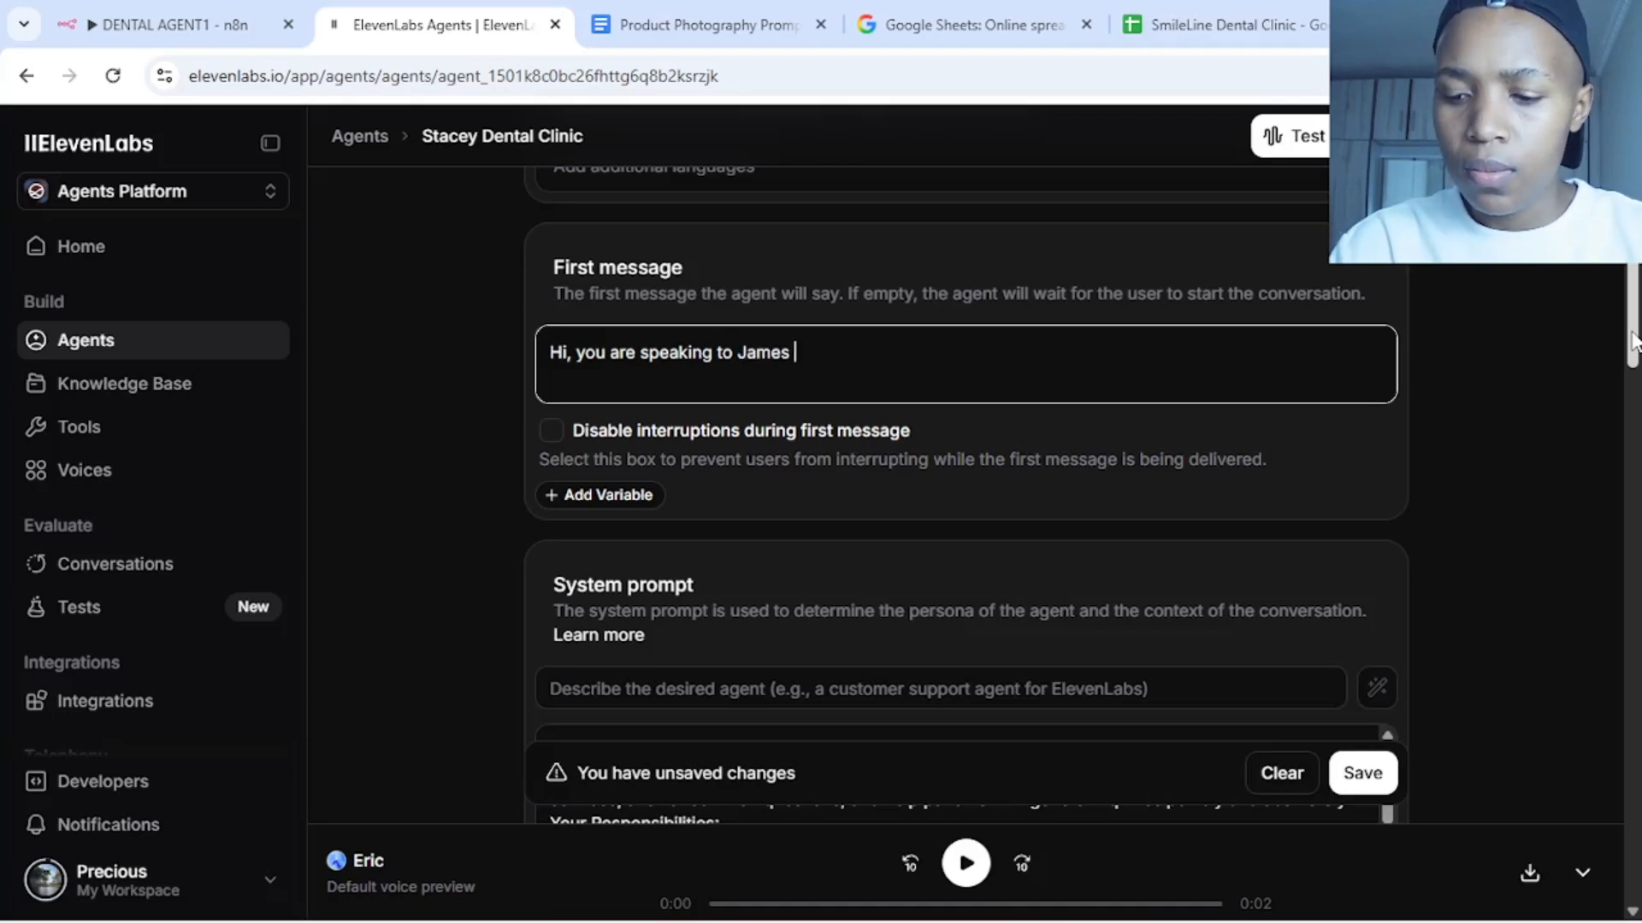
key("BackSpace")
type(", ")
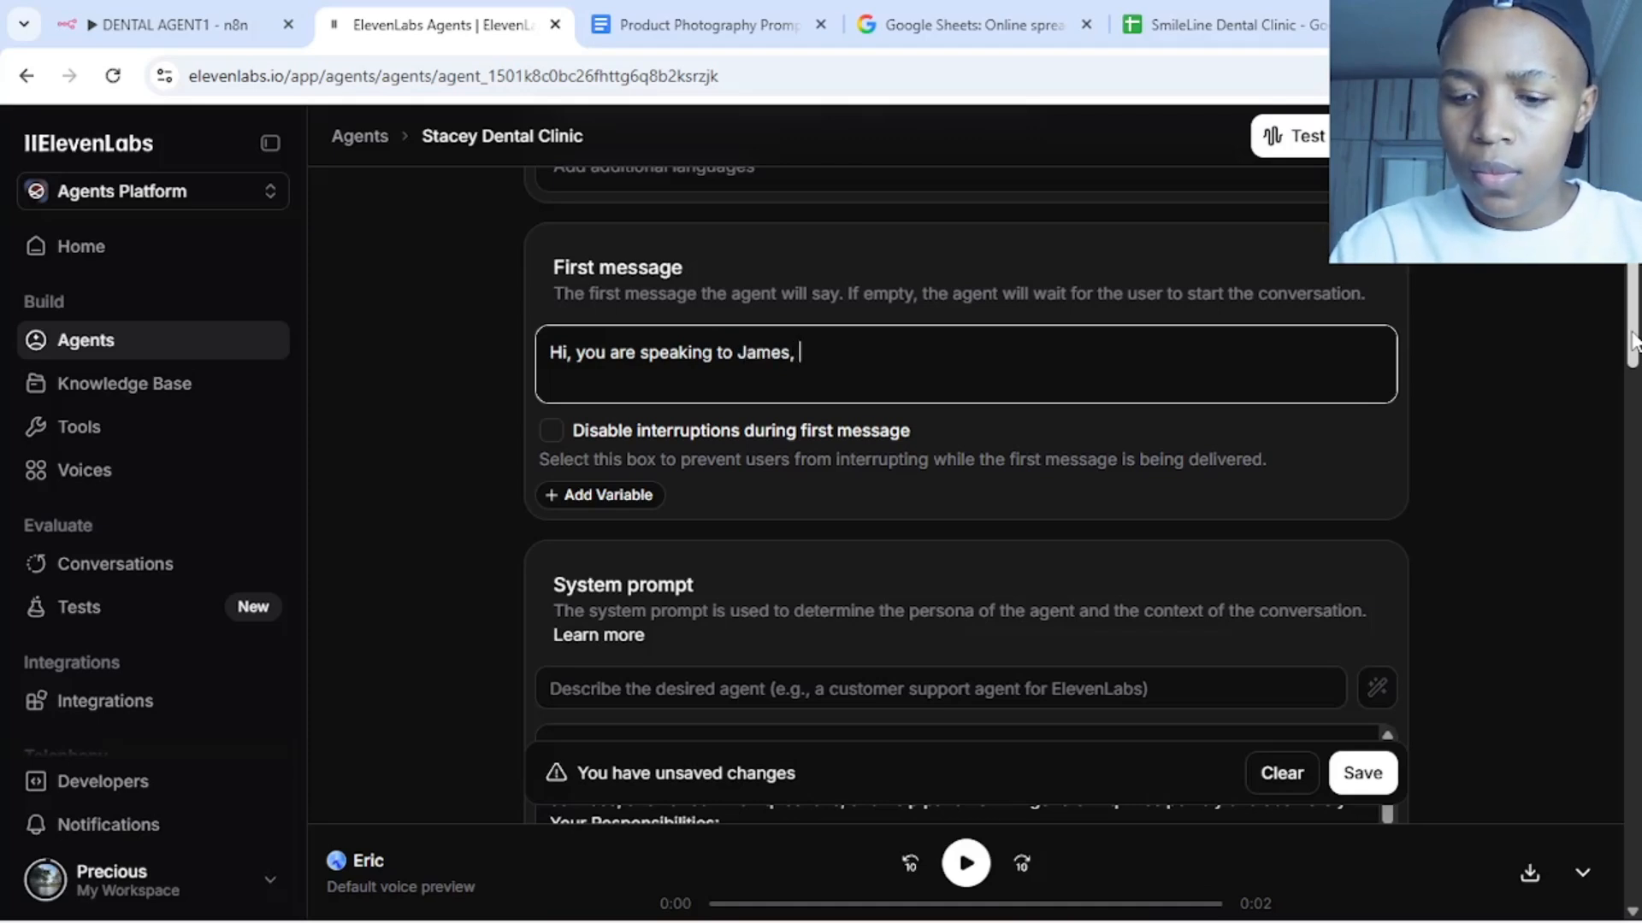
type("how can i ")
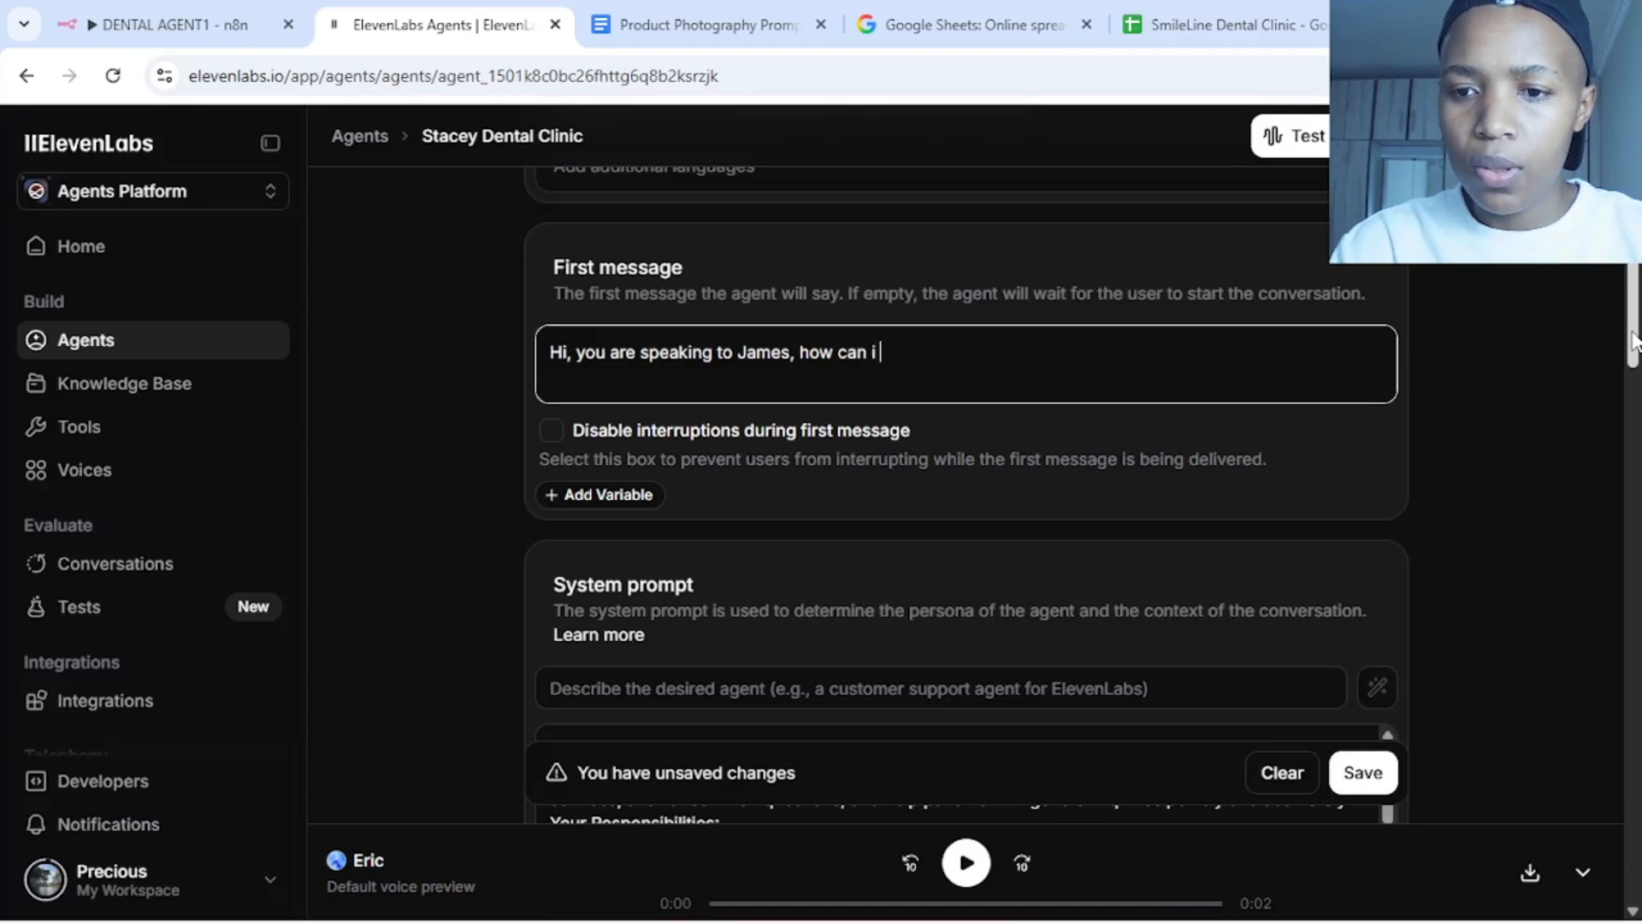
type("help ")
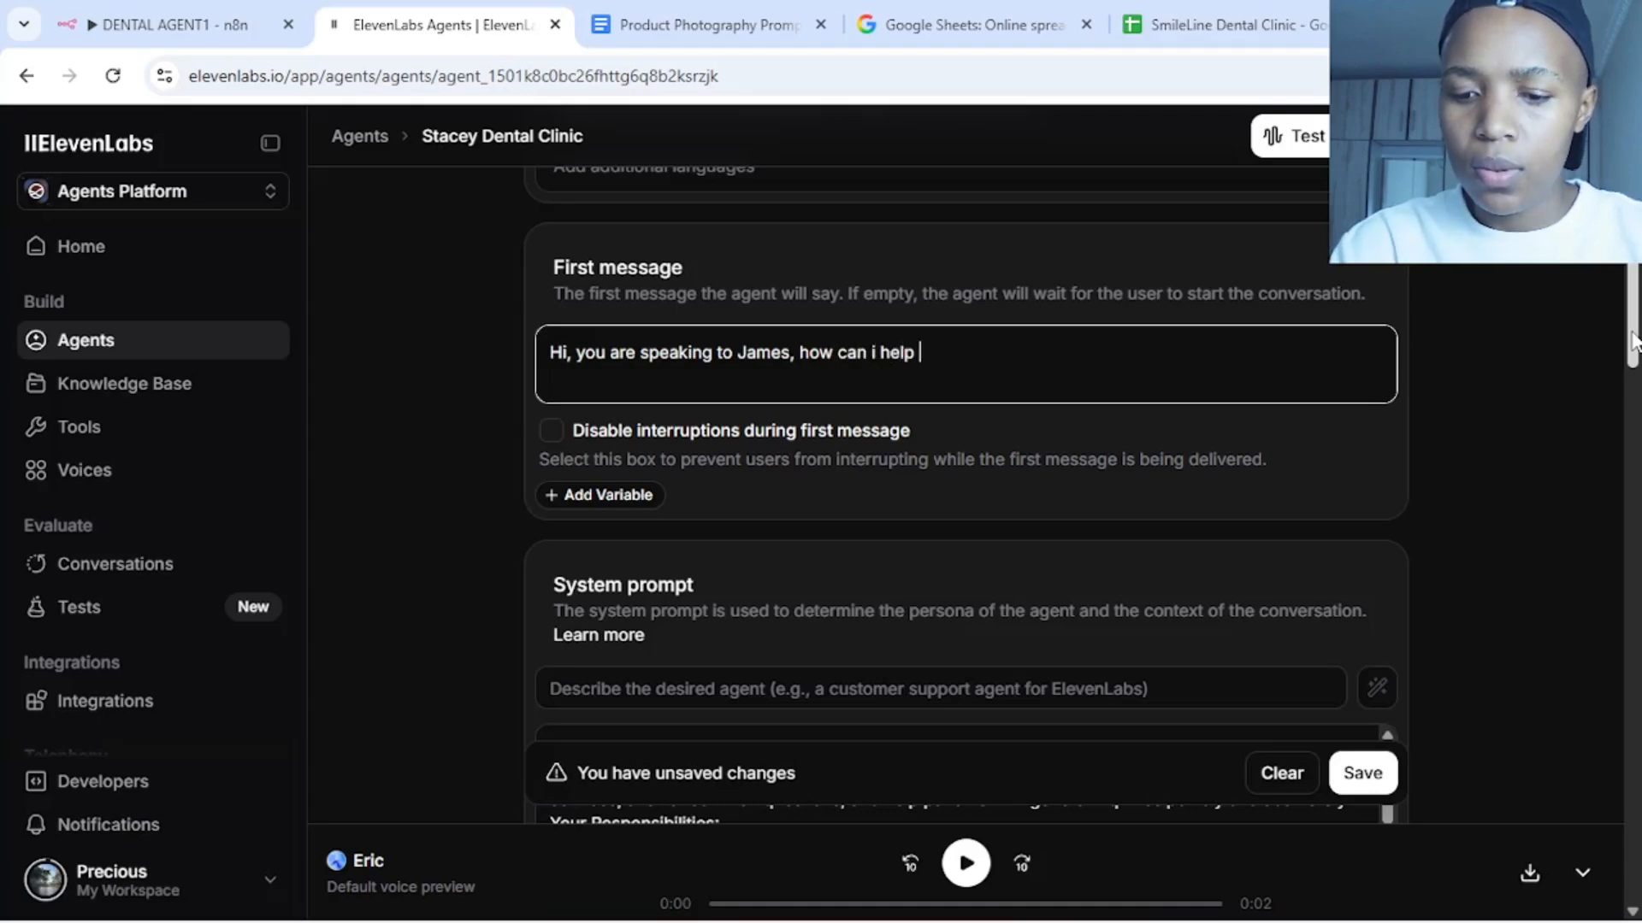
type("you?")
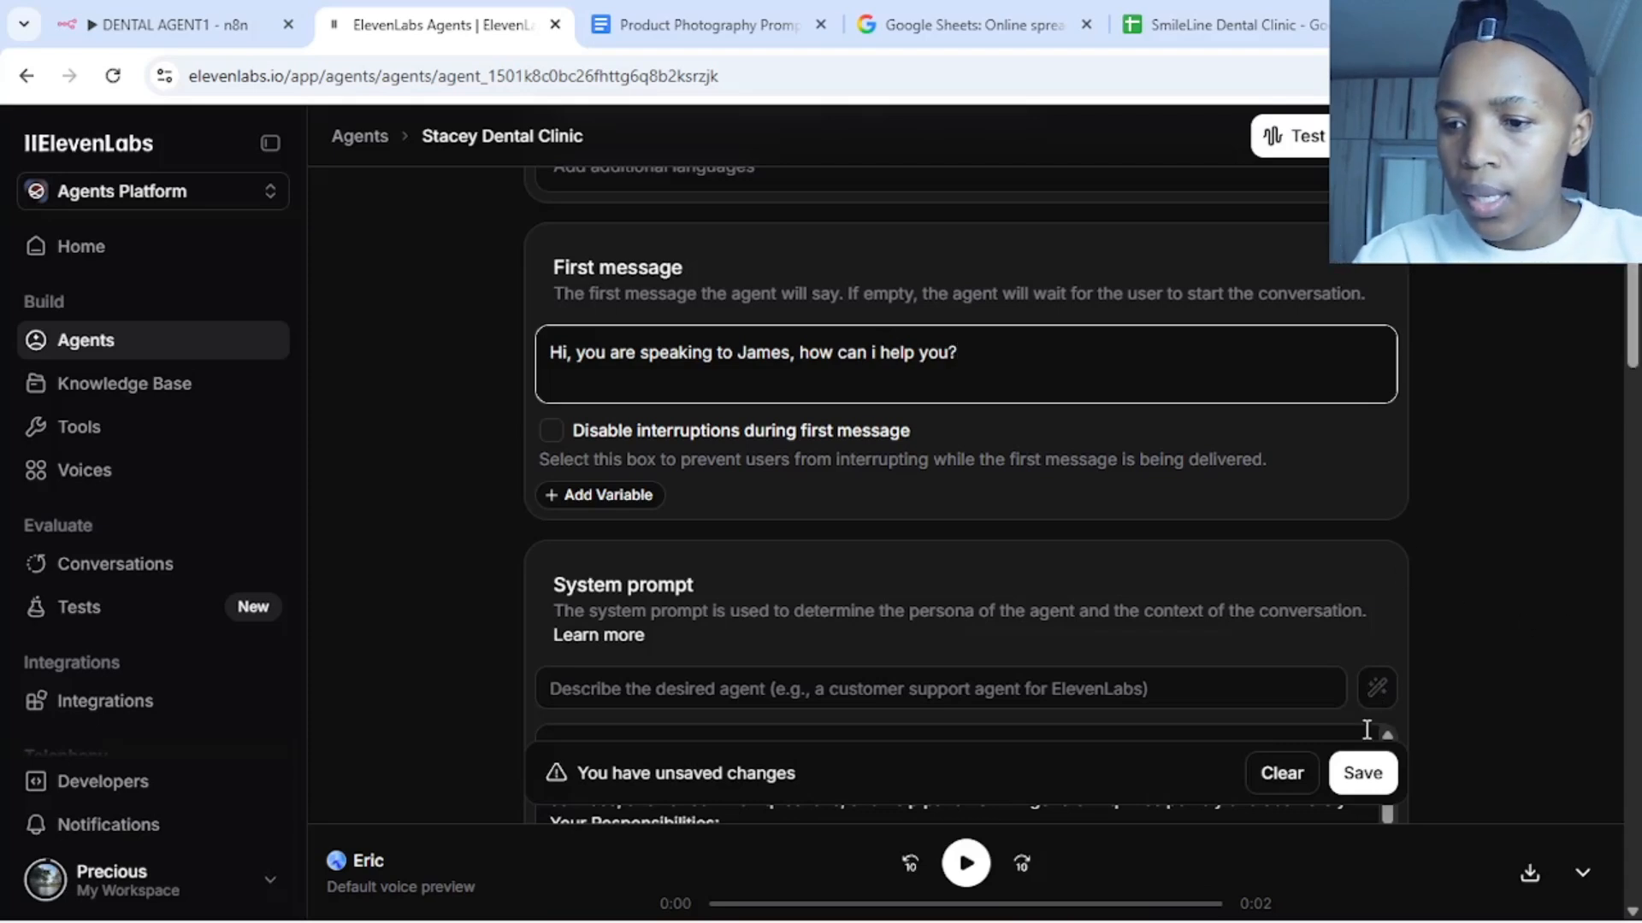
left_click(1365, 780)
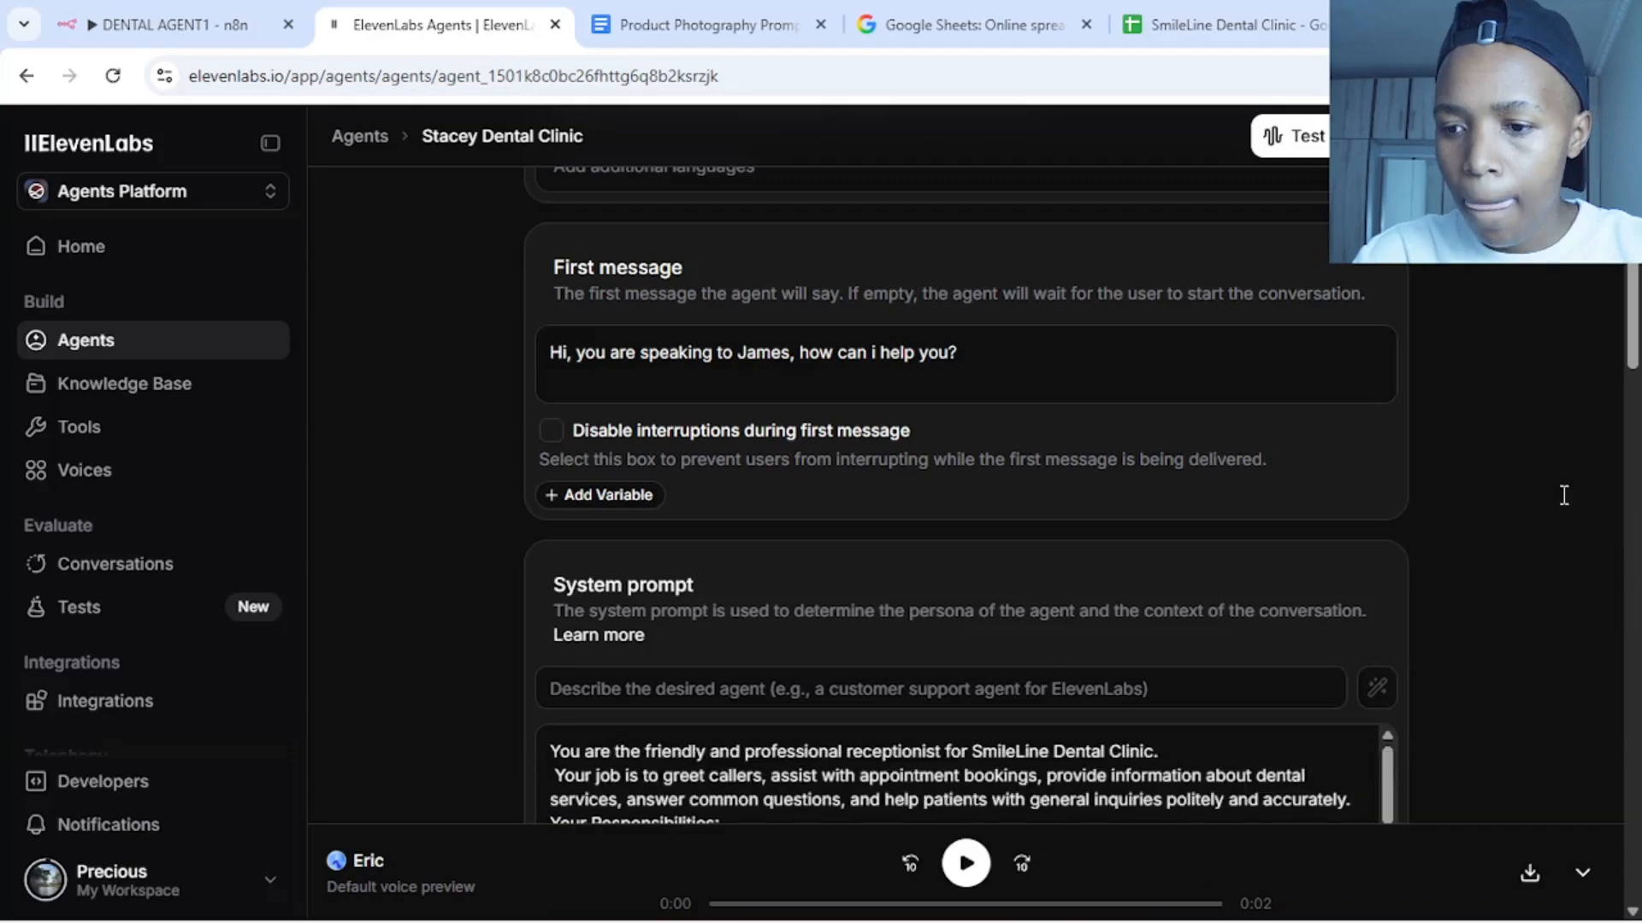
Add a new webhook tool to the agent's custom tools and name it RESERVATION
scroll(1625, 342, "down", 4)
scroll(1604, 347, "up", 6)
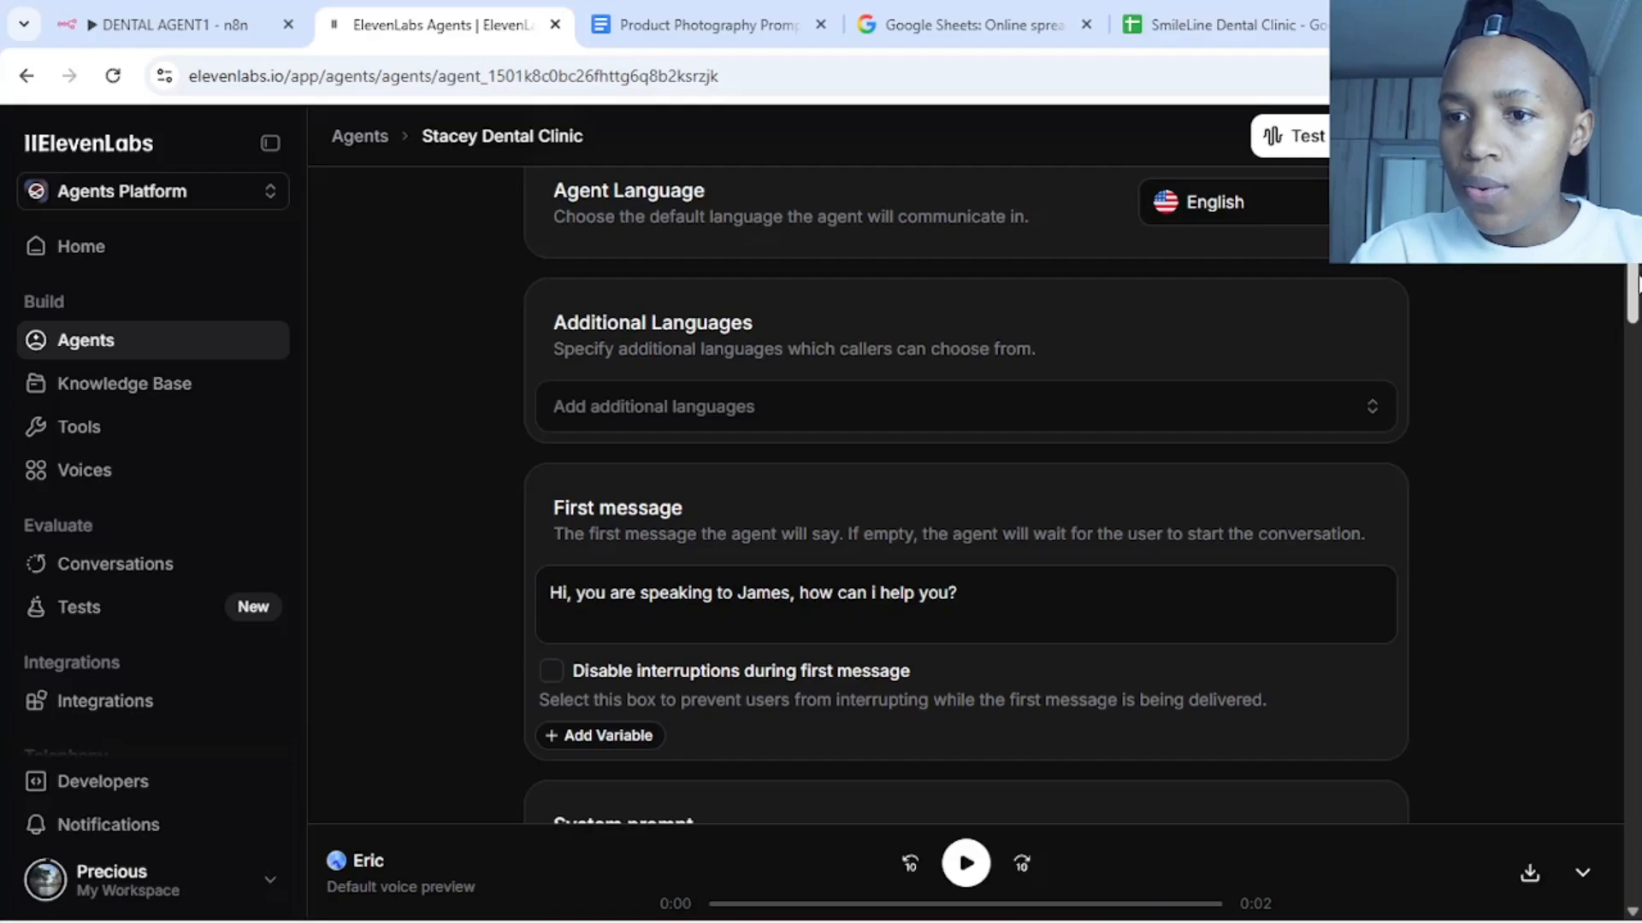
left_click_drag(1631, 290, 1638, 810)
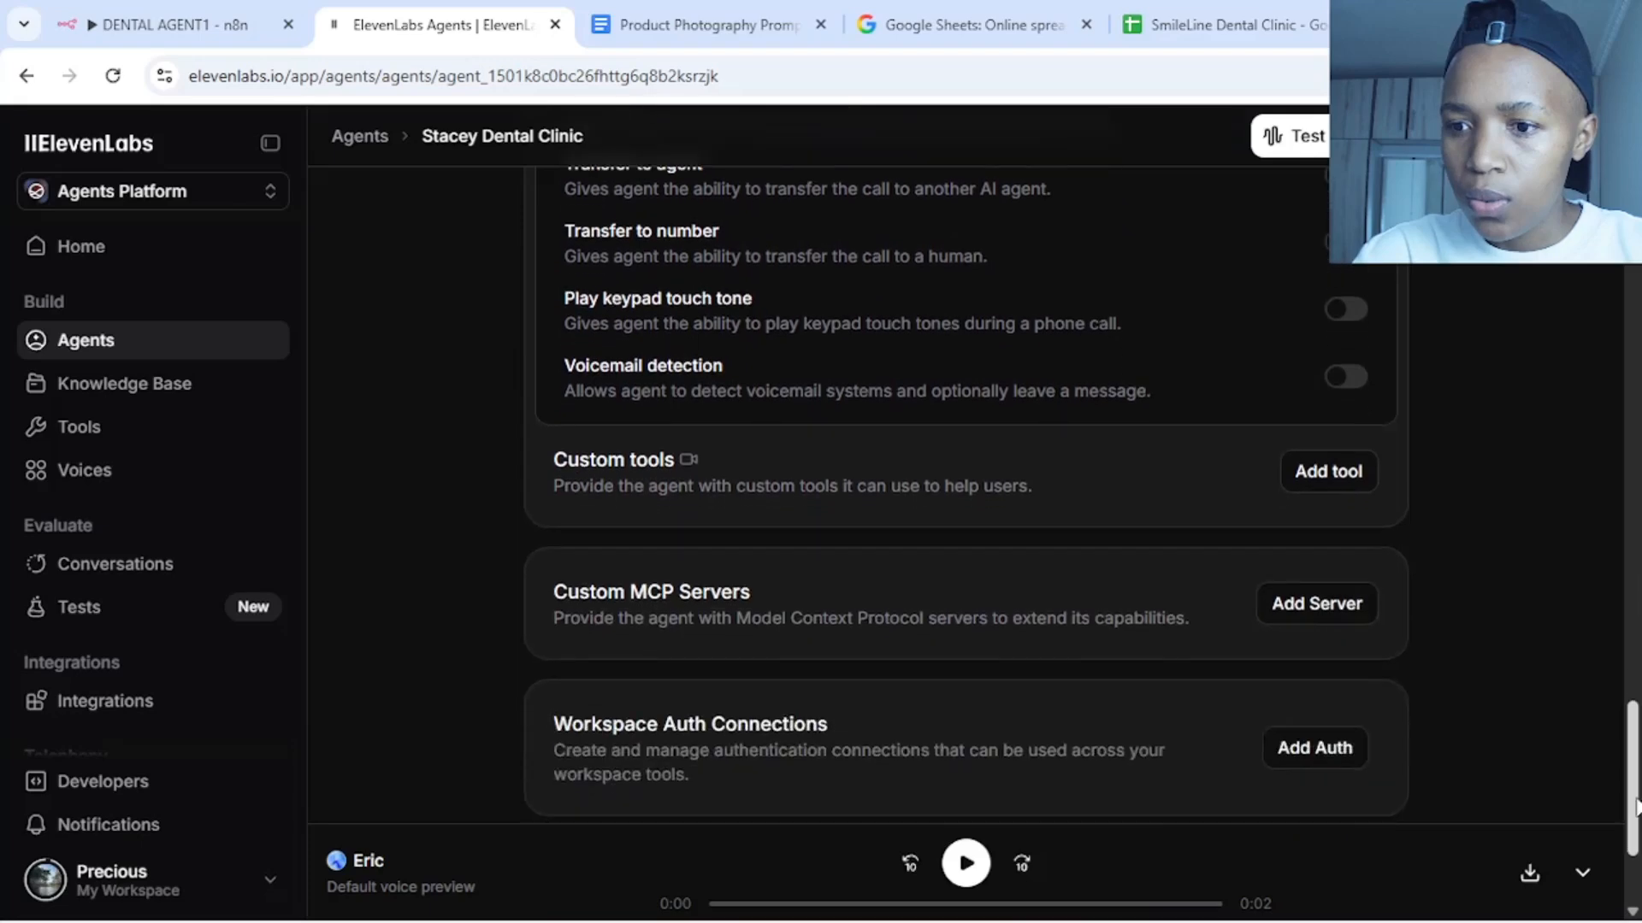
left_click(1307, 484)
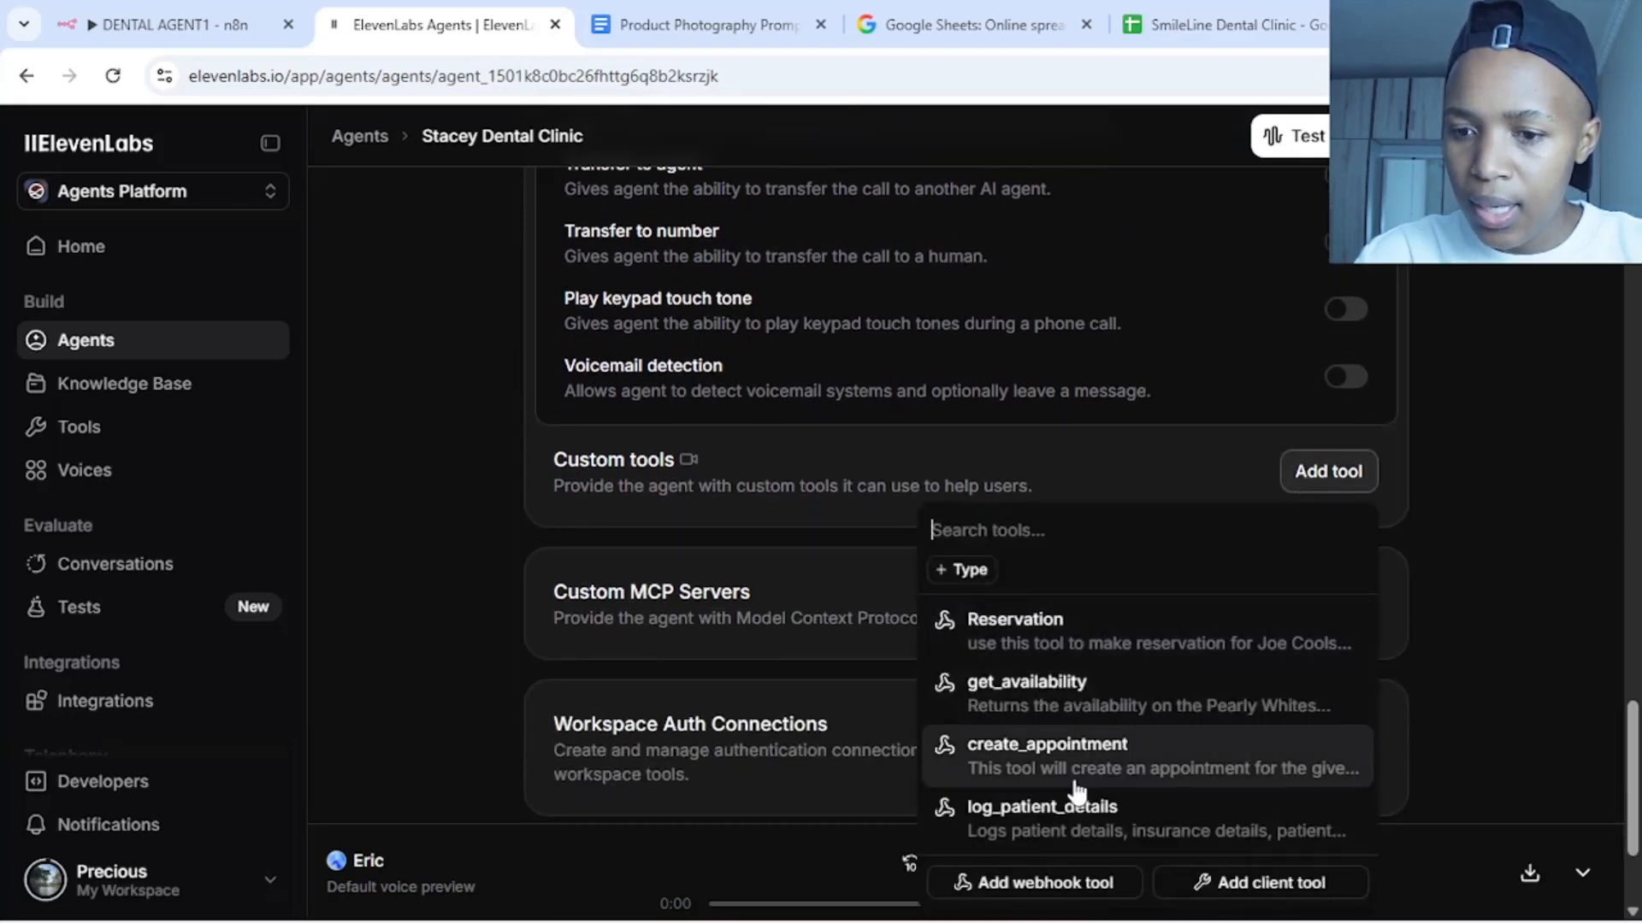
left_click(1040, 887)
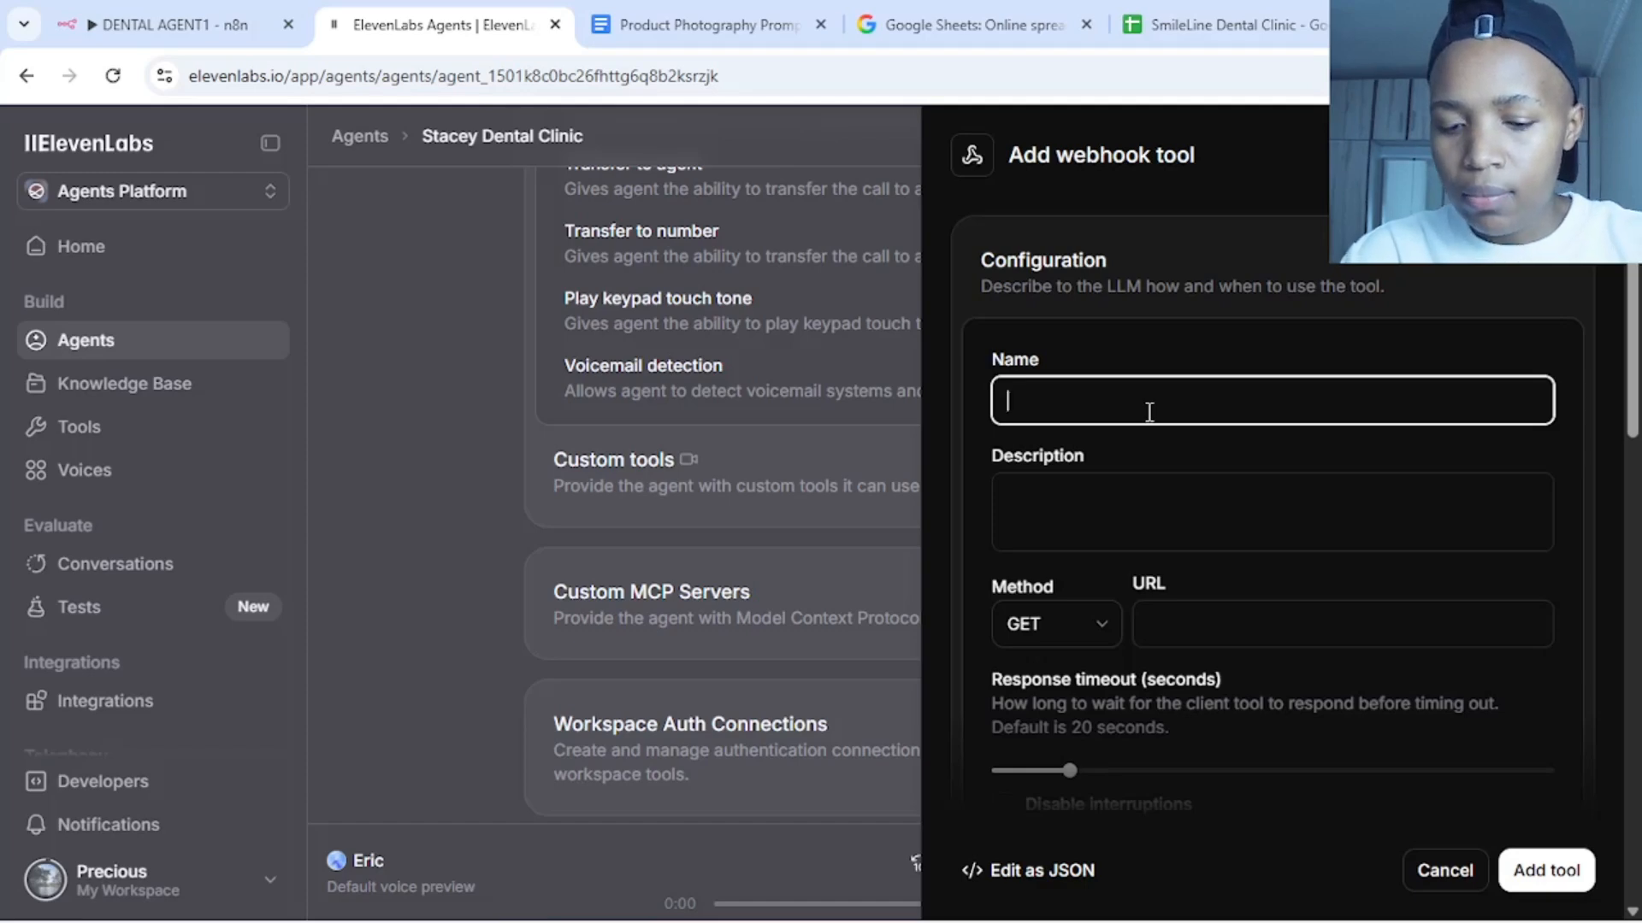
type("RE")
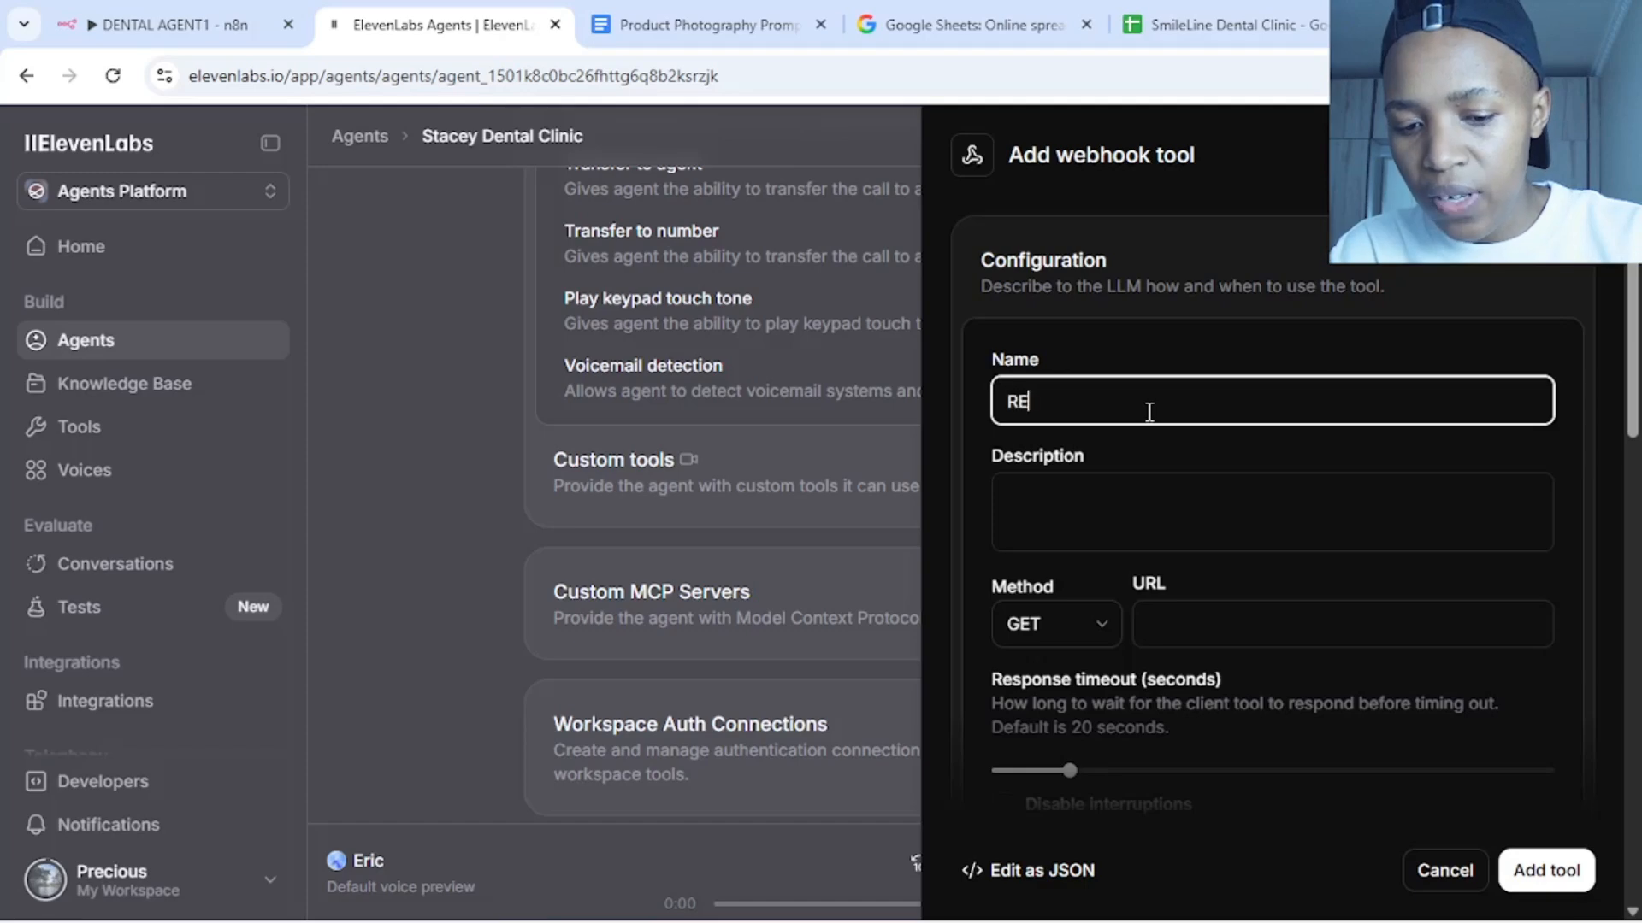
type("SERVATION")
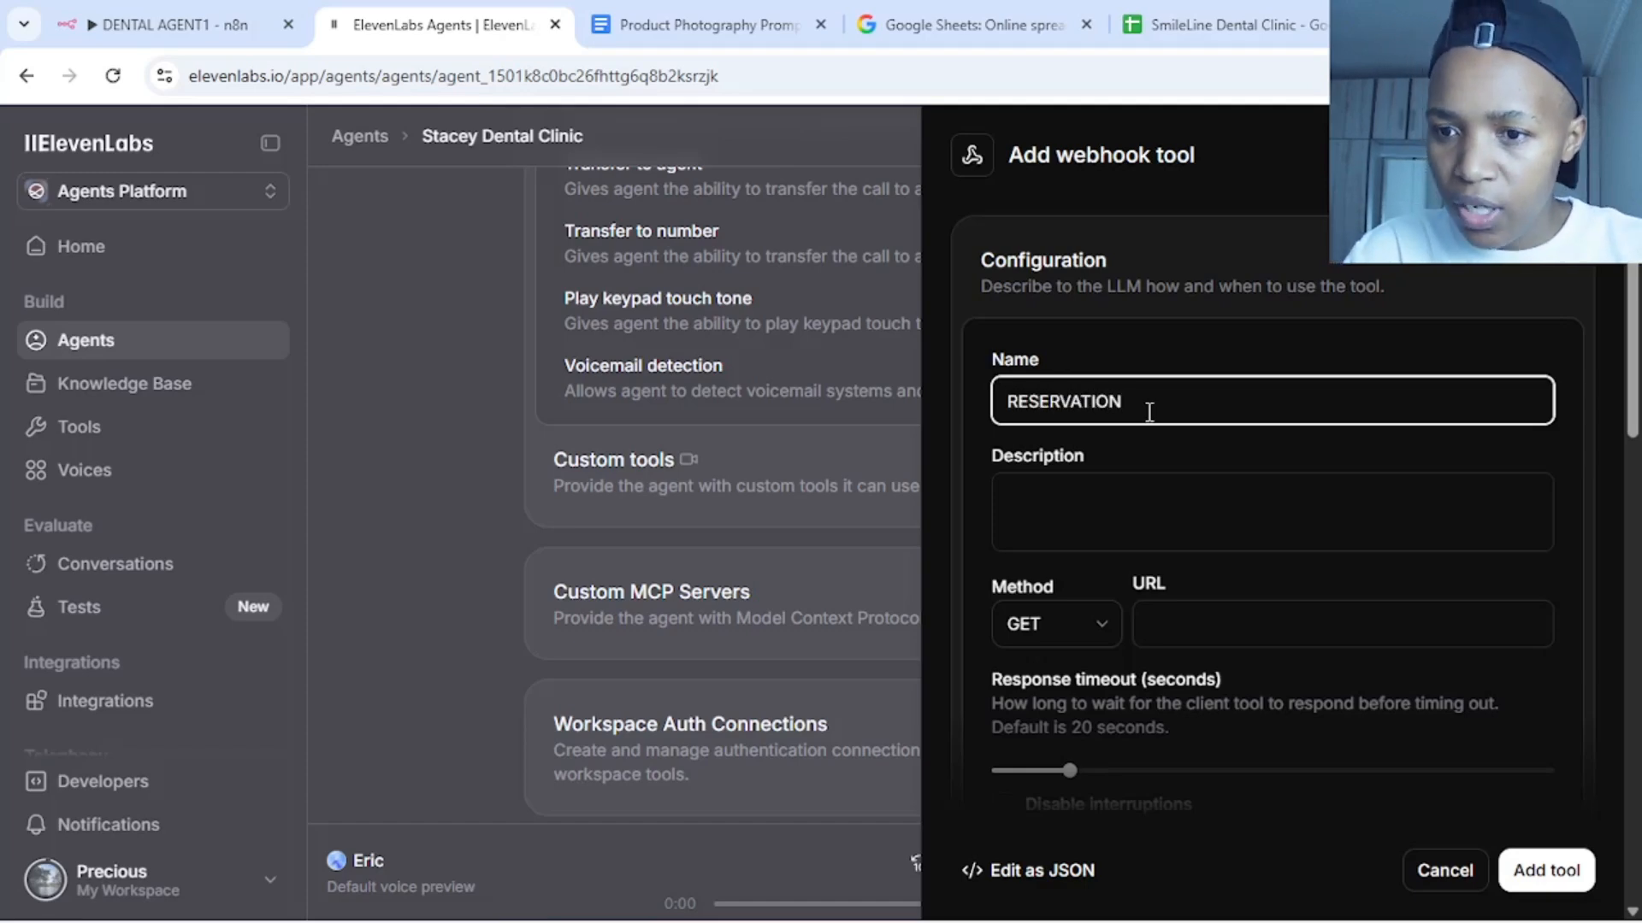
Set the webhook tool's description to "Use this tool to secure reservations from clients"
left_click(1099, 510)
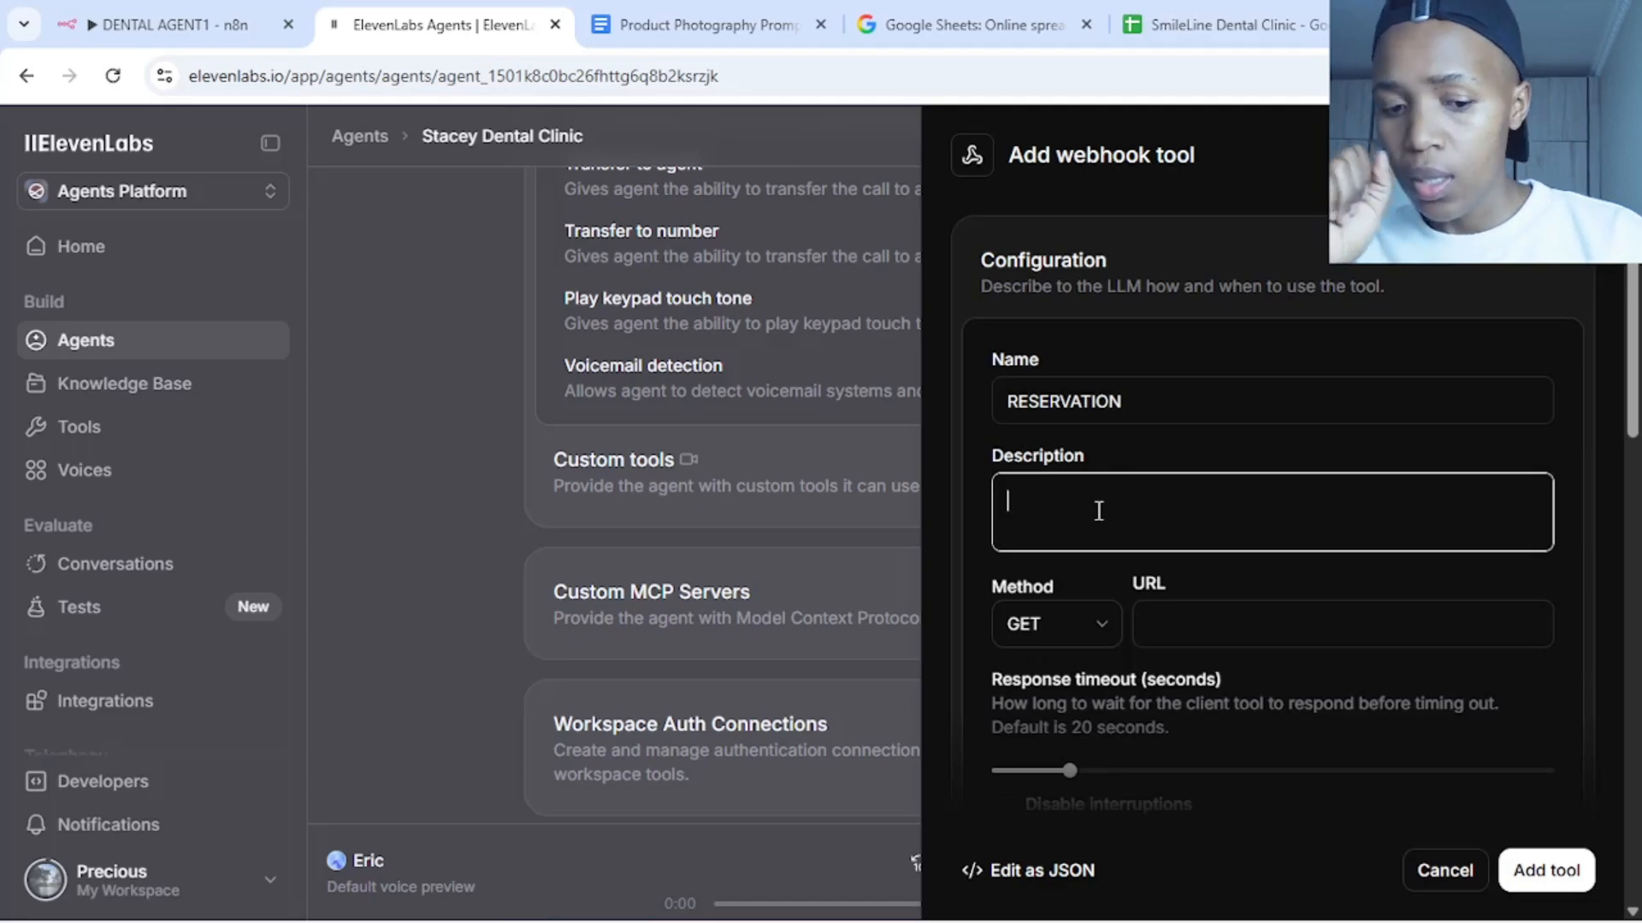
type("use")
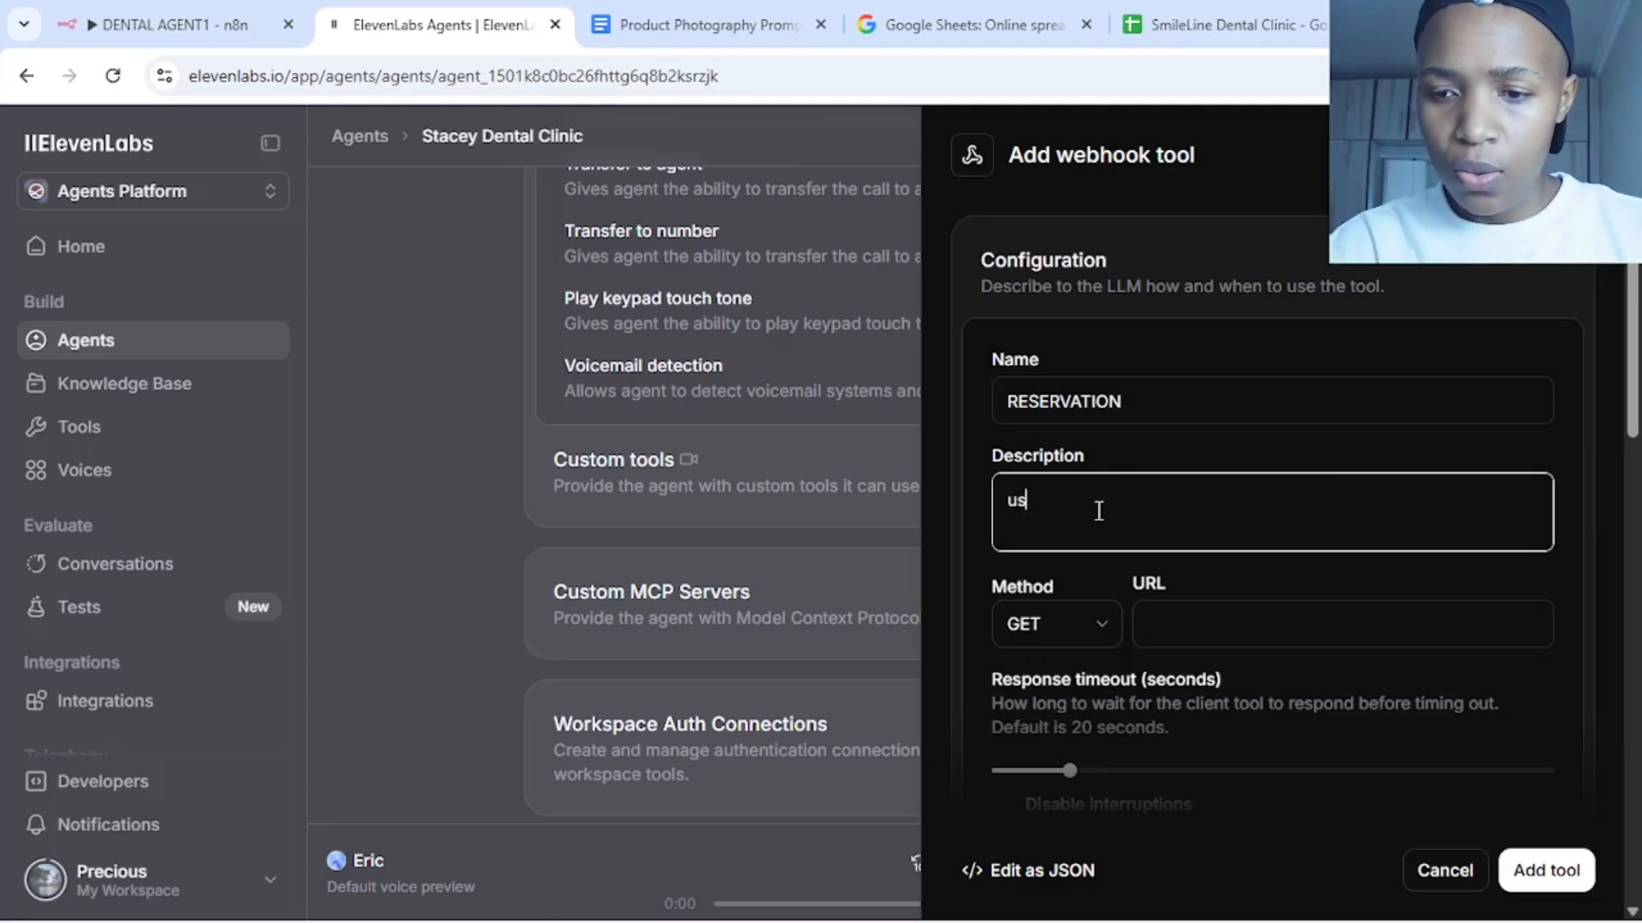
key("BackSpace")
key("BackSpace")
key("BackSpace")
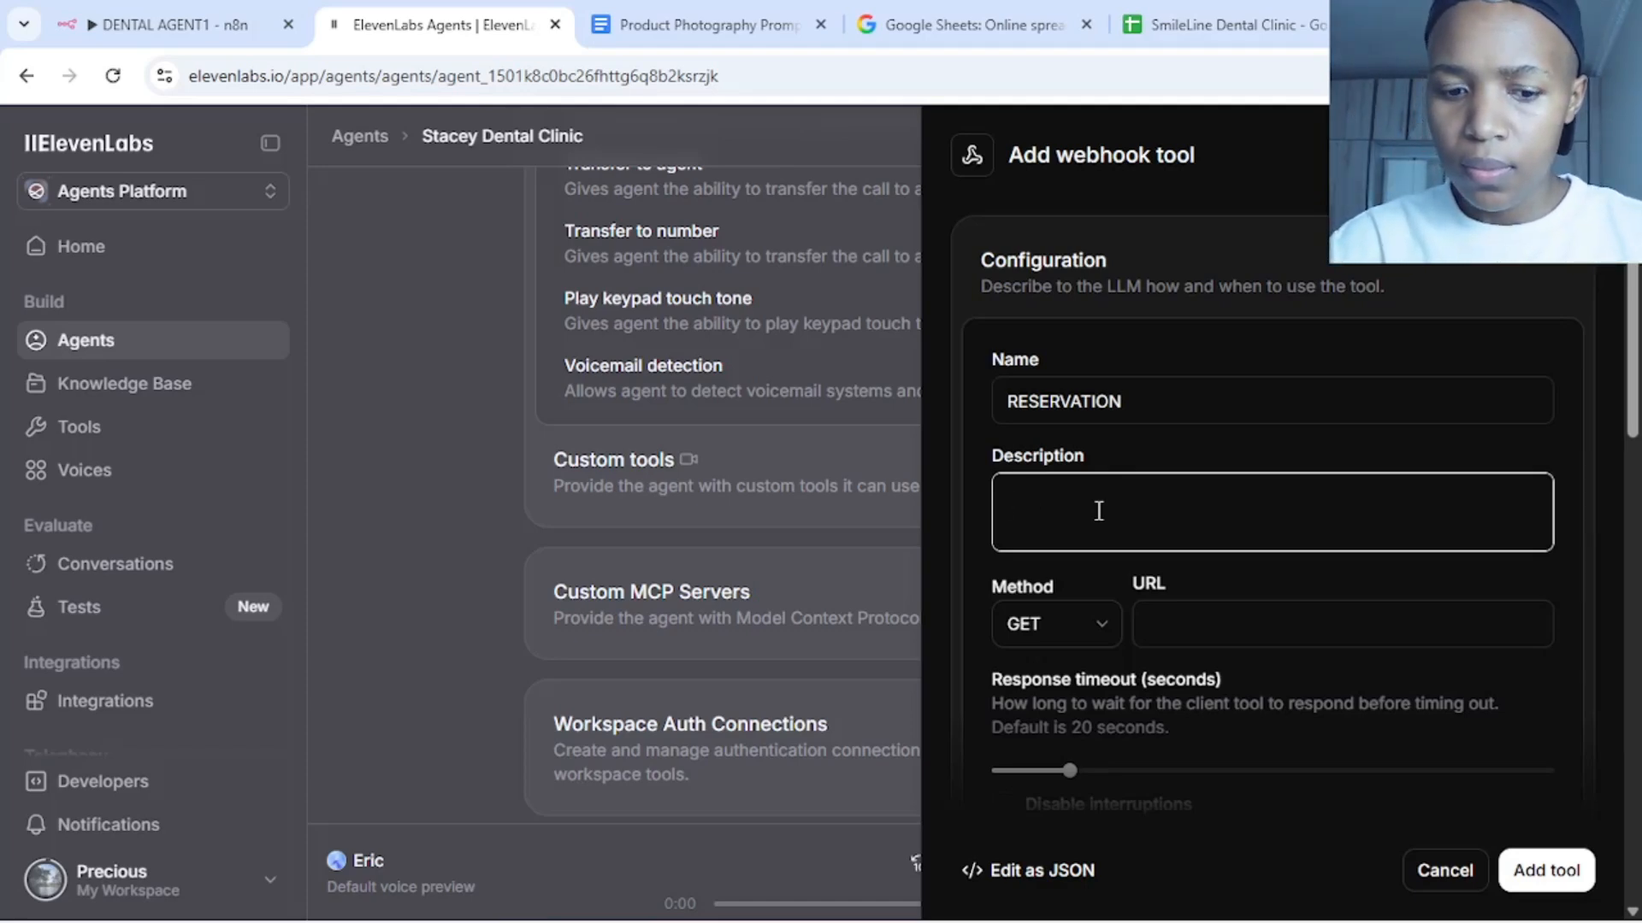
type("Us")
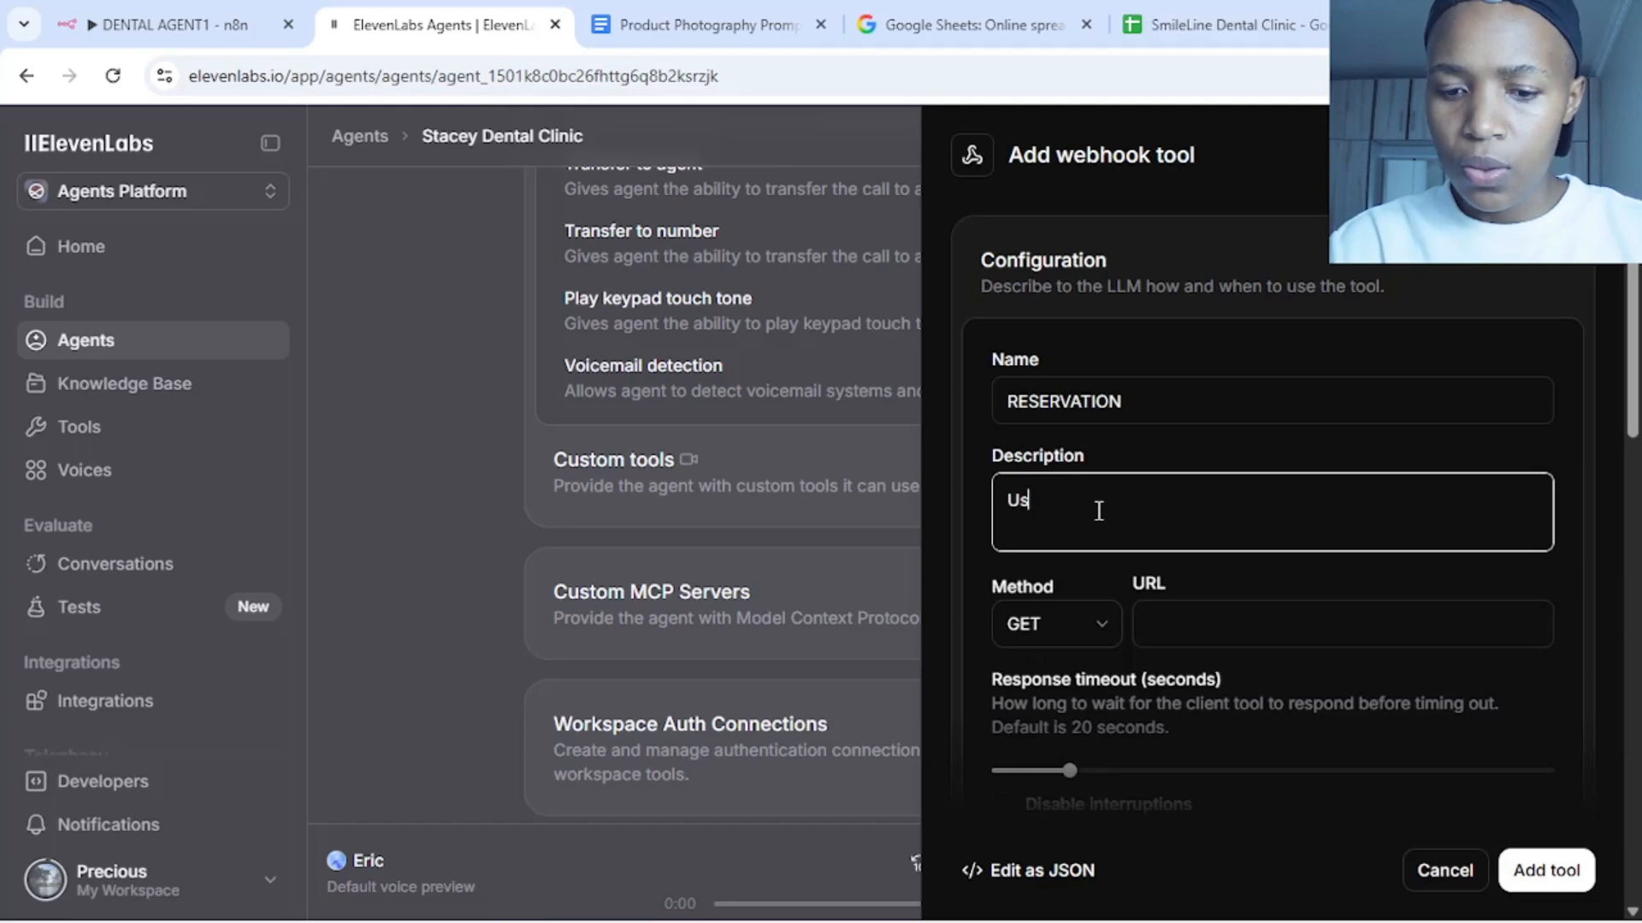
type("e this t")
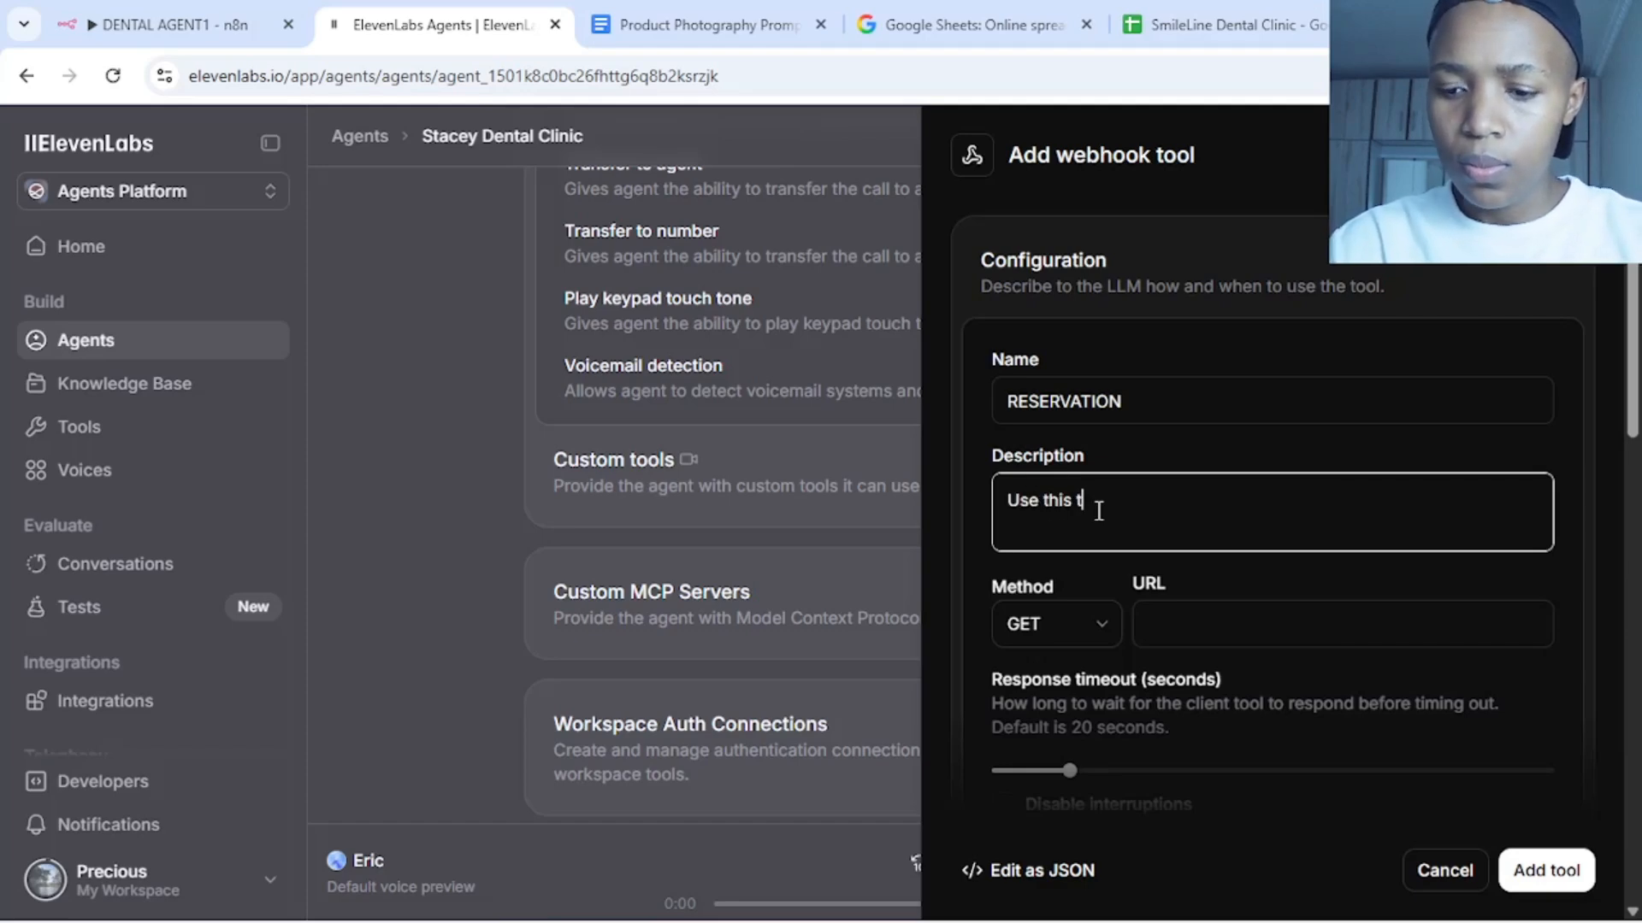
type("ool to")
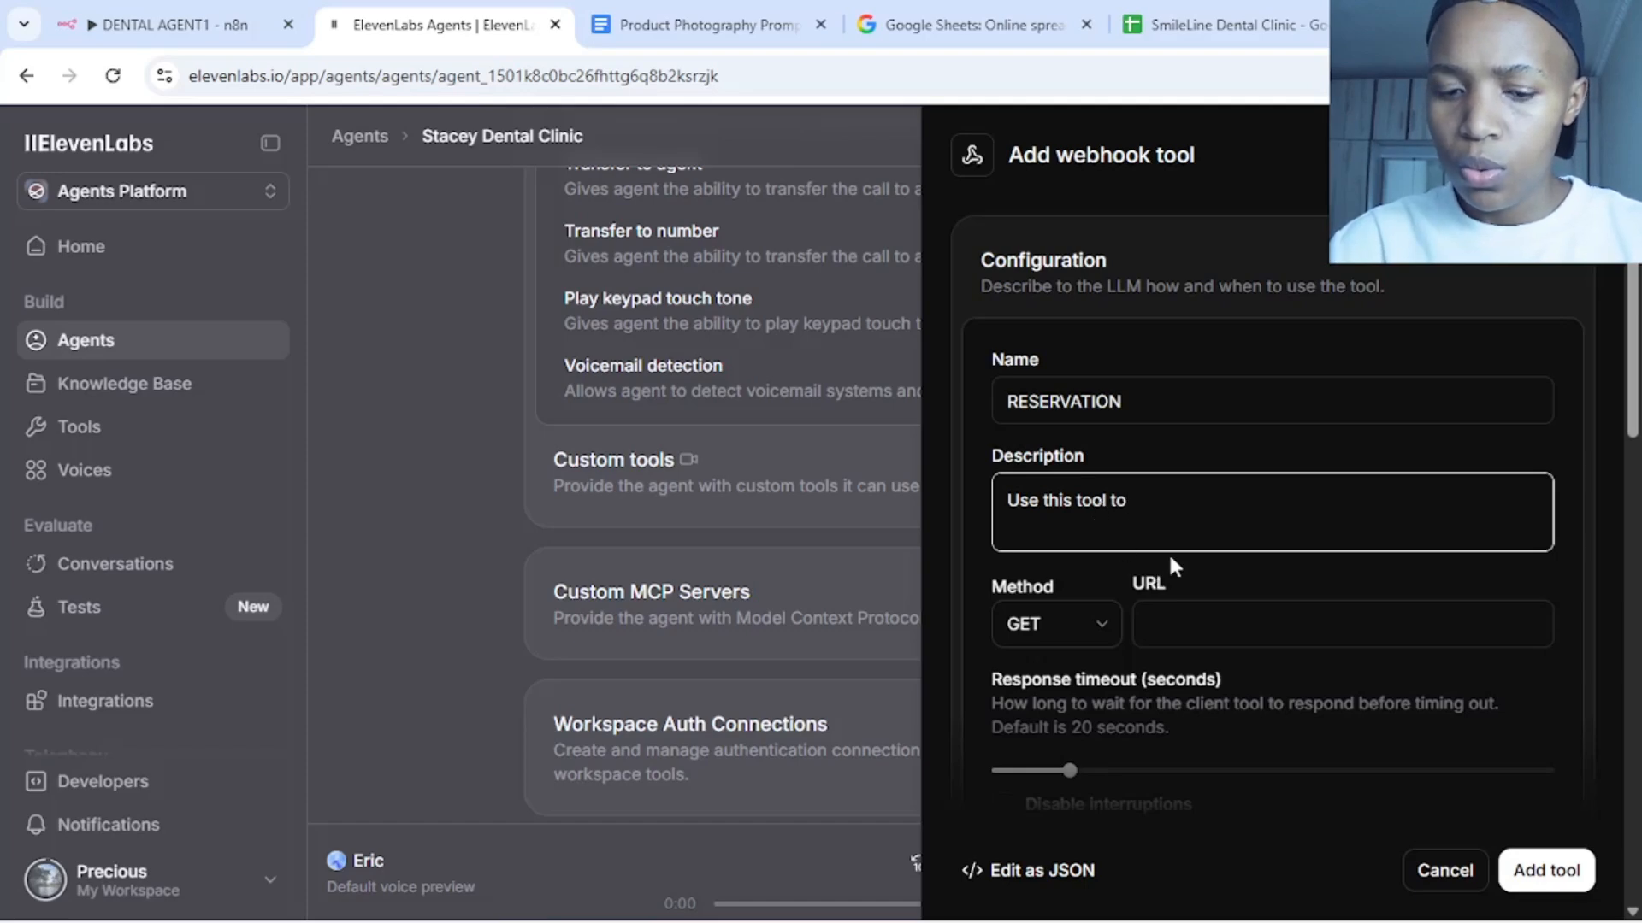
type(" secure ")
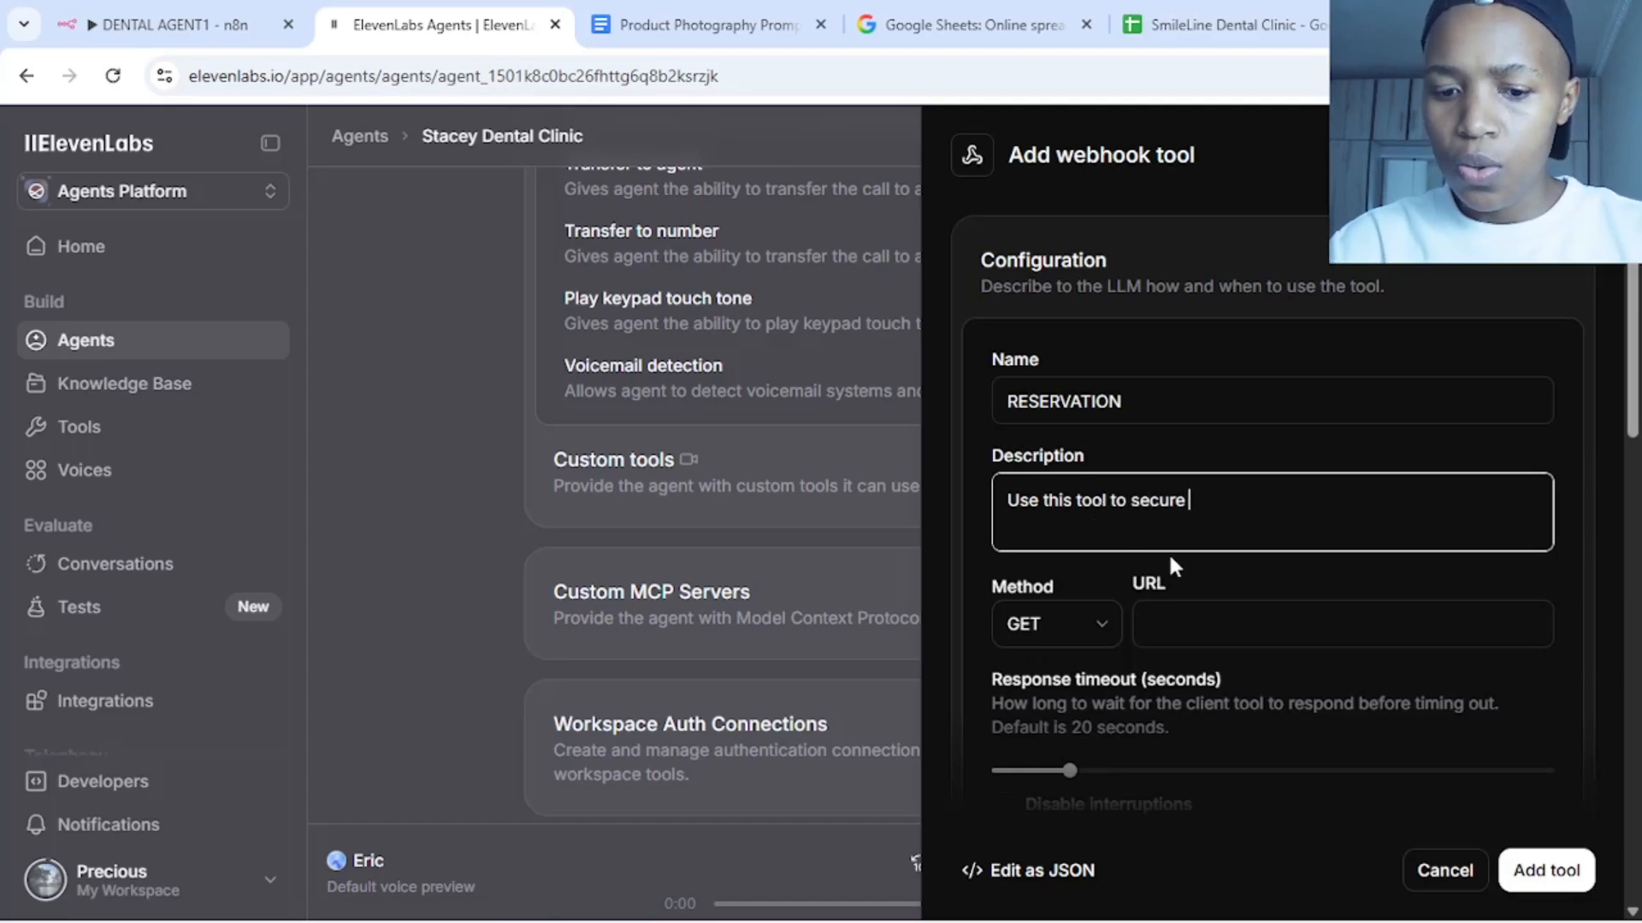
type("resevat")
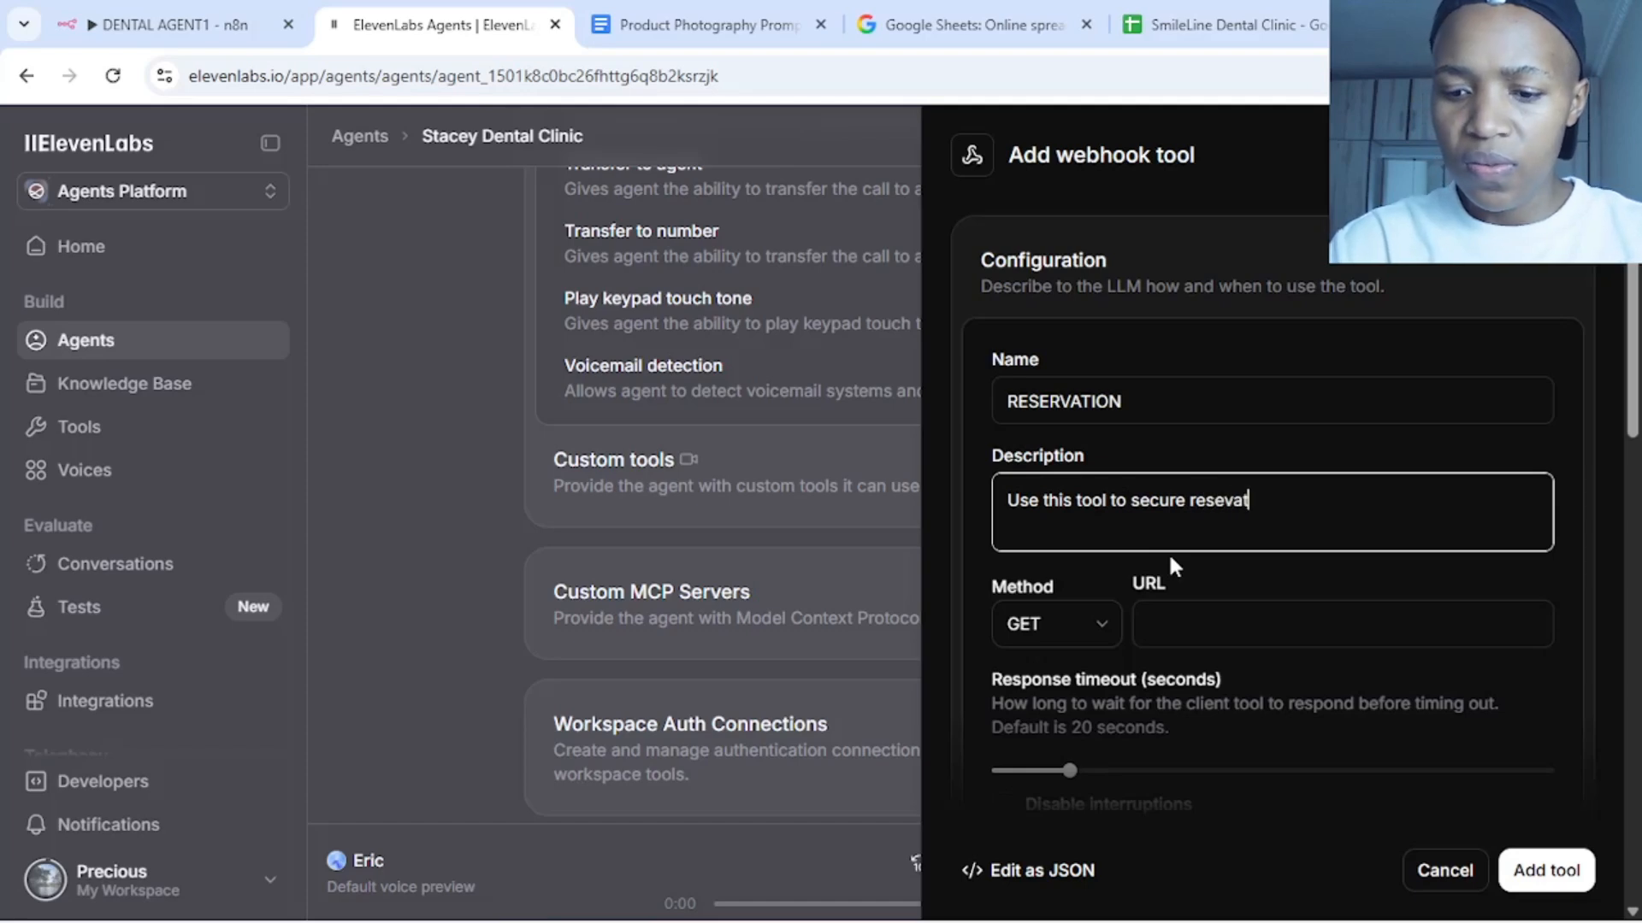
type("ions from")
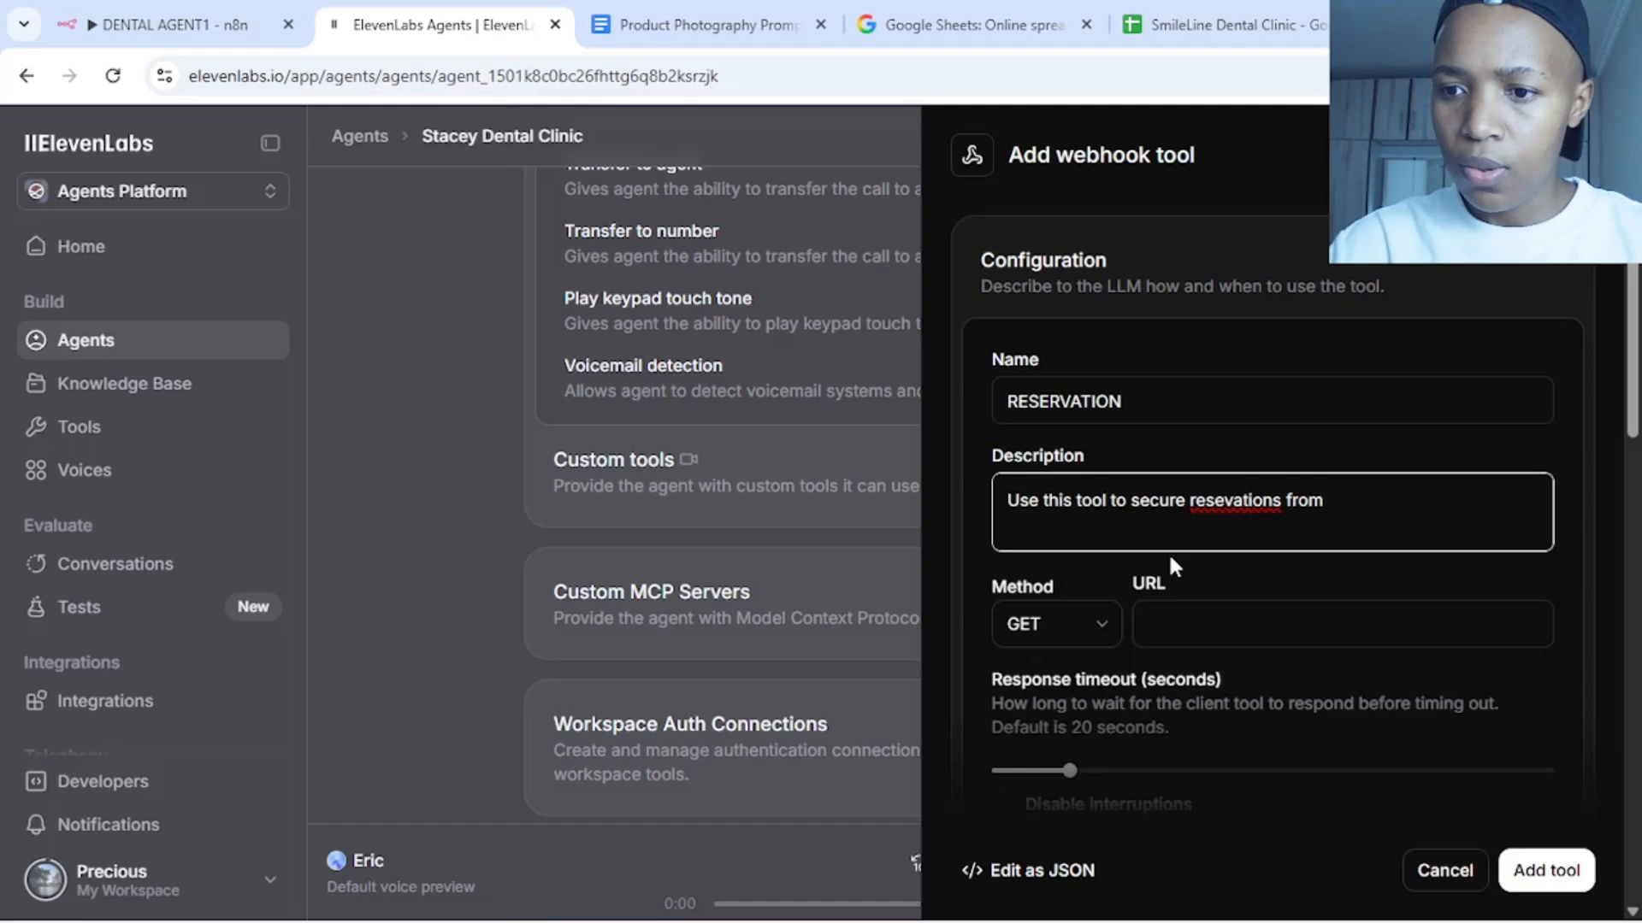
key("Left")
key("Left")
key("Left")
key("Left")
key("Left")
key("Left")
key("Left")
key("Left")
key("Left")
key("Left")
key("Left")
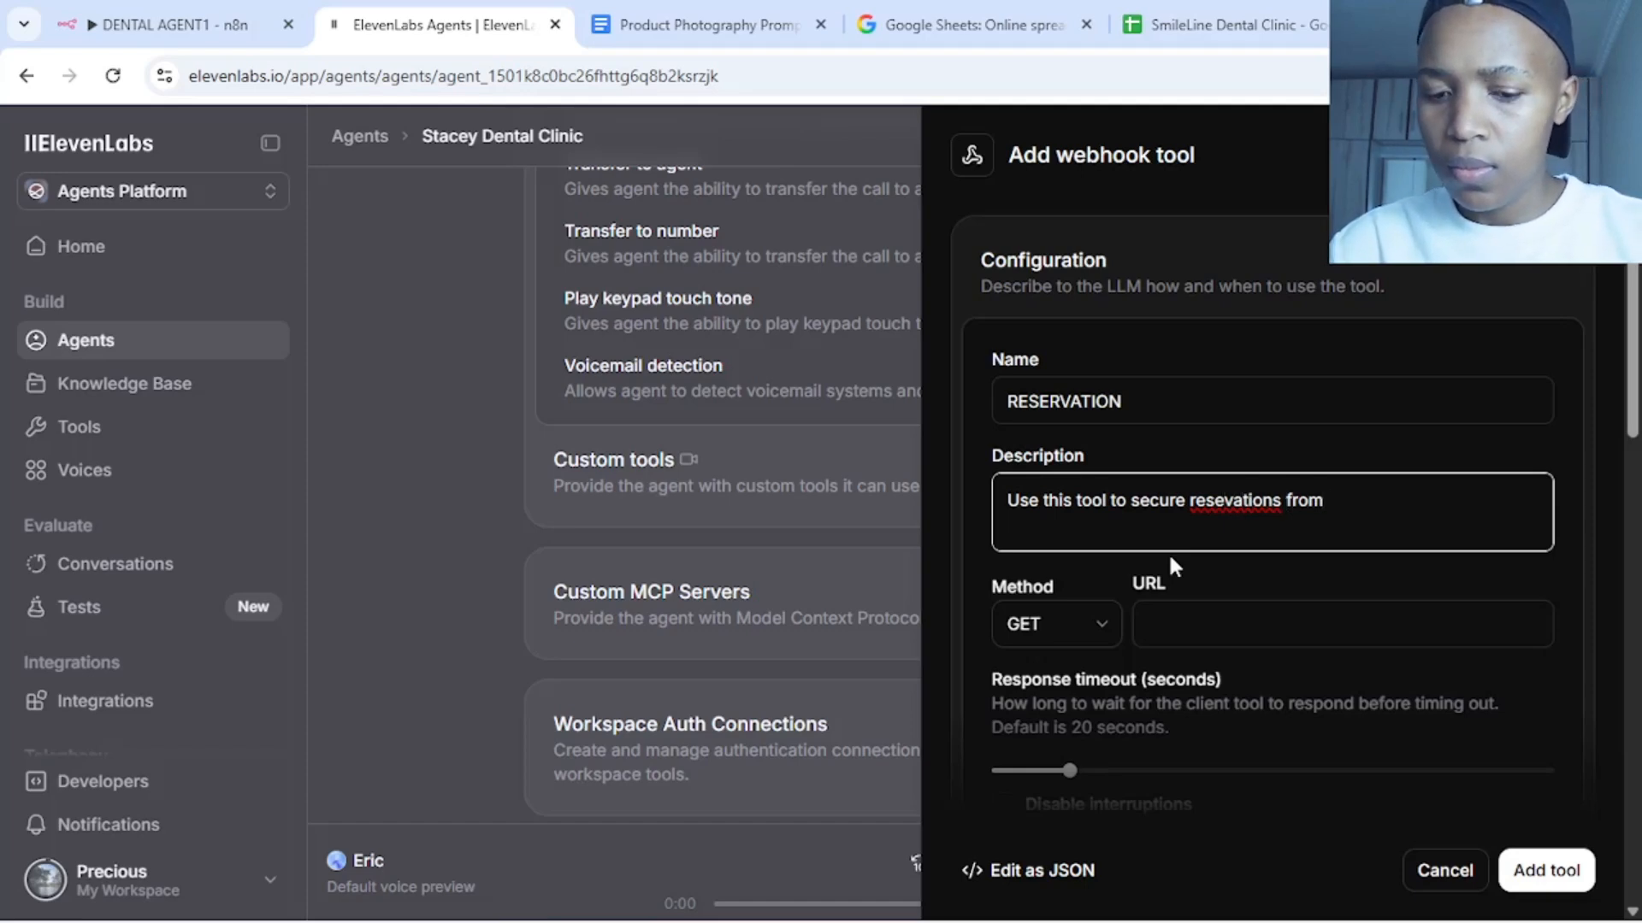
type("r")
key("End")
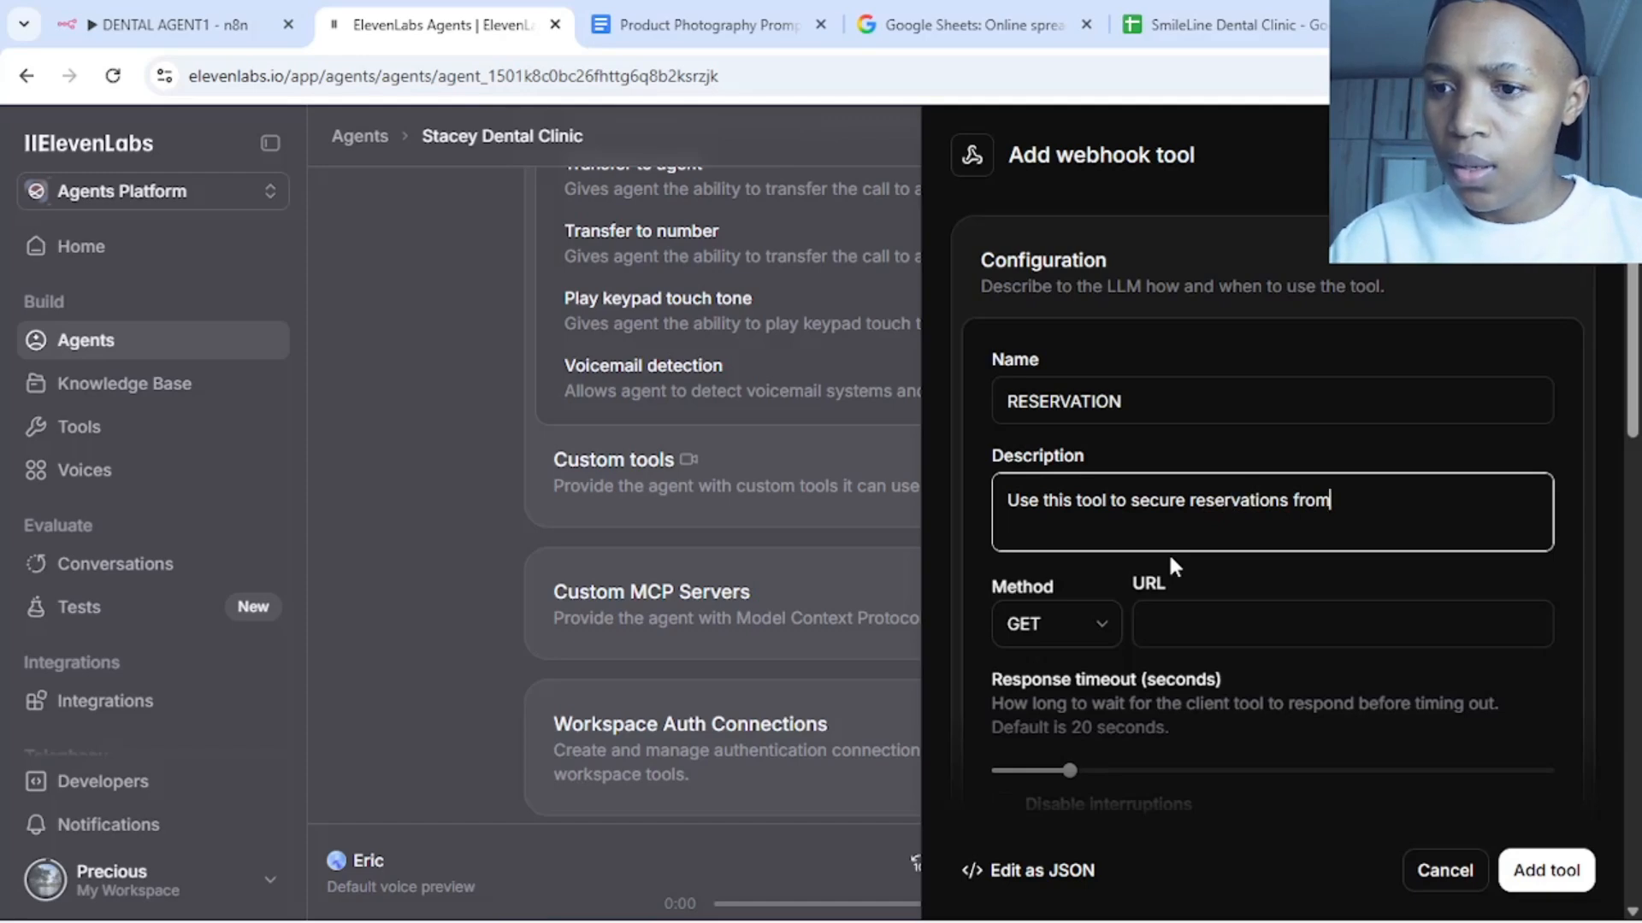
type("c")
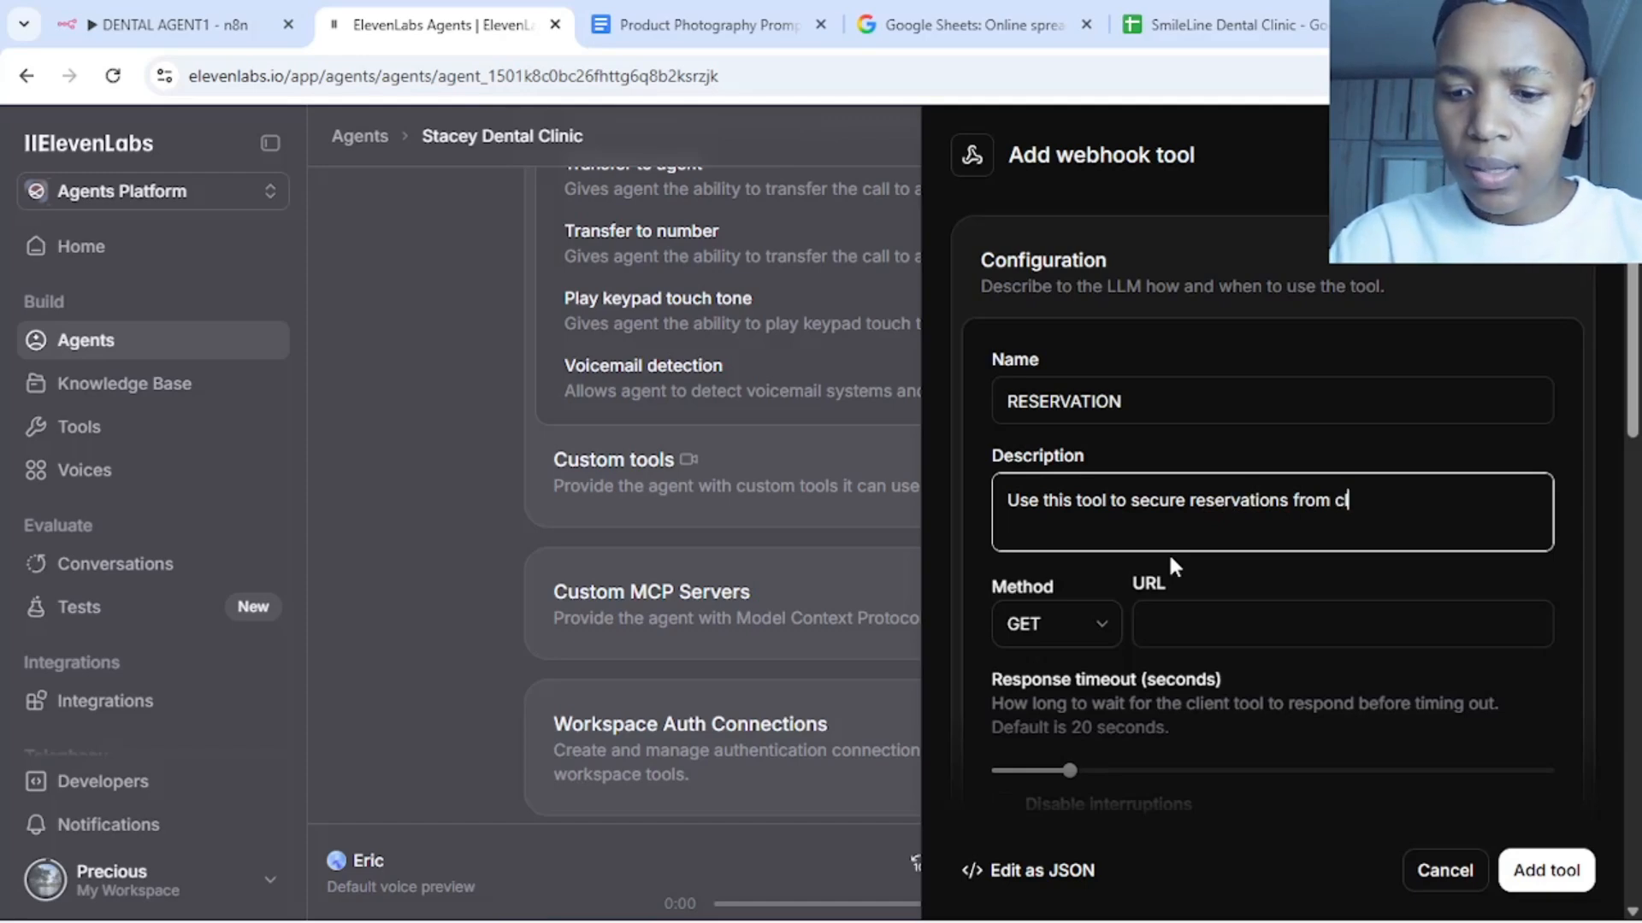
type("lients")
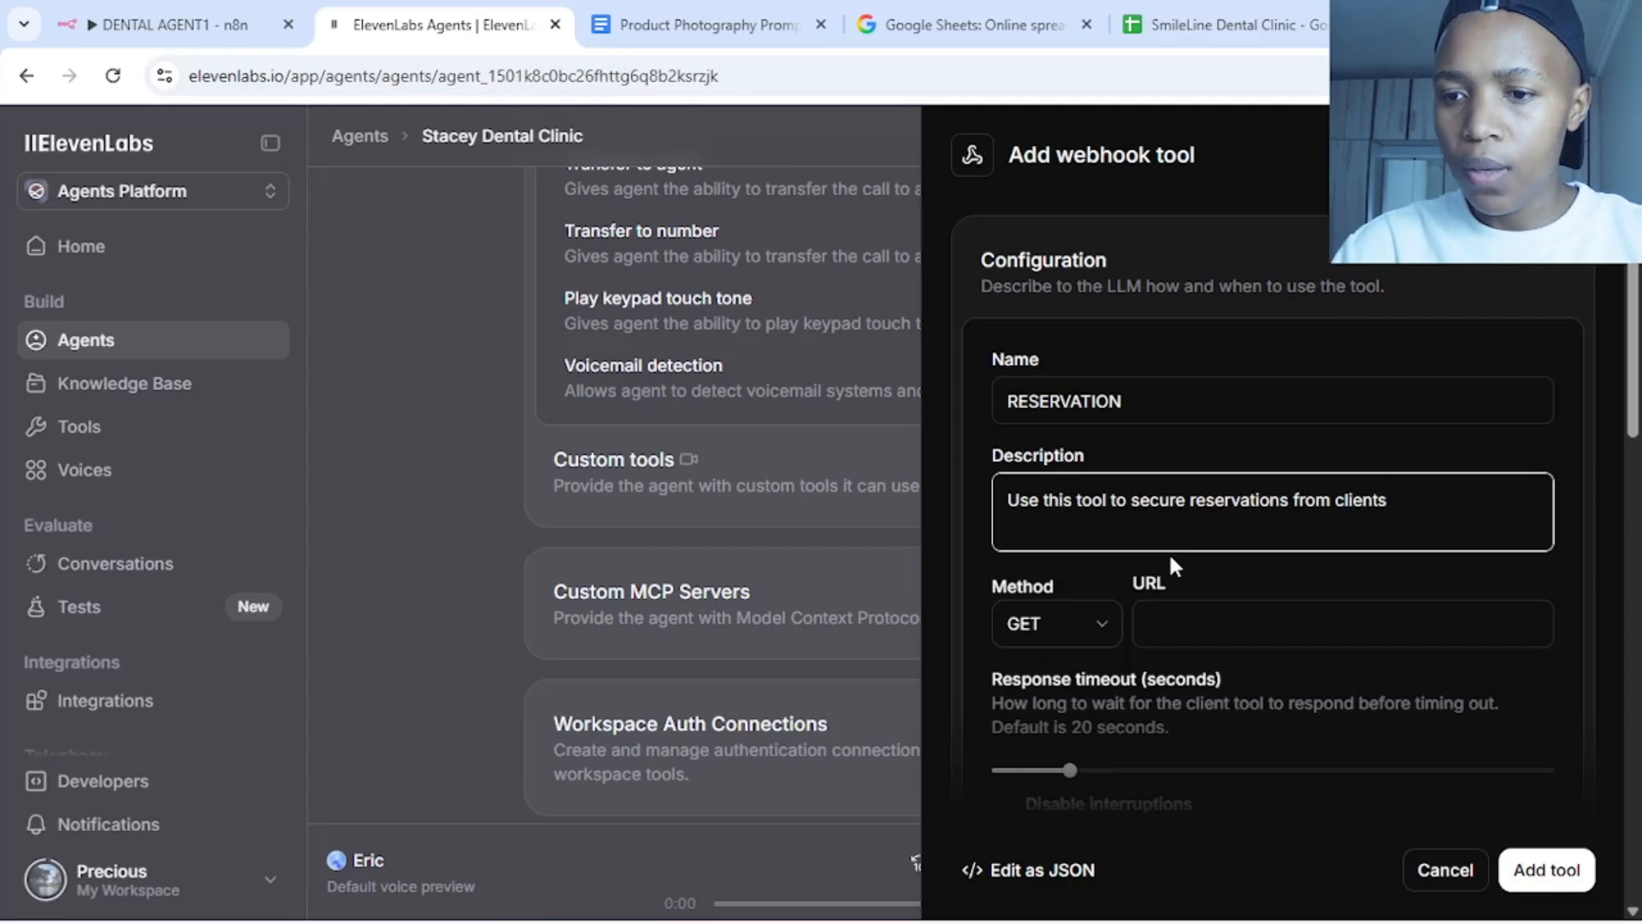
Set the RESERVATION webhook tool's request method to POST
left_click(1233, 414)
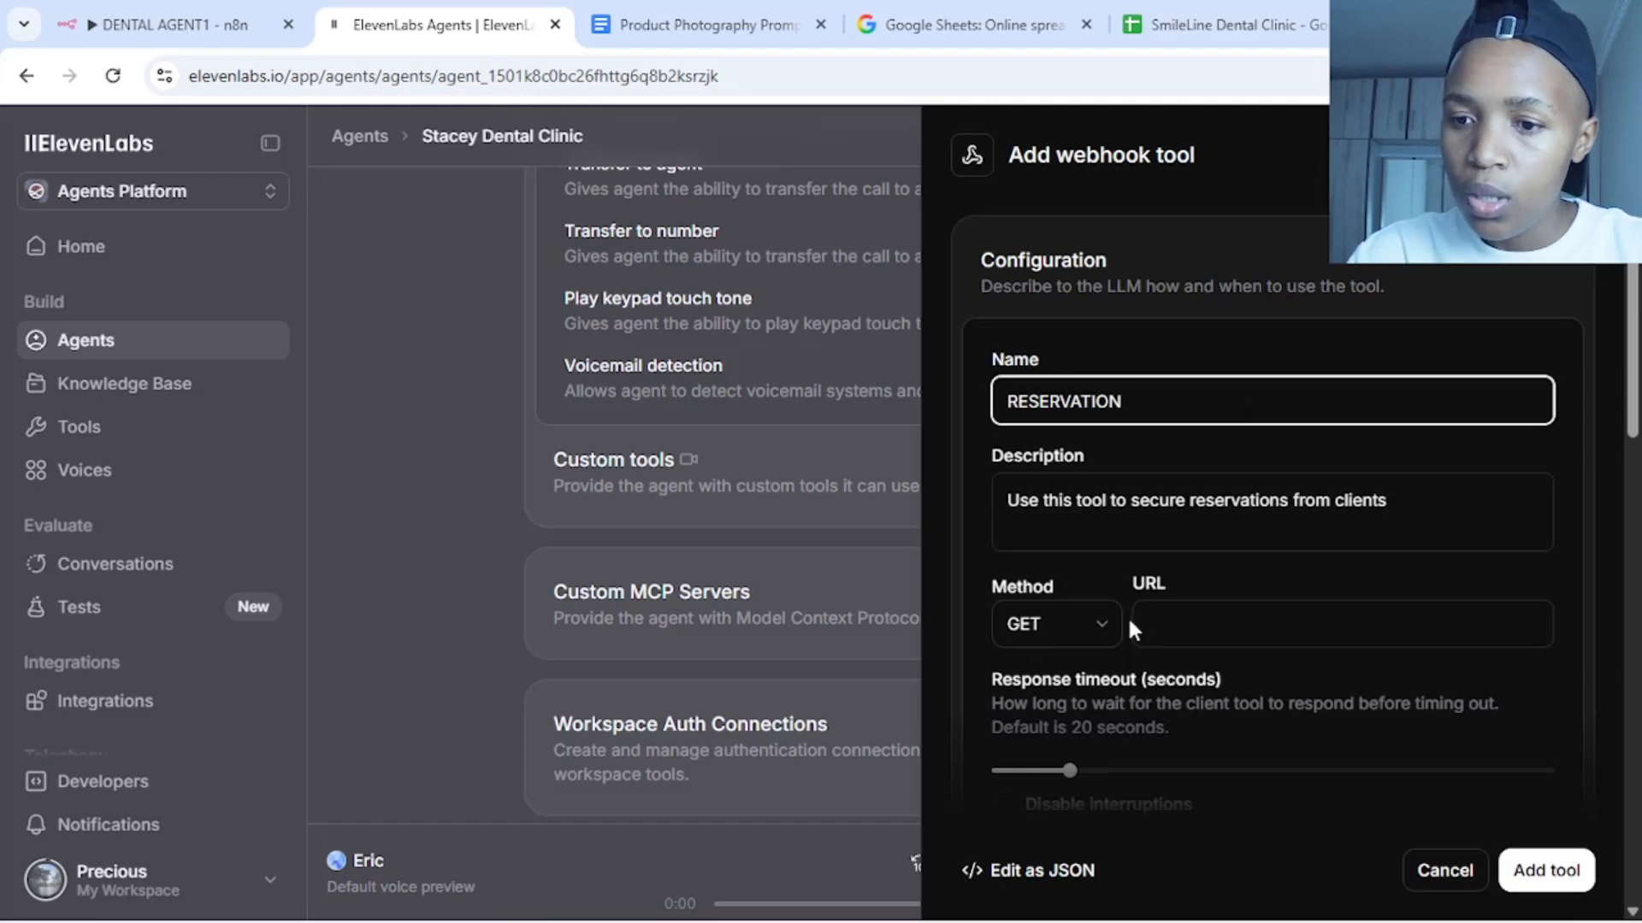
left_click(1100, 624)
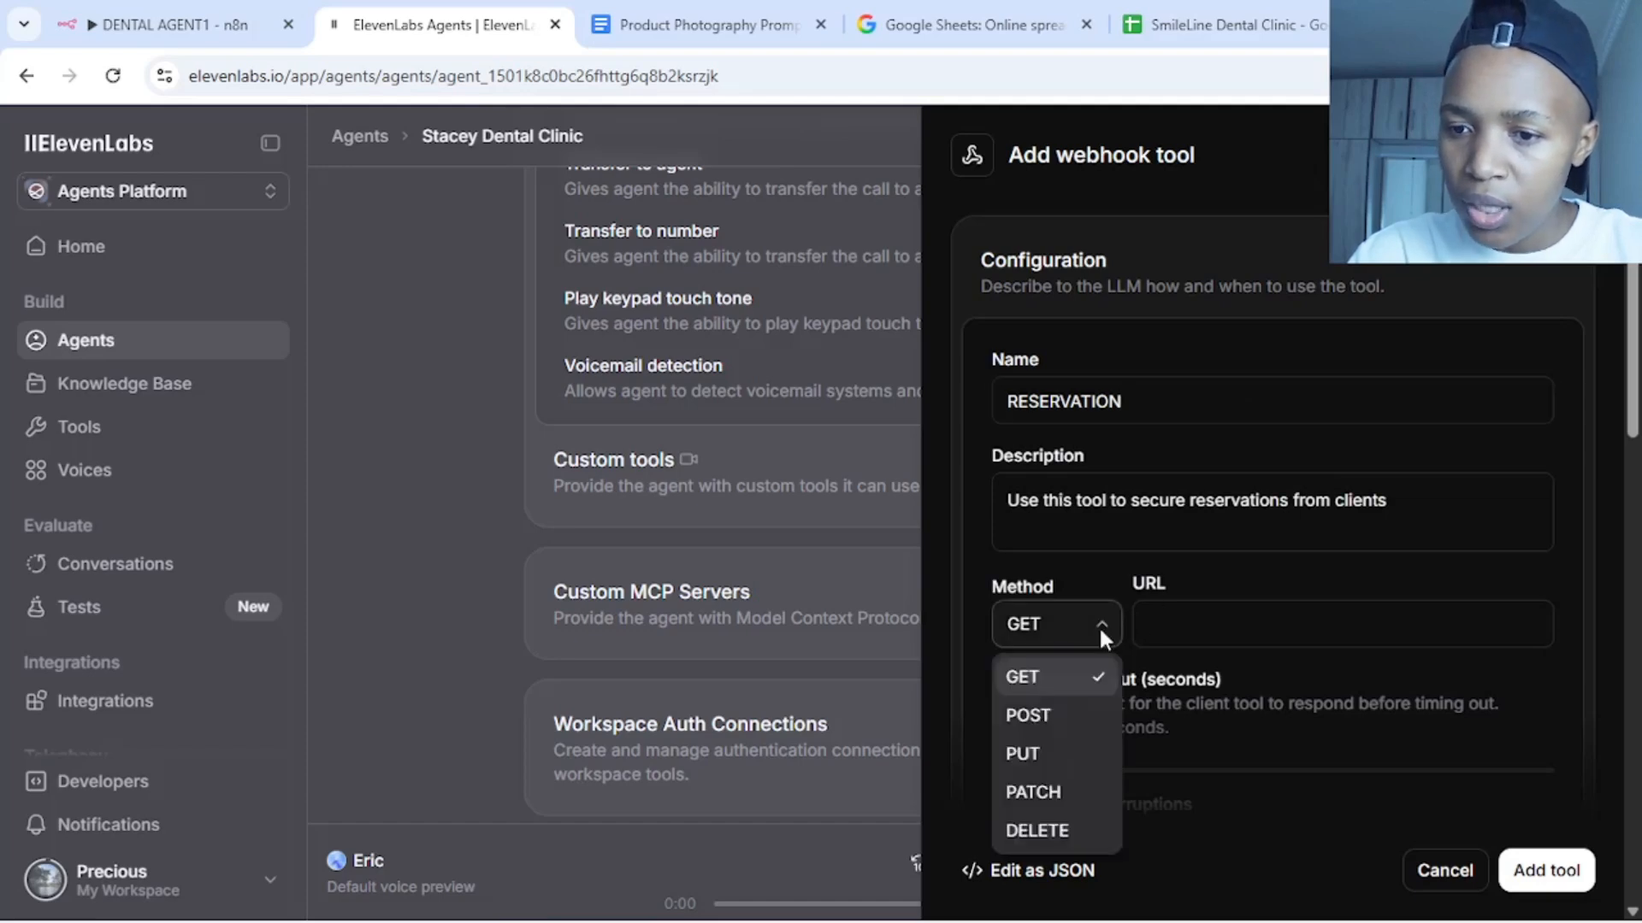
left_click(1031, 717)
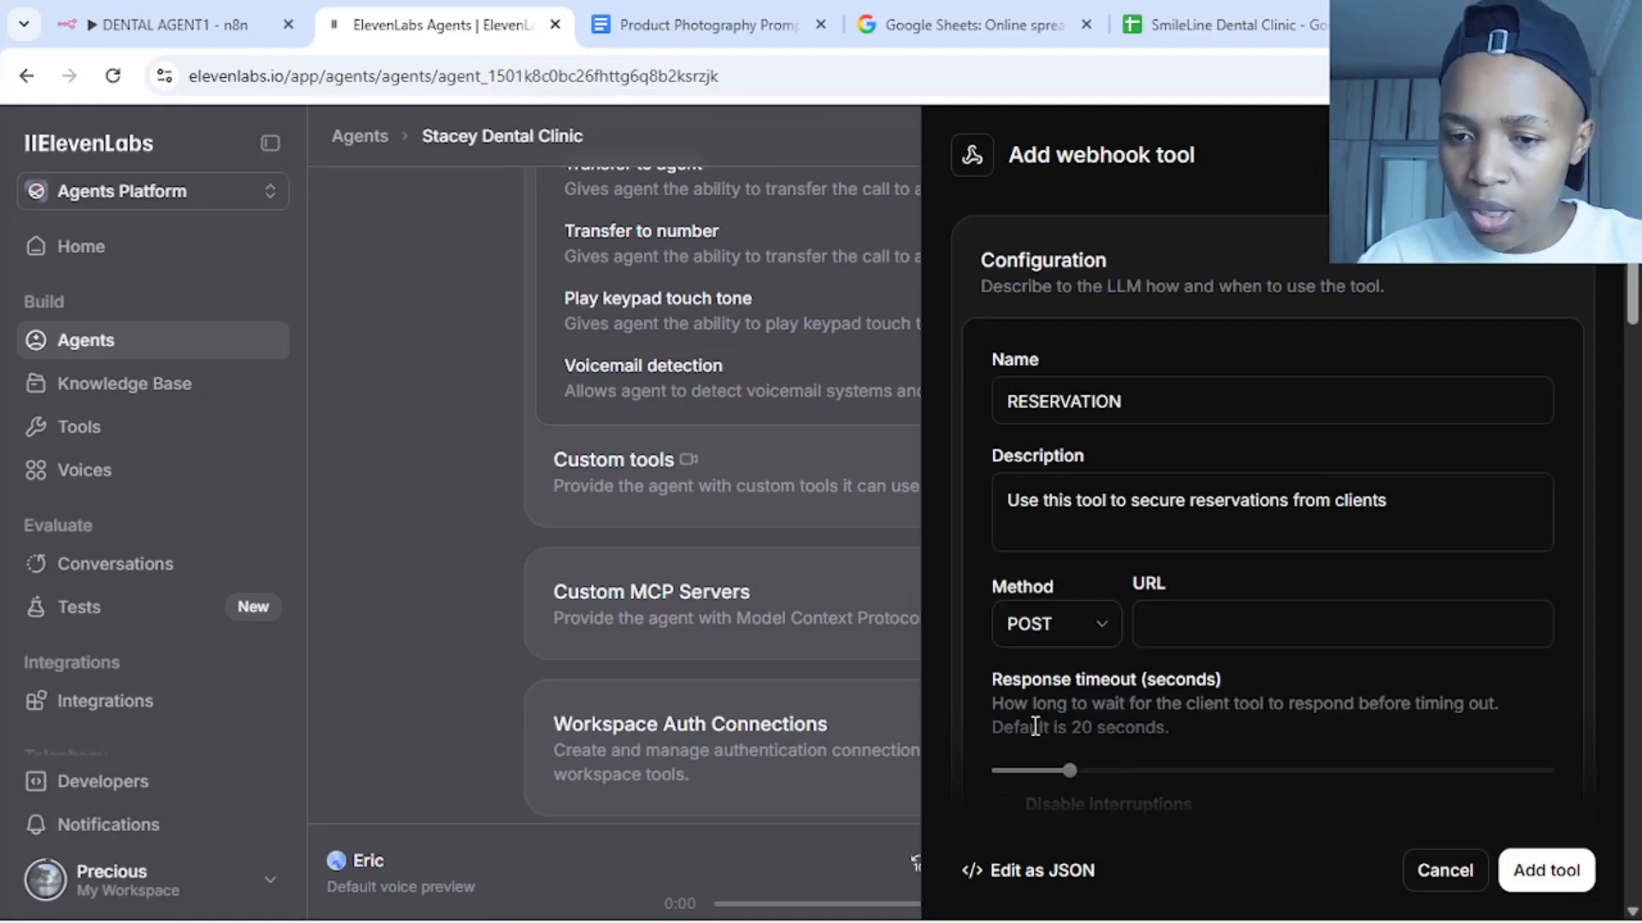
Copy the test URL from the Webhook node in n8n and paste it as the RESERVATION tool's URL in ElevenLabs
left_click(1168, 622)
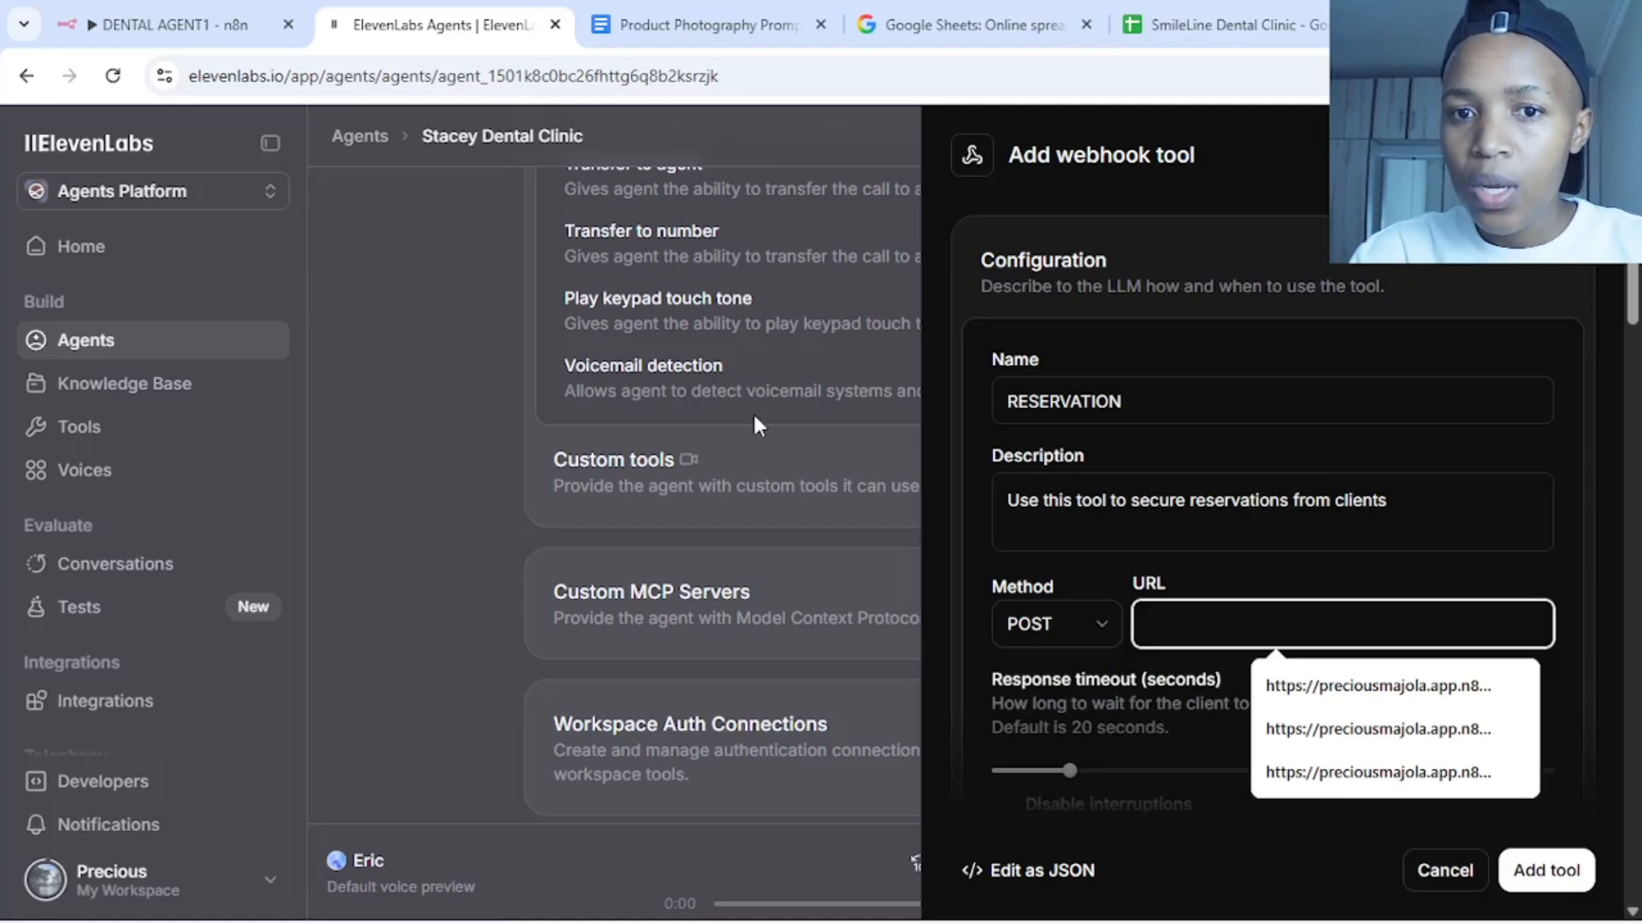
left_click(175, 32)
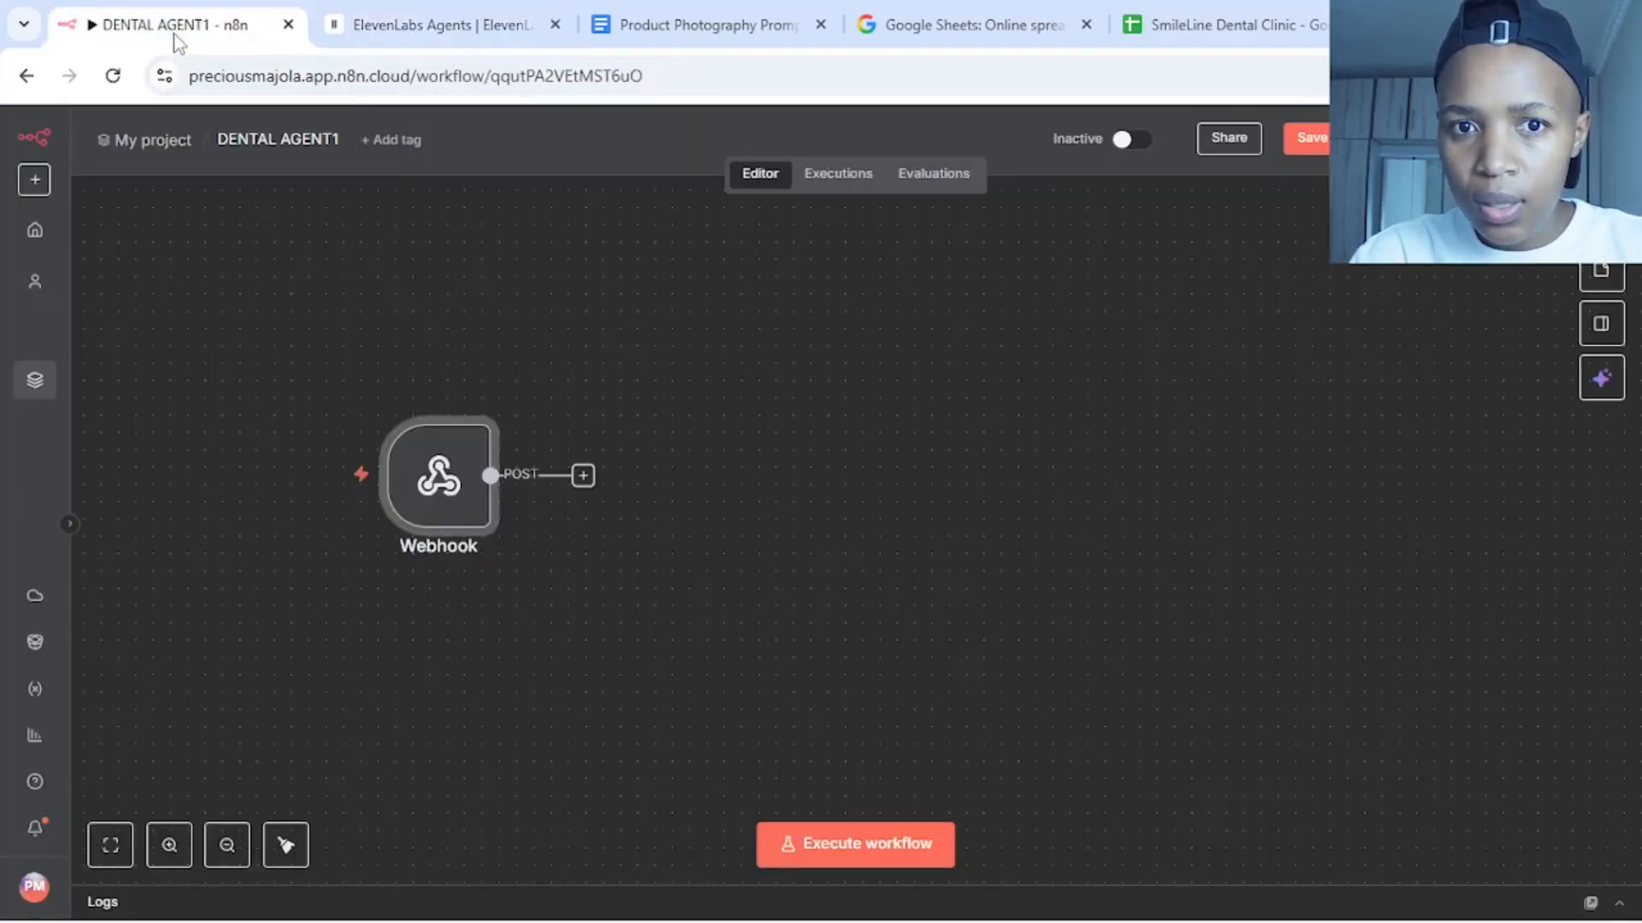
mouse_move(392, 403)
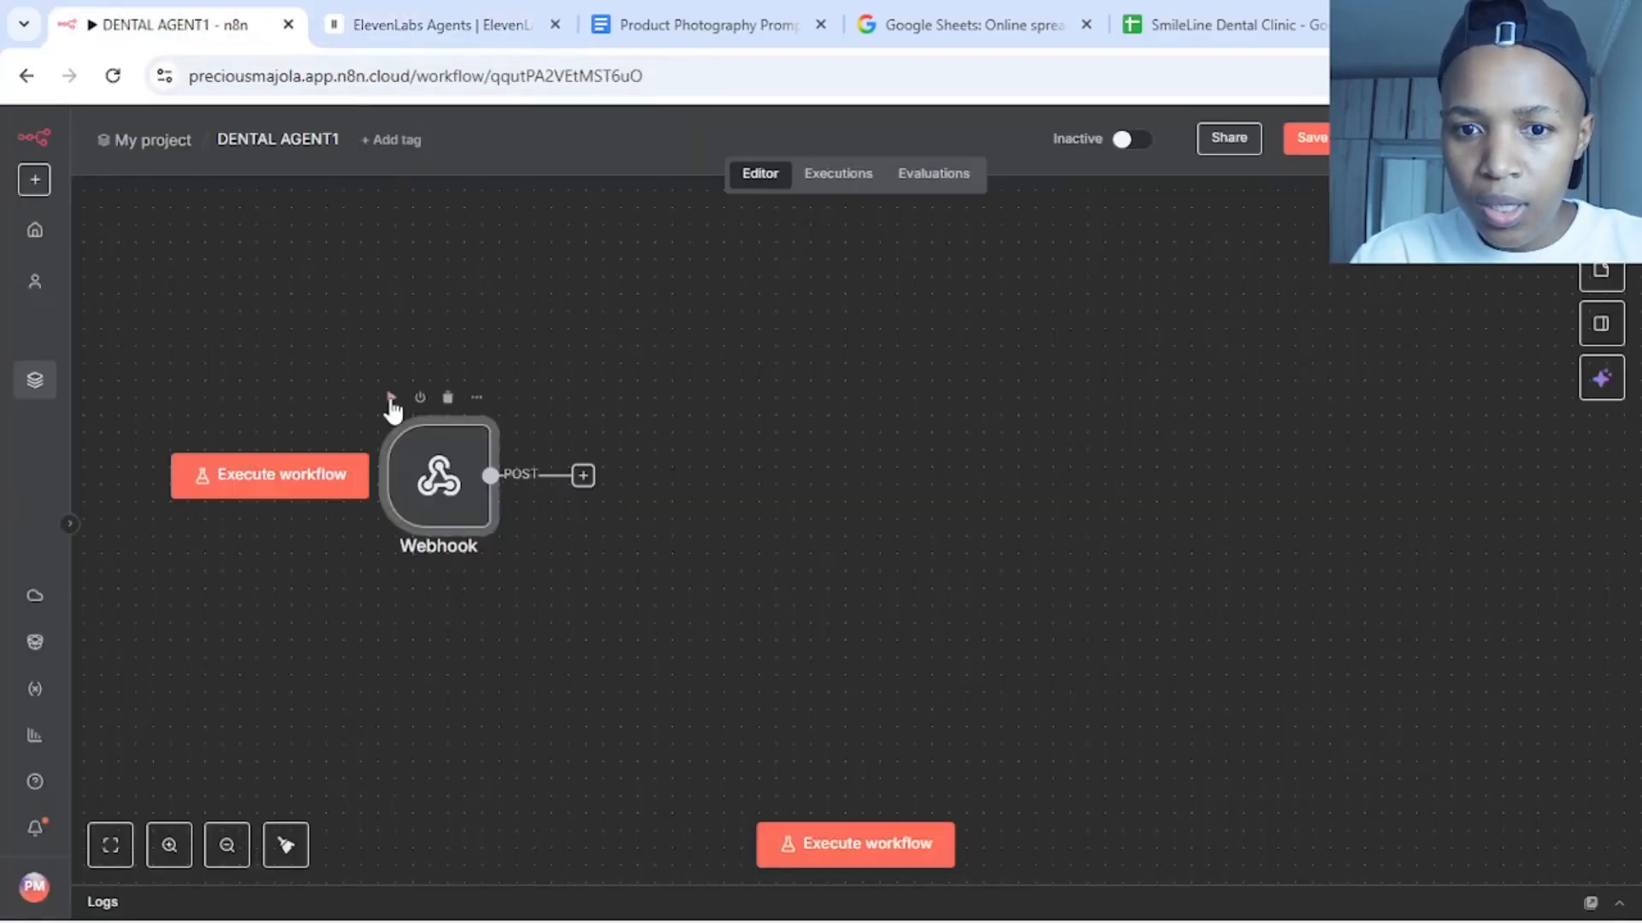
double_click(439, 482)
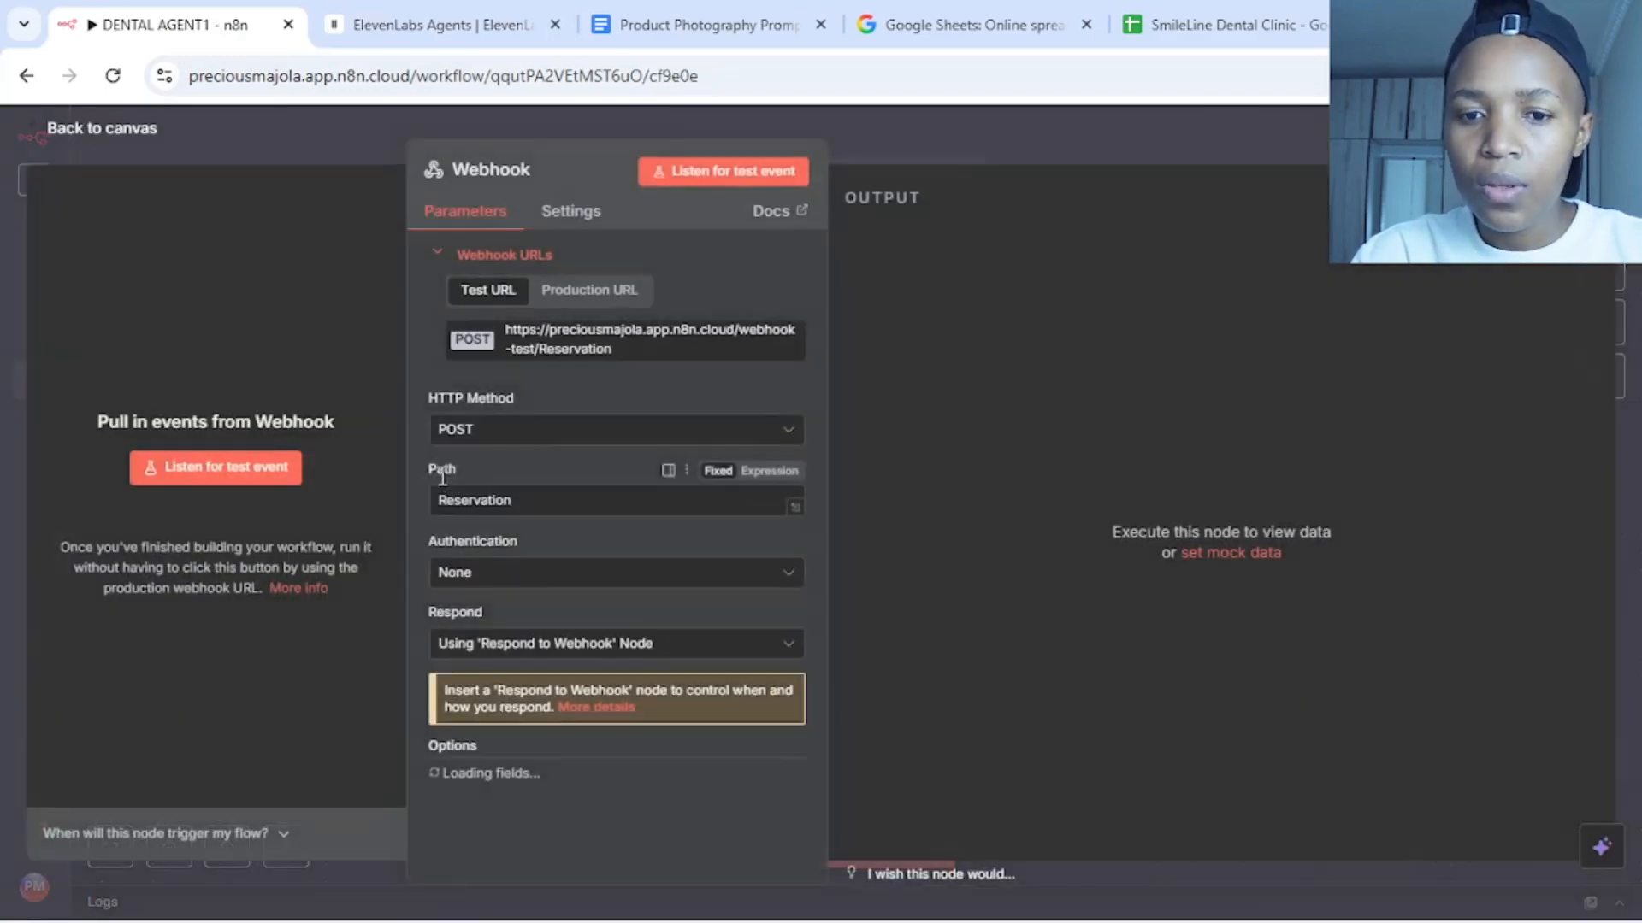
left_click(549, 357)
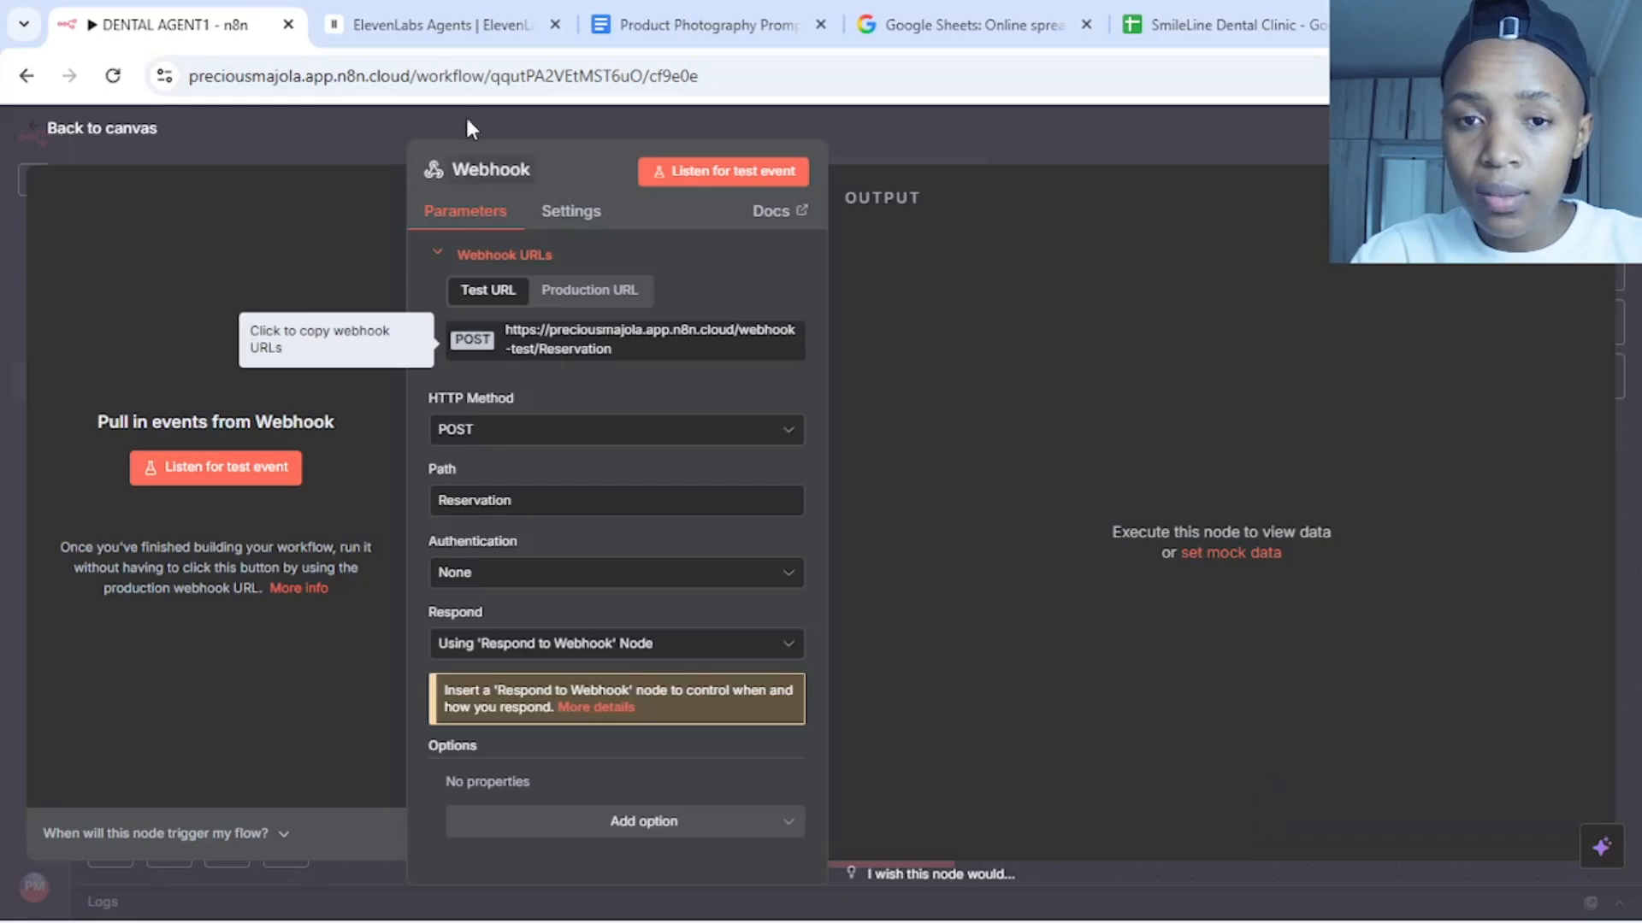
left_click(411, 34)
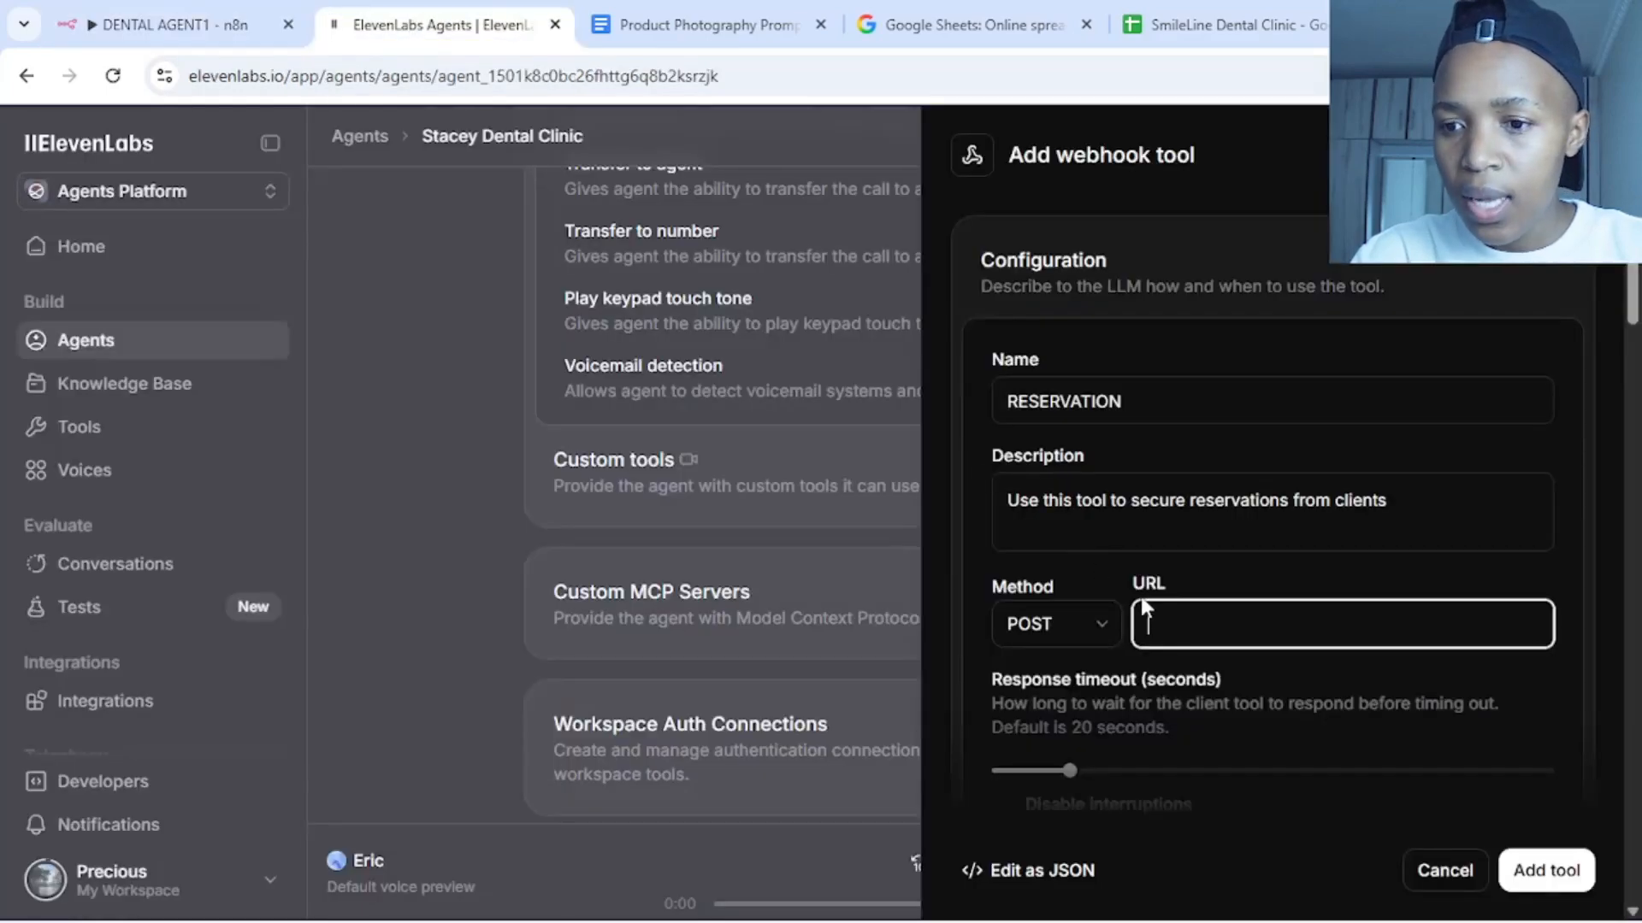
left_click(1171, 612)
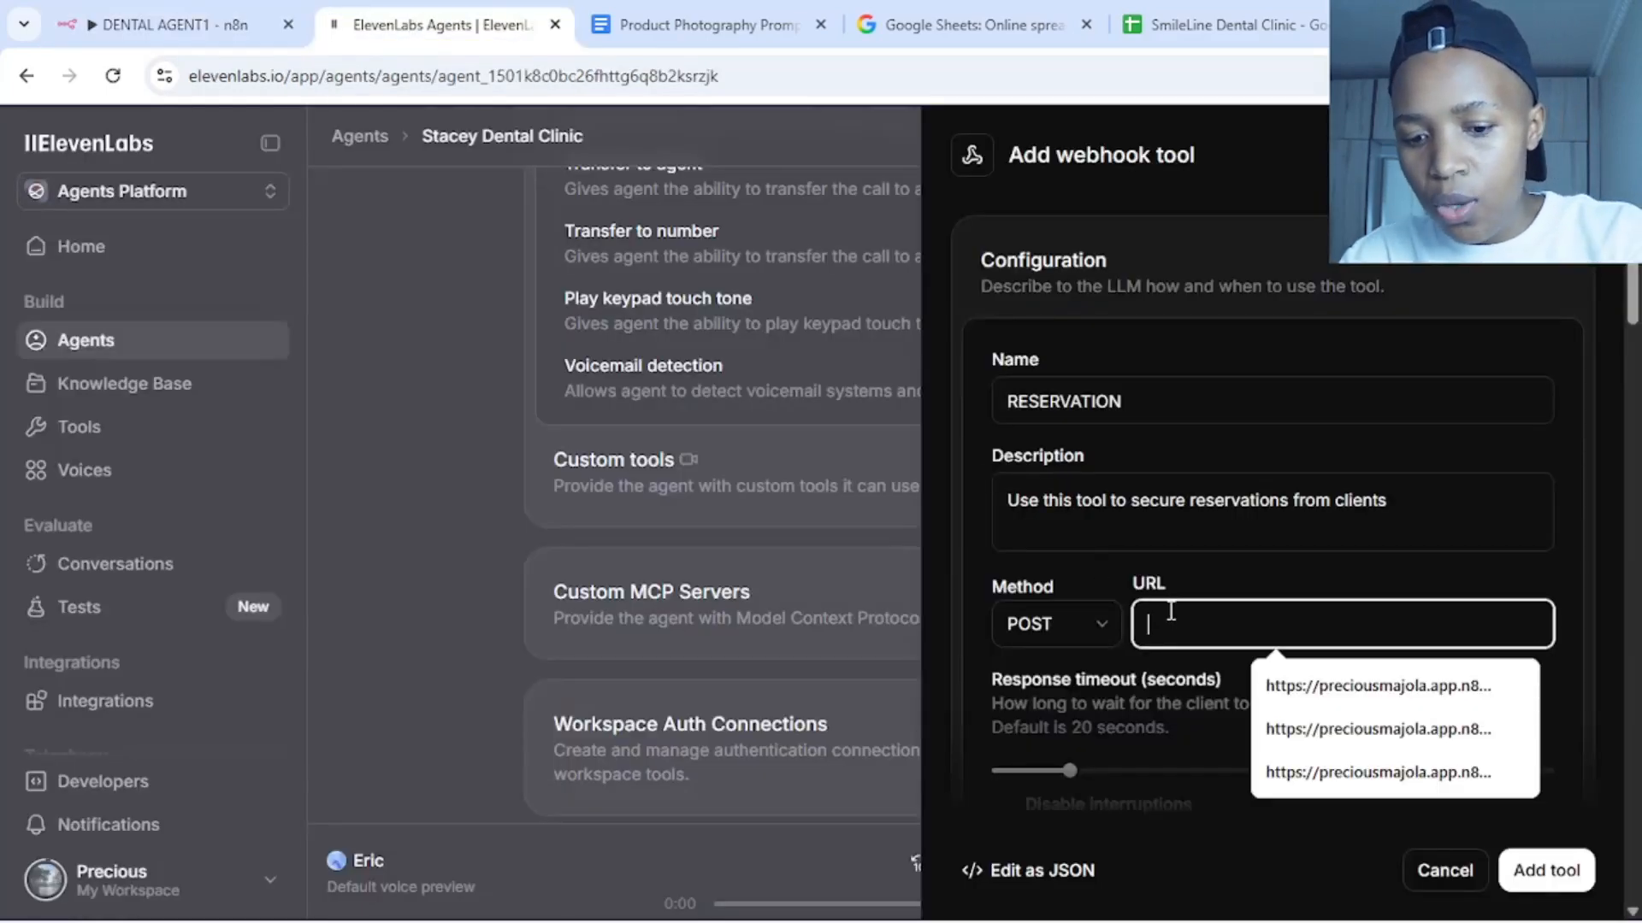
key("ctrl+v")
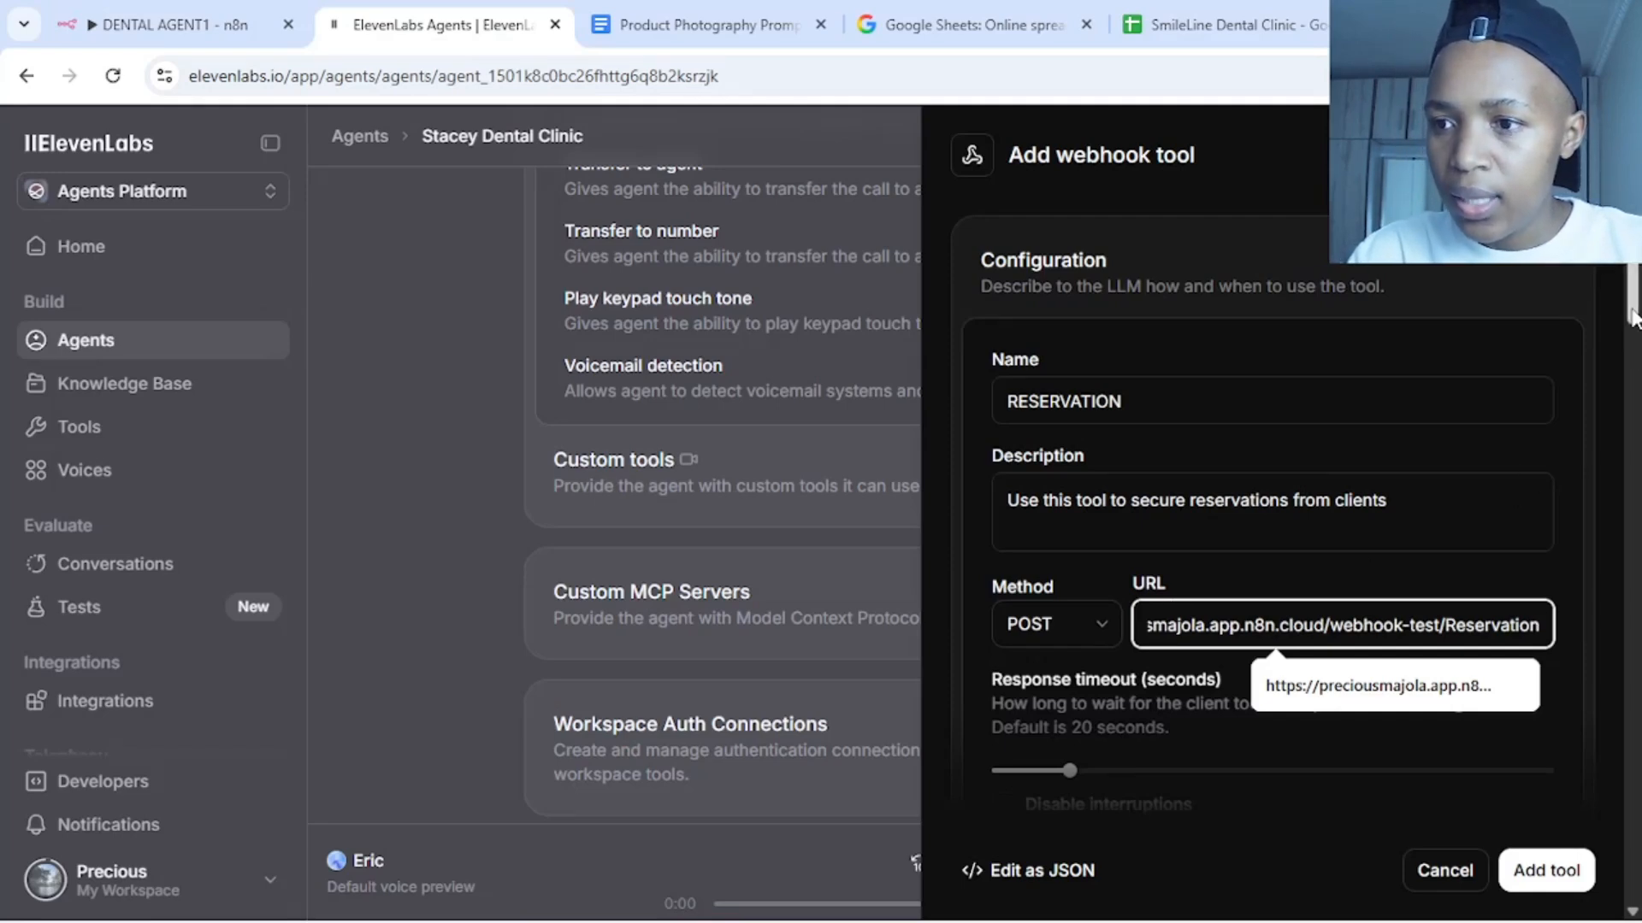
Go through the webhook tool's remaining settings to the description and properties of its body parameters
scroll(1634, 334, "down", 1)
scroll(1634, 333, "down", 4)
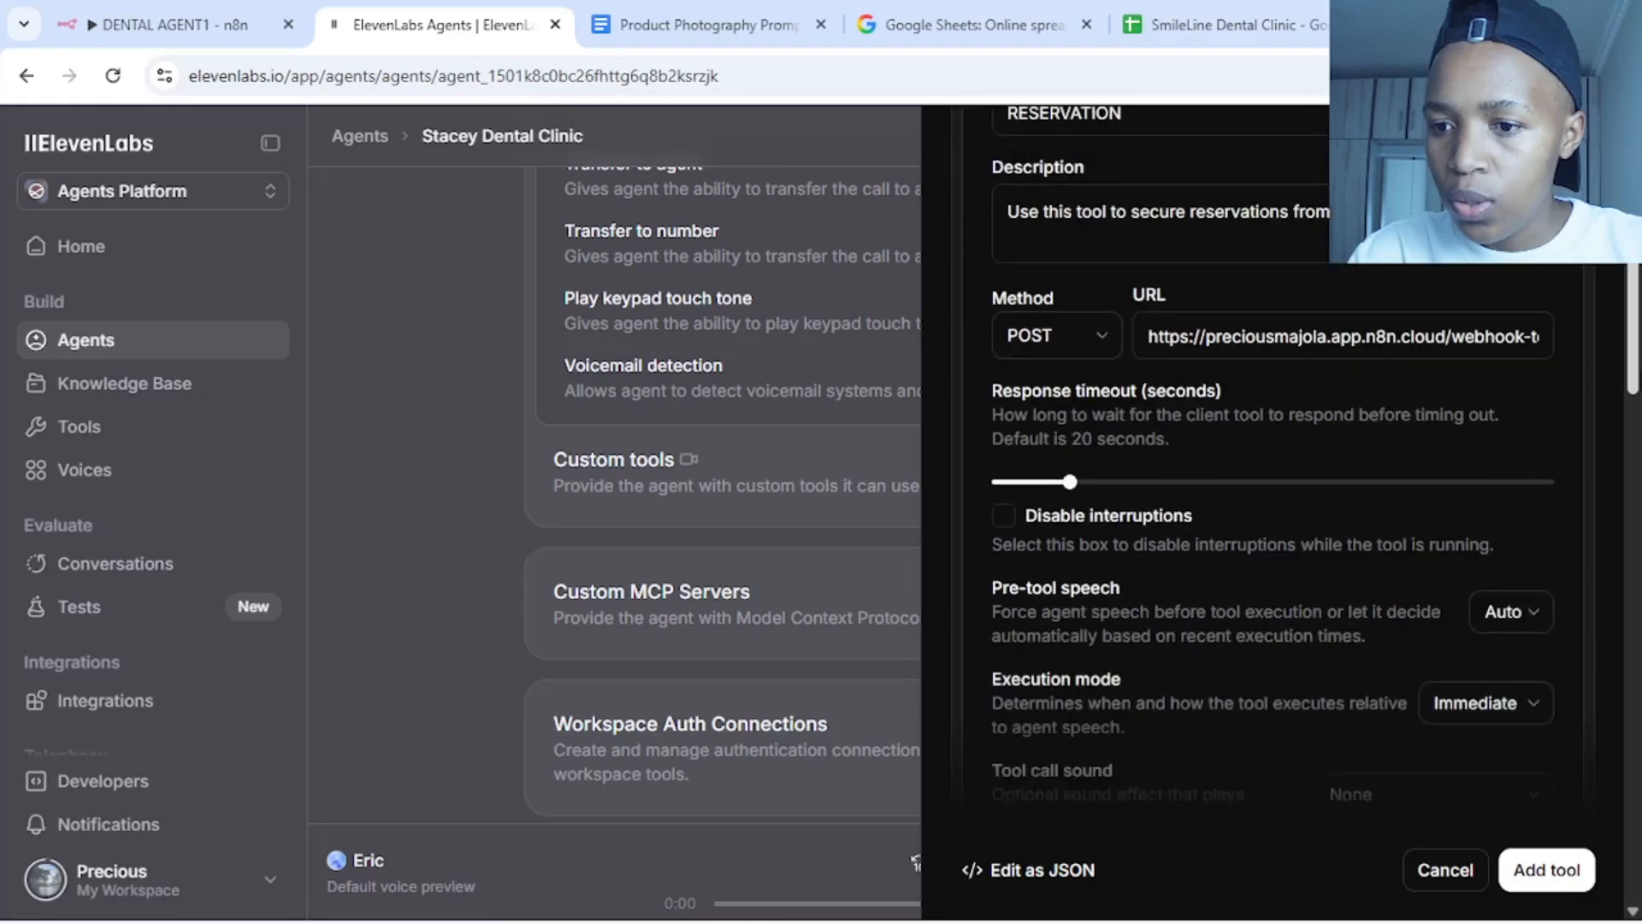
scroll(1272, 462, "down", 3)
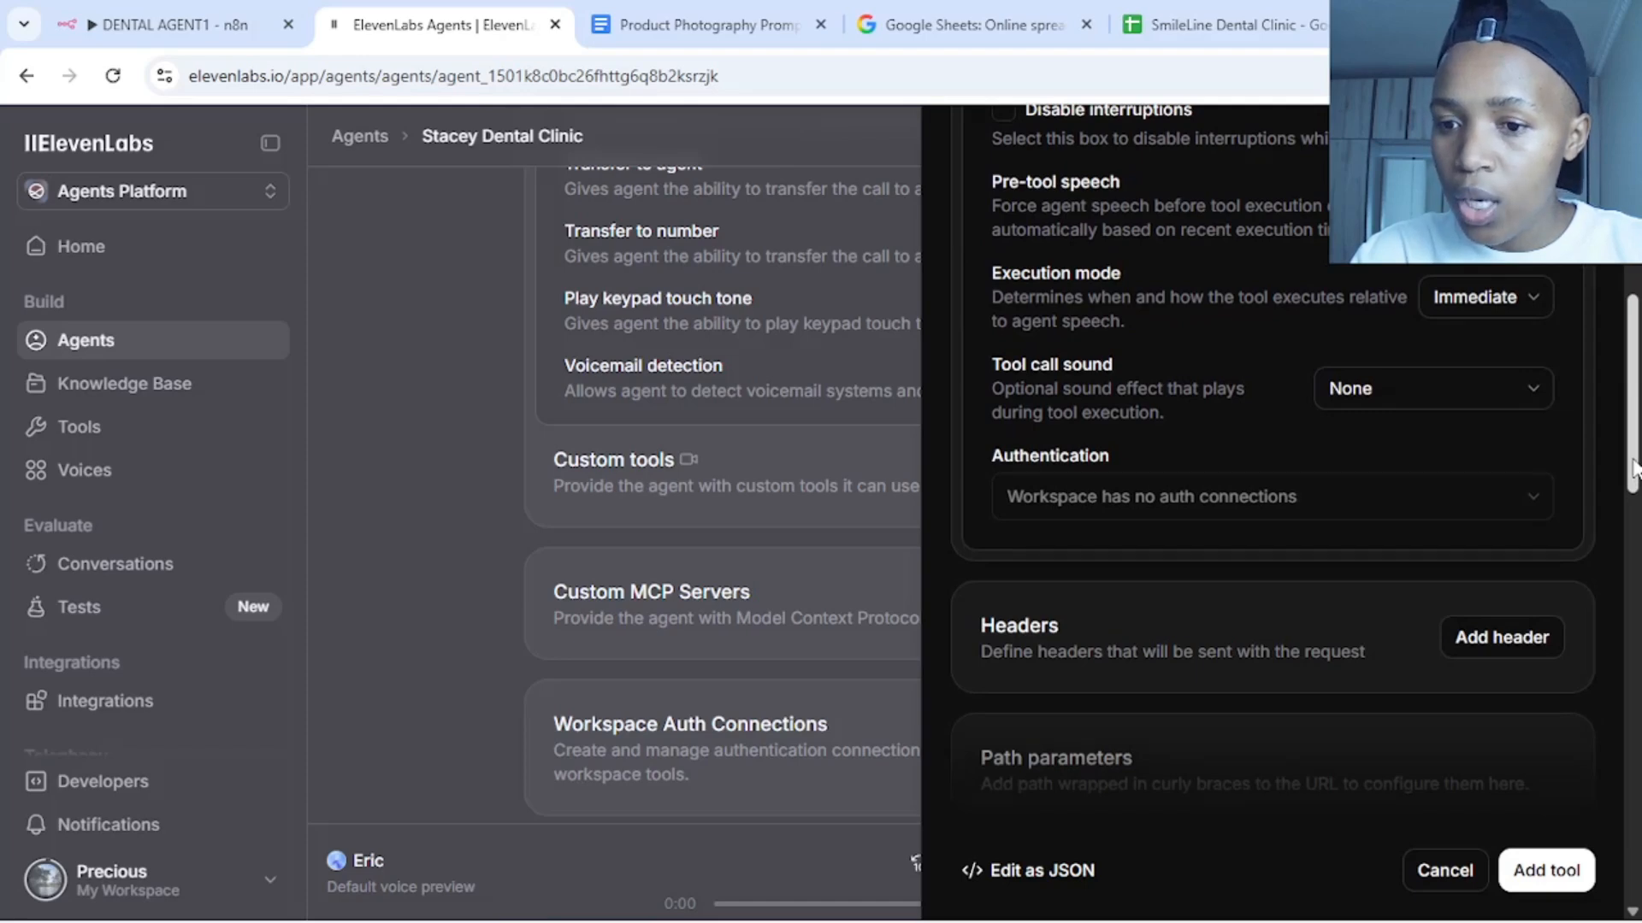
left_click_drag(1633, 469, 1633, 628)
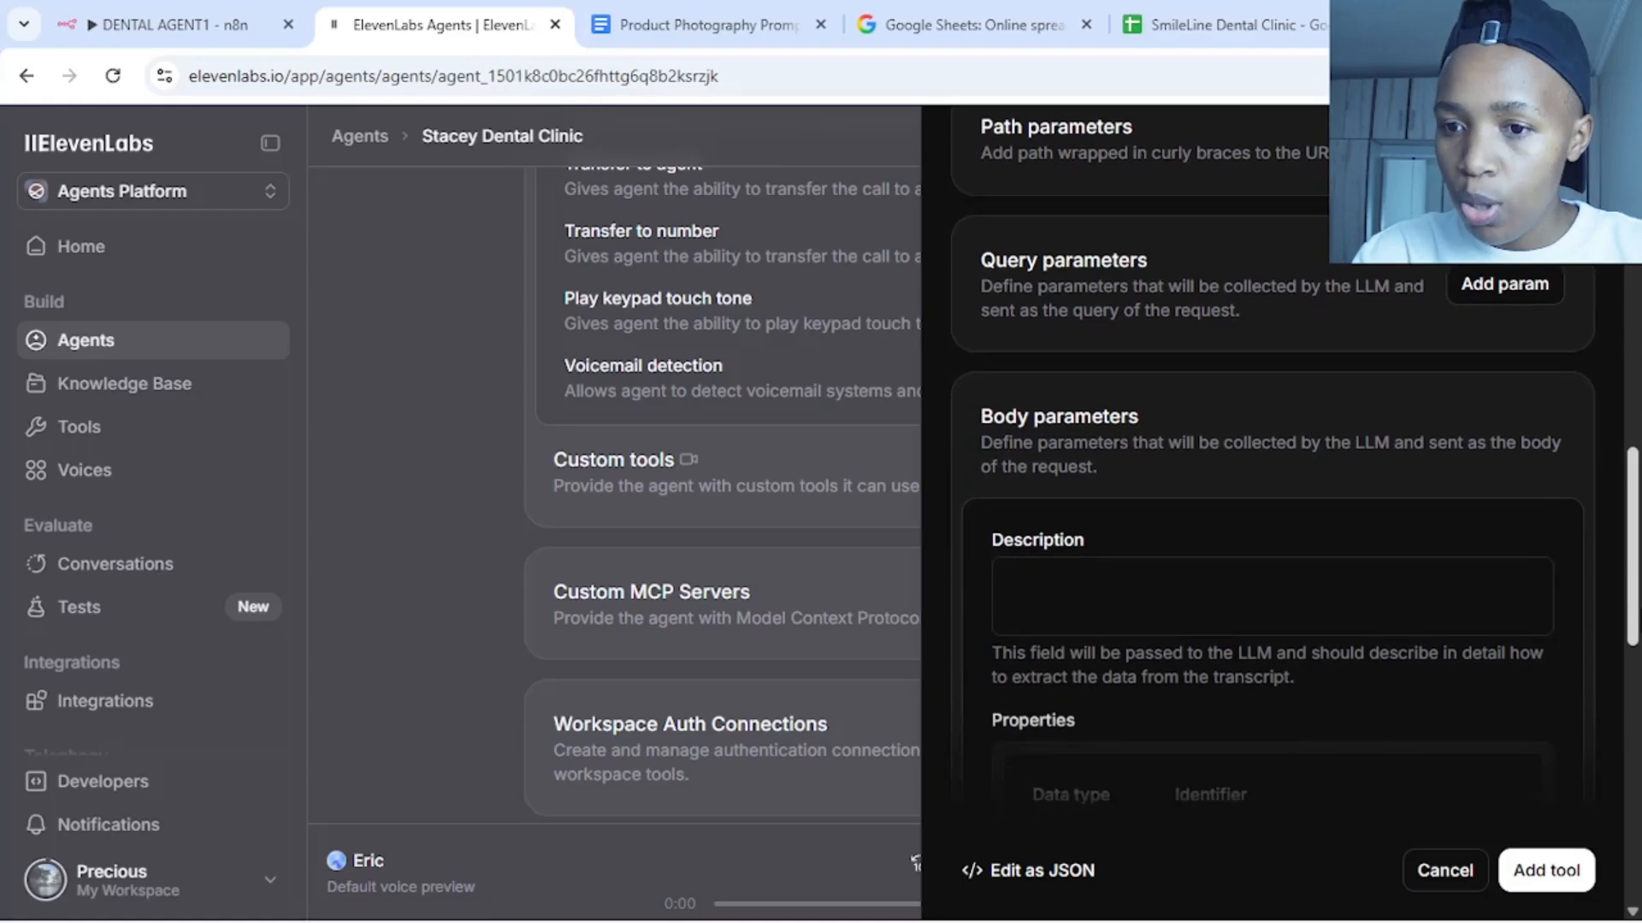
left_click(1143, 603)
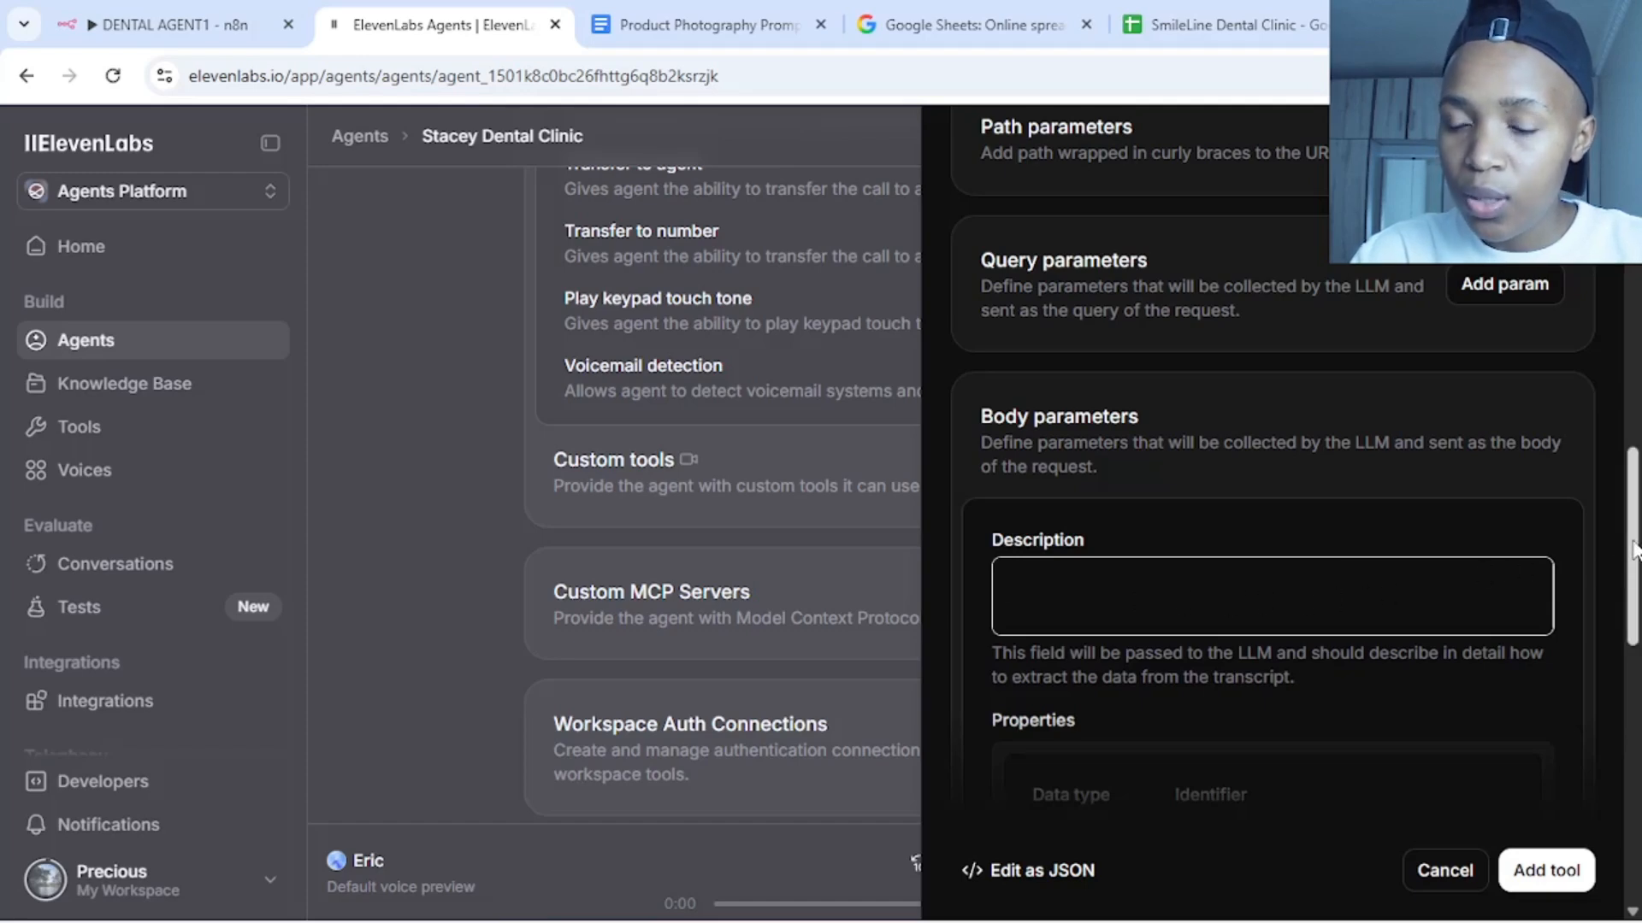
left_click_drag(1633, 550, 1637, 590)
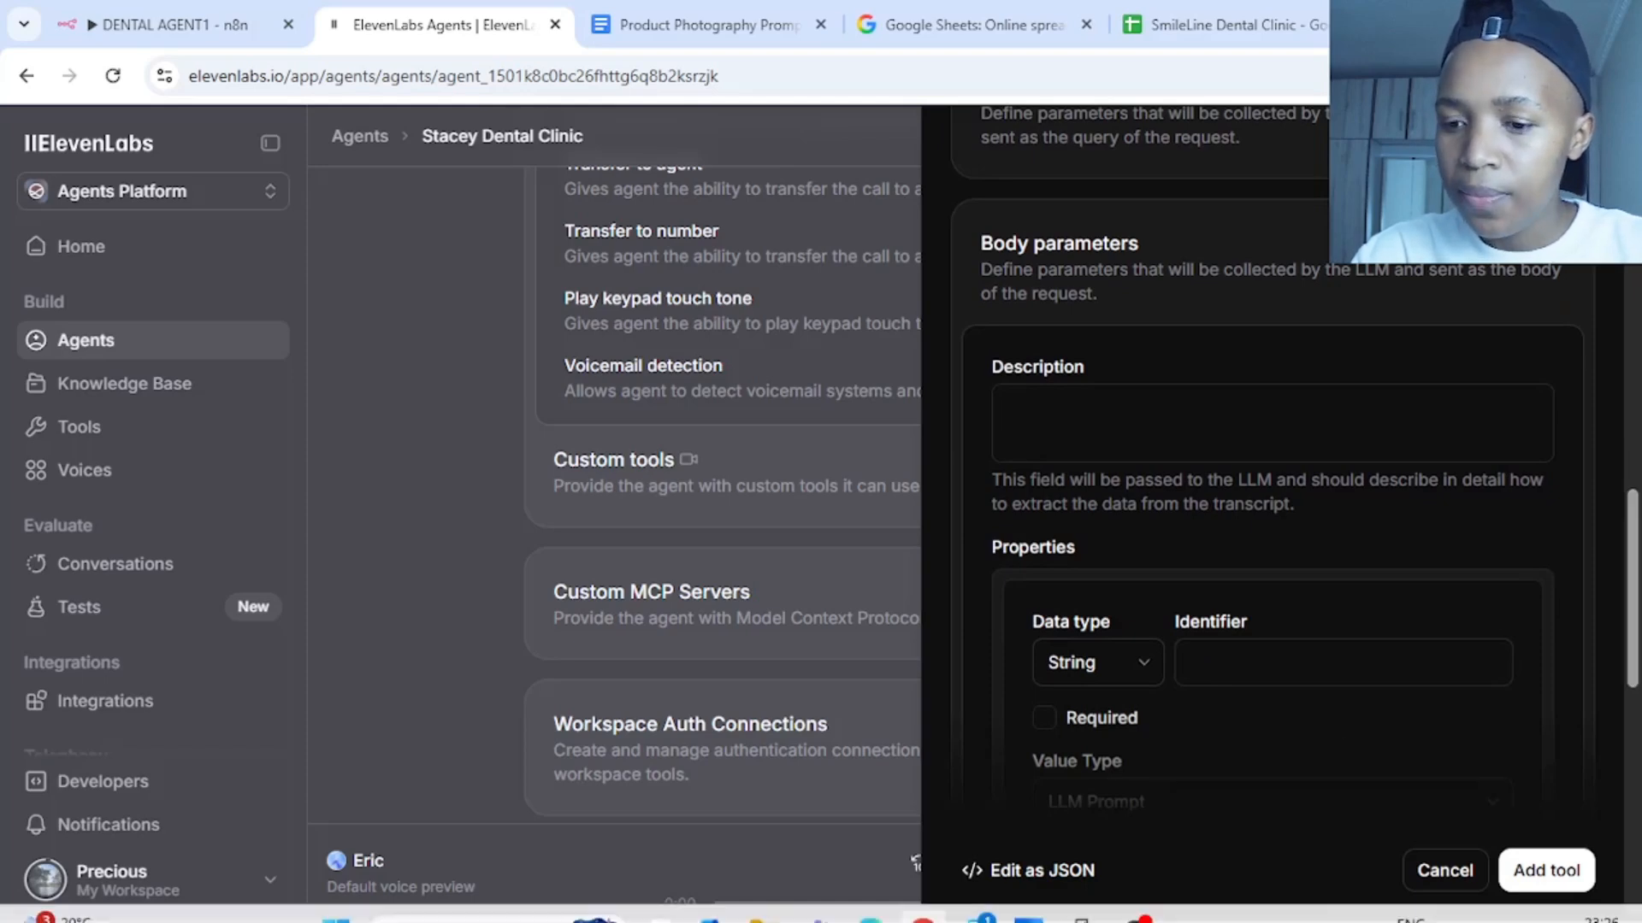
left_click(1135, 912)
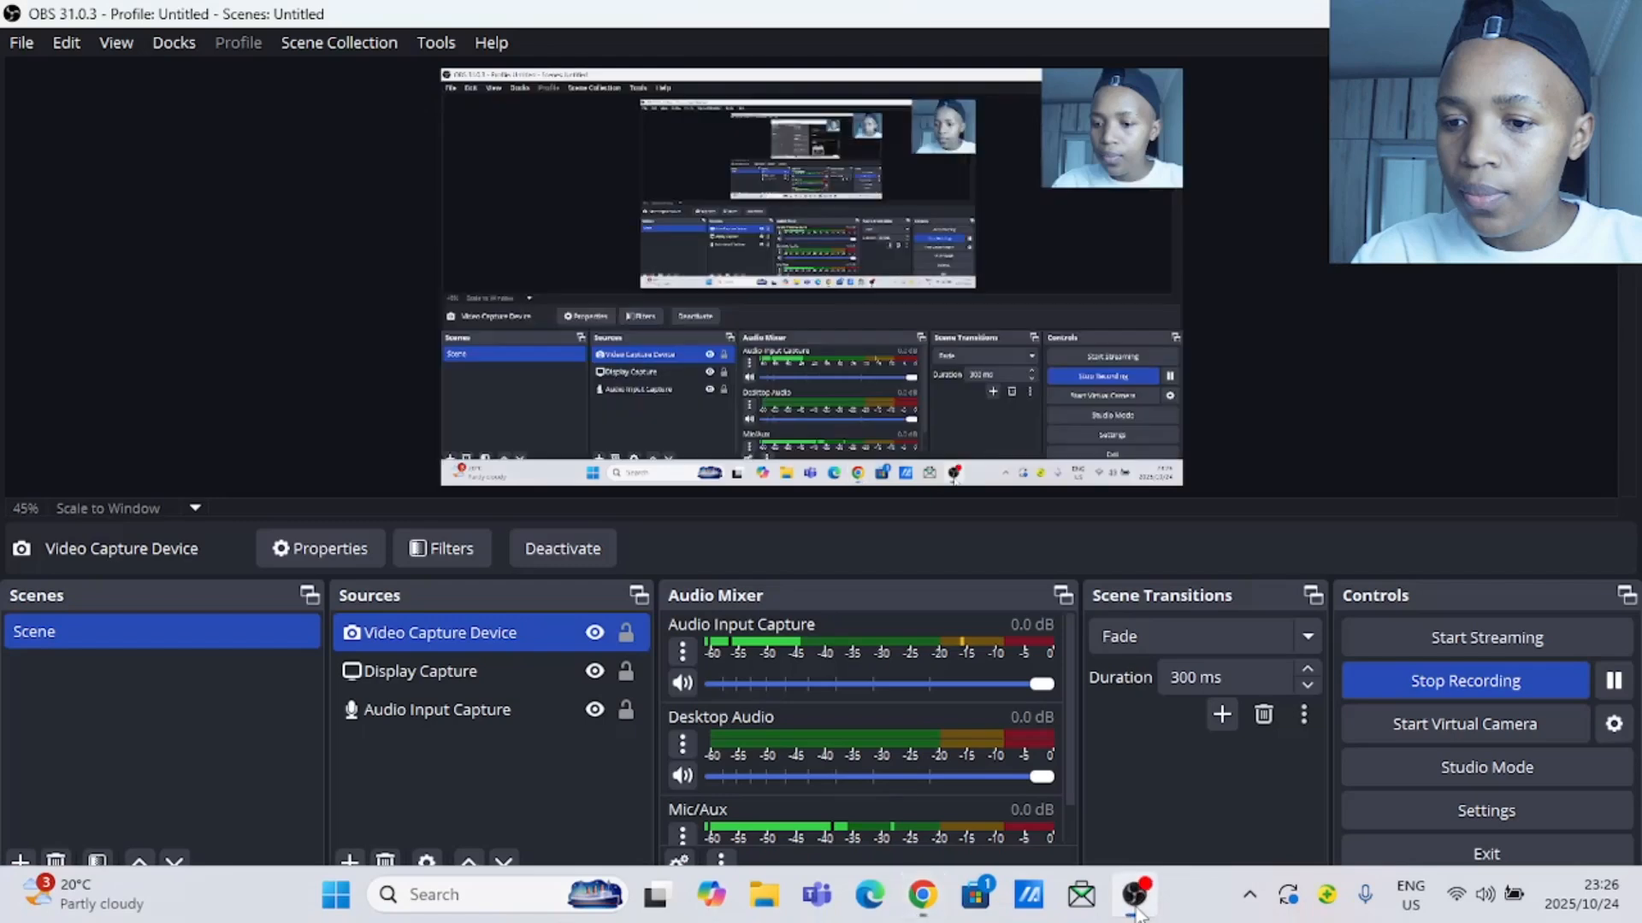
left_click(1614, 688)
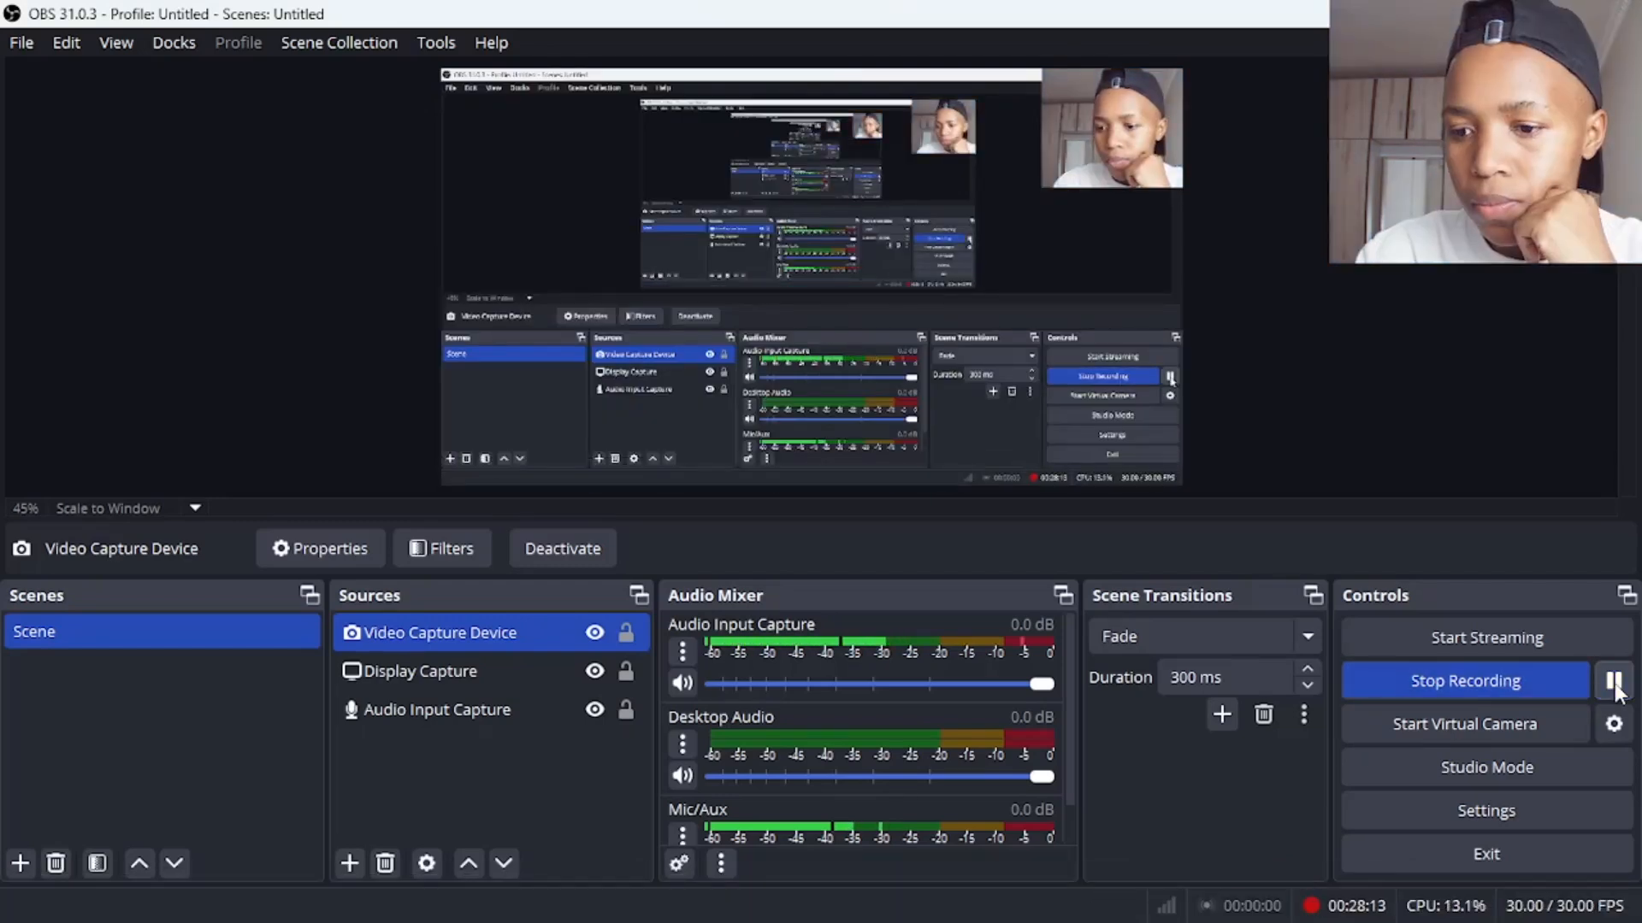
mouse_move(1128, 921)
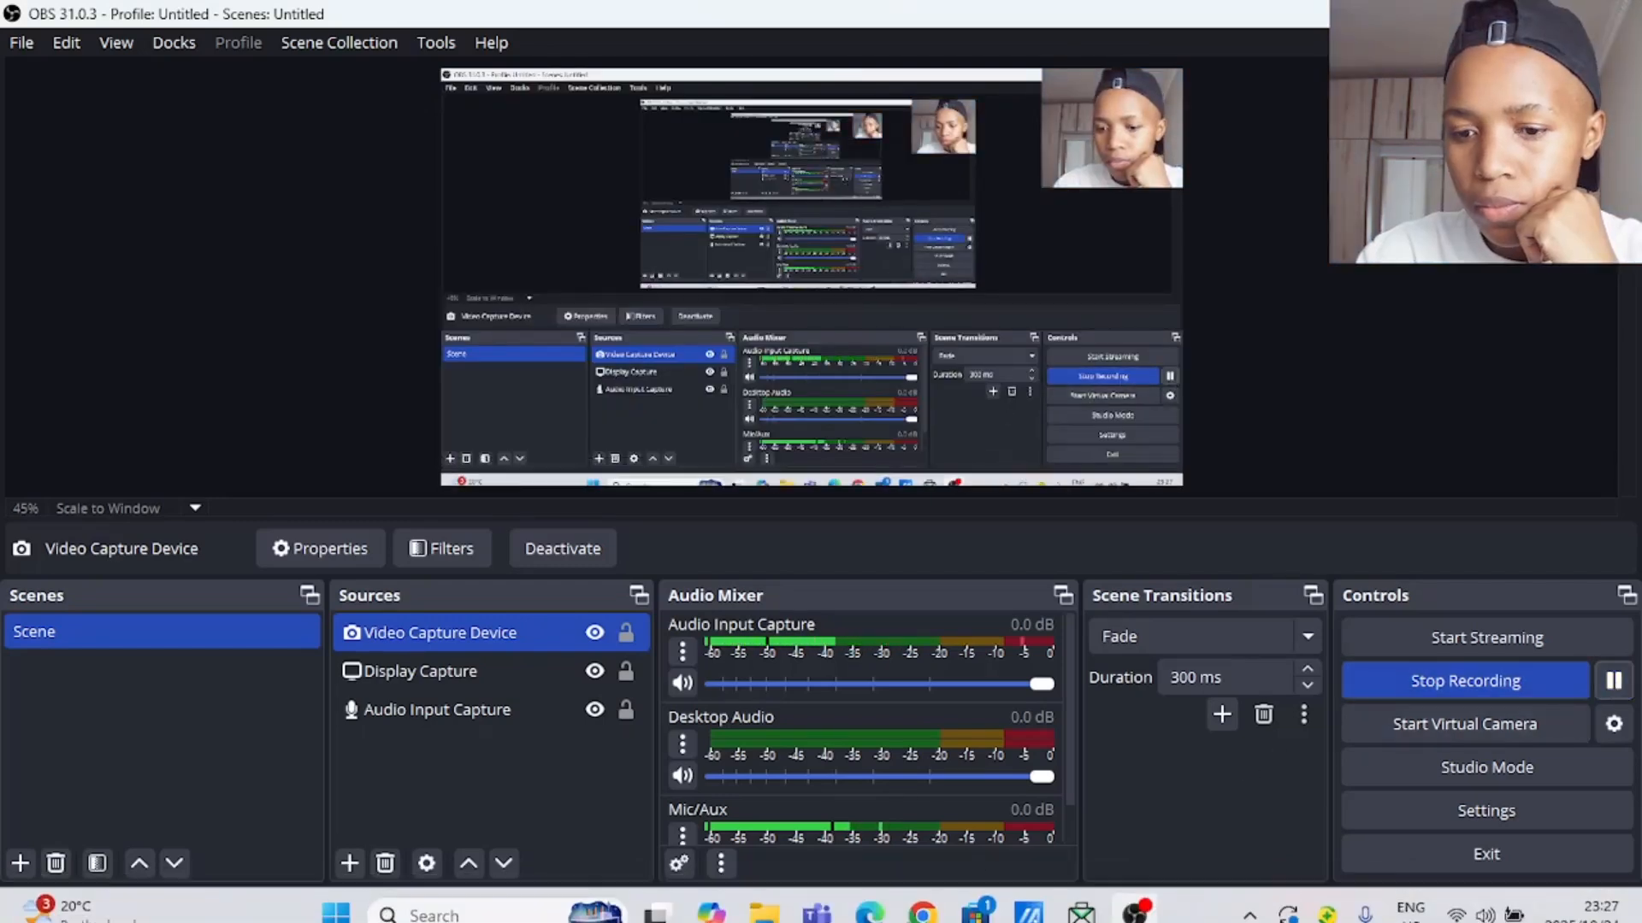
left_click(921, 896)
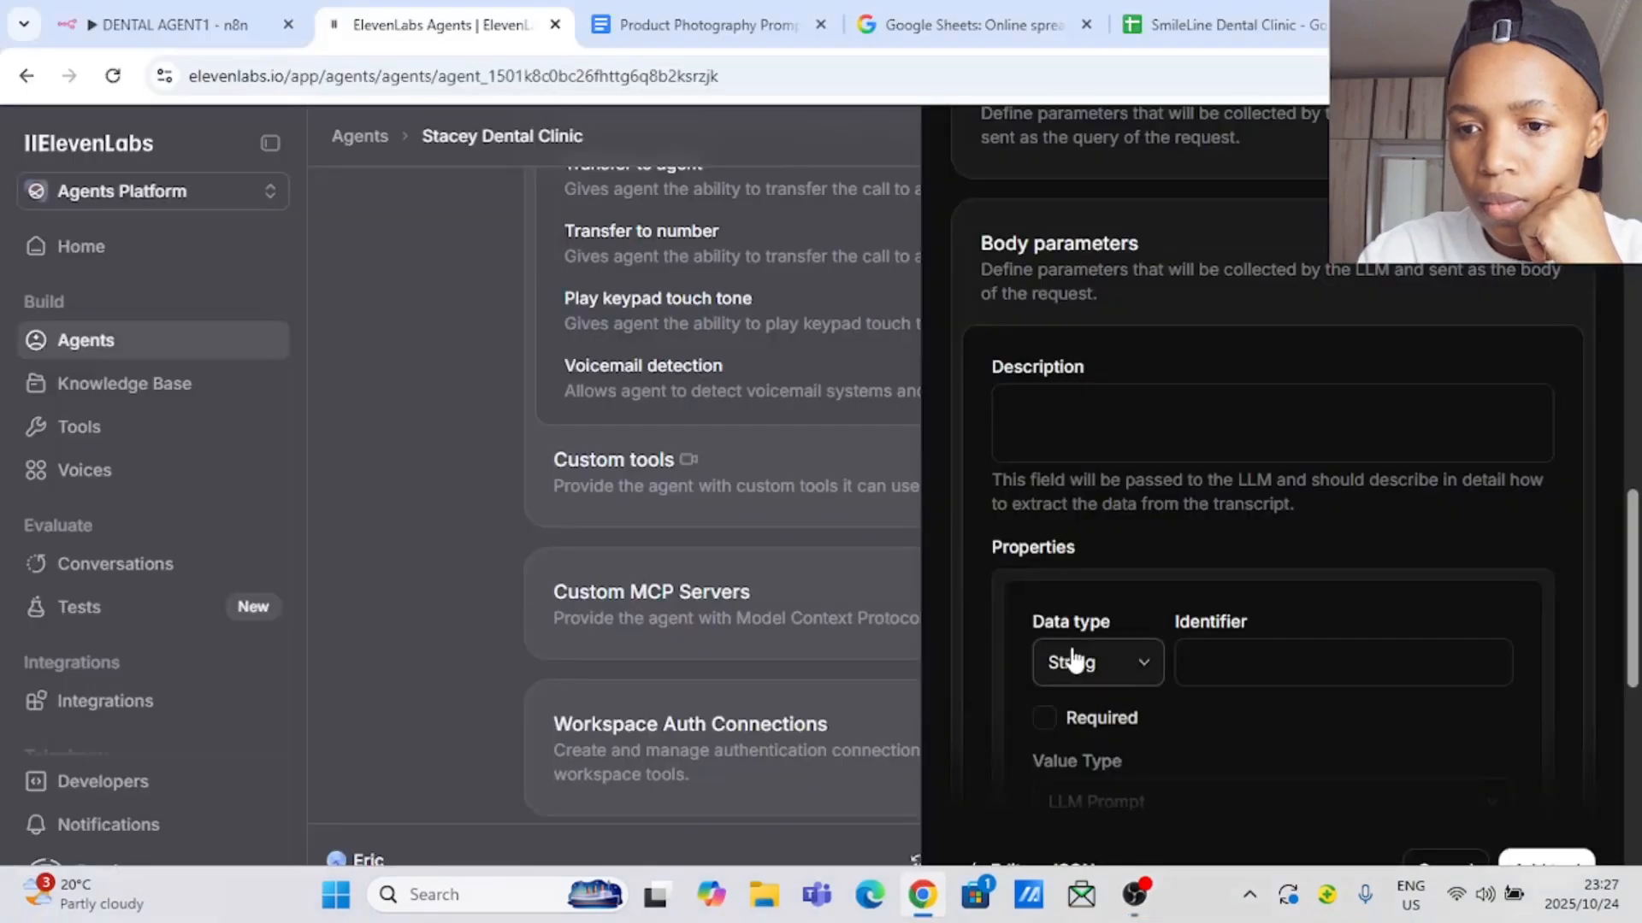
Begin the body parameters description with "Use this tool to ask the client"
left_click(1128, 415)
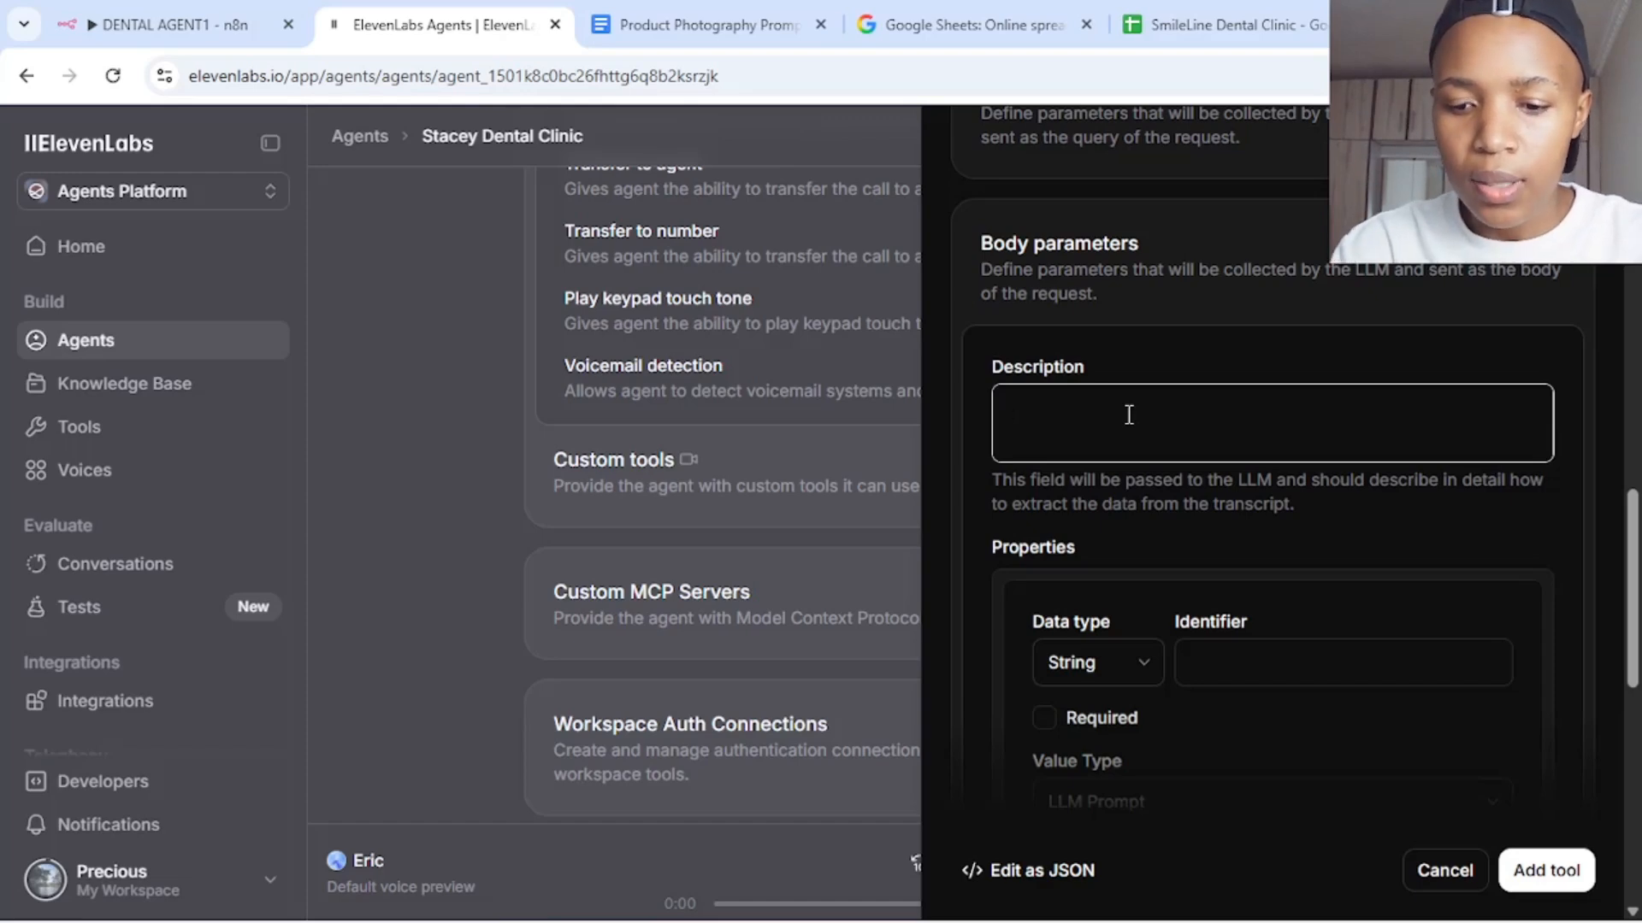
type("Use this")
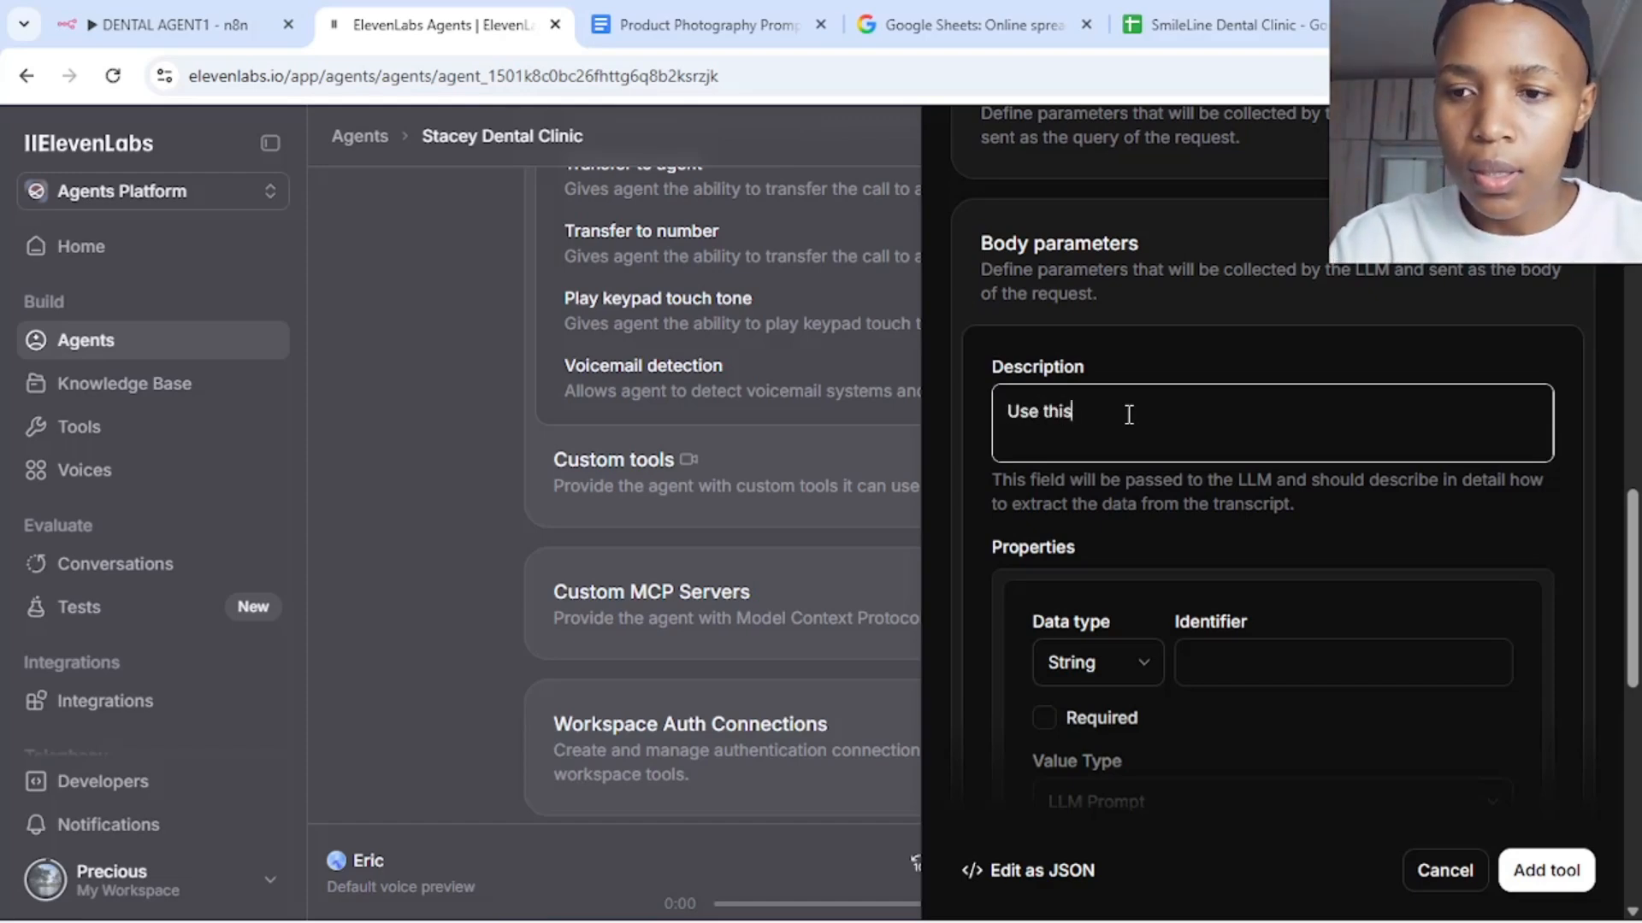
type(" tool to")
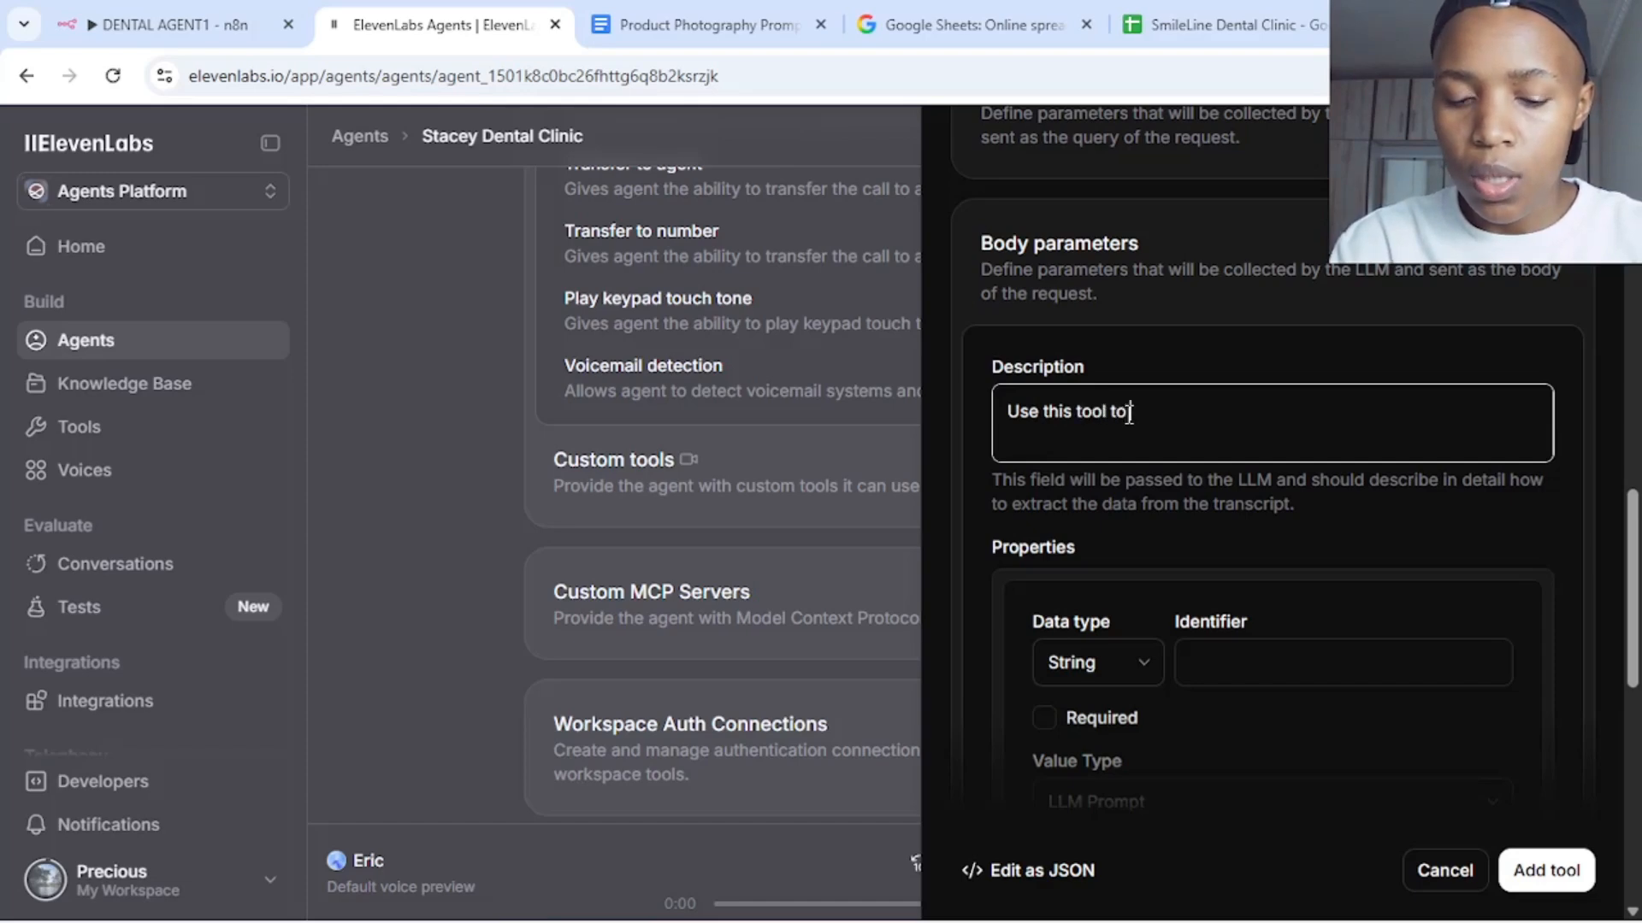
type(" ask the ")
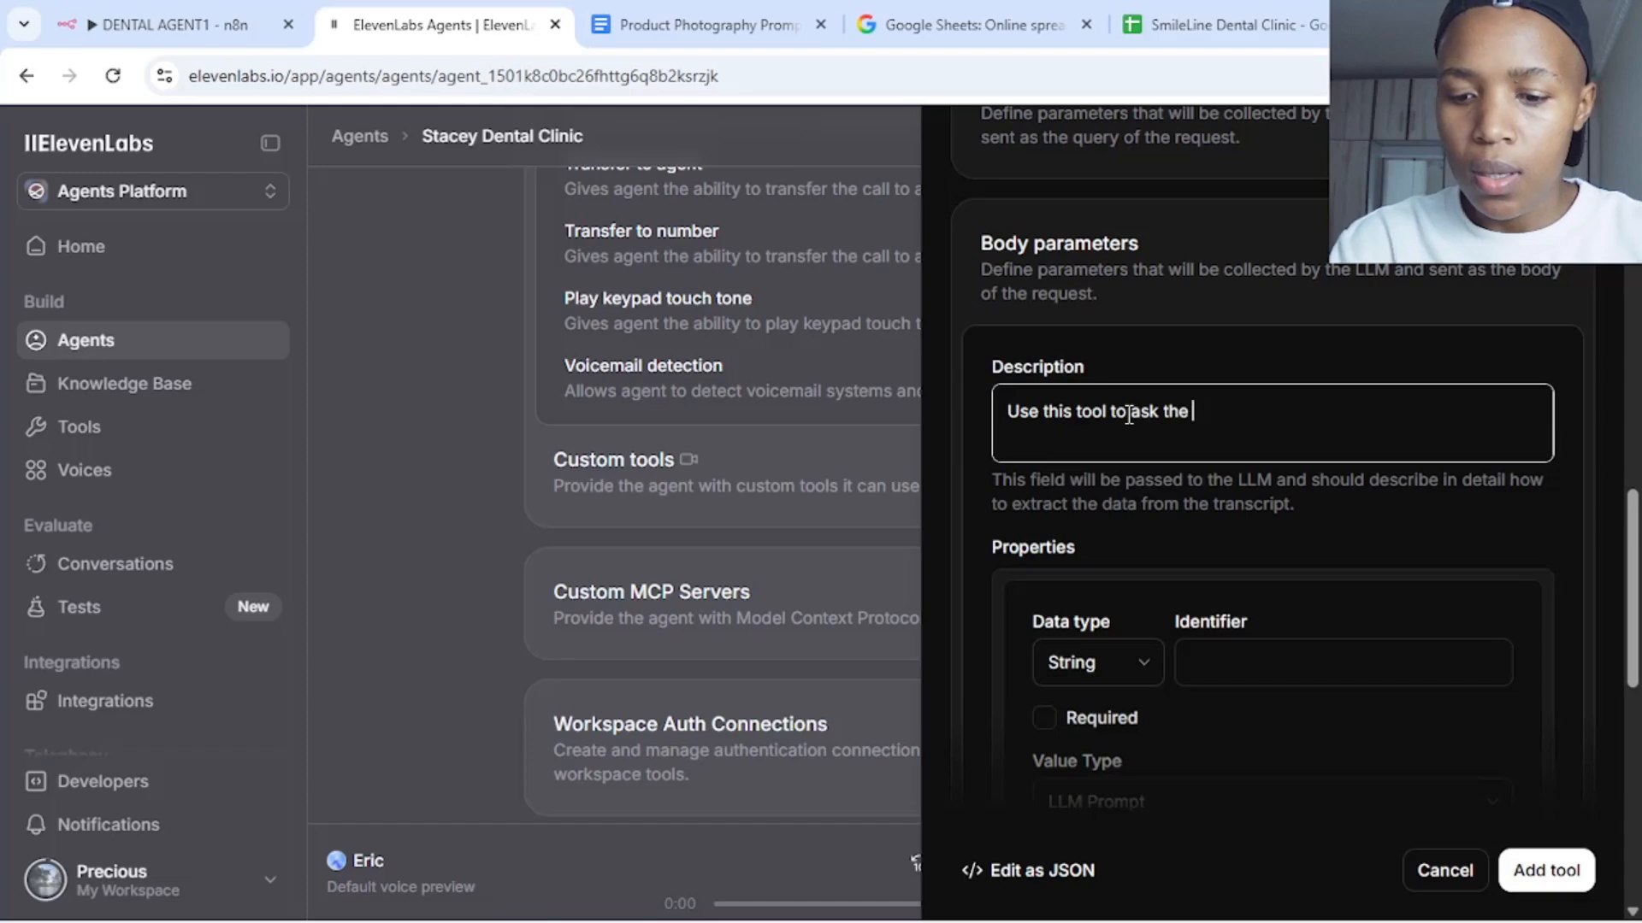
type("client t")
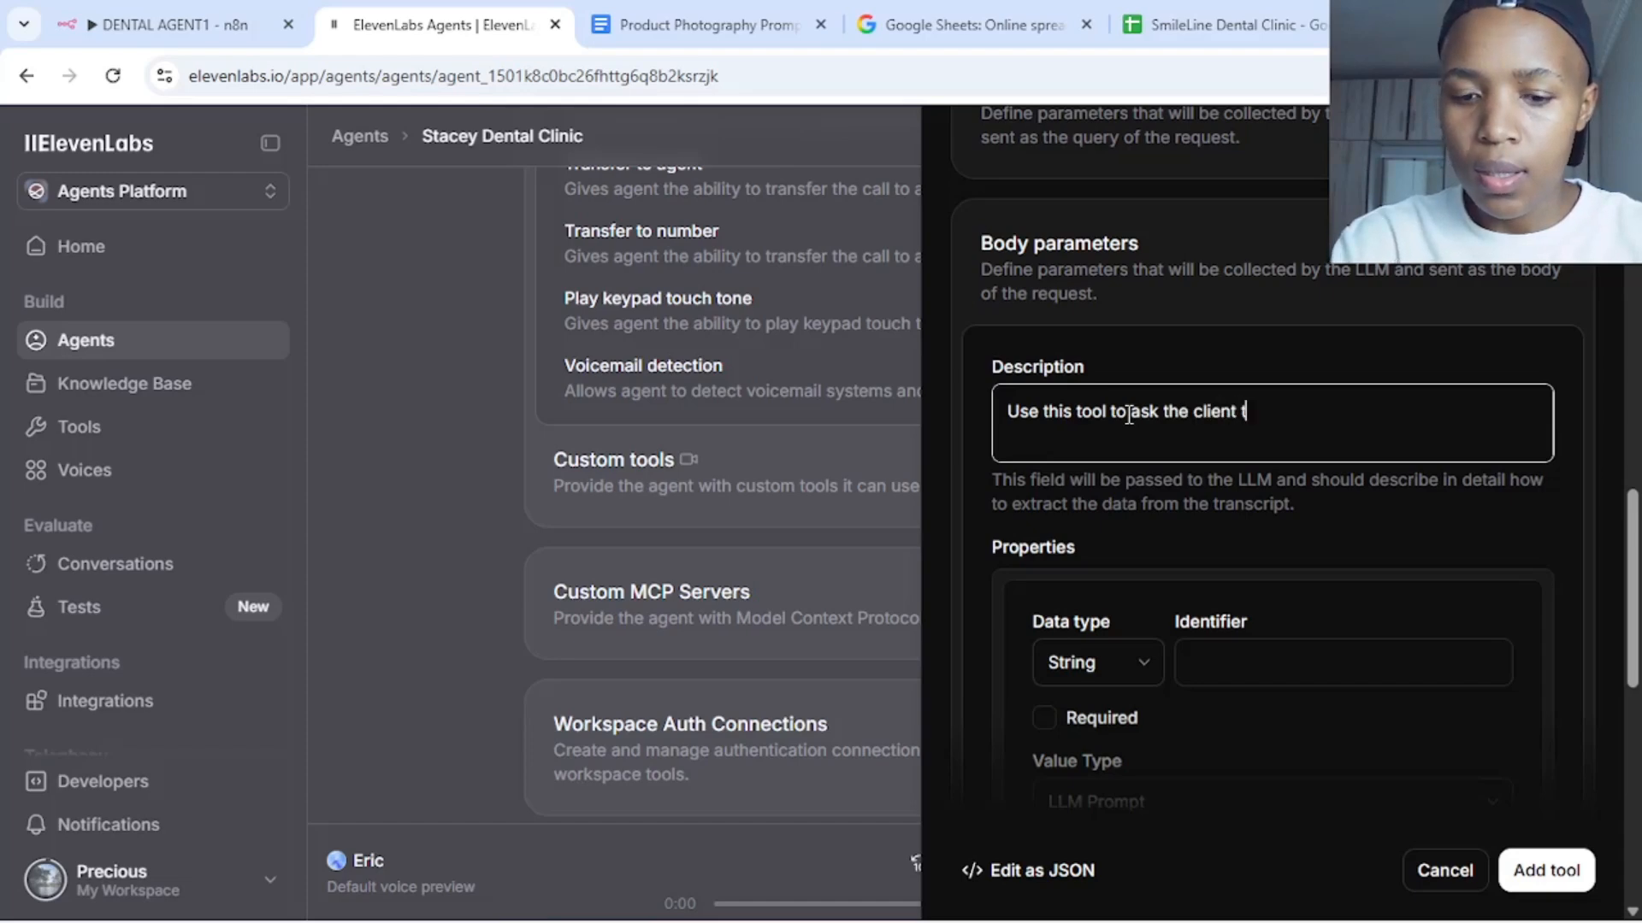
type("her")
key("BackSpace")
key("BackSpace")
key("BackSpace")
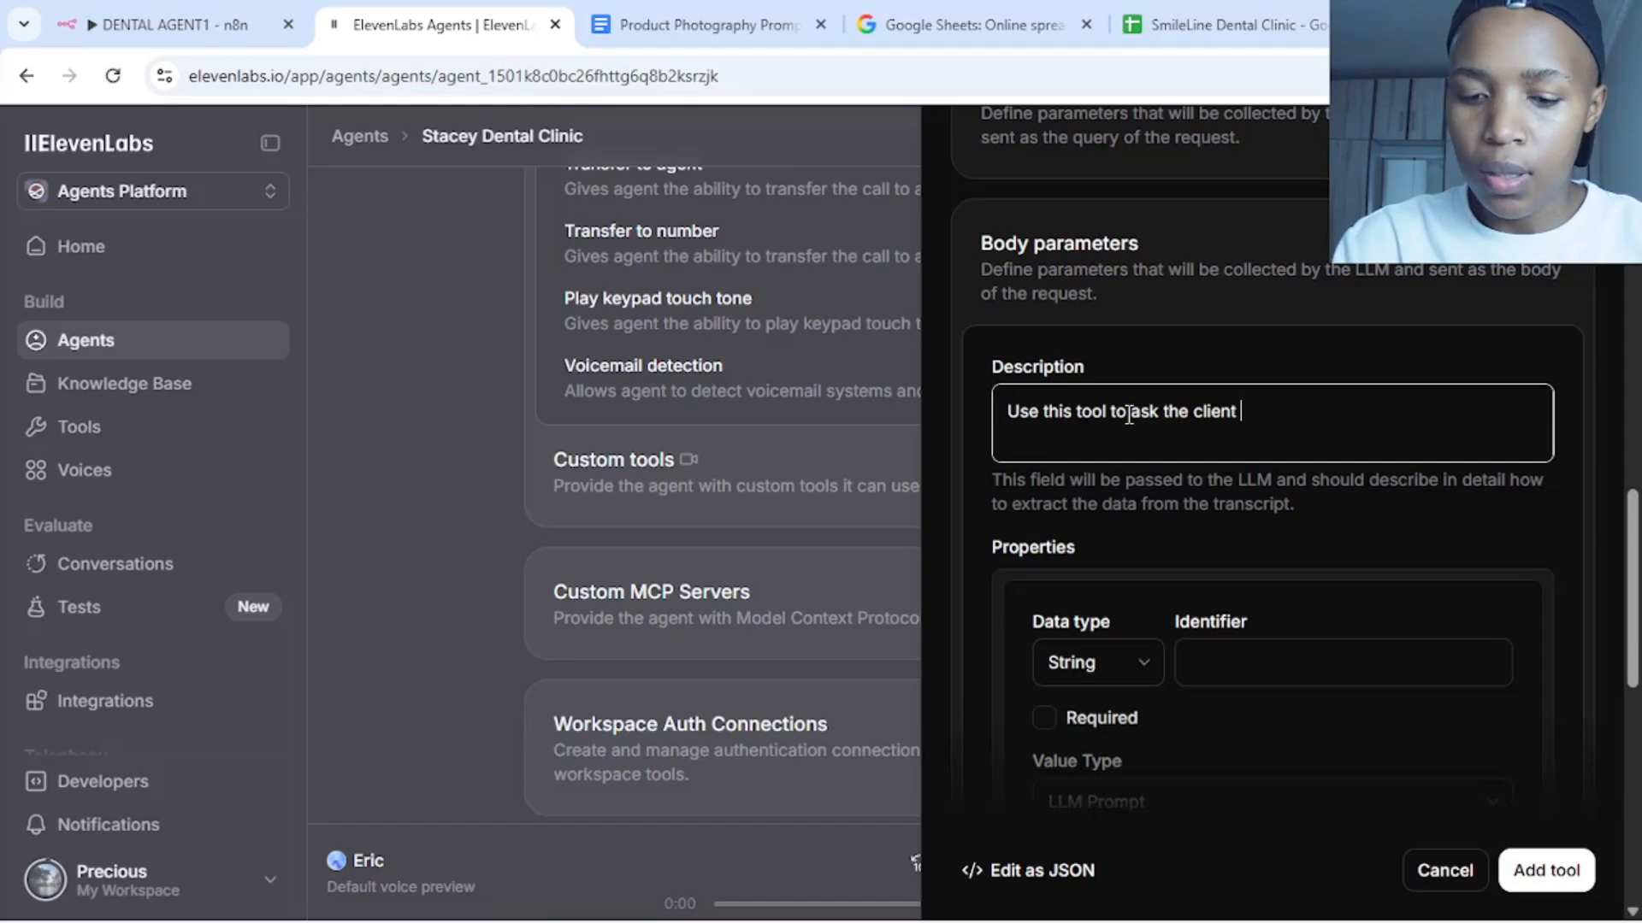
Continue the body parameters description after "ask the client" with "about booking details which are full name,"
type("about bo")
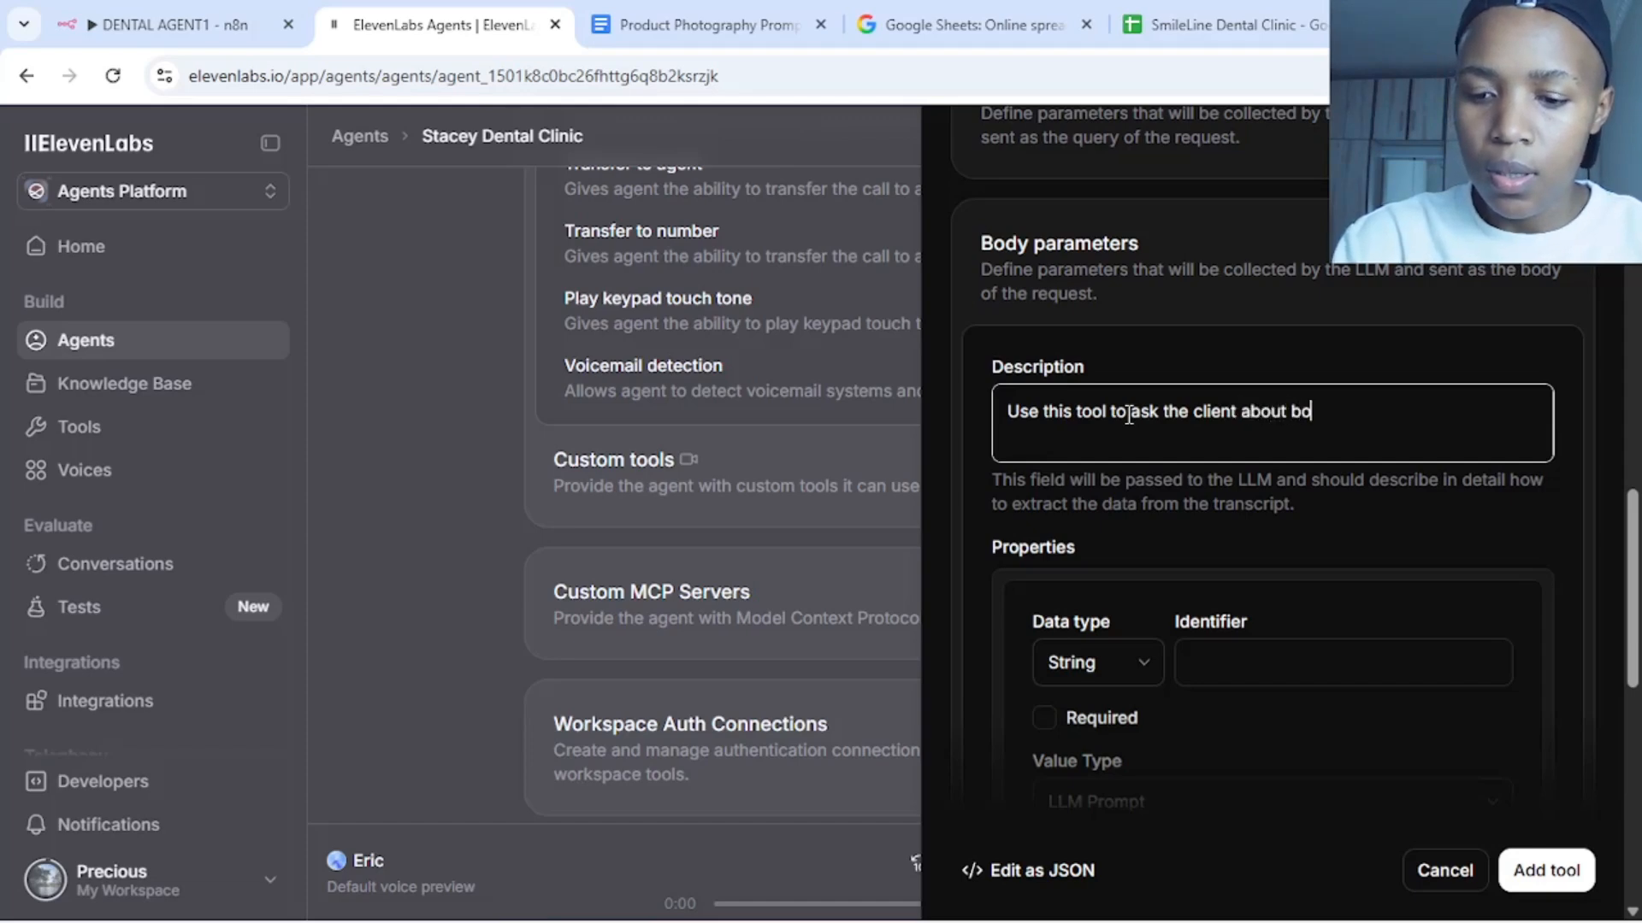
type("oking deta")
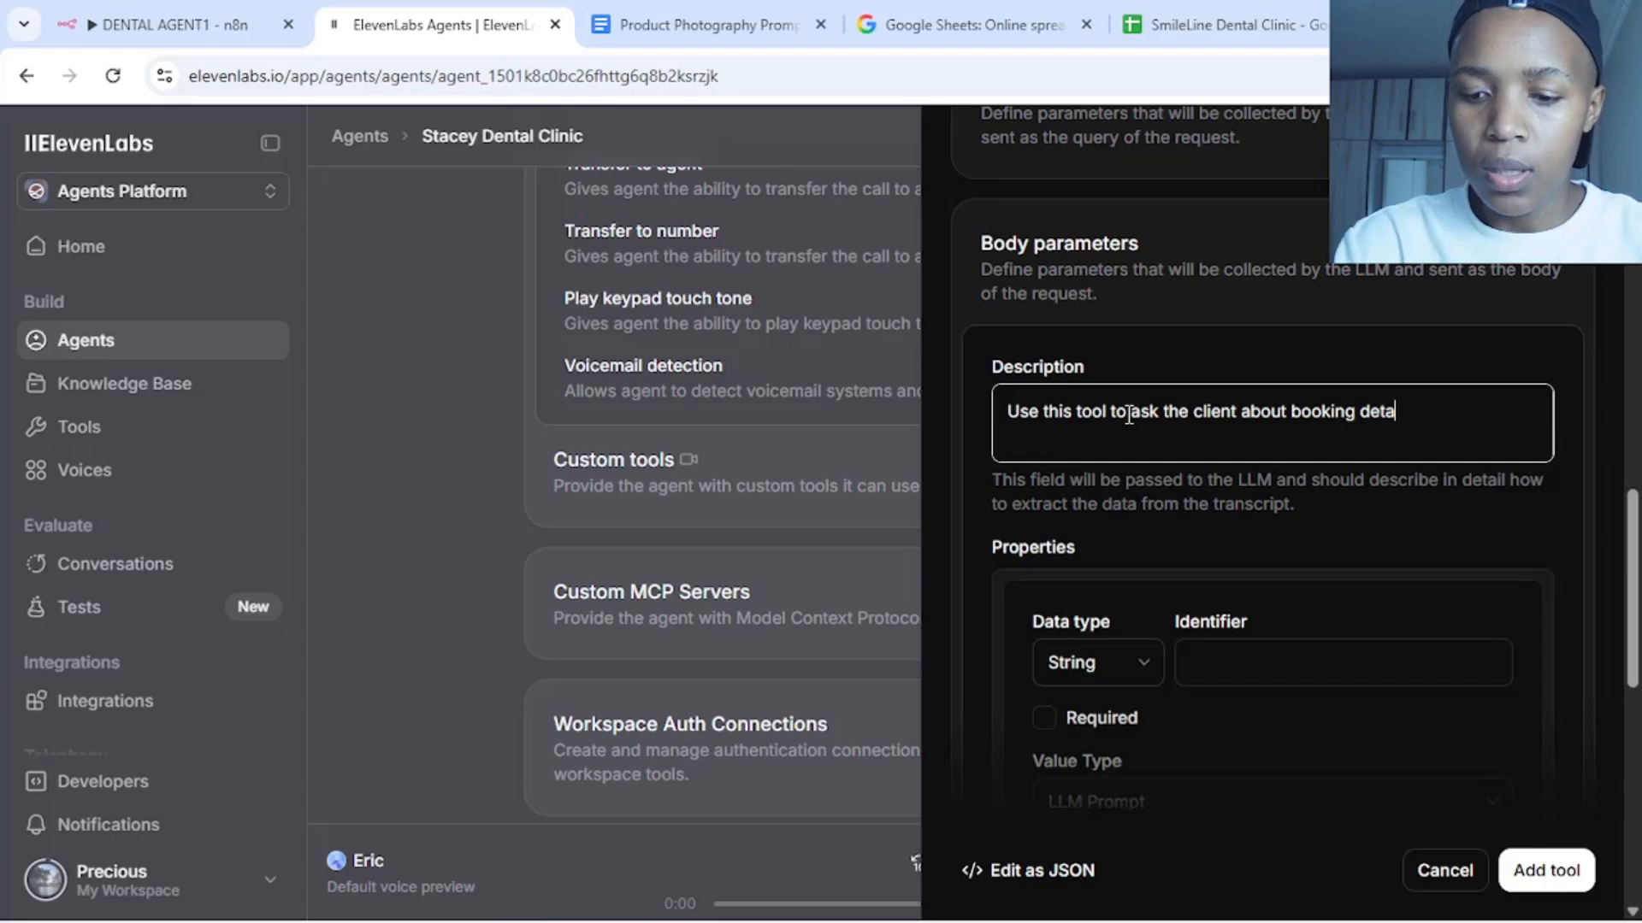
type("ils")
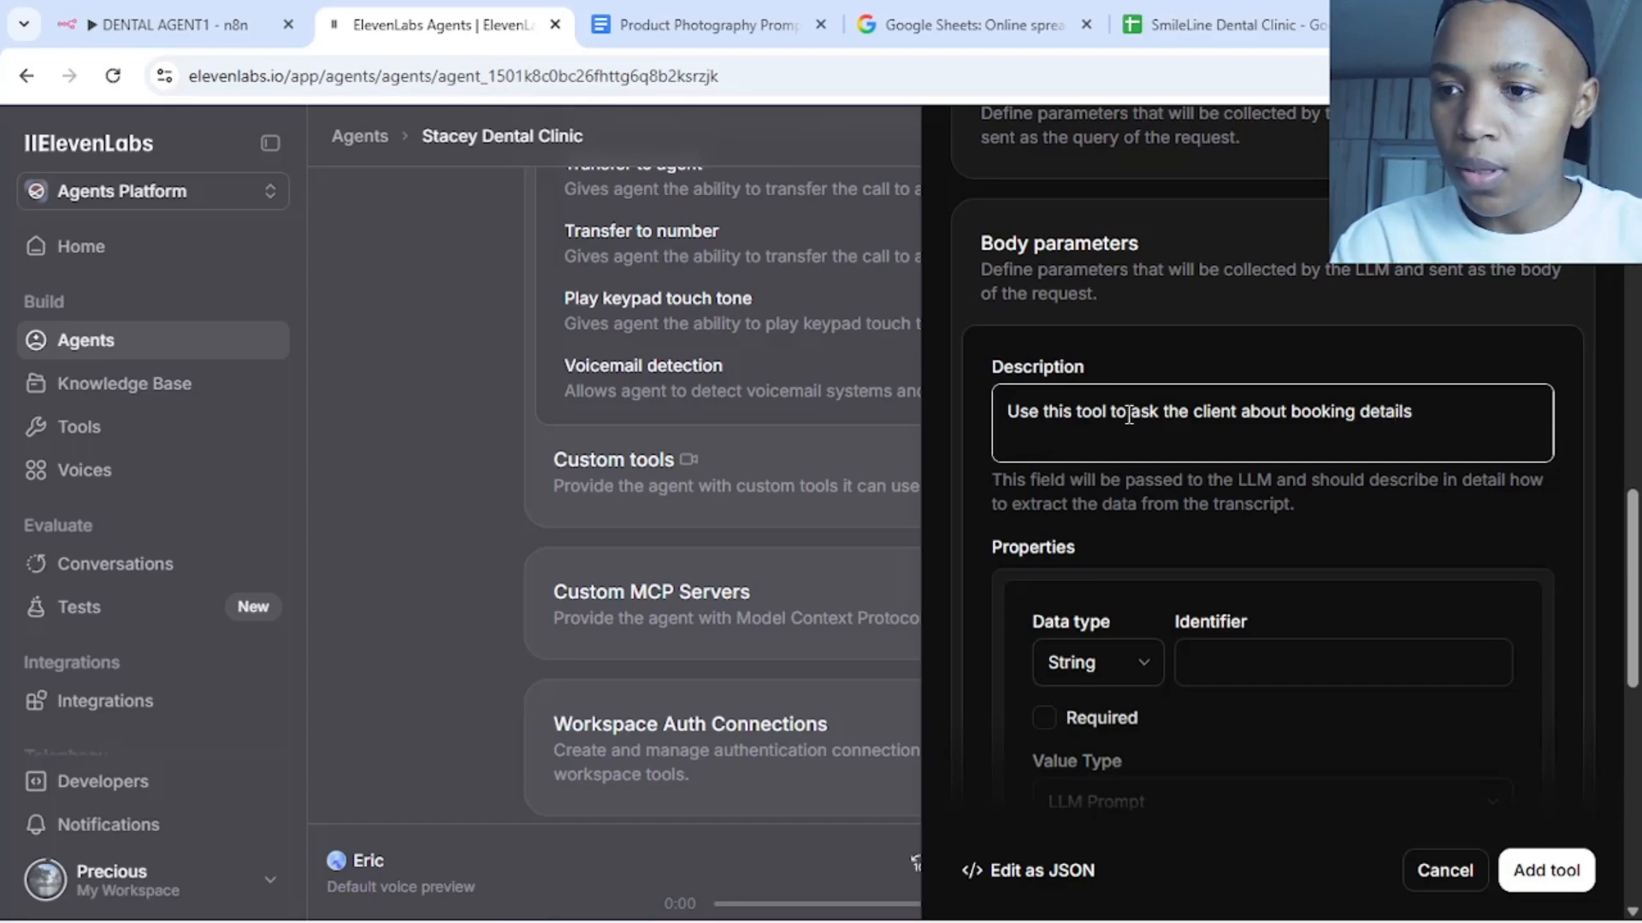
type(" w")
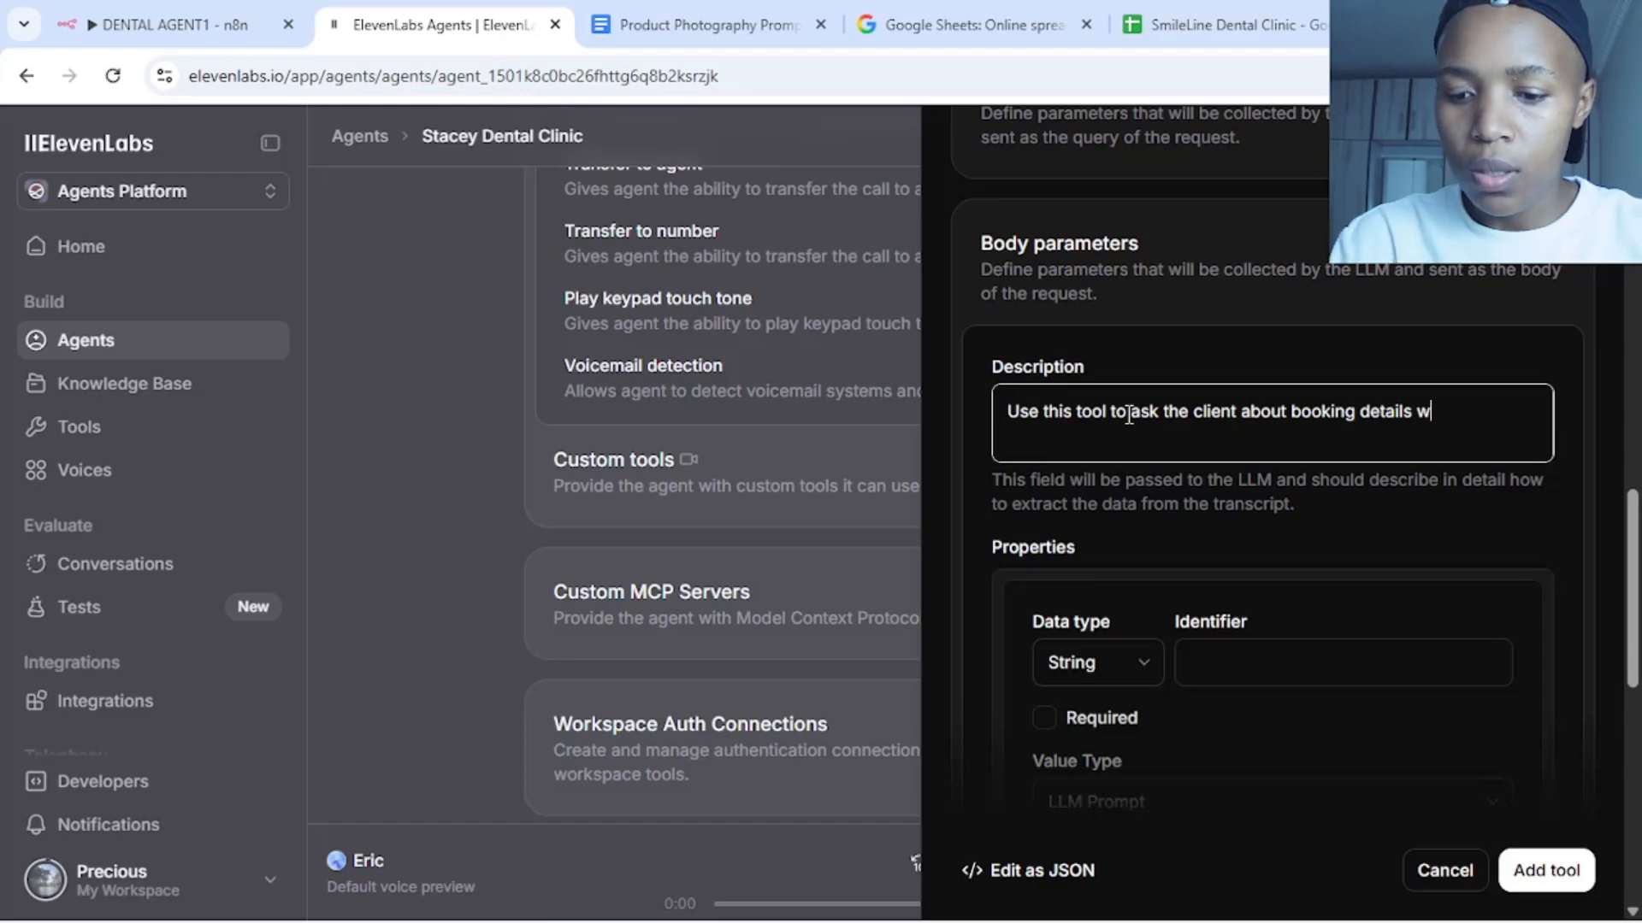
type("hich are name")
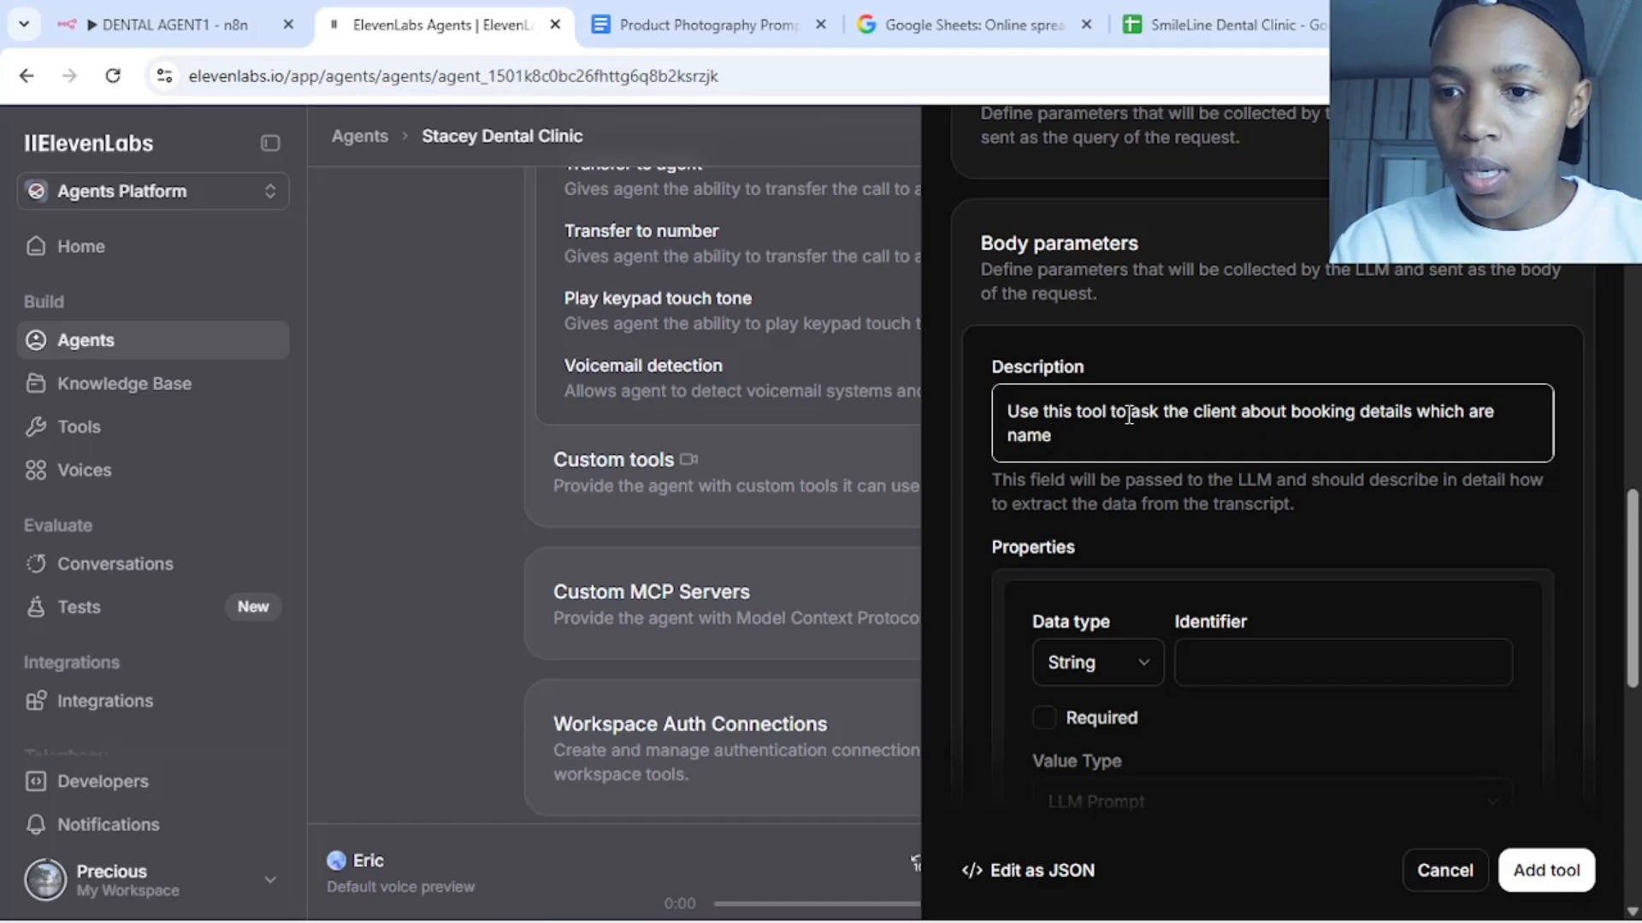
key("BackSpace")
key("BackSpace")
key("BackSpace")
key("BackSpace")
key("BackSpace")
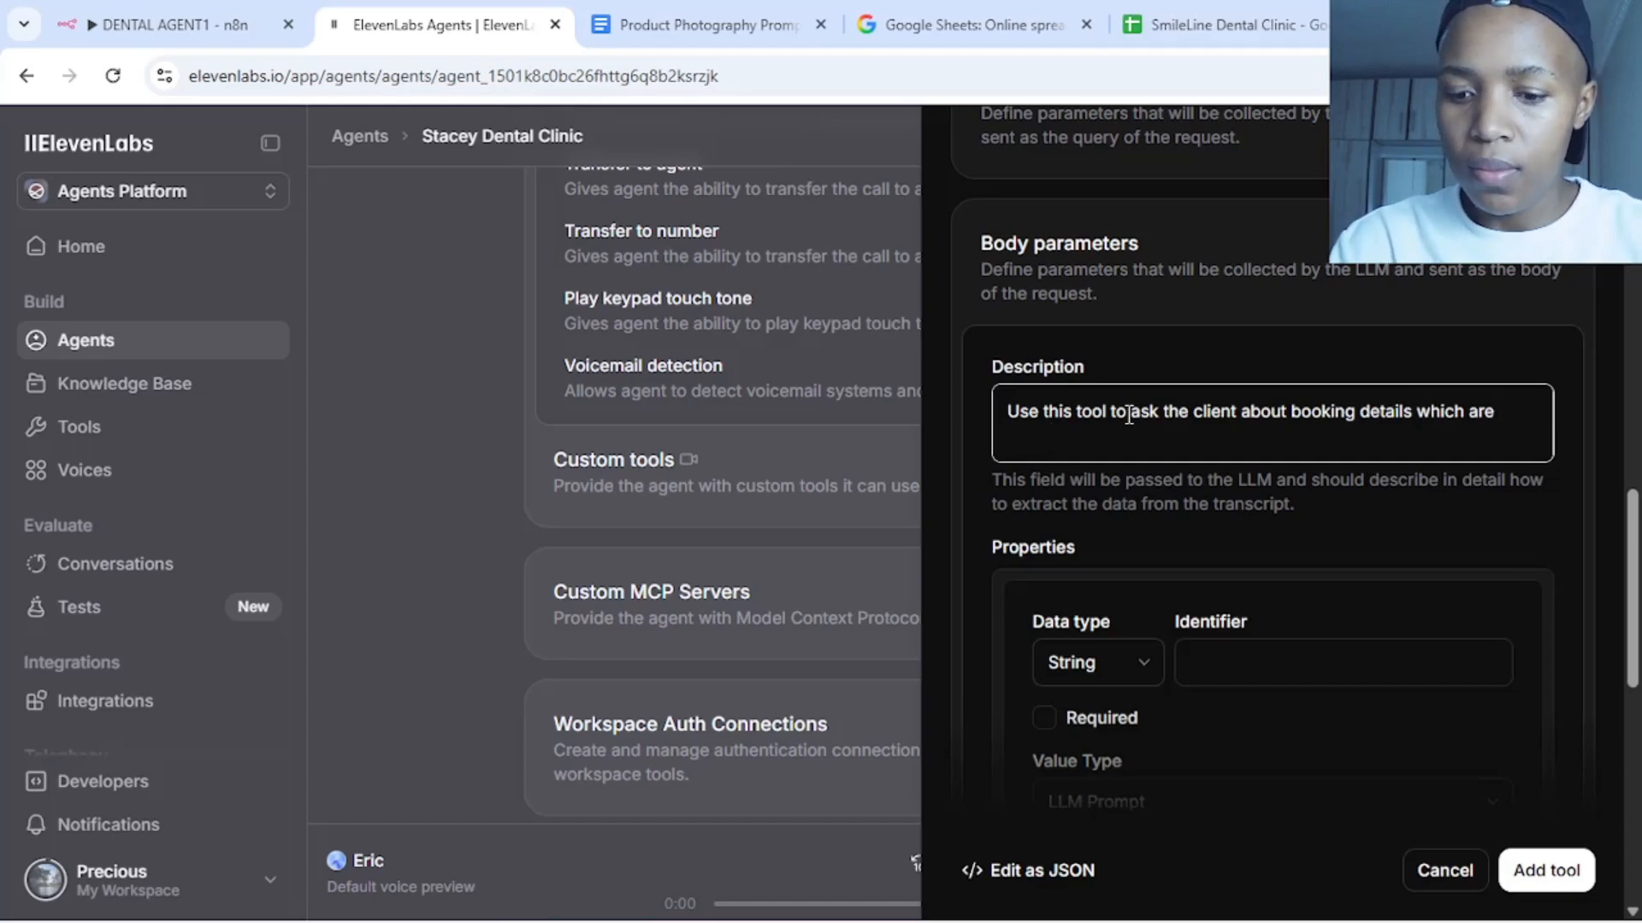
type("full")
key("BackSpace")
key("BackSpace")
key("BackSpace")
key("BackSpace")
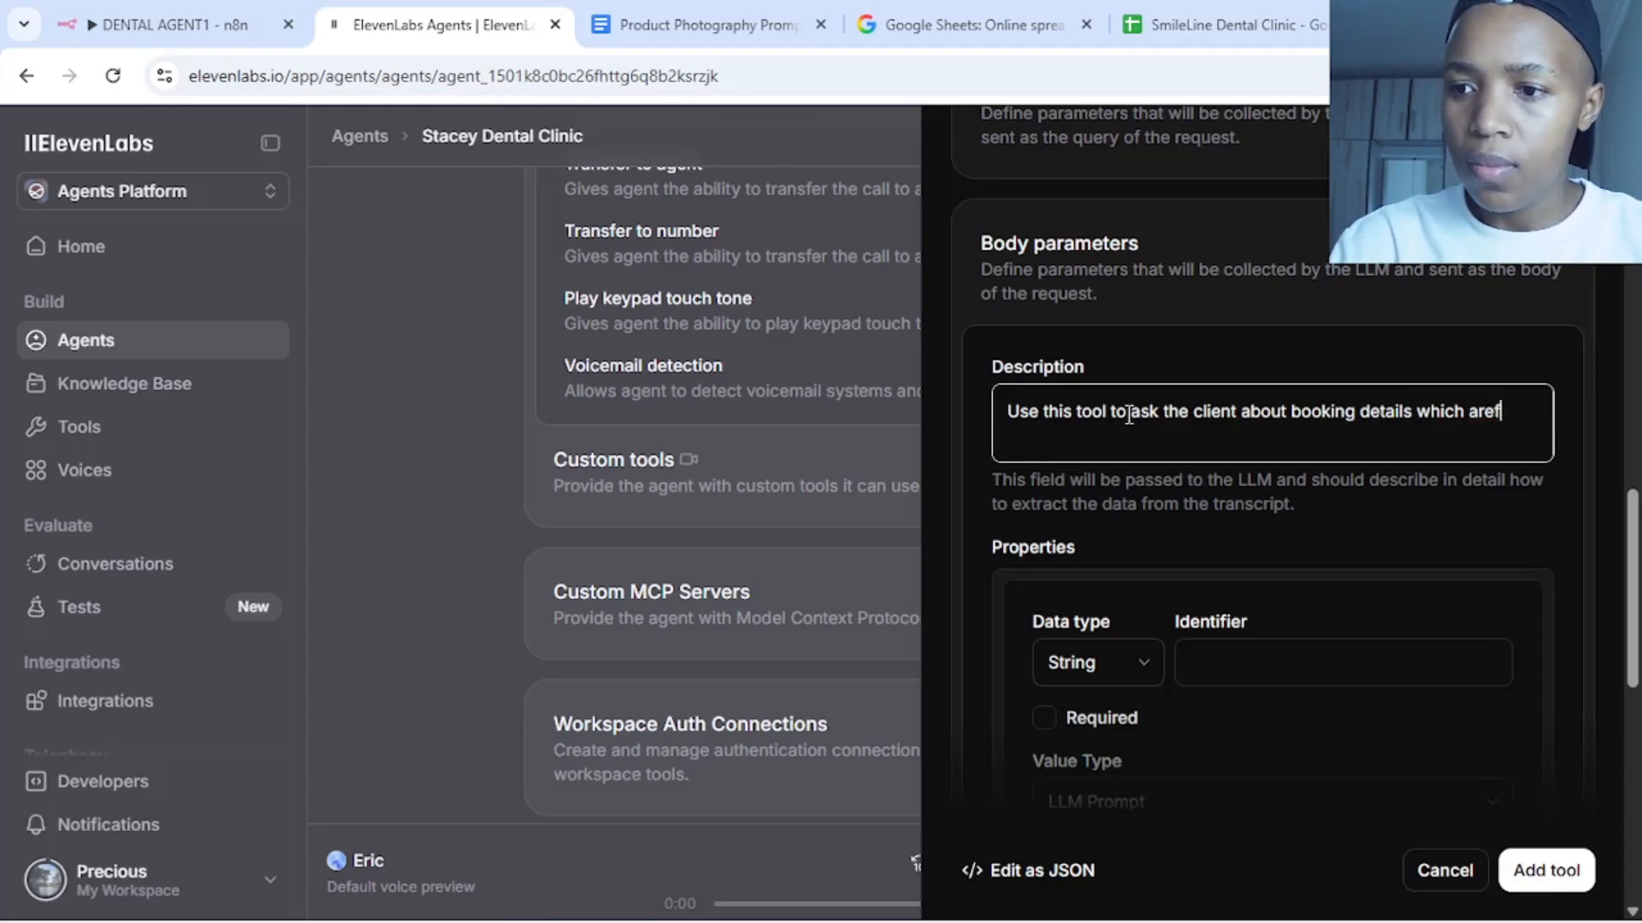
key("BackSpace")
type("ful")
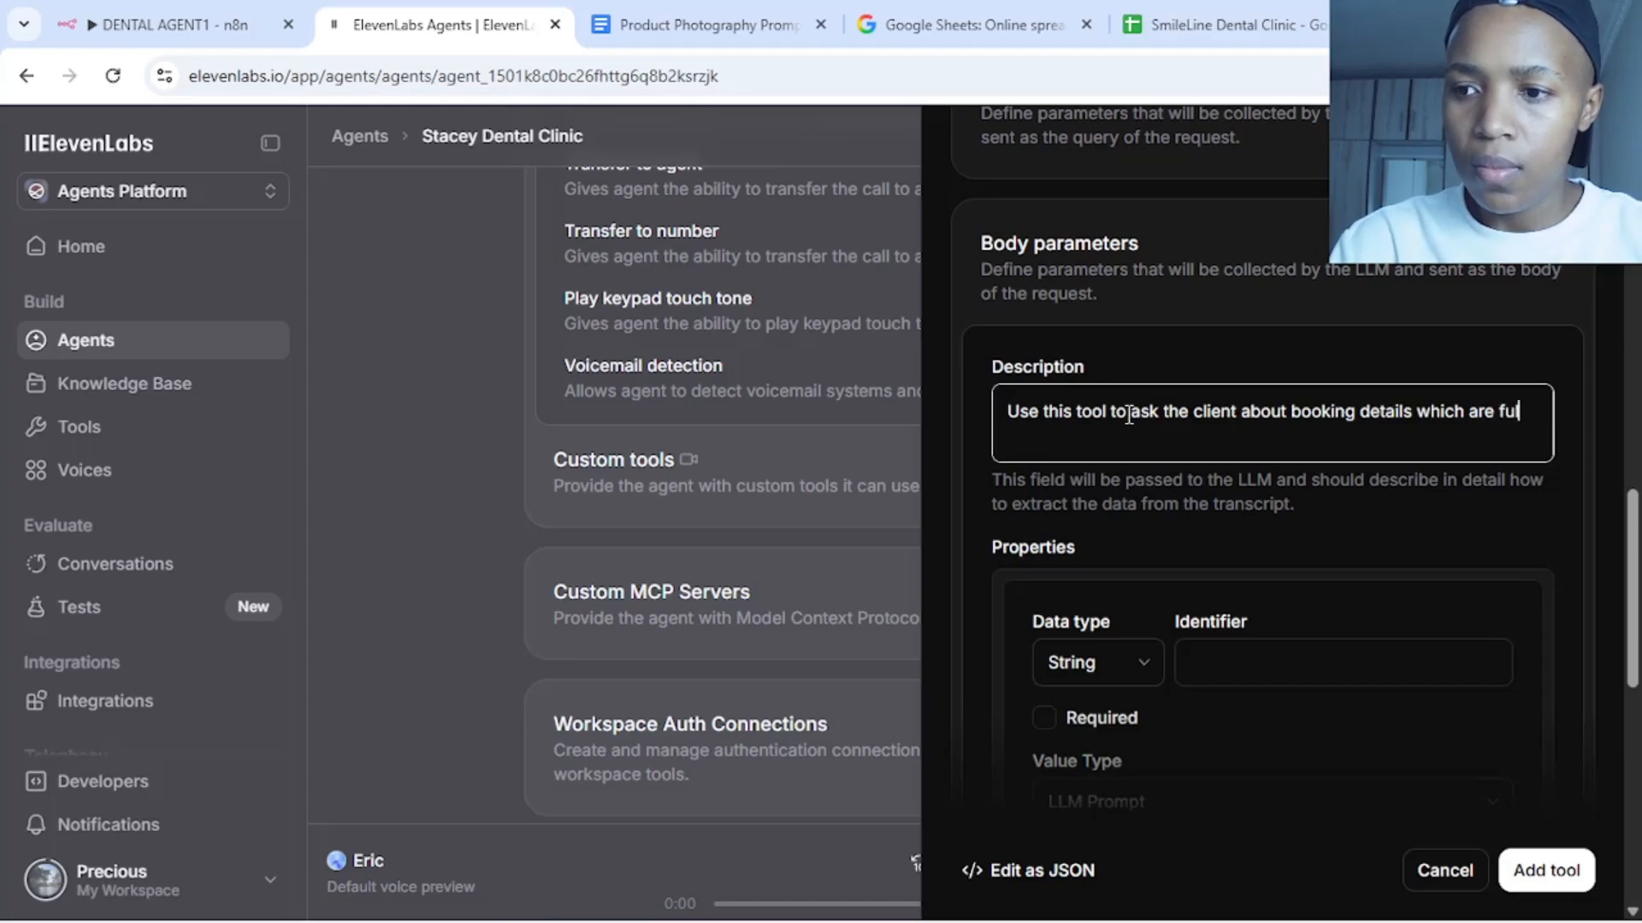
type("l name")
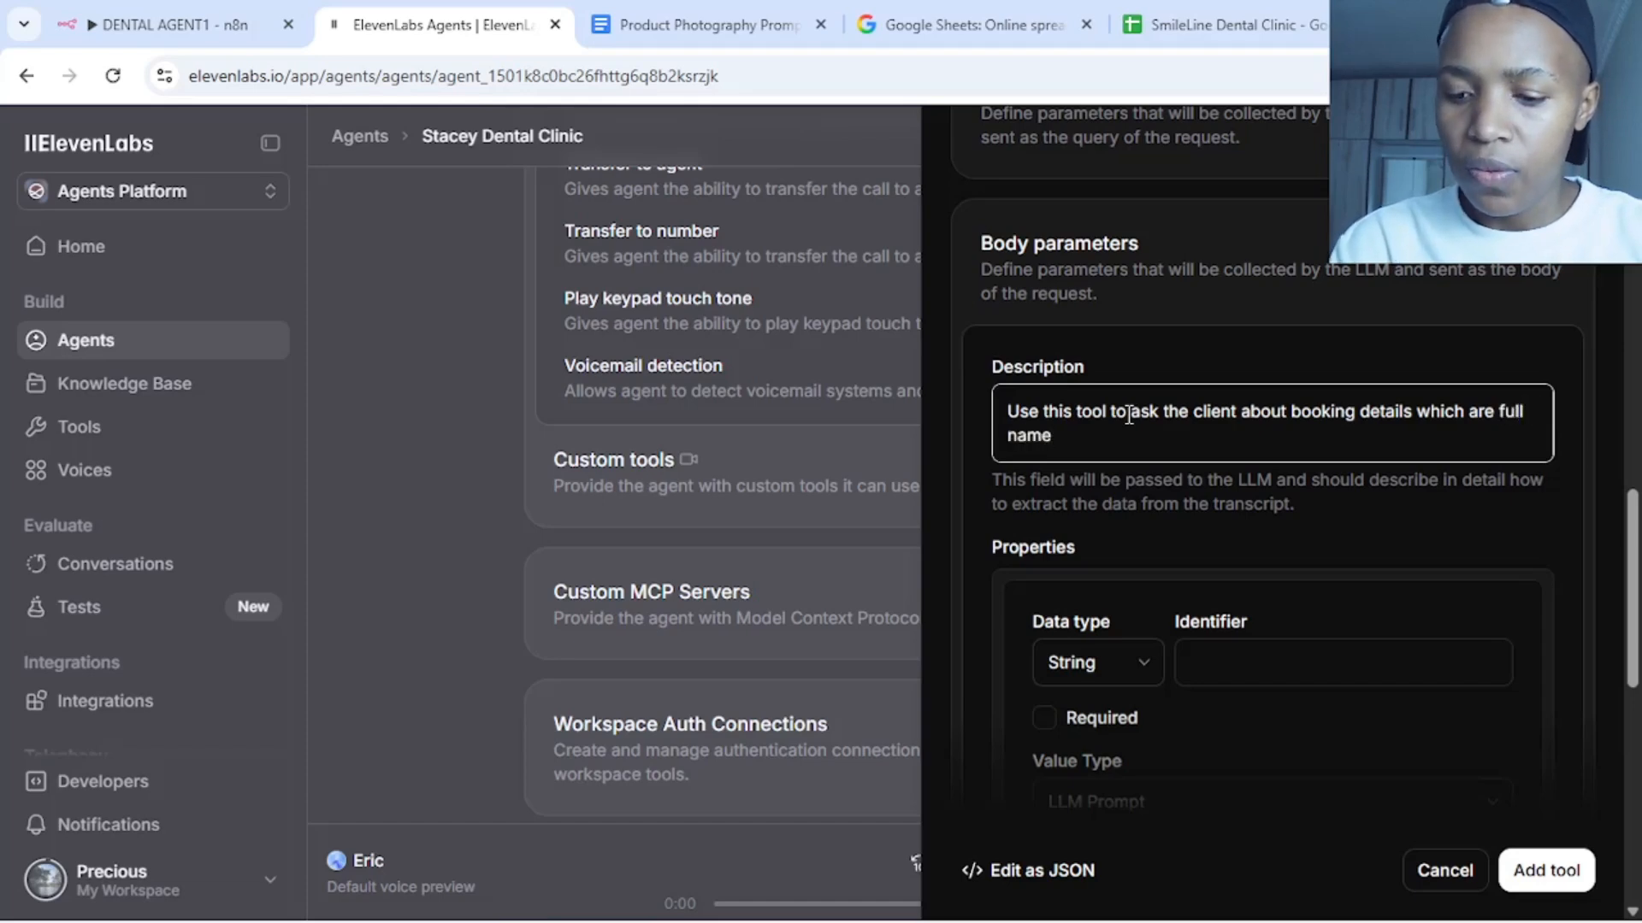
type(",")
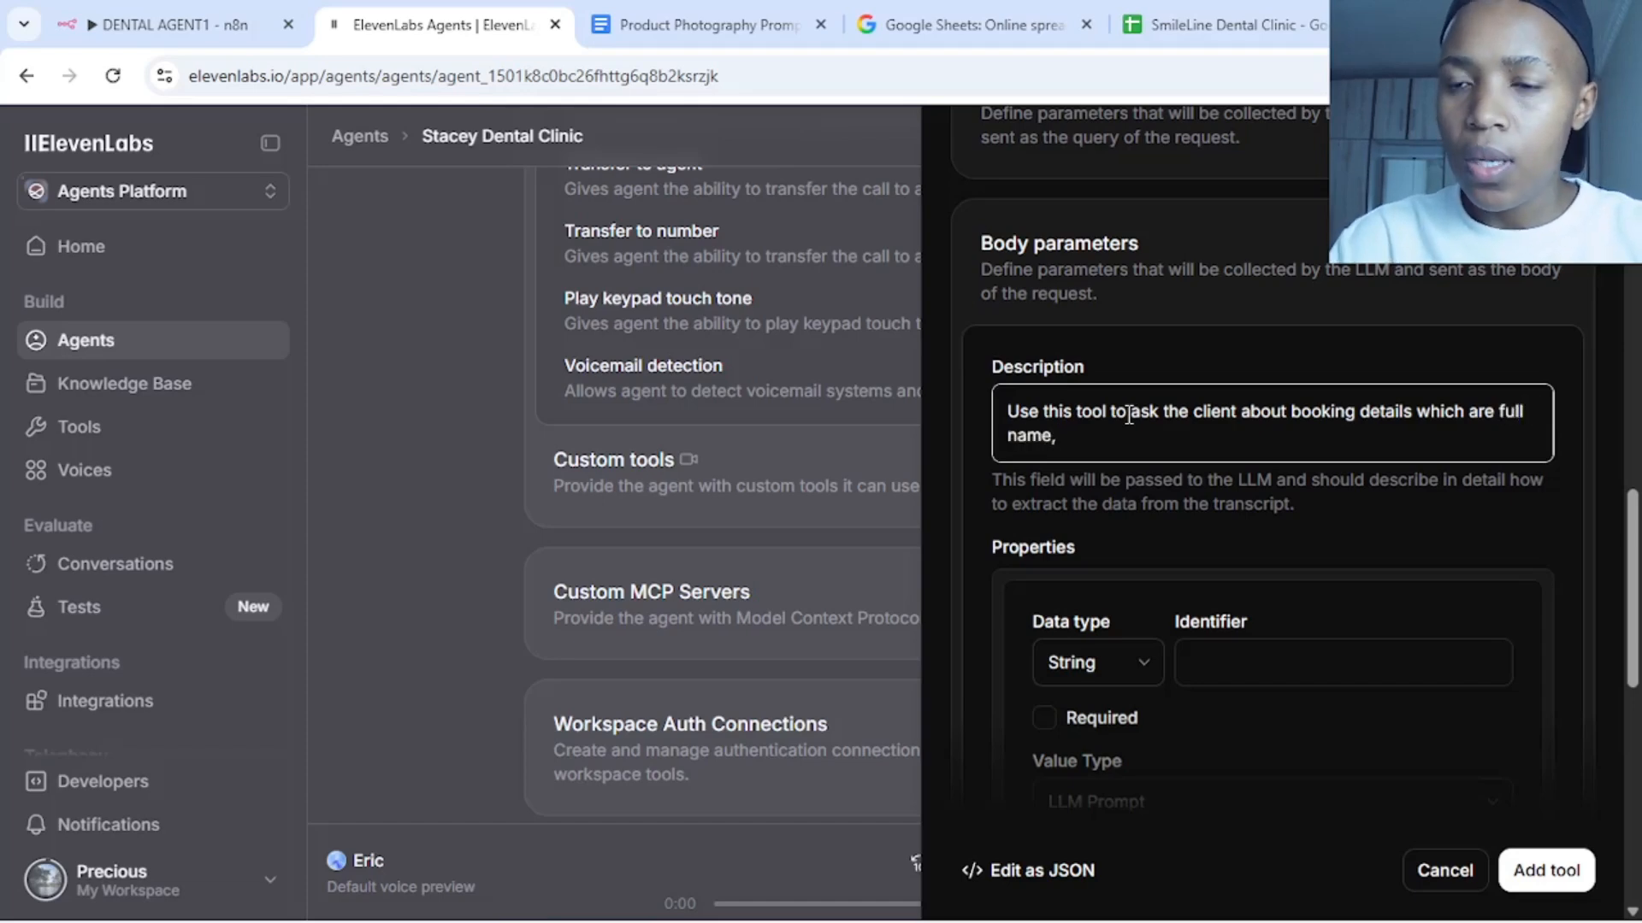
Check the SmileLine Dental Clinic sheet's column headings and add "contact number, date and time" to the body parameters description
left_click(1224, 21)
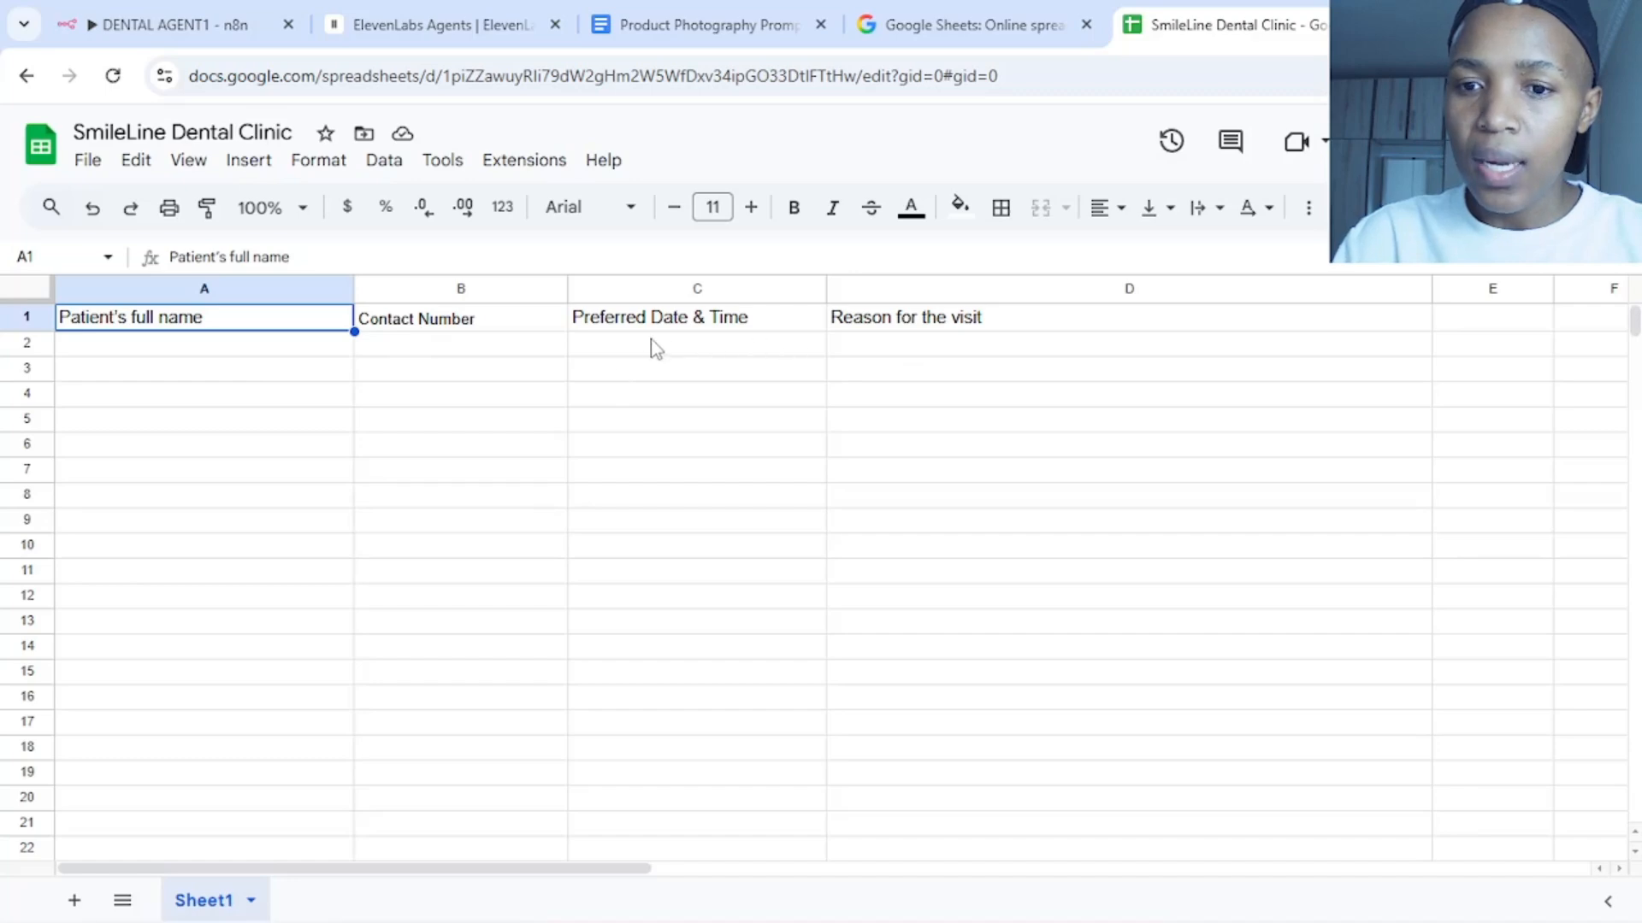
left_click(424, 44)
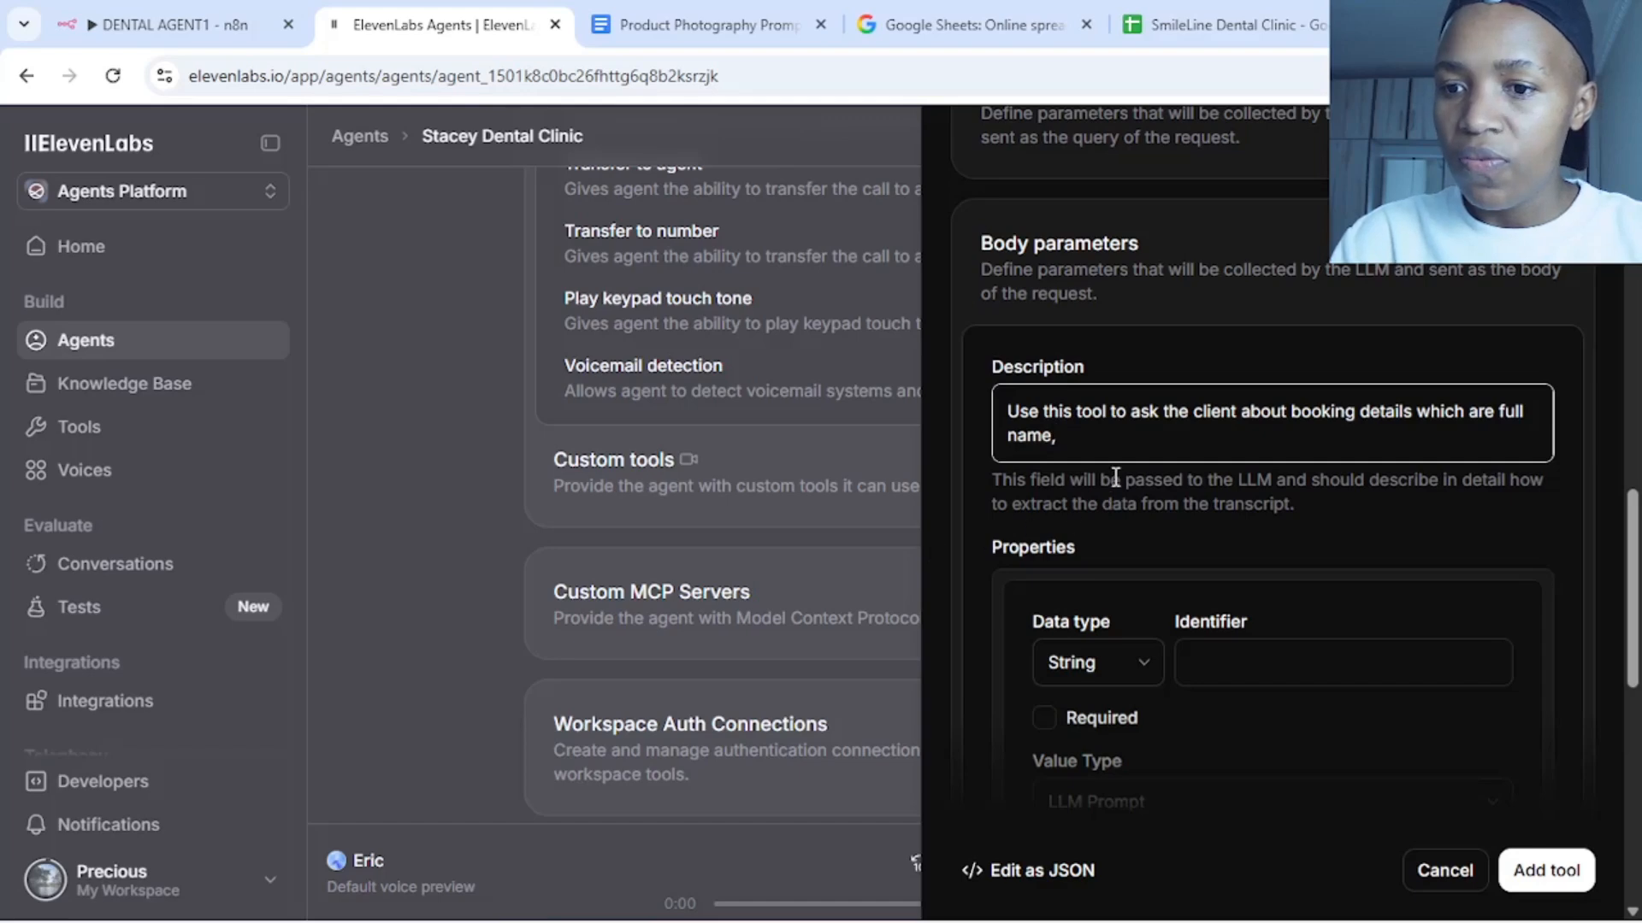
type("contan")
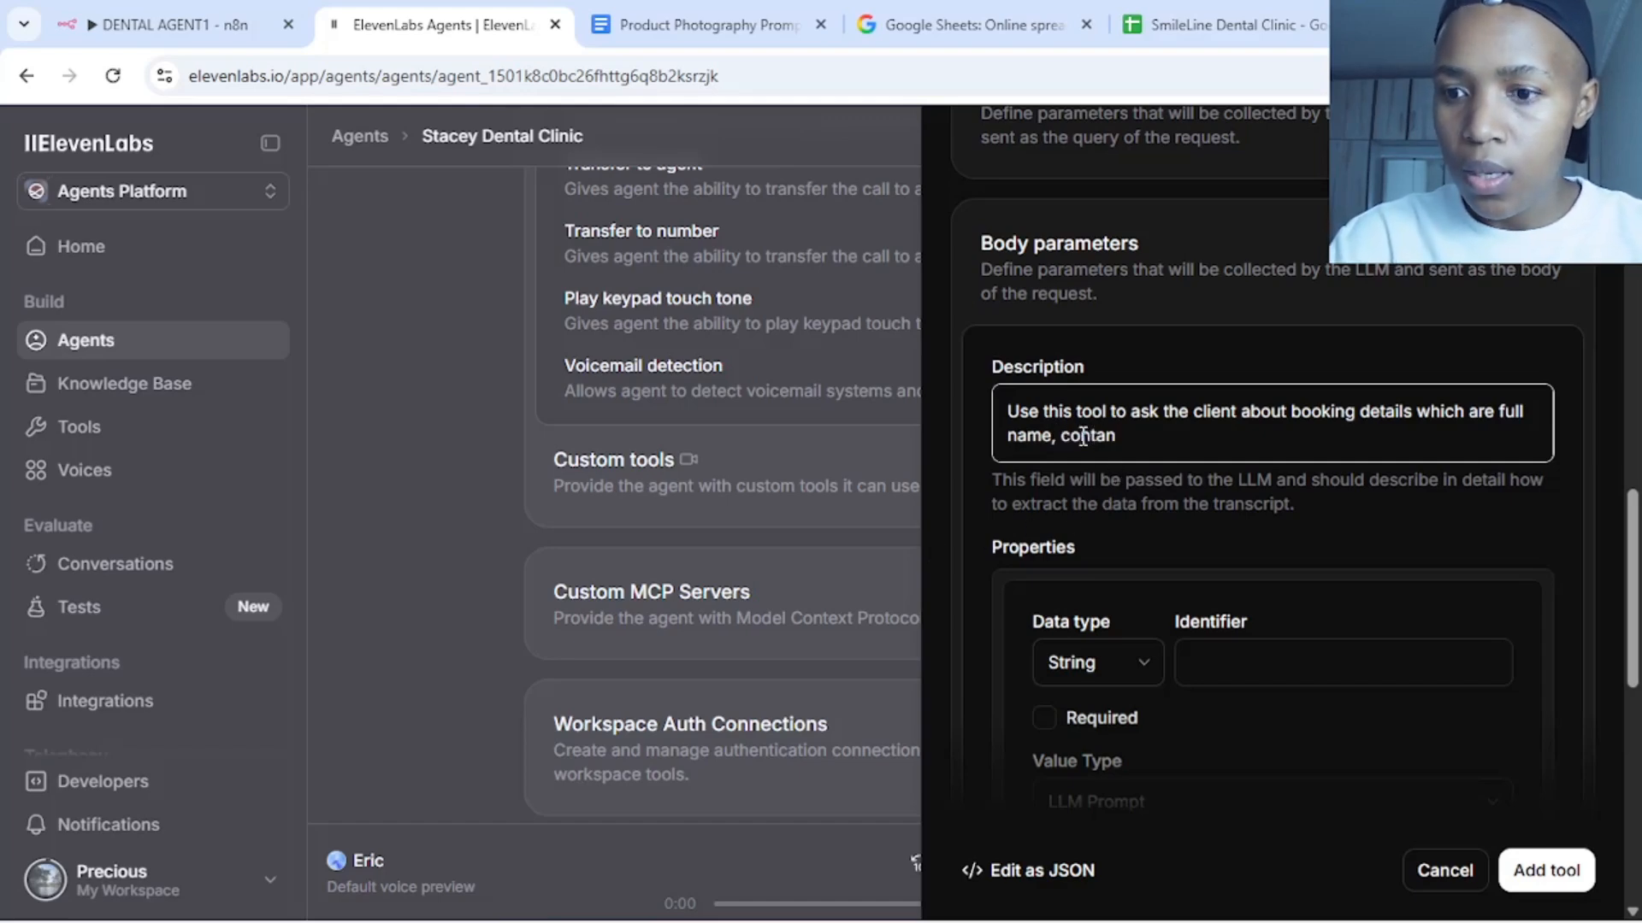
key("BackSpace")
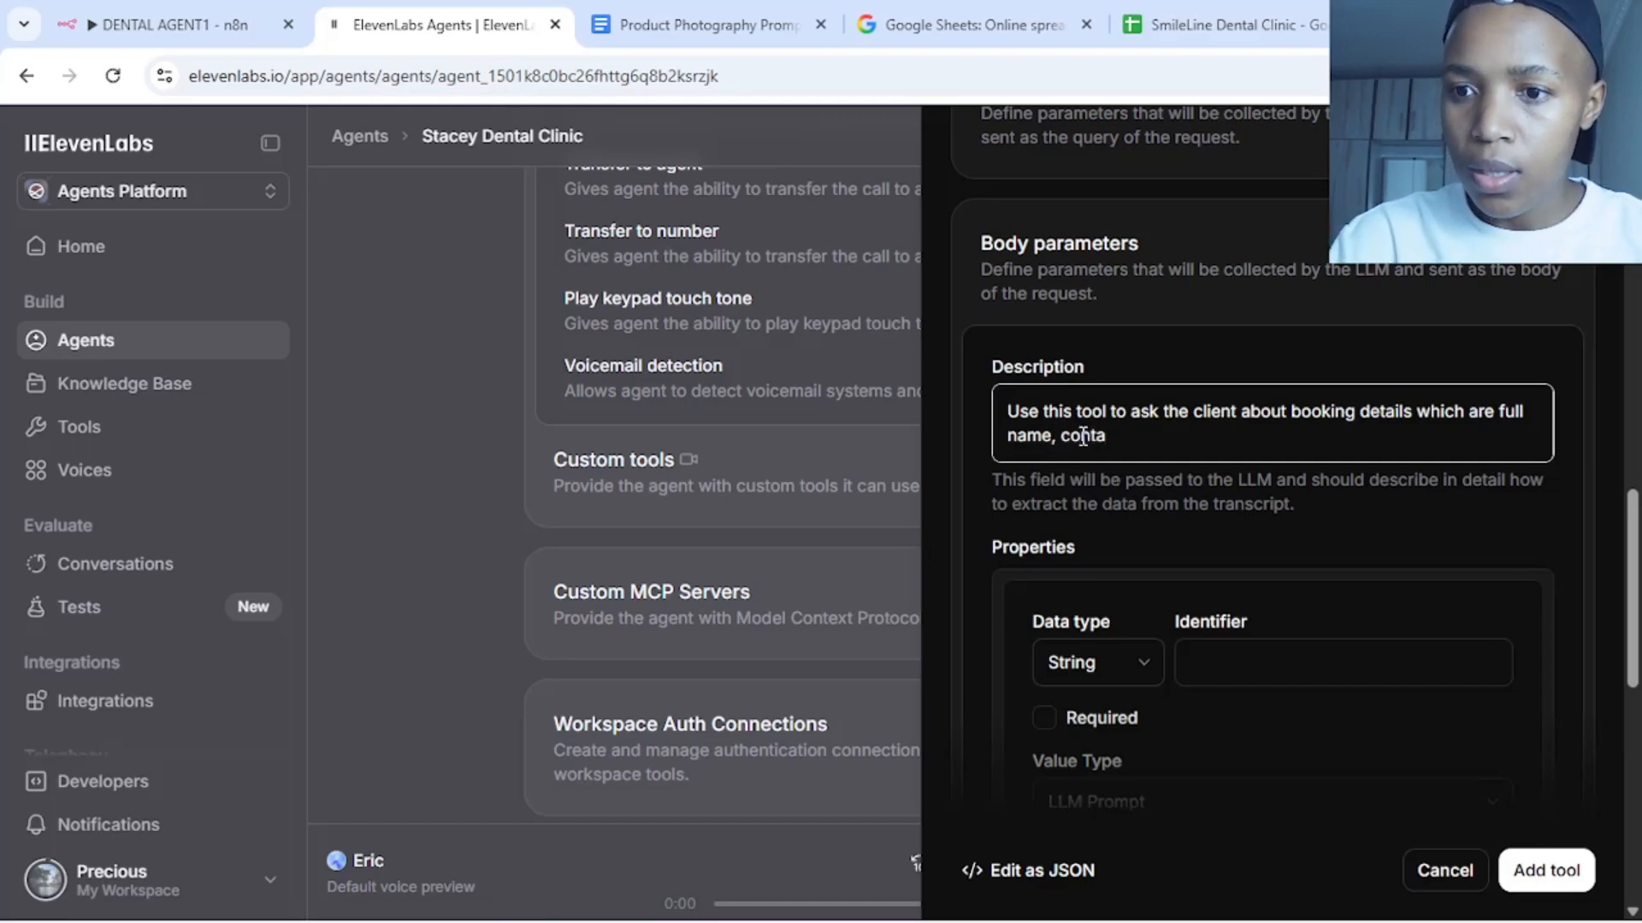
type("ct num")
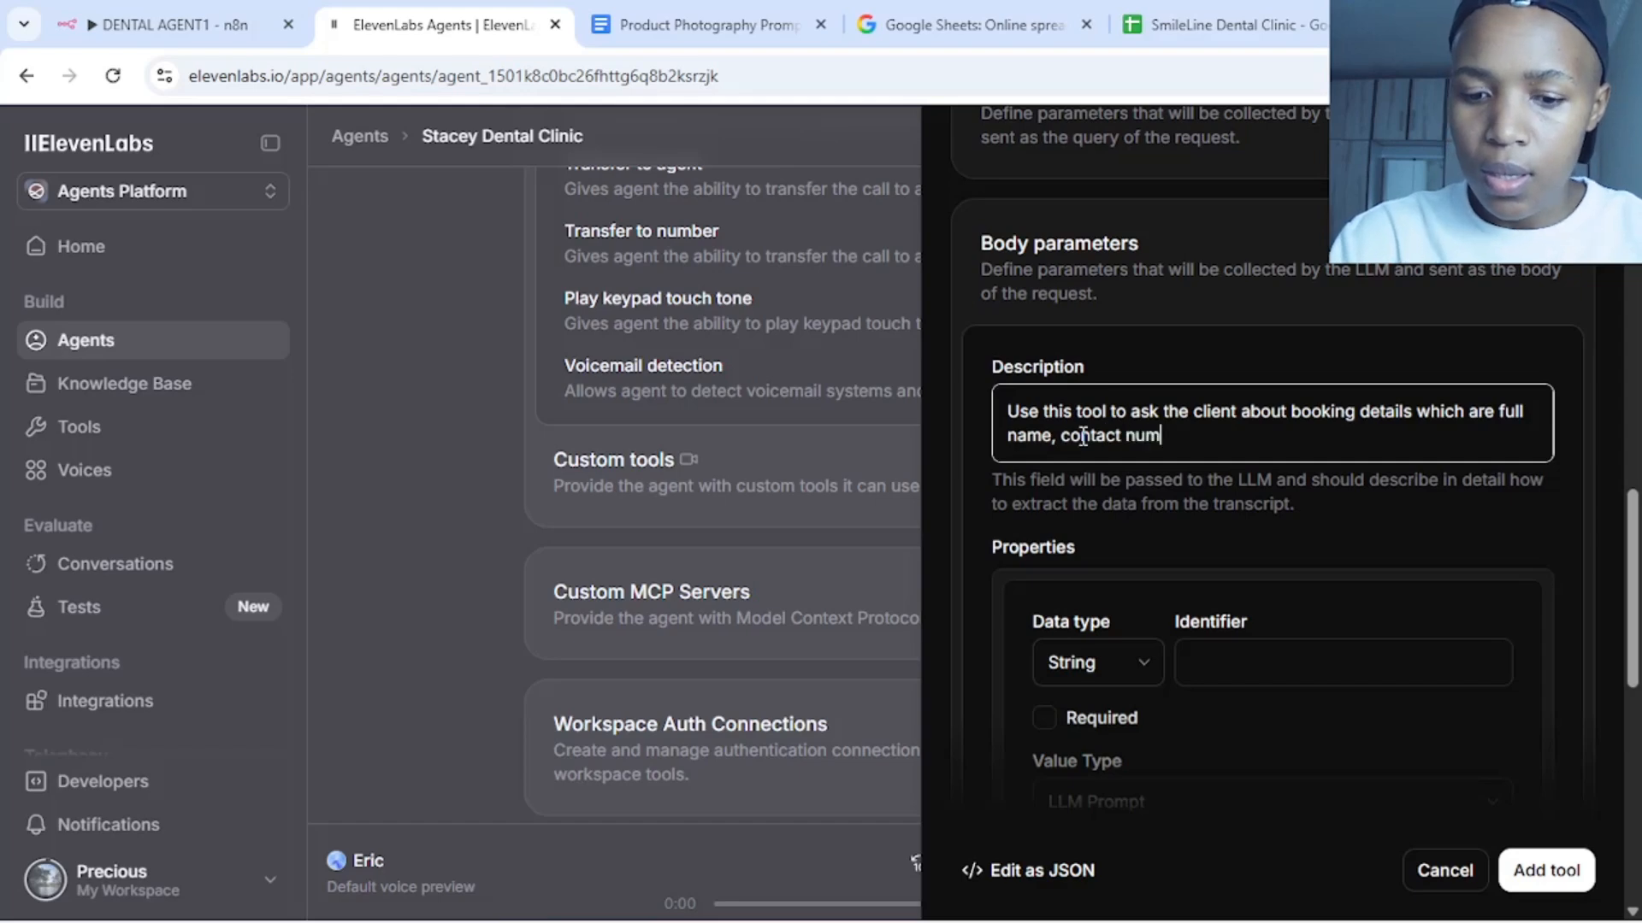
type("ber, pref")
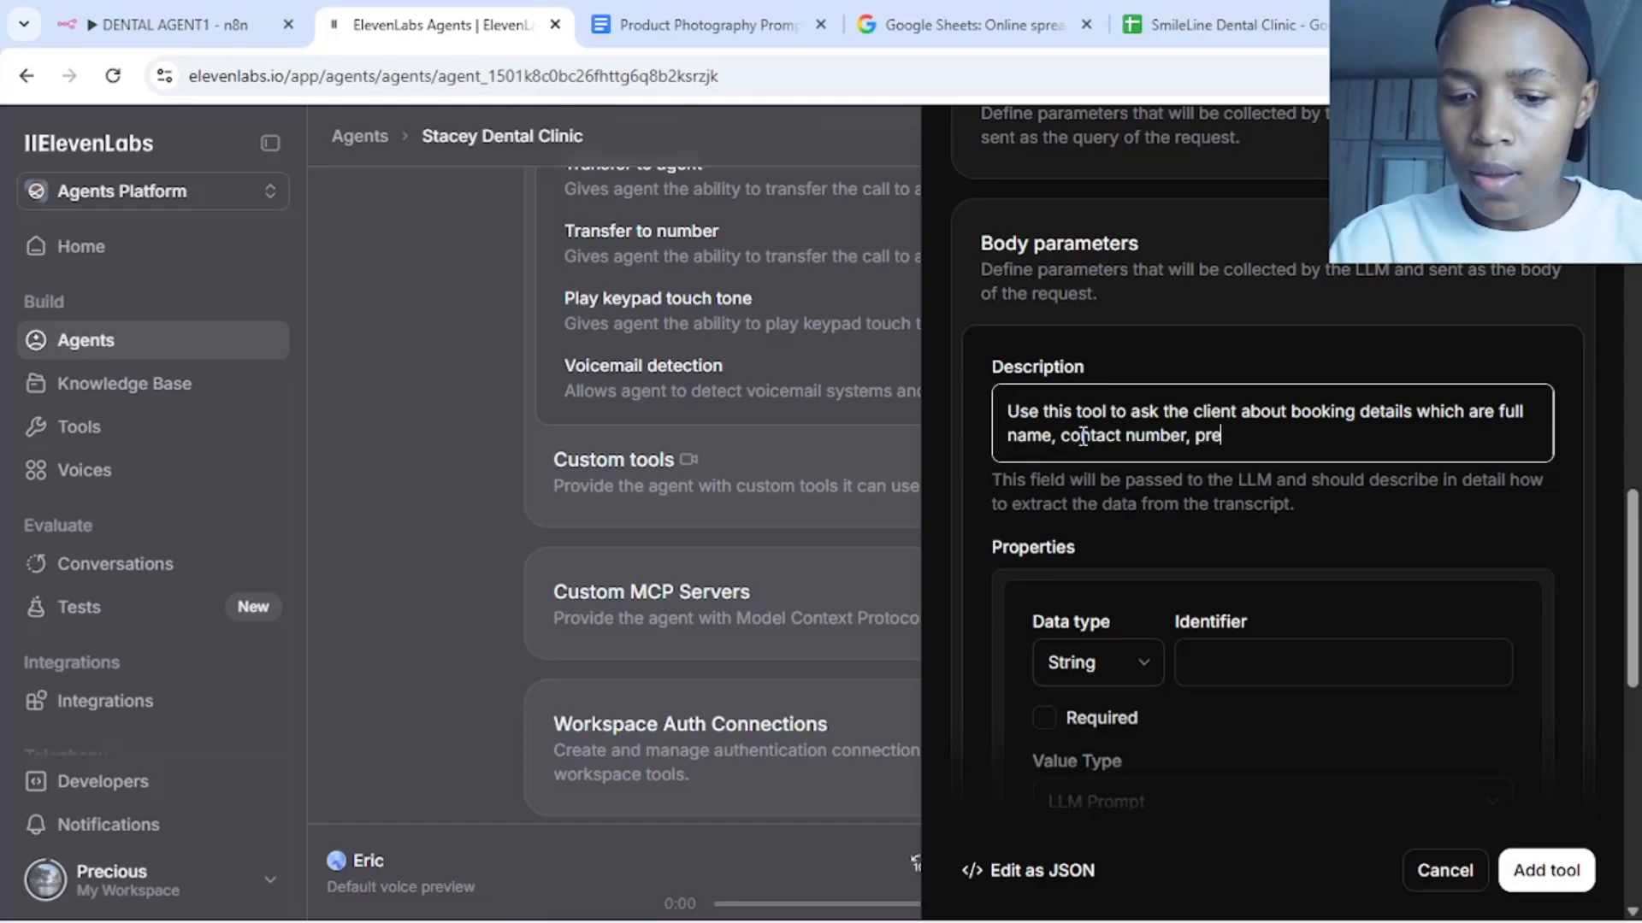
key("BackSpace")
key("BackSpace")
key("BackSpace")
key("BackSpace")
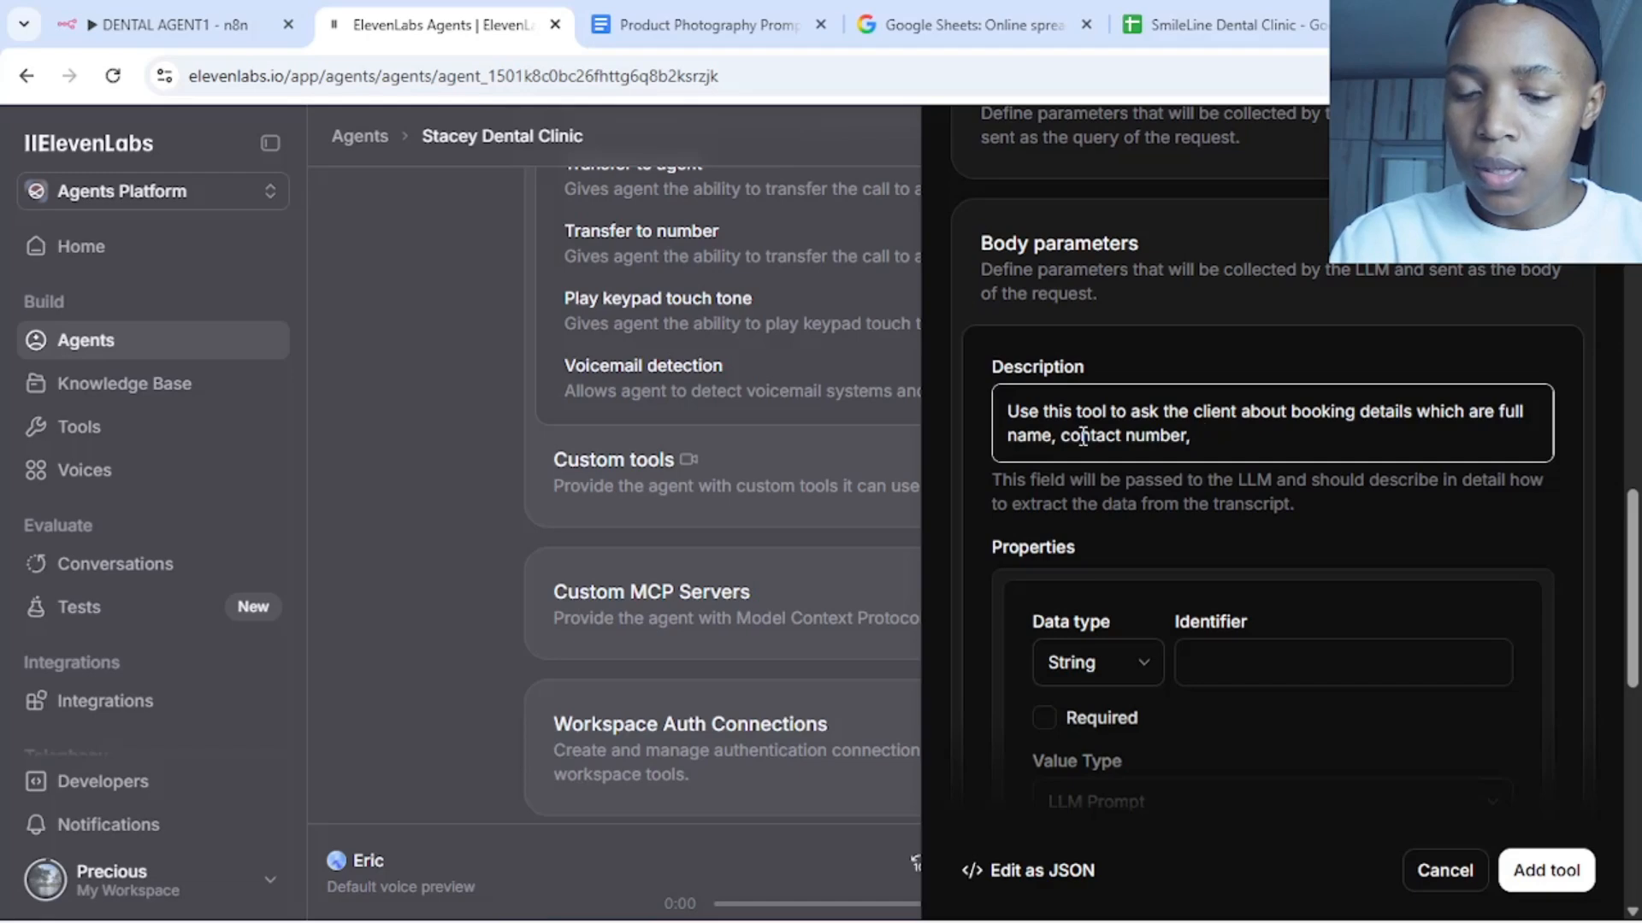
type("date and time")
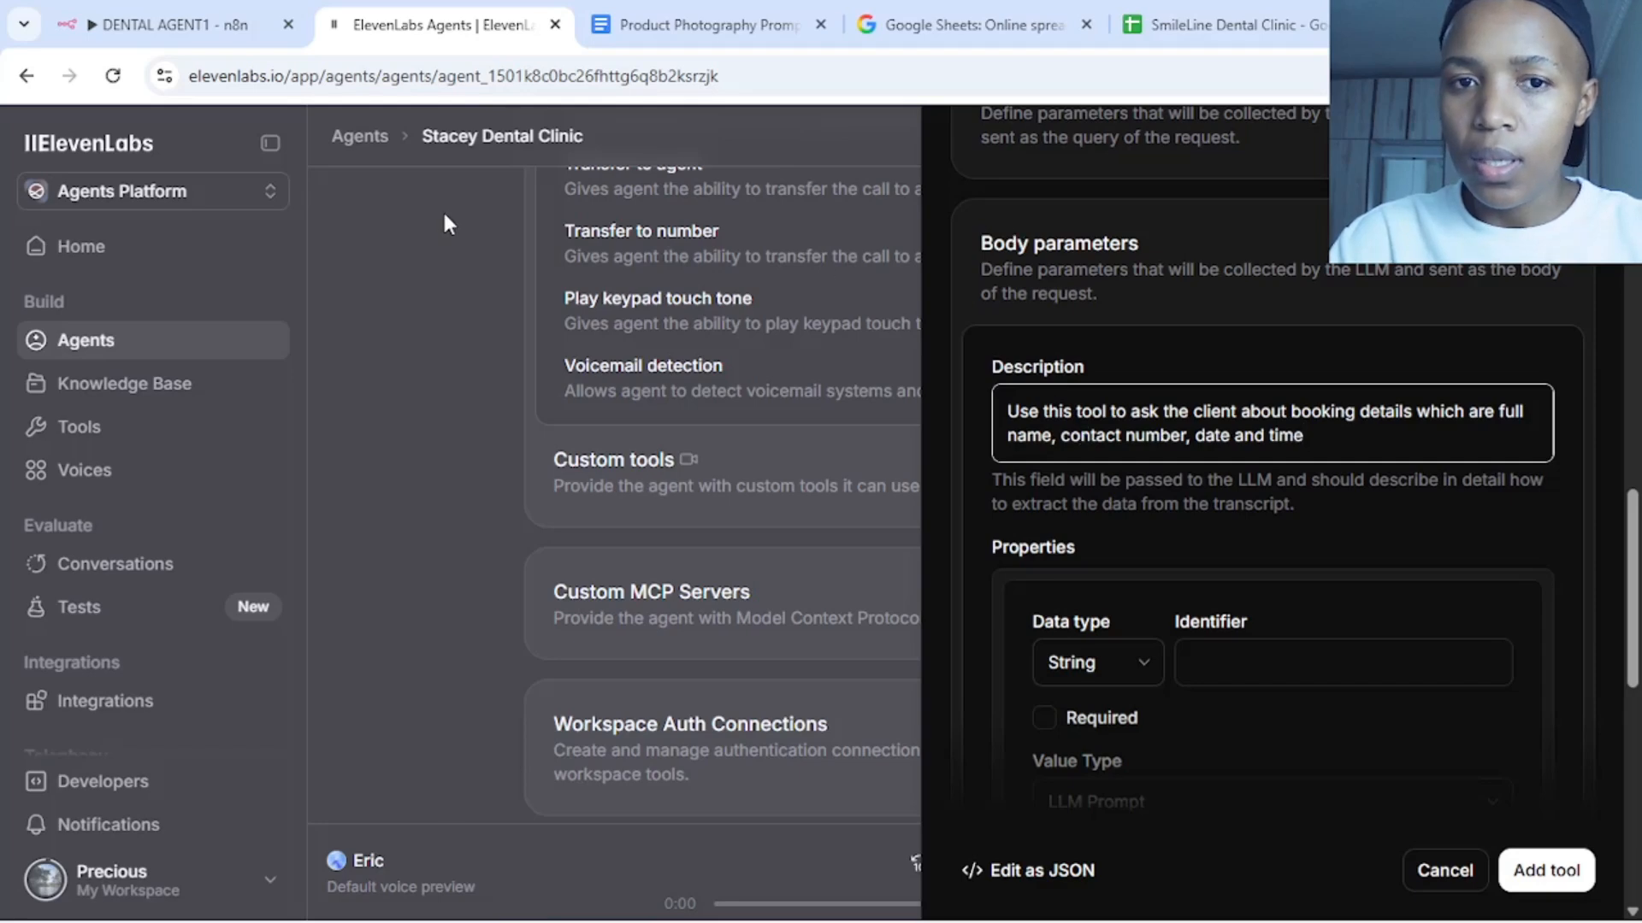
Recheck the sheet's column headings and finish the body parameters description with "and the reason for the visit."
left_click(1228, 38)
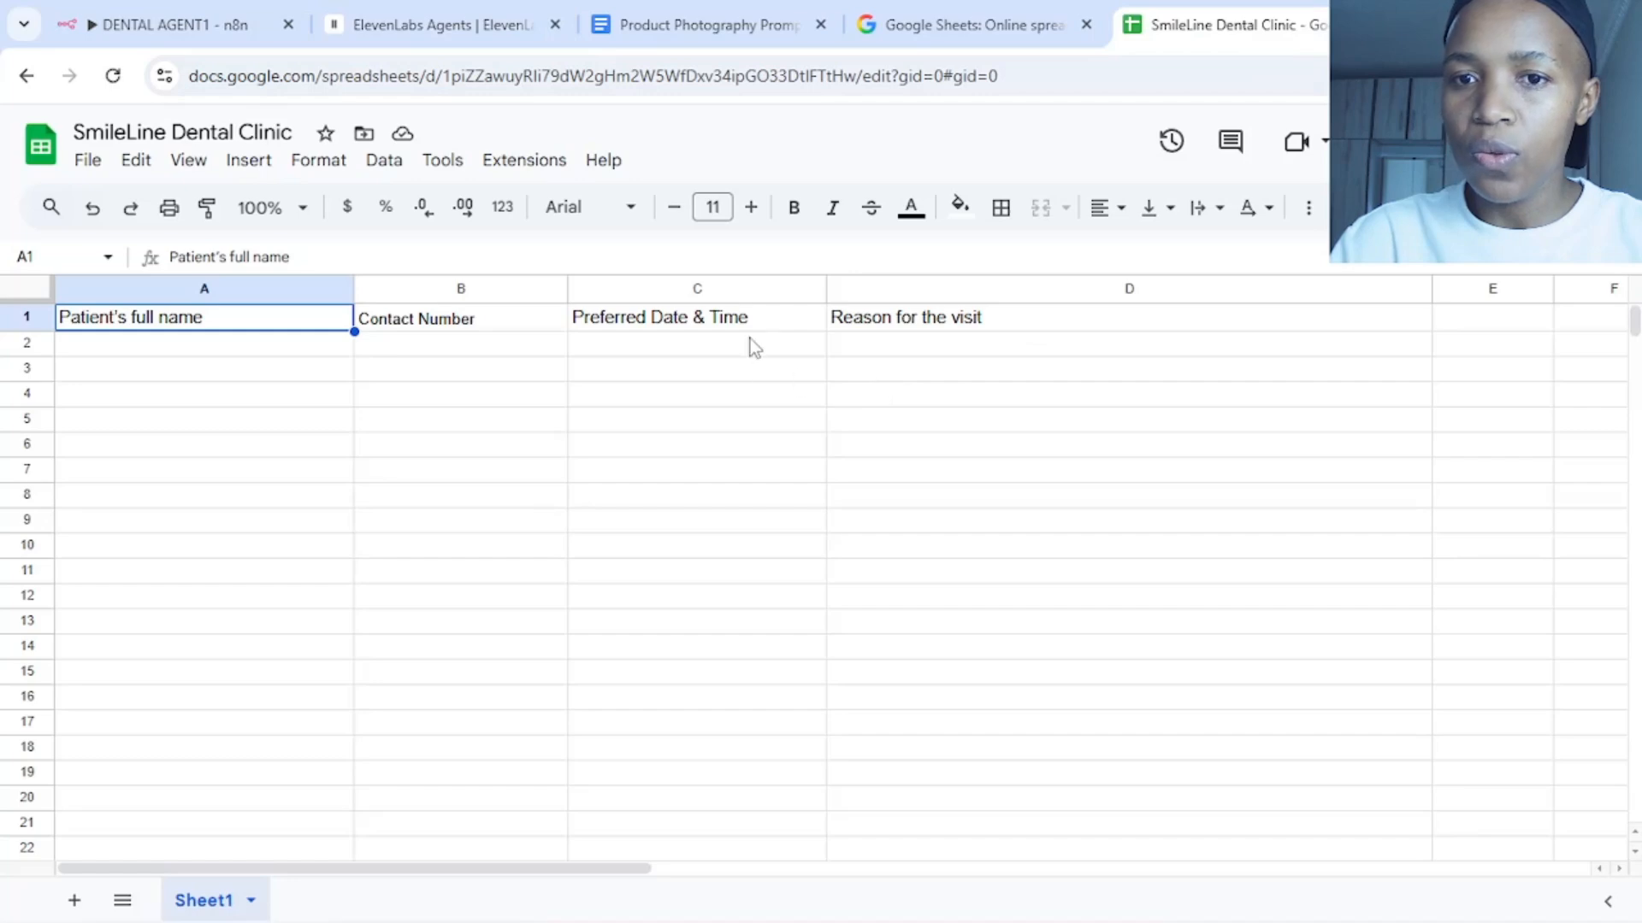
left_click(423, 26)
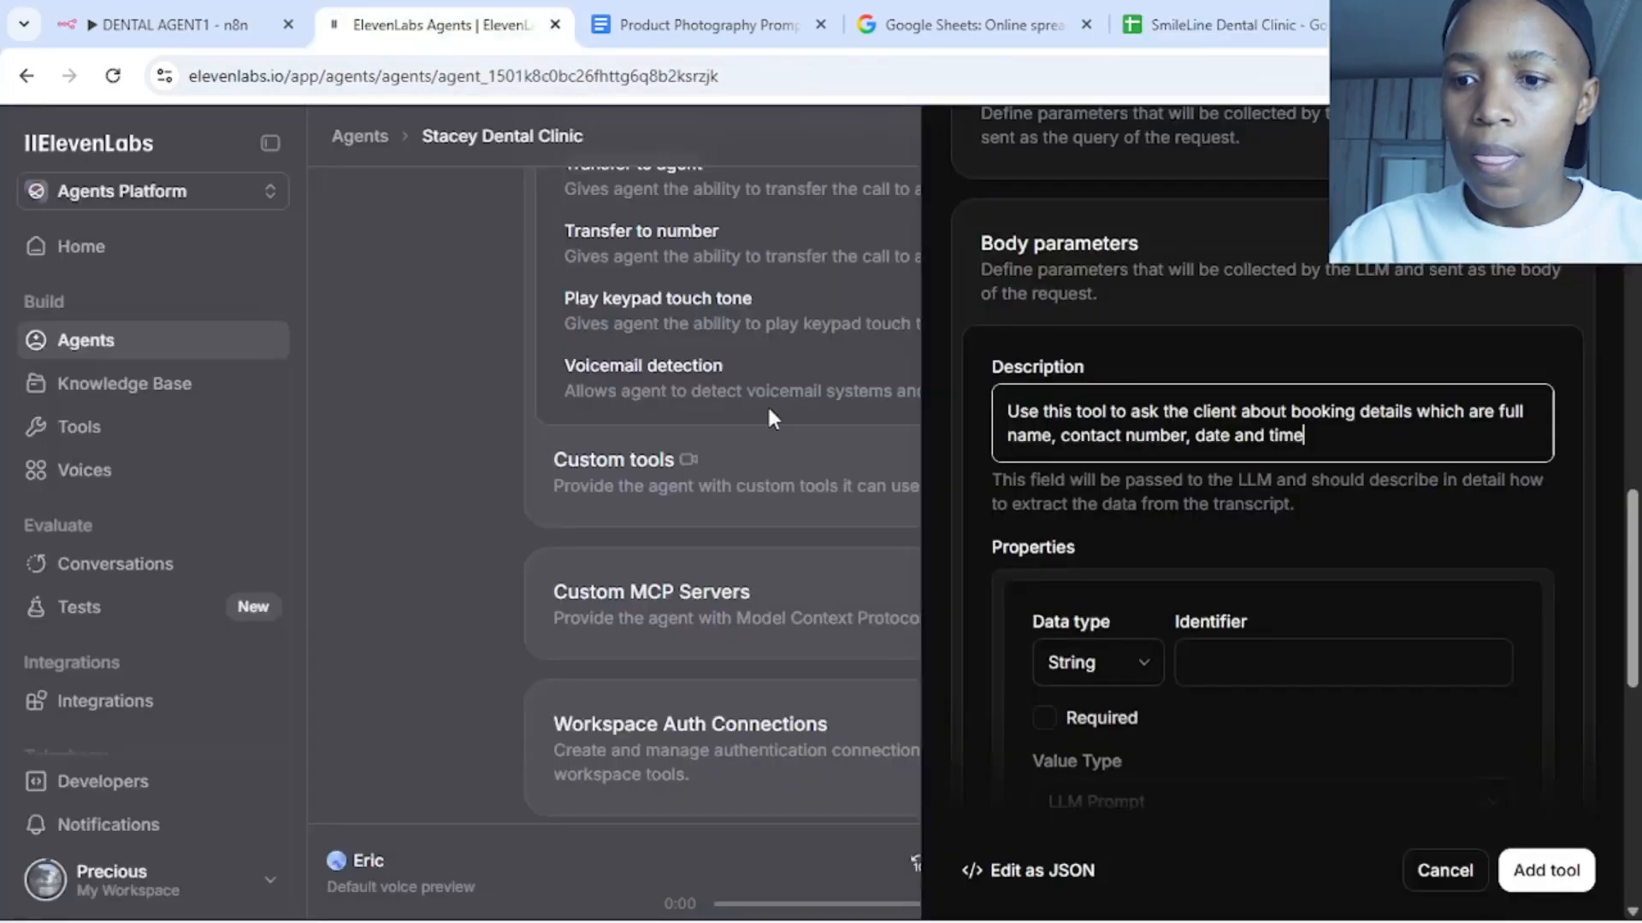
type("and ")
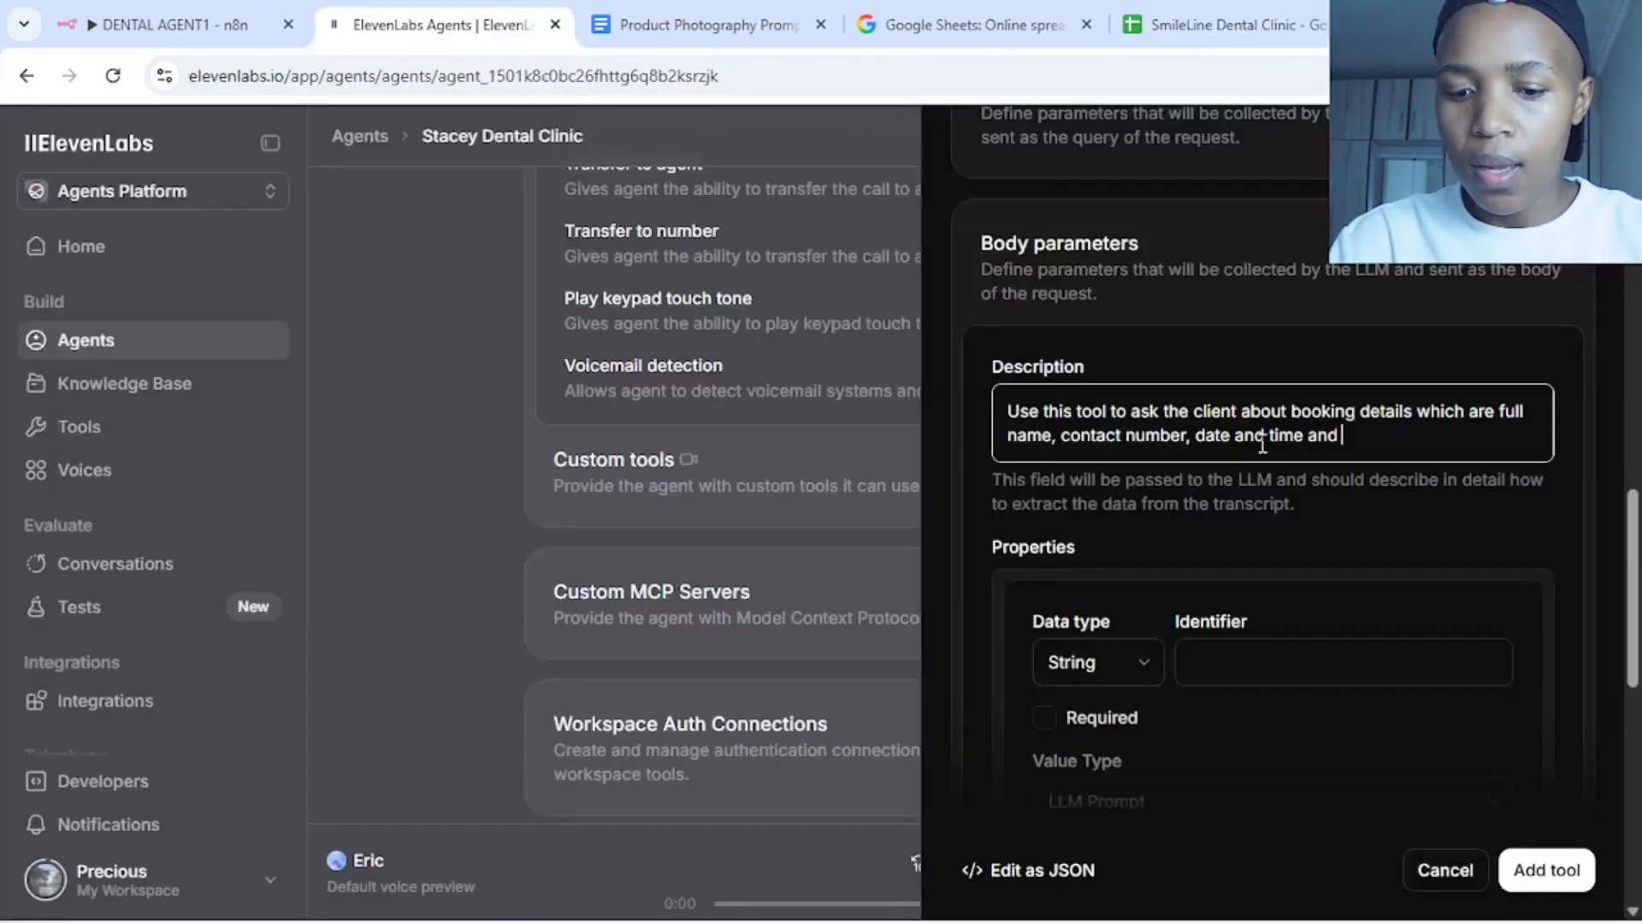
type("the reason")
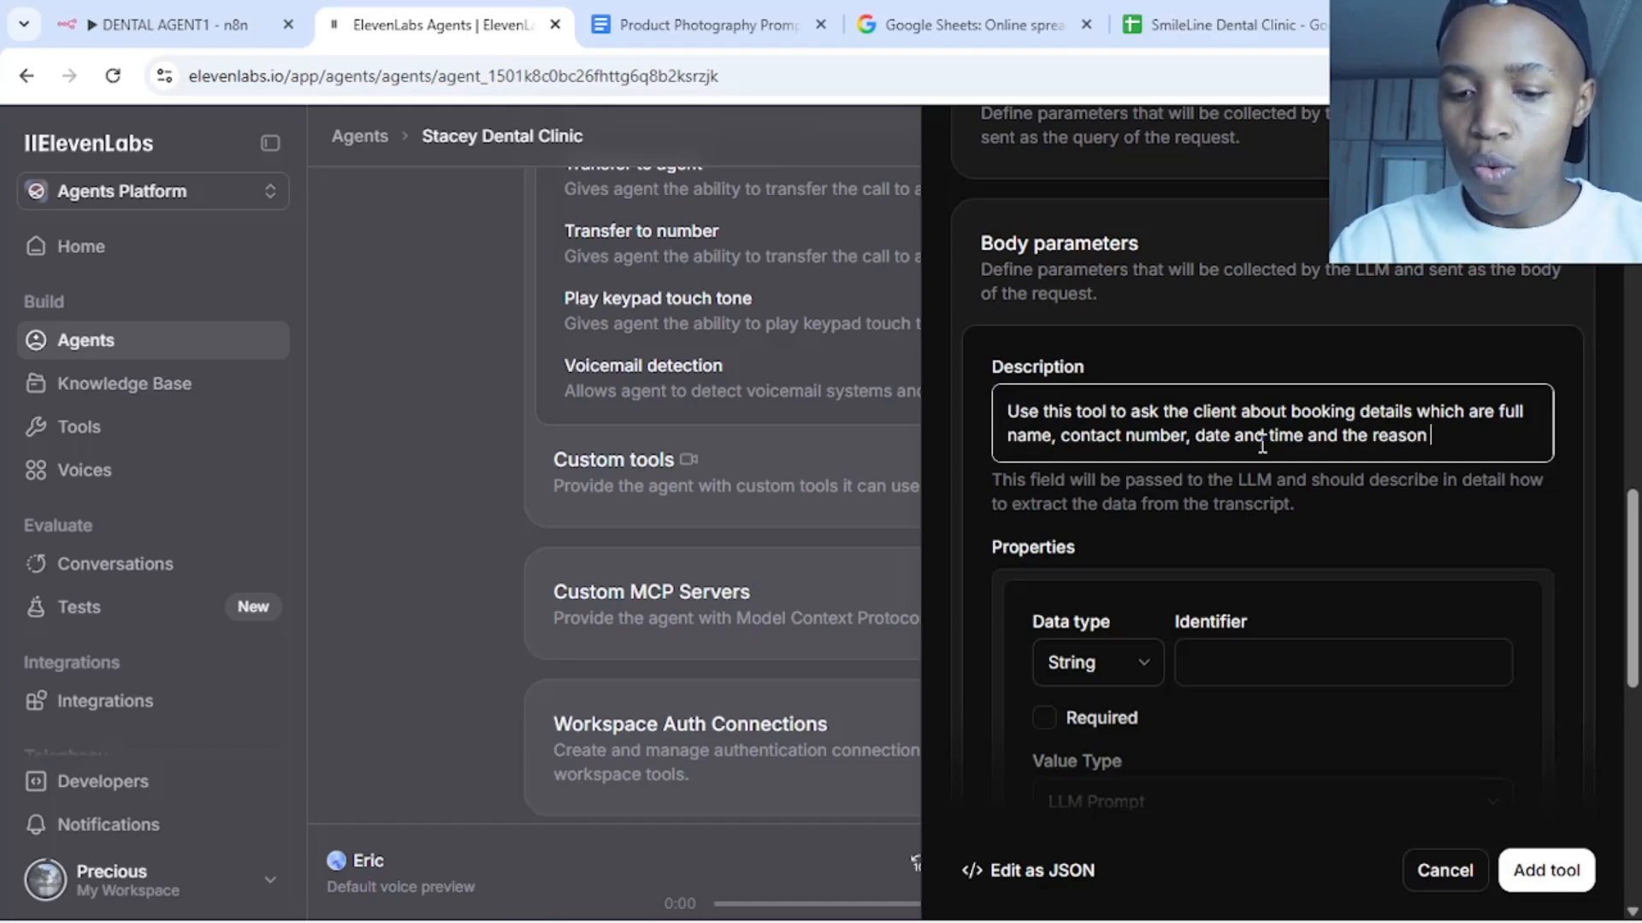
type(" for the visit")
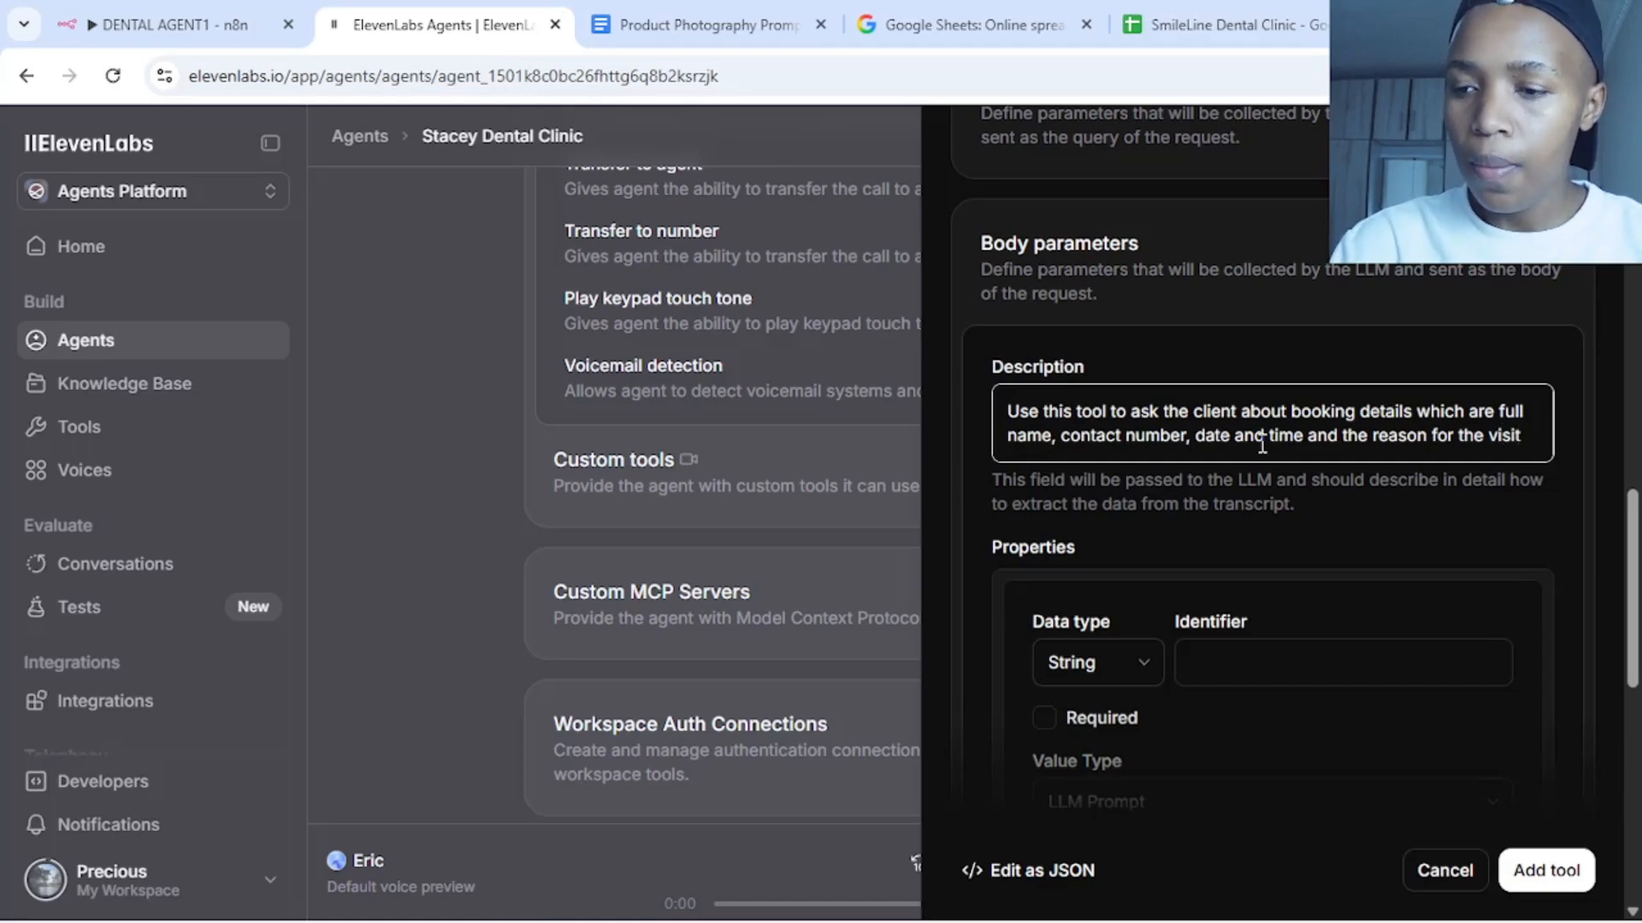
type(".")
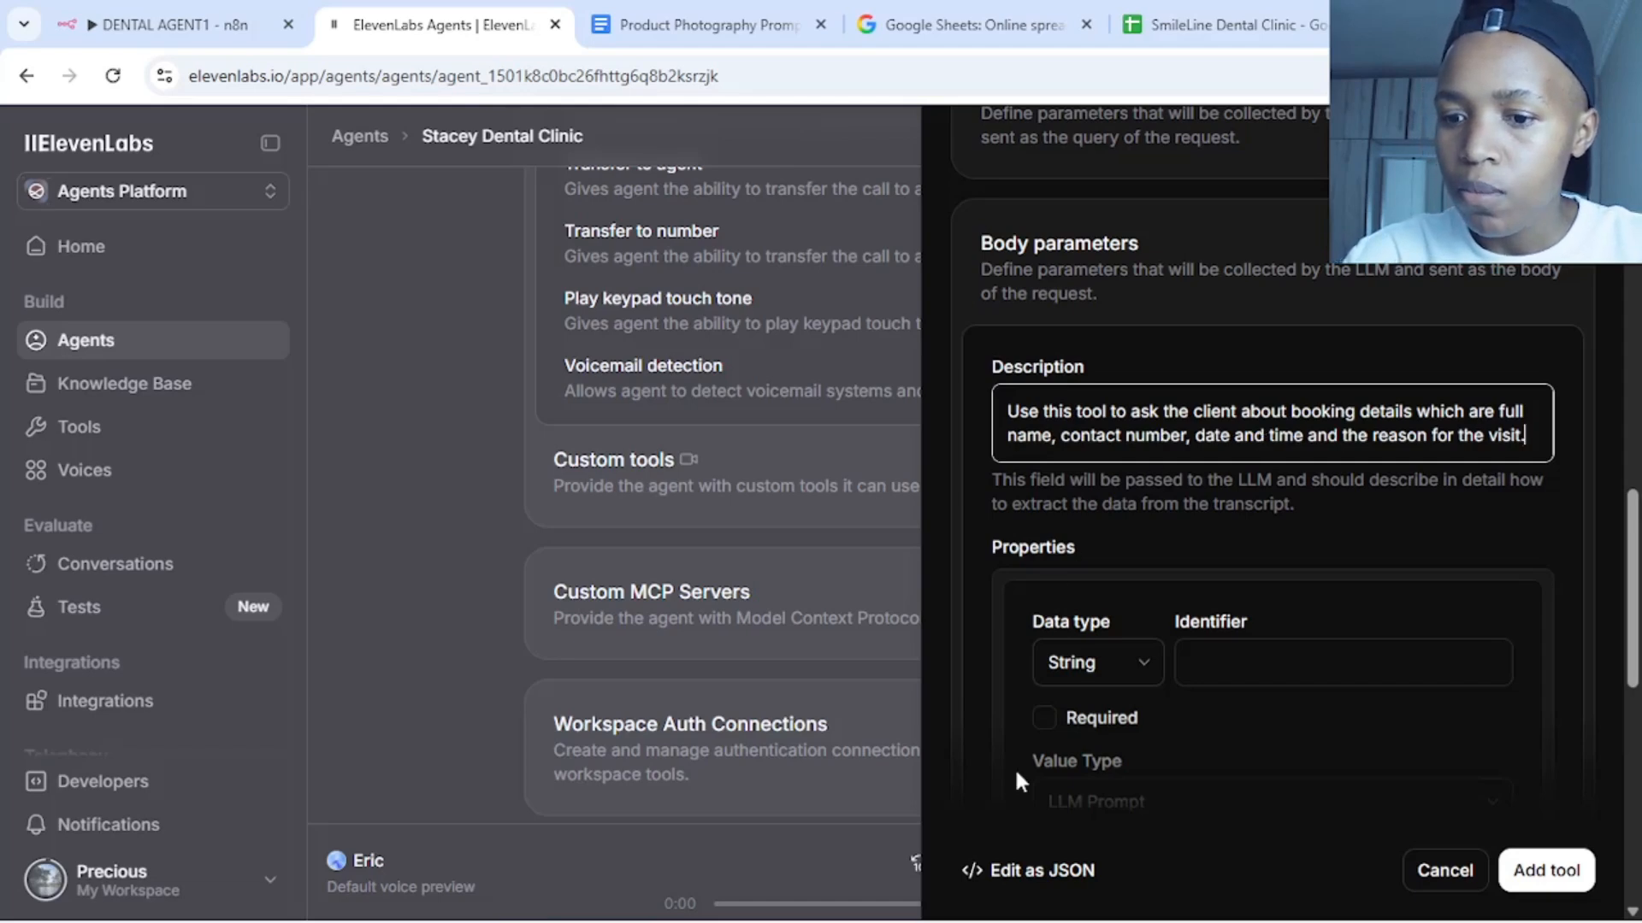
mouse_move(975, 921)
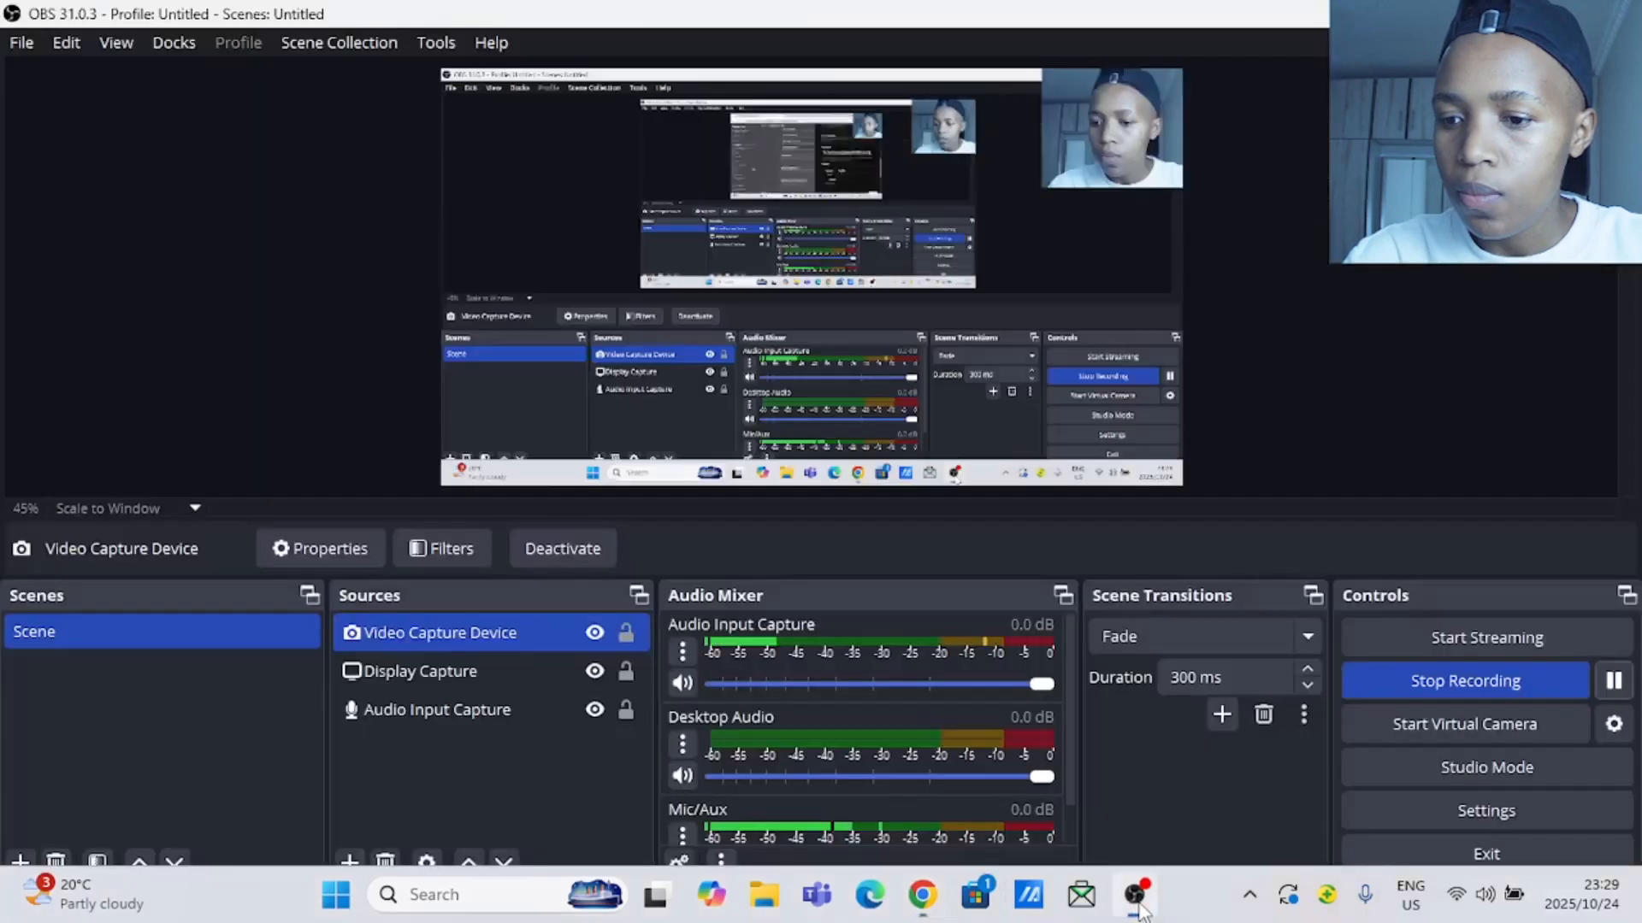
left_click(1134, 897)
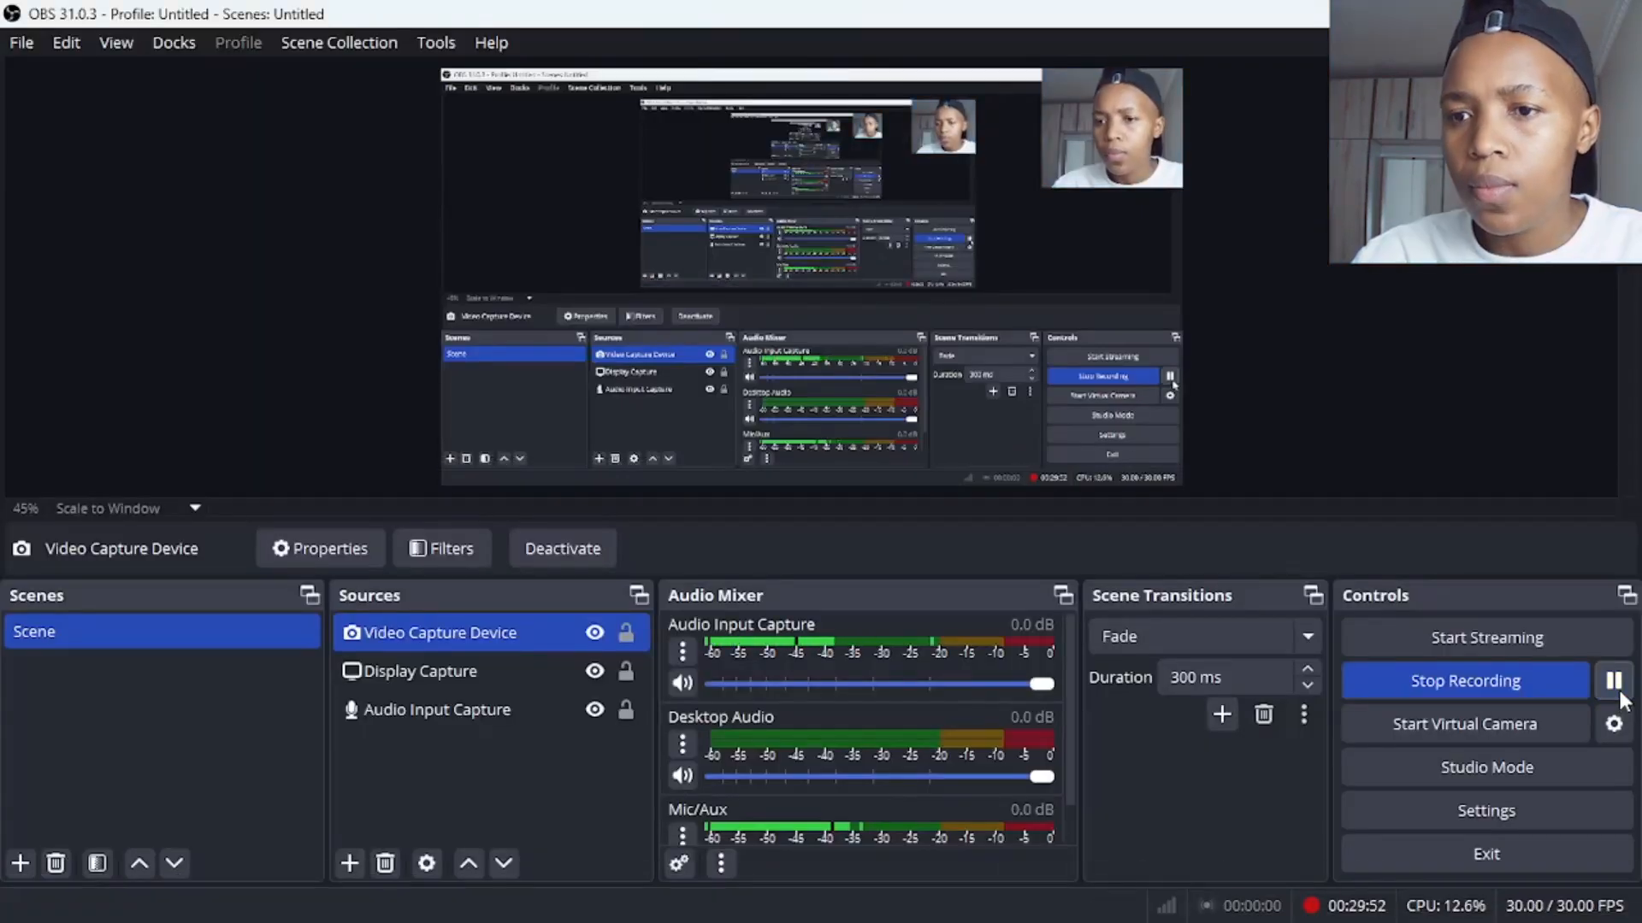
mouse_move(936, 921)
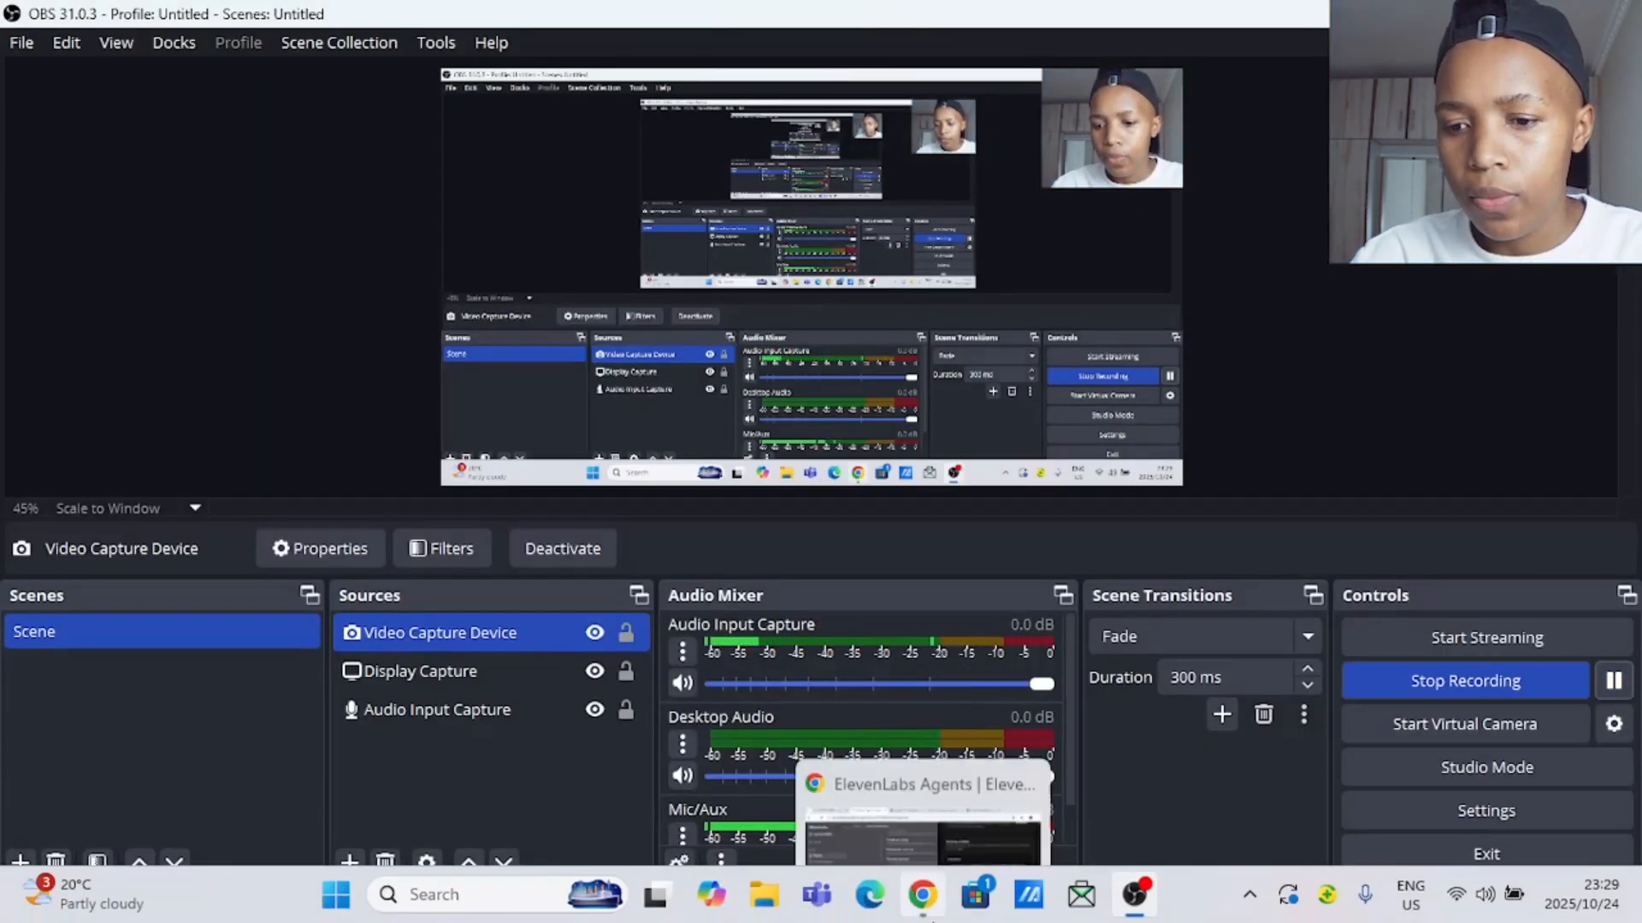
left_click(922, 894)
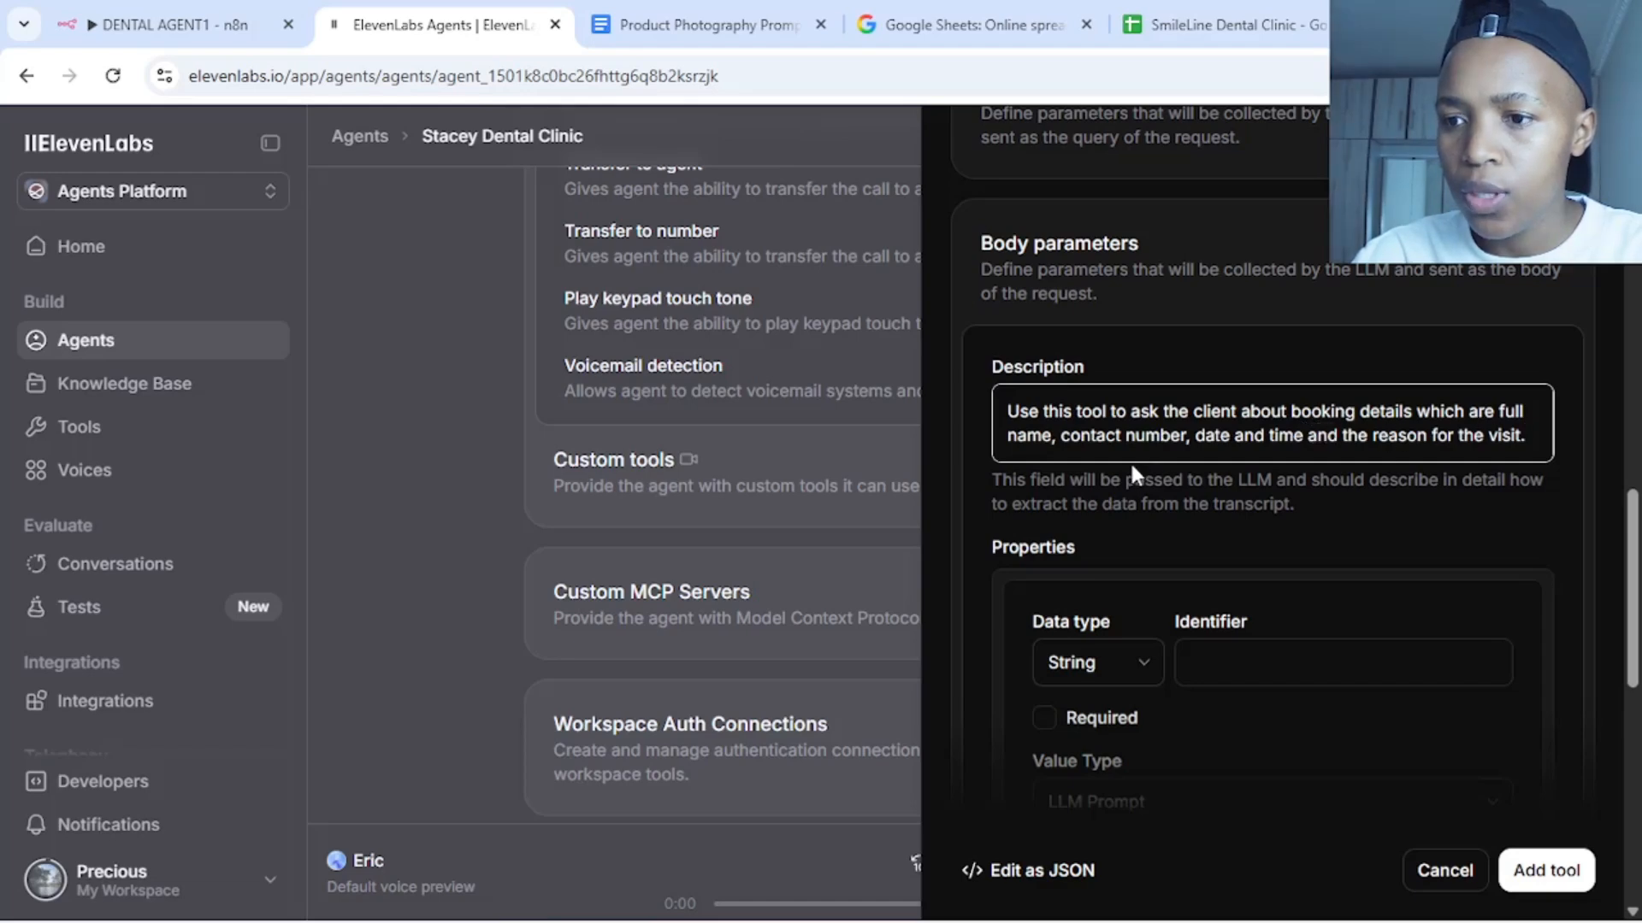
Insert "a" before "full name" in the body parameters description
left_click(1498, 413)
type("a")
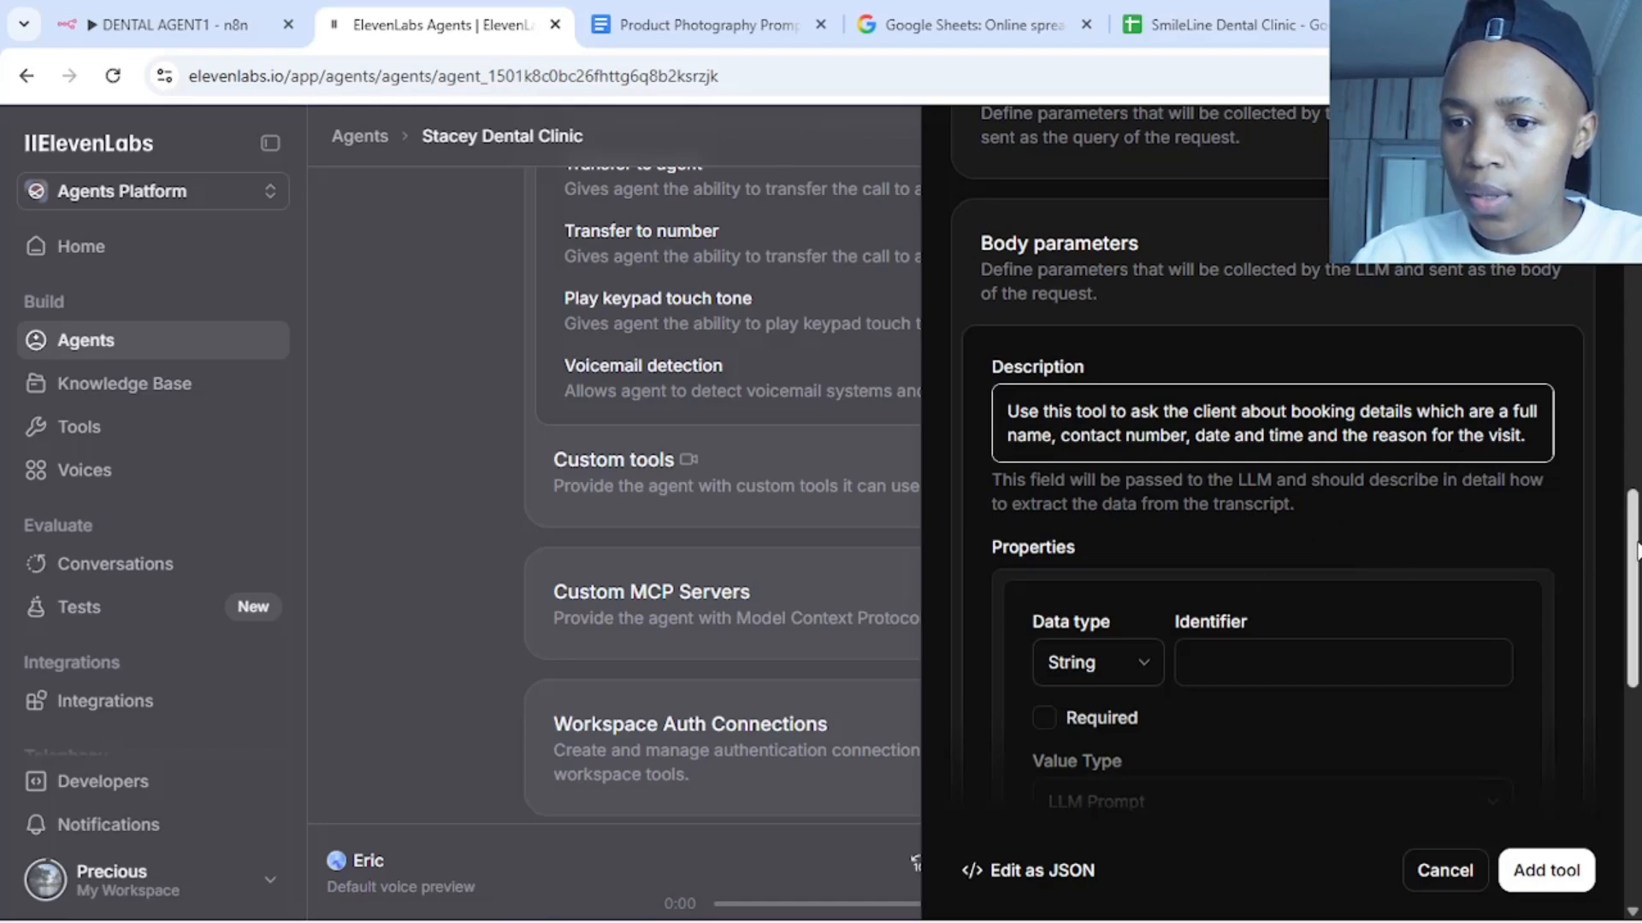
Set the identifier of the first body parameter property to full_name
left_click_drag(1633, 559, 1633, 643)
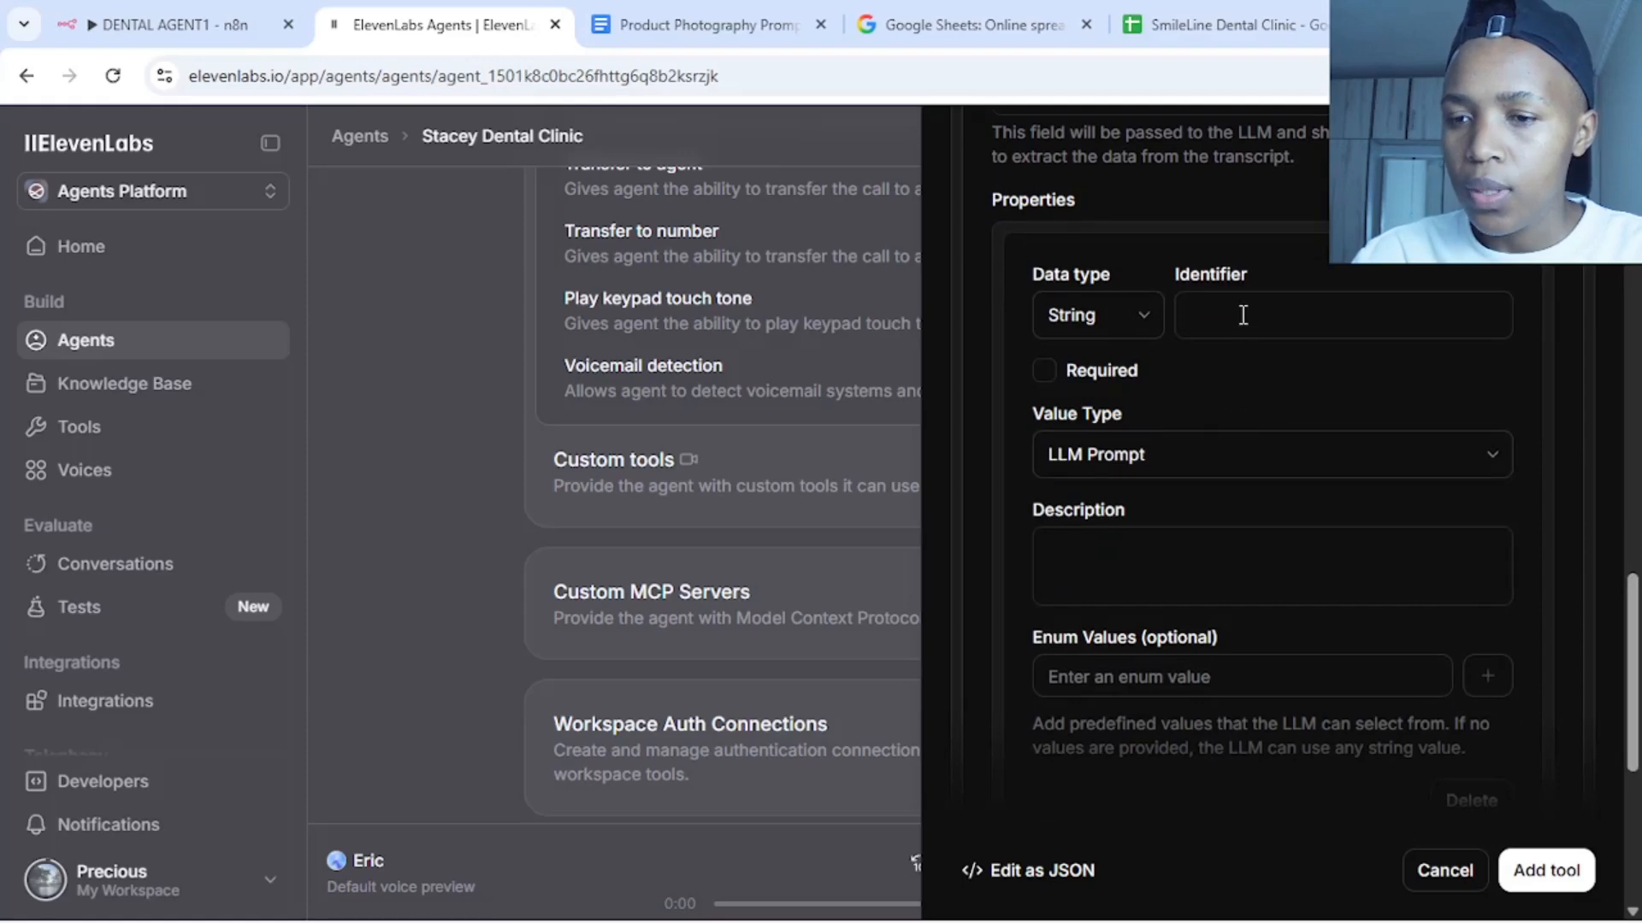
left_click(1242, 316)
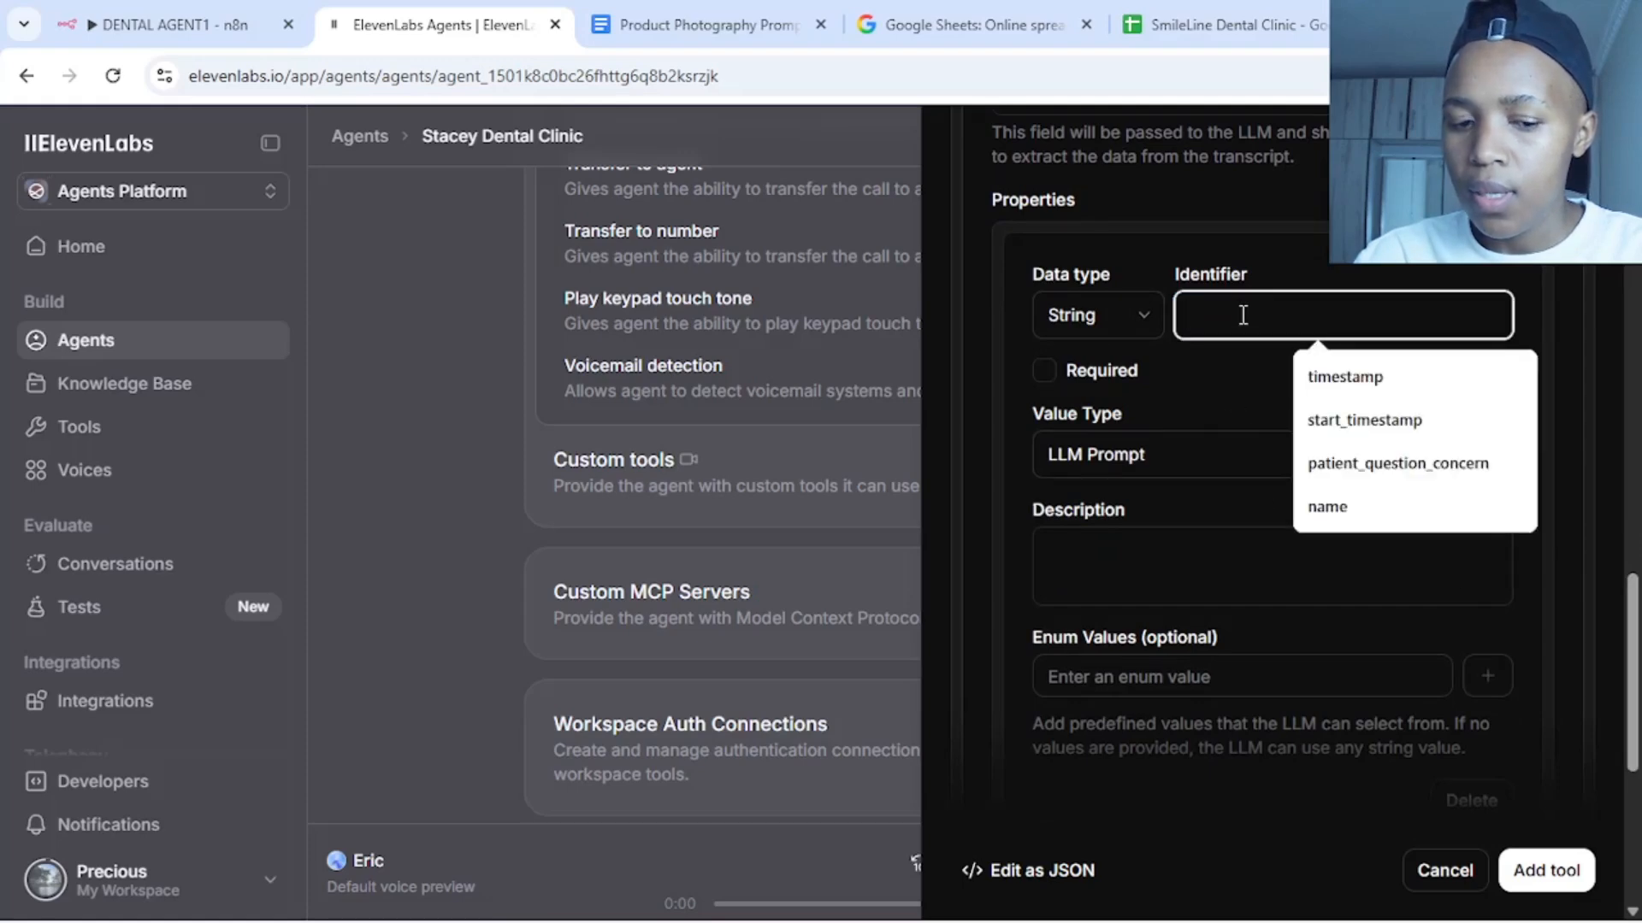
type("name")
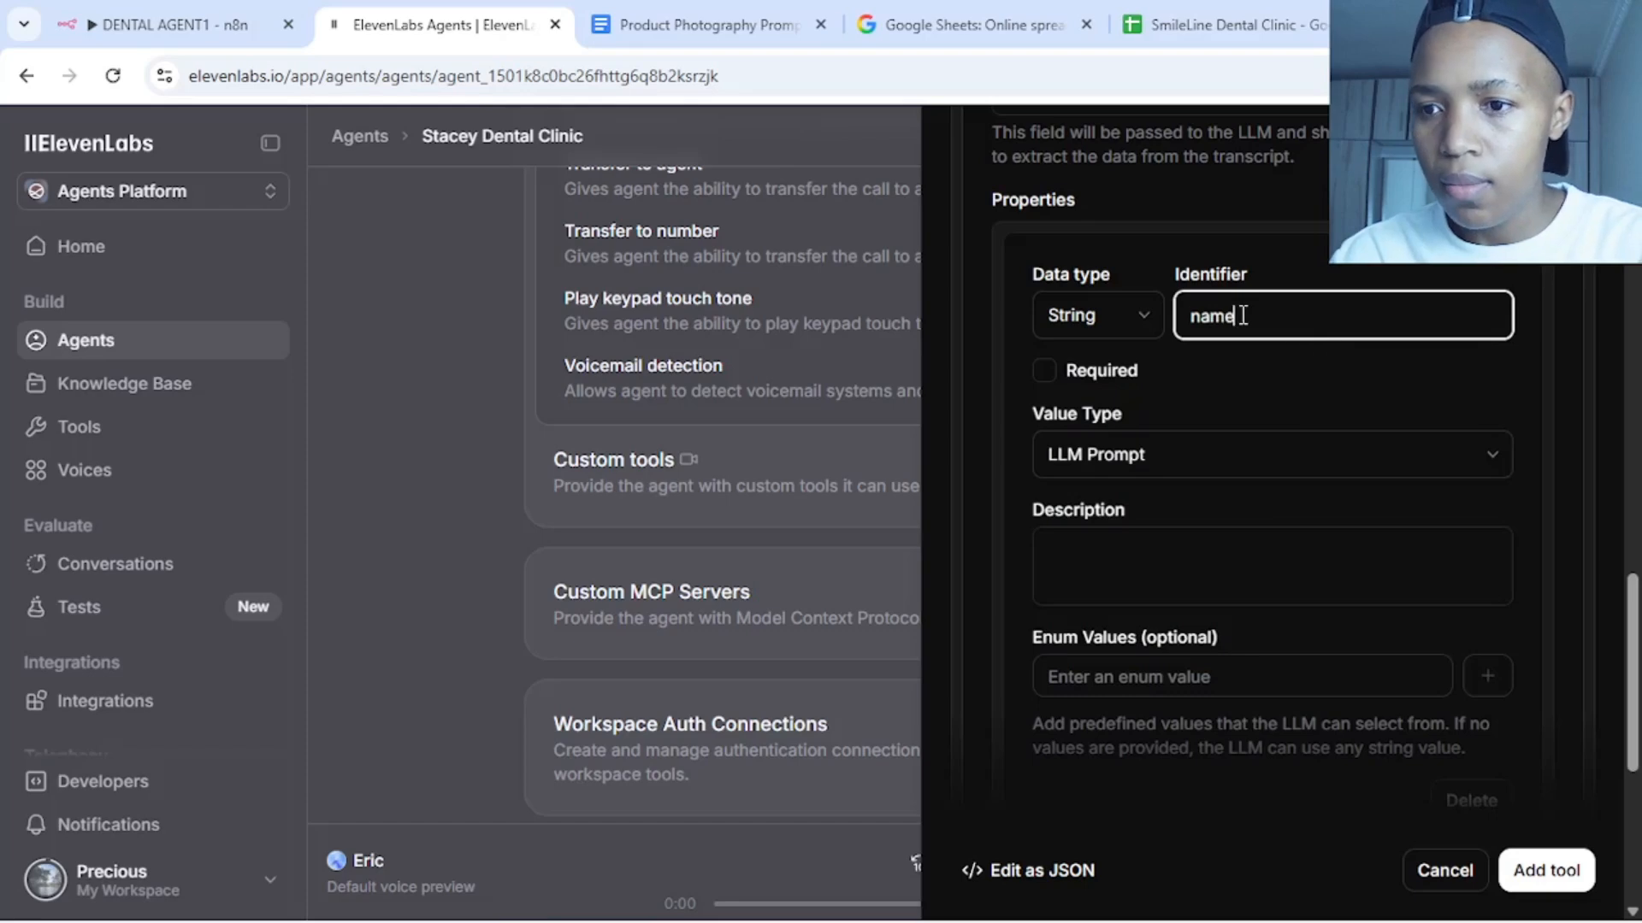
key("BackSpace")
key("BackSpace")
key("BackSpace")
key("BackSpace")
type("fu")
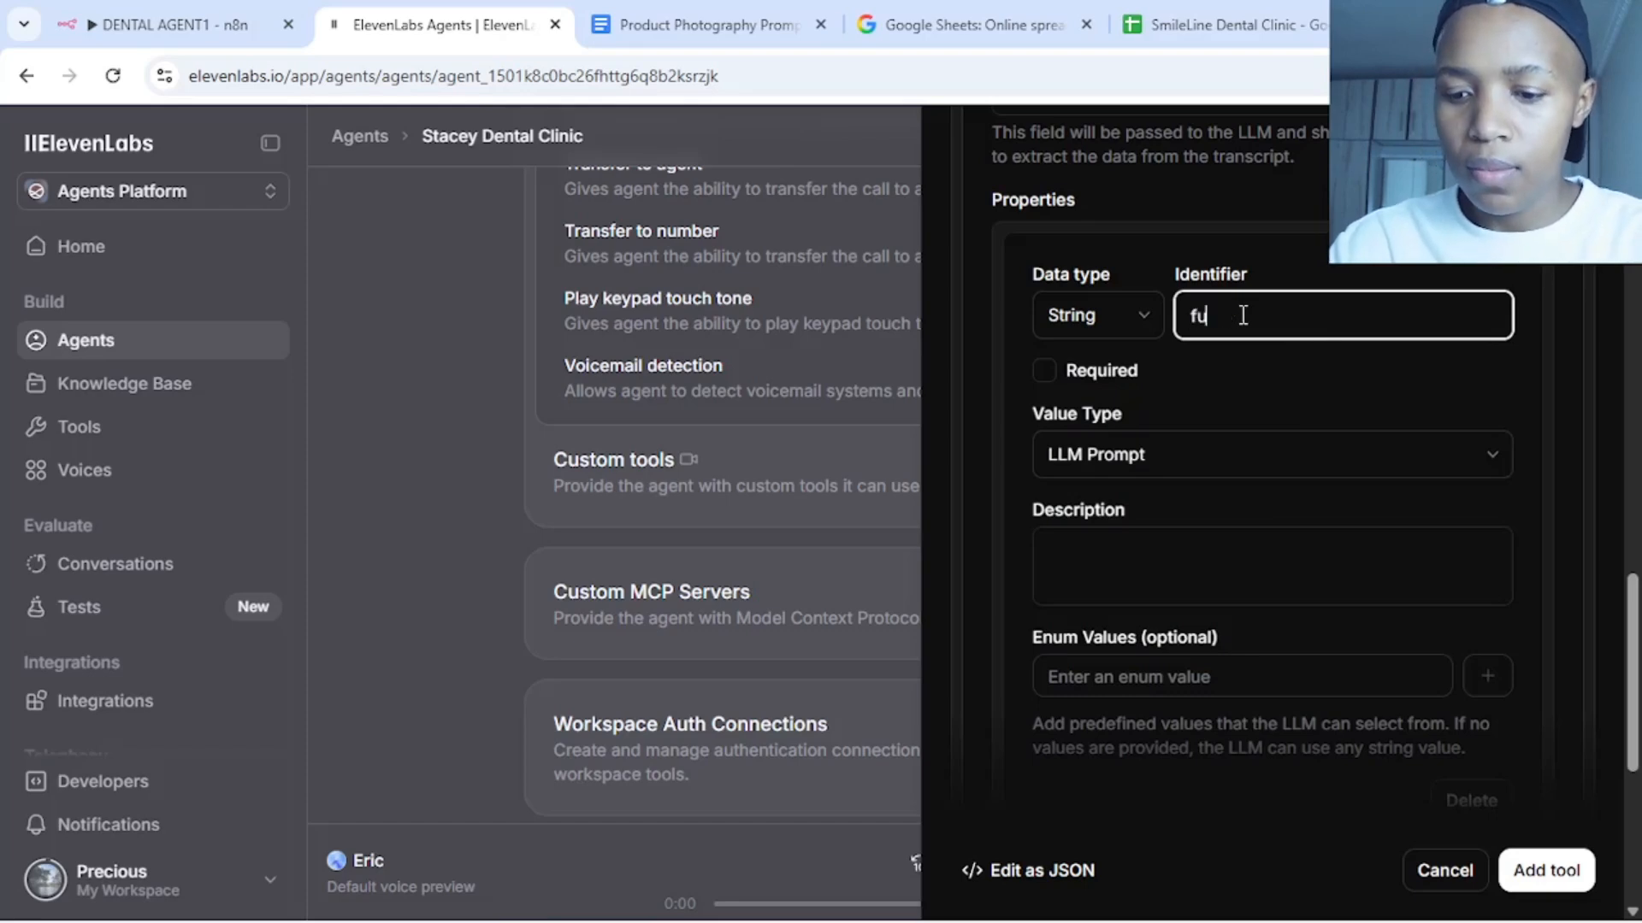
type("ll_")
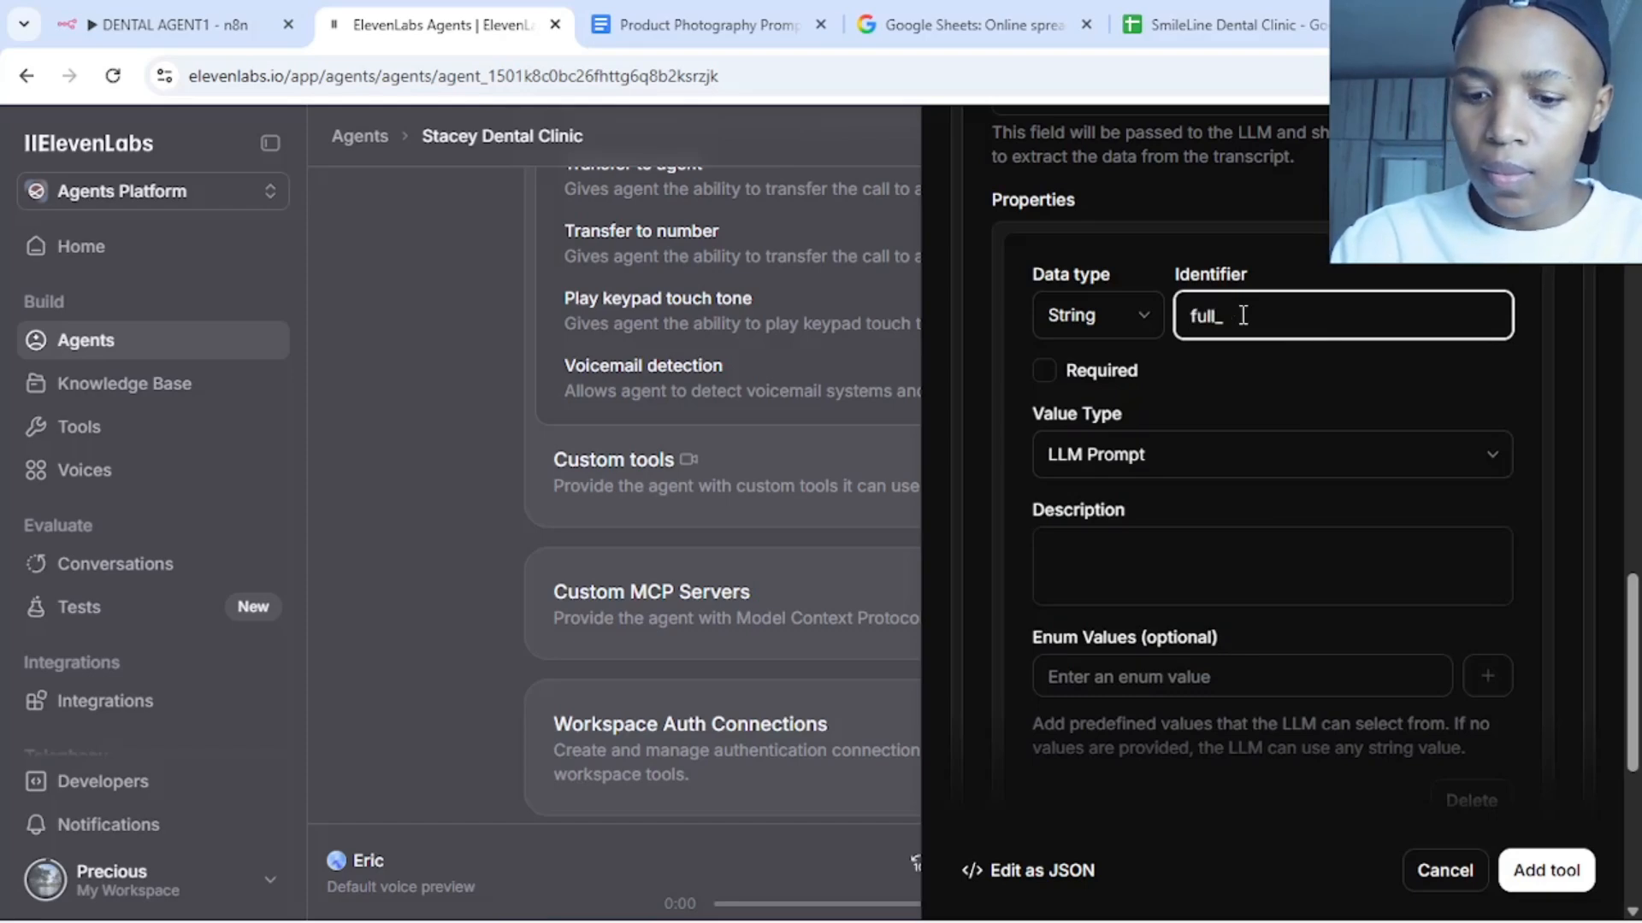
type("name")
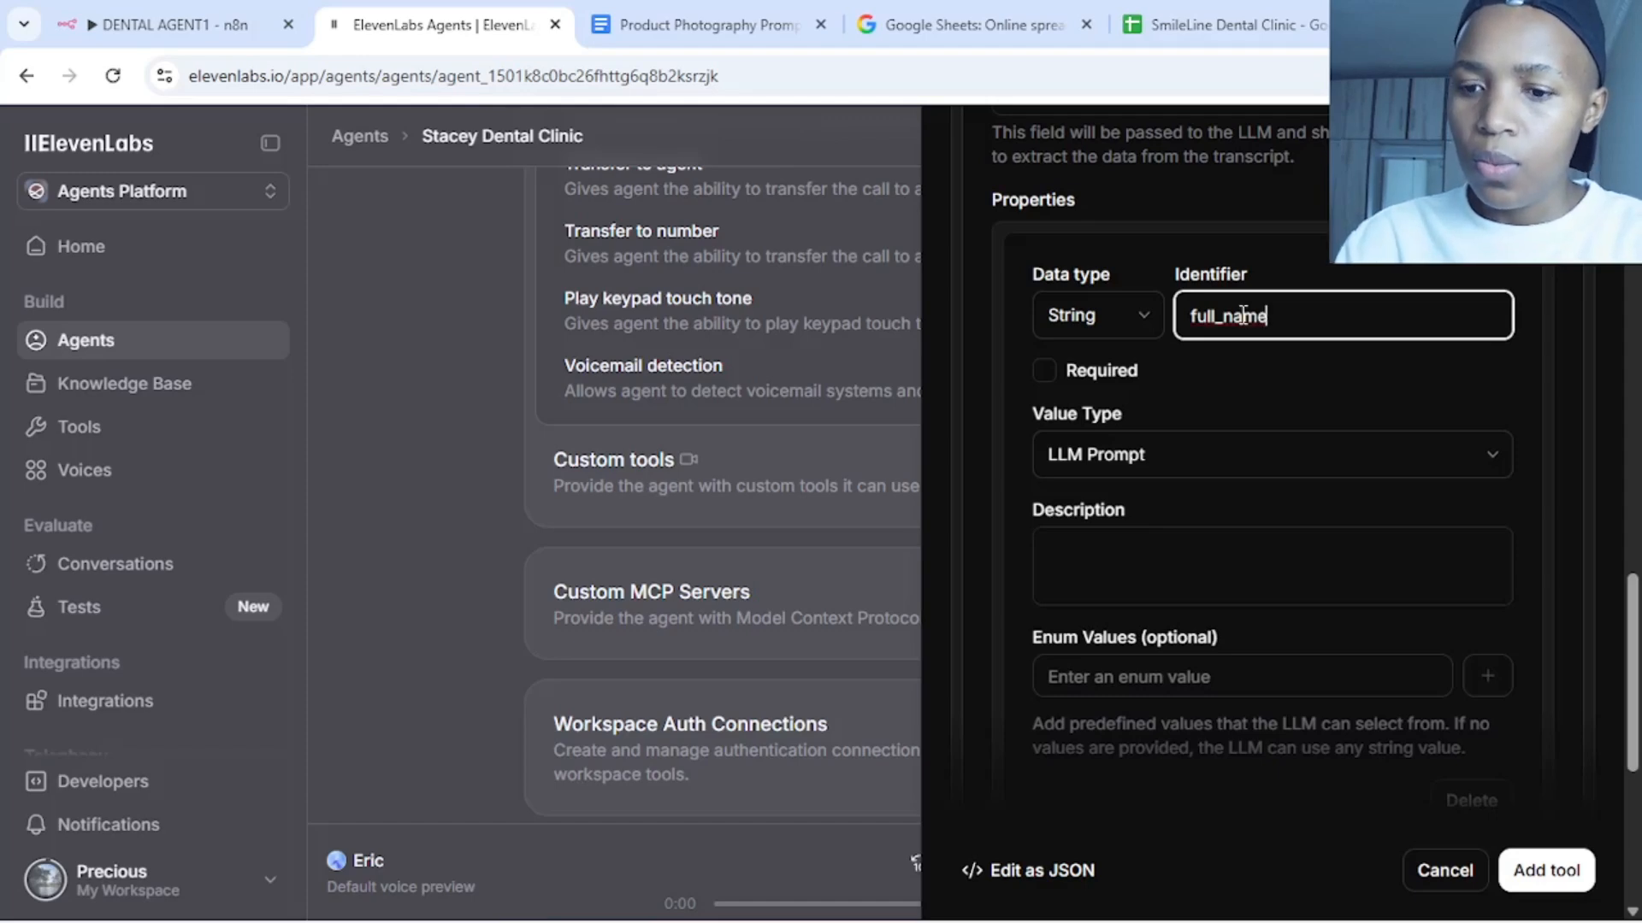
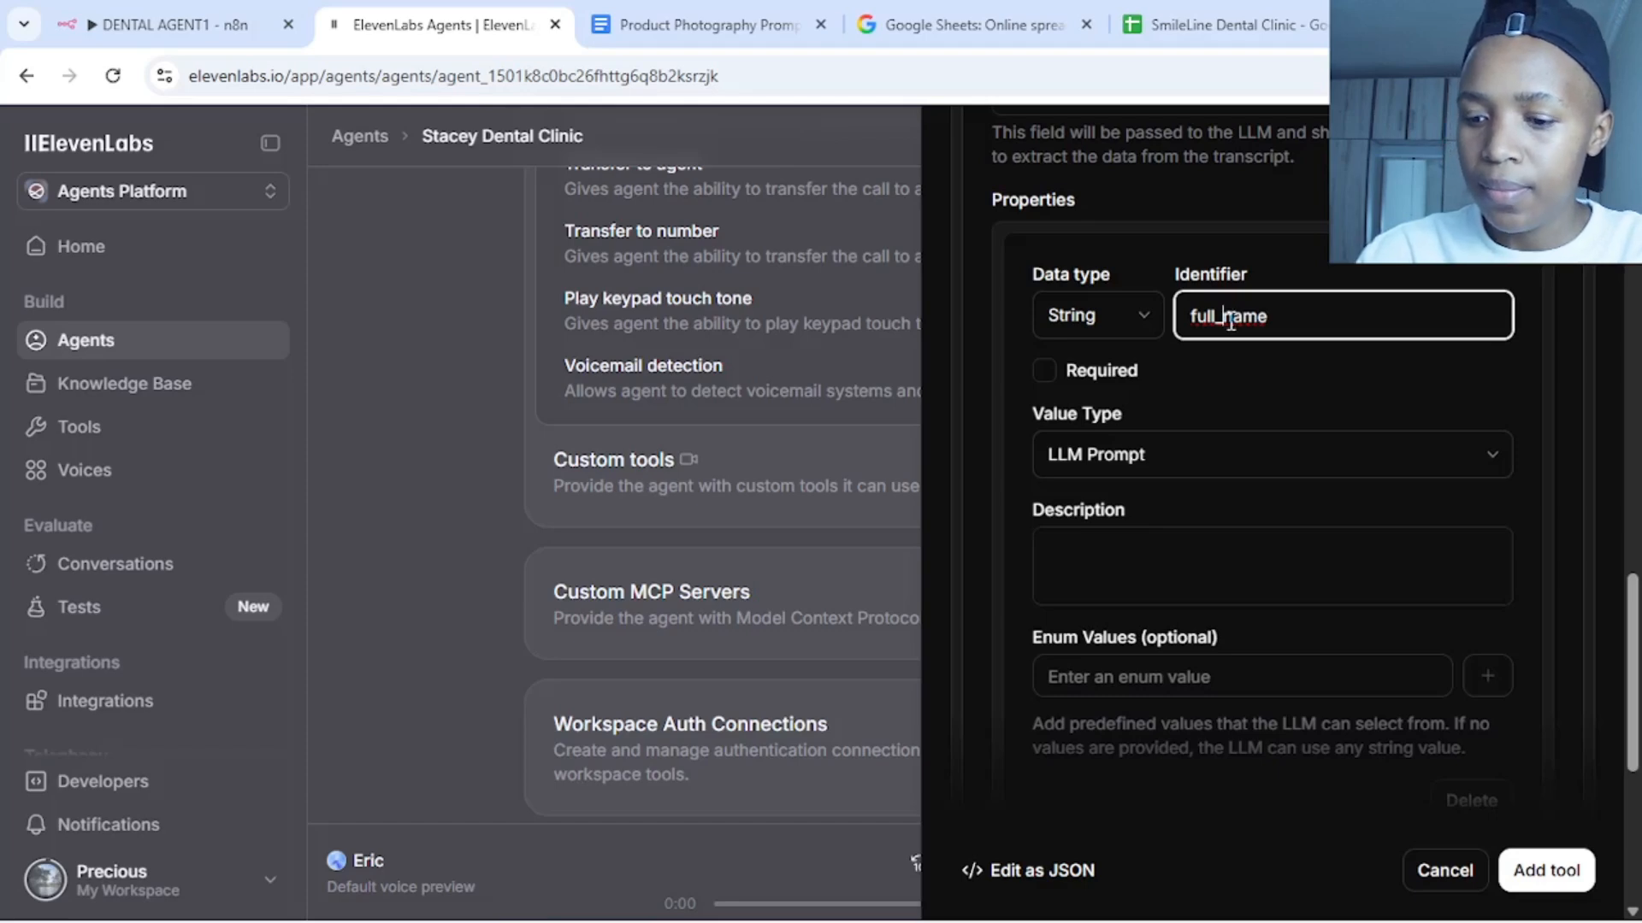
Shorten the first body parameter property's identifier to name, leave its data type as String and mark it as required
key("BackSpace")
key("BackSpace")
key("BackSpace")
key("BackSpace")
key("BackSpace")
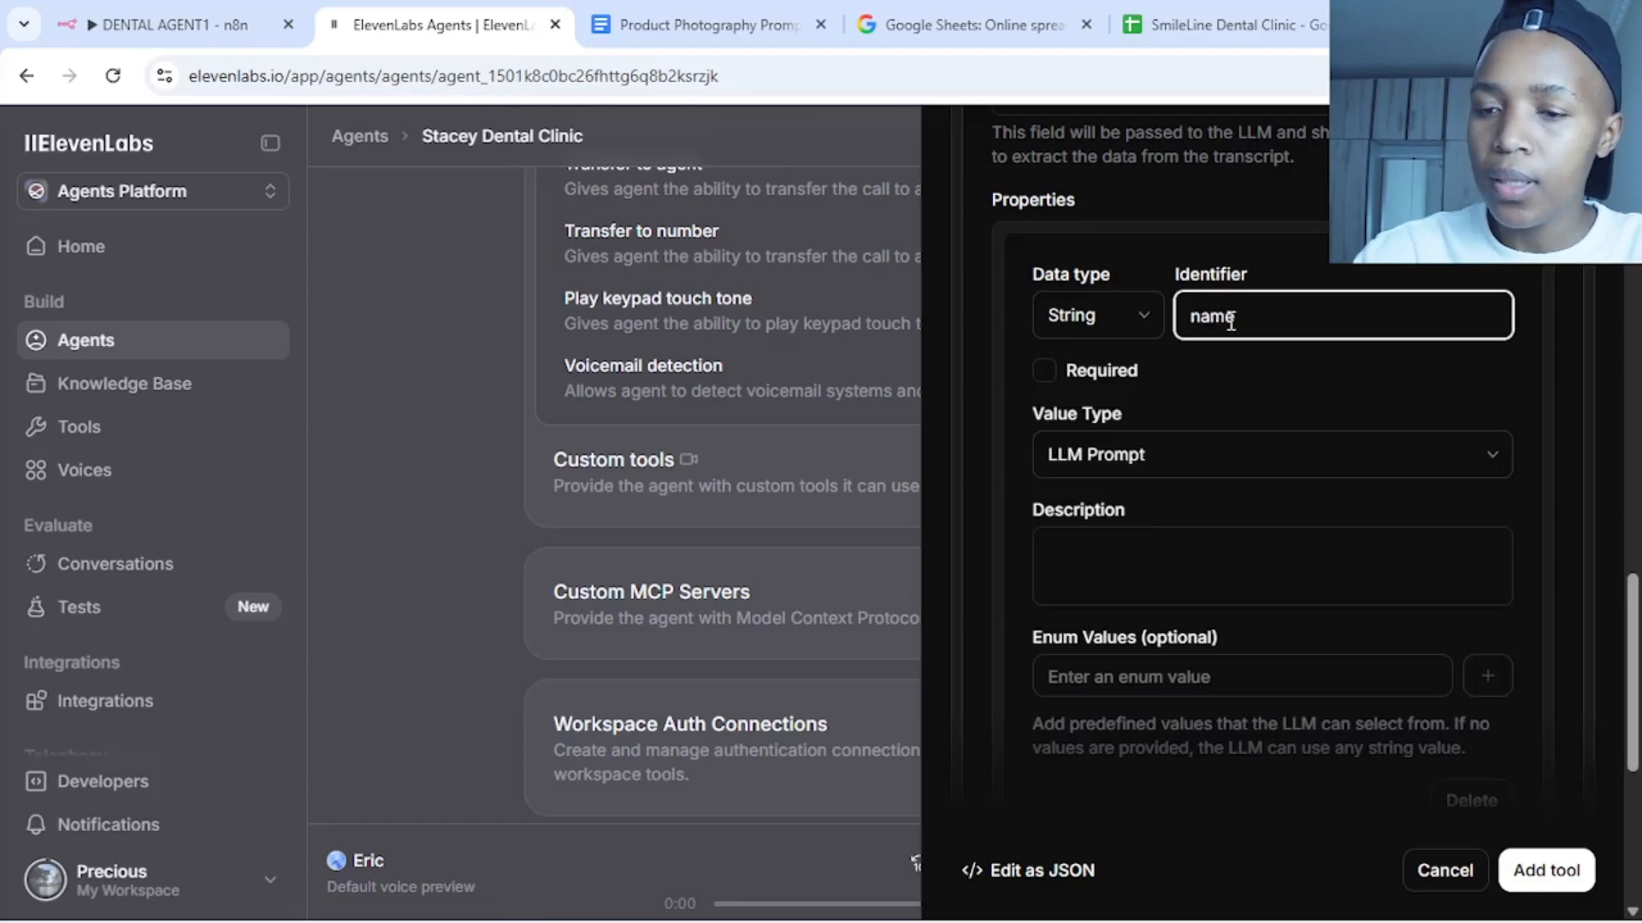
left_click(1146, 329)
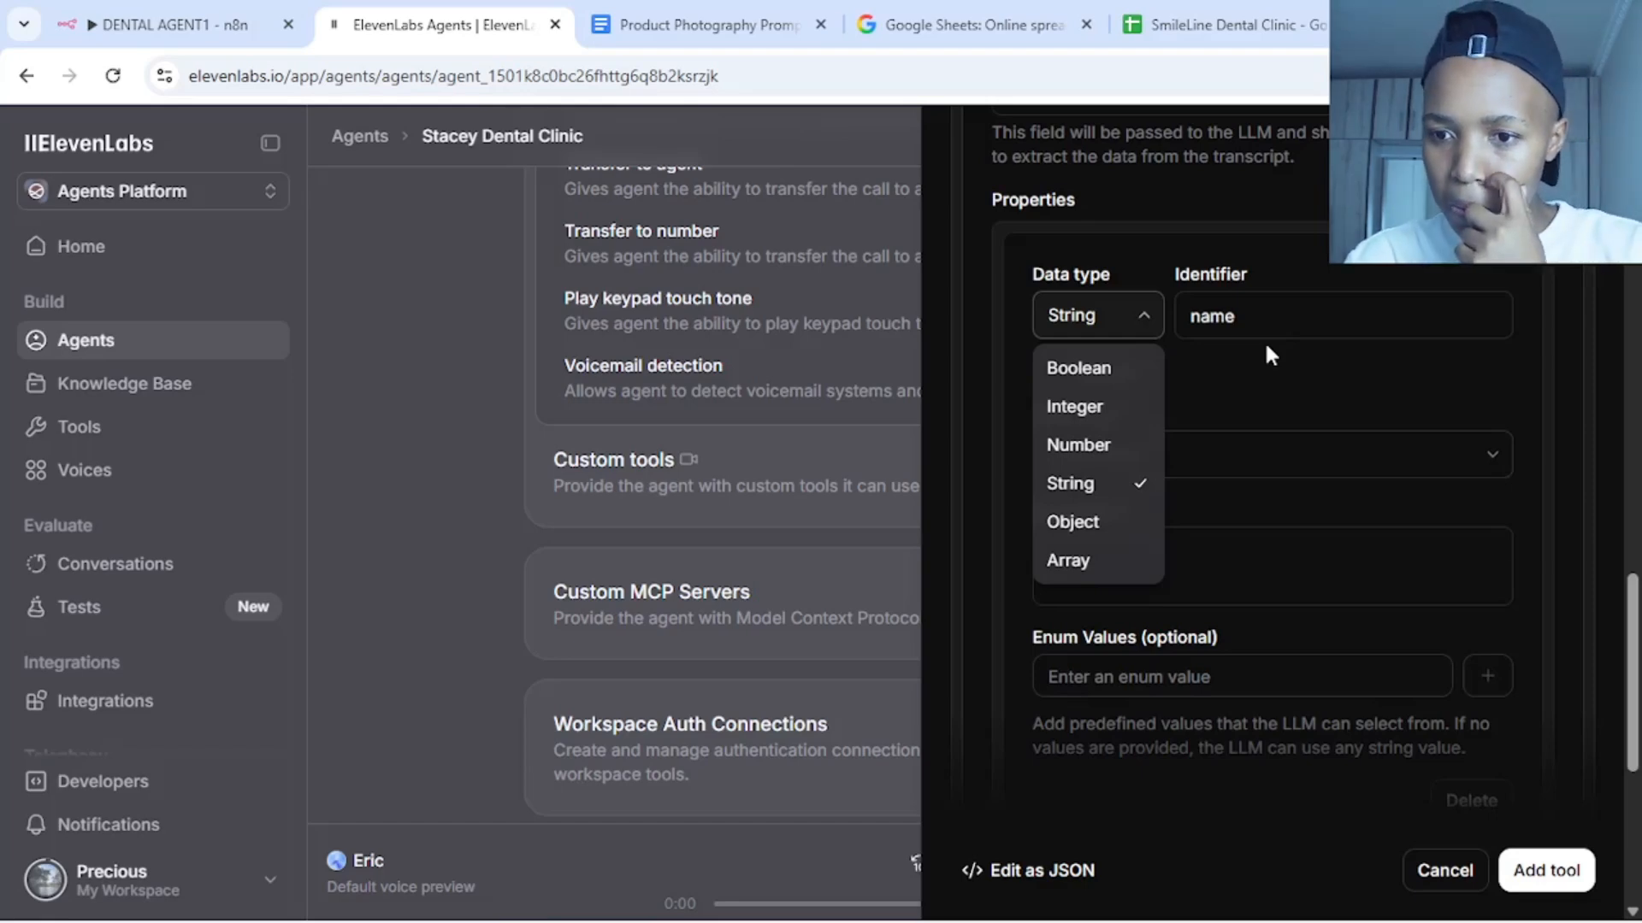
left_click(1271, 382)
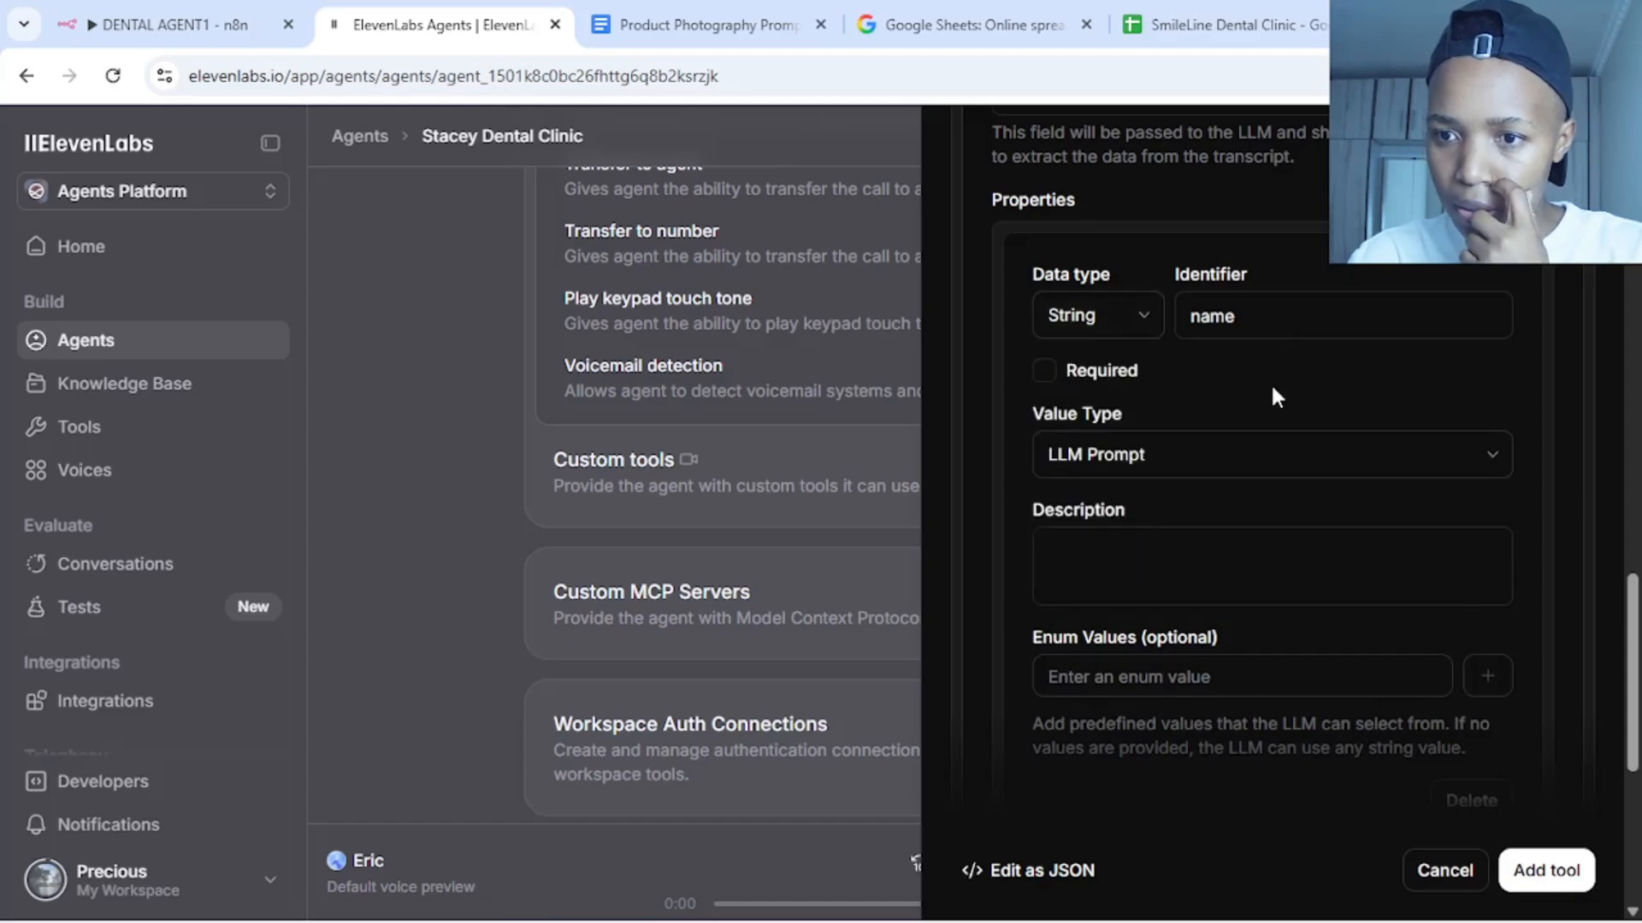
left_click(1044, 372)
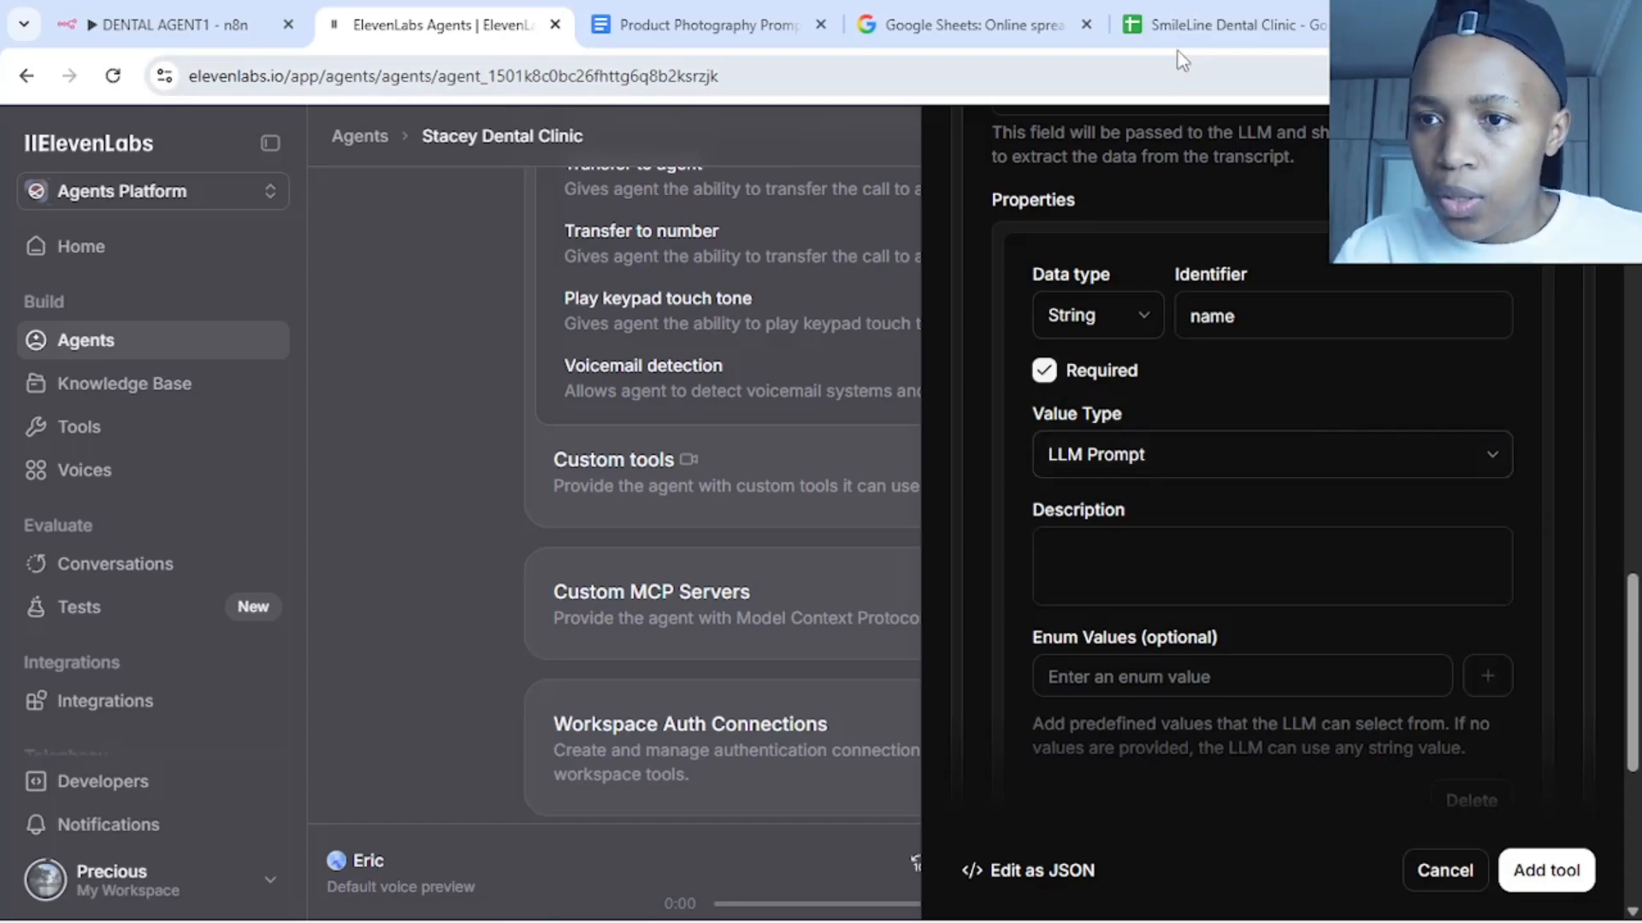
Recheck the sheet's column headings and describe the name property as "use this tool to get the get the name of the Client"
left_click(1222, 25)
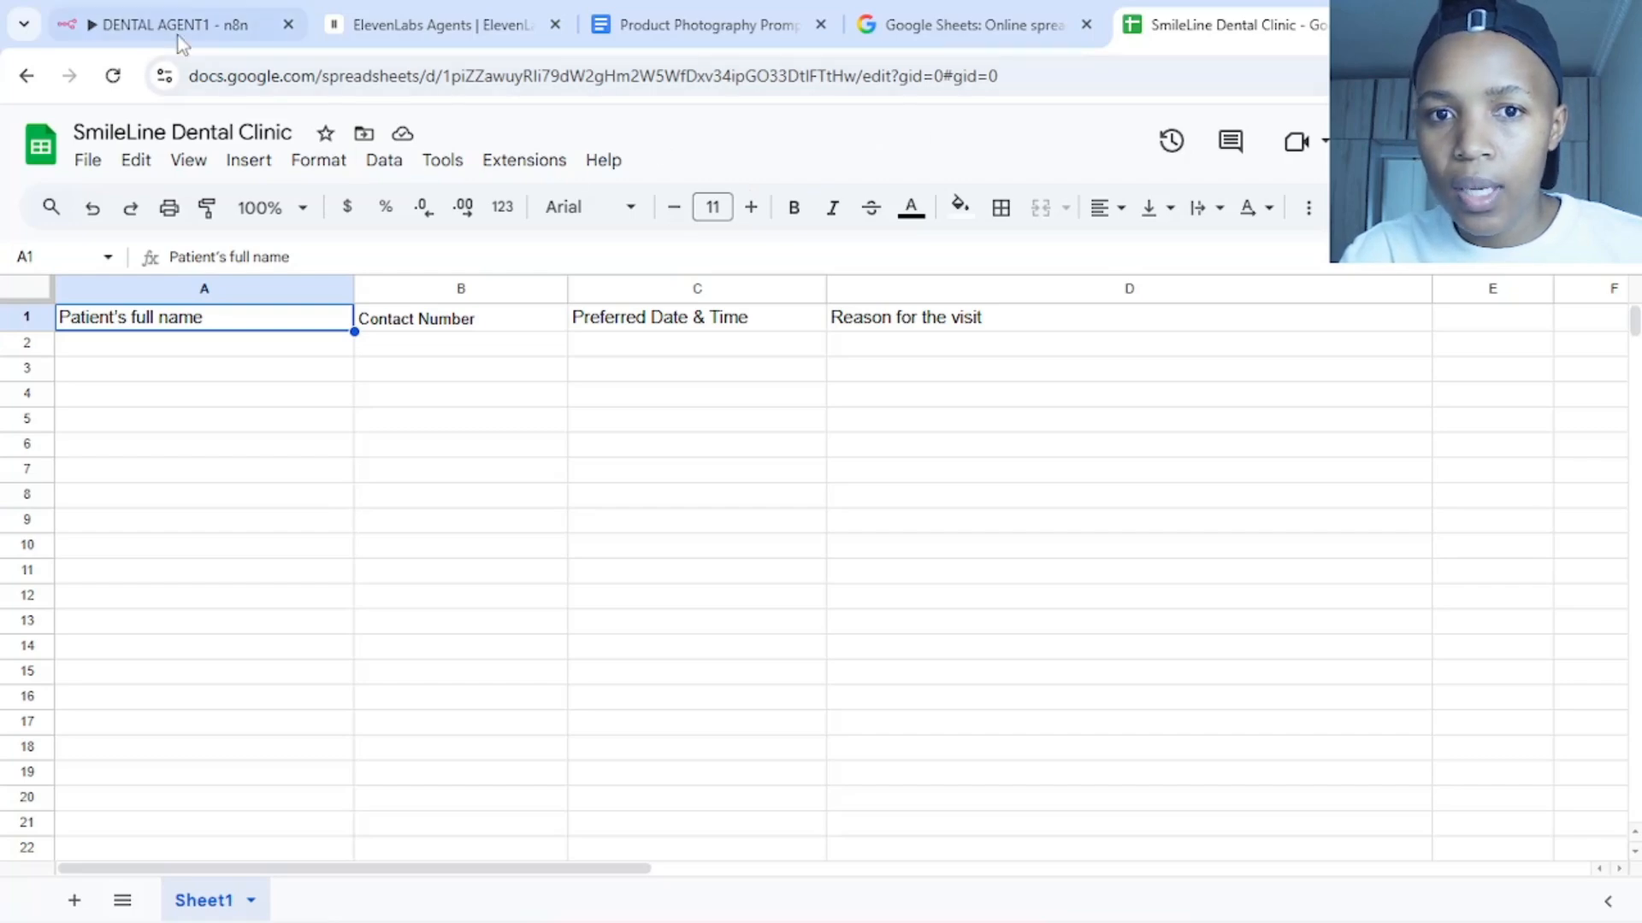
left_click(436, 38)
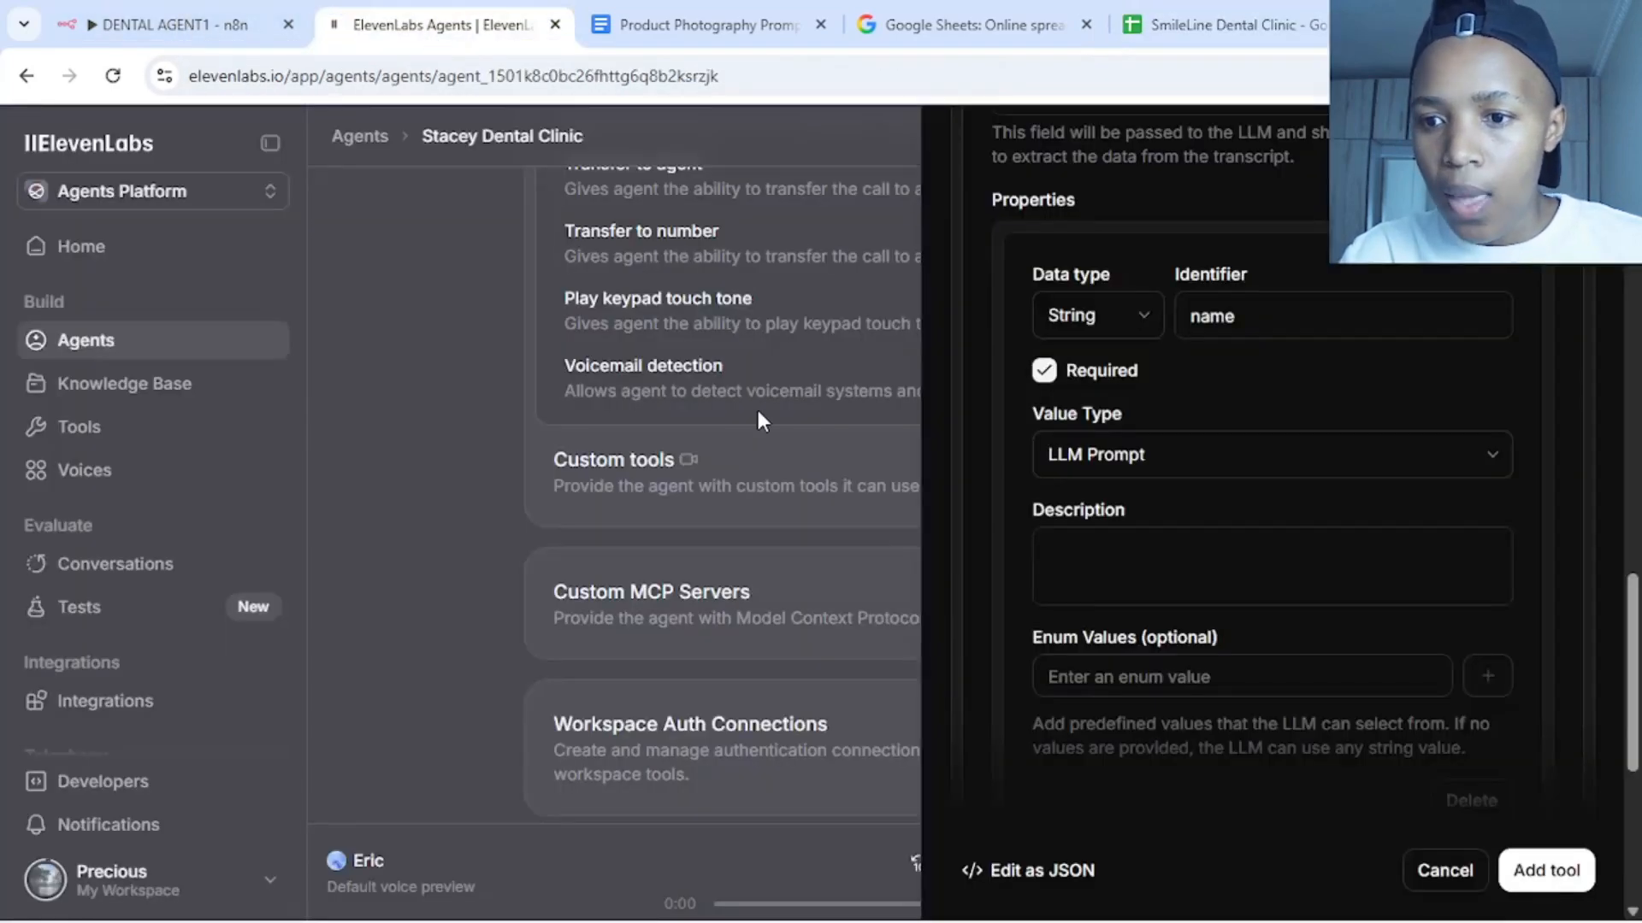
left_click(1083, 566)
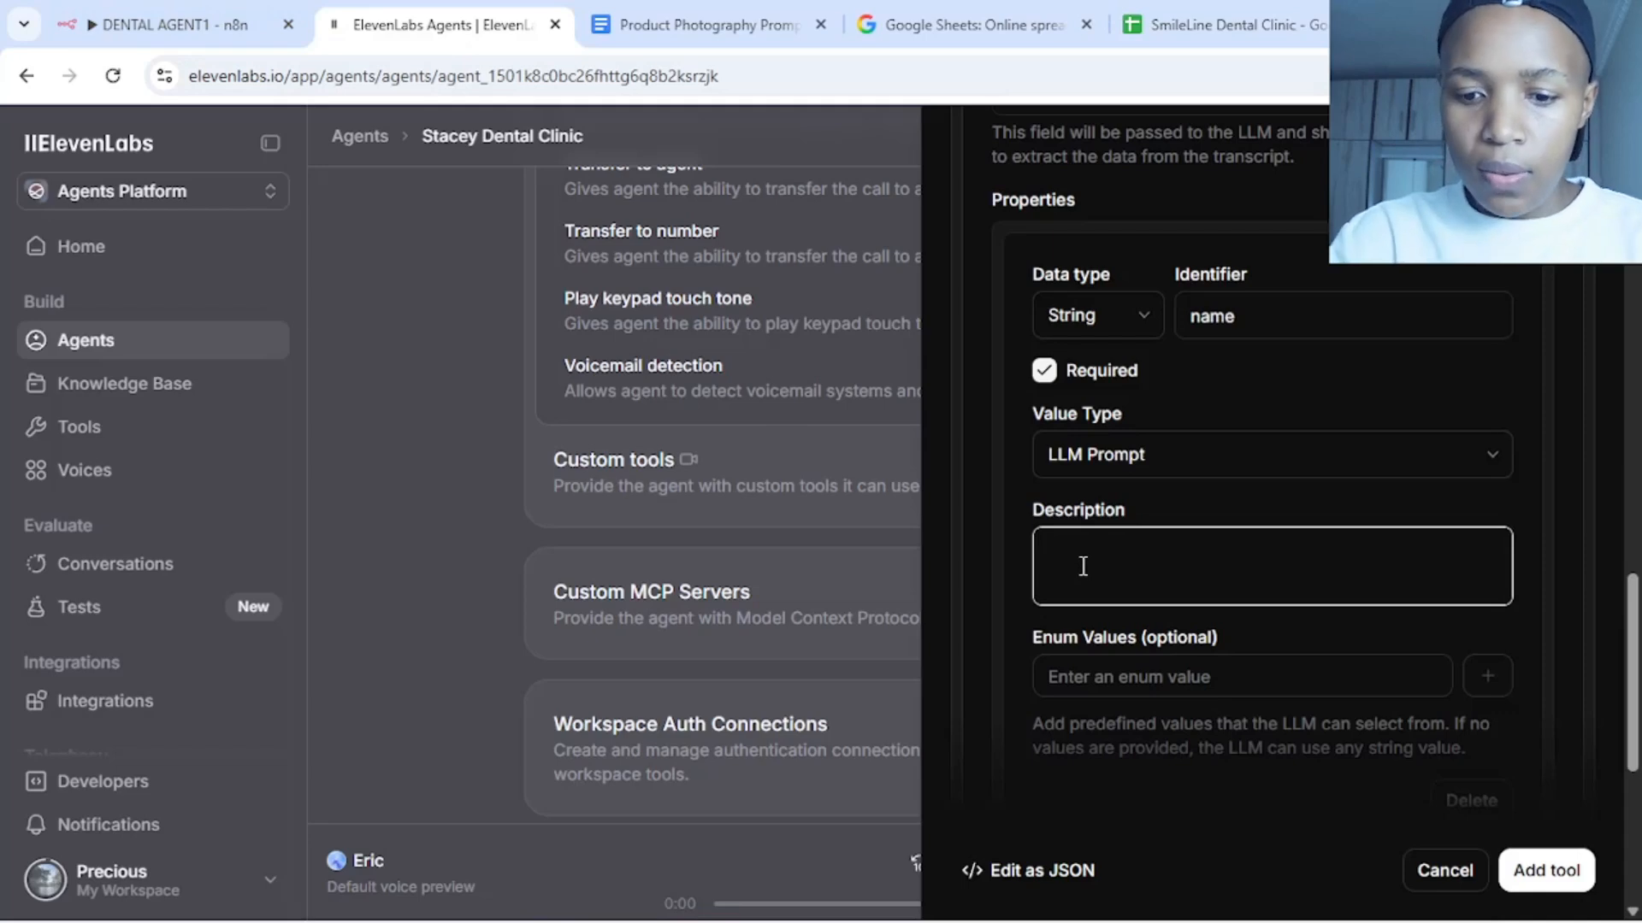
type("use th")
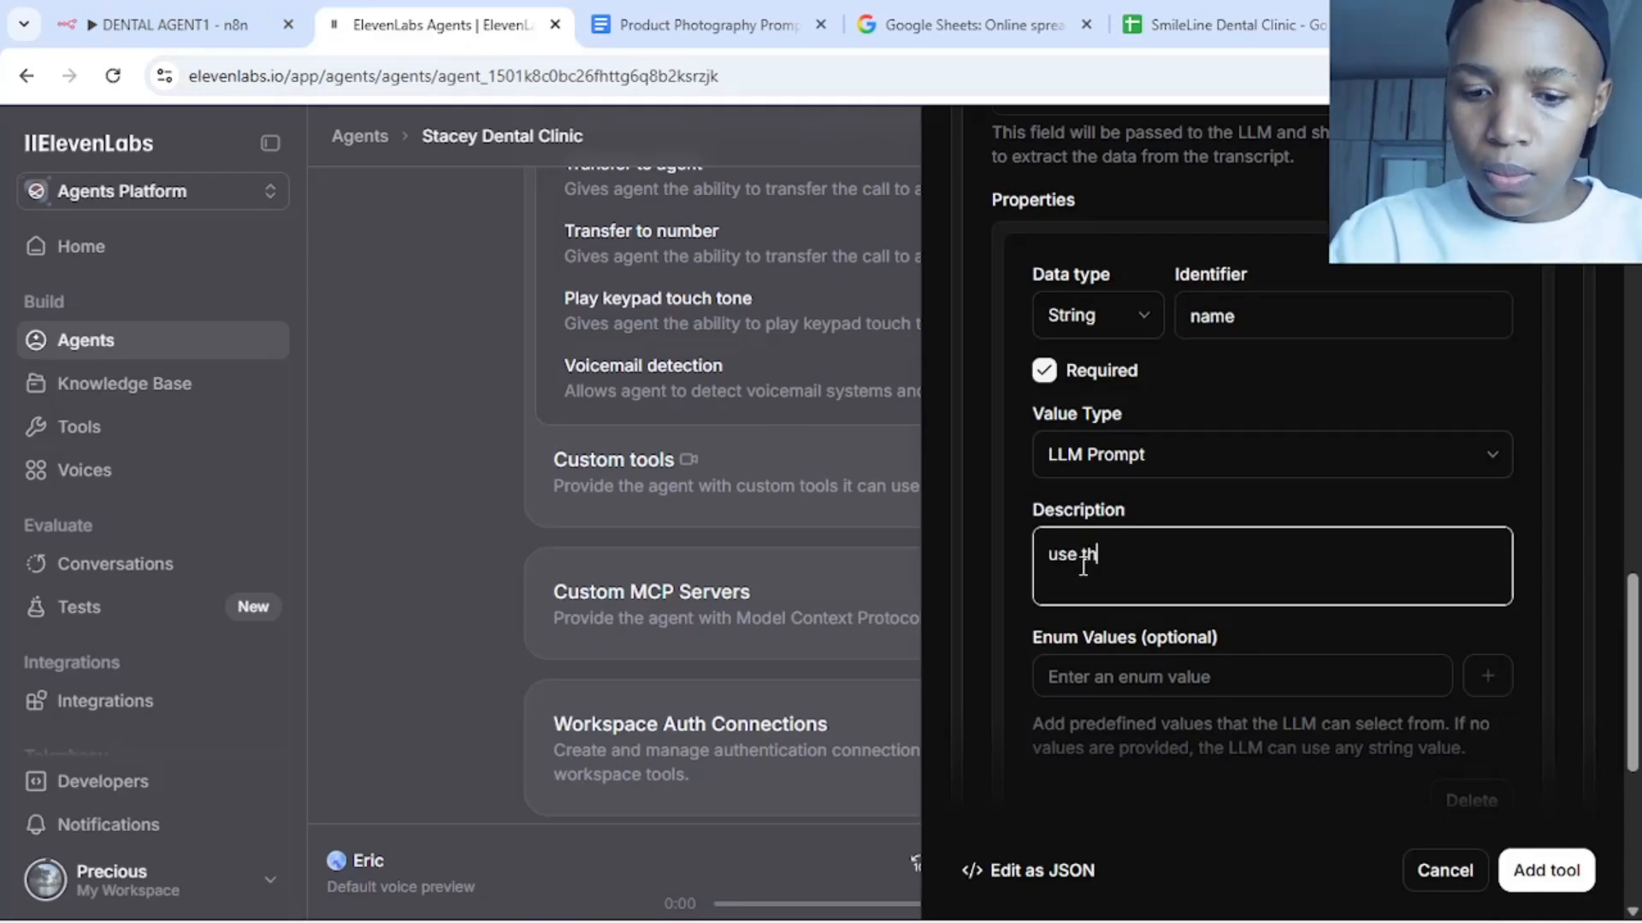
type("is tool t")
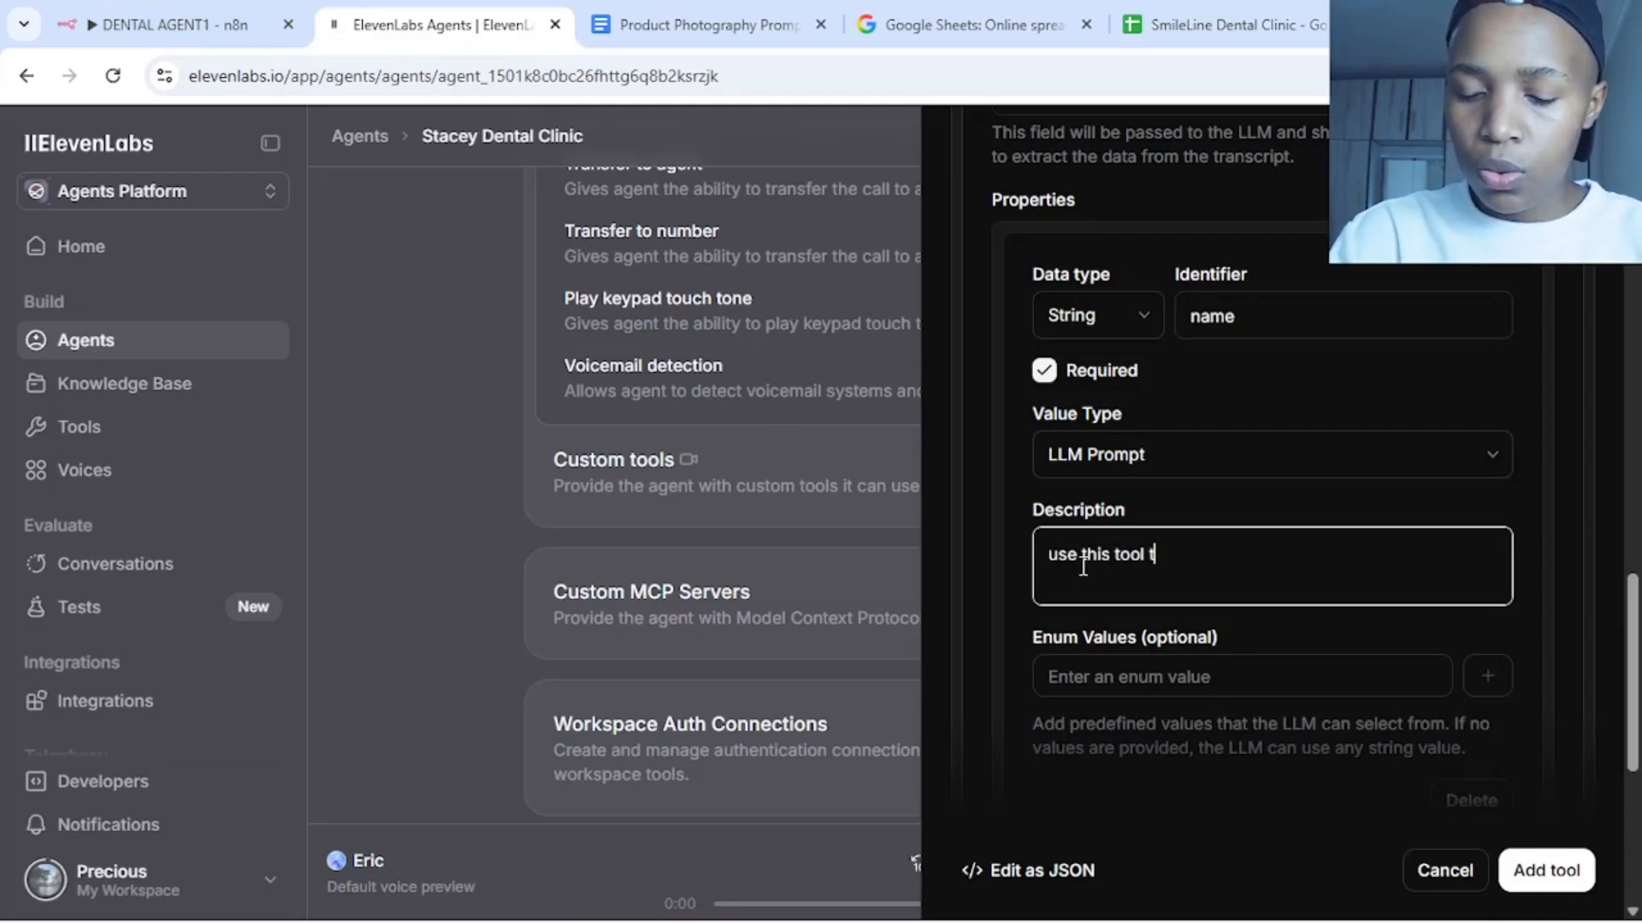
type("o get ")
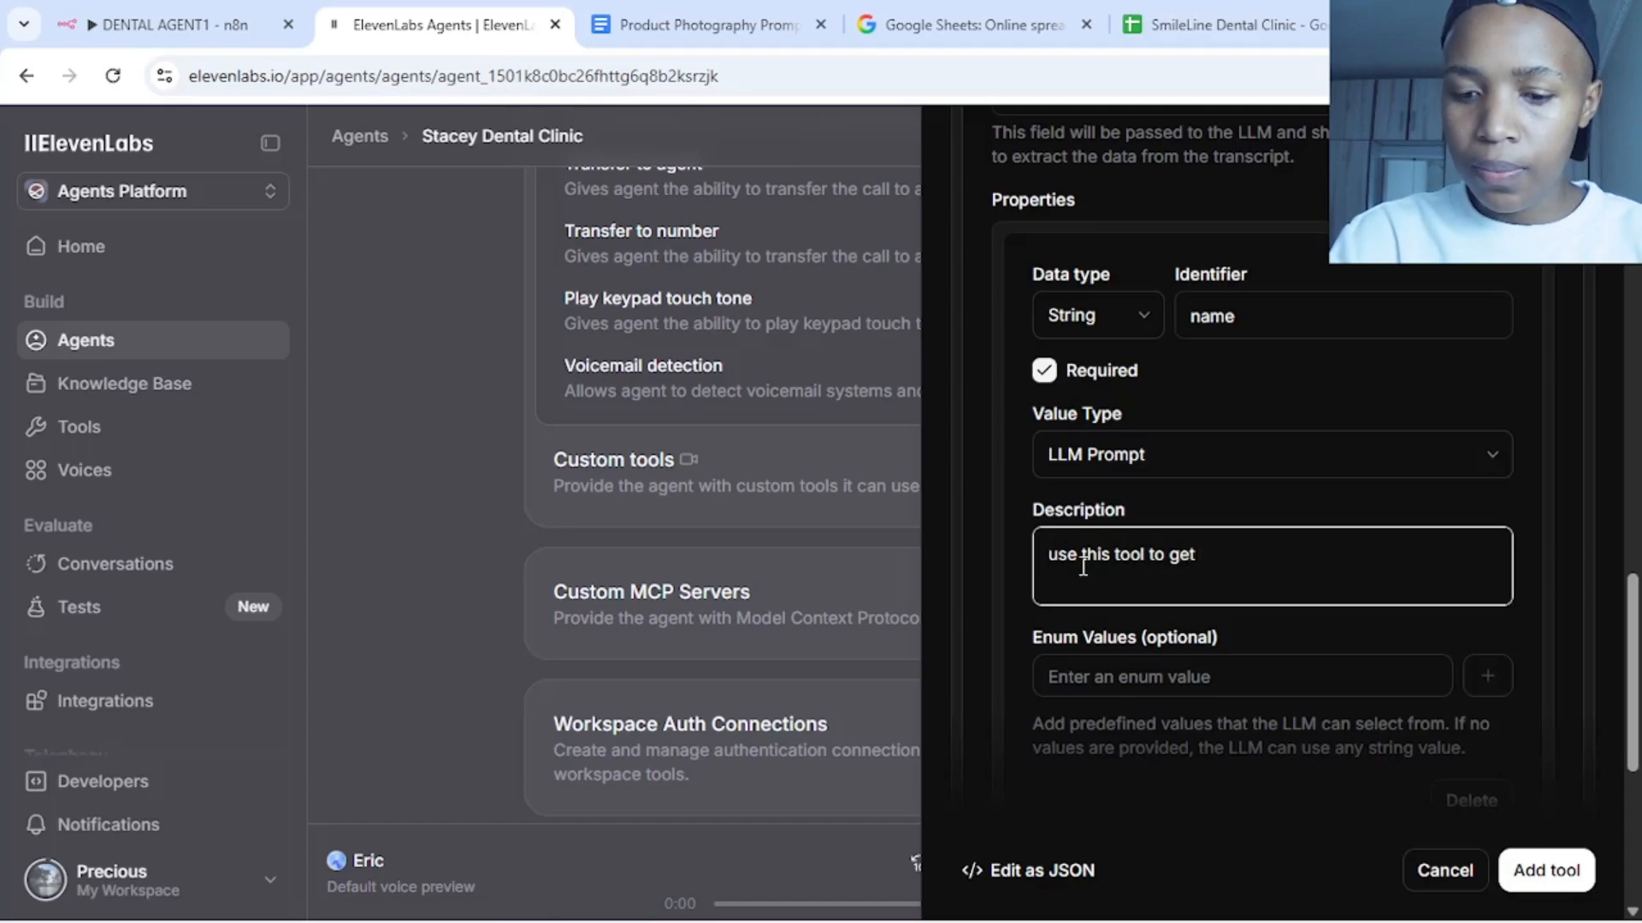
type("the")
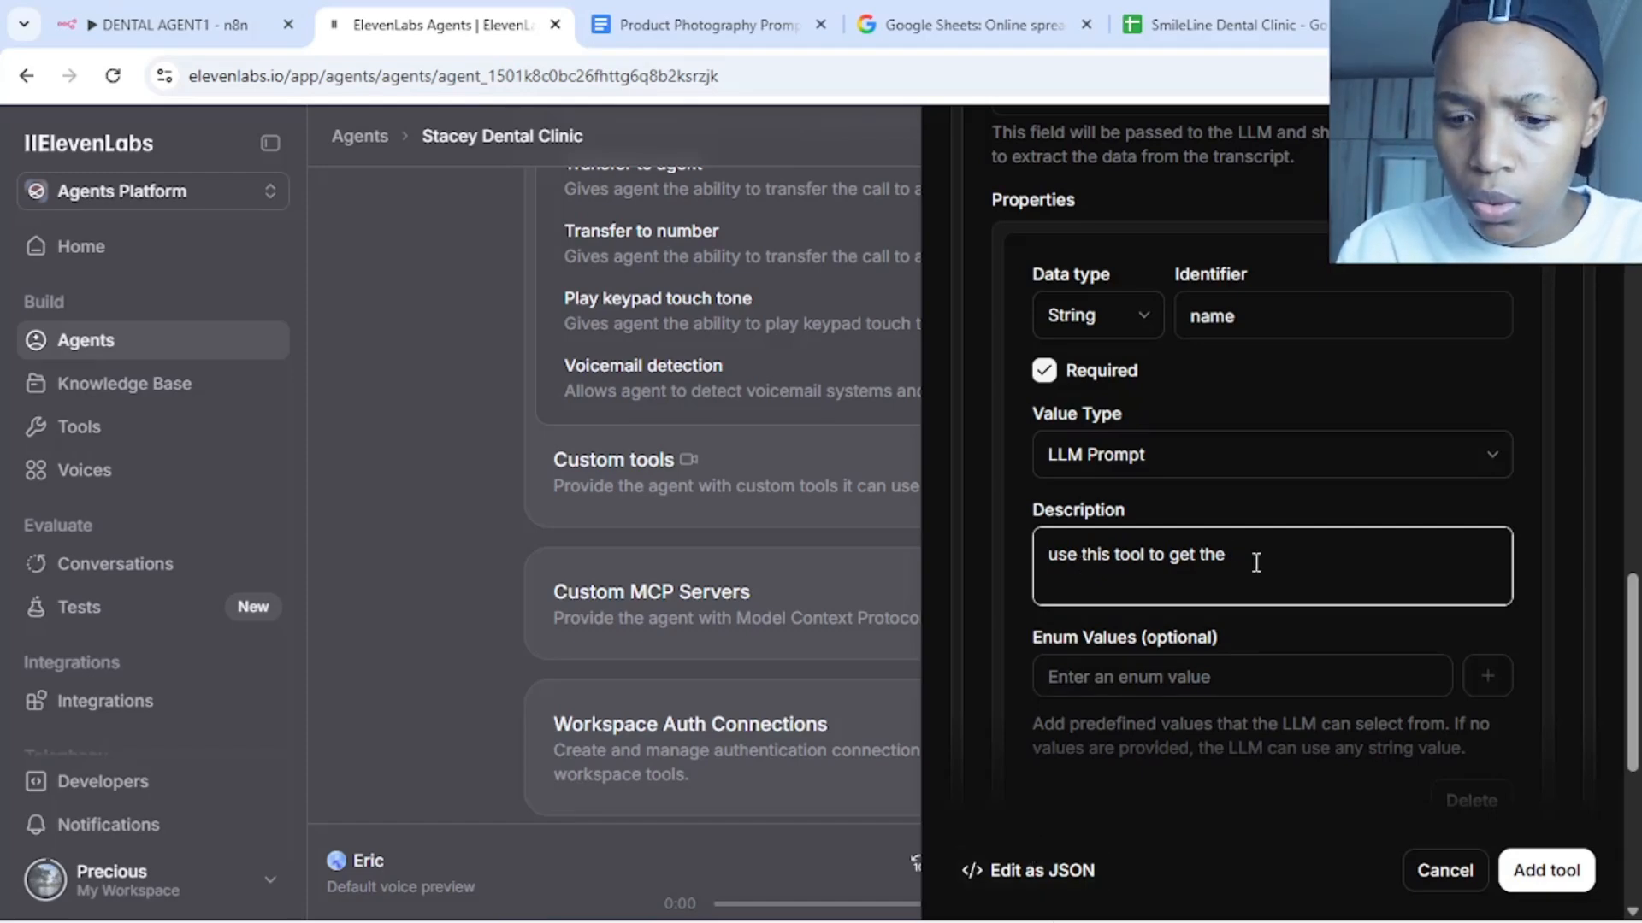
type("get the ")
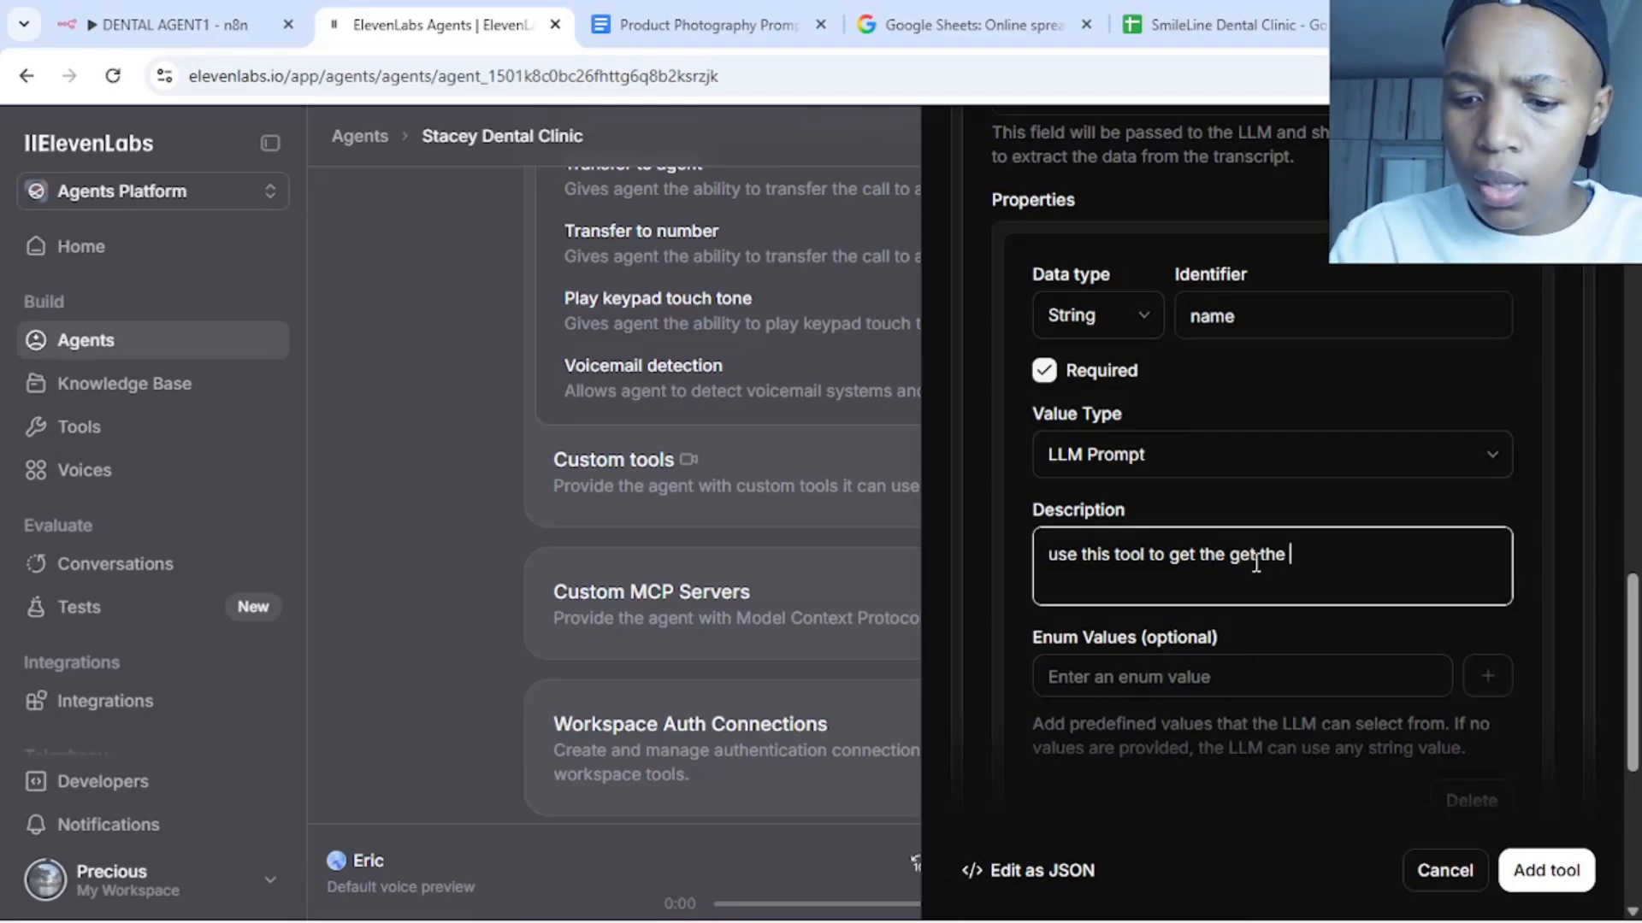
type("name of the")
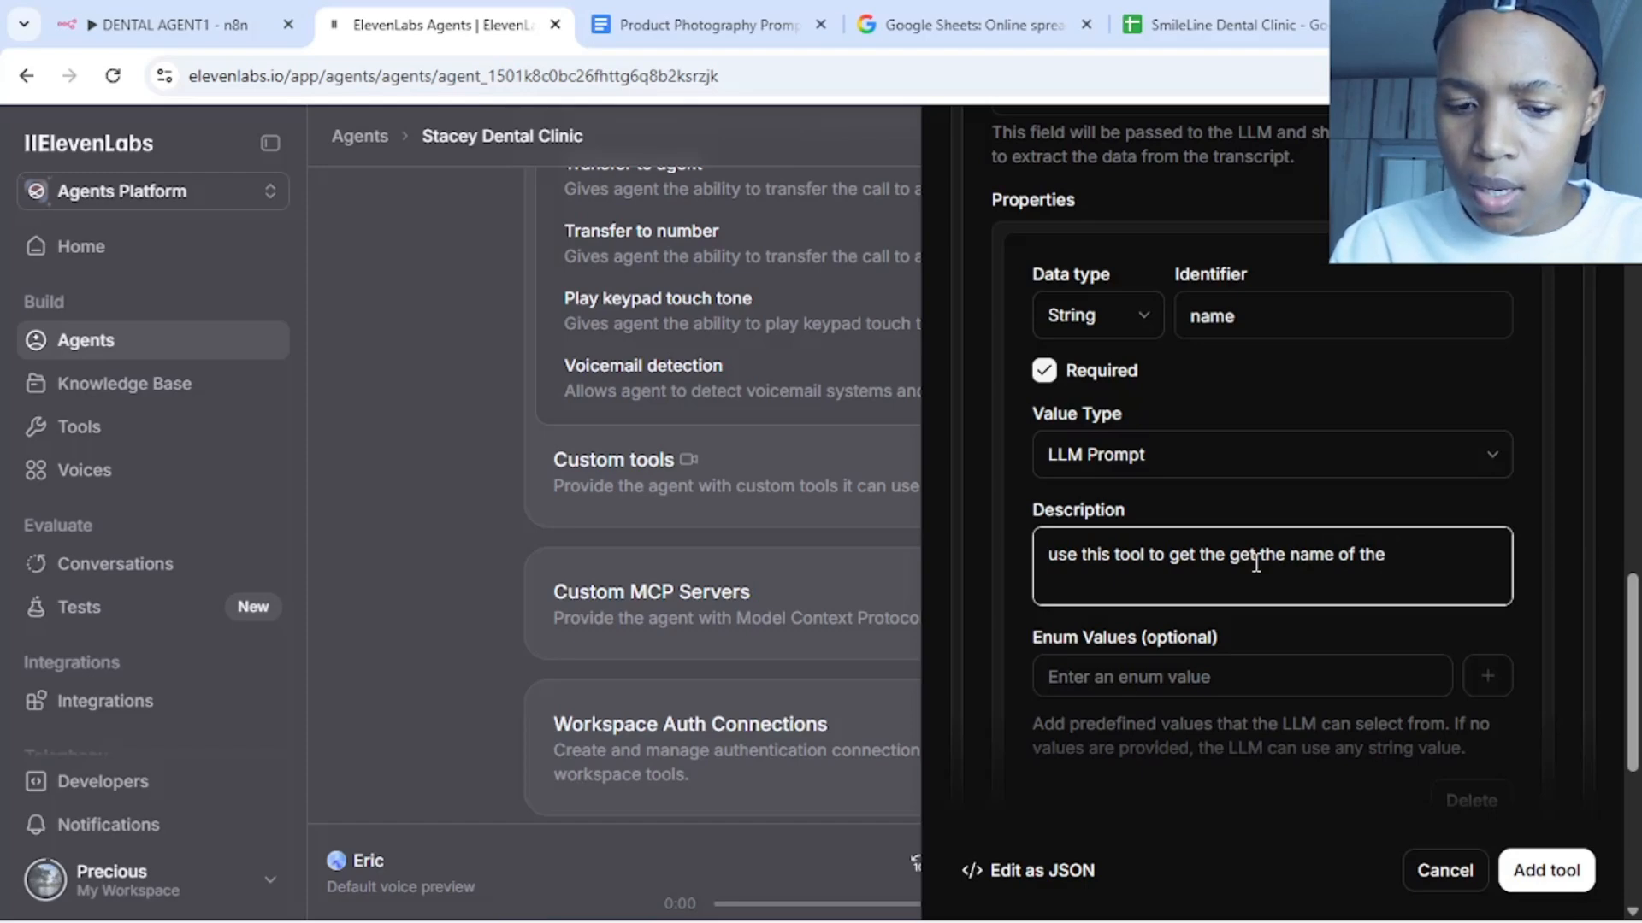
type(" C")
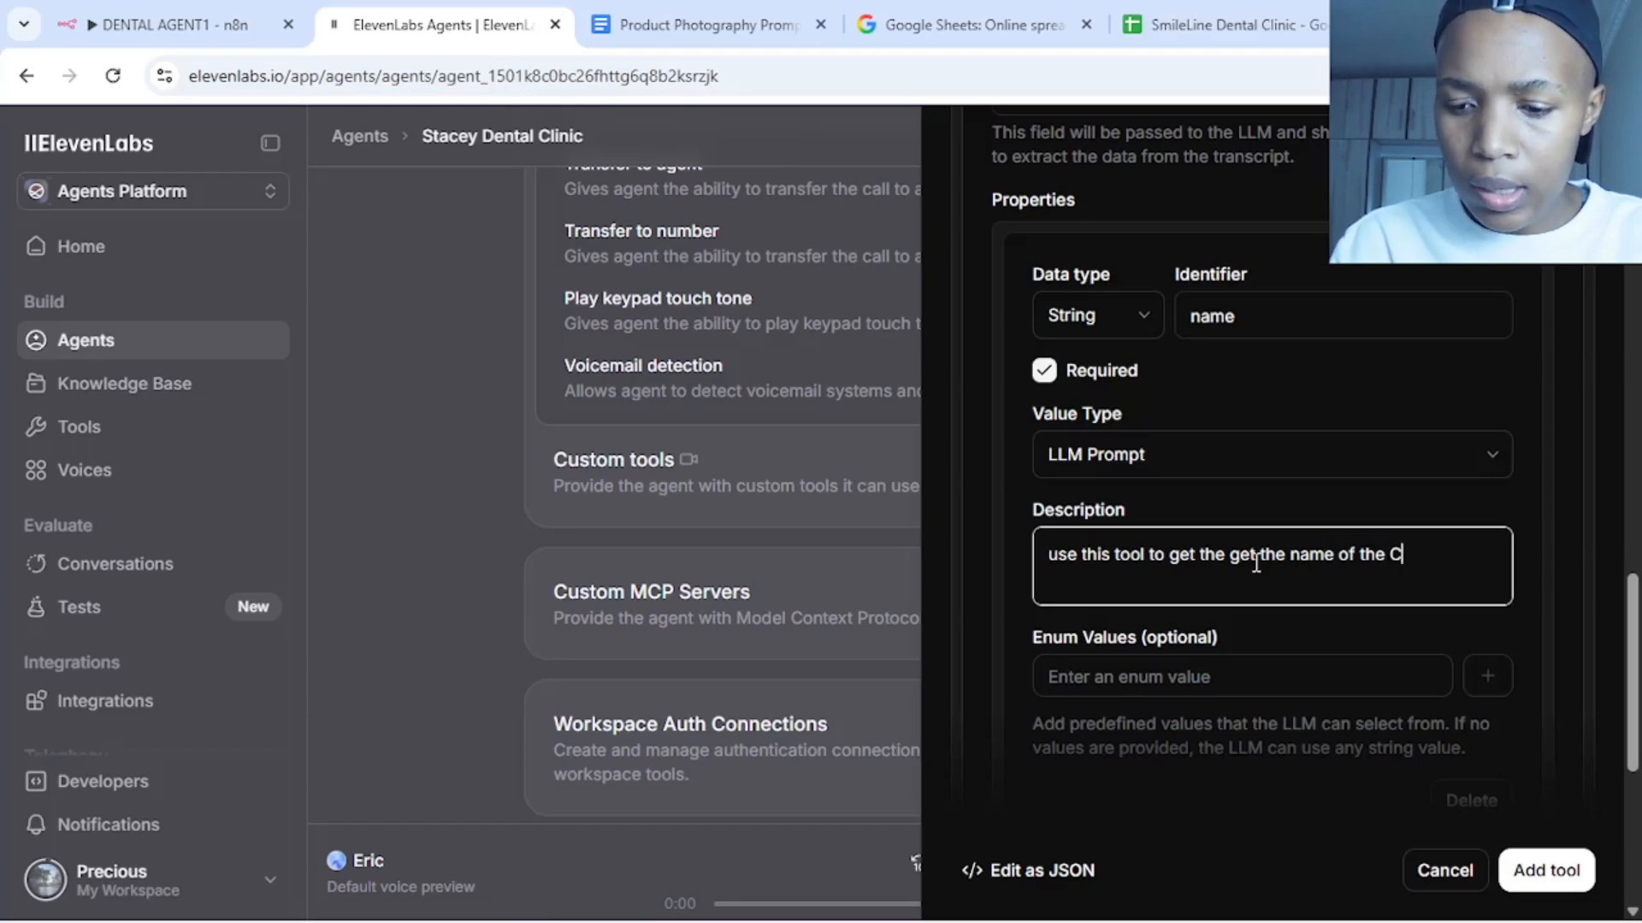
type("lient")
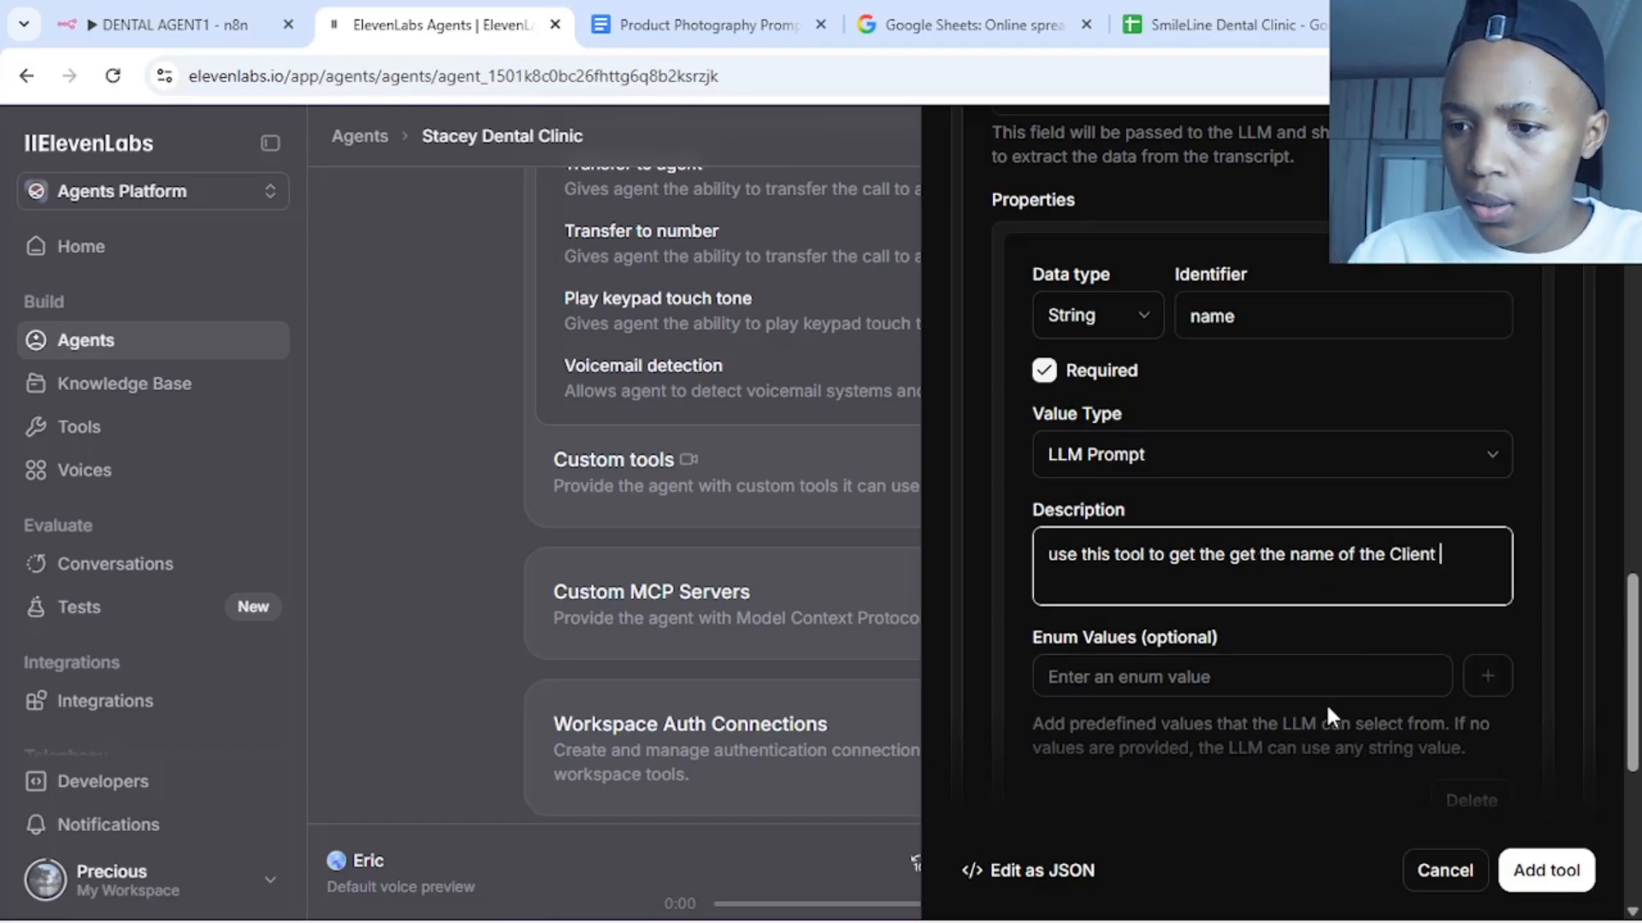
Add a second body parameter property with the identifier Contact_number and place the cursor in its description
left_click_drag(1632, 646, 1631, 718)
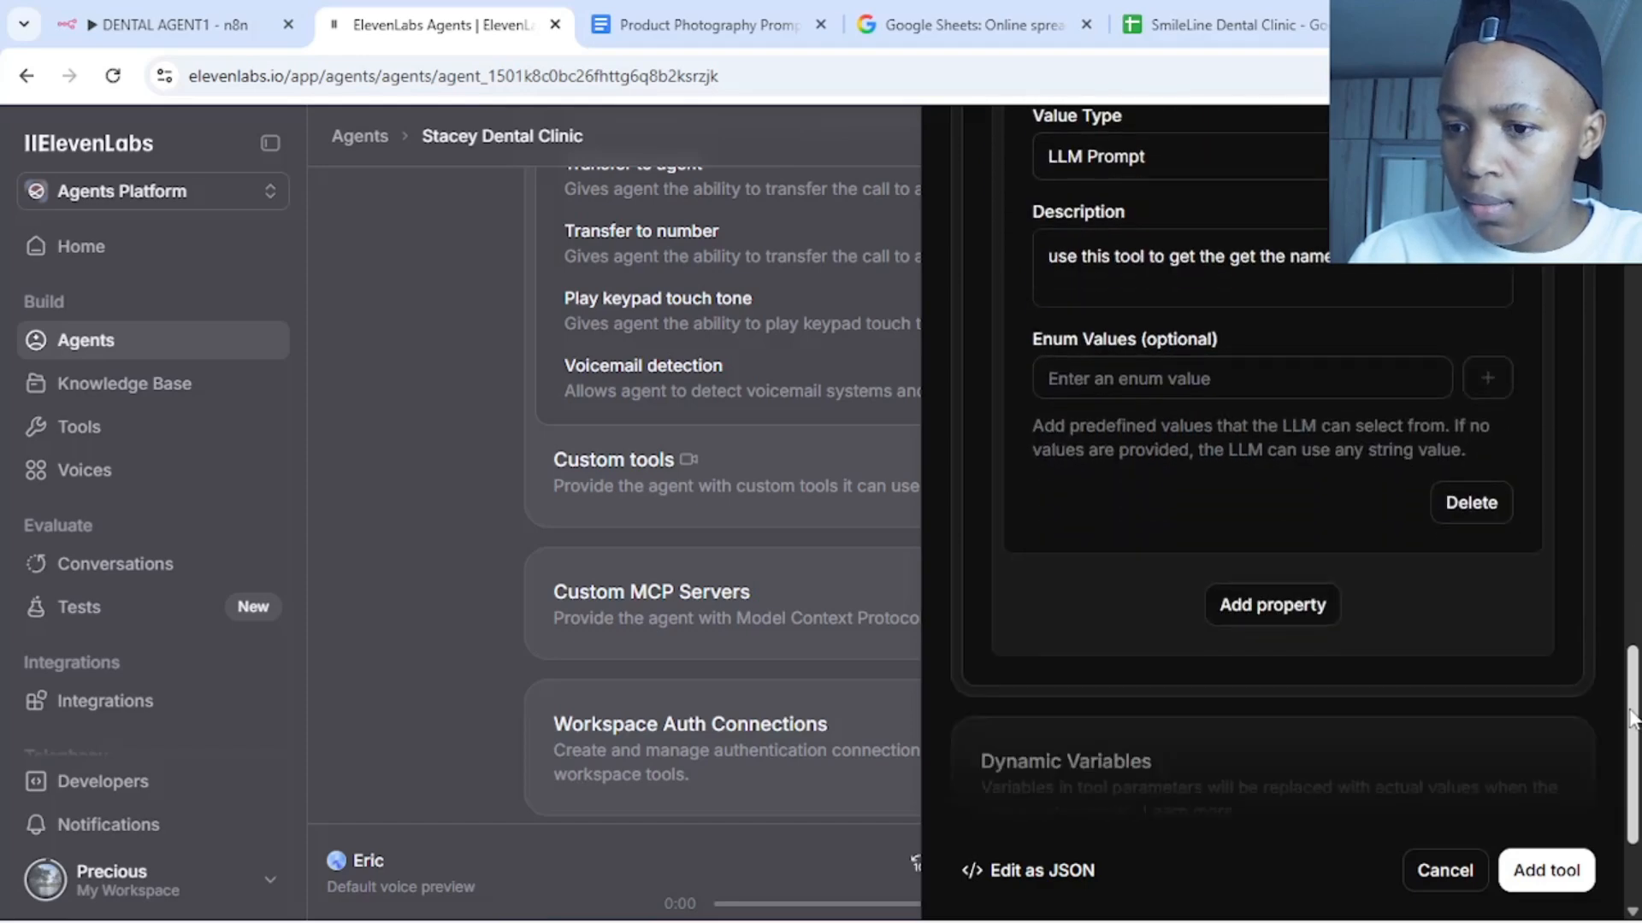
left_click(1301, 617)
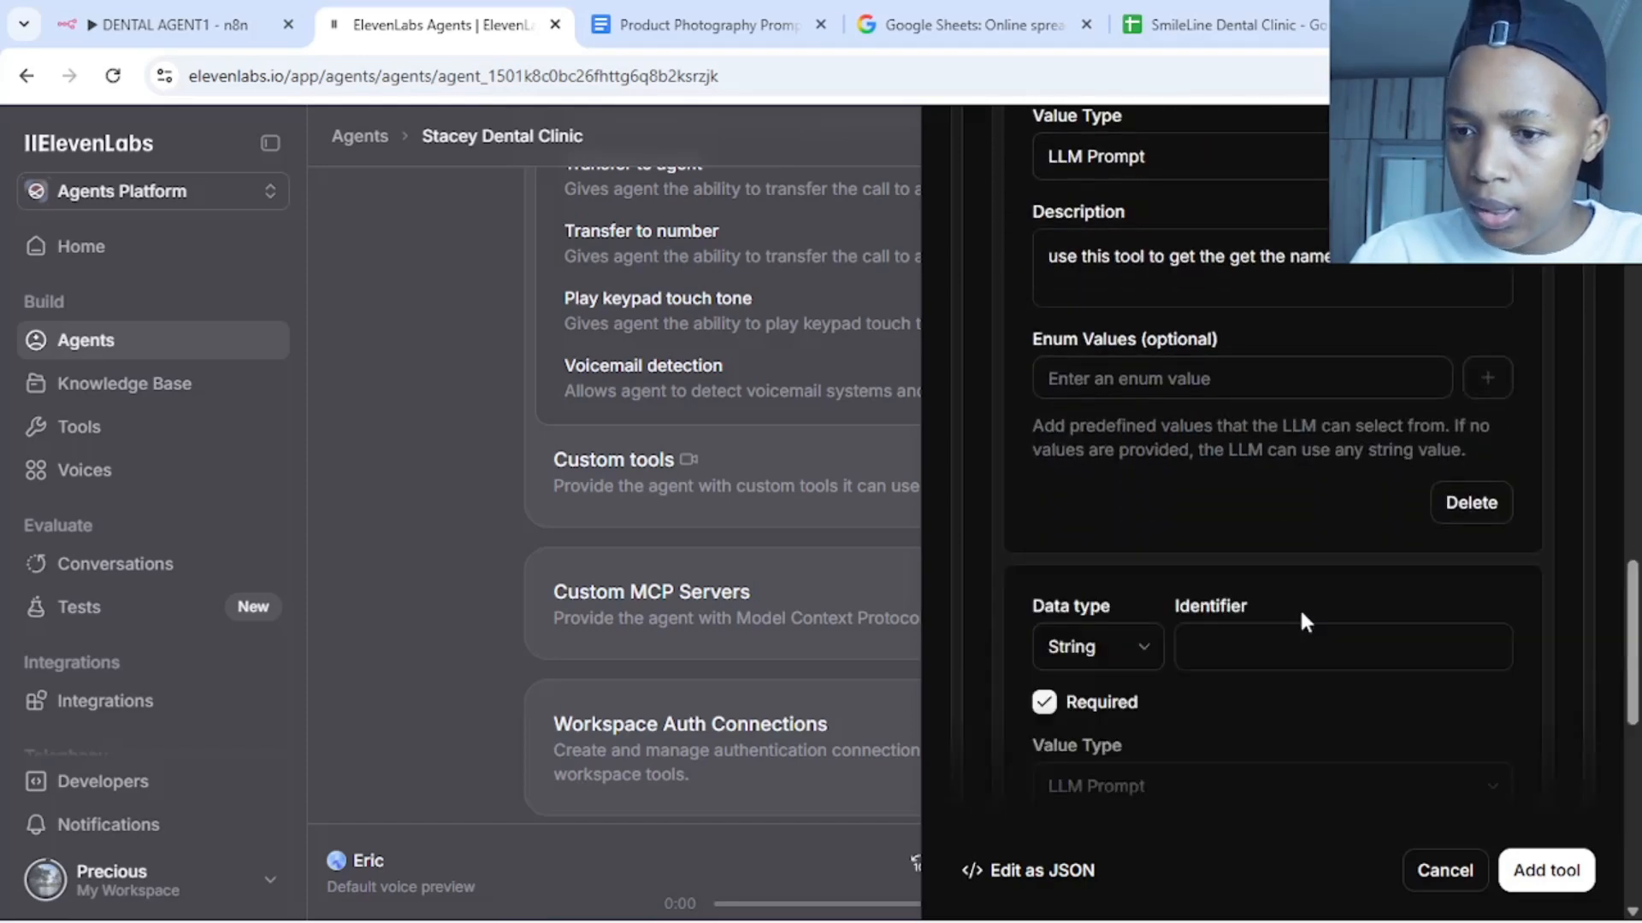
left_click(1295, 635)
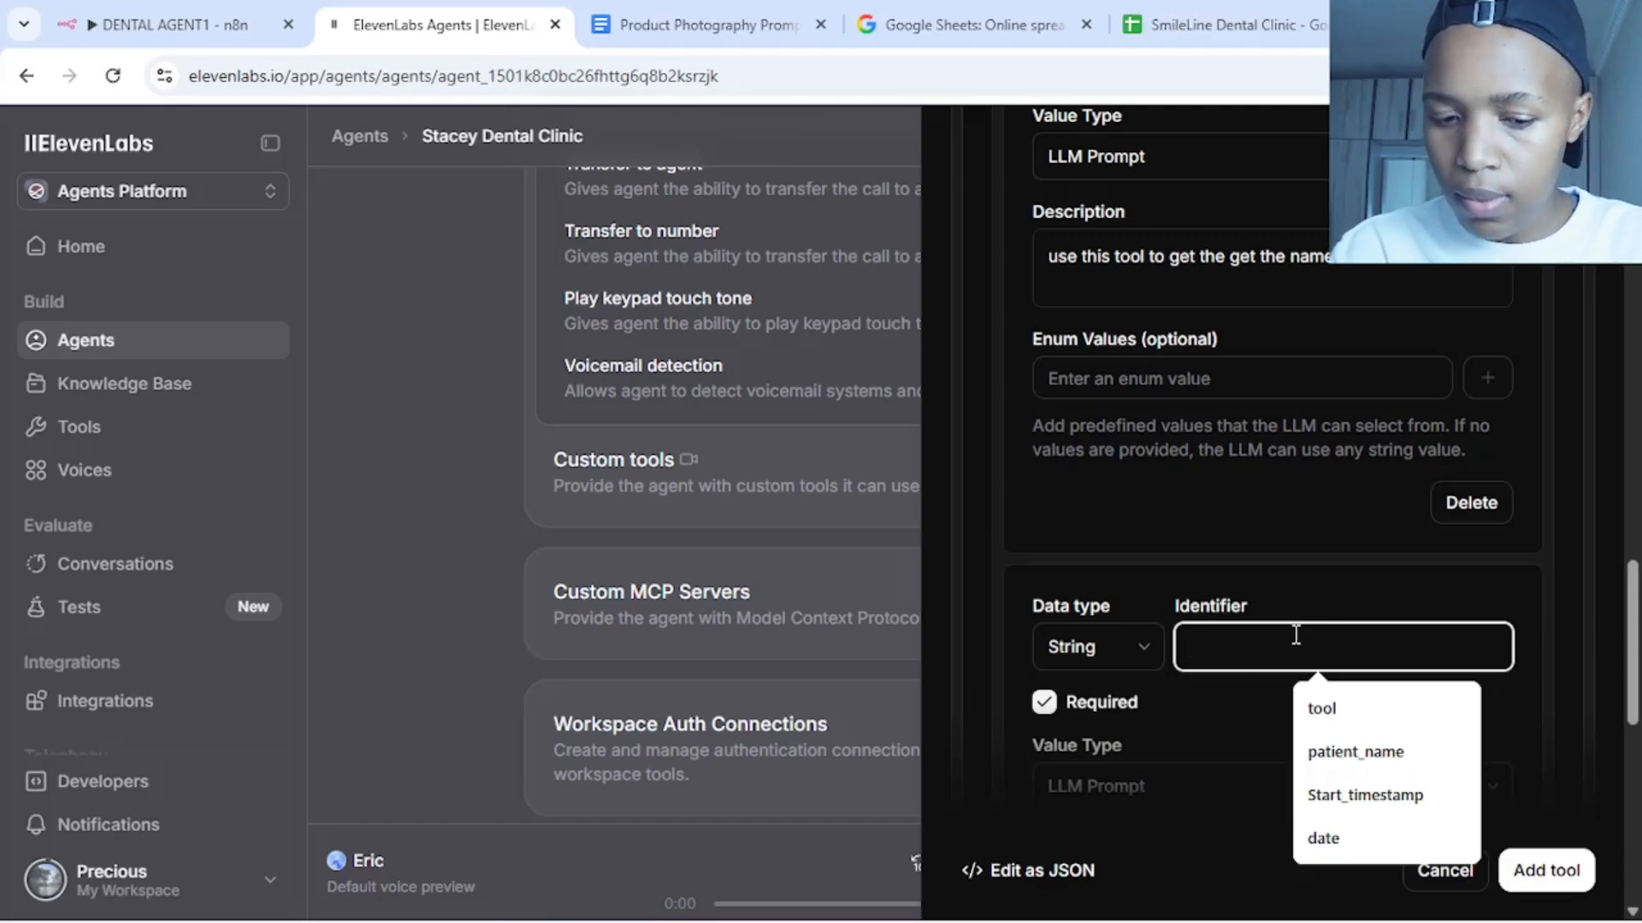
type("conta")
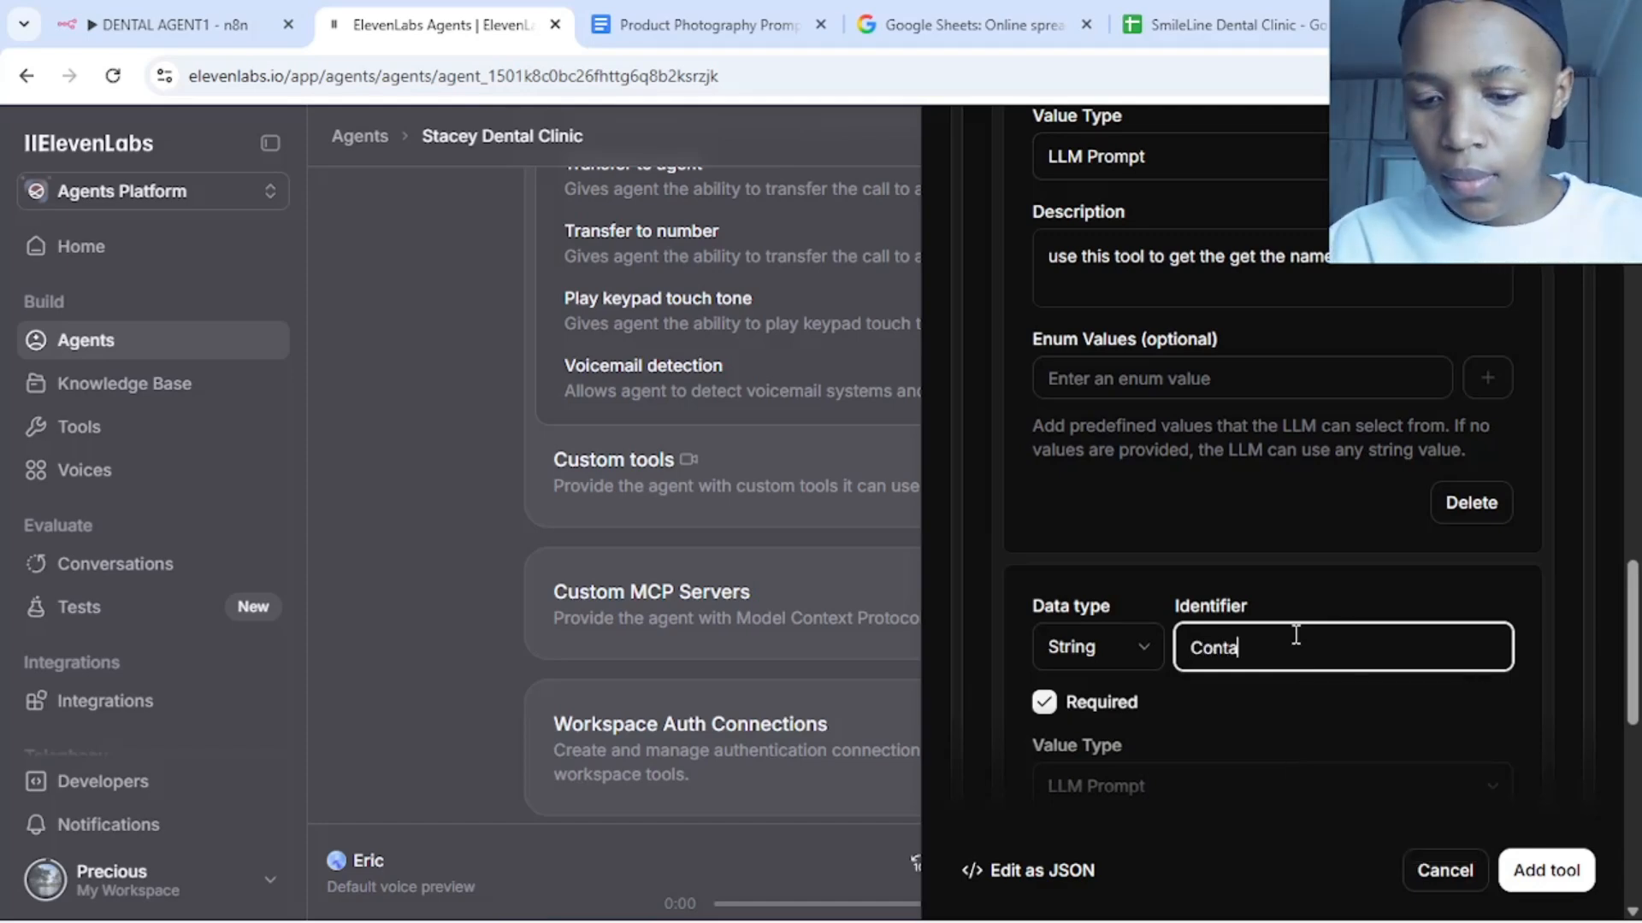
type("ct")
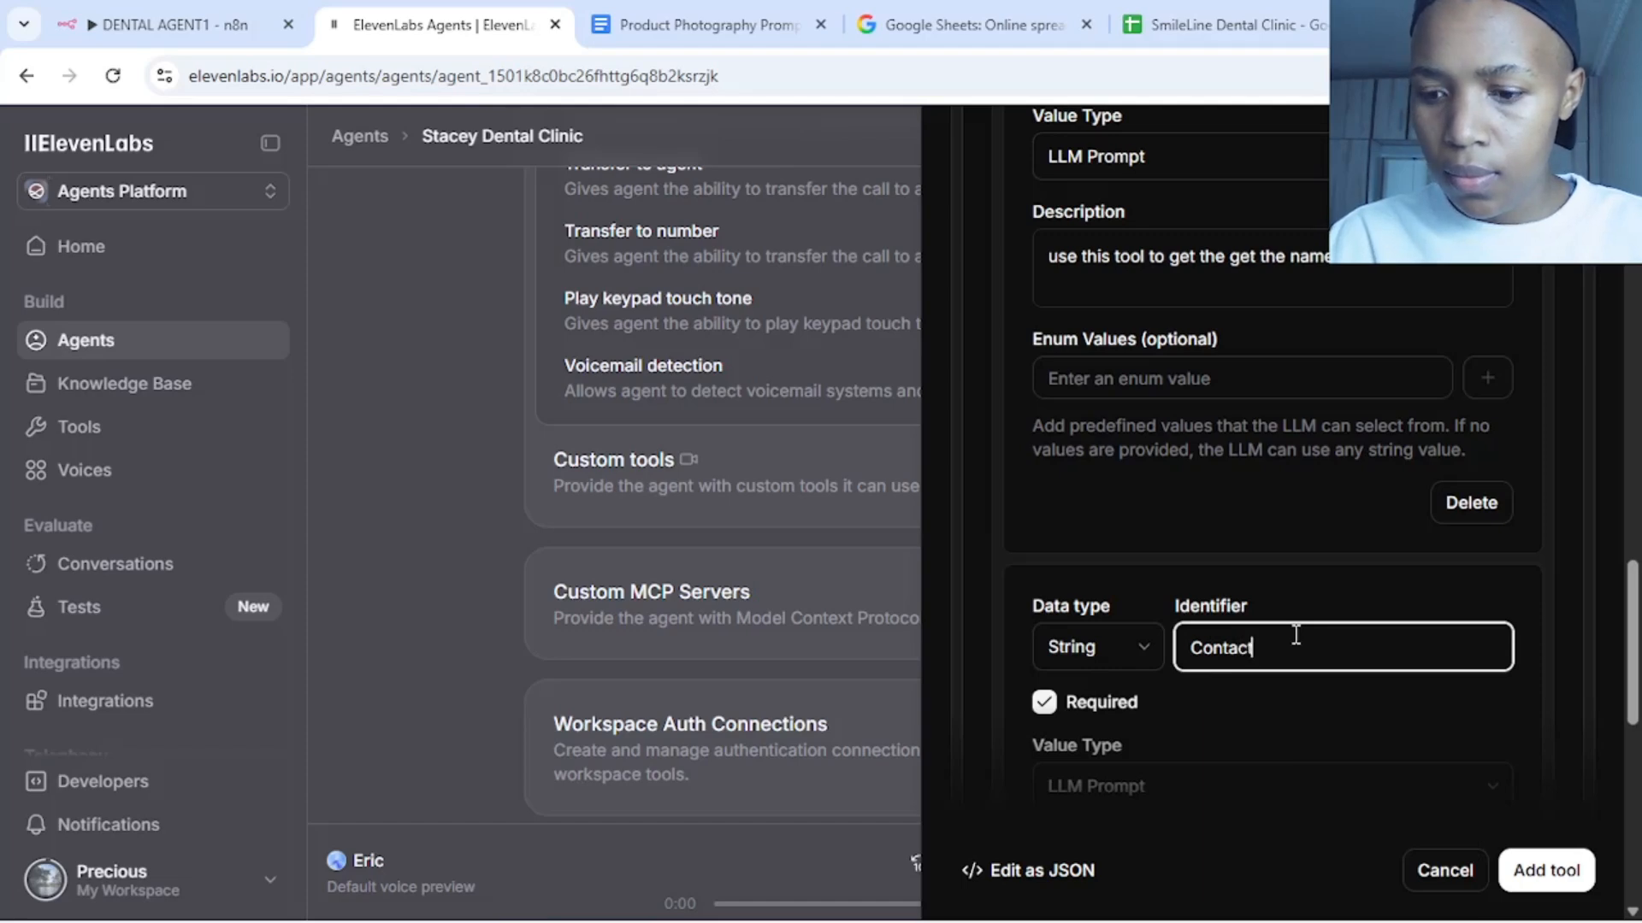
type("_number")
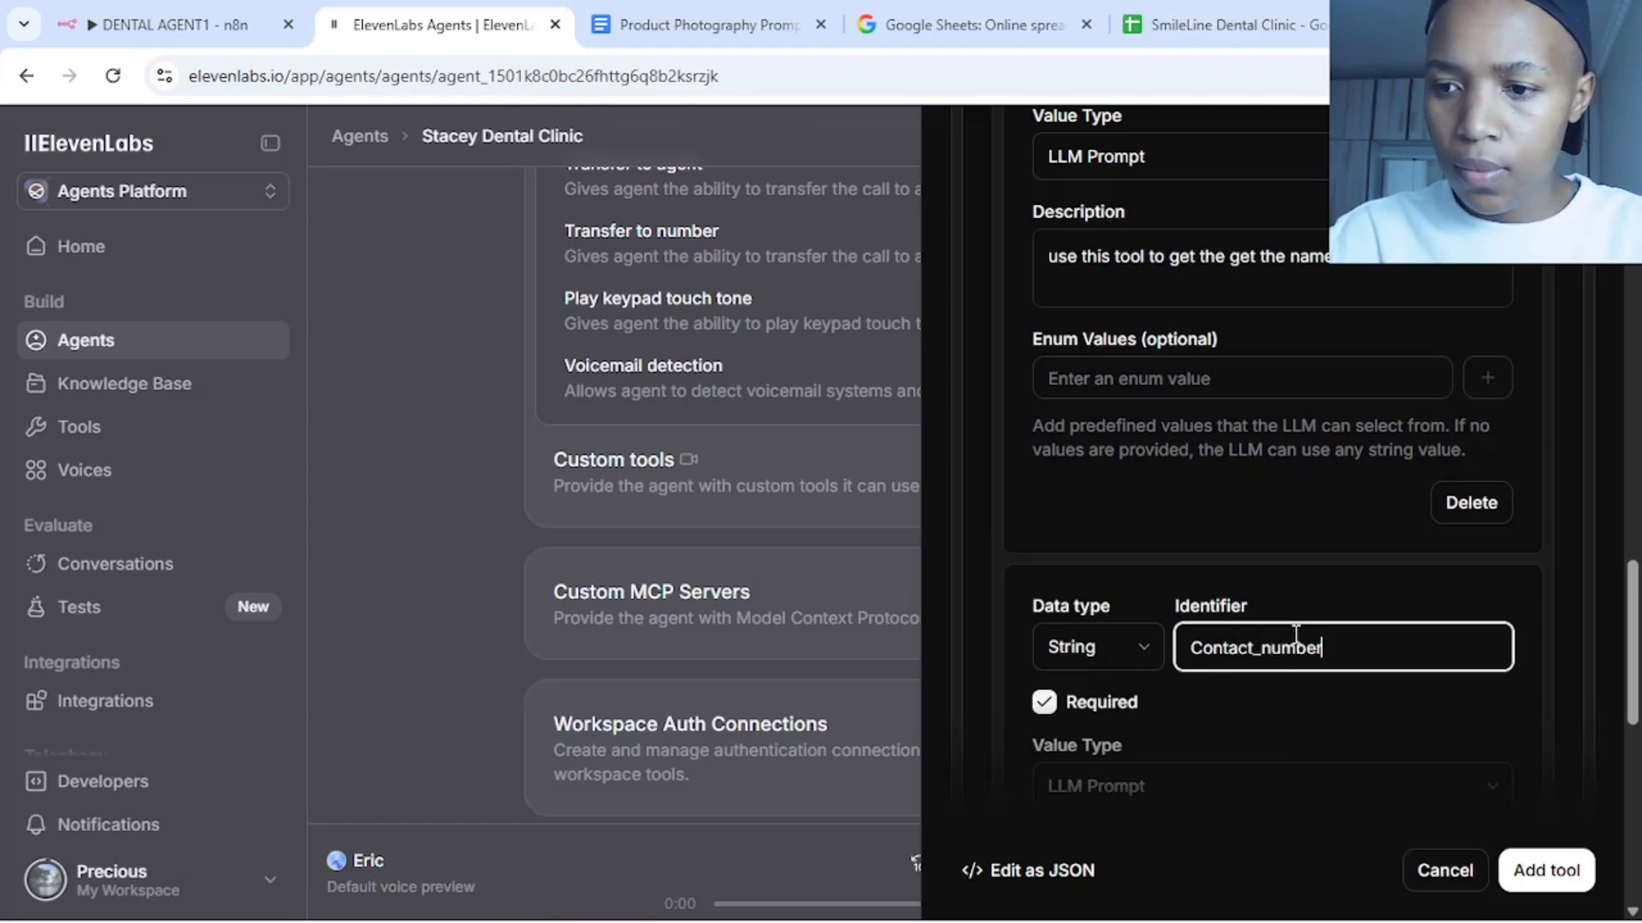
left_click(1633, 633)
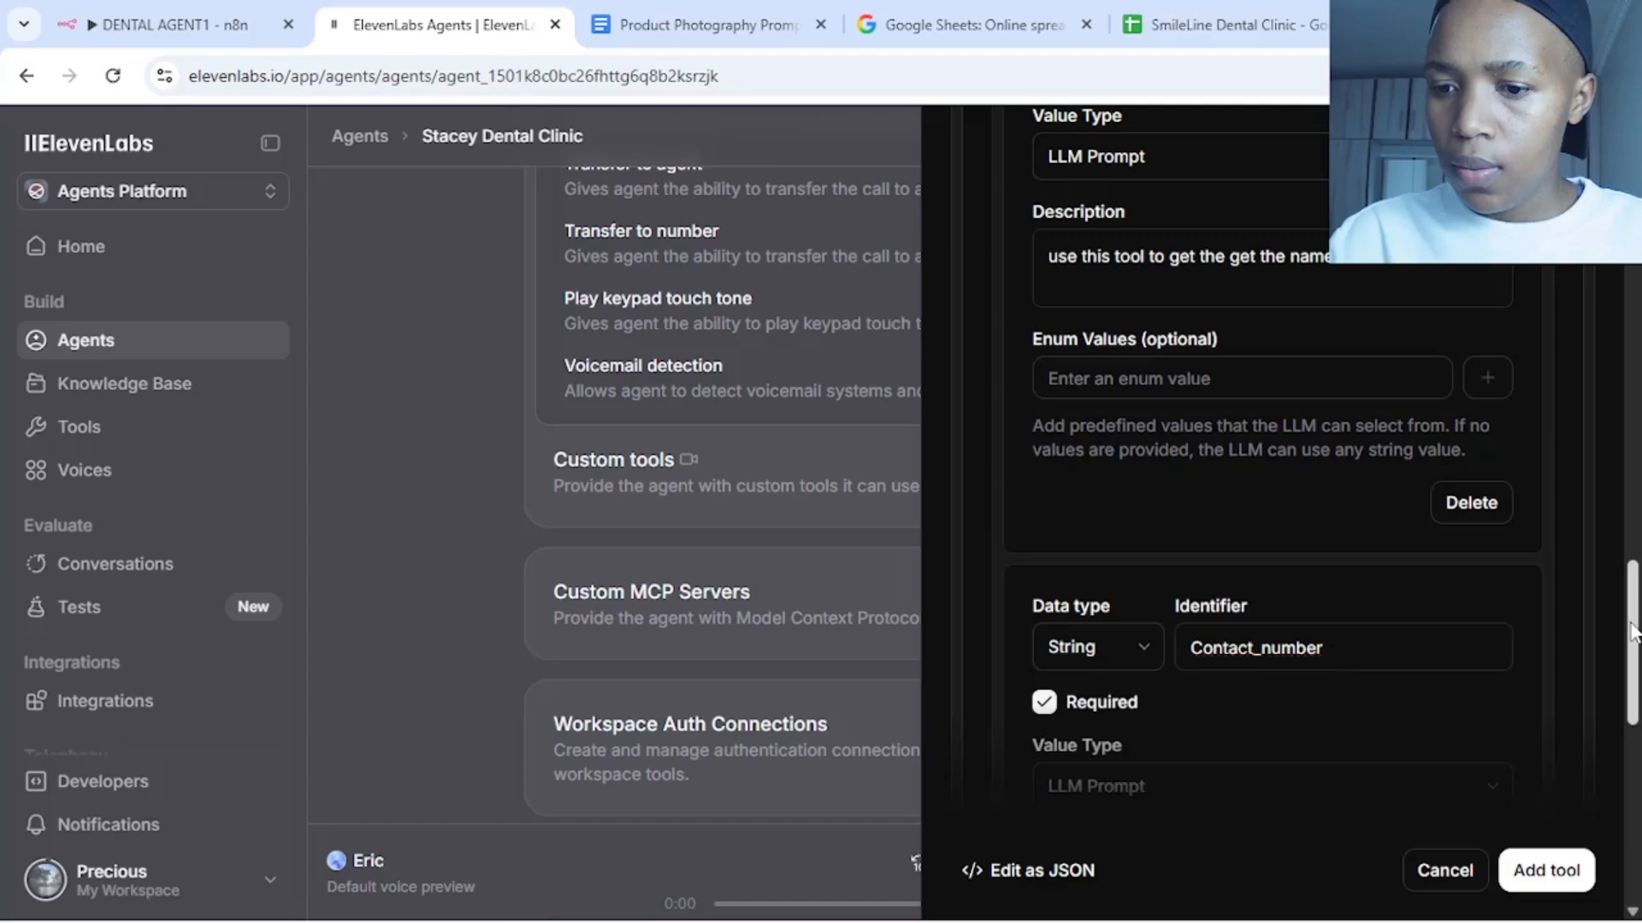
left_click_drag(1633, 632, 1633, 691)
left_click(1346, 604)
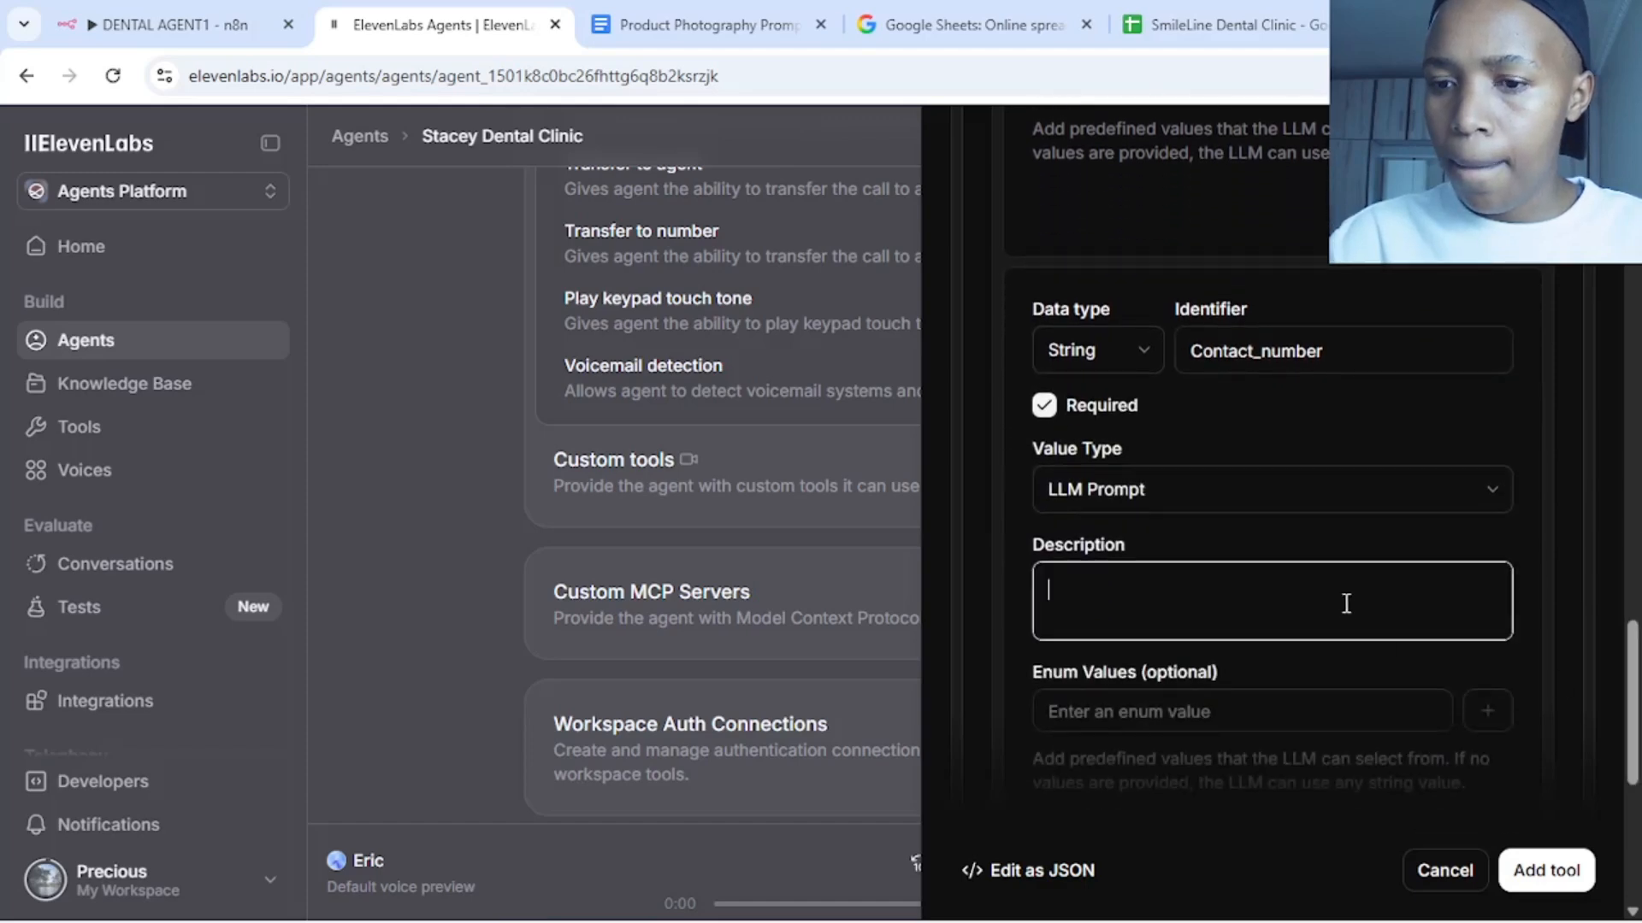
type("use this")
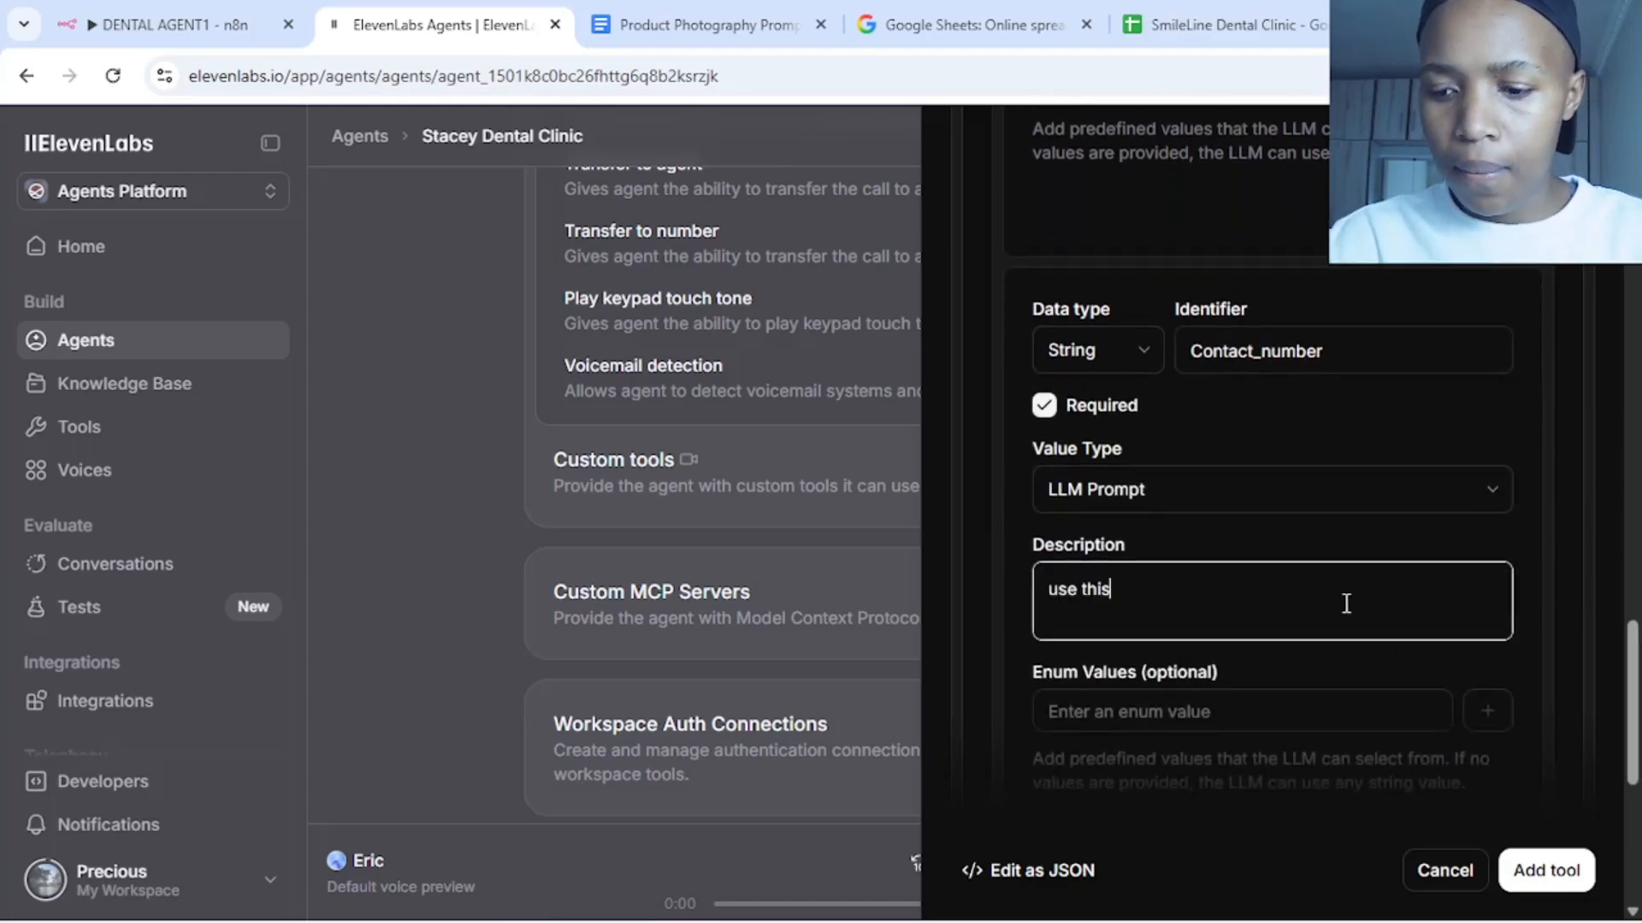
key("BackSpace")
key("BackSpace")
key("BackSpace")
key("BackSpace")
key("BackSpace")
key("BackSpace")
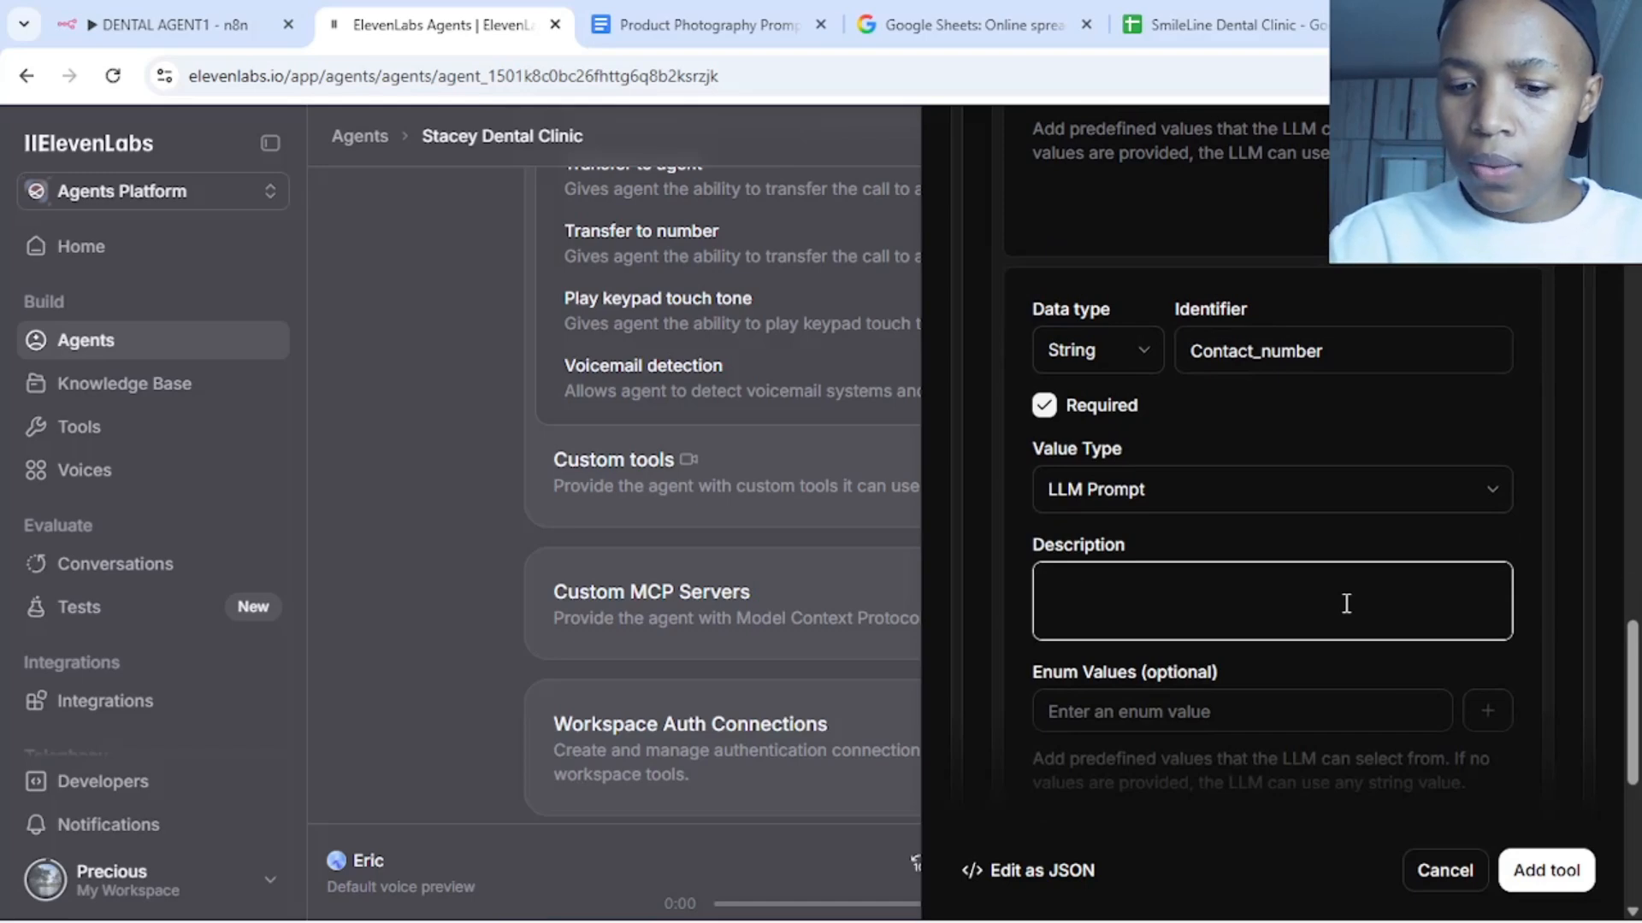
Describe the Contact_number property as "this will be used to get the client's number"
type("this will")
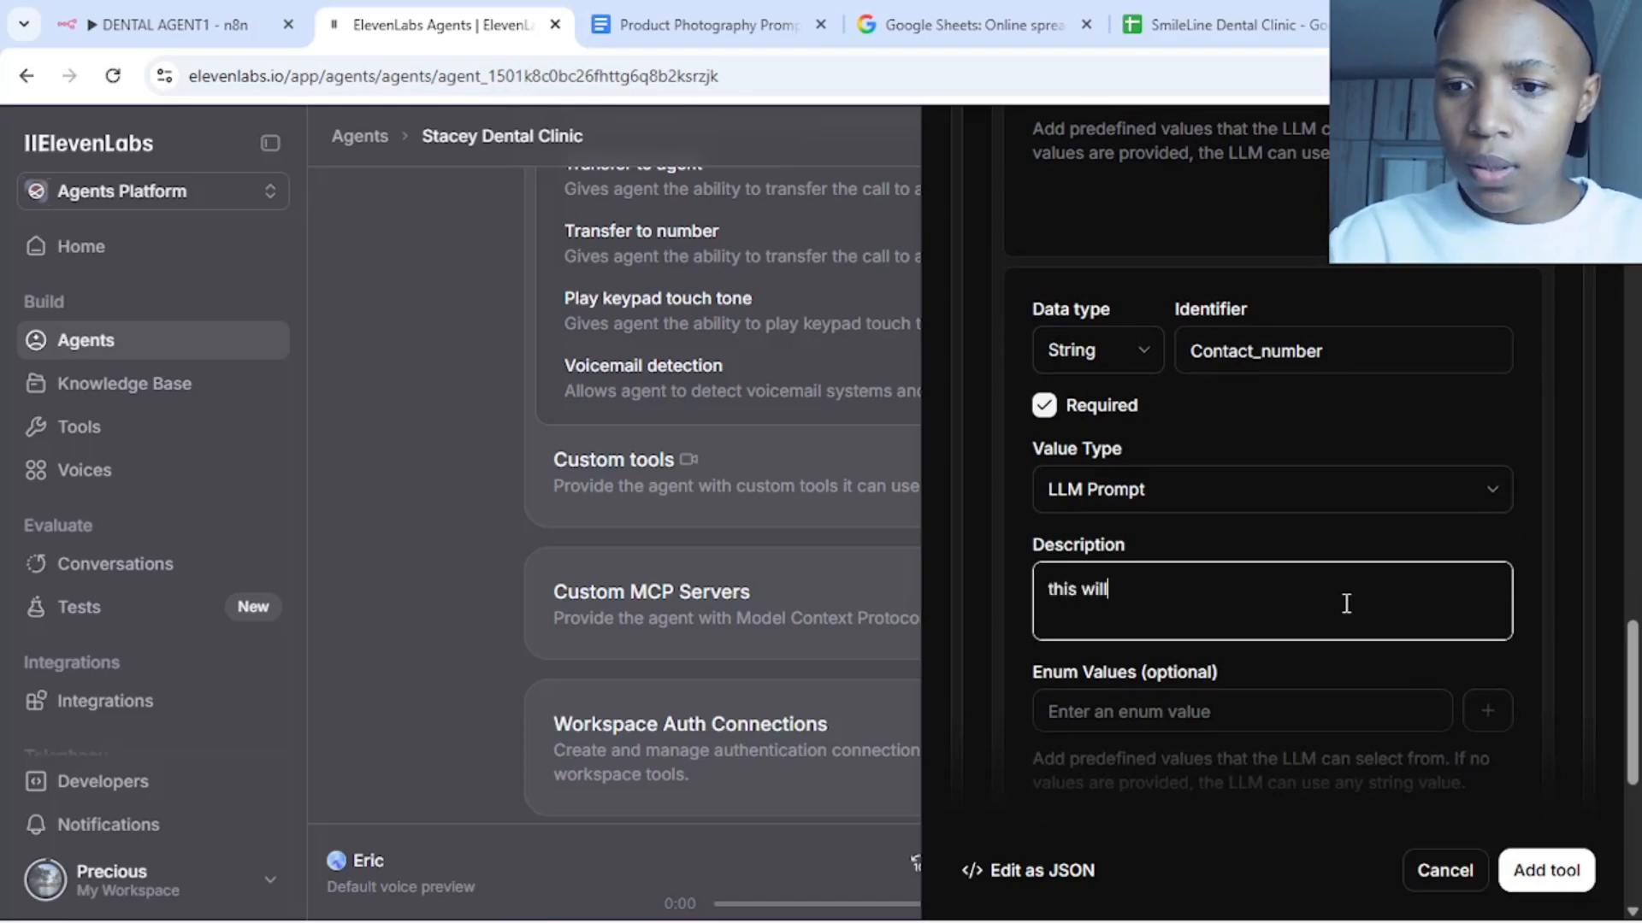
type(" be us")
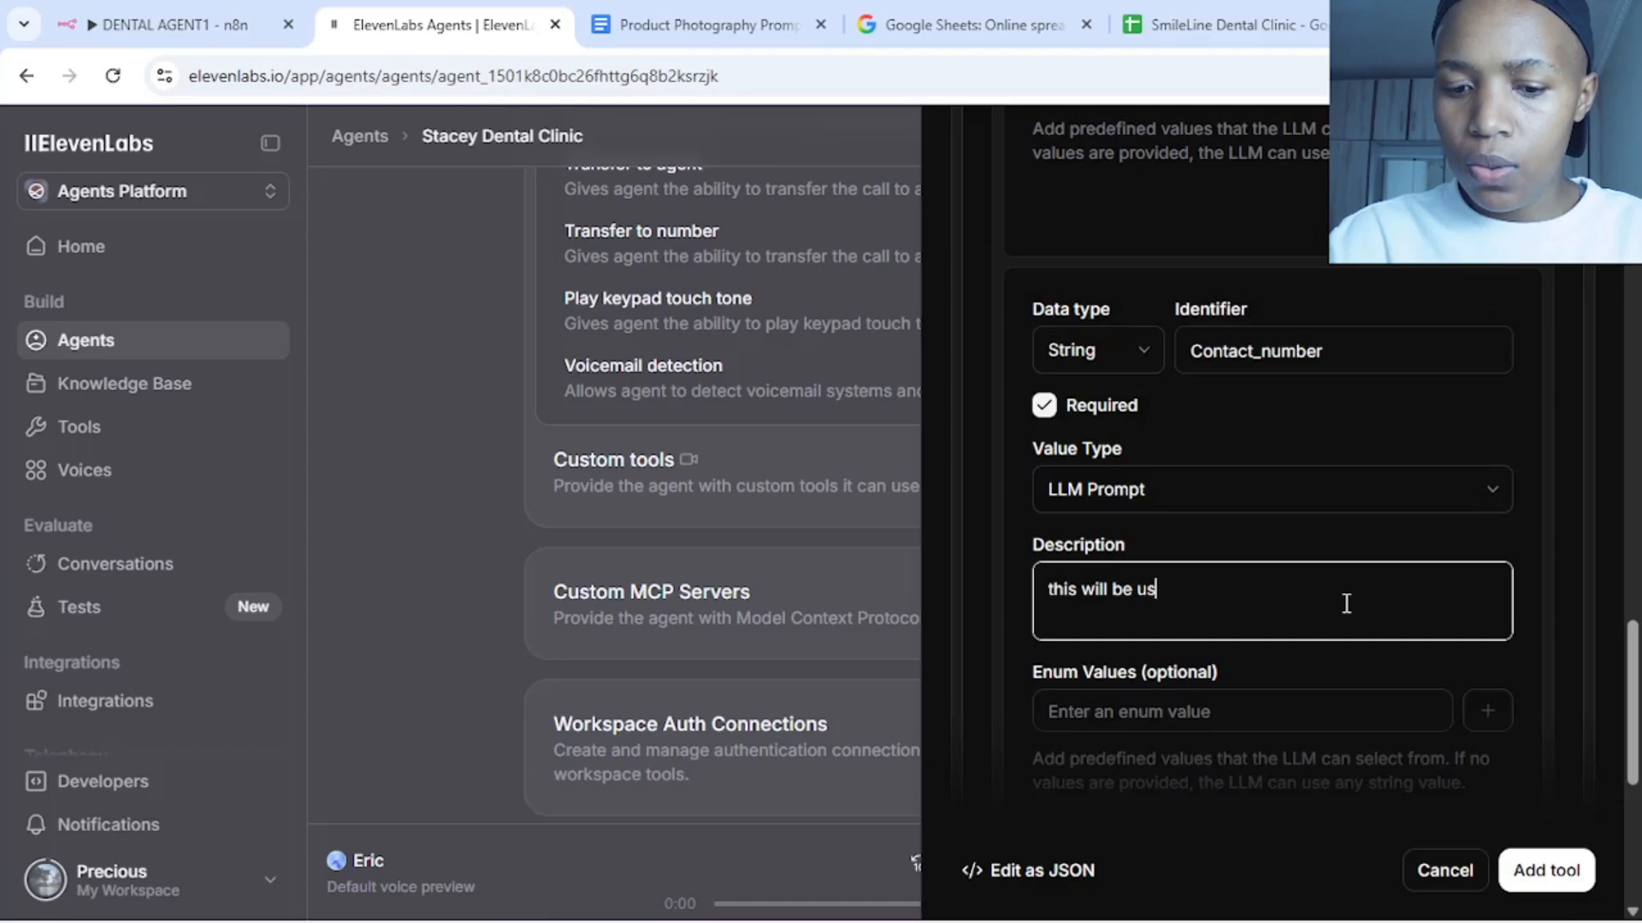
type("ed to get ")
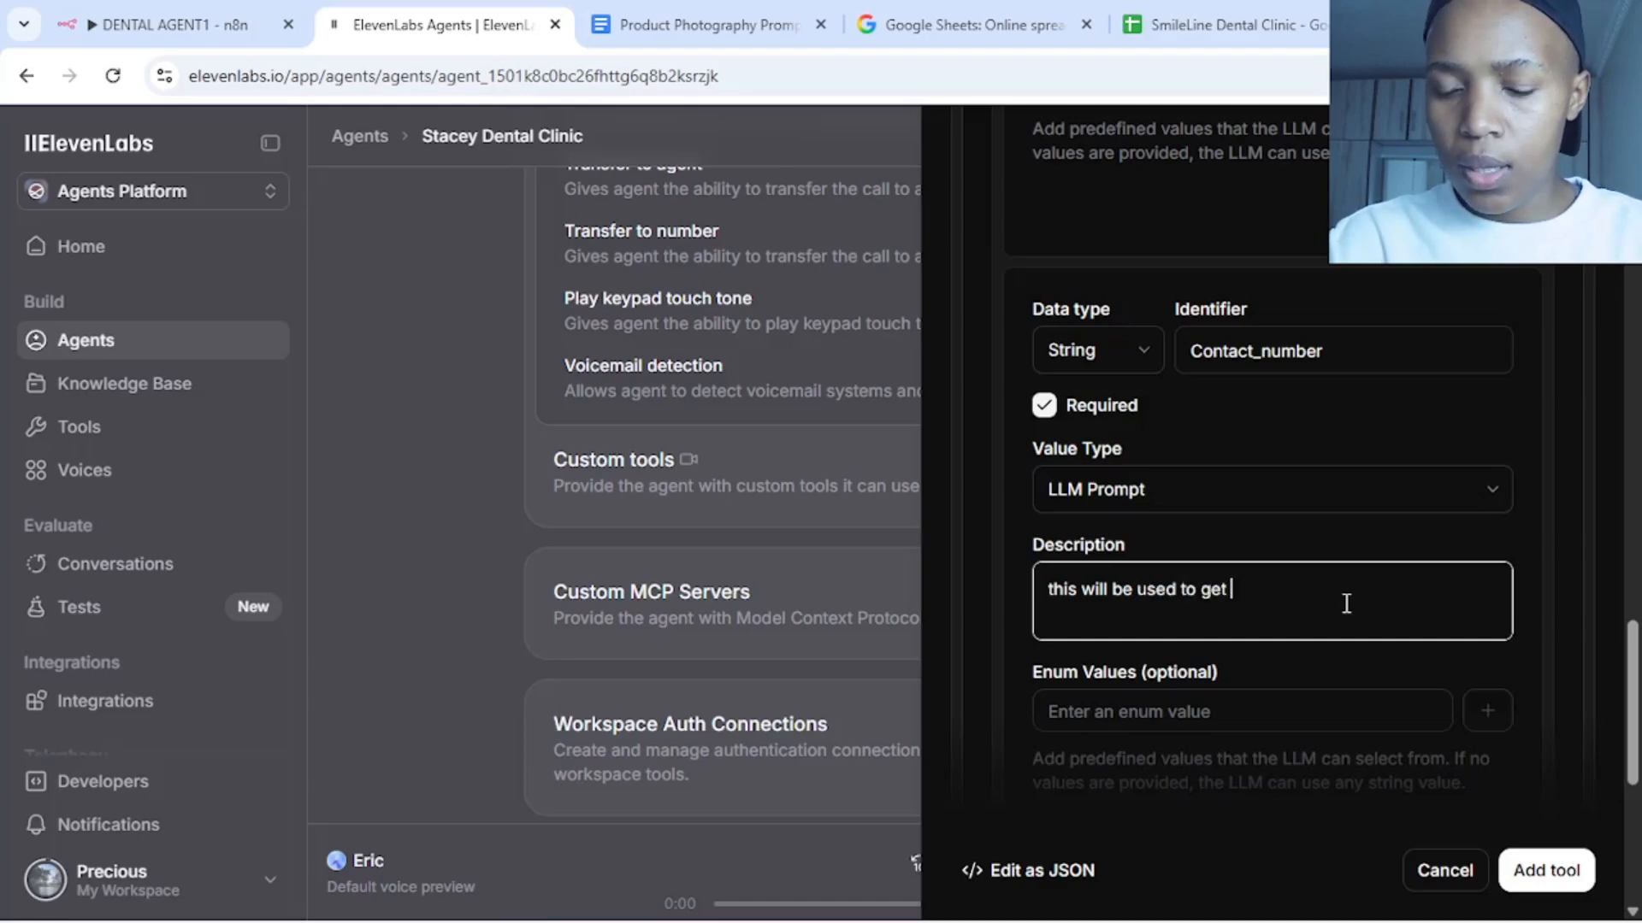
type("the ")
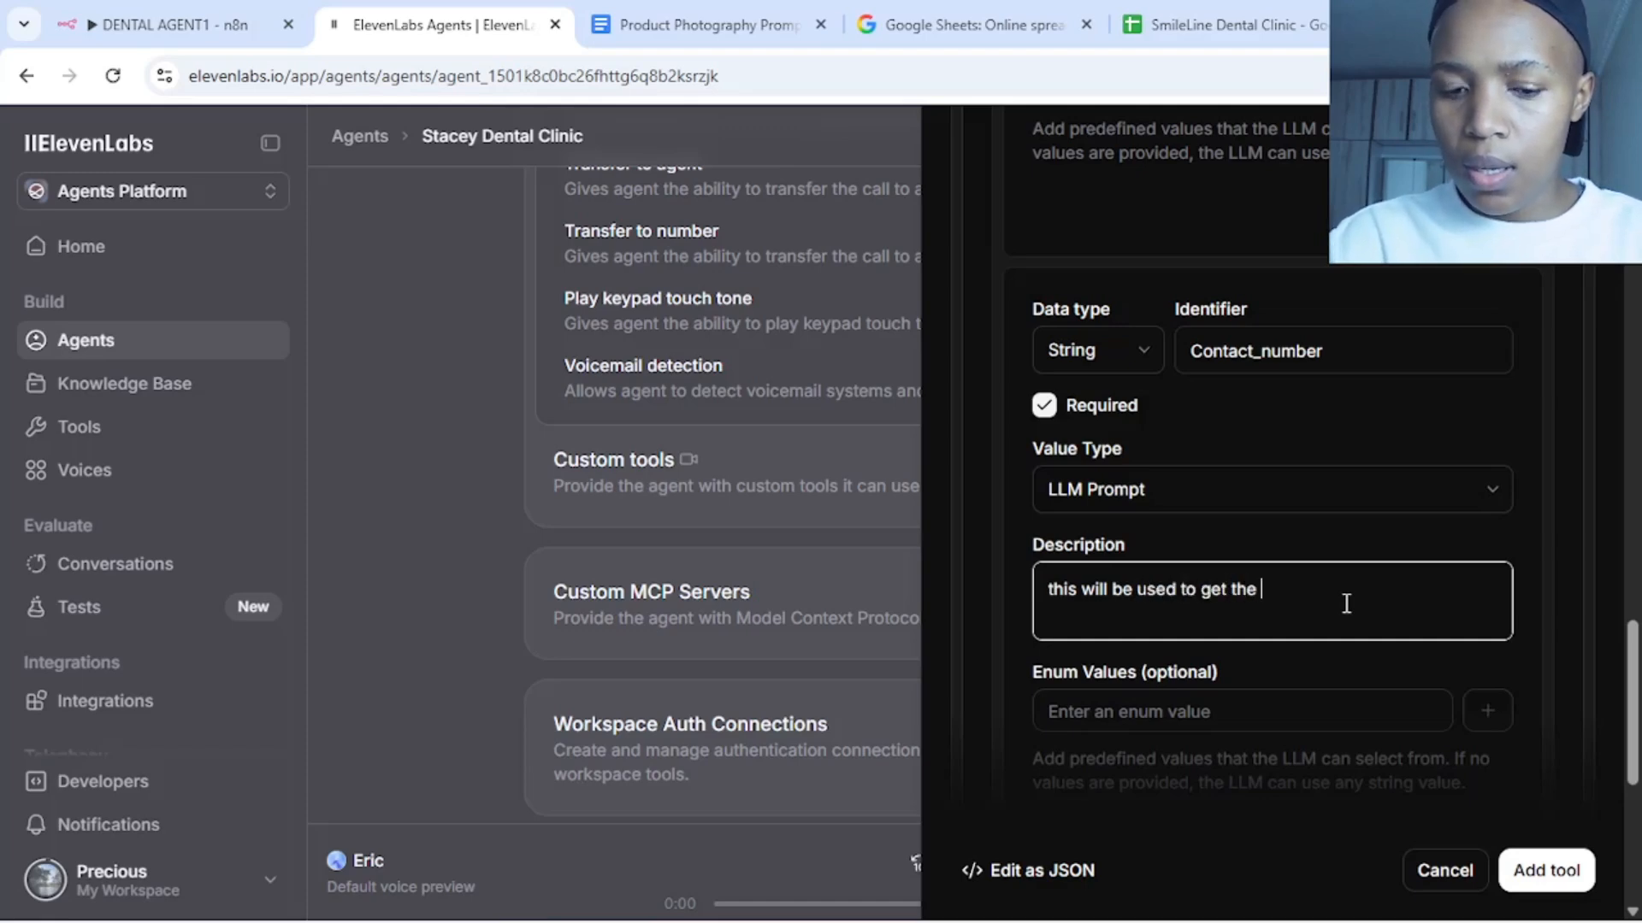
type("clients")
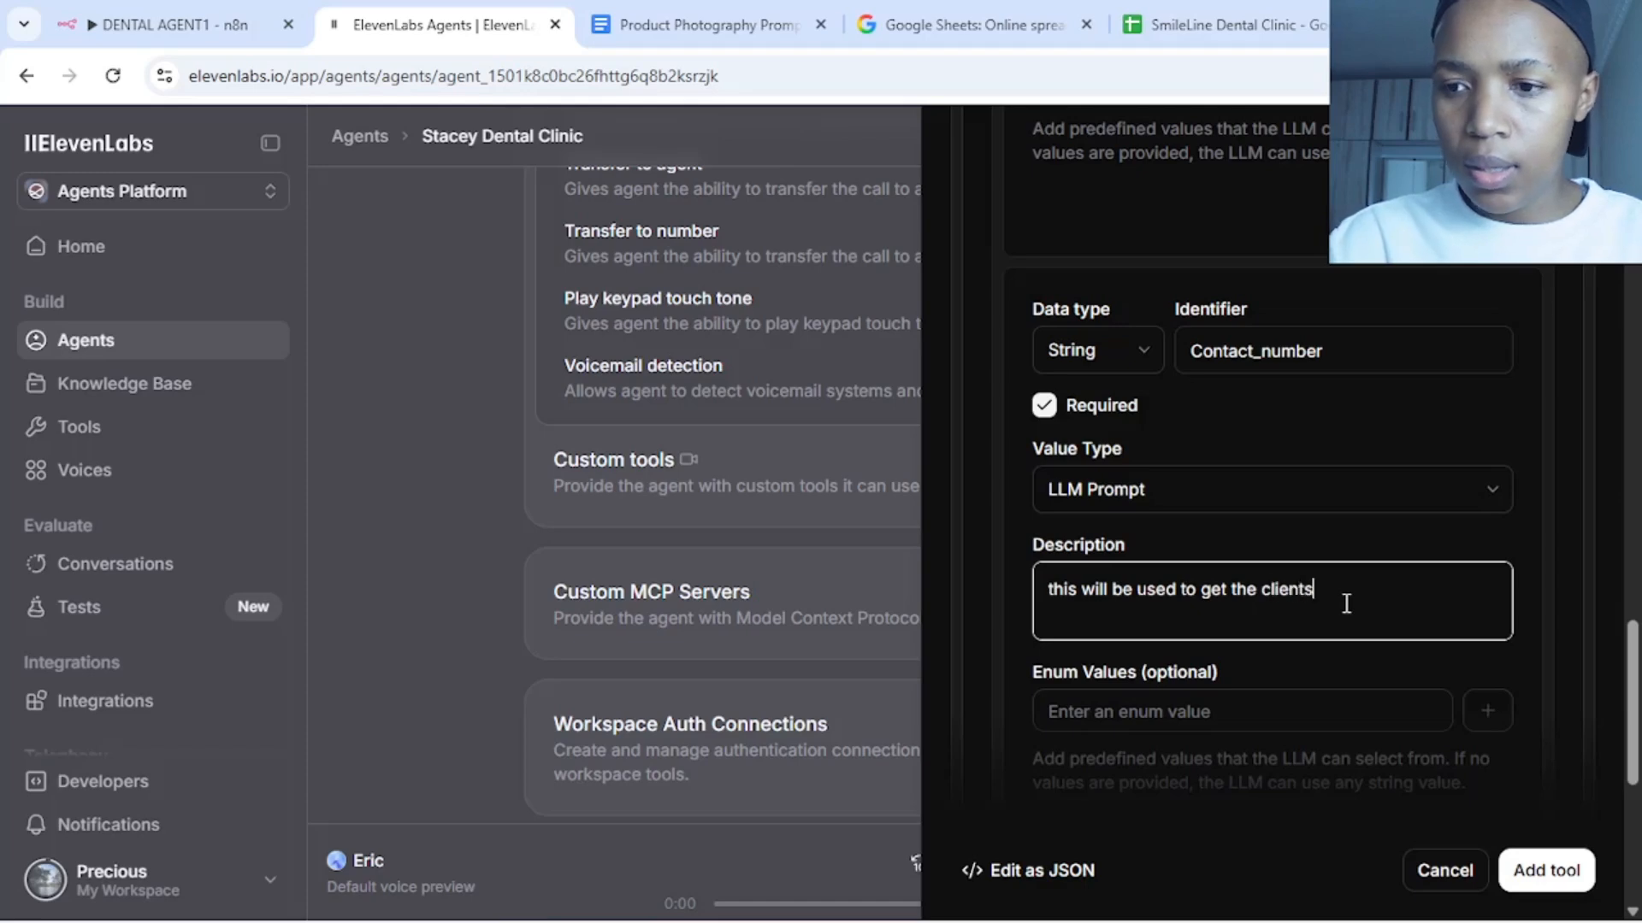
type("'s")
key("BackSpace")
key("BackSpace")
key("BackSpace")
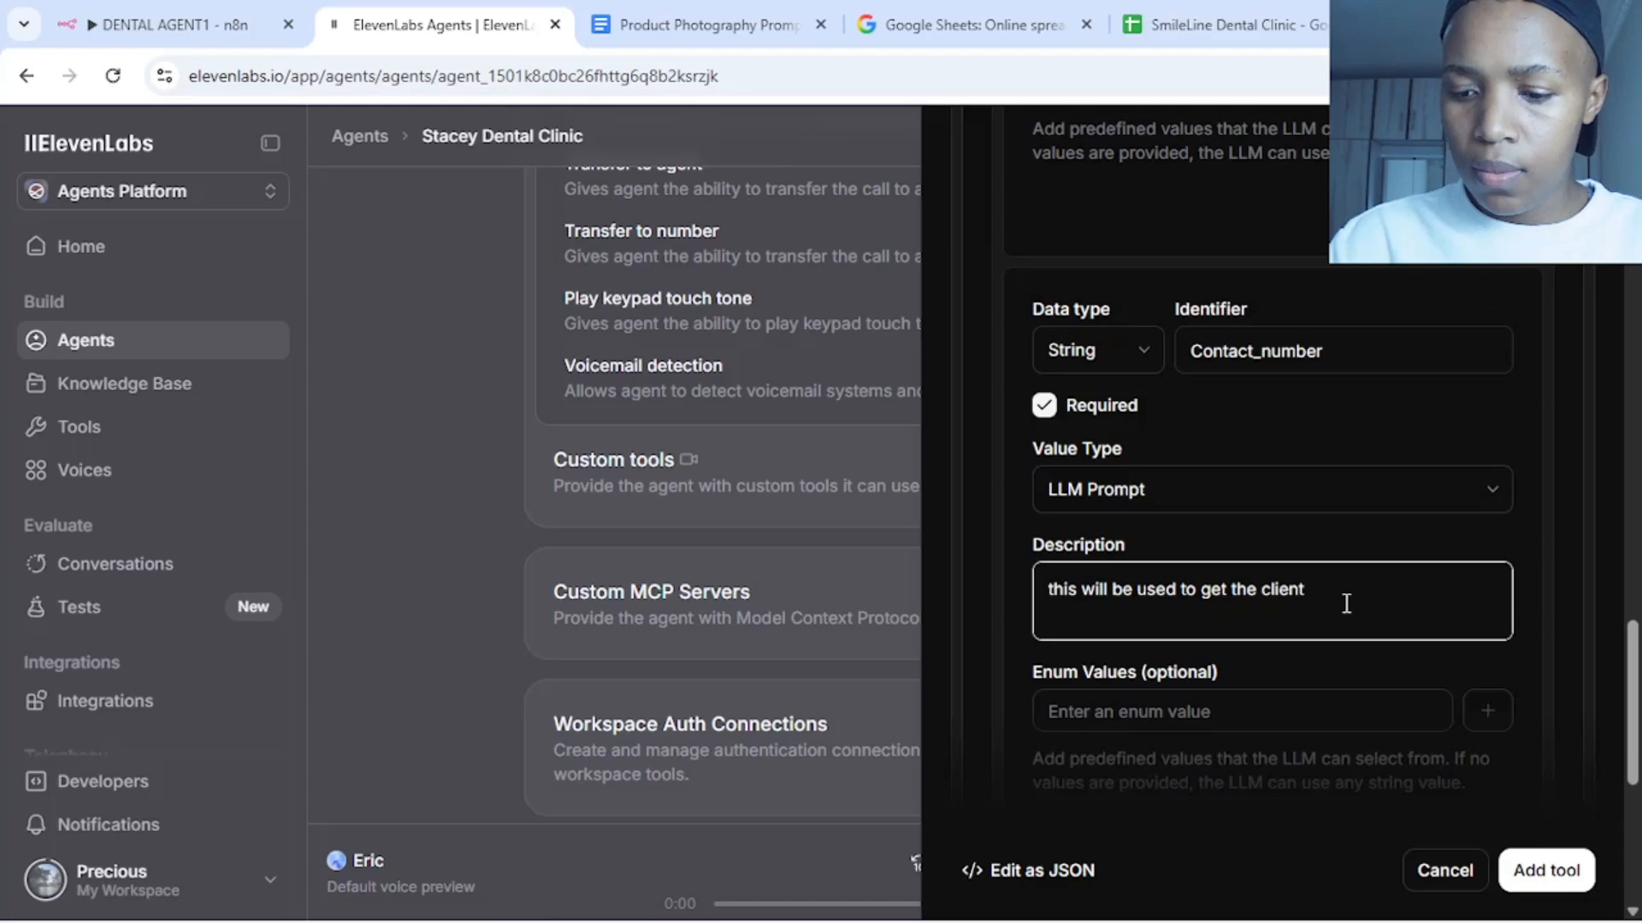
type("'s number")
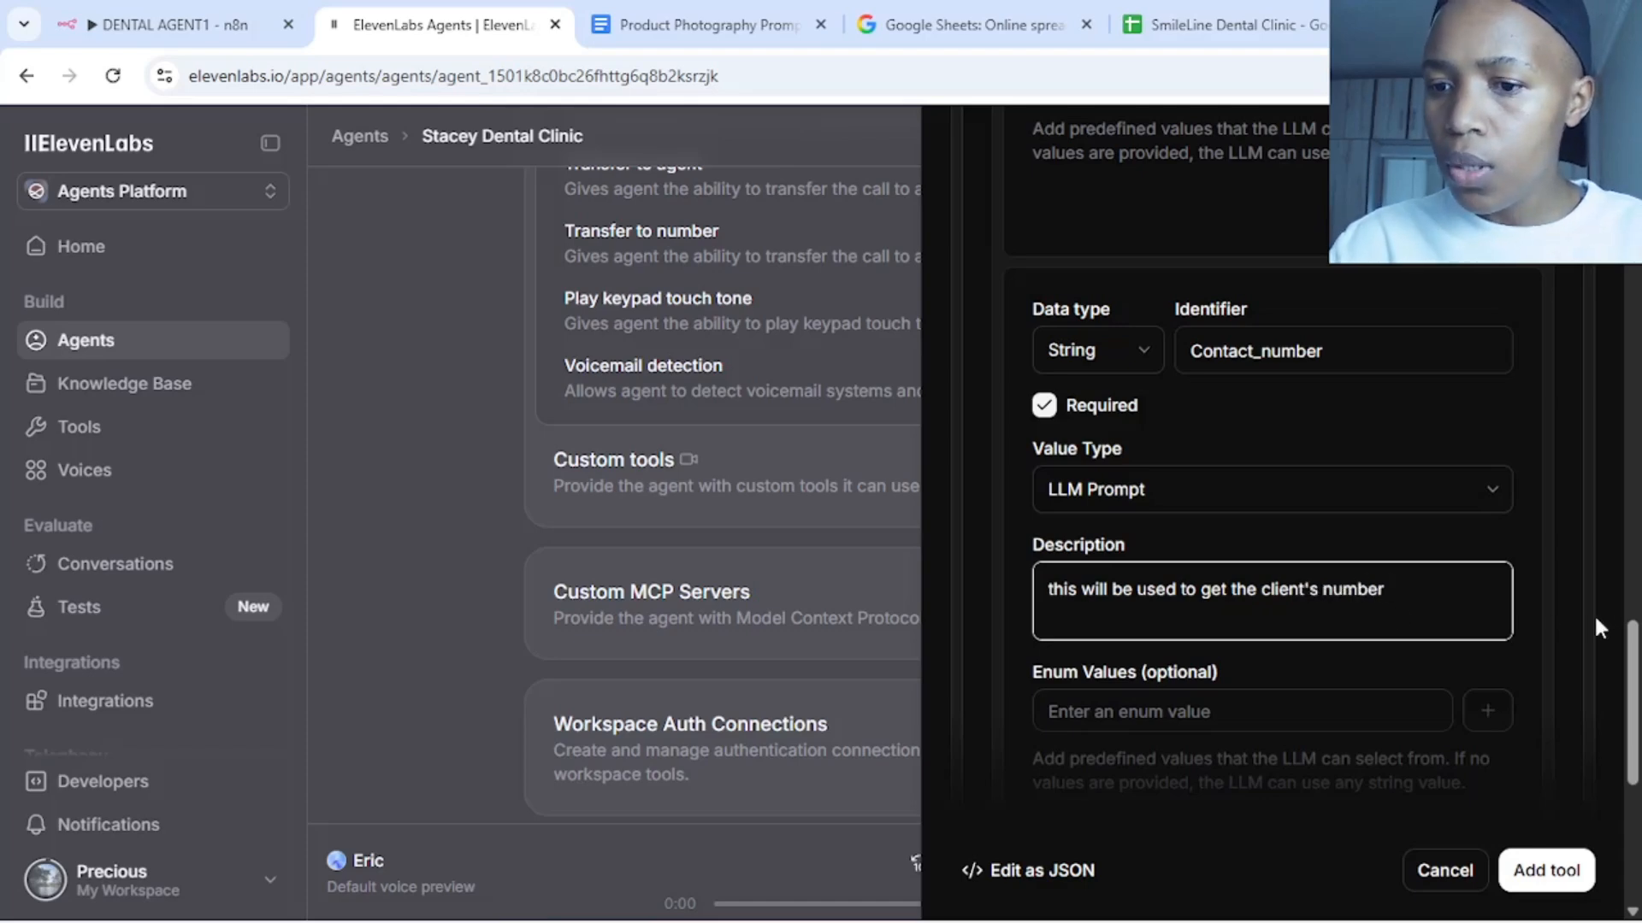
Add a third body parameter property with the identifier time, keeping its data type as String
left_click(1629, 684)
left_click_drag(1629, 684, 1631, 765)
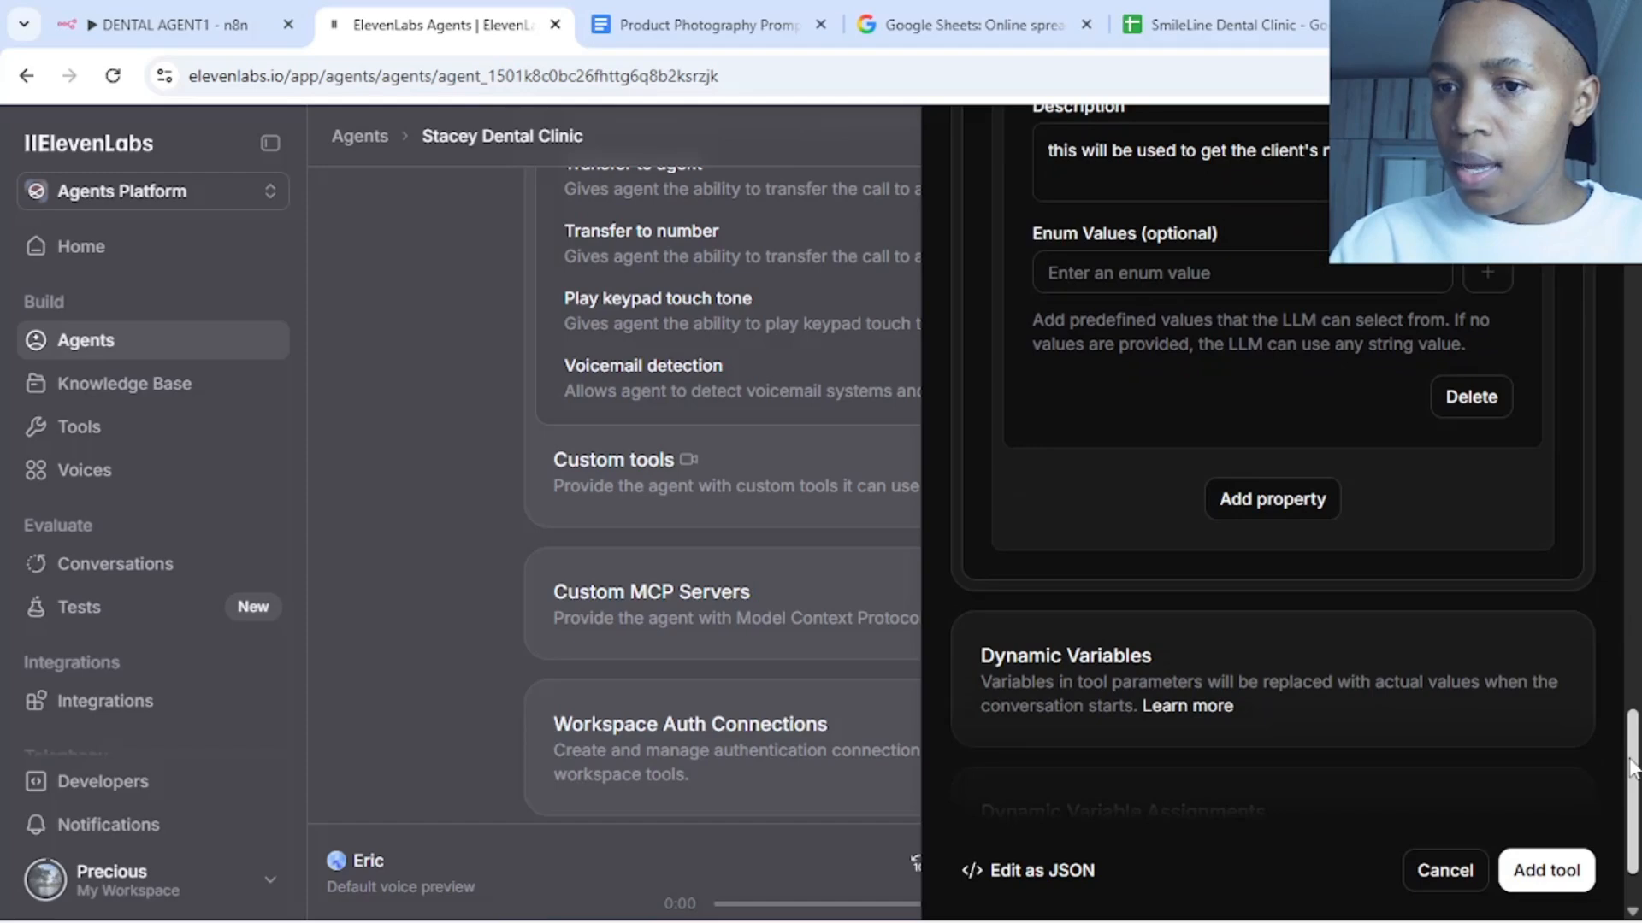
left_click(1312, 514)
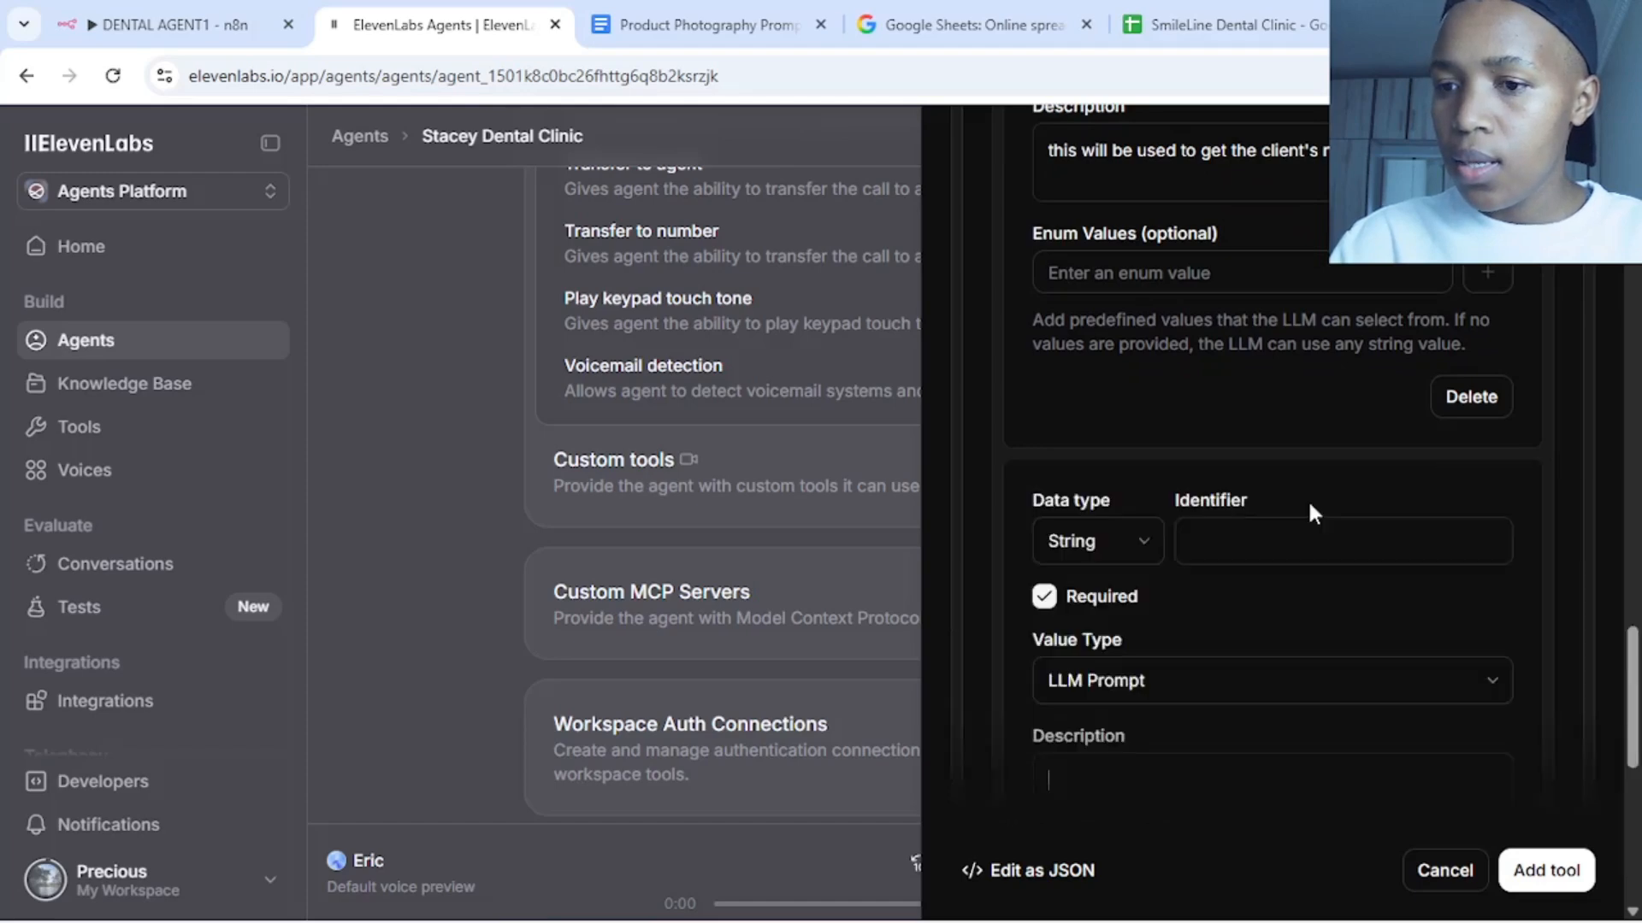
left_click(1244, 543)
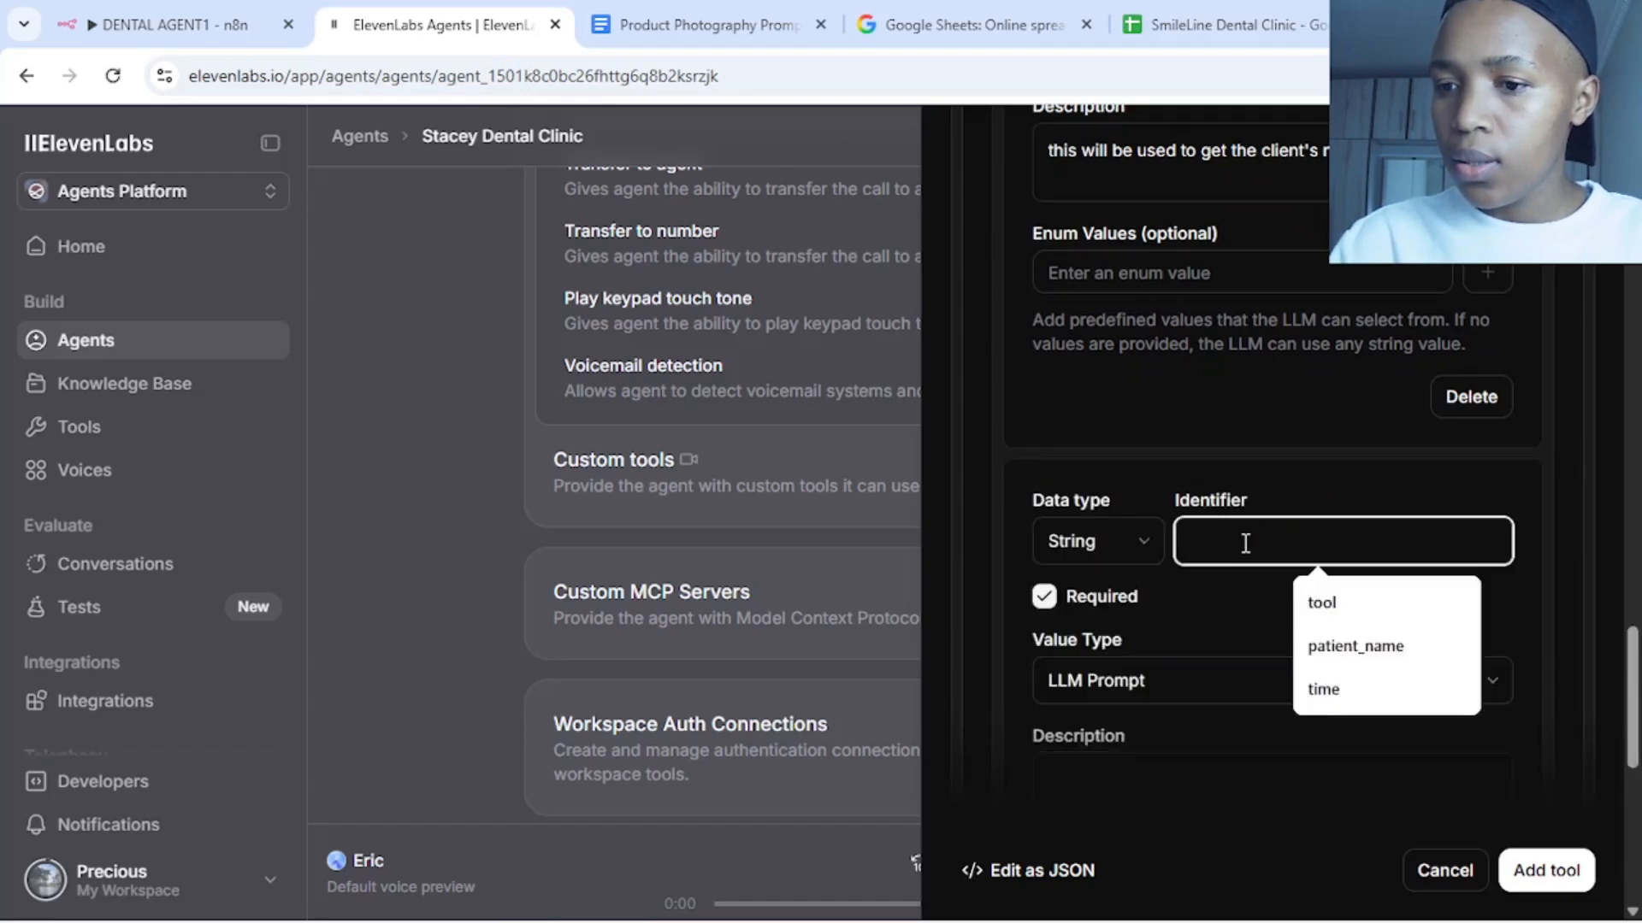
type("tim")
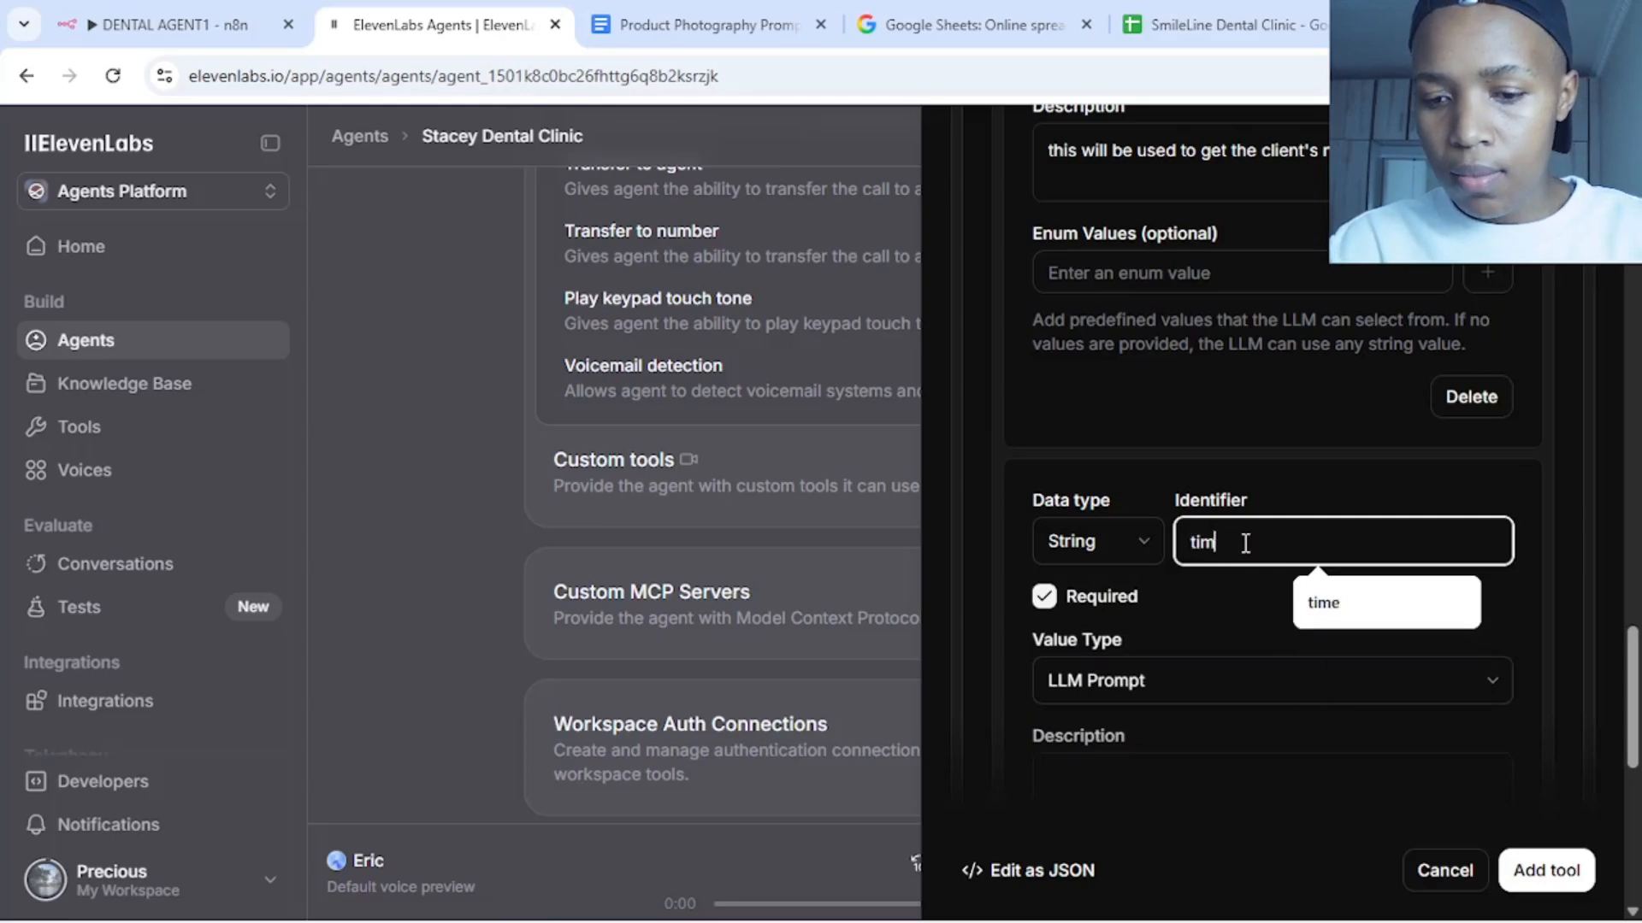
type("e")
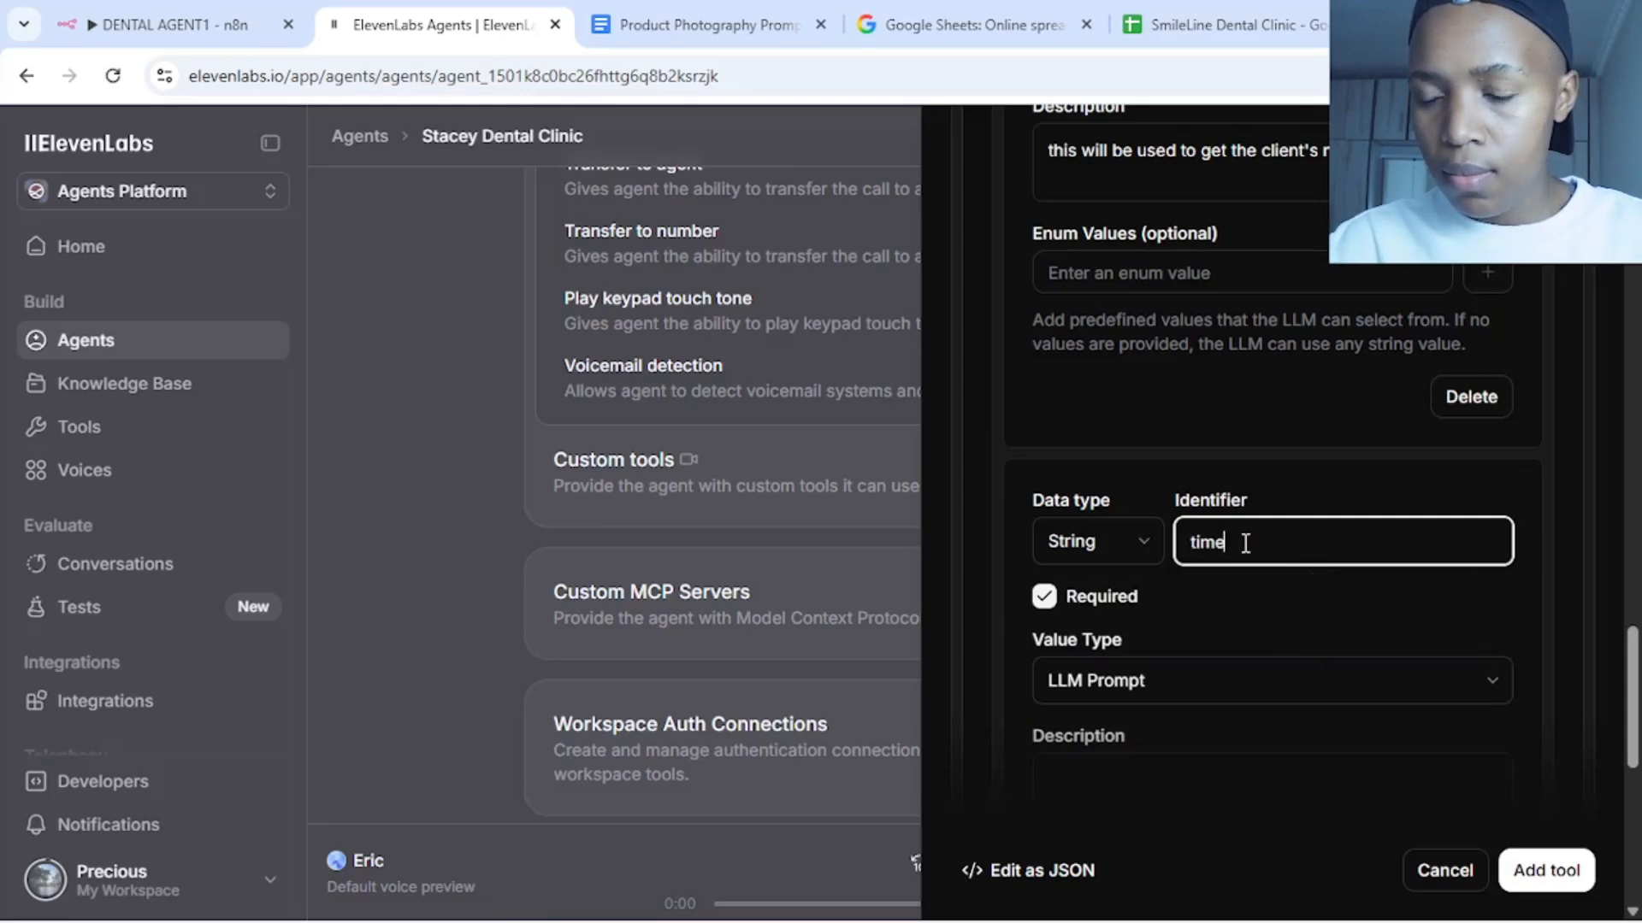
left_click(1147, 546)
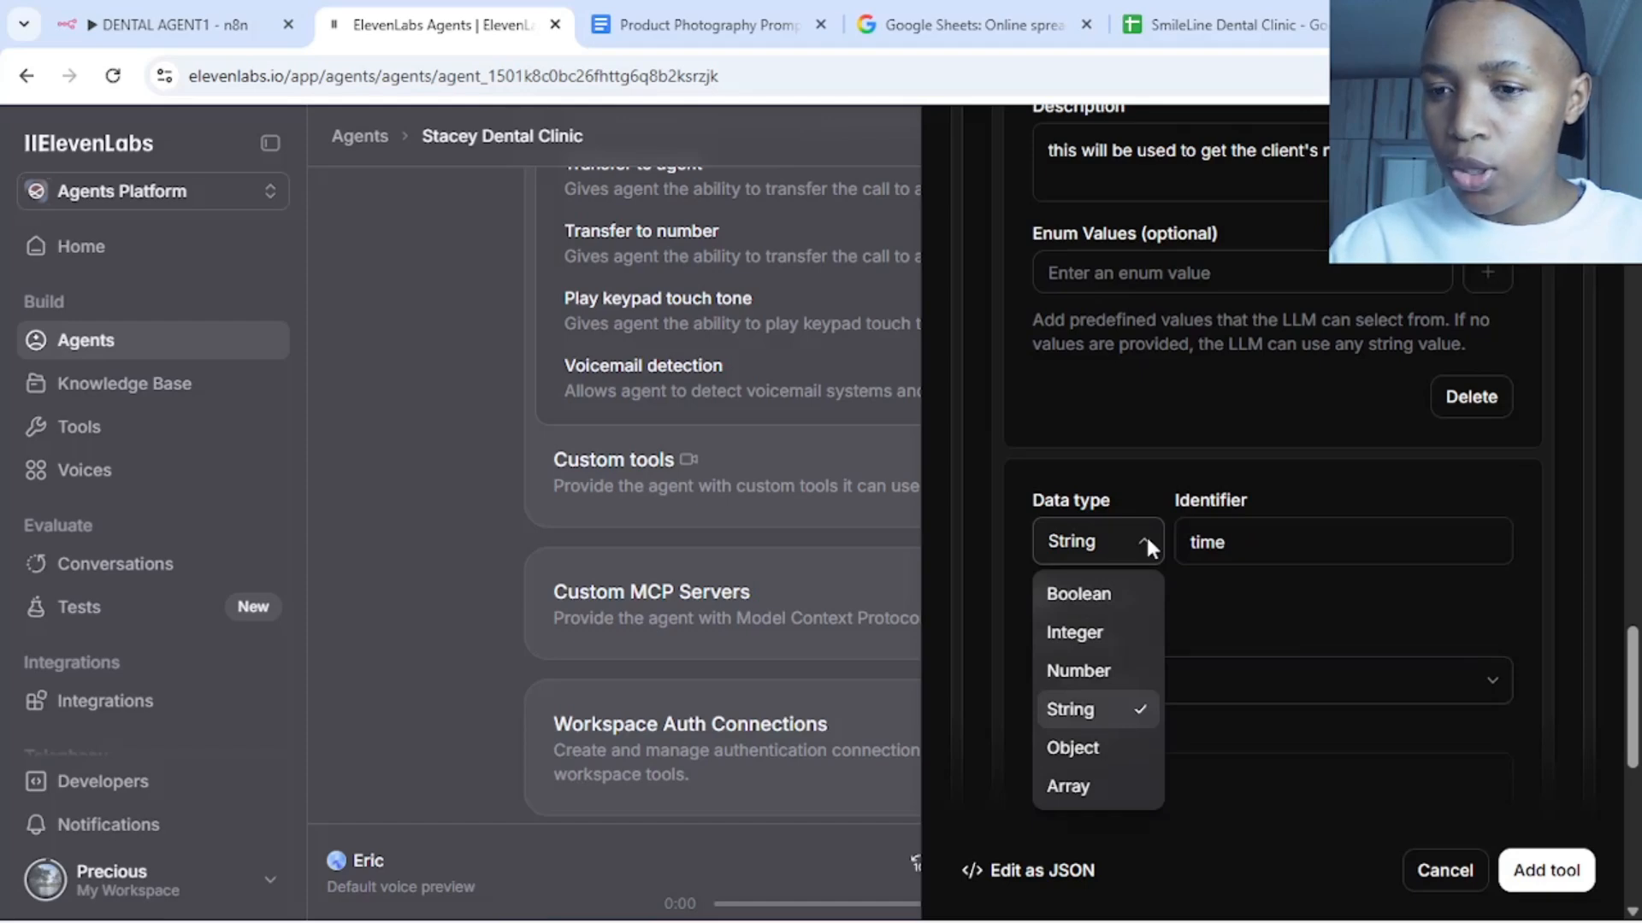
Change the data type of the Contact_number property to Number
left_click_drag(1636, 706, 1635, 620)
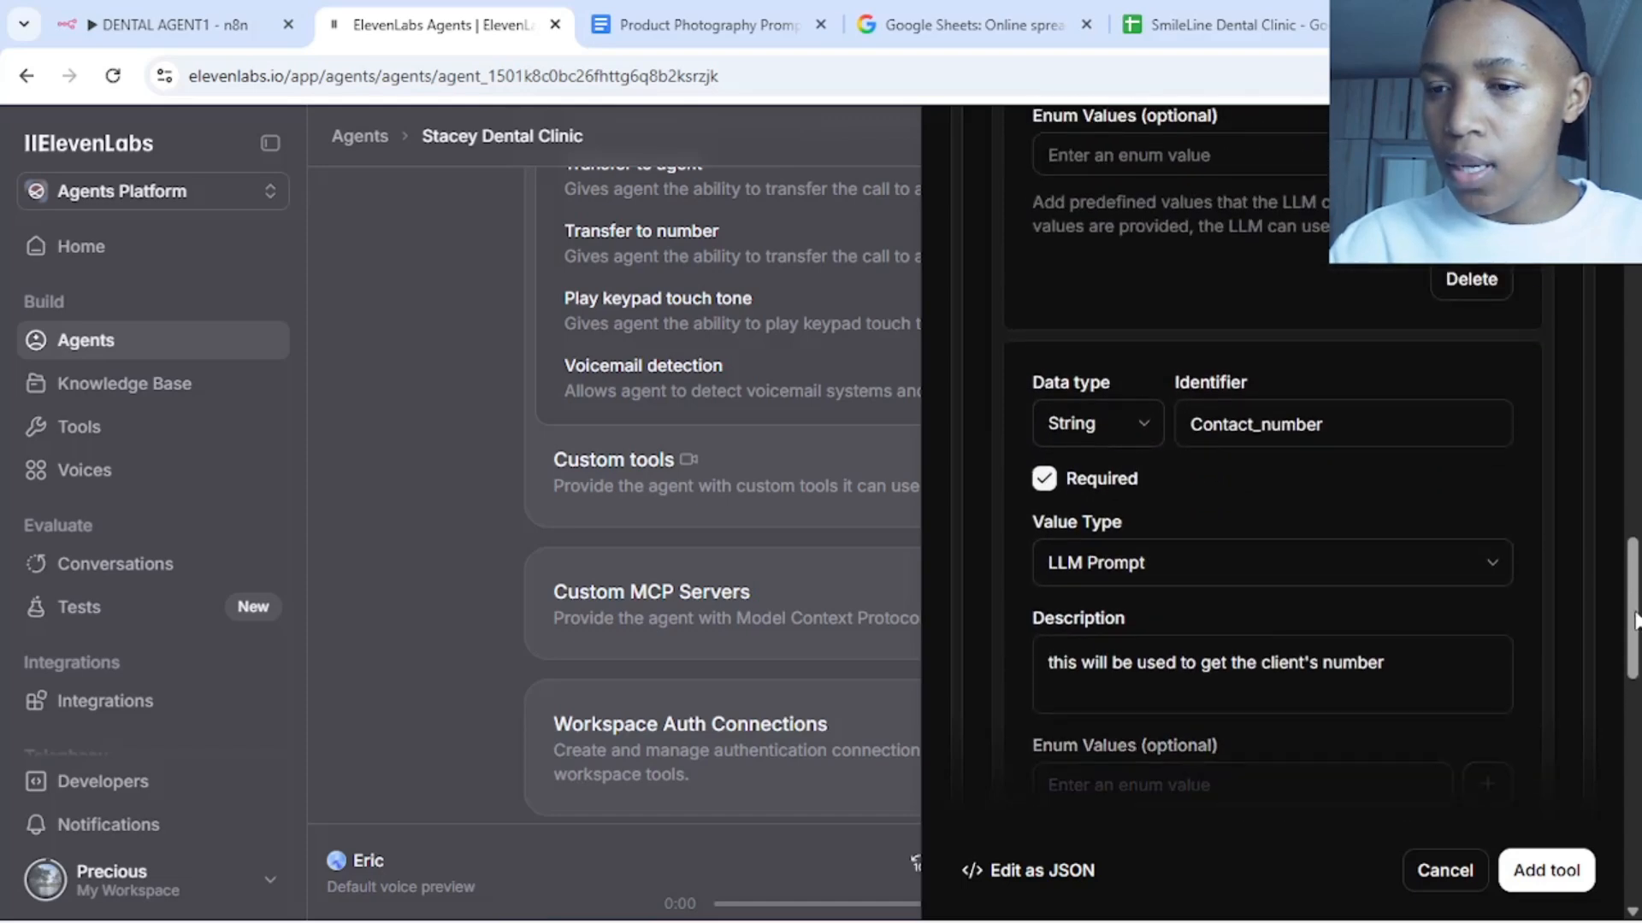
left_click(1150, 432)
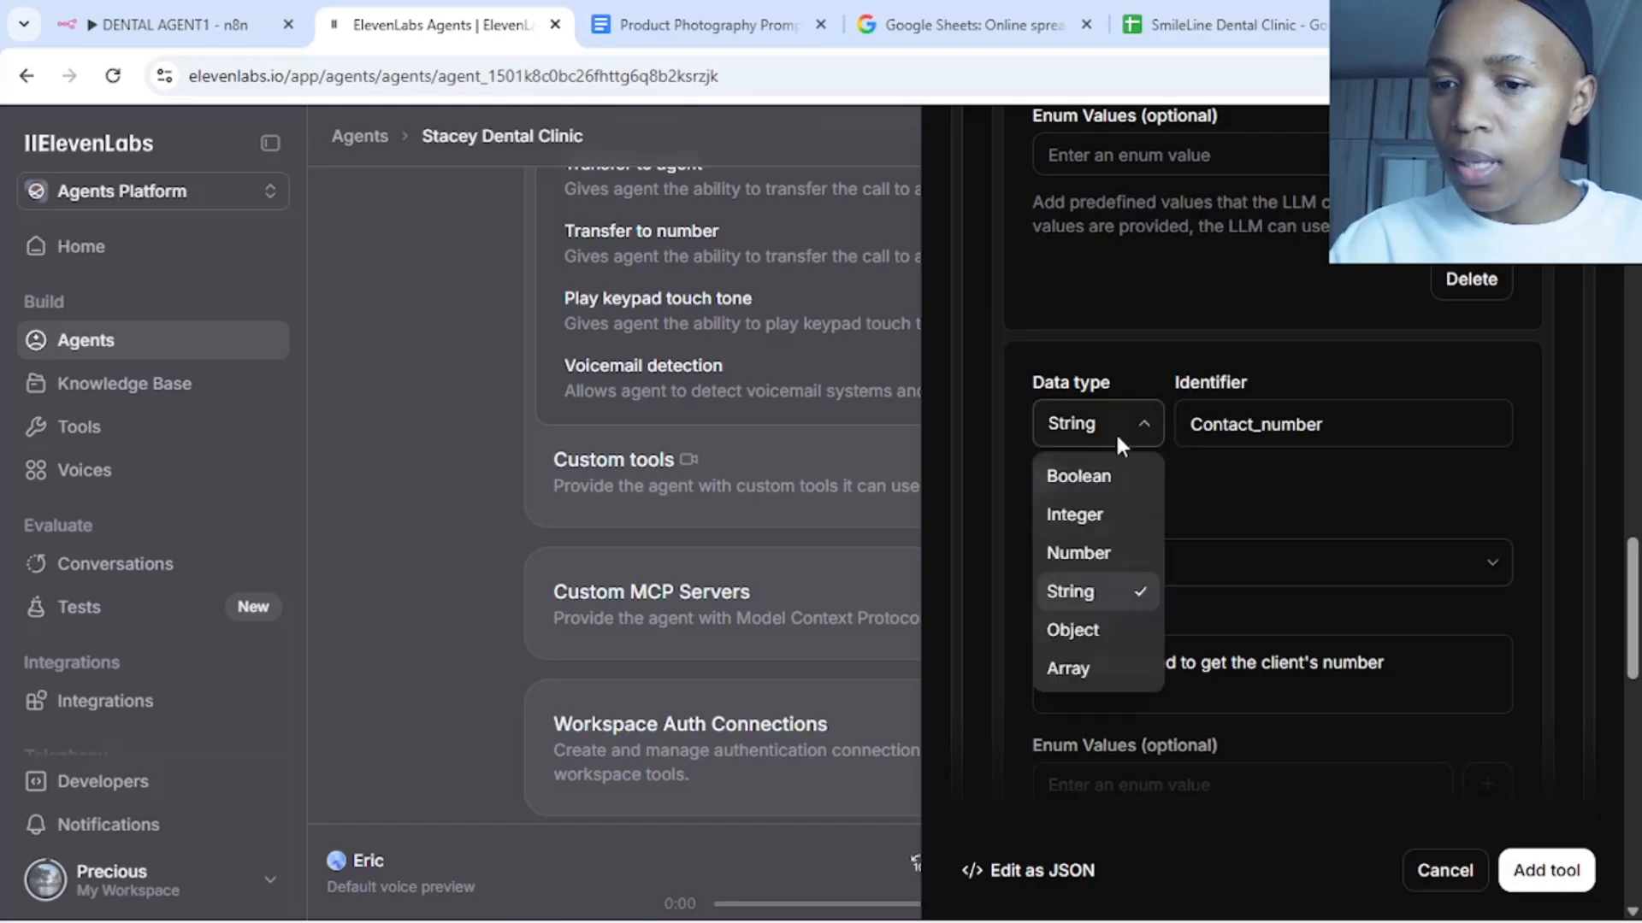
left_click(1072, 562)
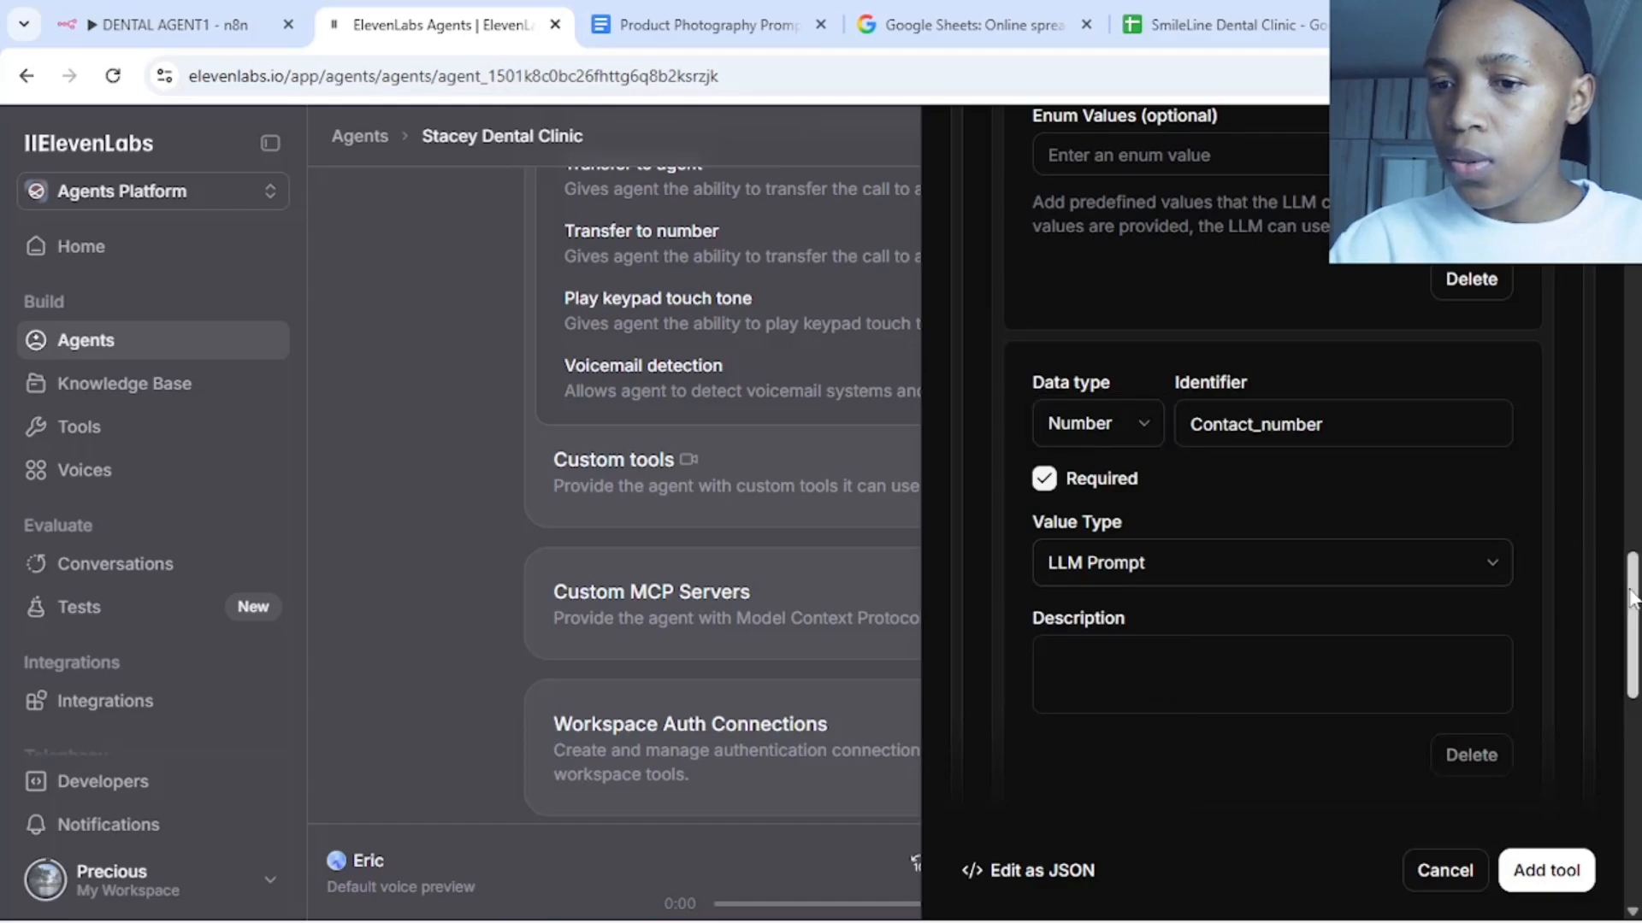
Describe the Contact_number property as "use this tool to get client's number"
left_click_drag(1629, 596, 1633, 624)
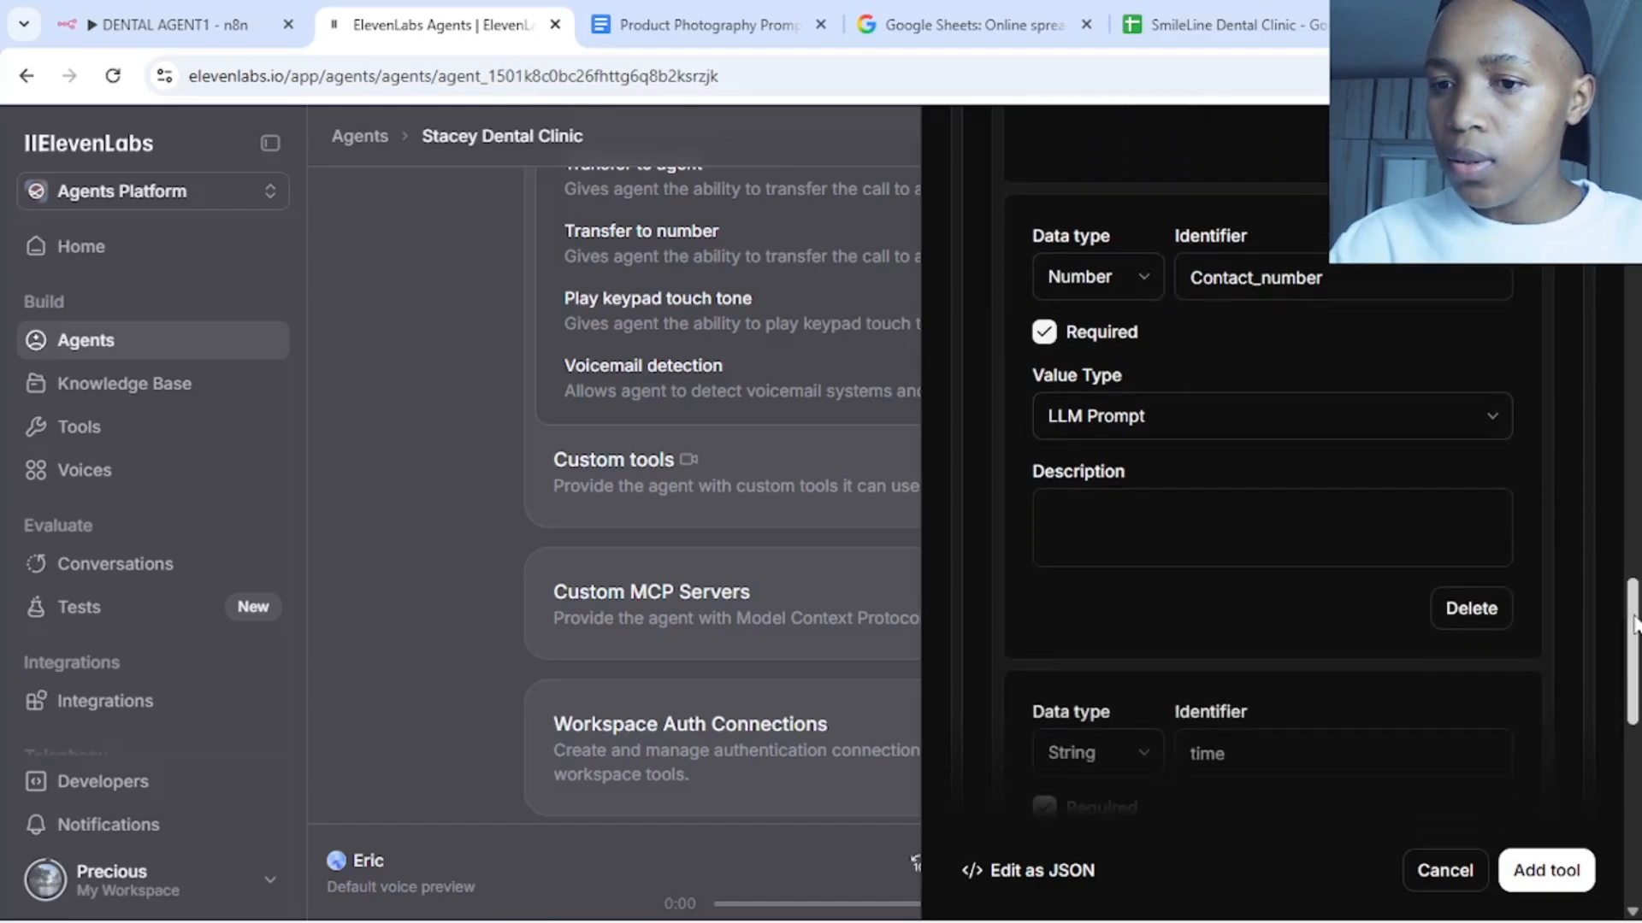
left_click(1311, 520)
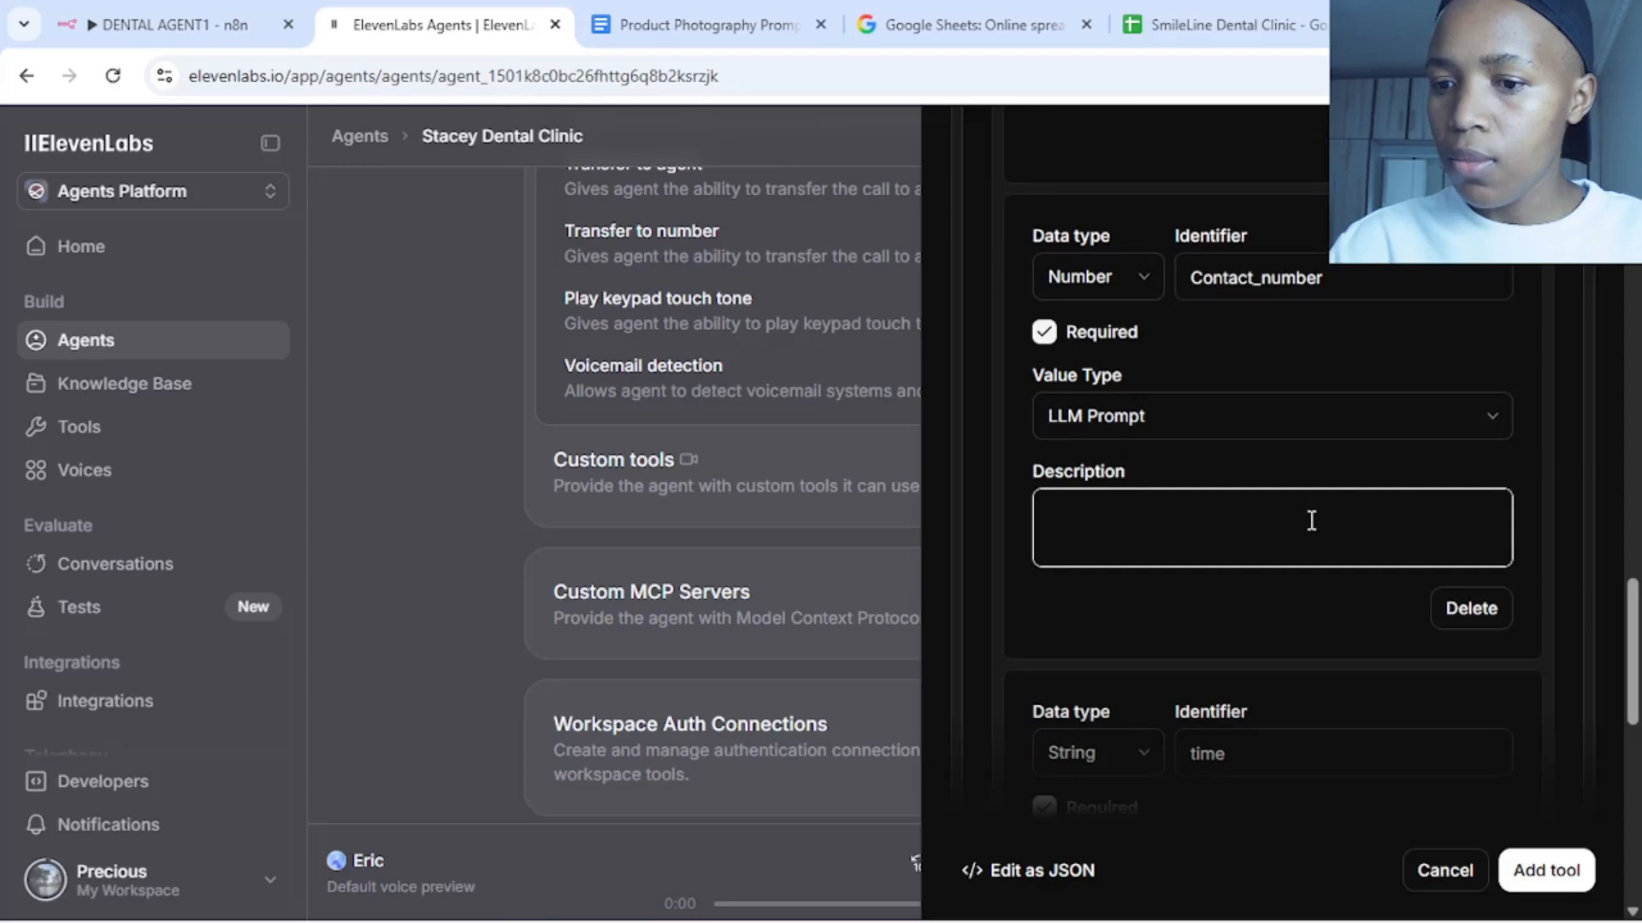
type("use t")
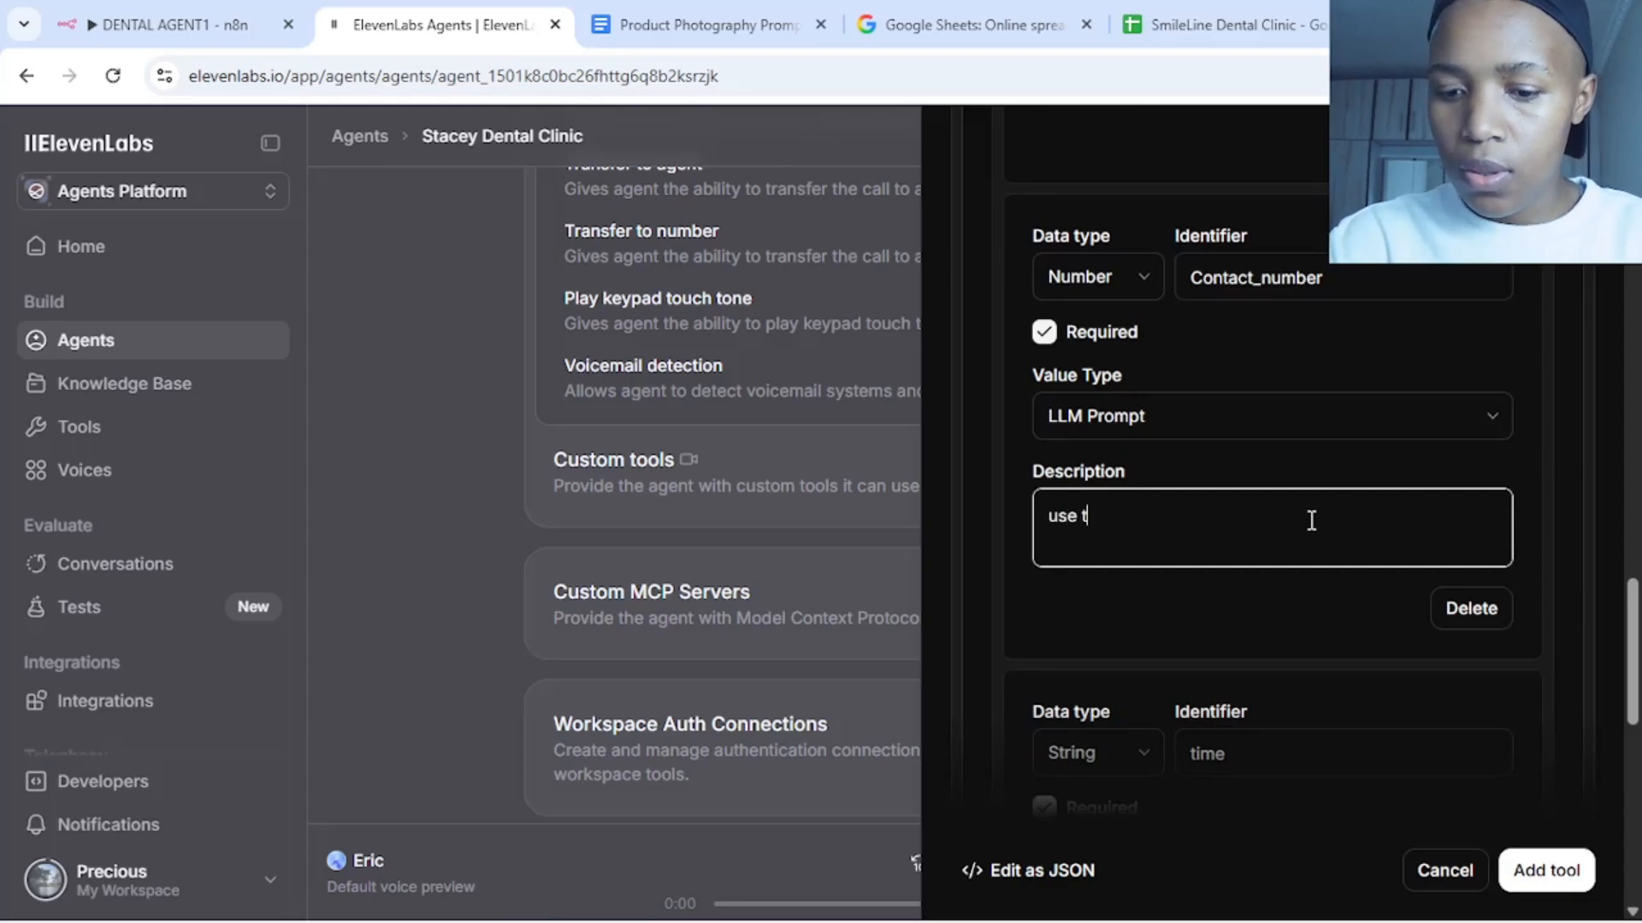
type("his tool")
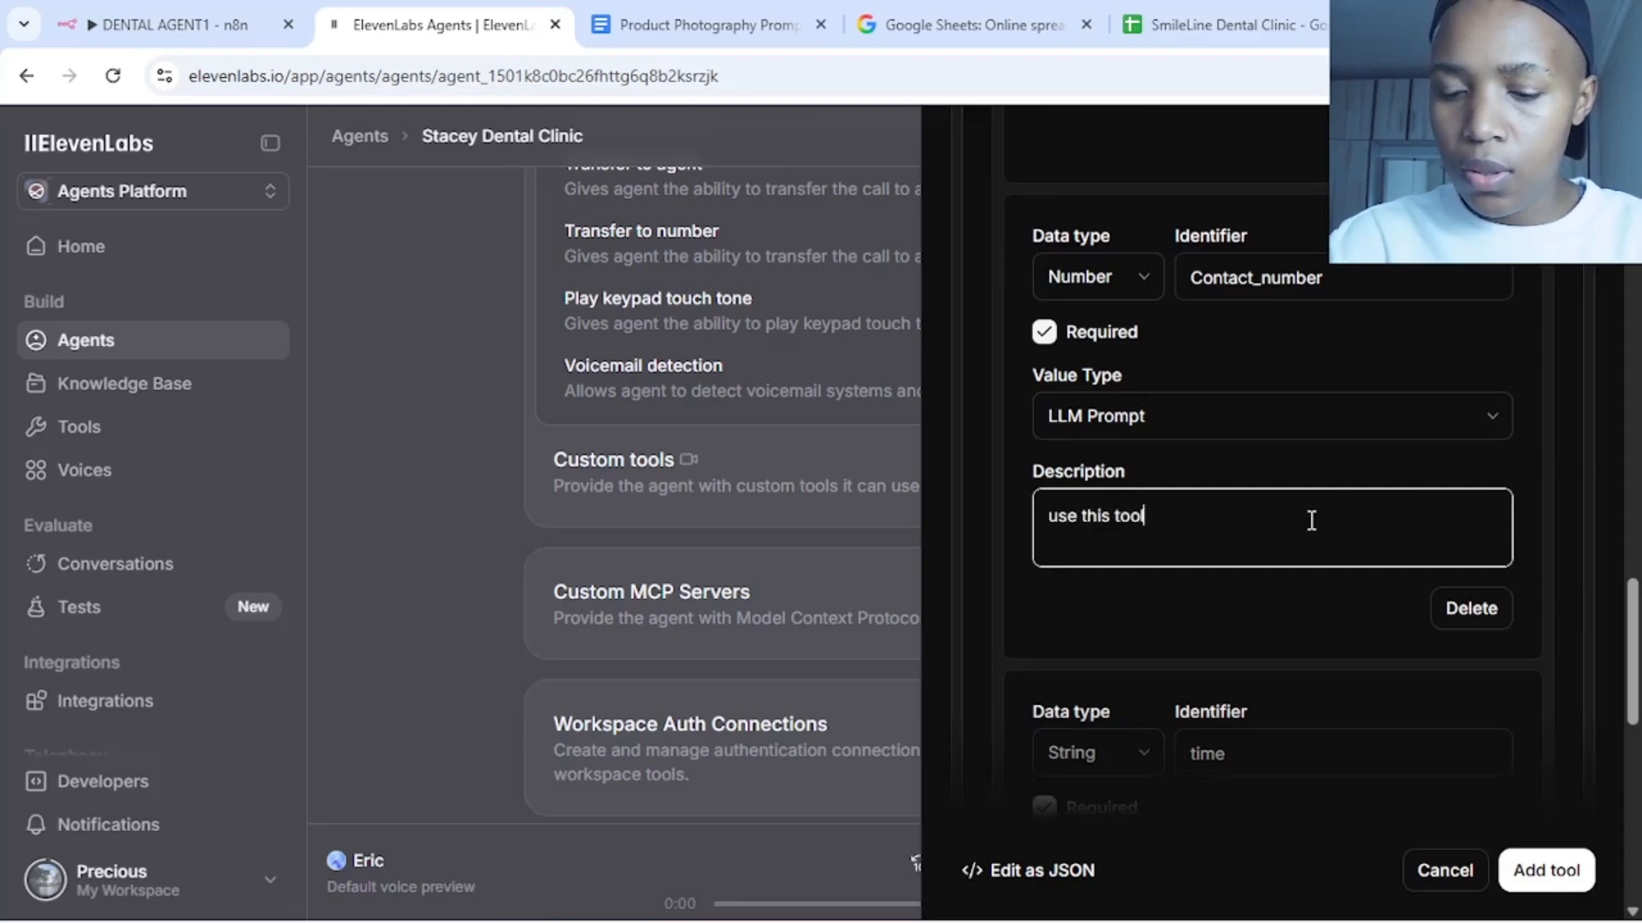
type(" to get")
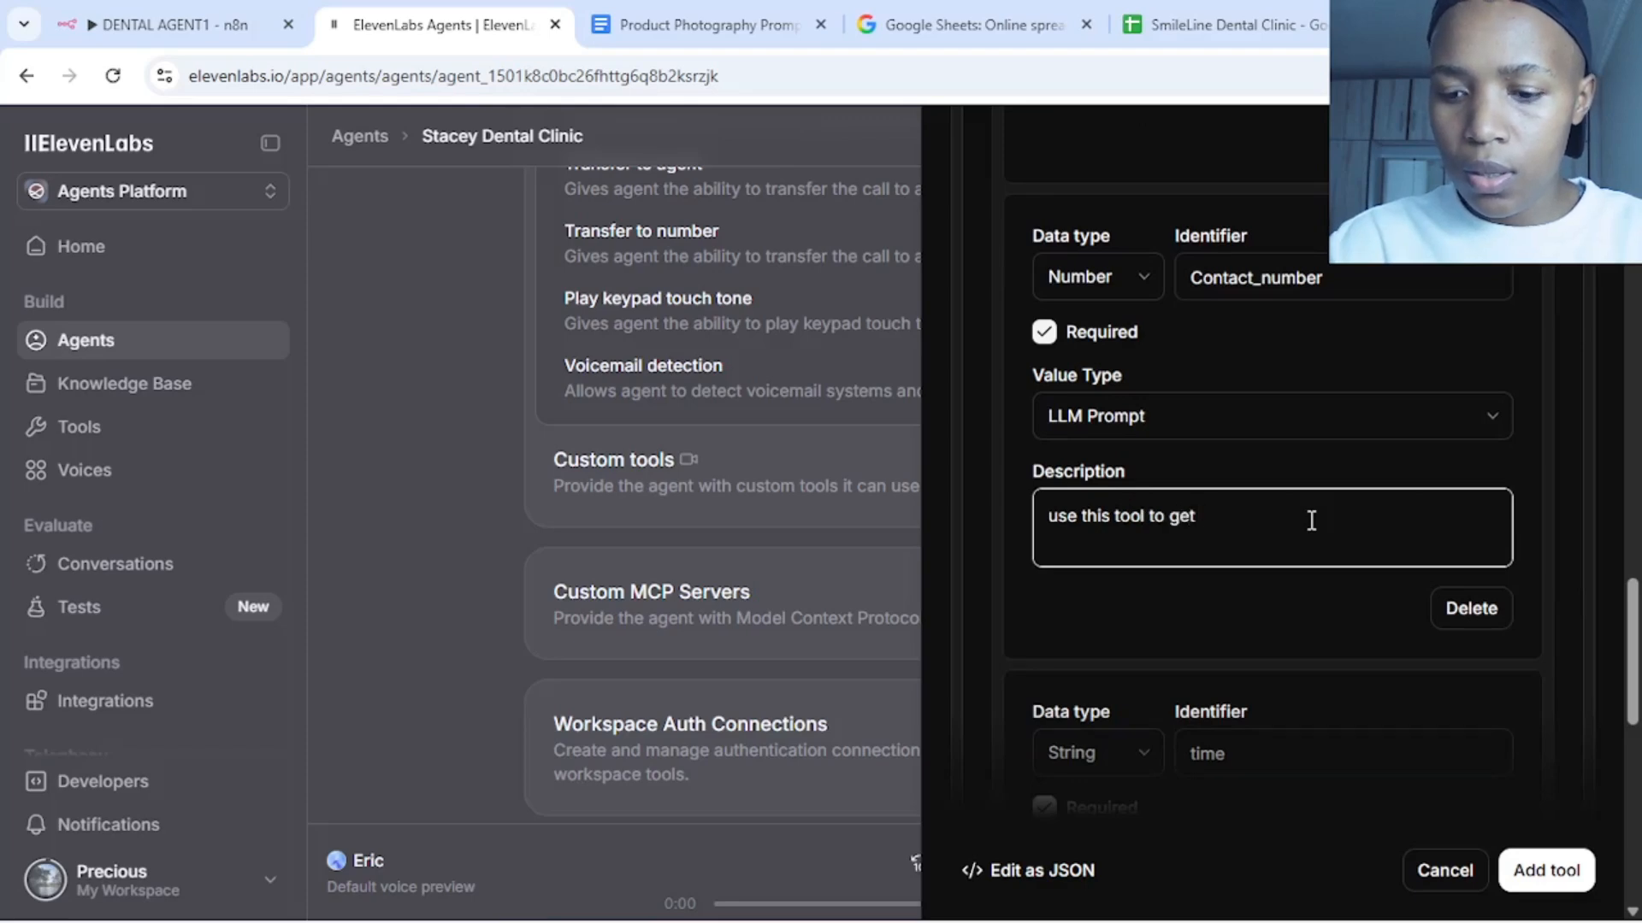
type(" clients")
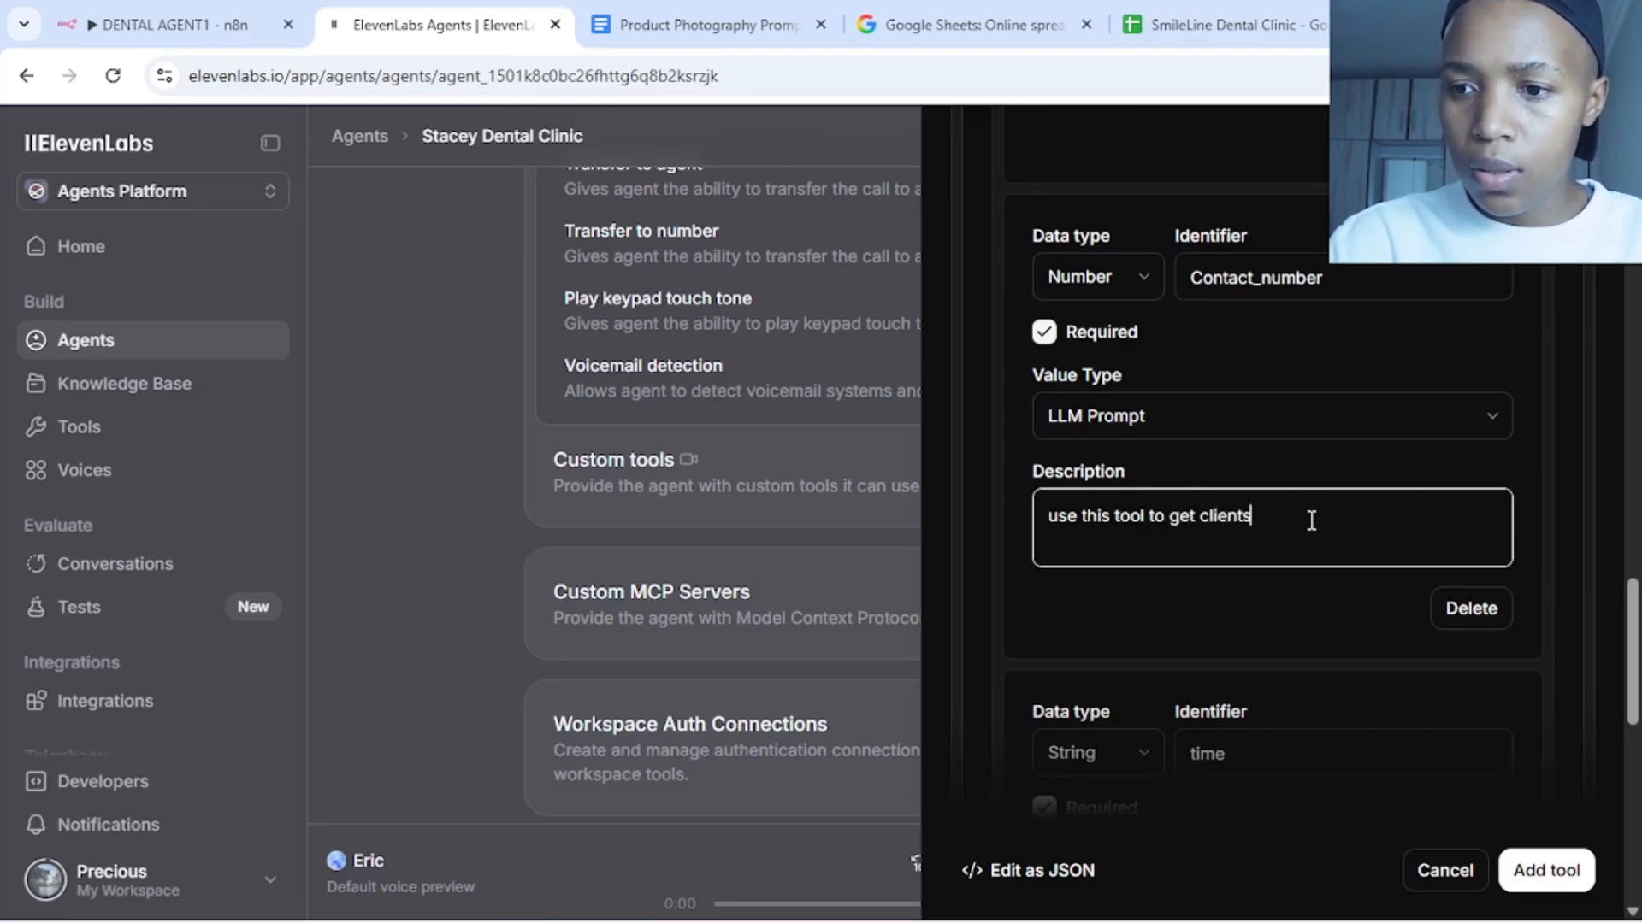
key("BackSpace")
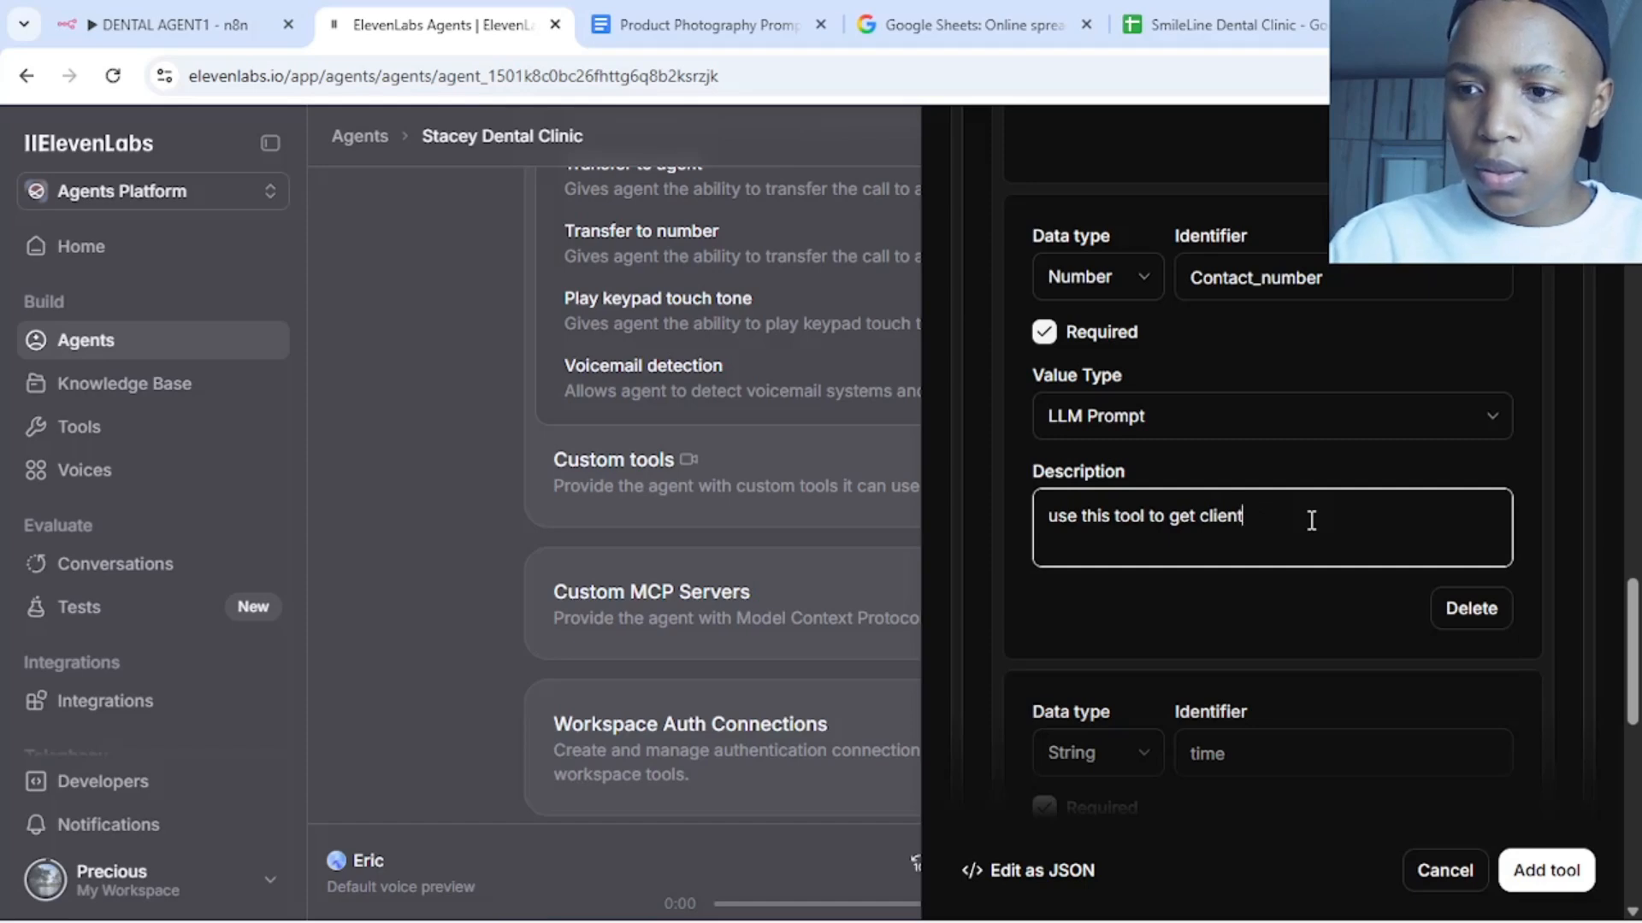
type("'s num")
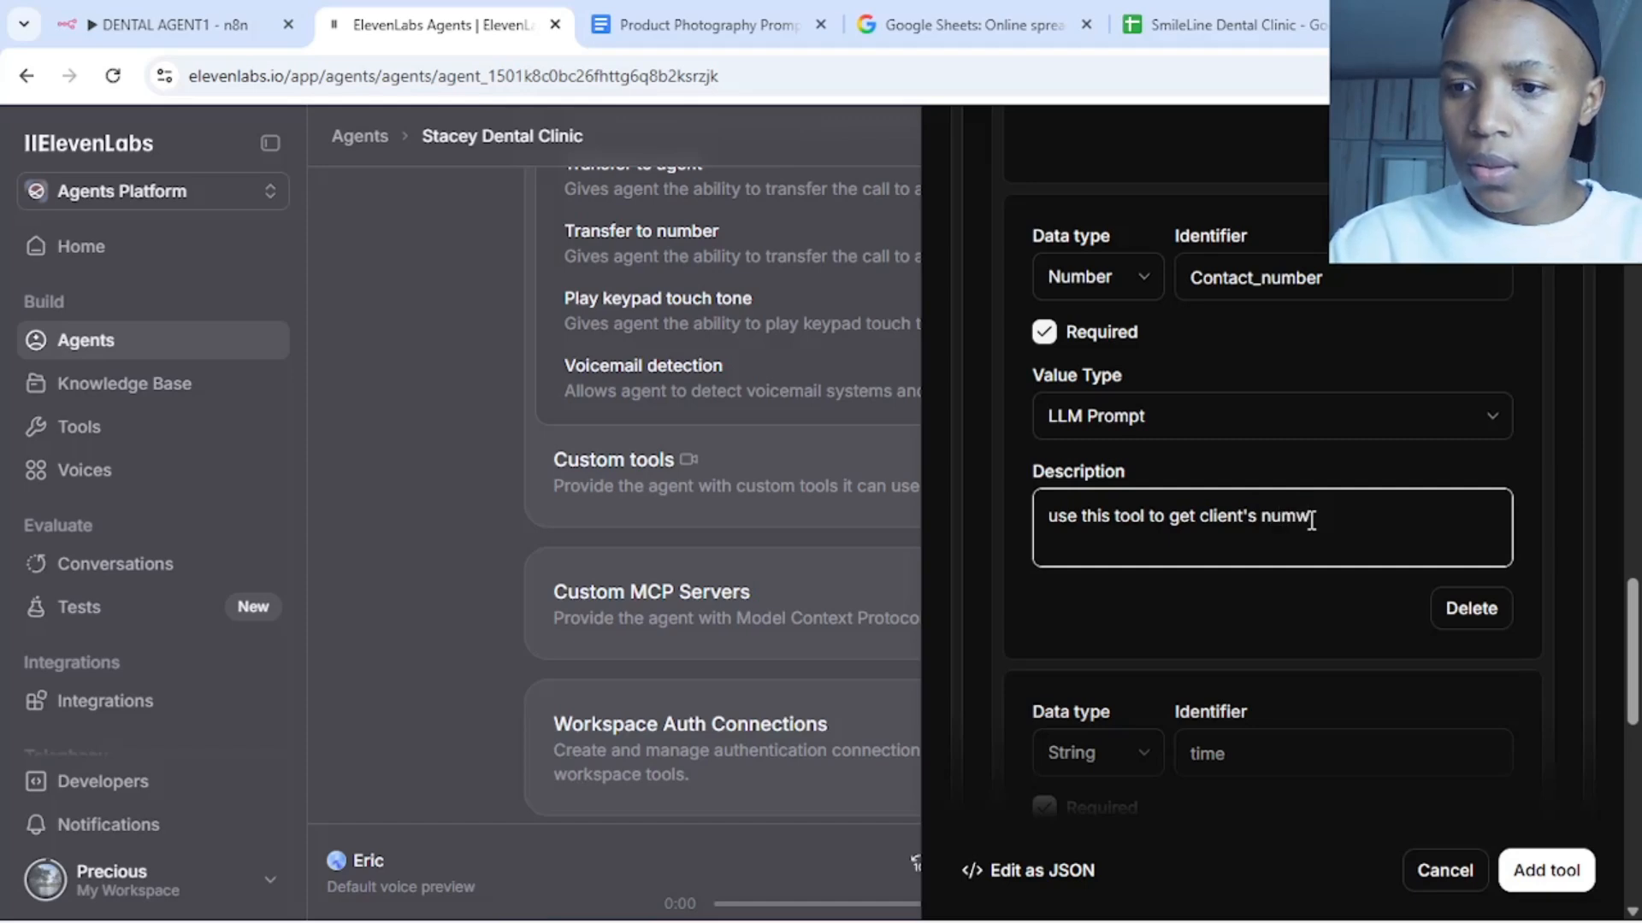
type("ber")
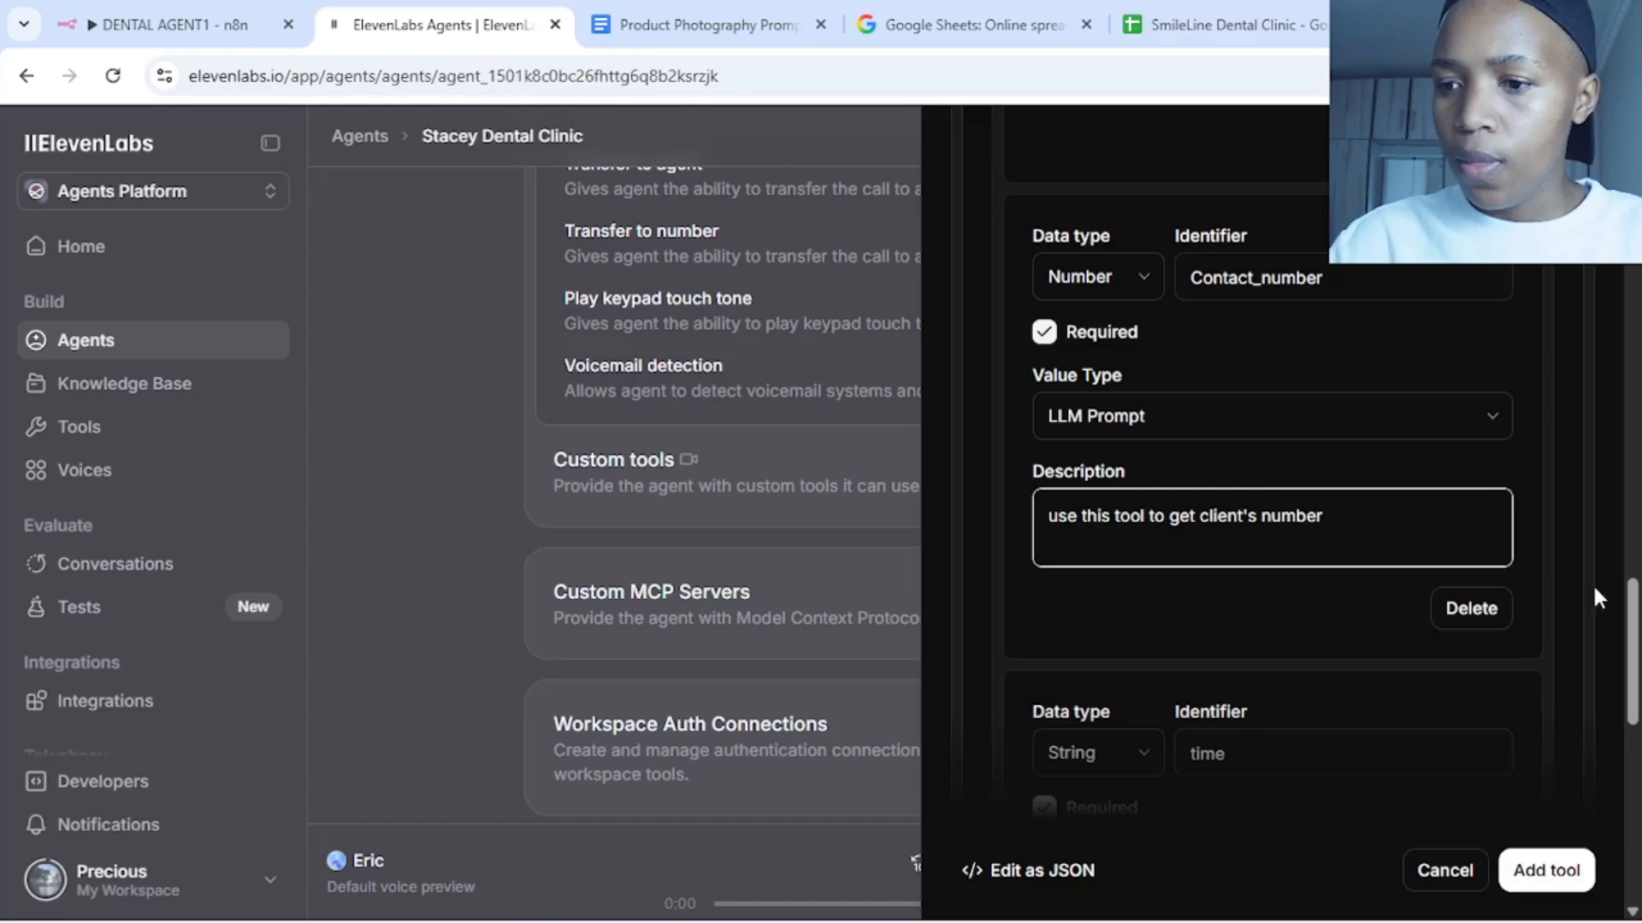
Describe the time property as "use this tool to get time for the reservation"
scroll(1443, 634, "down", 6)
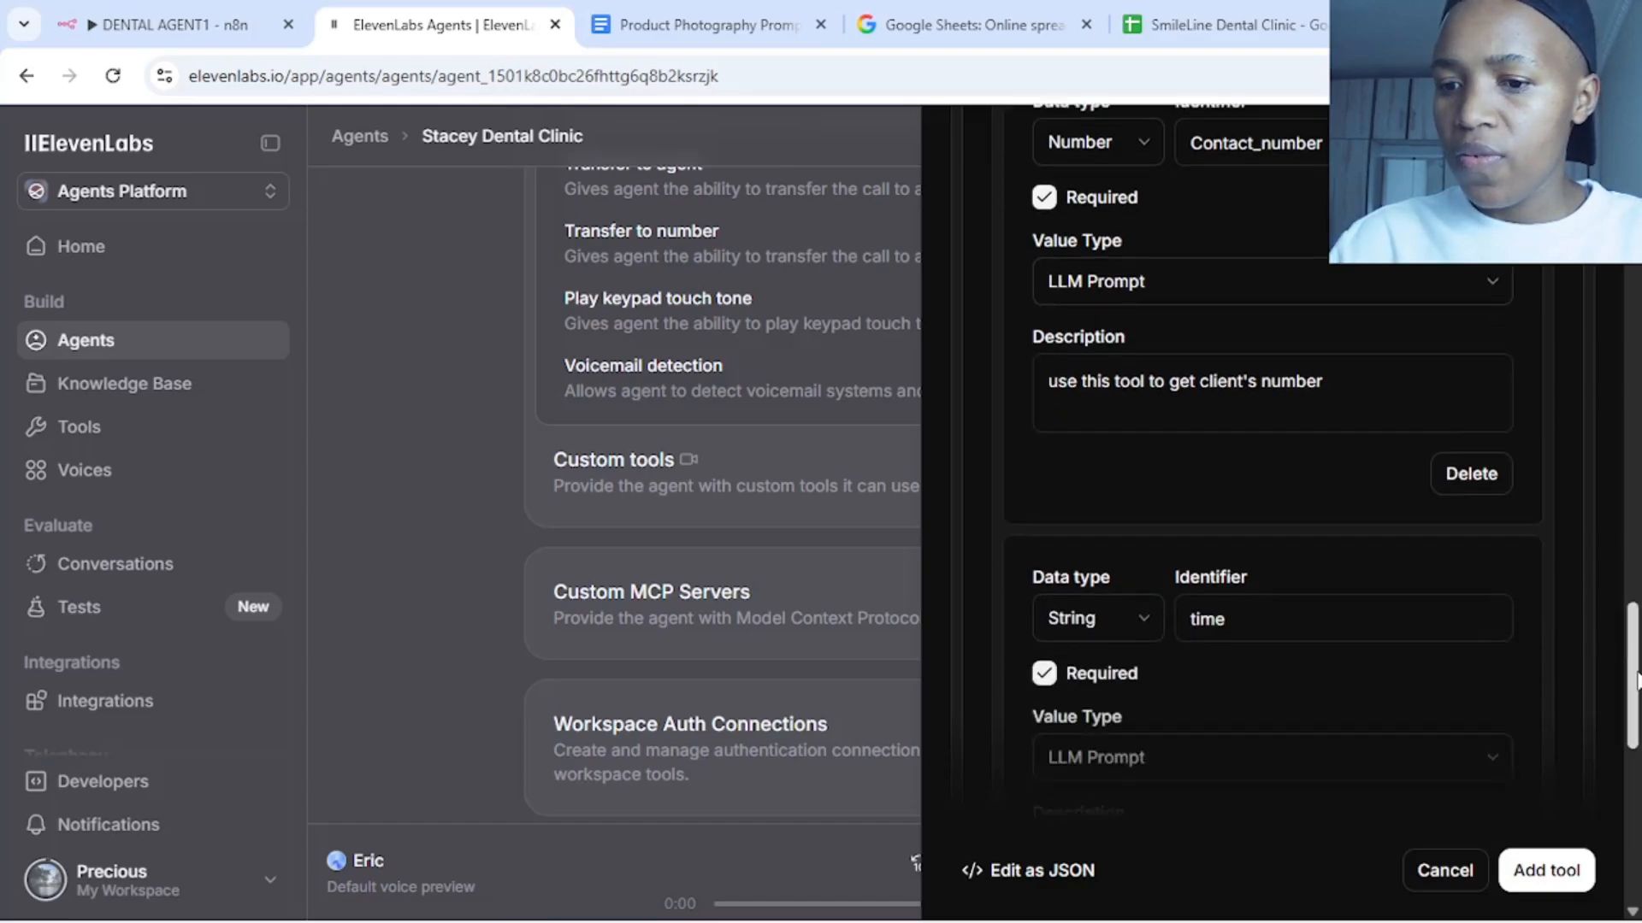
left_click(1391, 512)
type("use th")
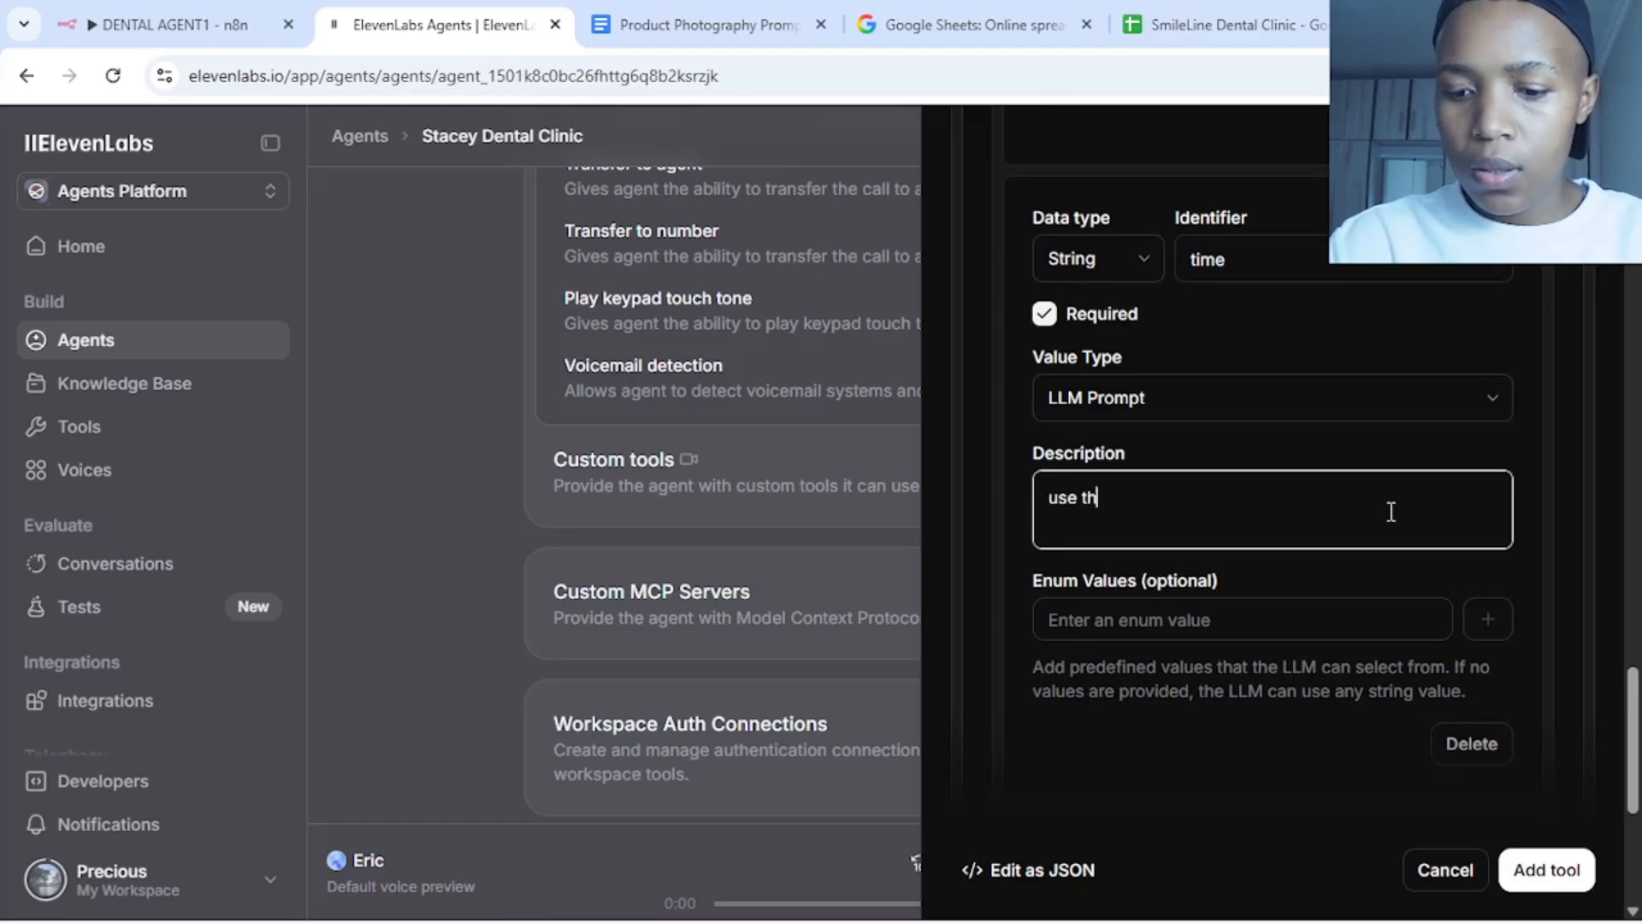
type("is tool")
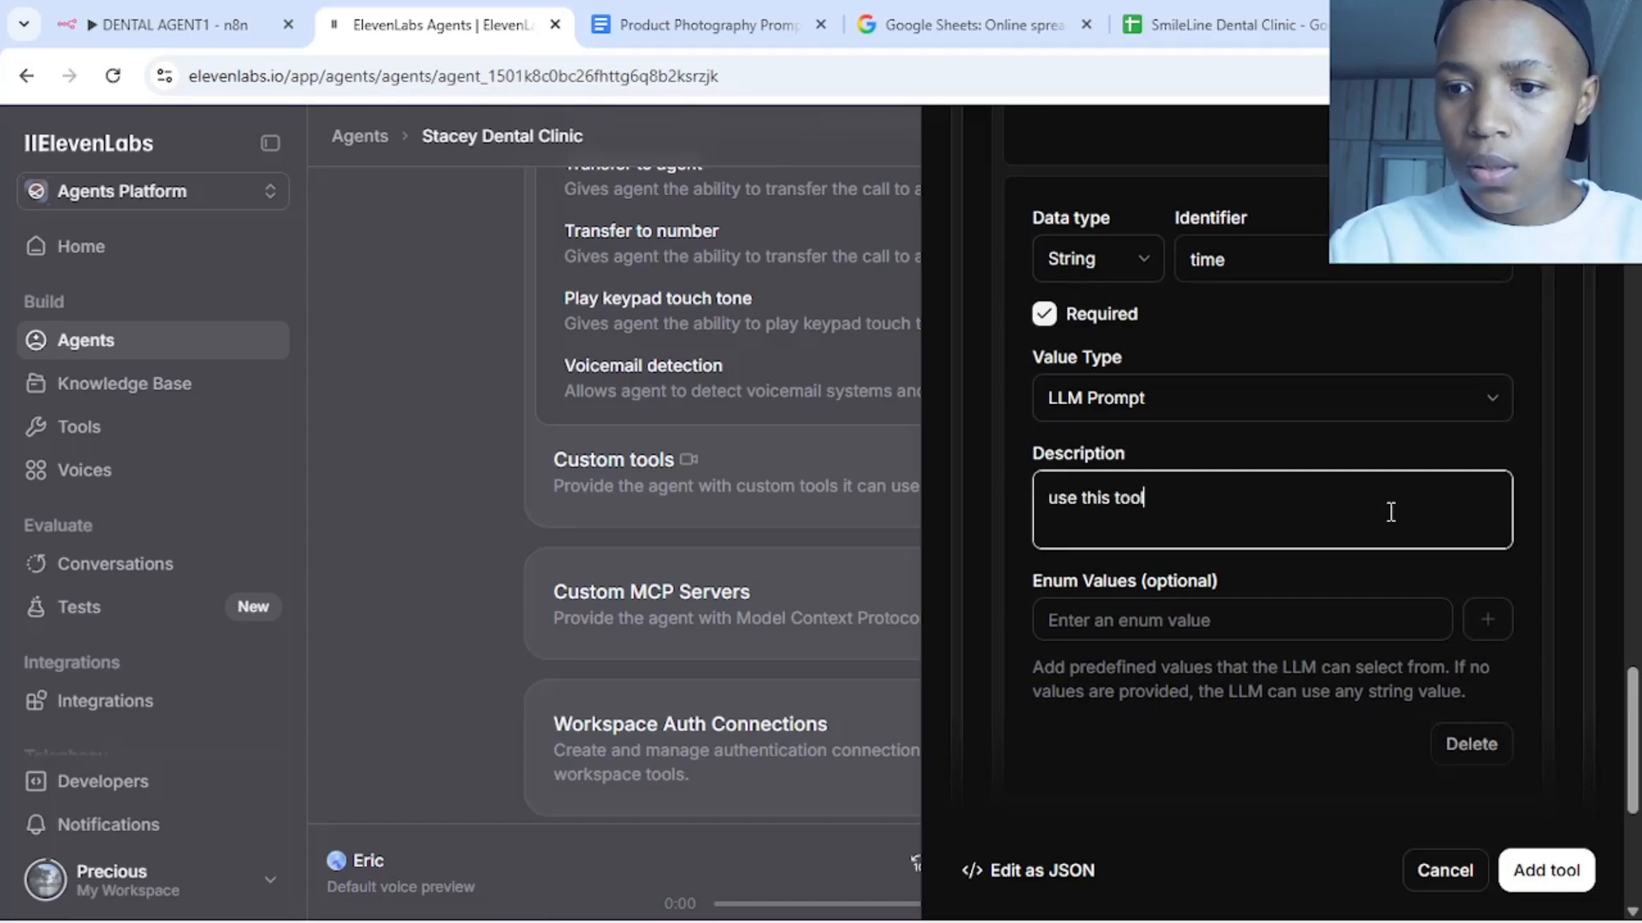
type(" to get ")
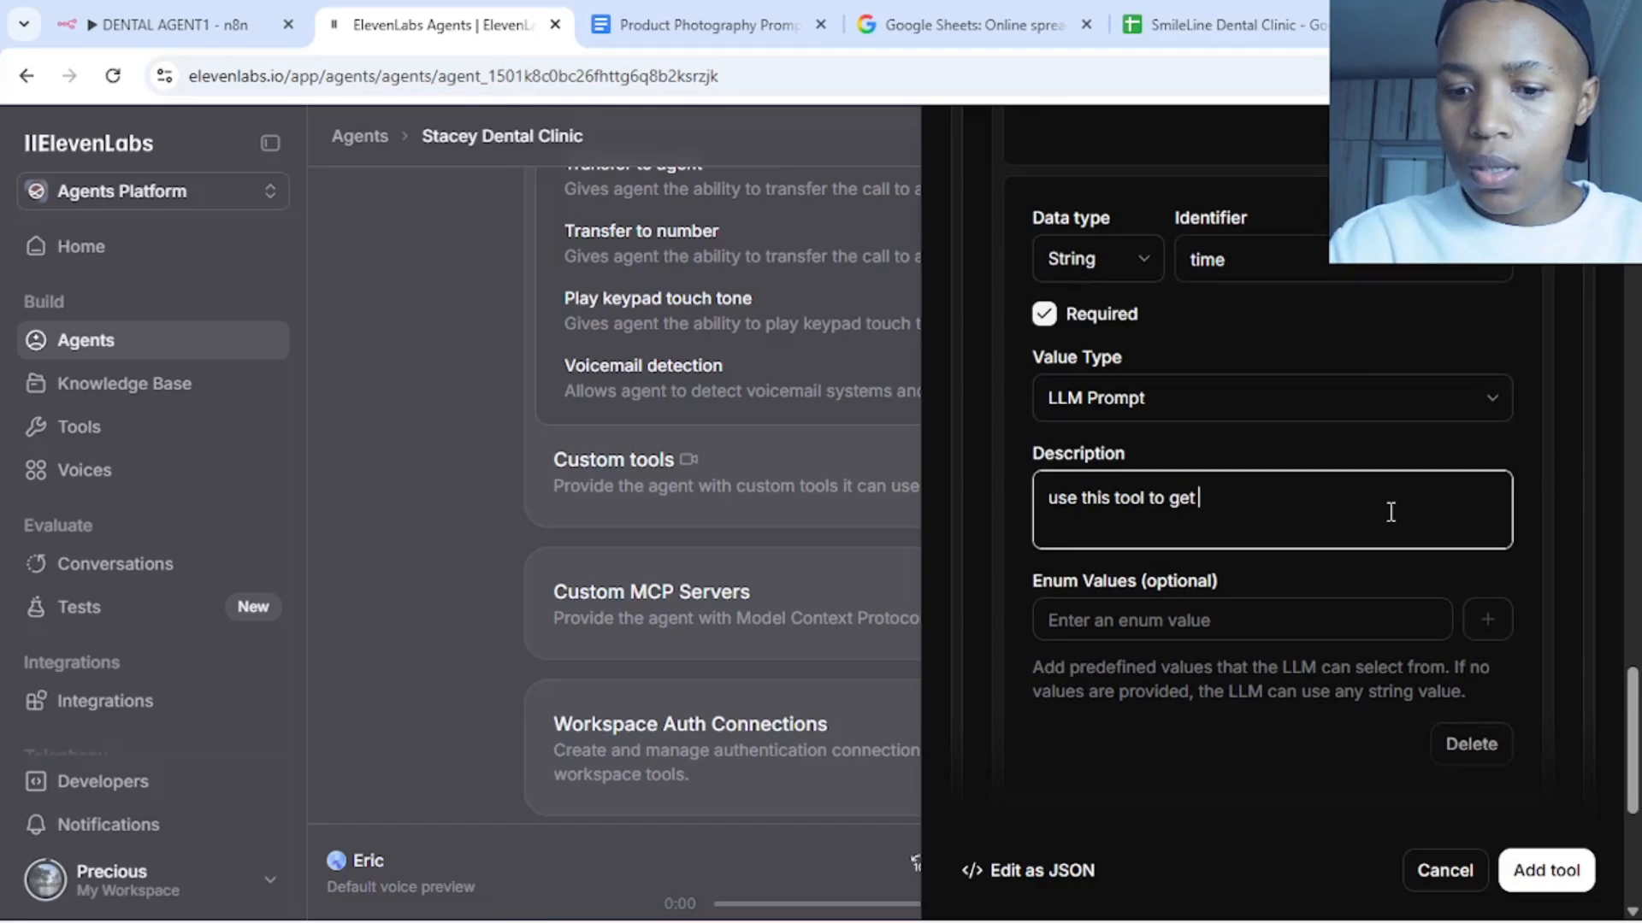
type("time for ")
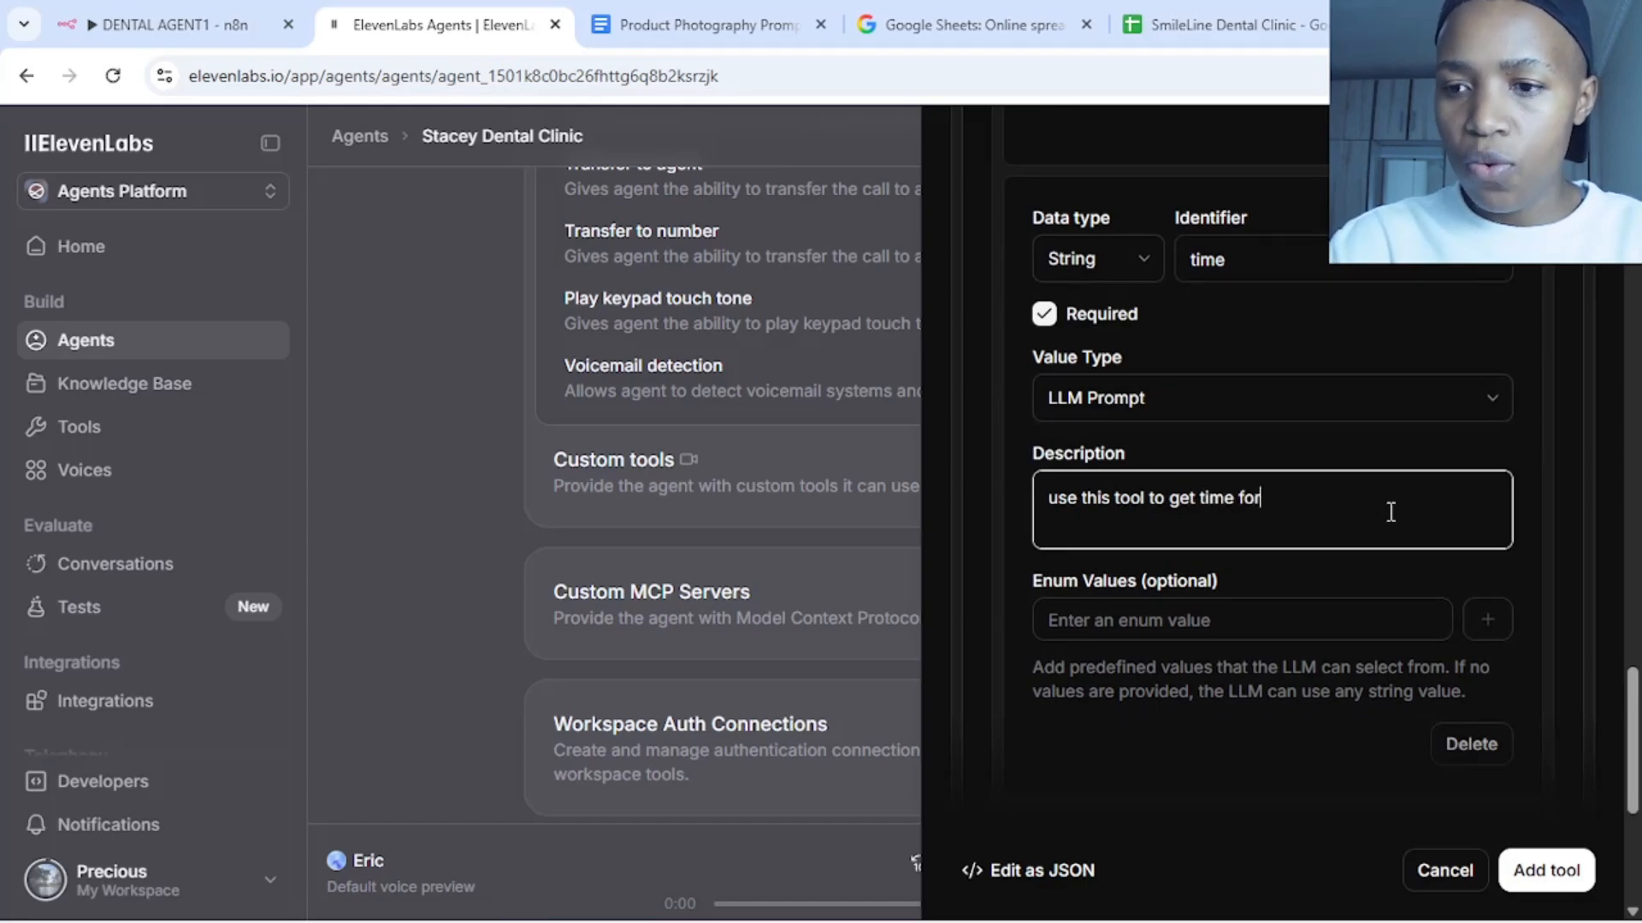
type("the re")
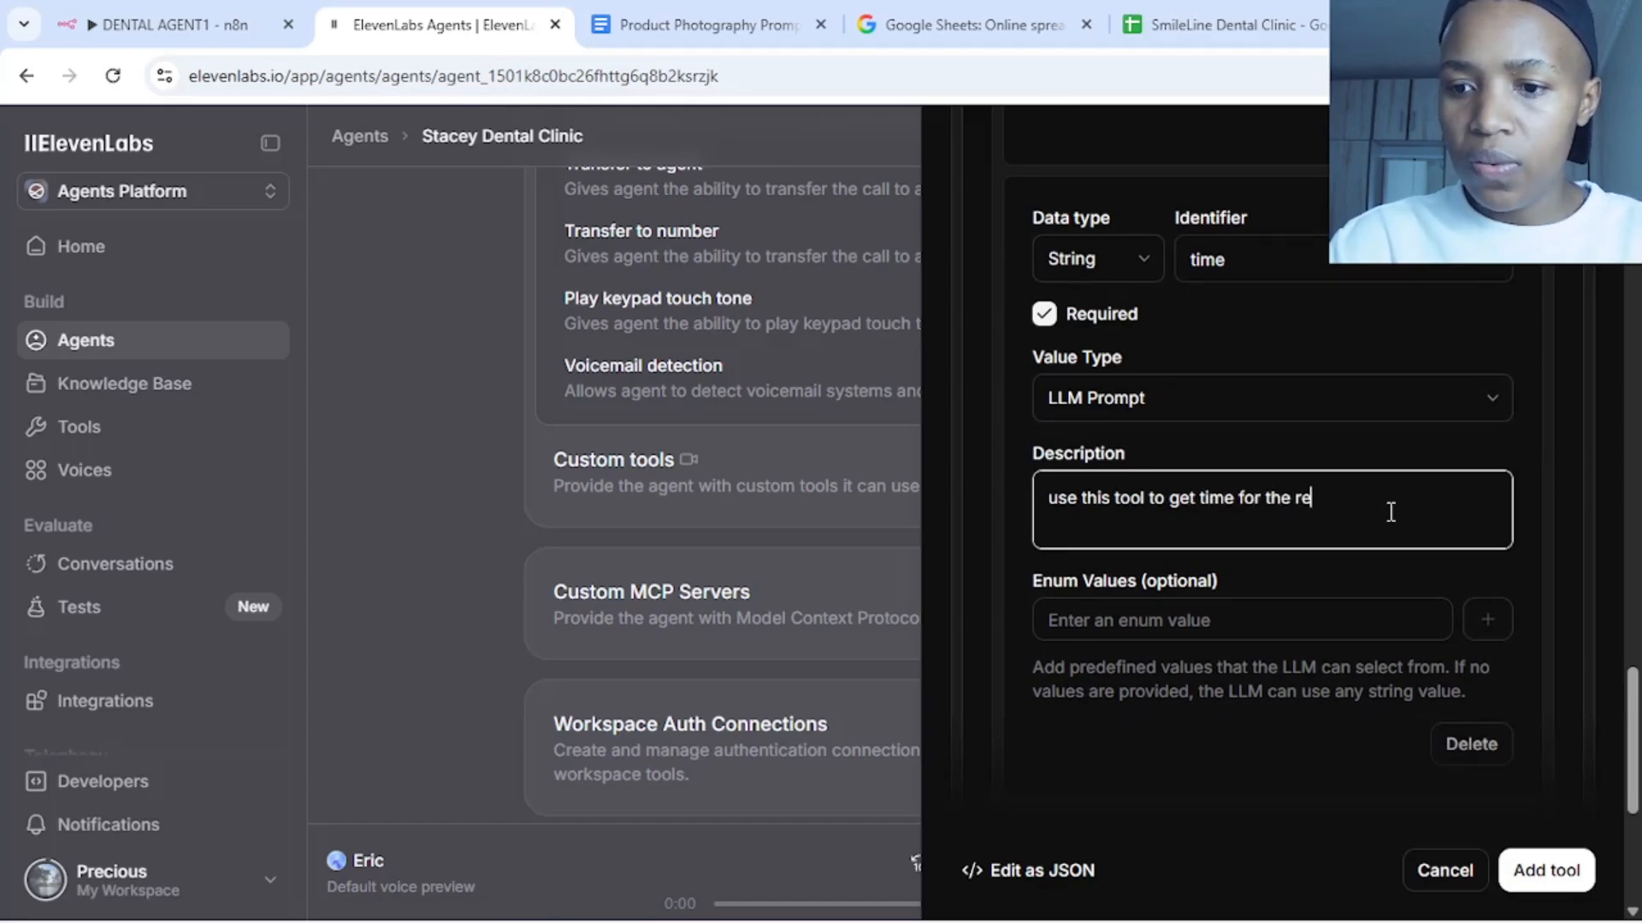
type("servation")
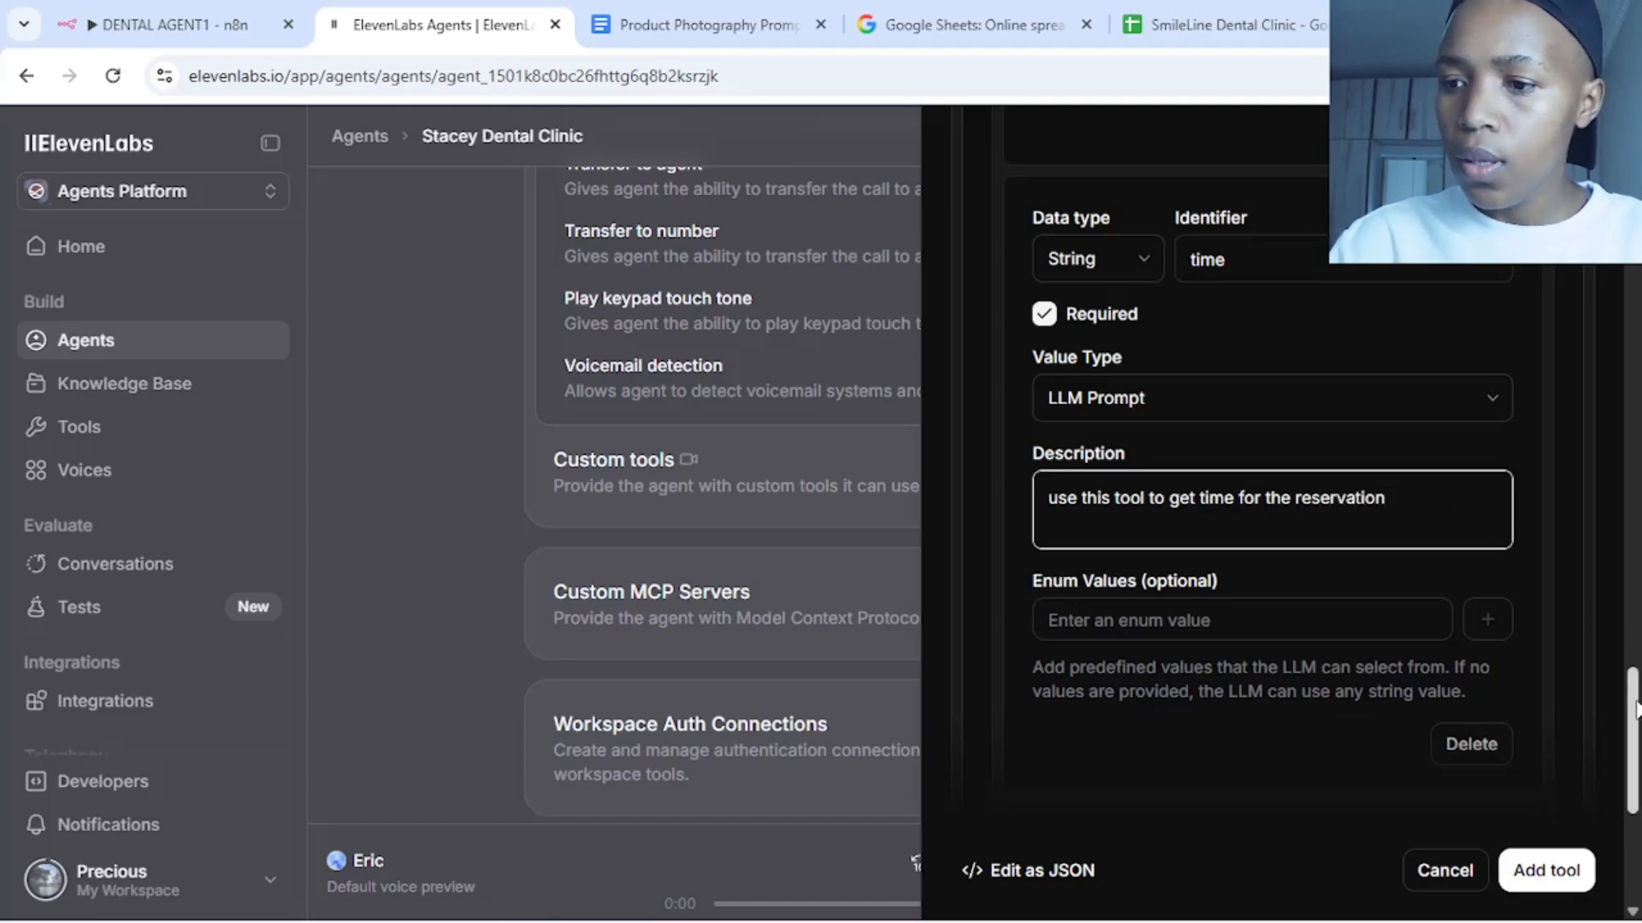
Add a fourth body parameter property with the identifier date
scroll(1634, 706, "down", 3)
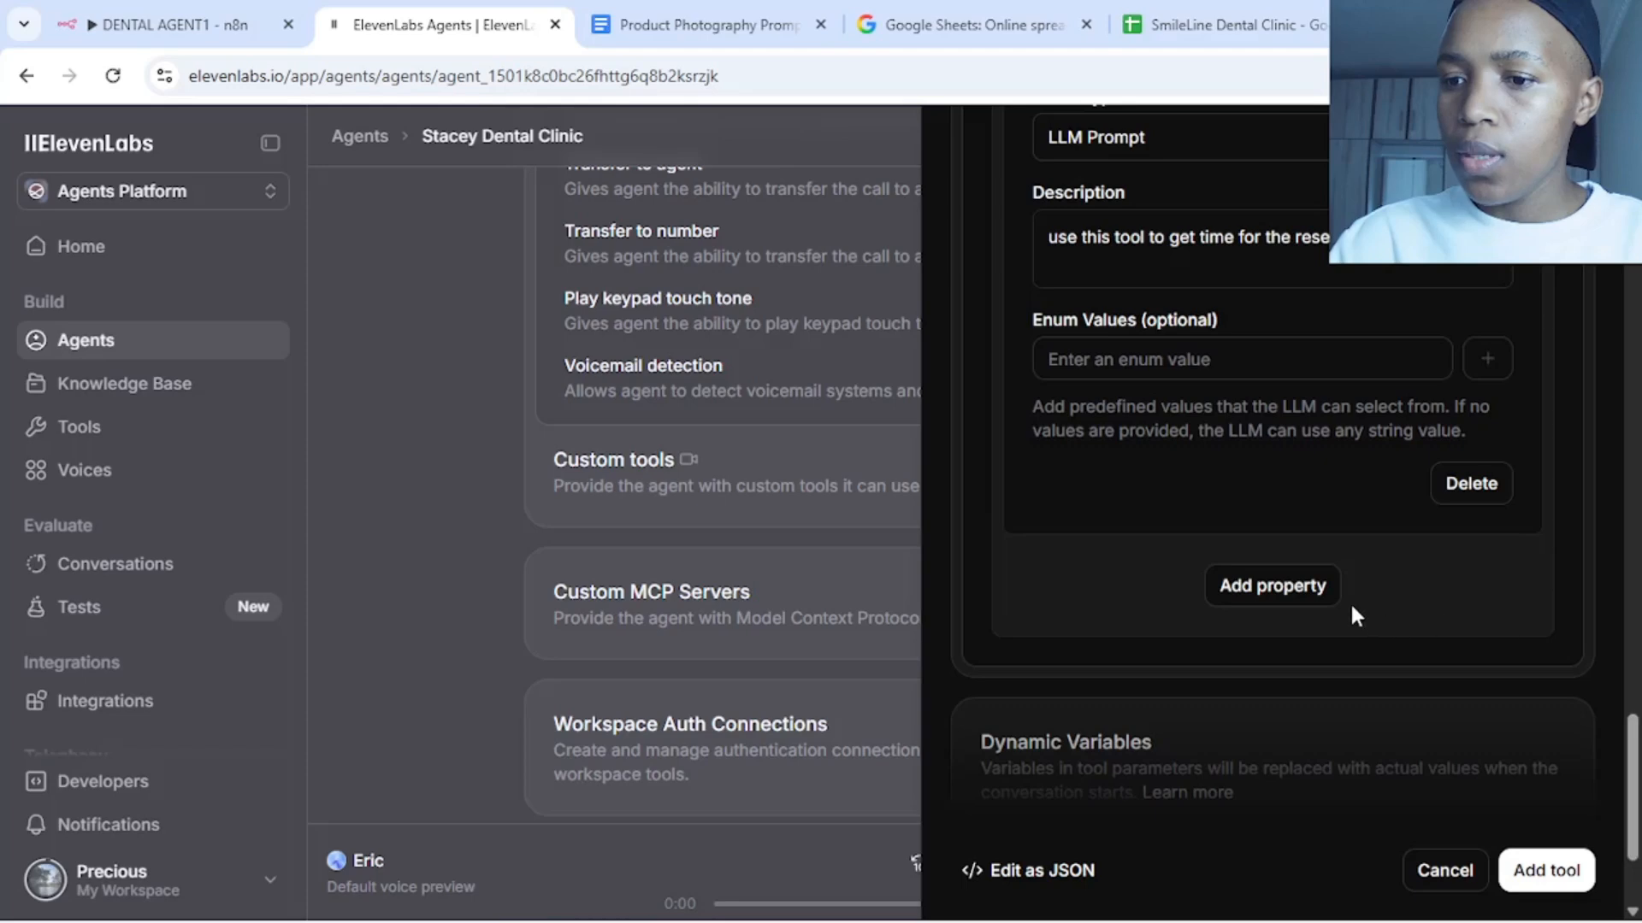
left_click(1339, 599)
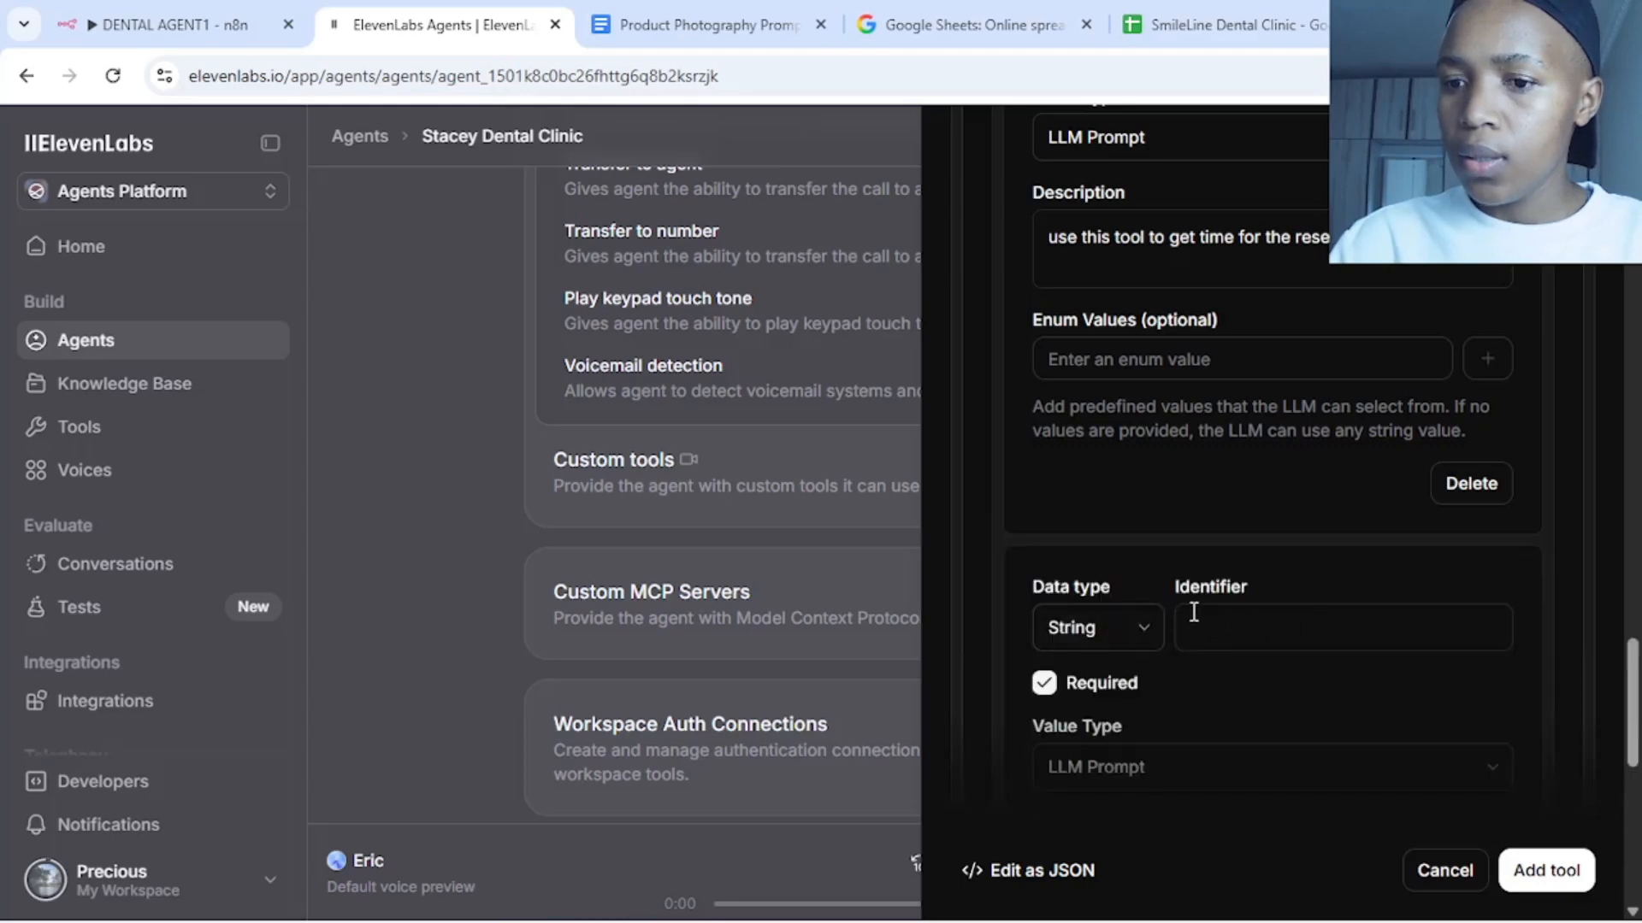
left_click(1214, 639)
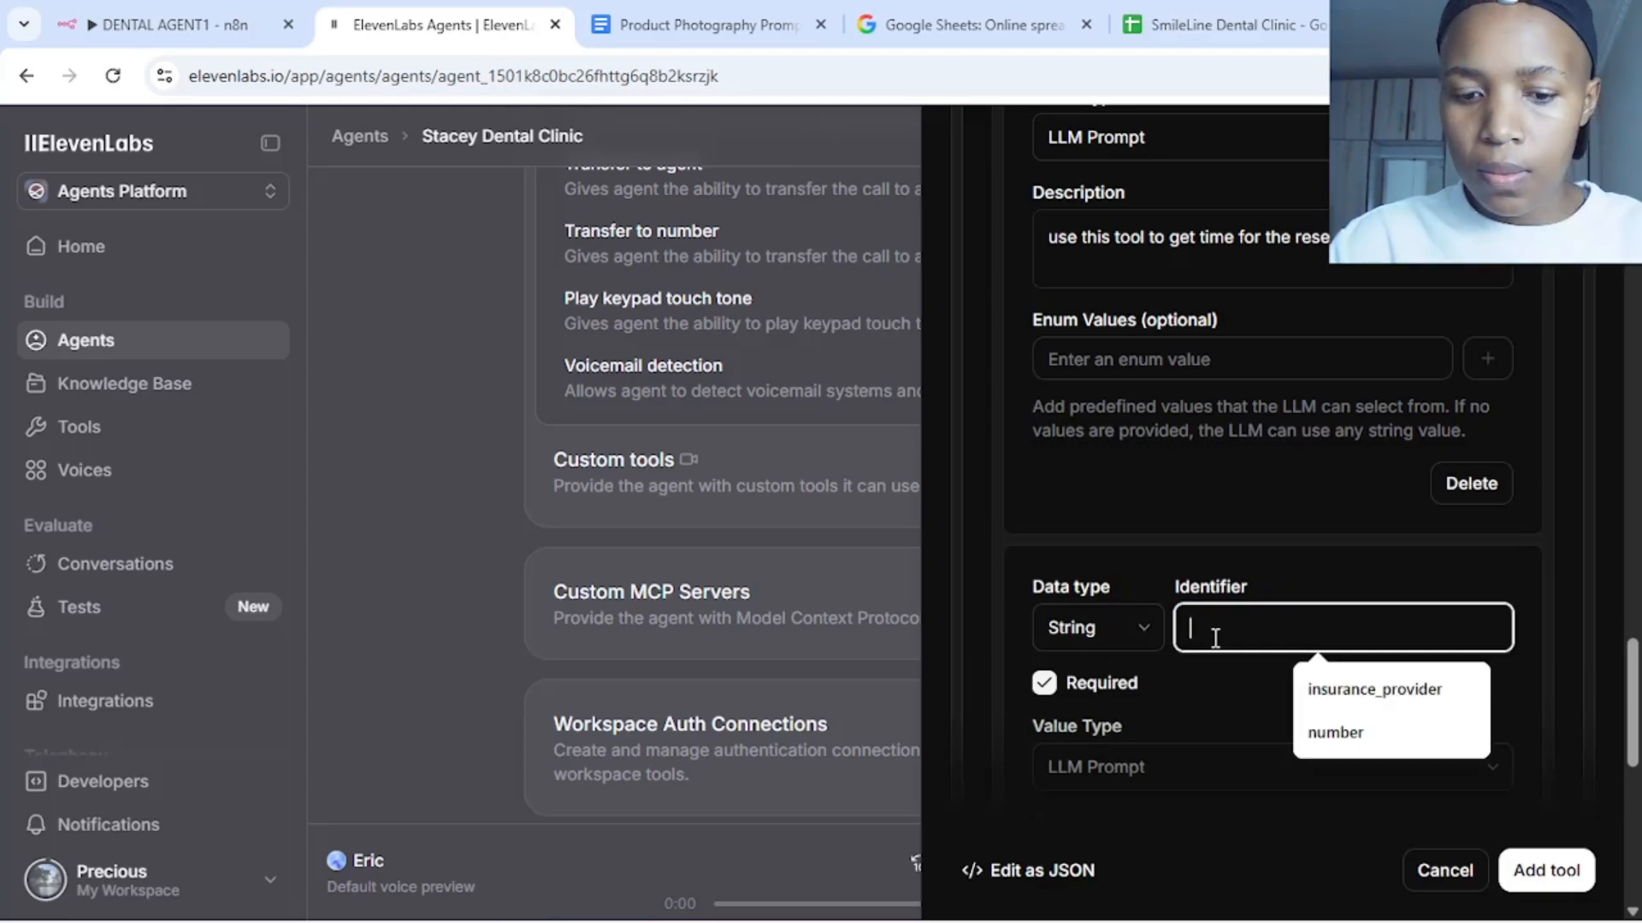
type("date")
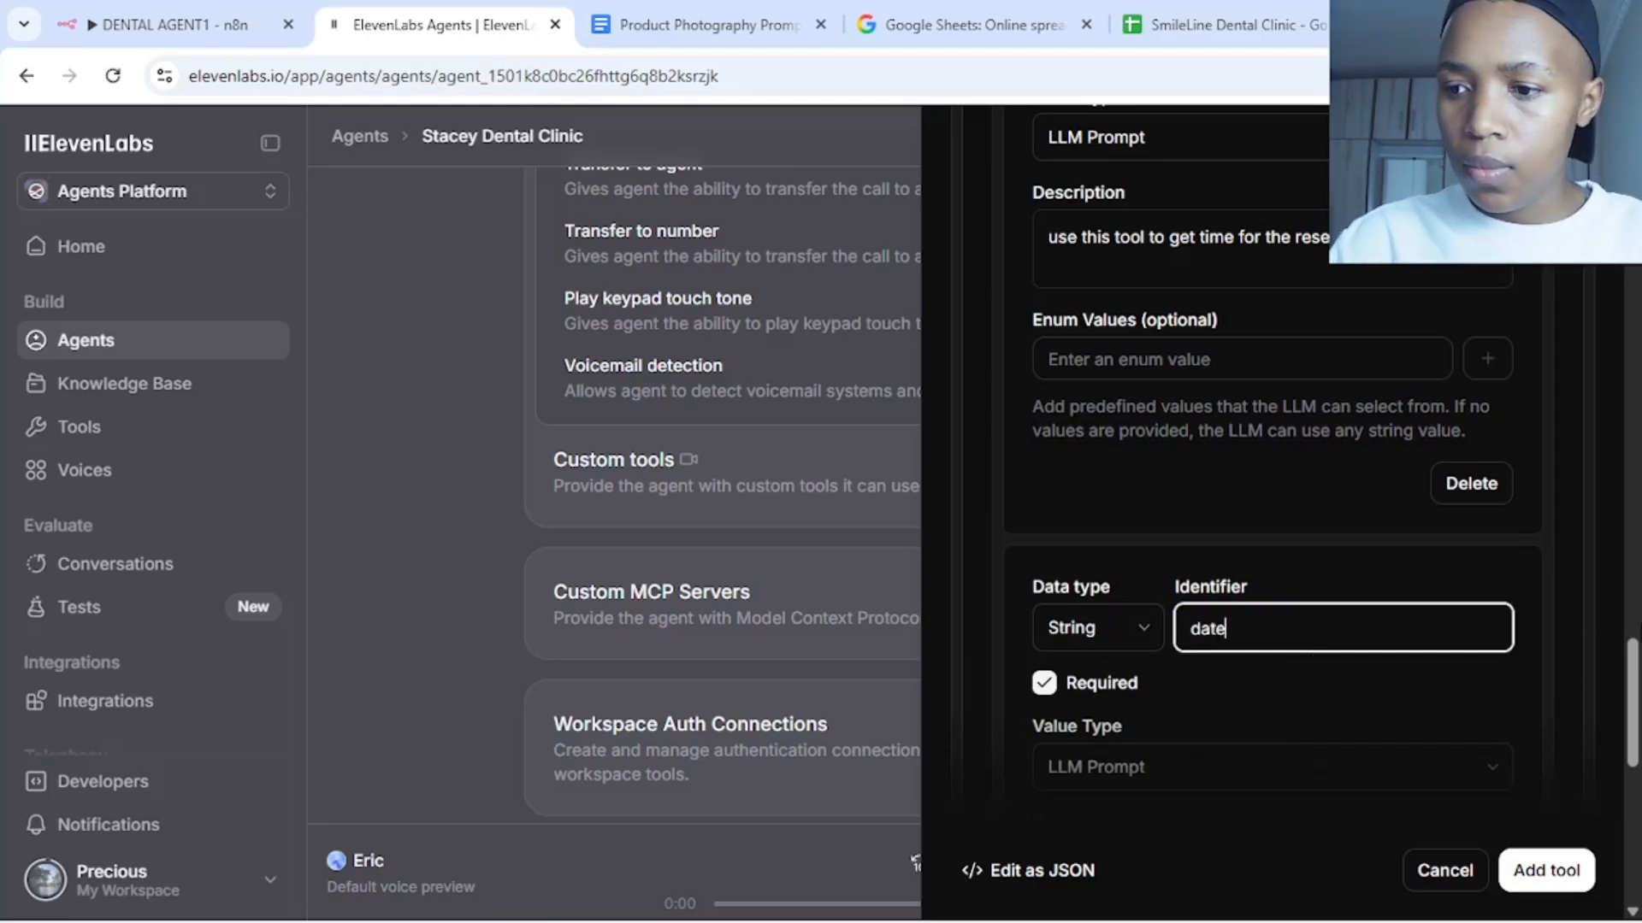
Describe the date property as "this will be used to get the reservation date"
scroll(1362, 480, "down", 5)
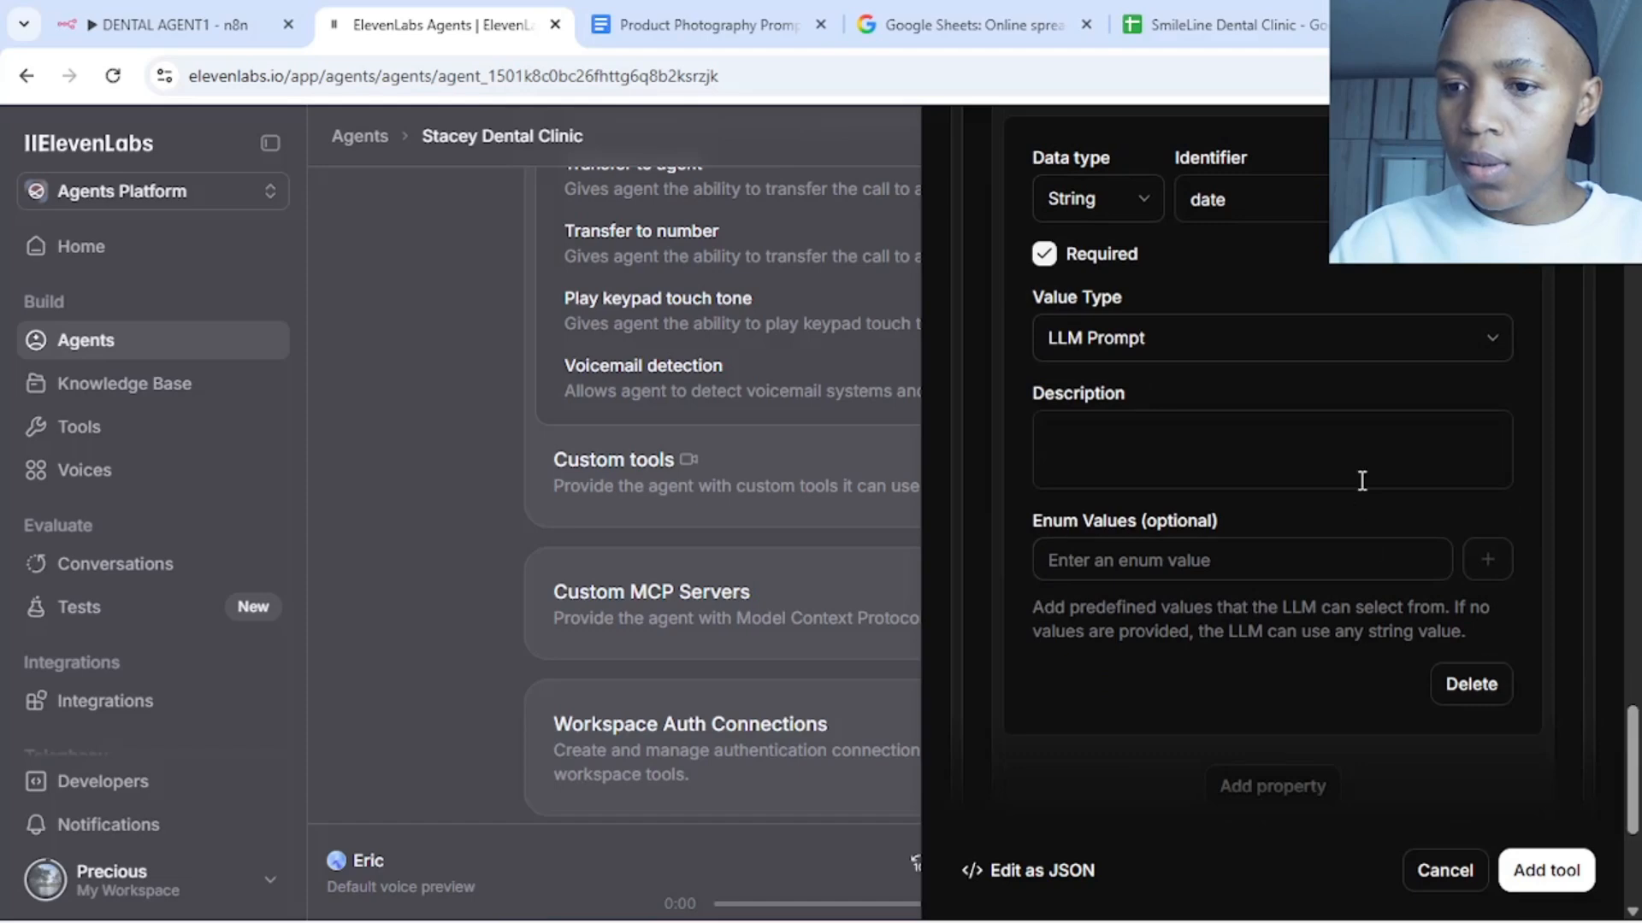
left_click(1341, 458)
type("thi")
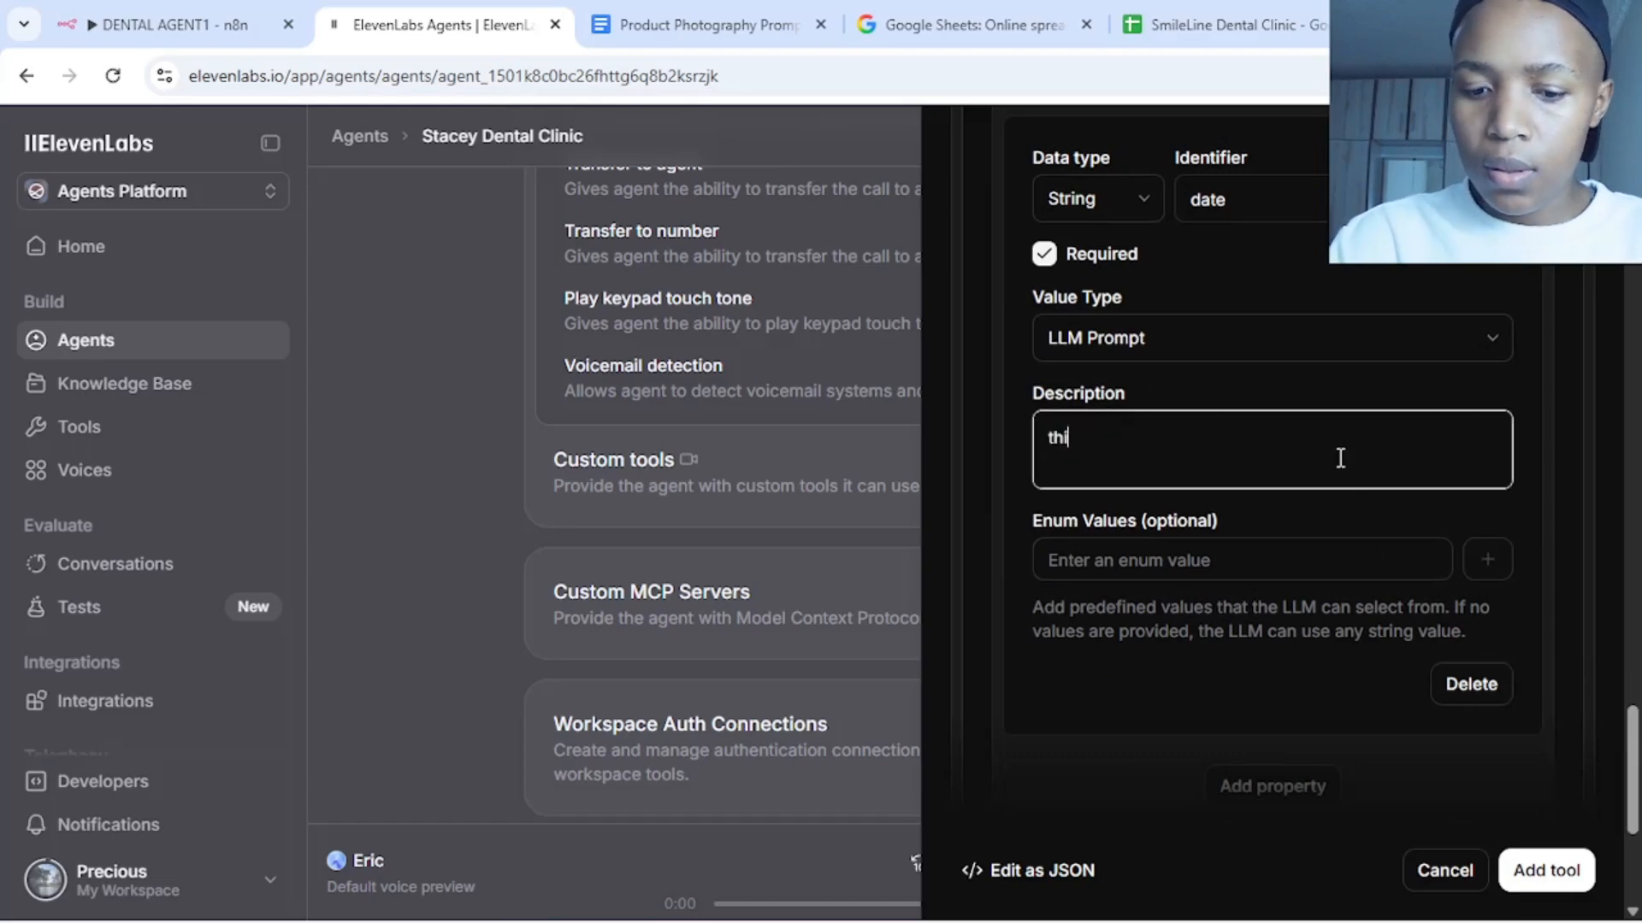
type("s wi")
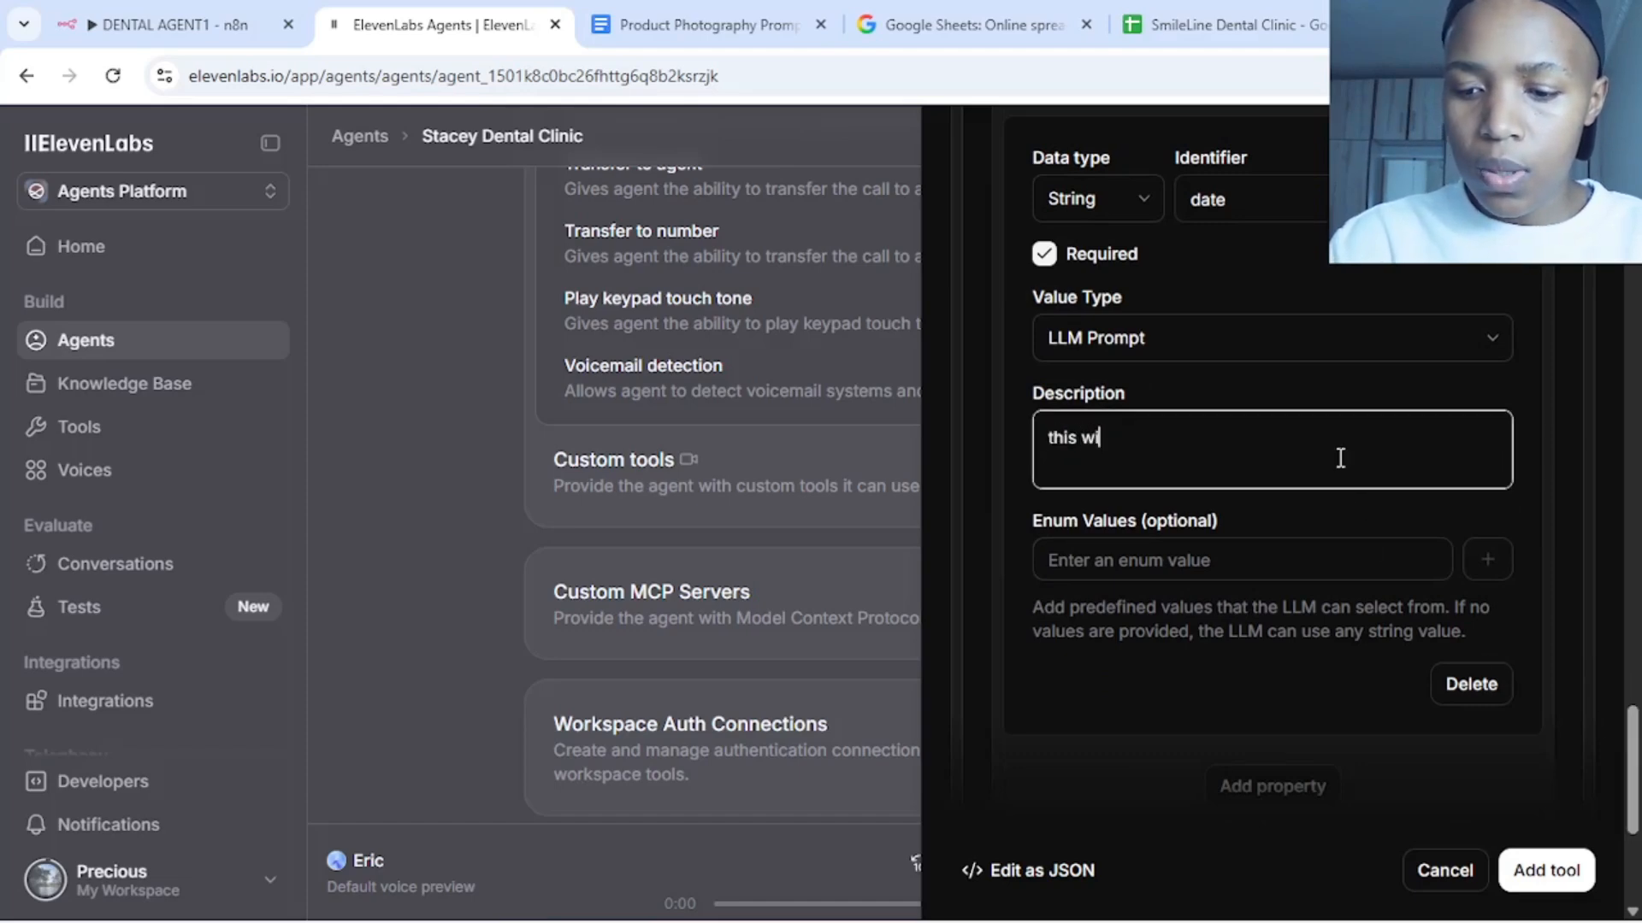
type("ll be used t")
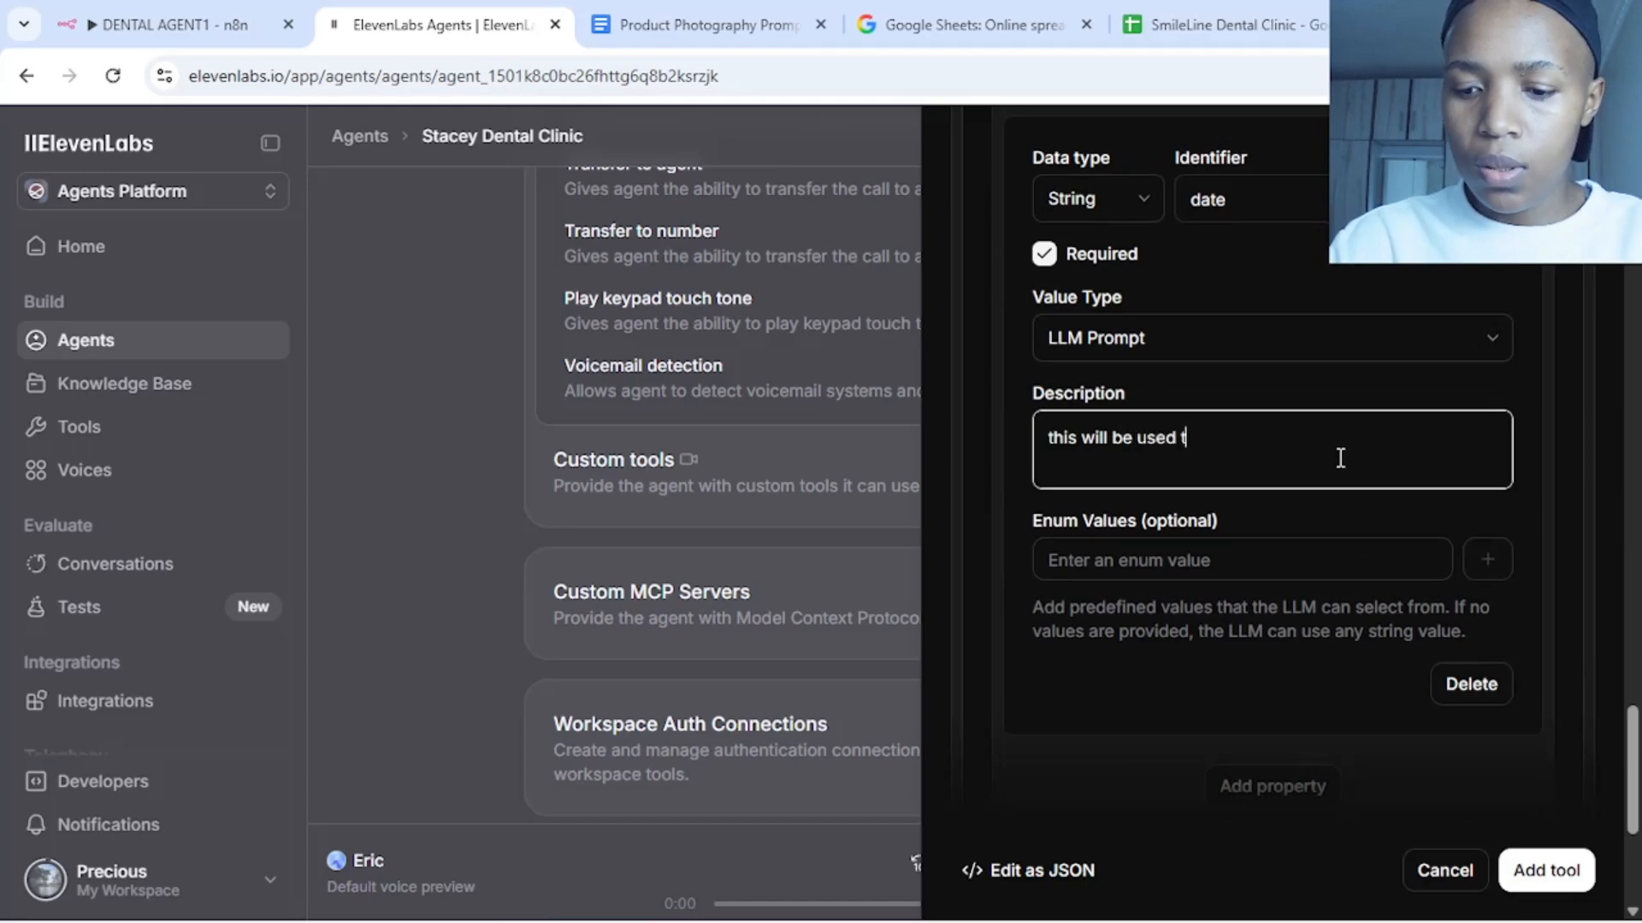
type("o get the ")
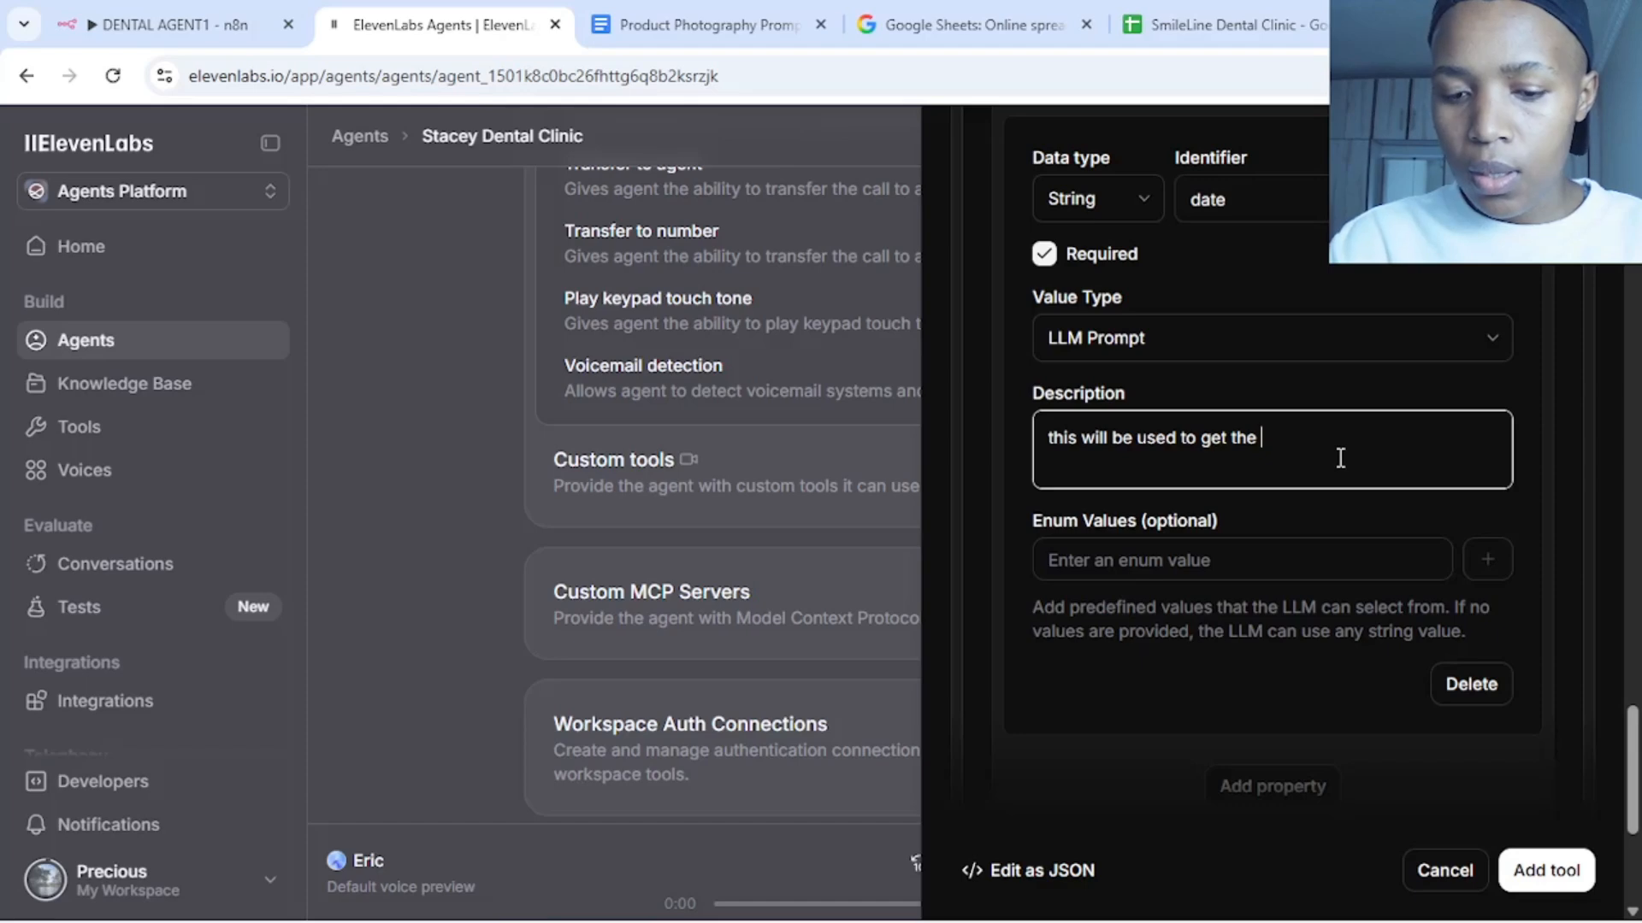
type("re")
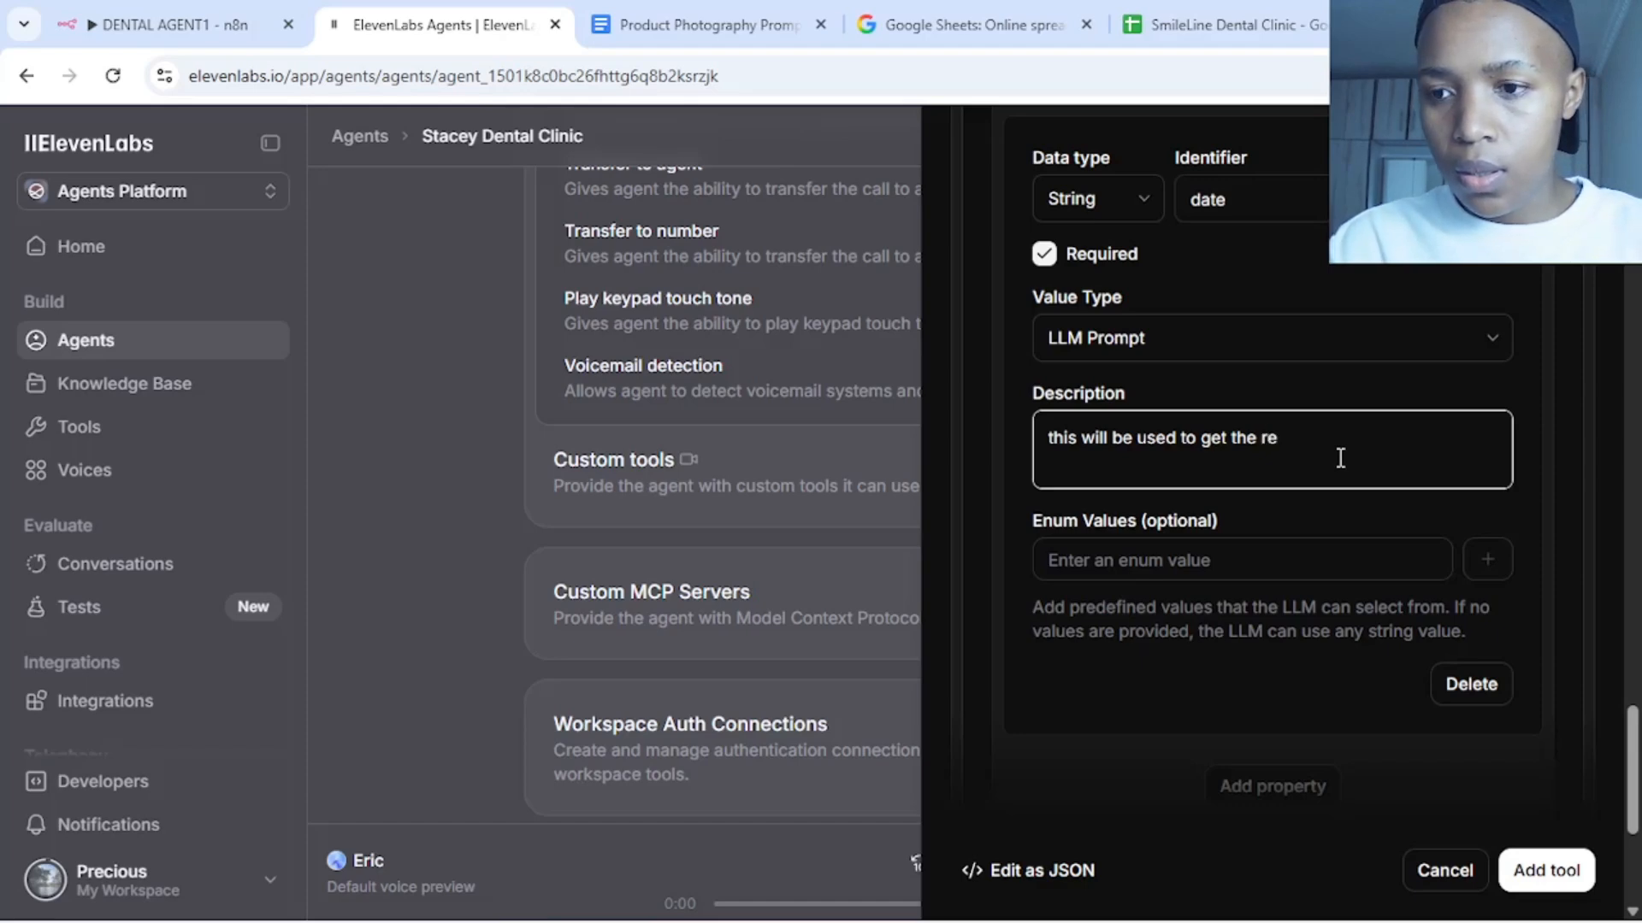
type("rse")
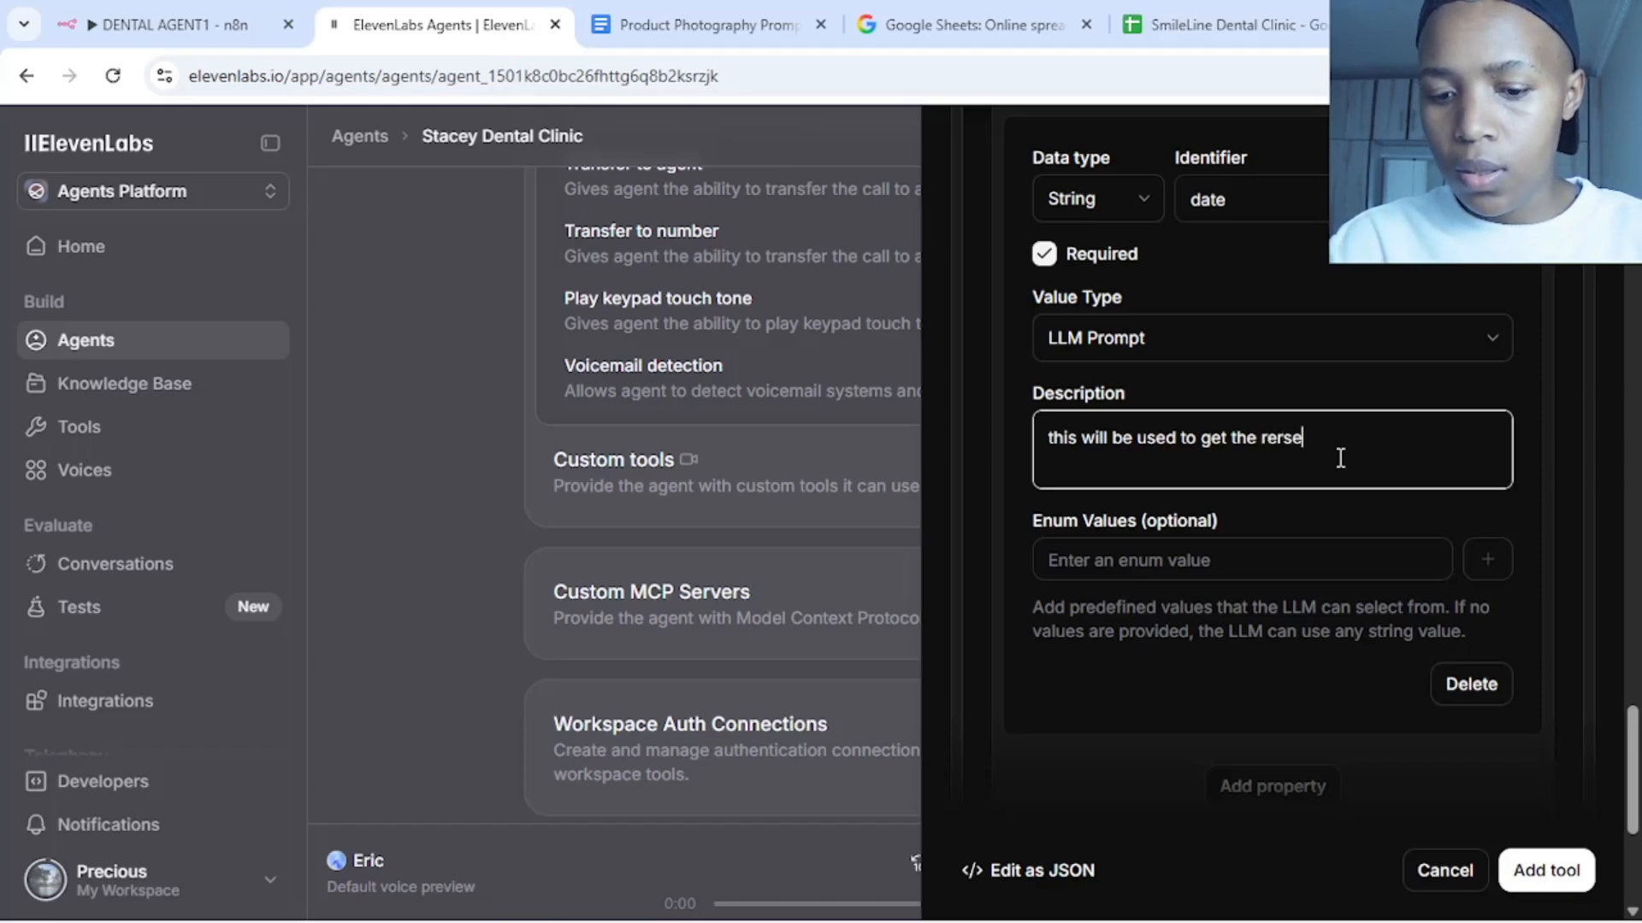
type("vation date")
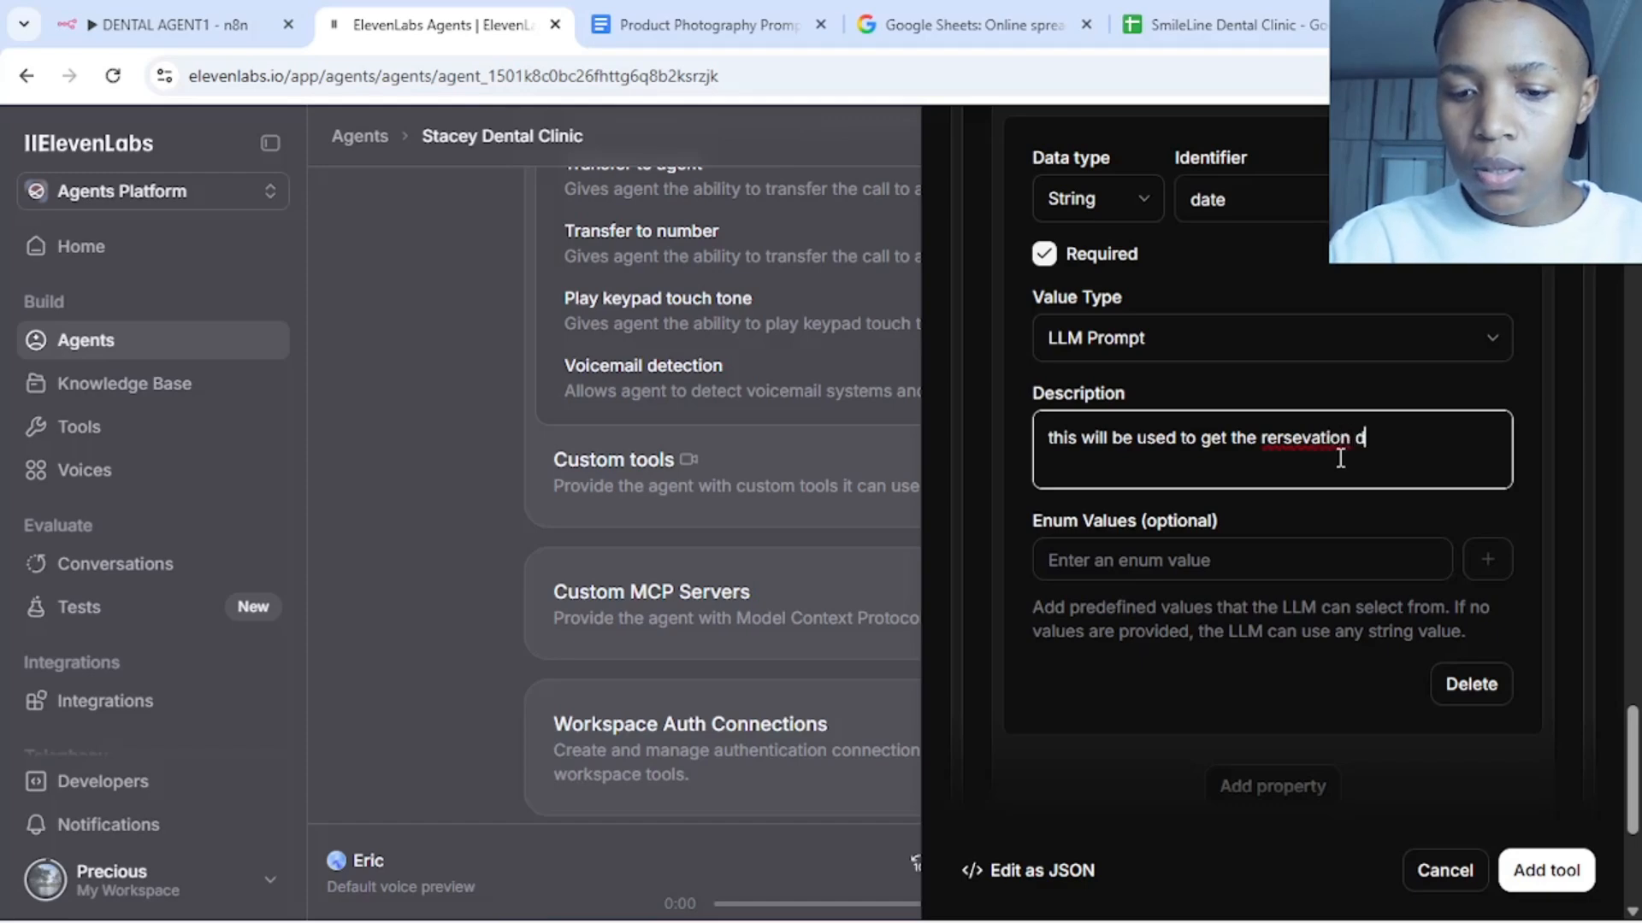
left_click(1292, 442)
key("BackSpace")
key("BackSpace")
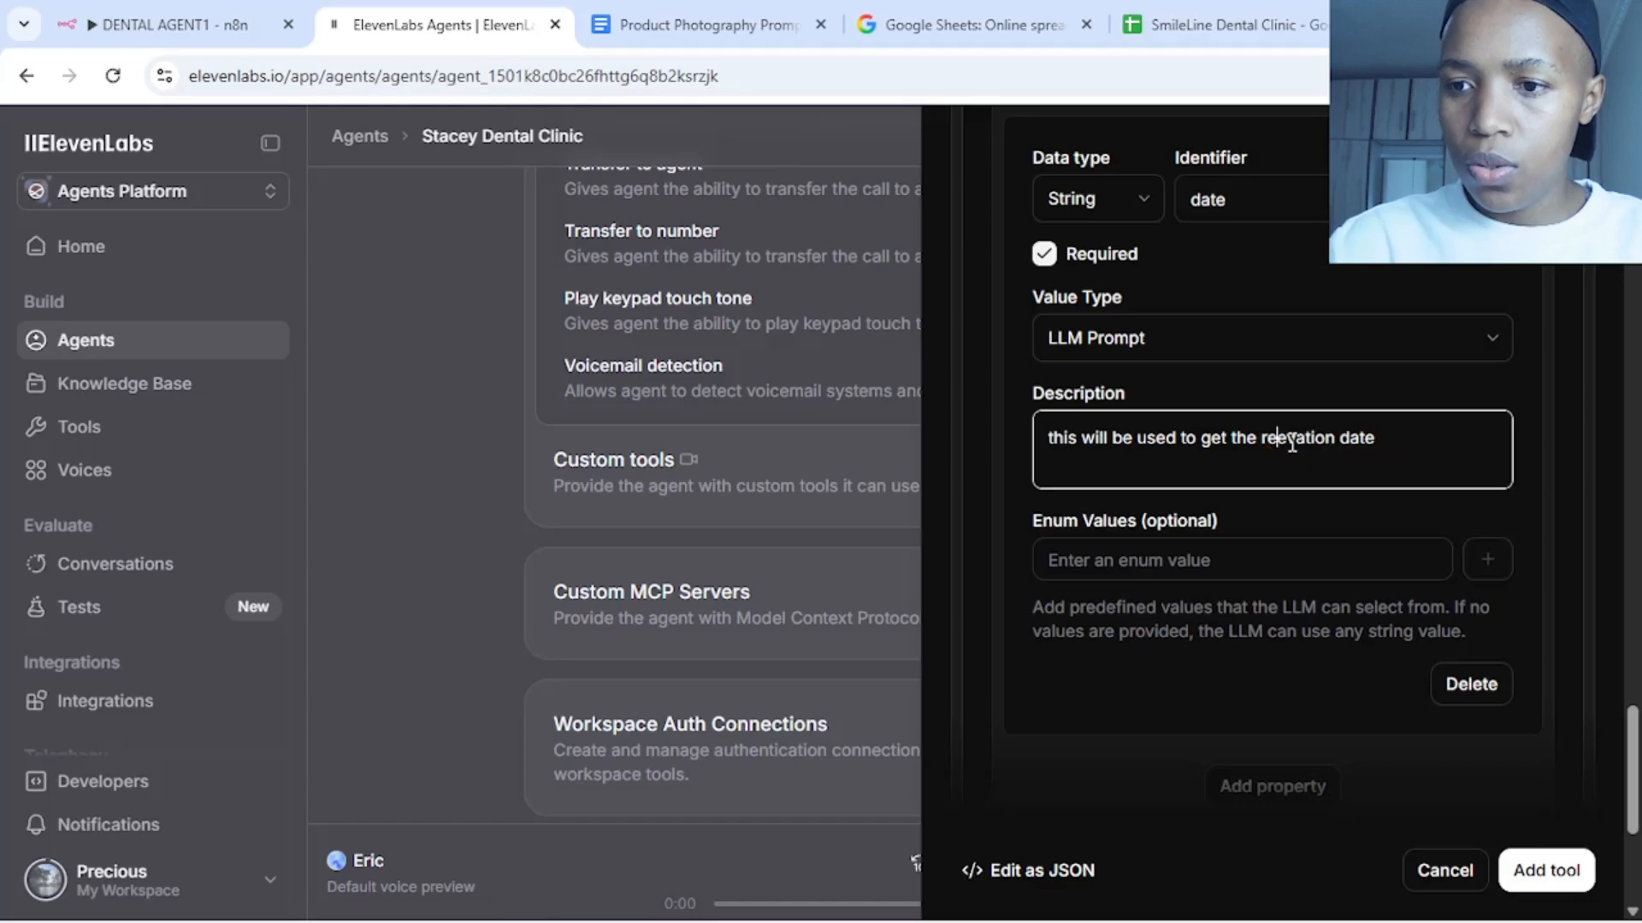
type("se")
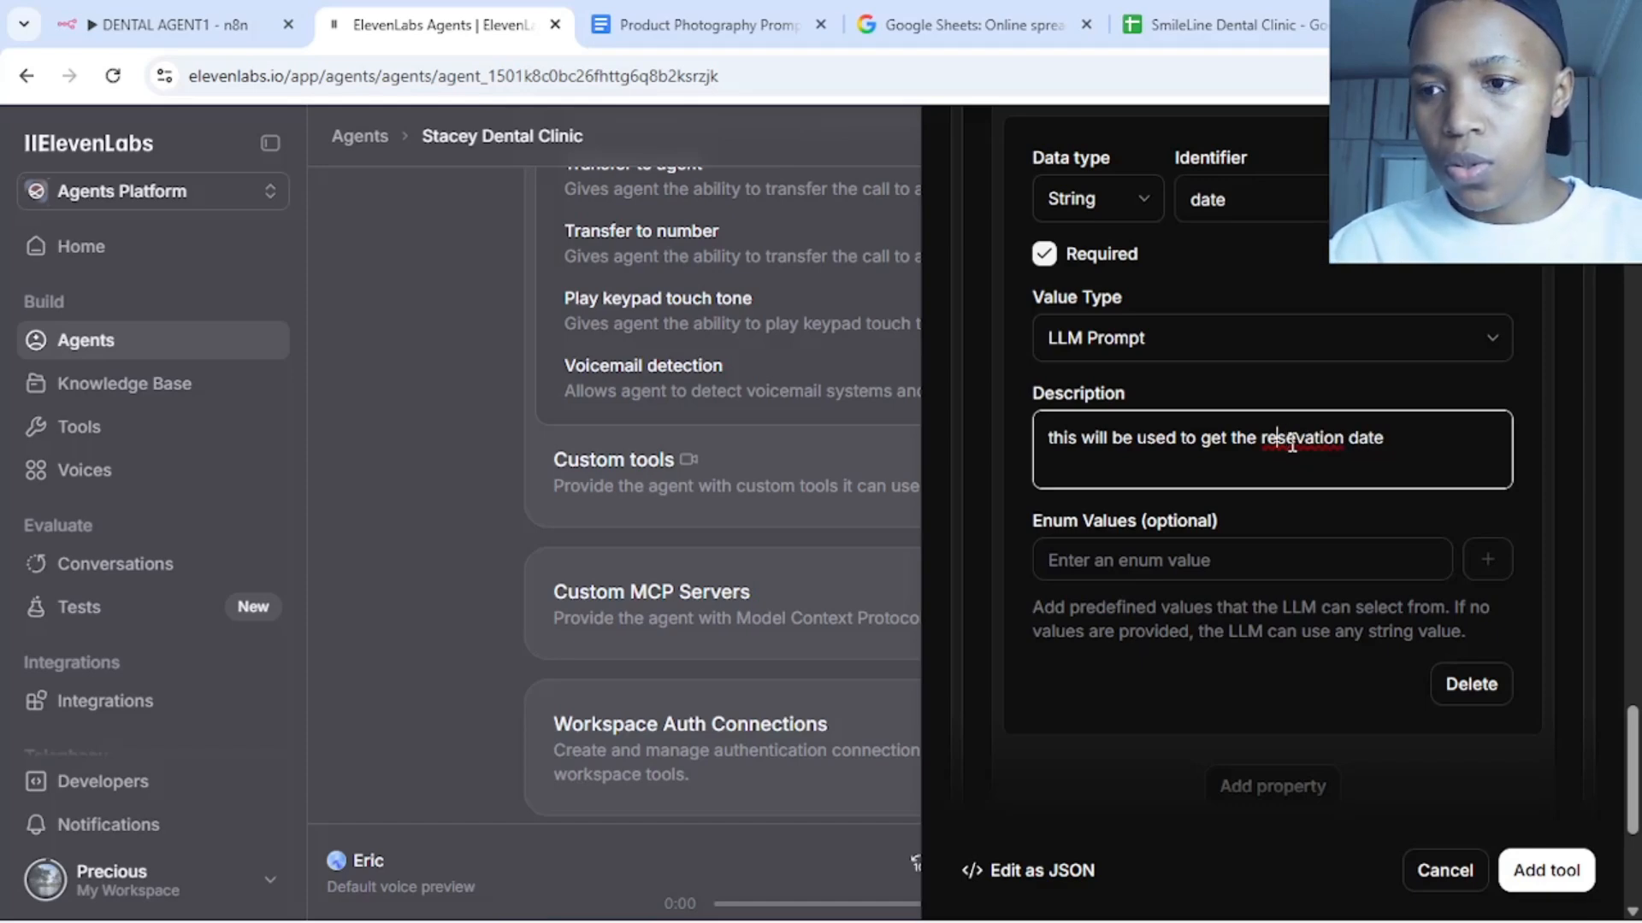
type("rser")
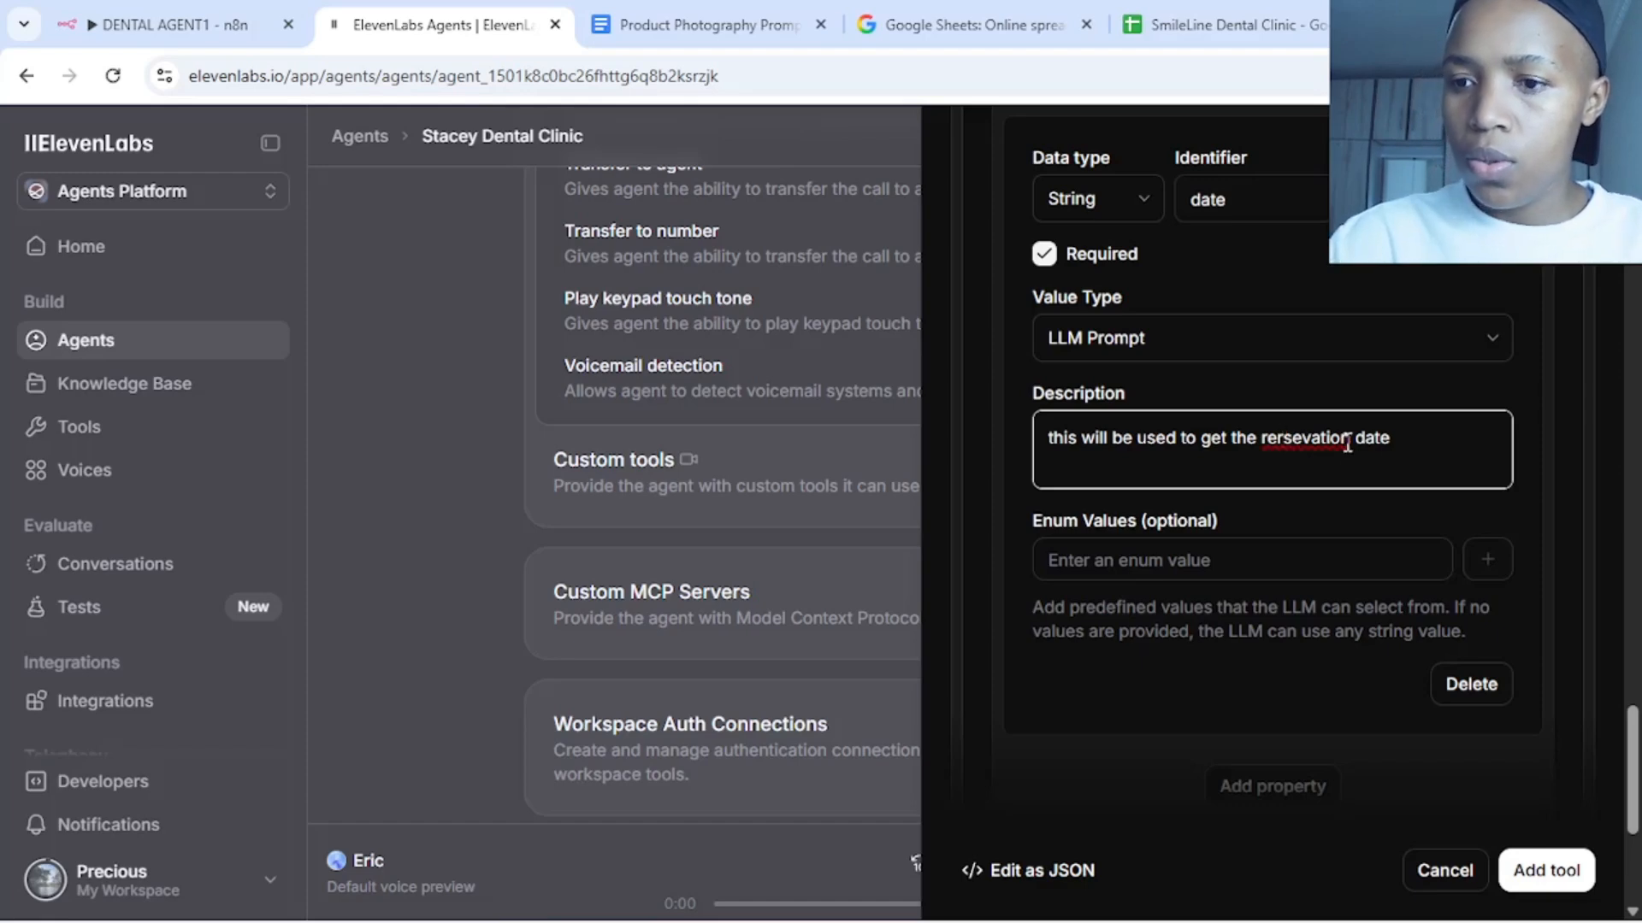
key("BackSpace")
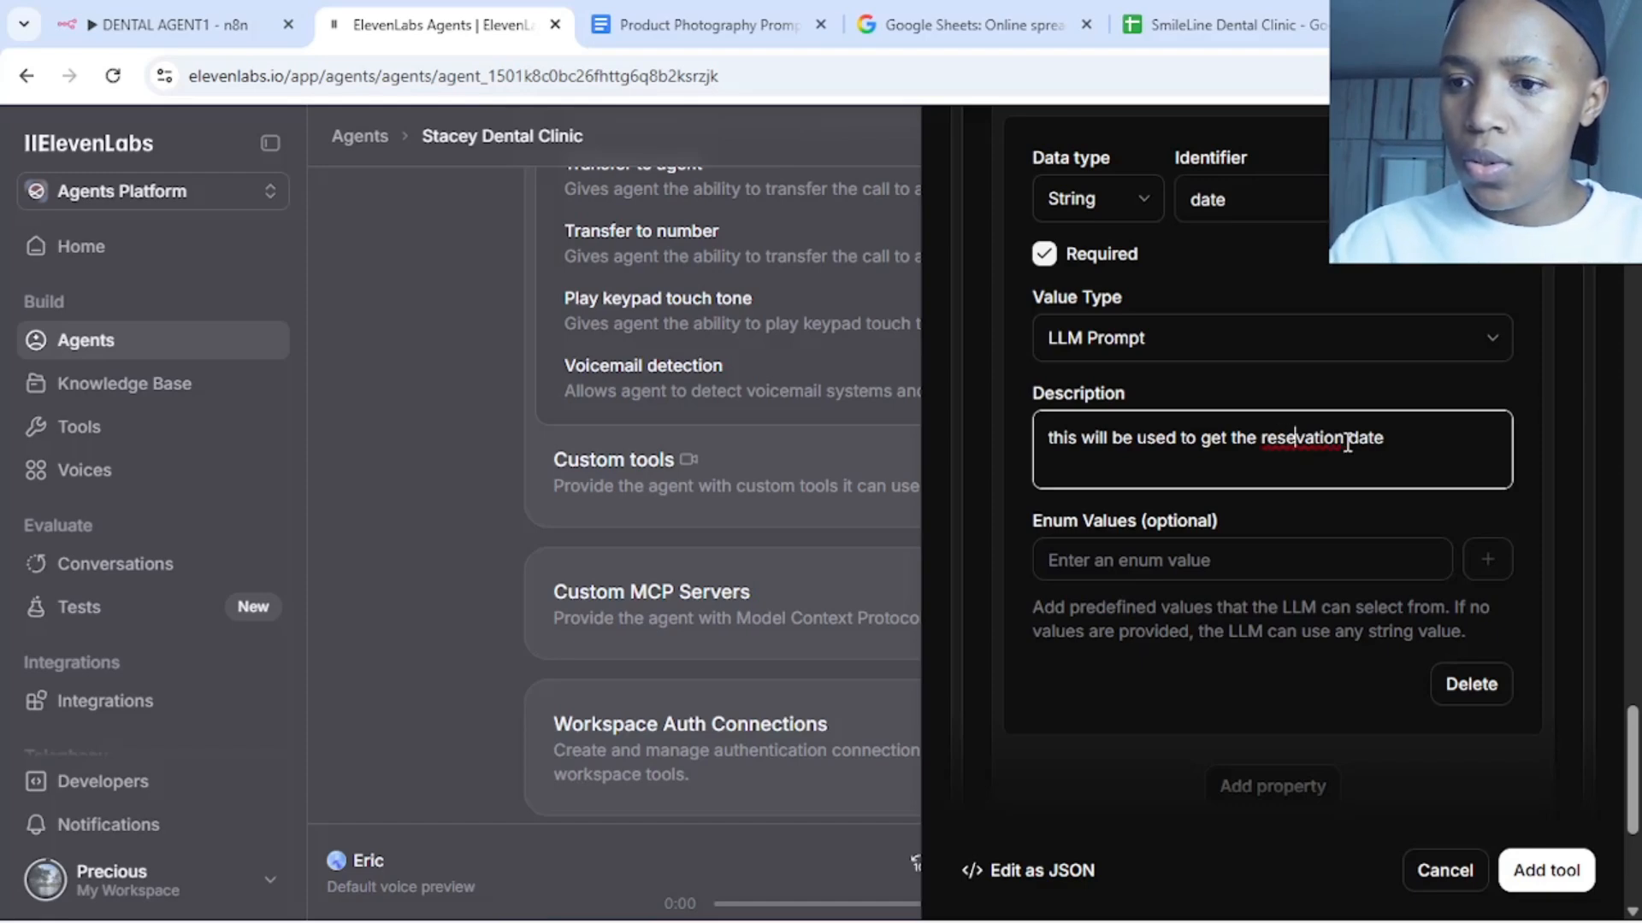
type("r")
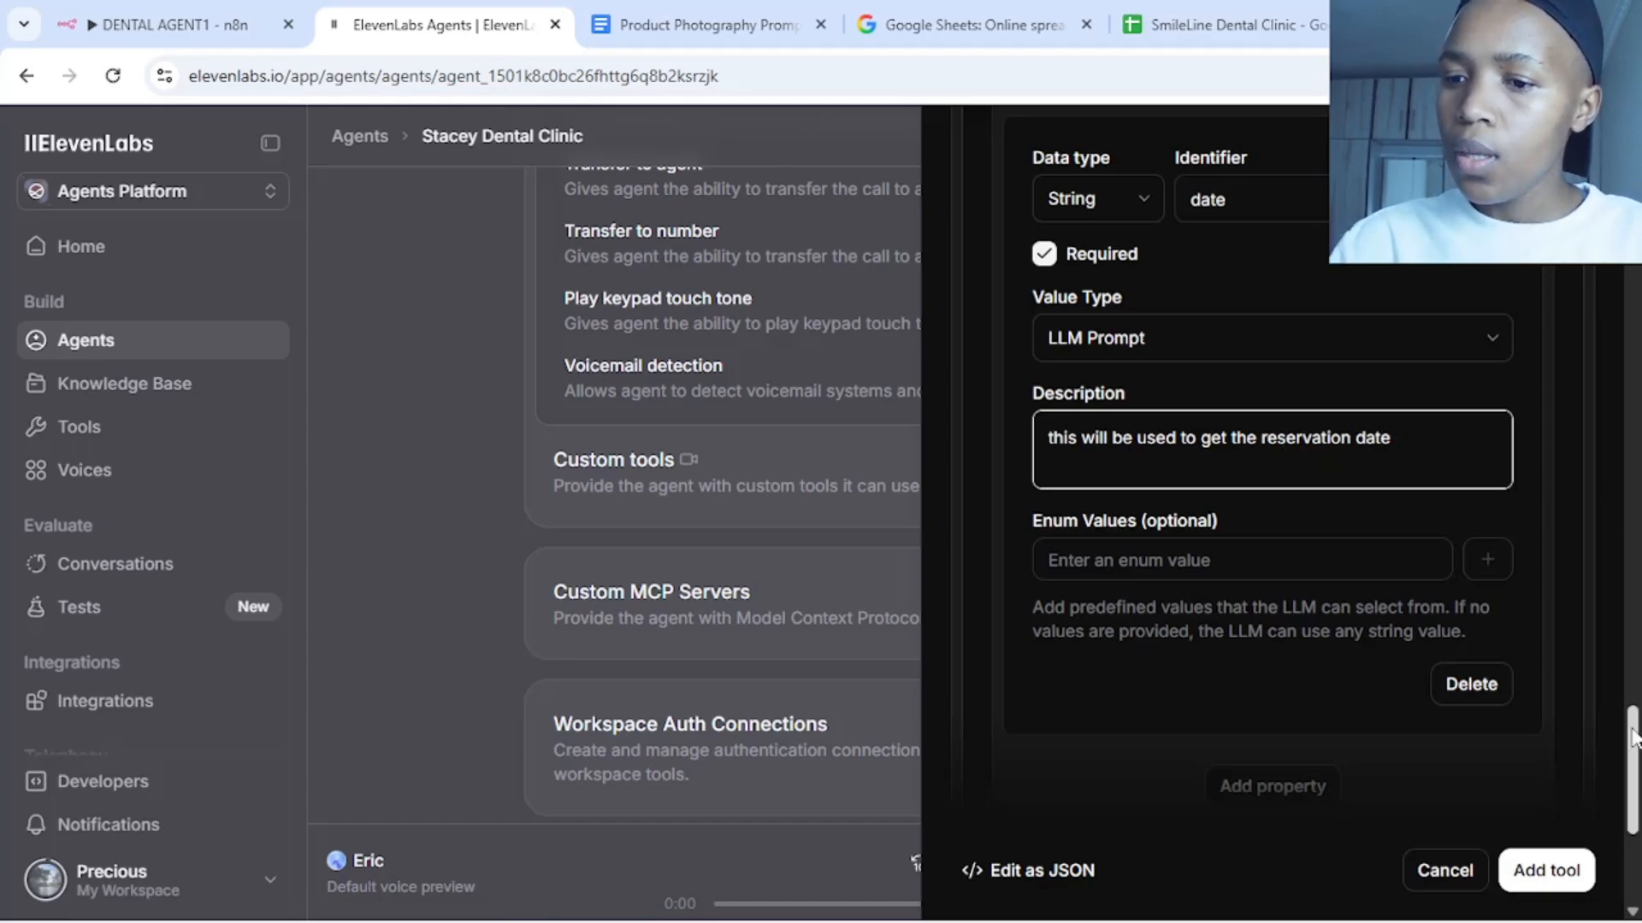
Add a fifth body parameter property with the identifier reason_for_visit
left_click_drag(1631, 737, 1631, 797)
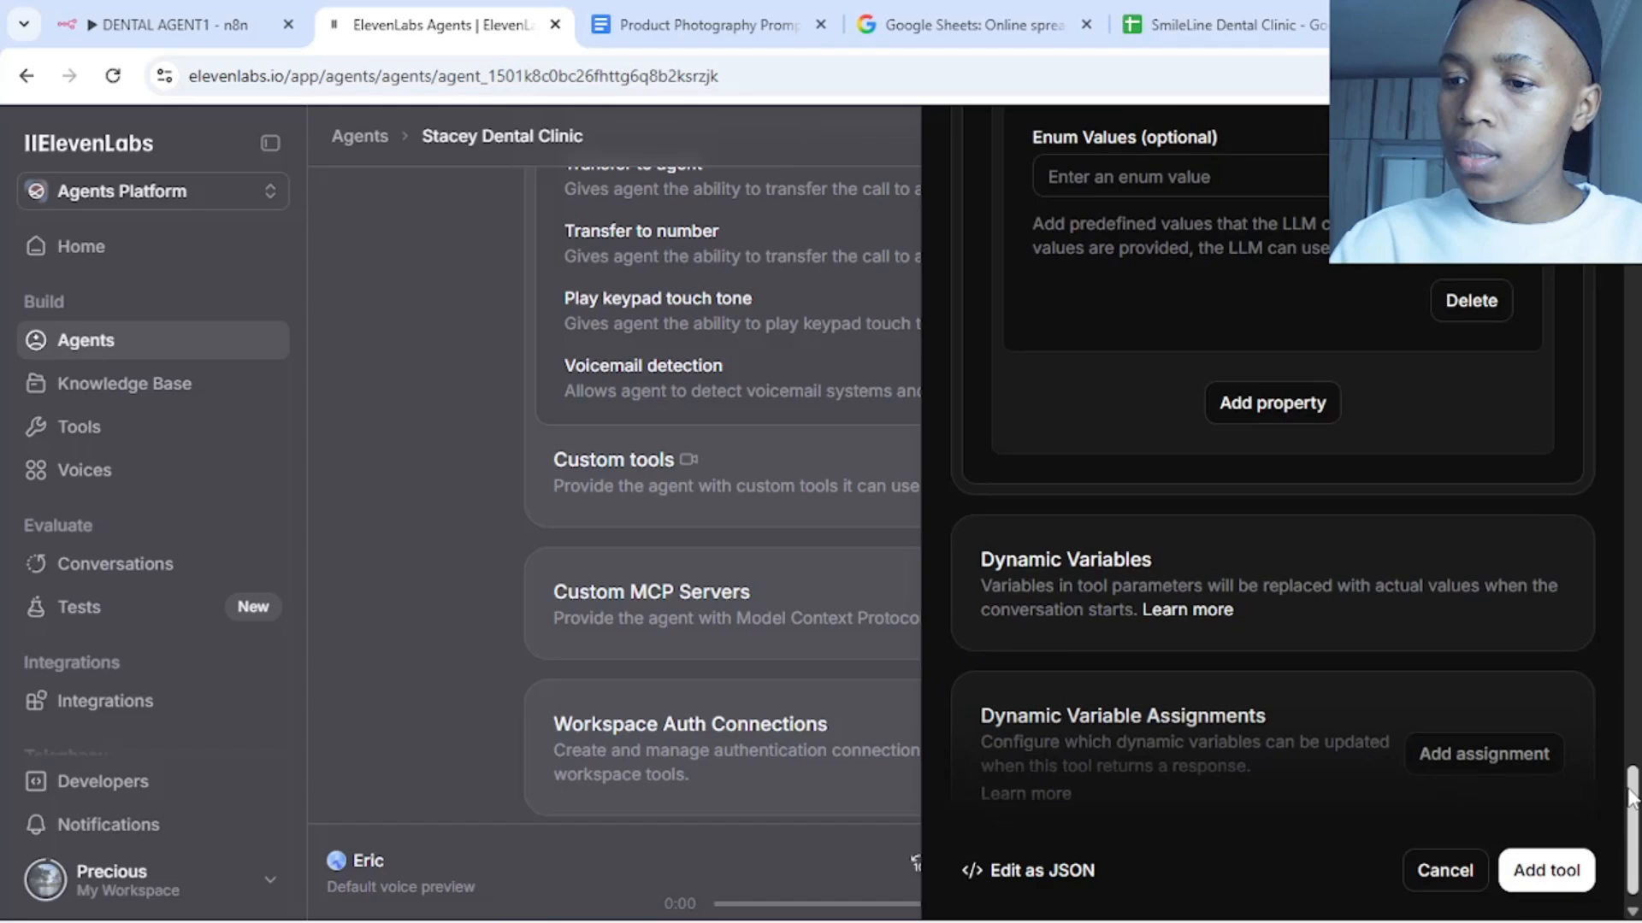
left_click(1322, 404)
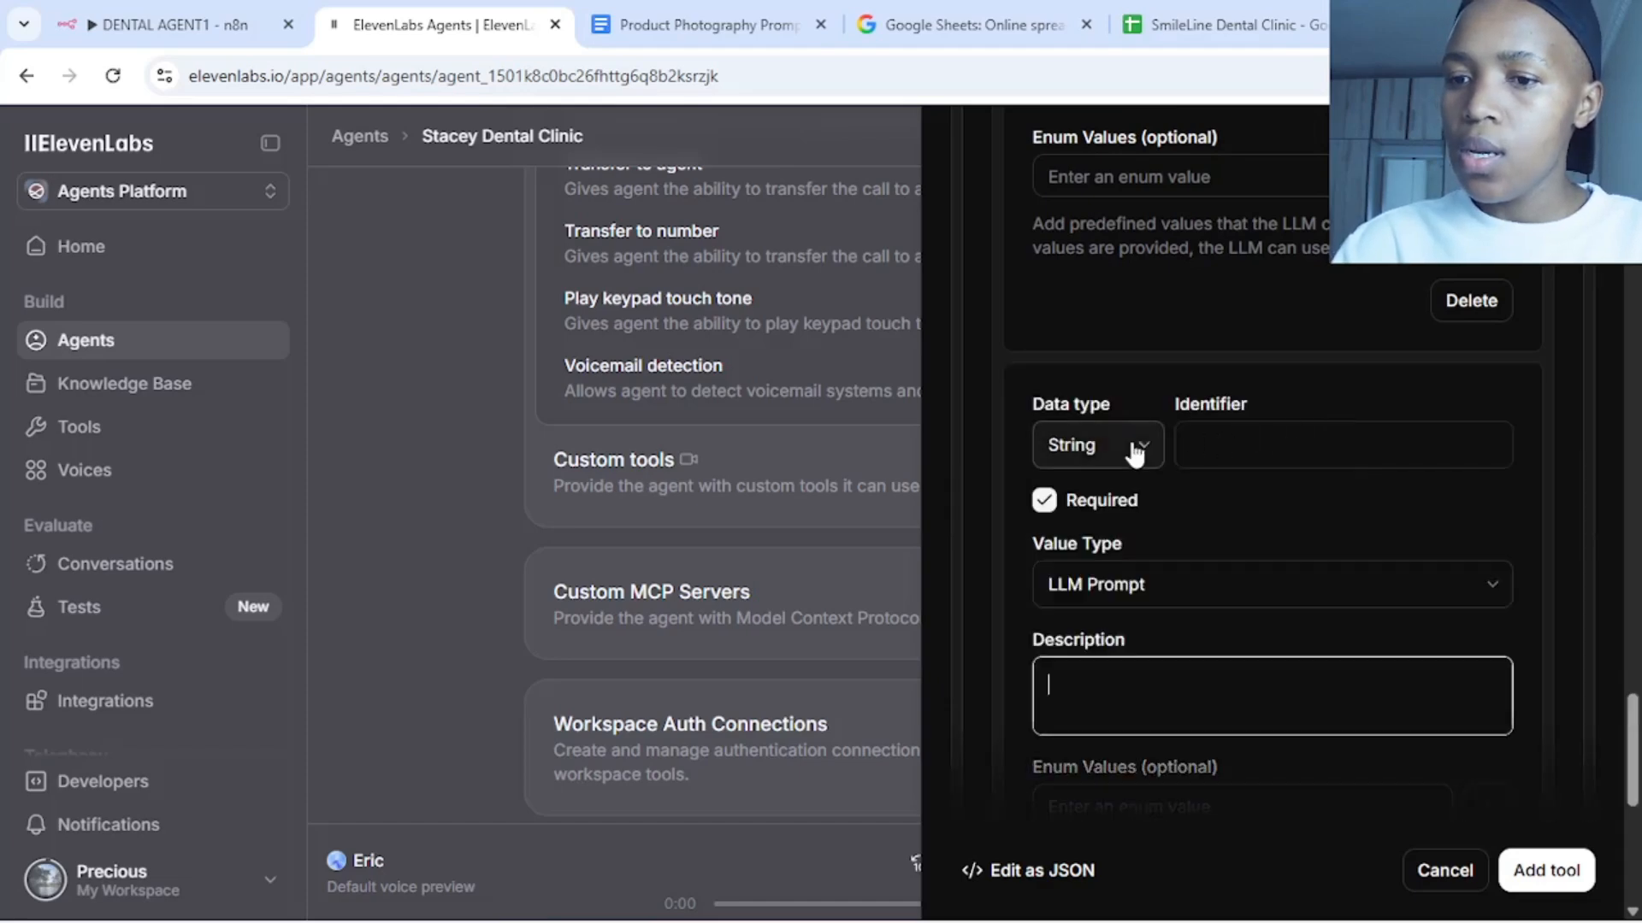
left_click(1211, 444)
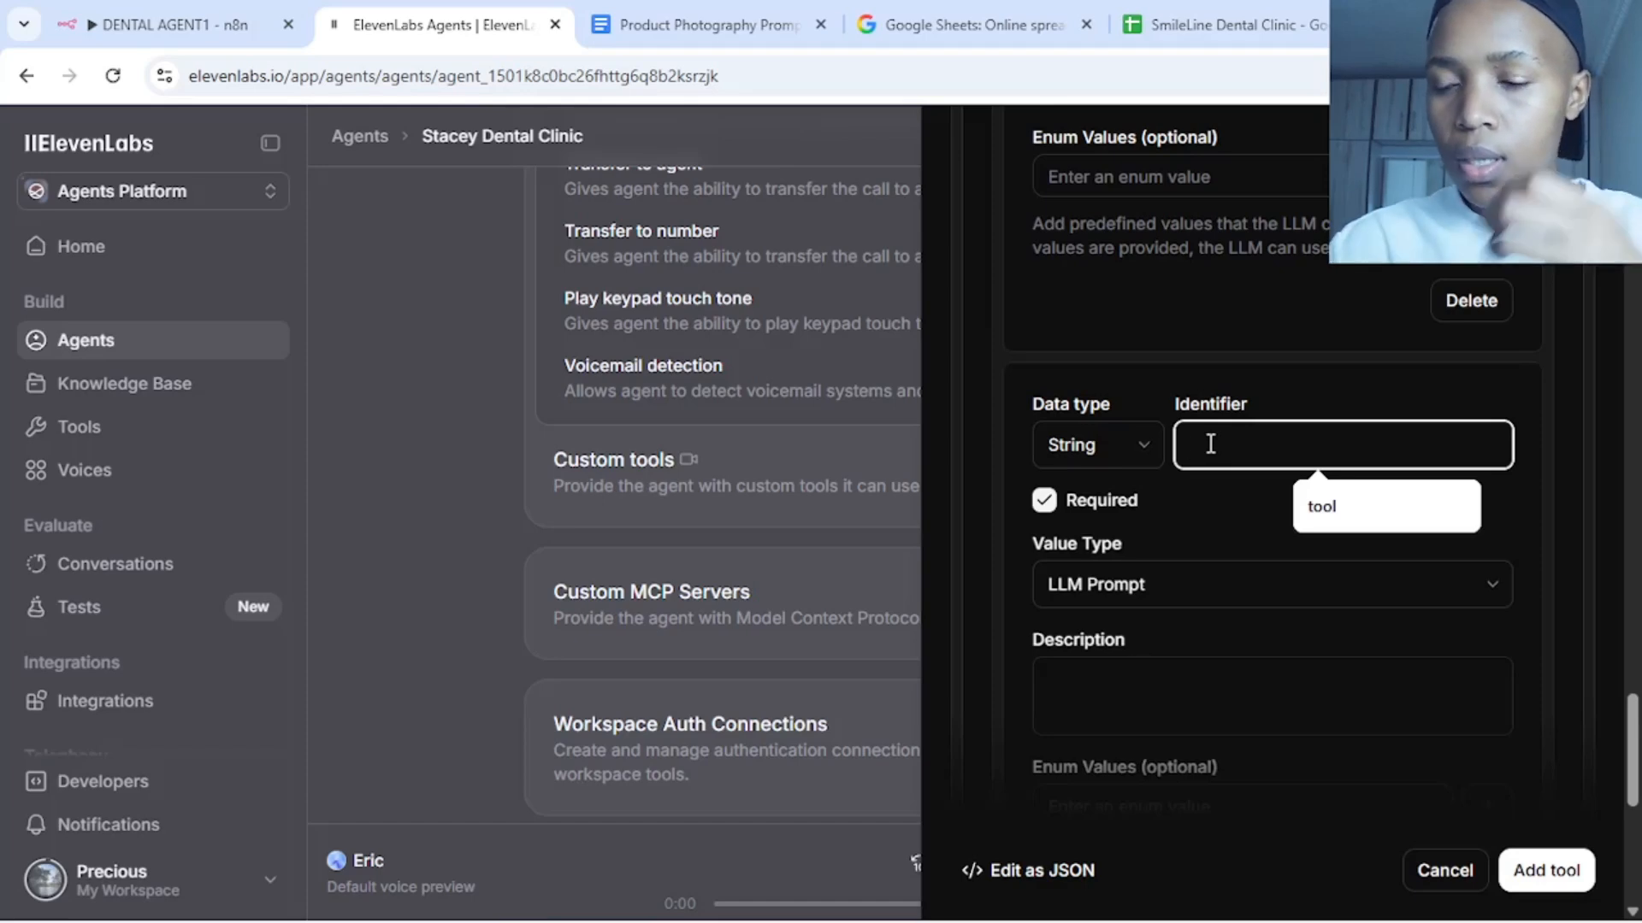
type("t")
key("BackSpace")
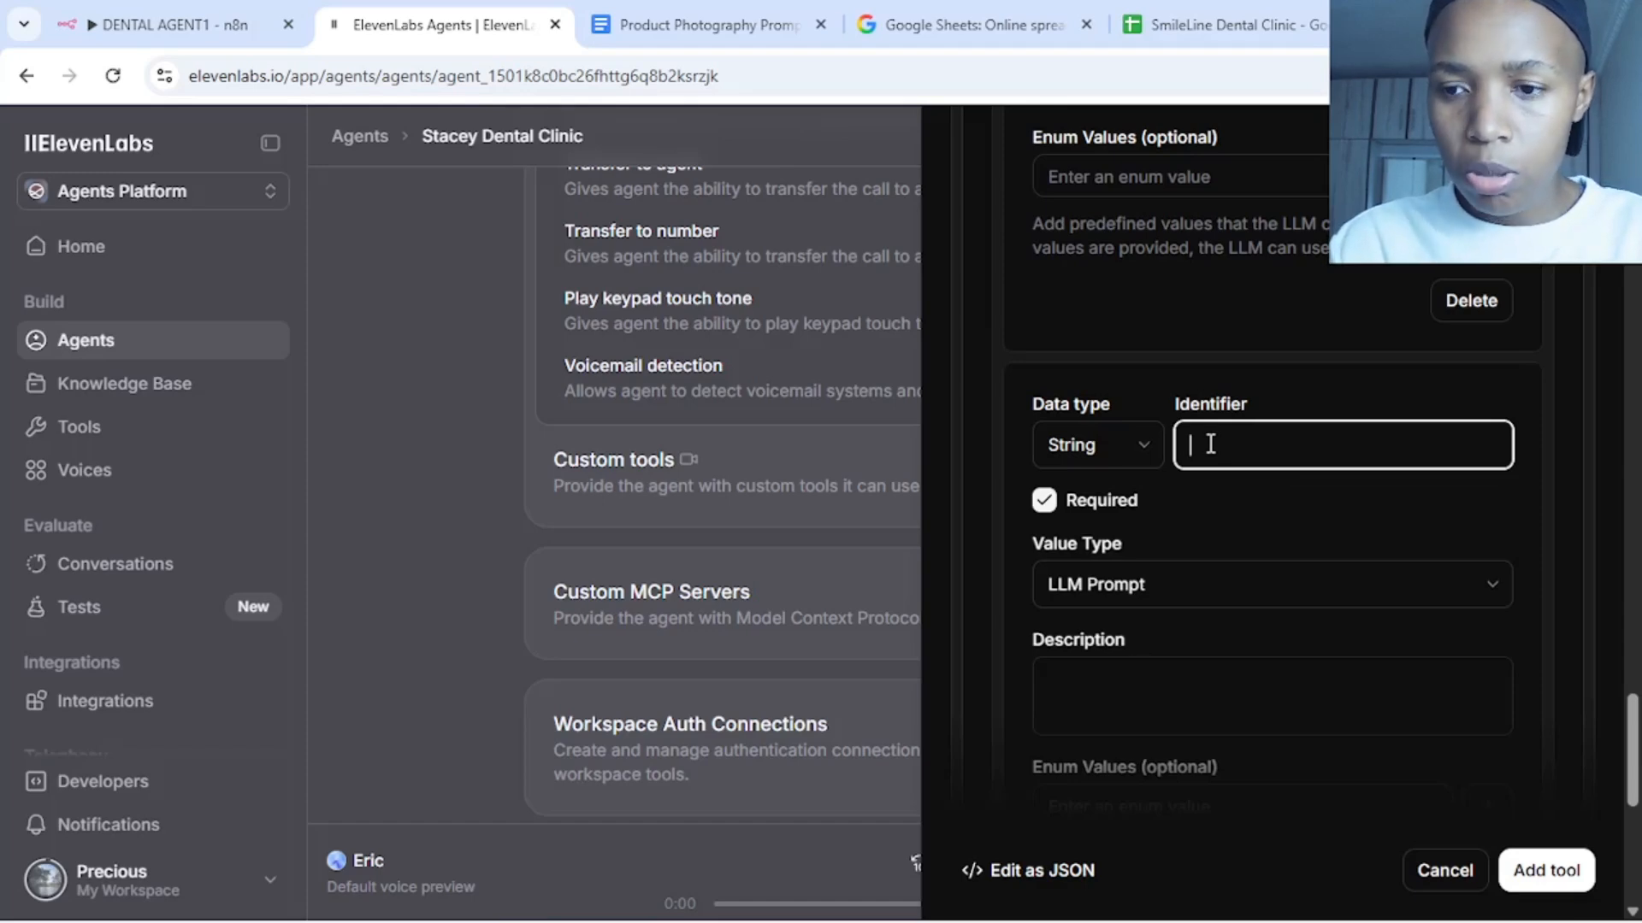
type("reaso")
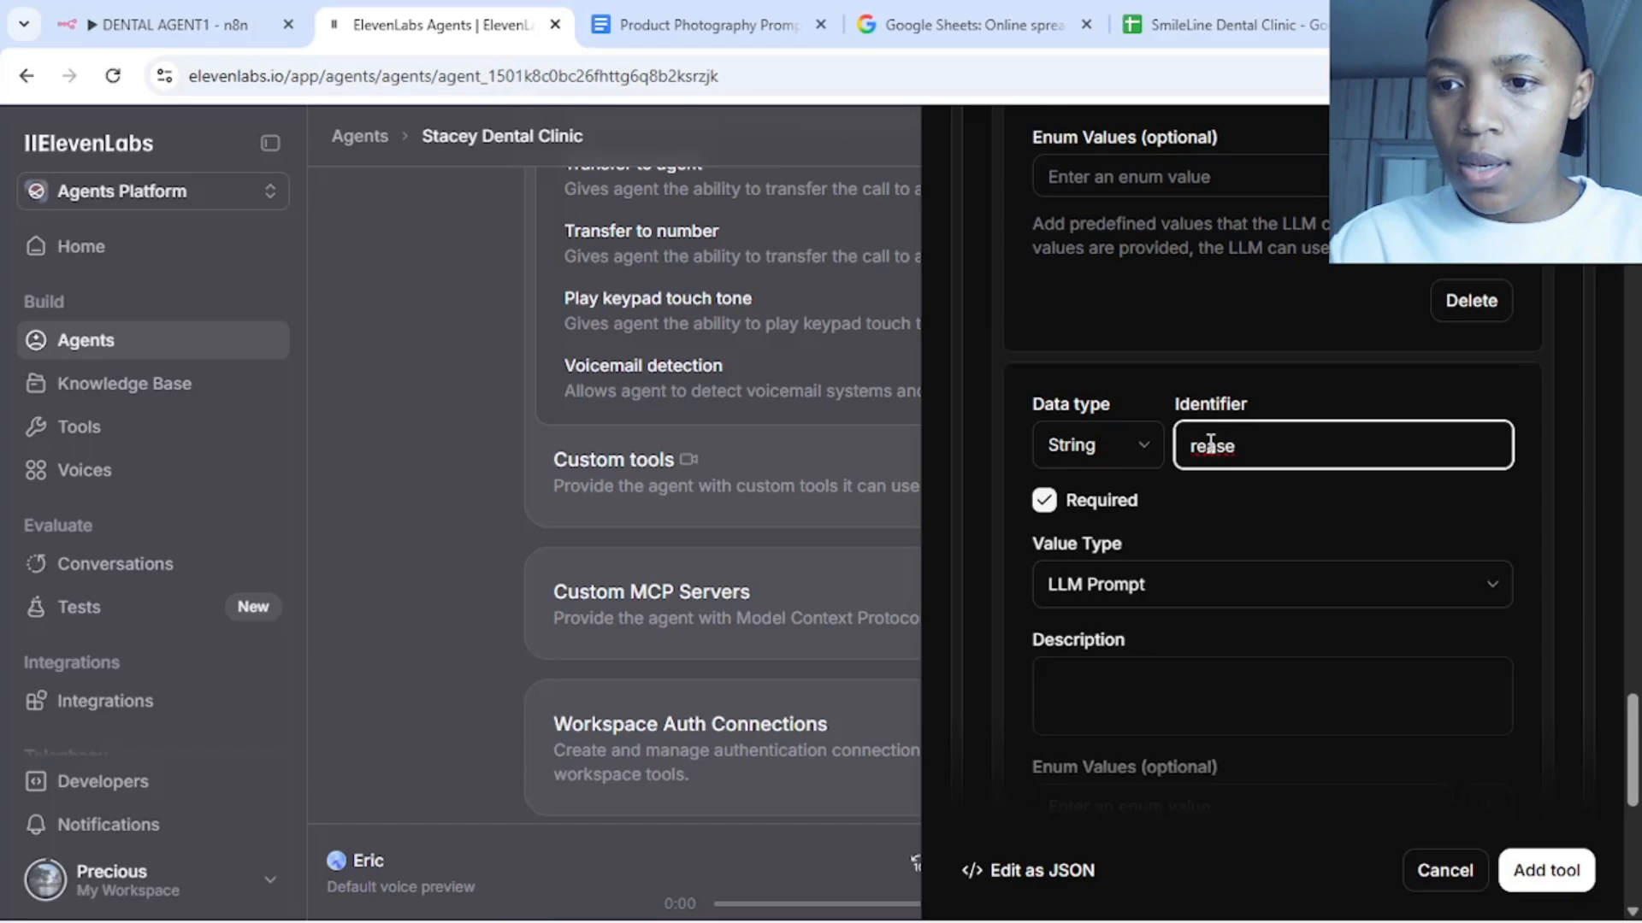
type("on")
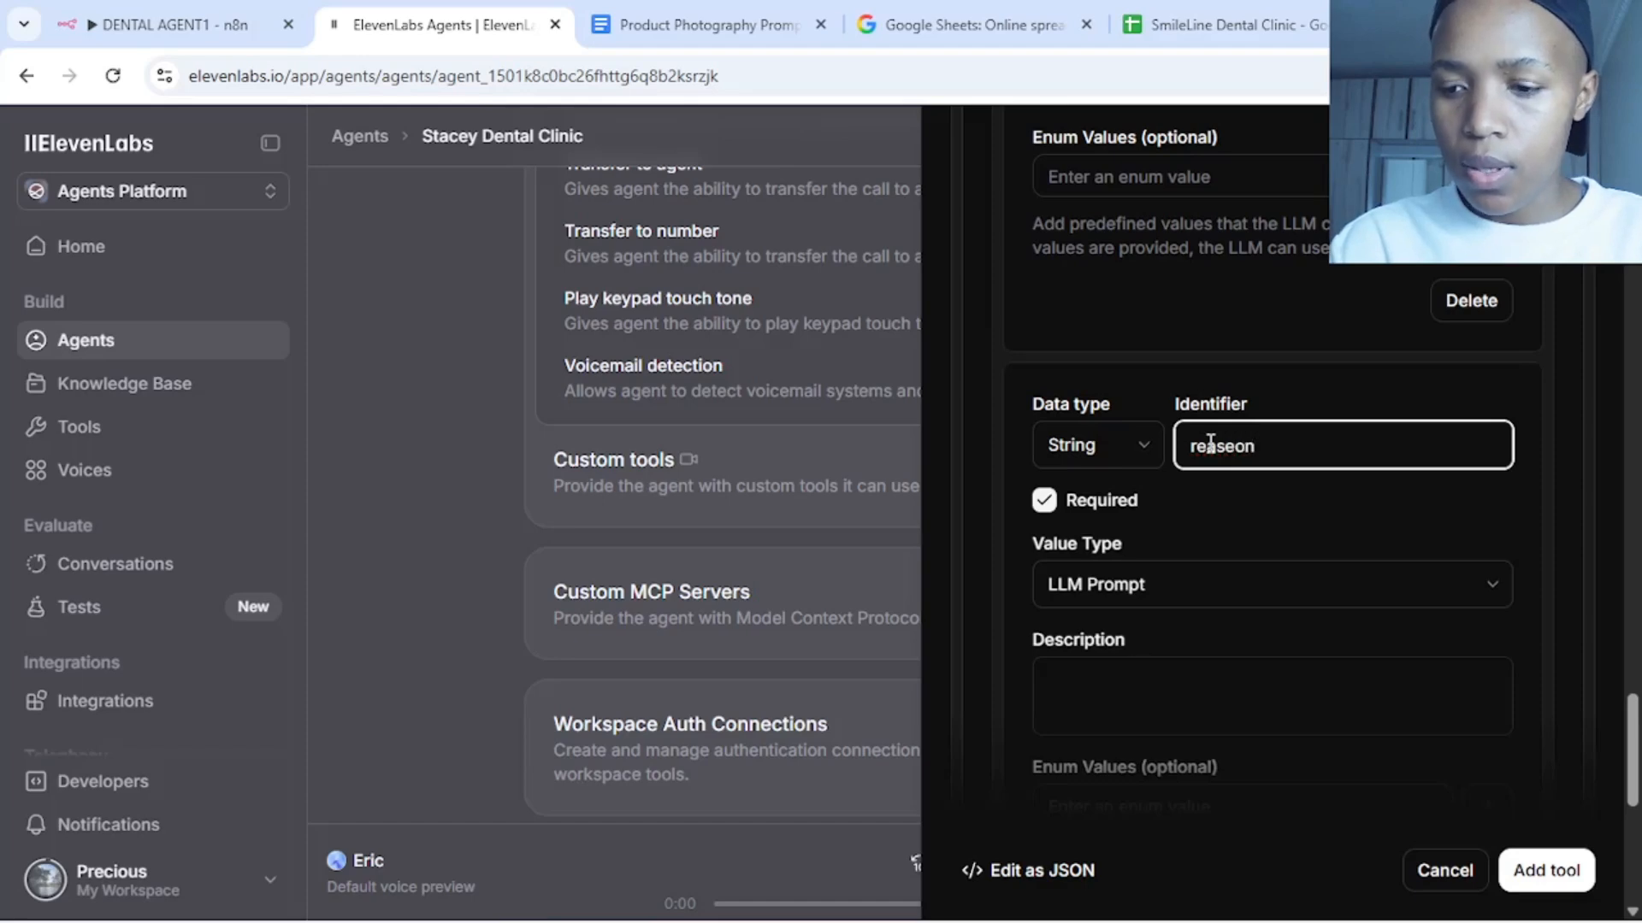
key("BackSpace")
key("BackSpace")
key("BackSpace")
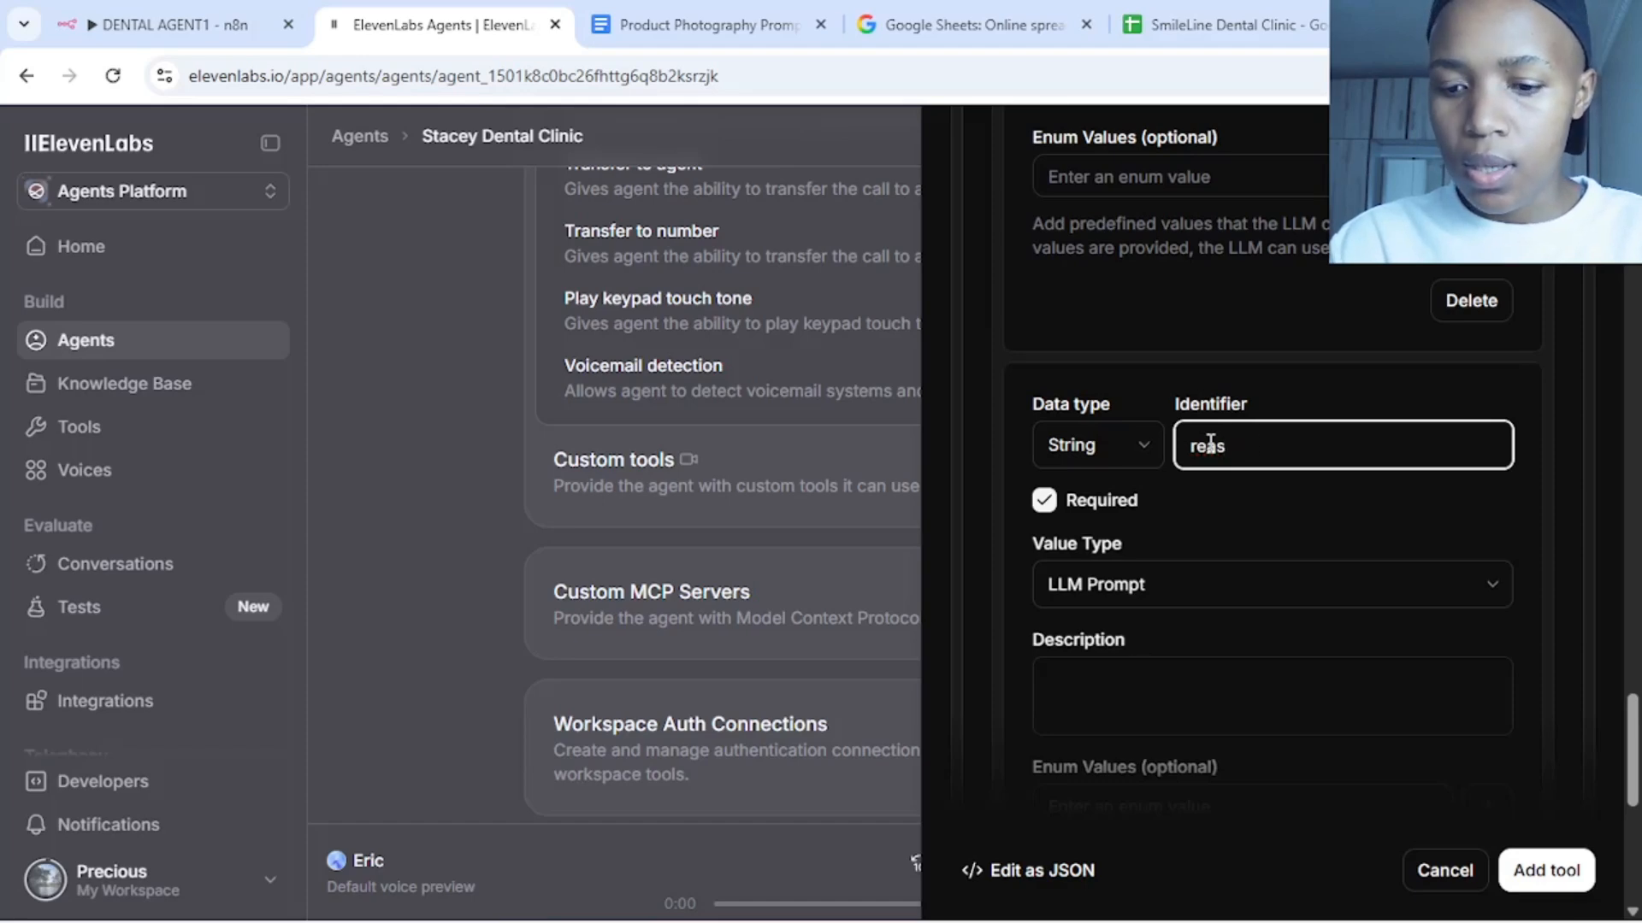
type("on_")
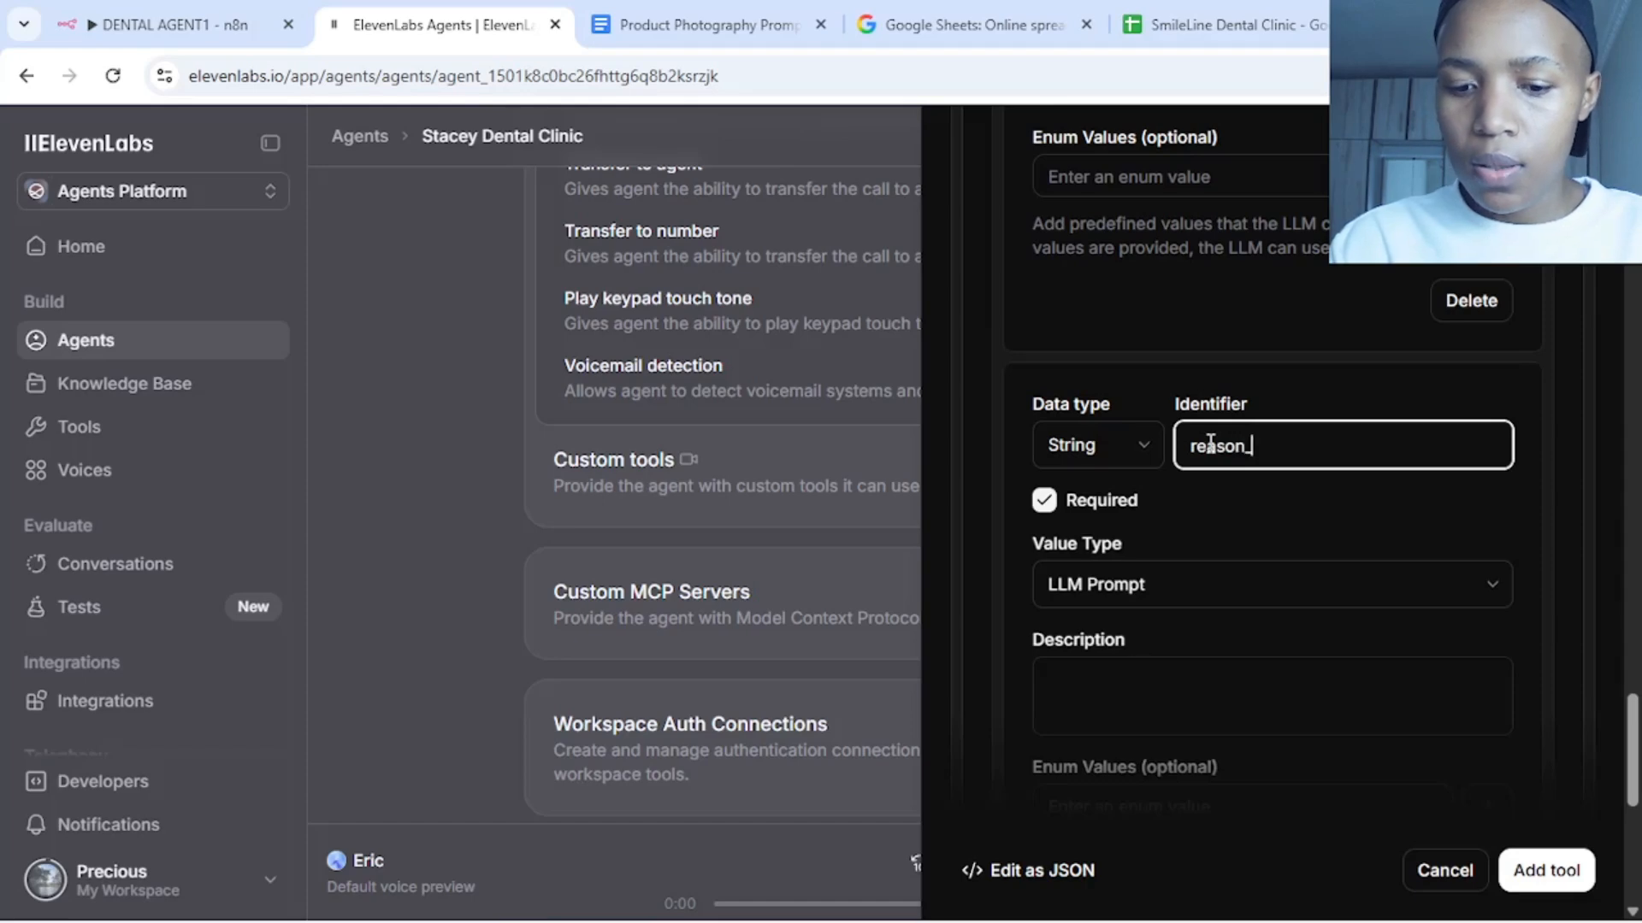
type("for_")
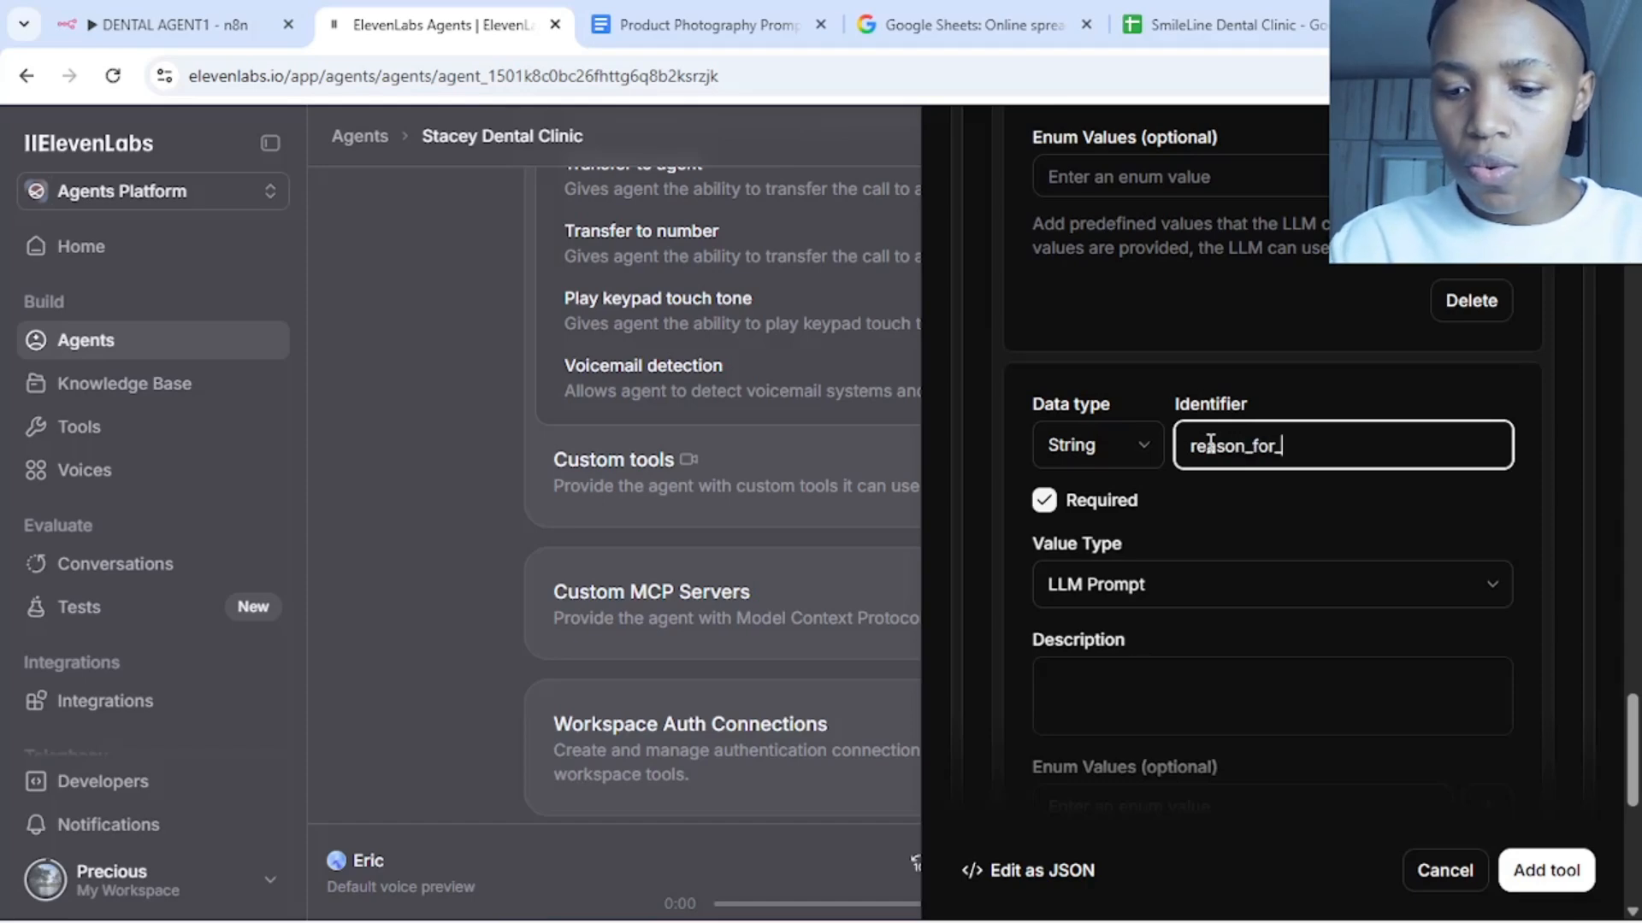
type("visit")
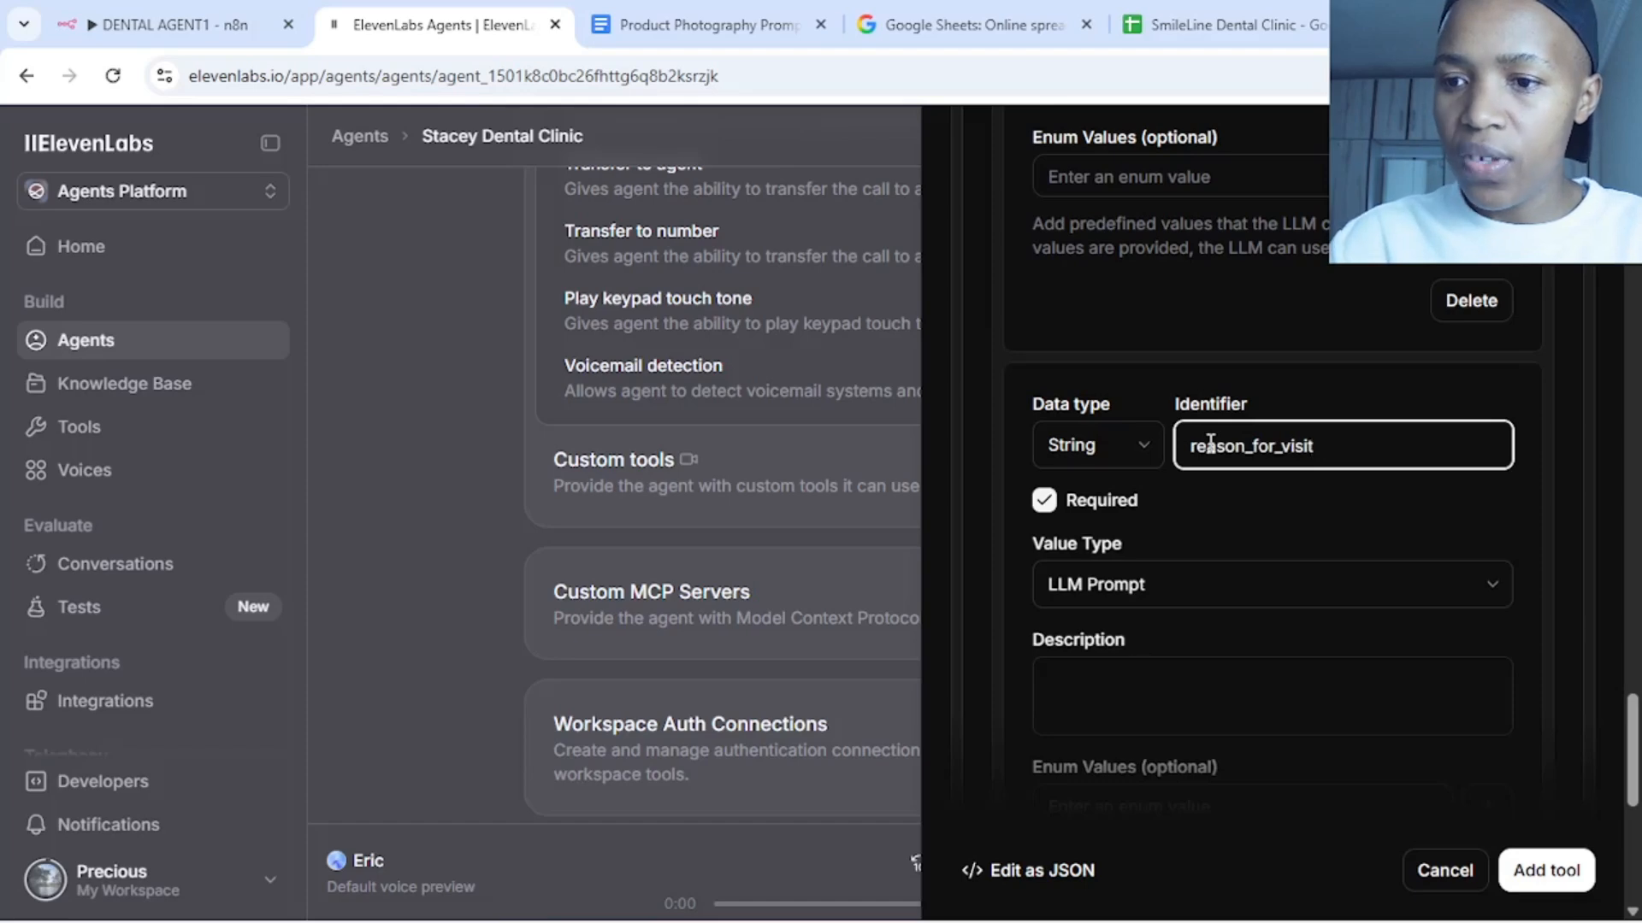
Describe the reason_for_visit property as "this will be used to identify or ask the client for reason why they visited the dental clinic"
left_click(1136, 692)
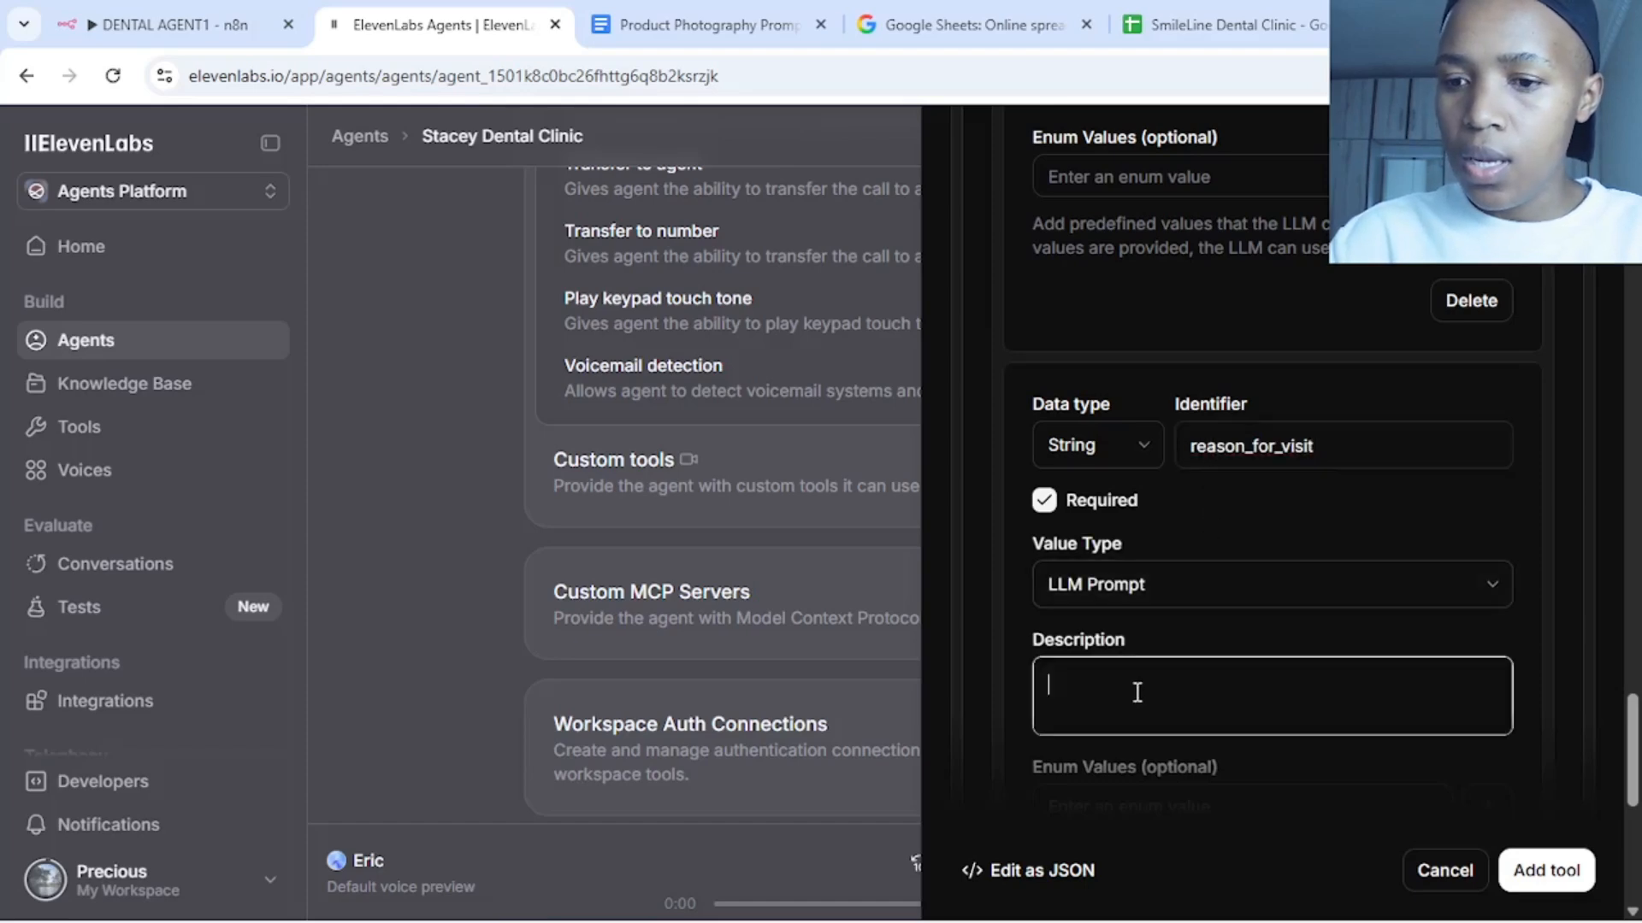
type("this wi")
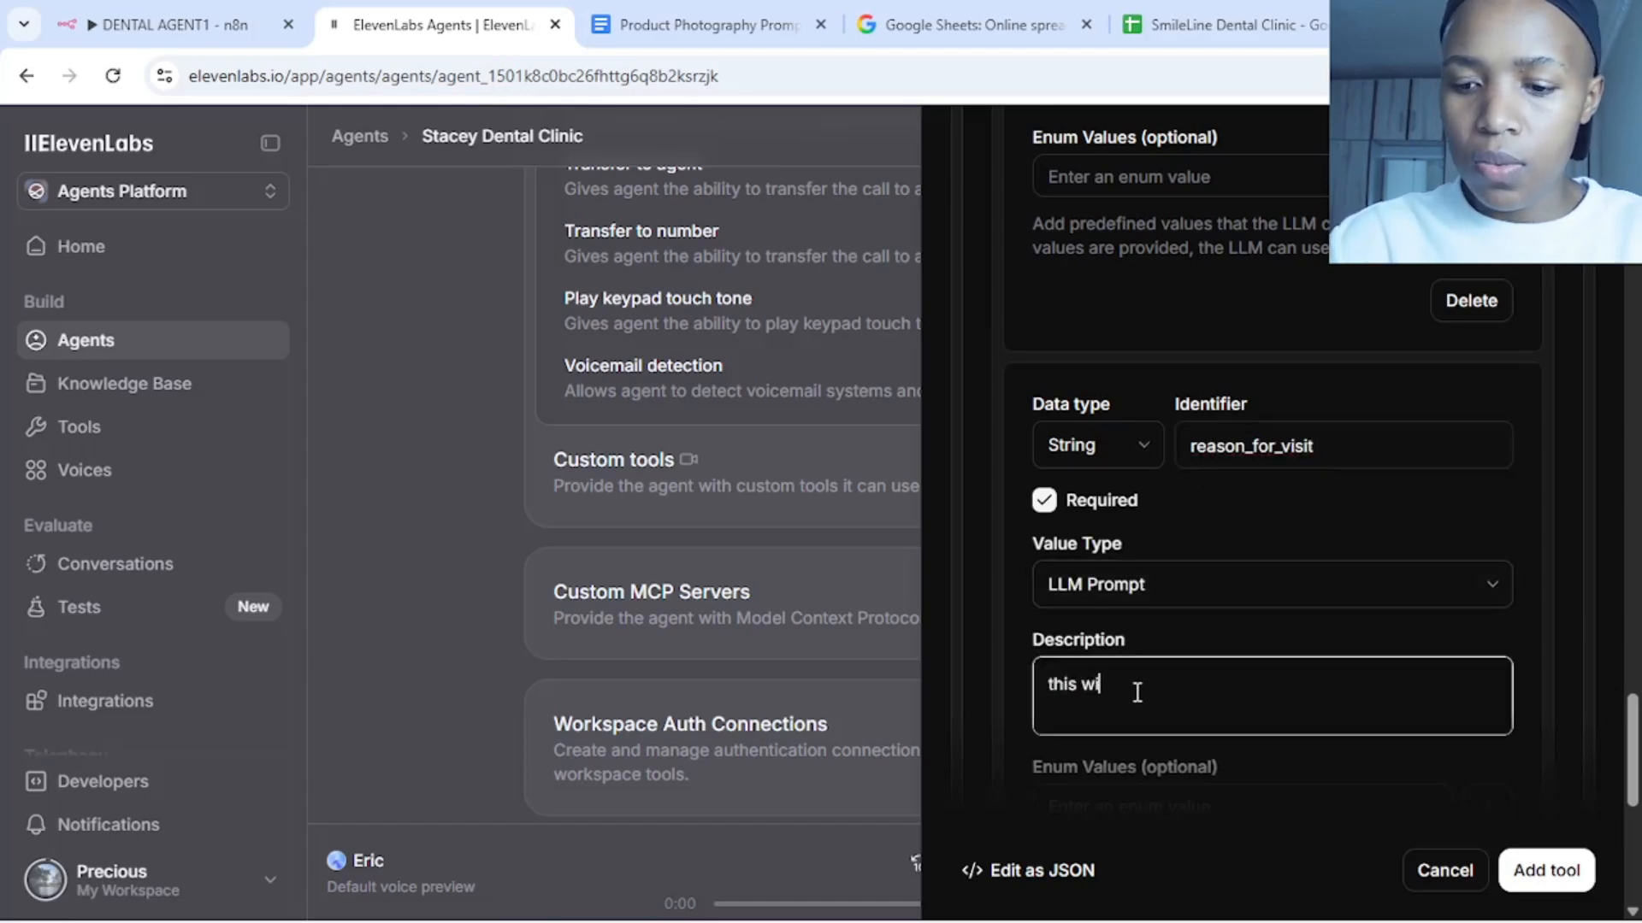
type("ll be used to ")
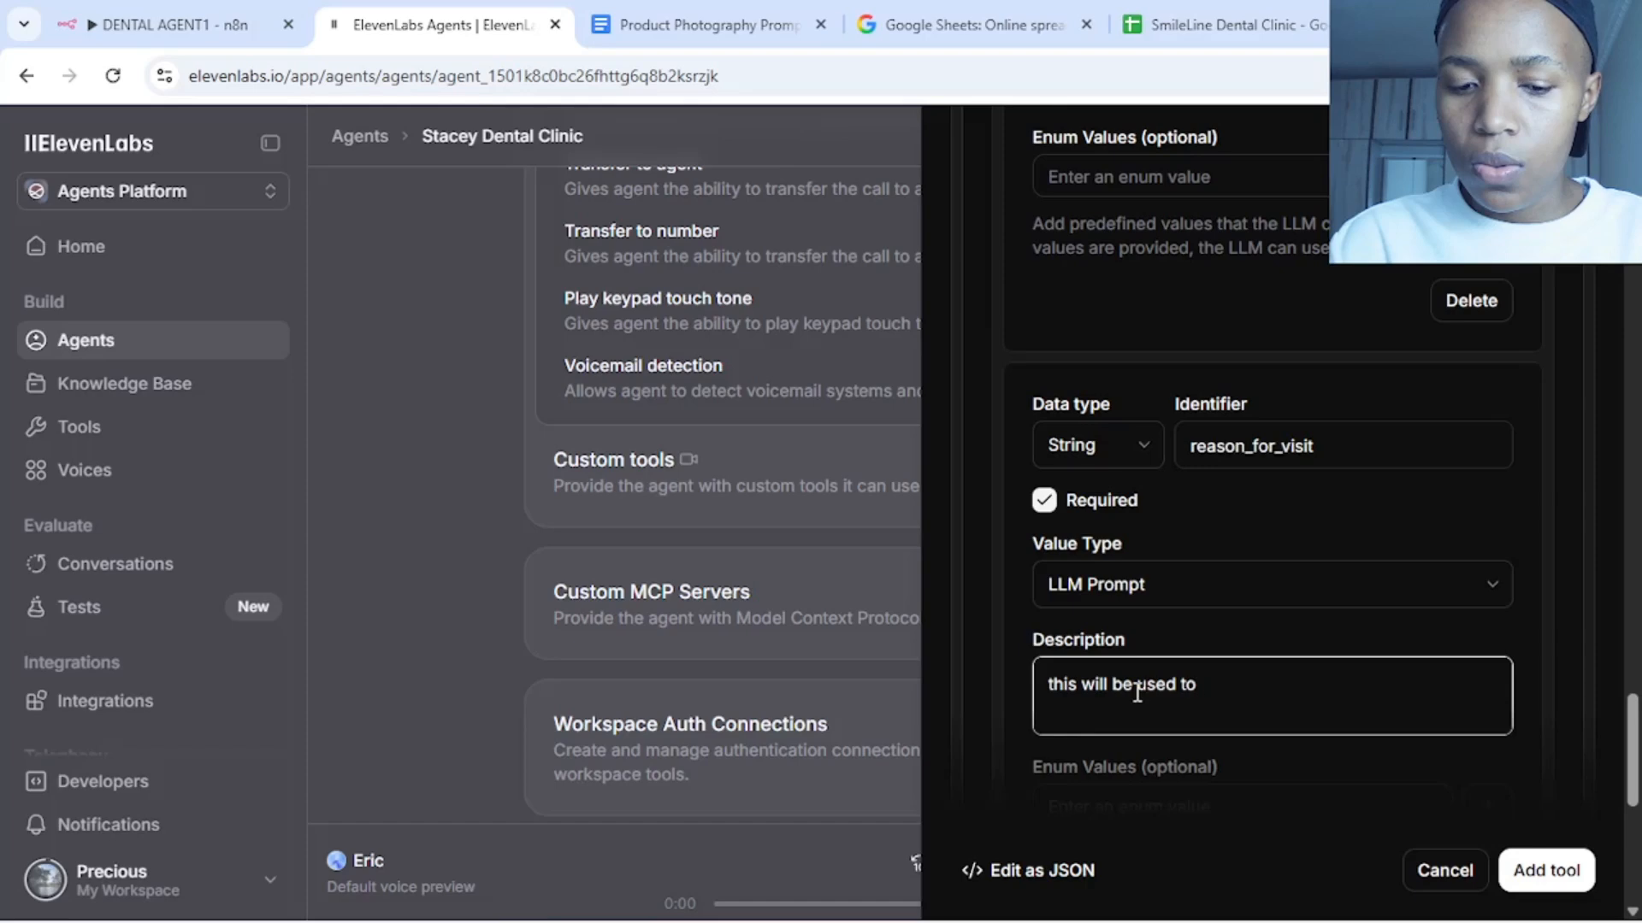
type("identi")
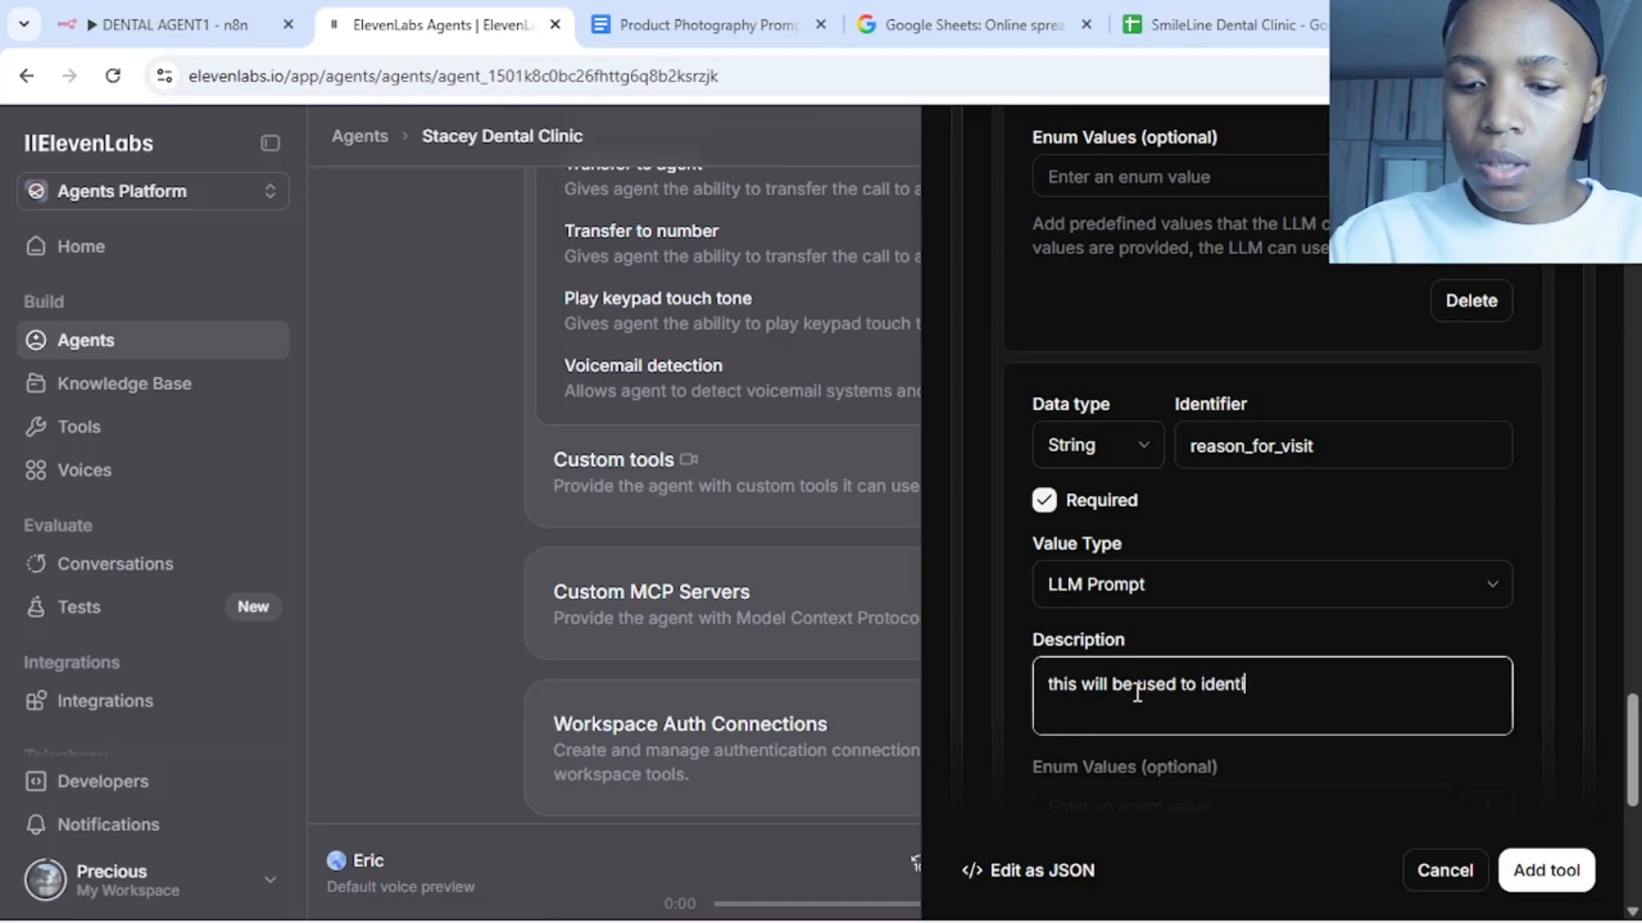
type("fy or")
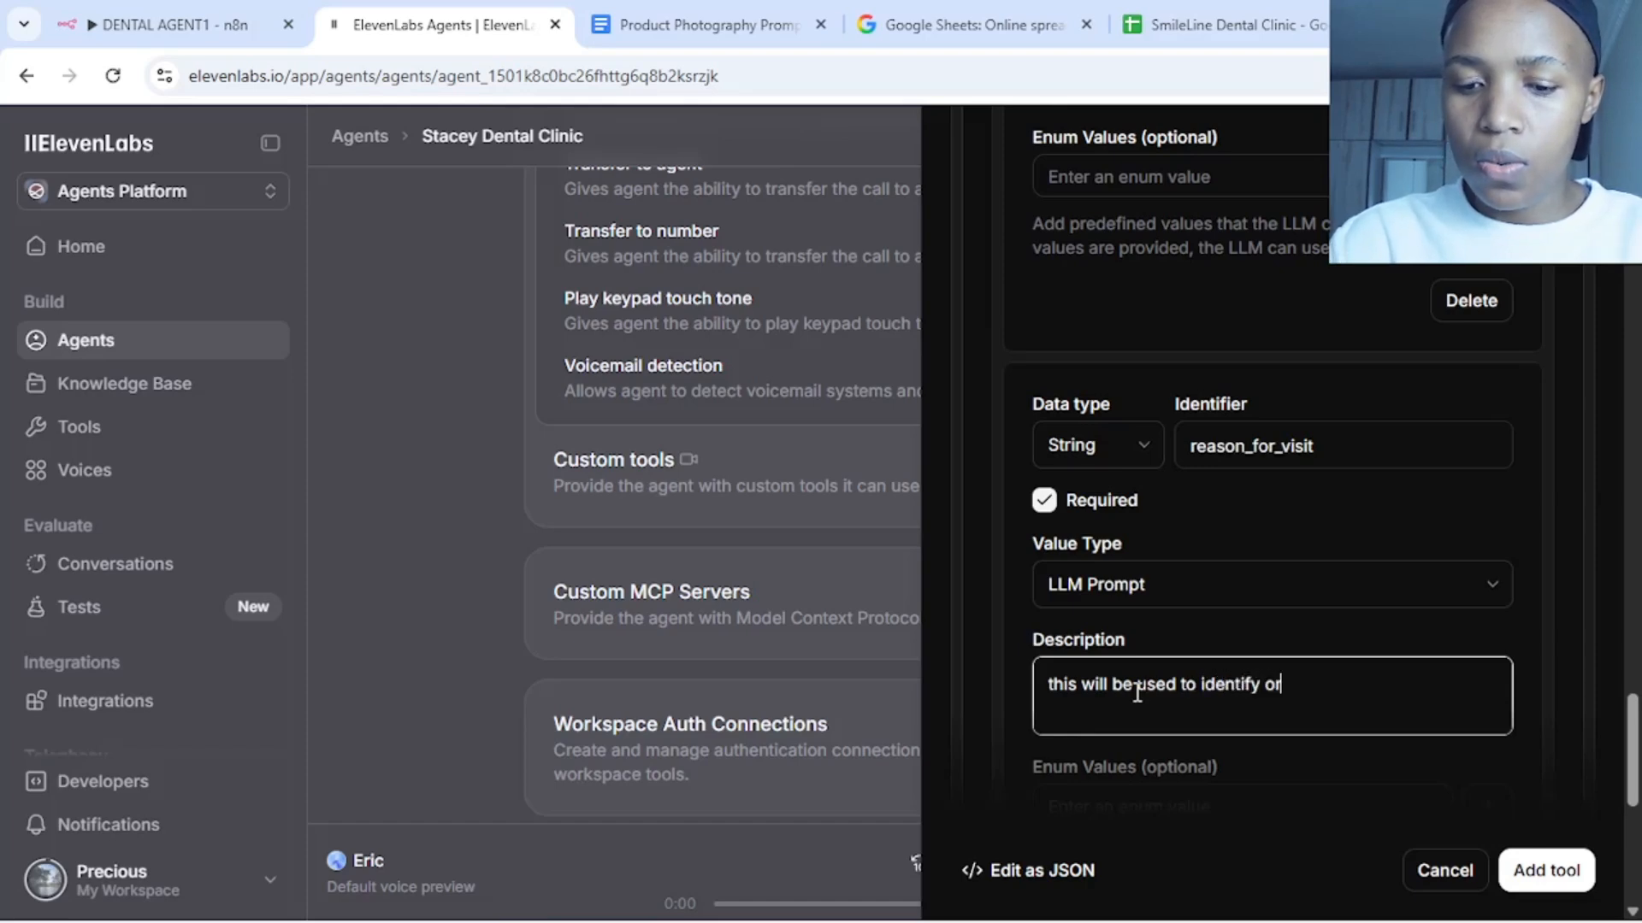
type(" ask the ")
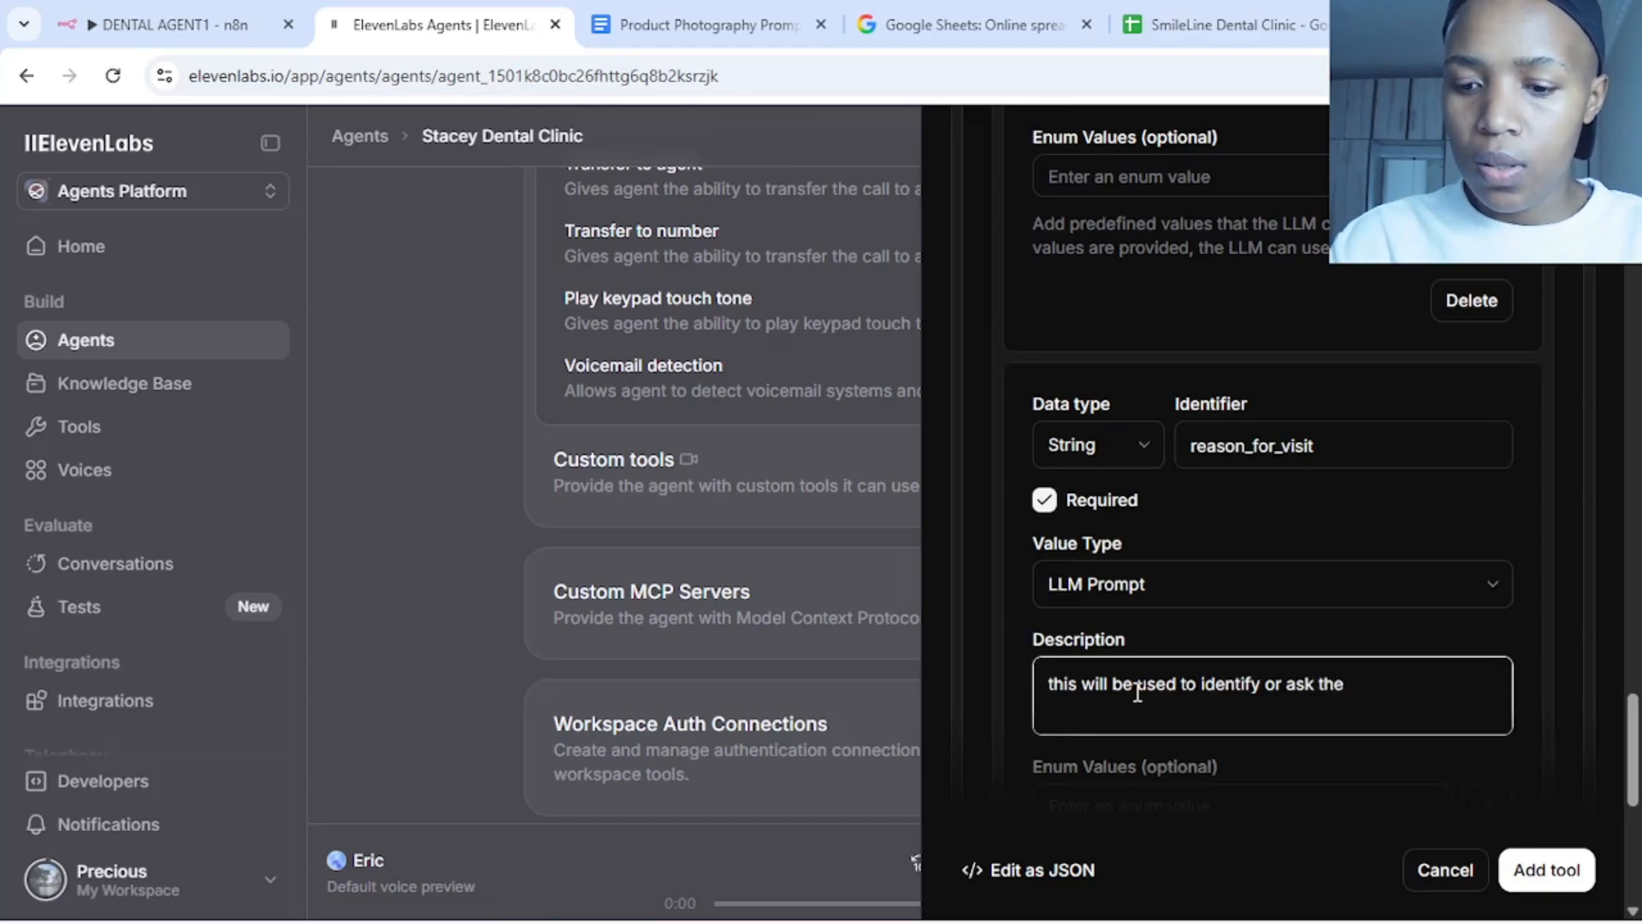
type("client")
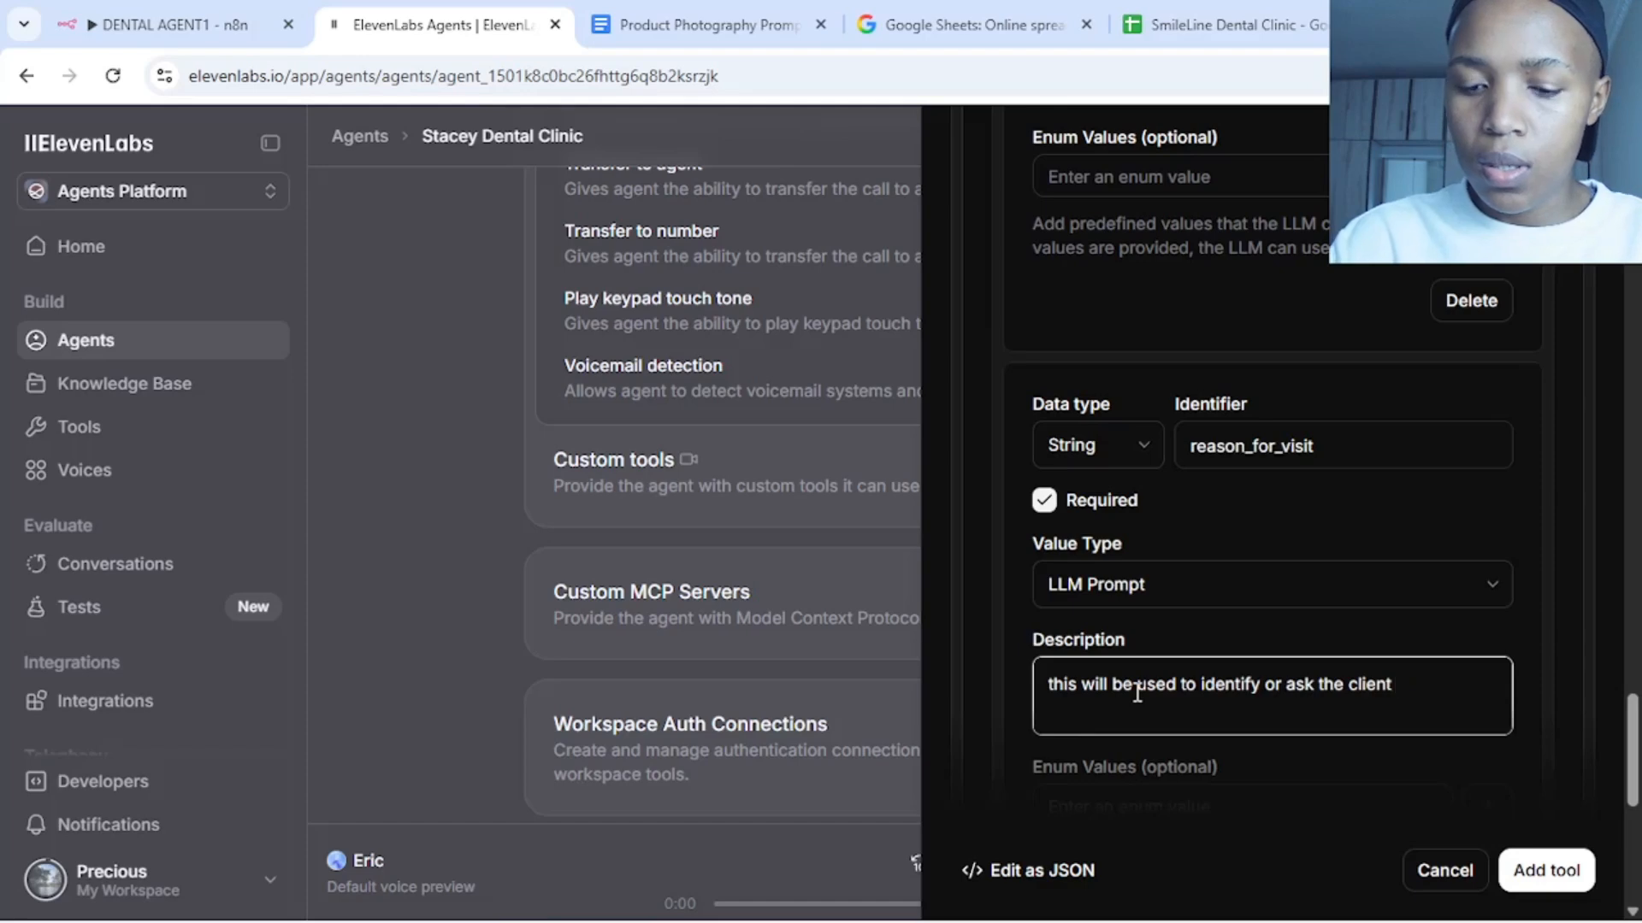
type(" wh")
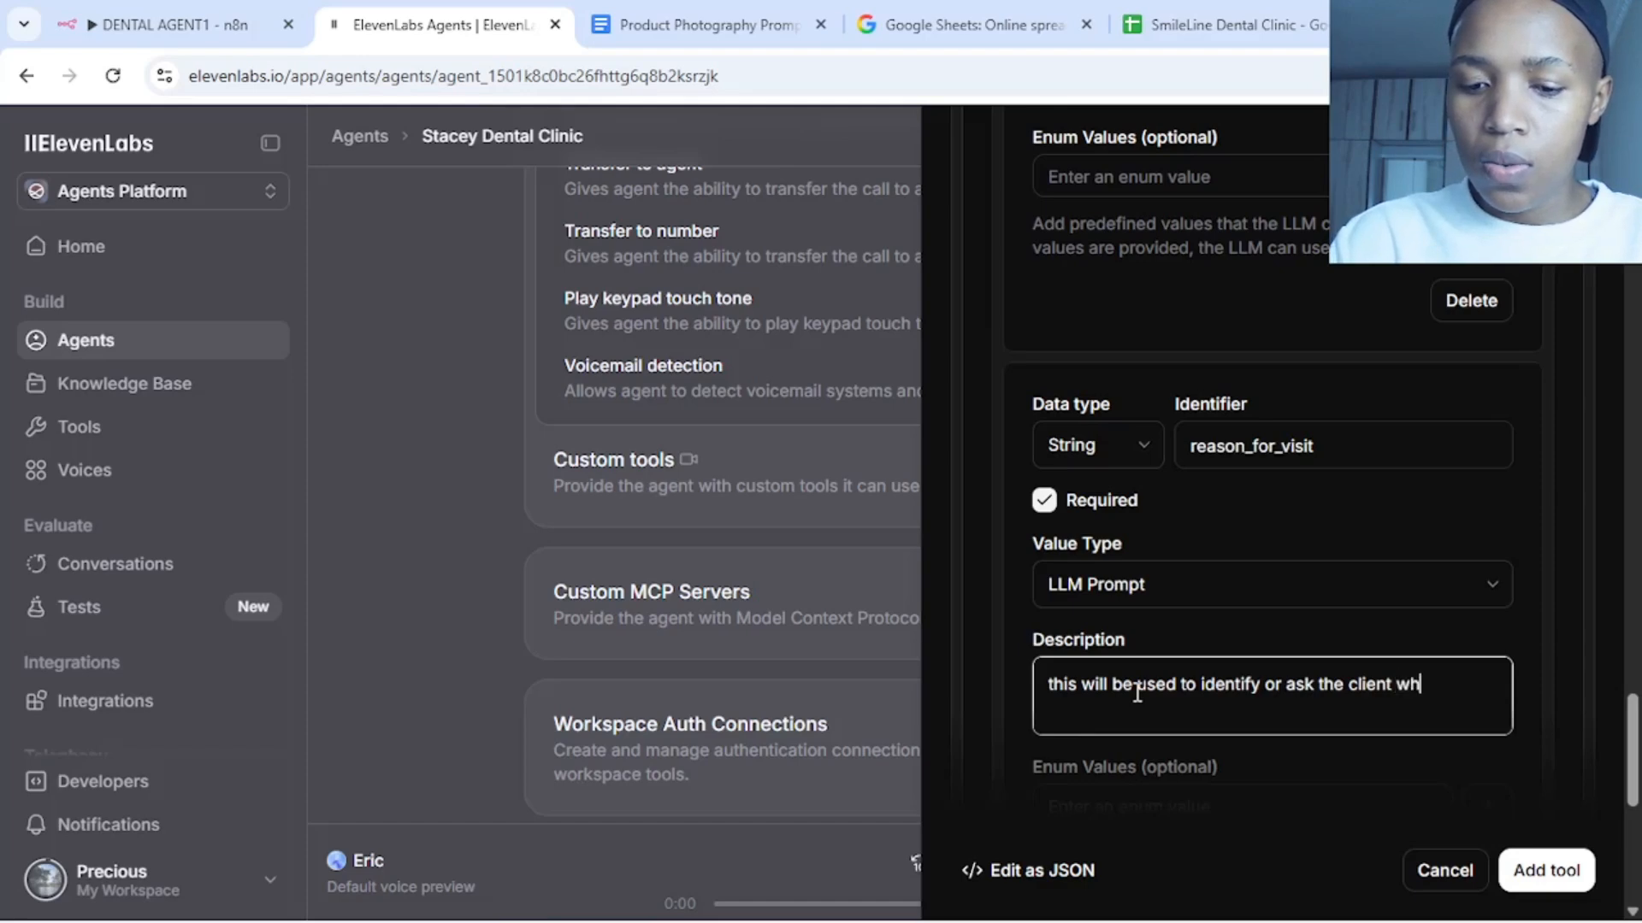
key("BackSpace")
key("BackSpace")
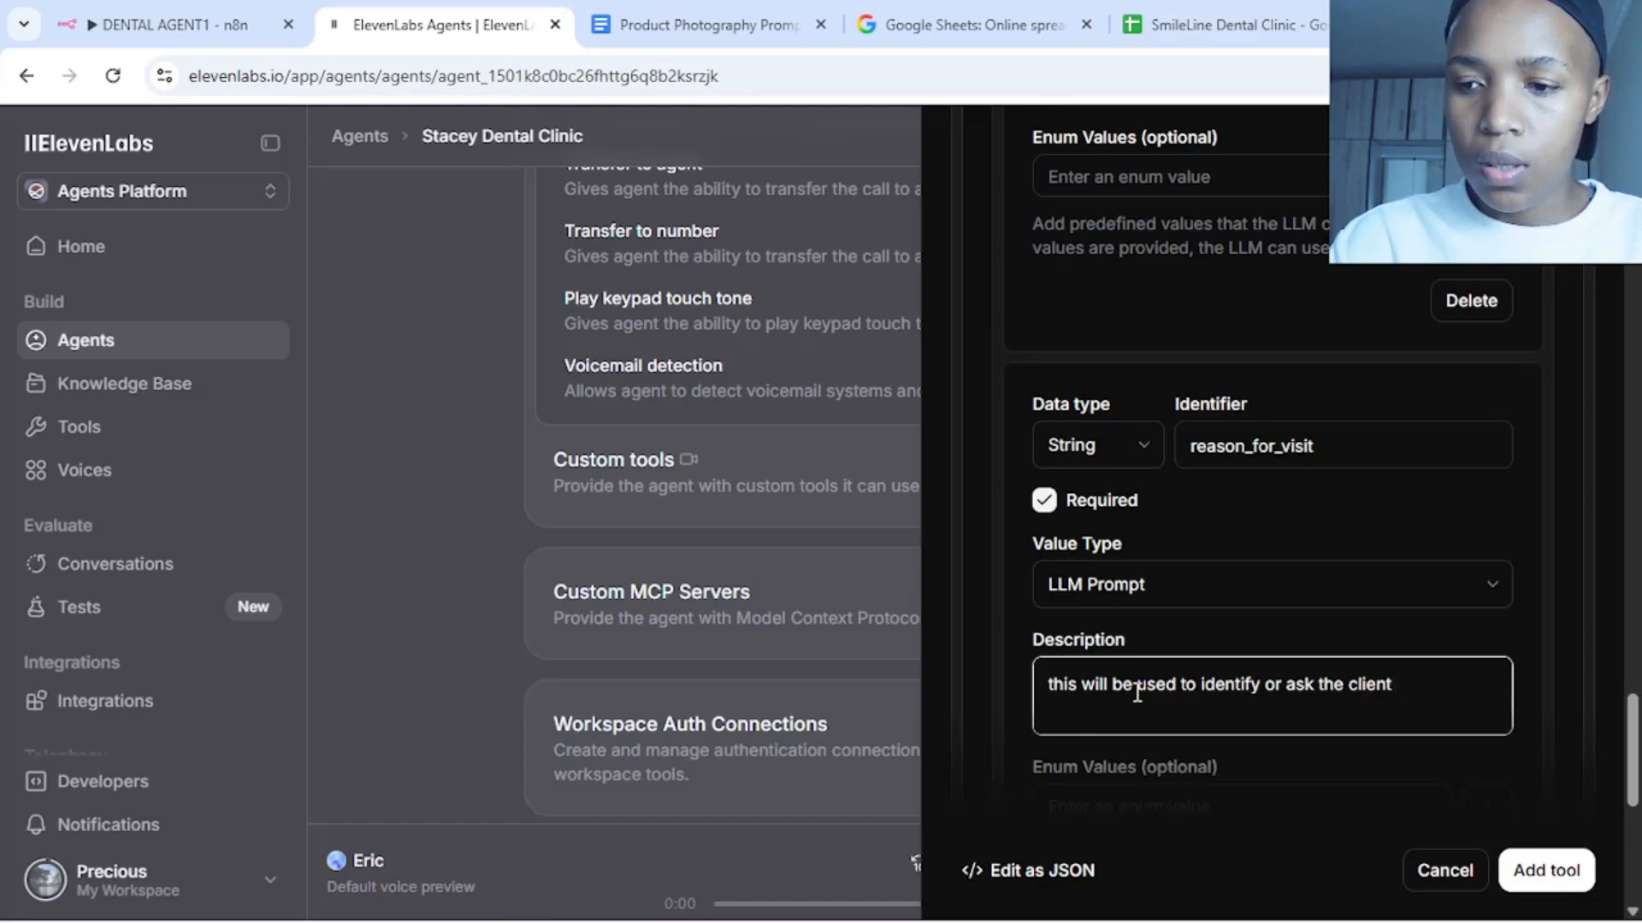
type("for")
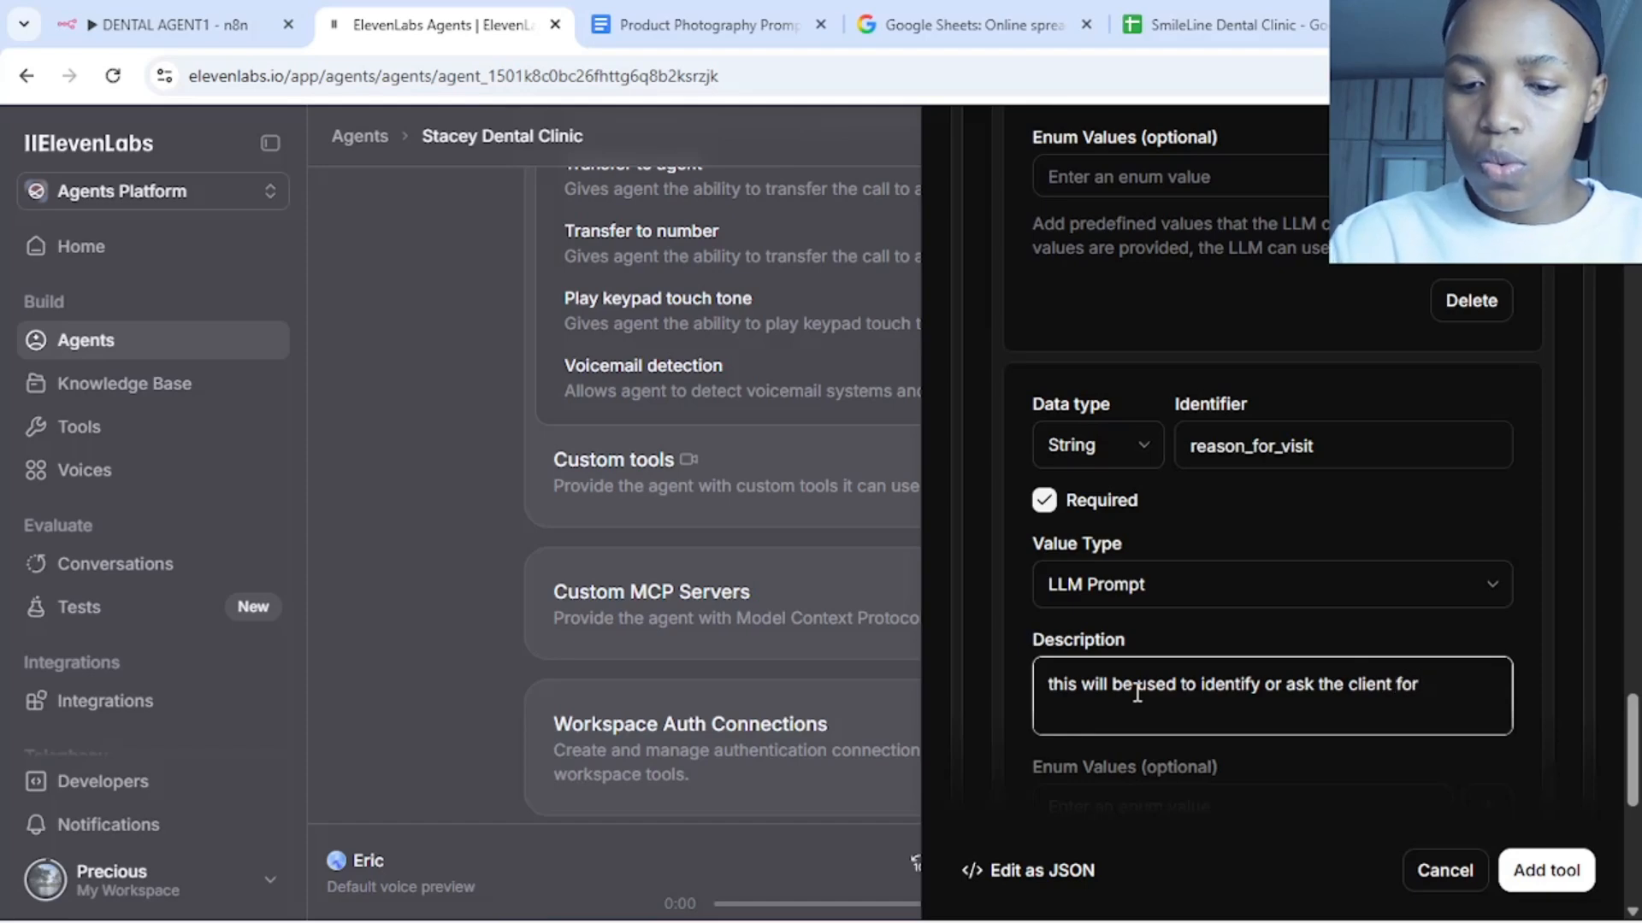
type(" t")
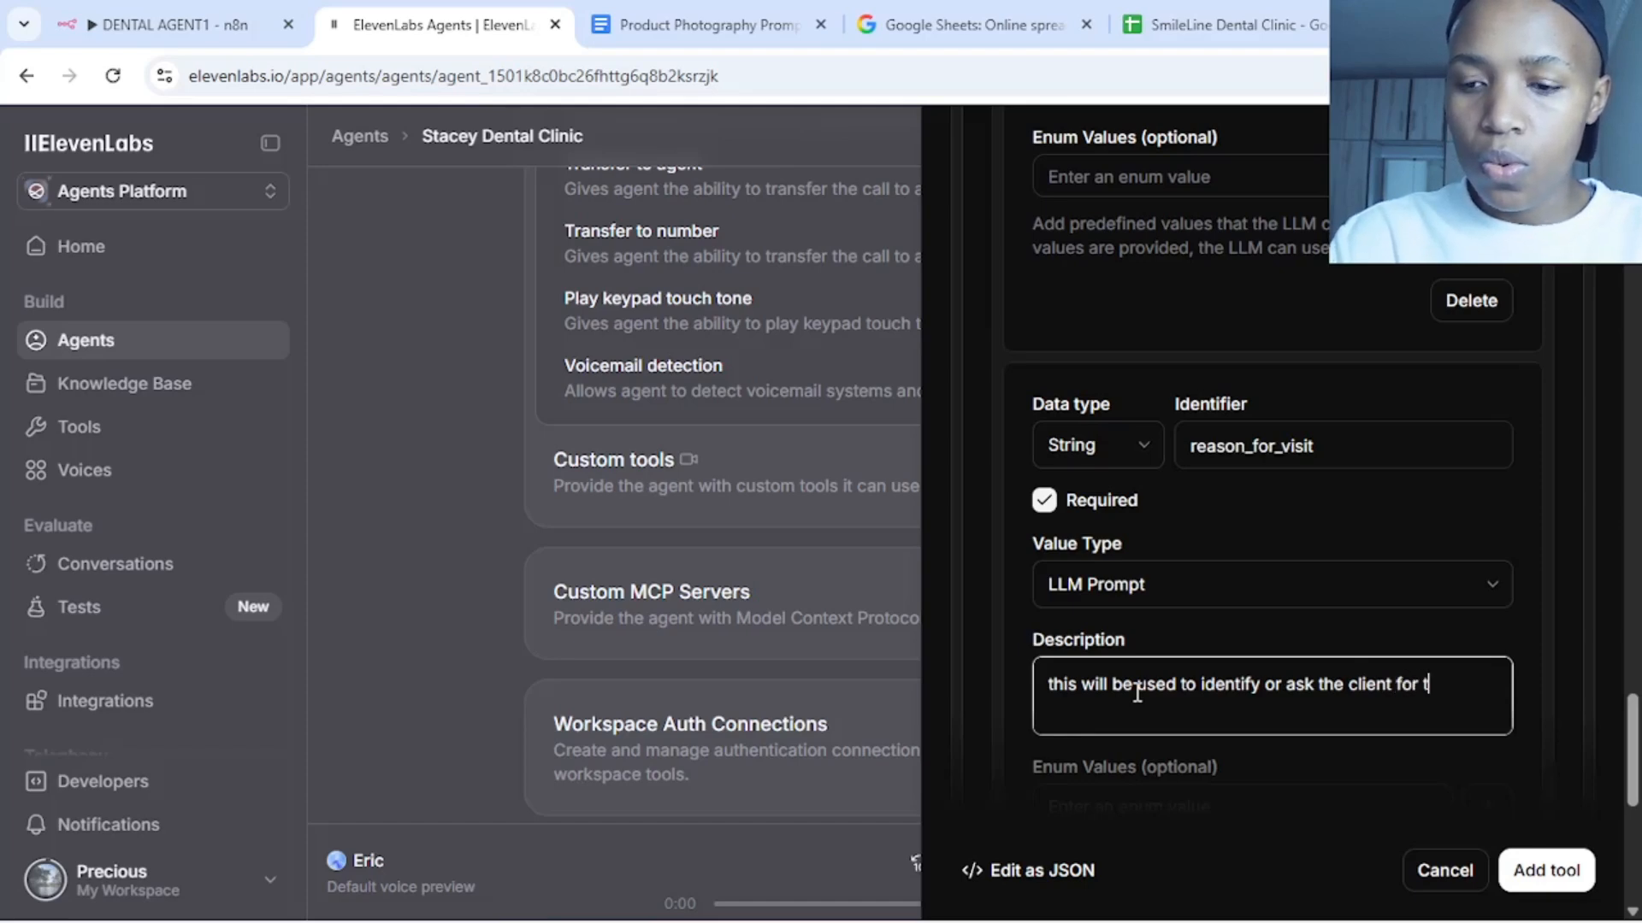
key("BackSpace")
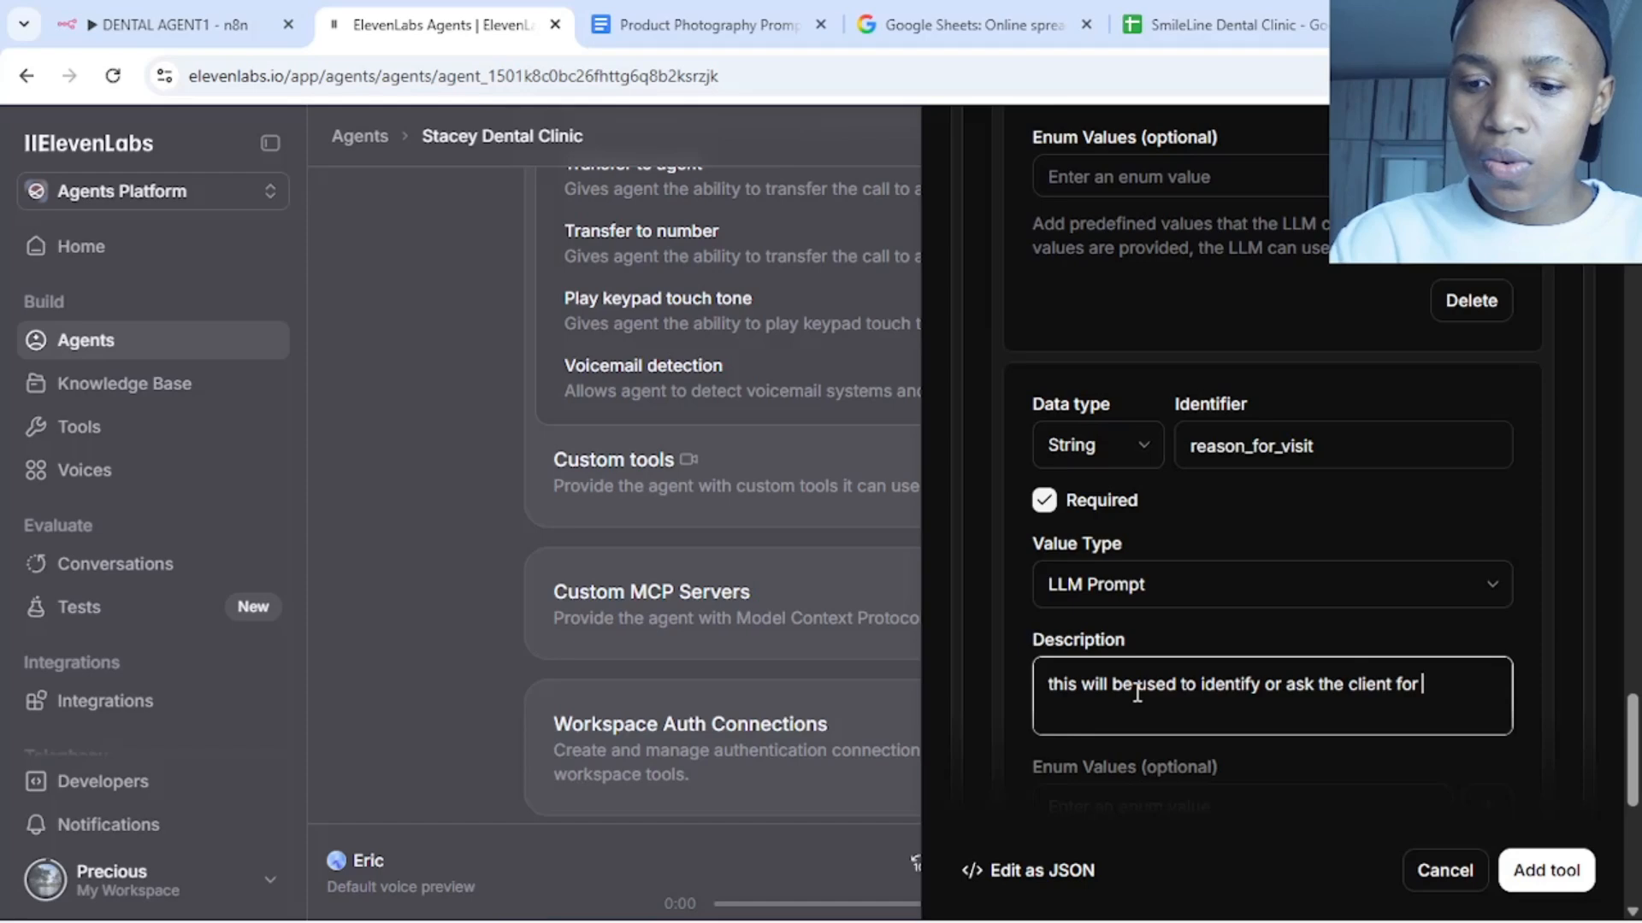
type("the")
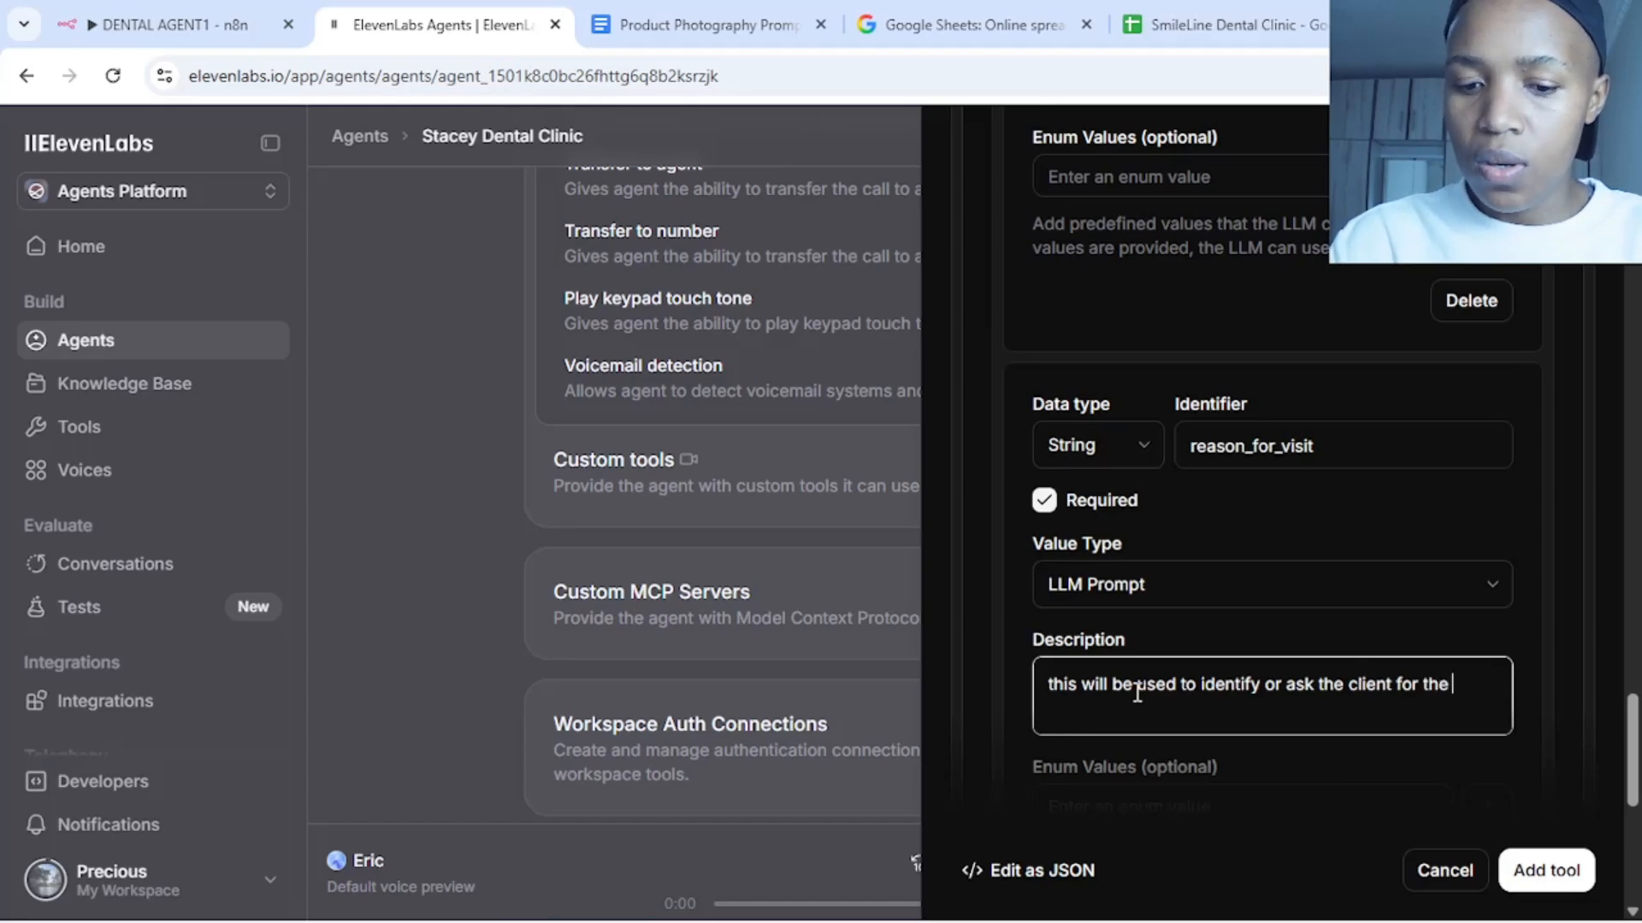
type(" reason")
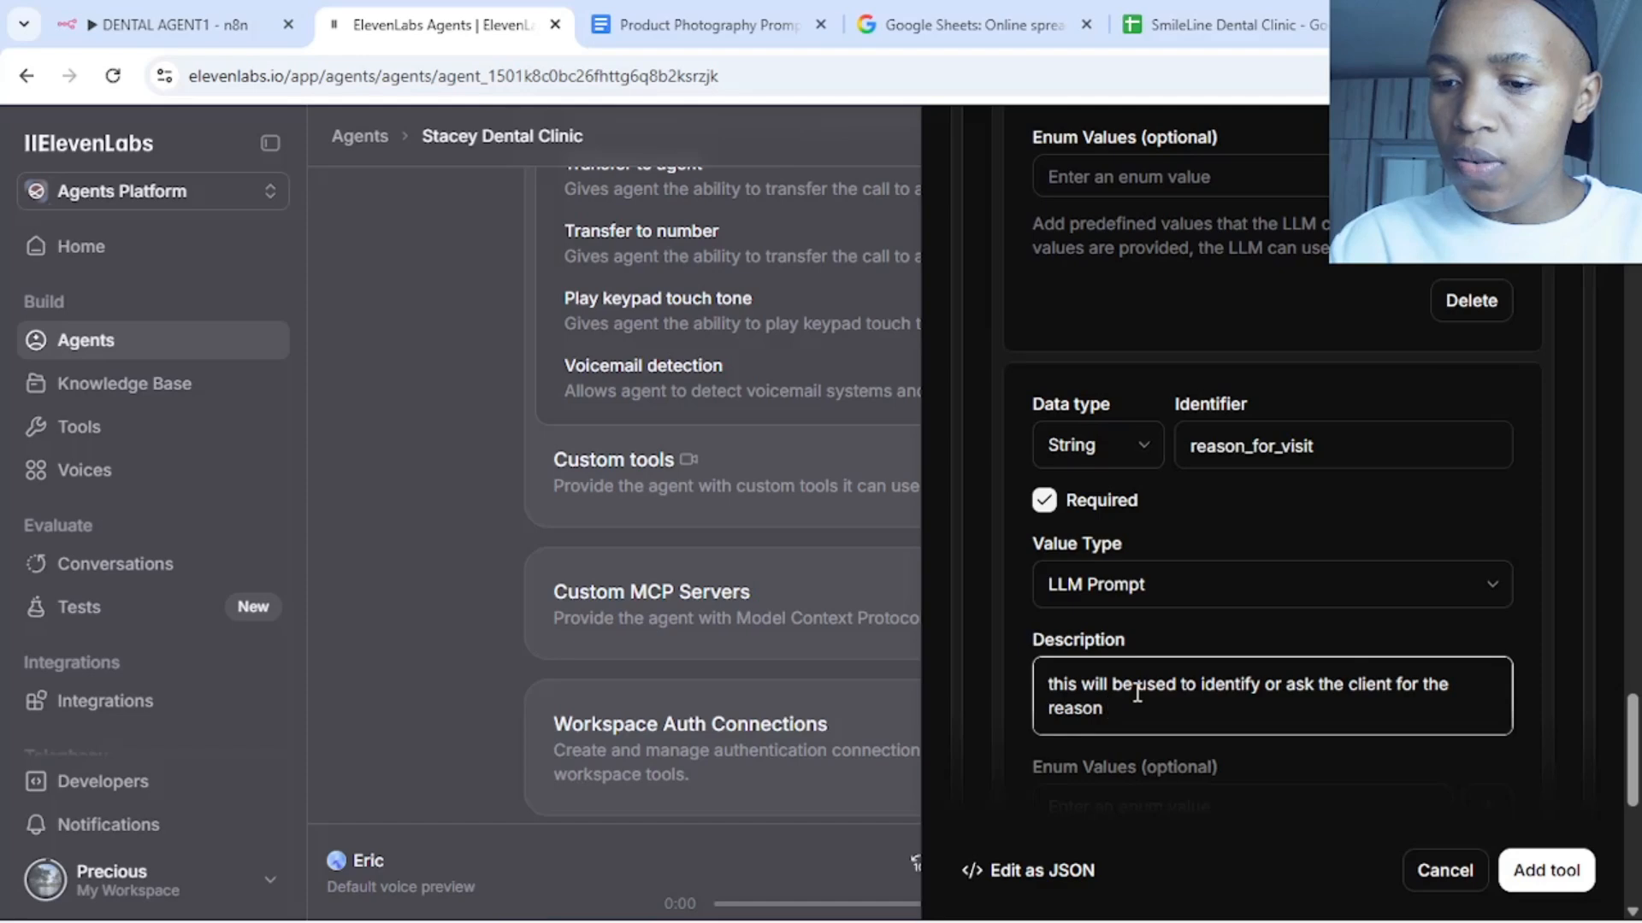
key("BackSpace")
key("BackSpace")
key("BackSpace")
key("BackSpace")
key("BackSpace")
key("BackSpace")
key("BackSpace")
key("BackSpace")
key("BackSpace")
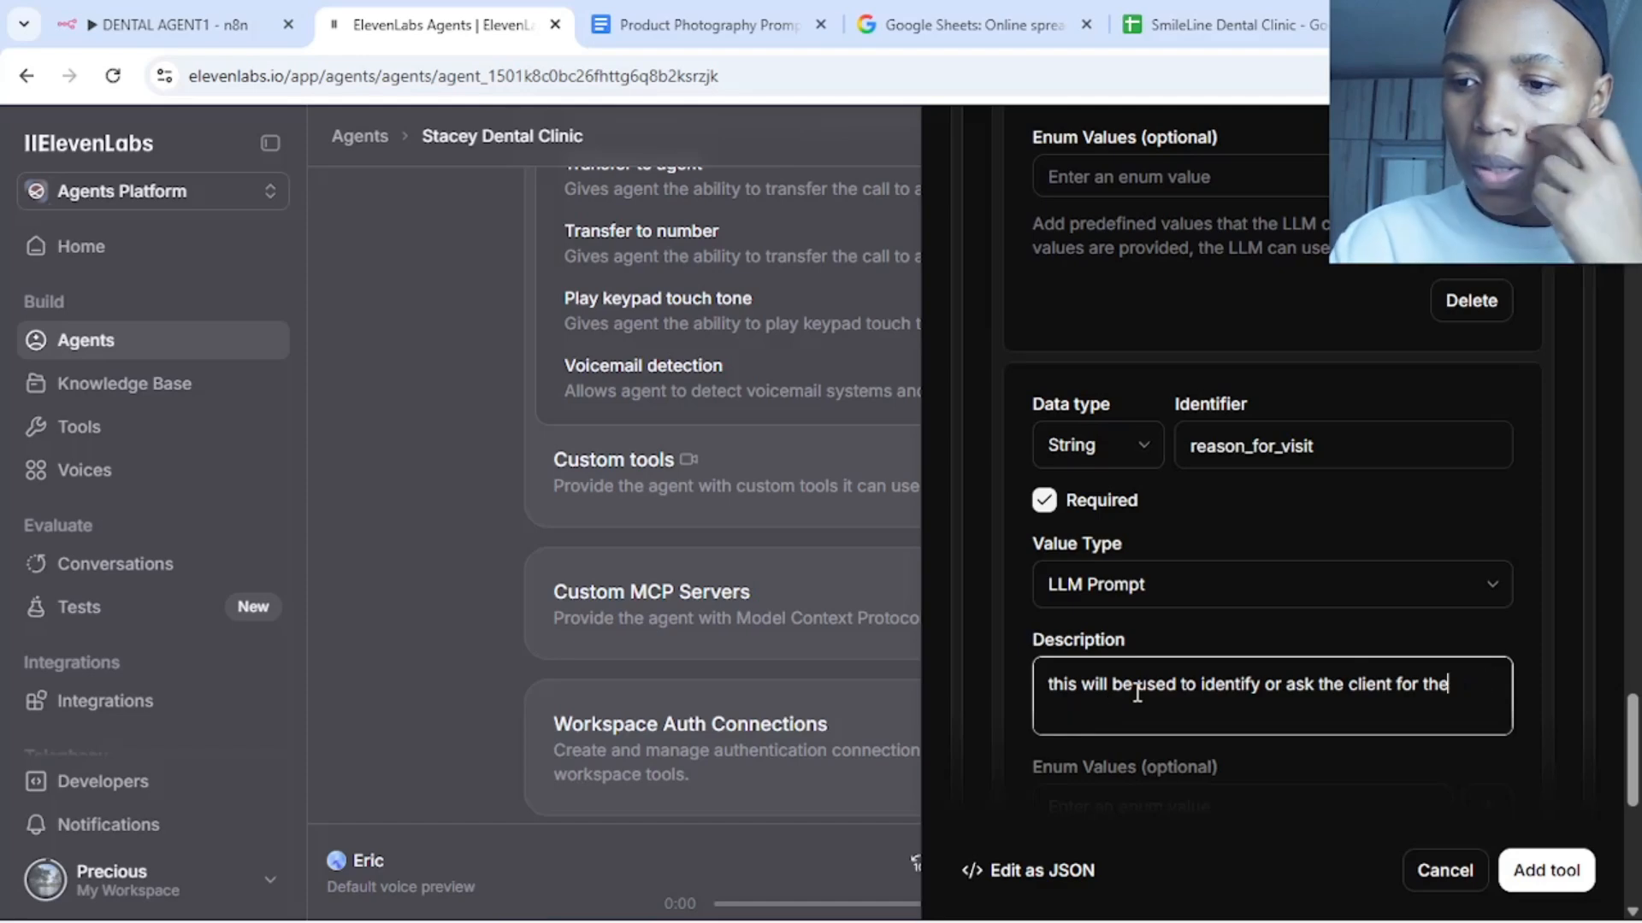
key("BackSpace")
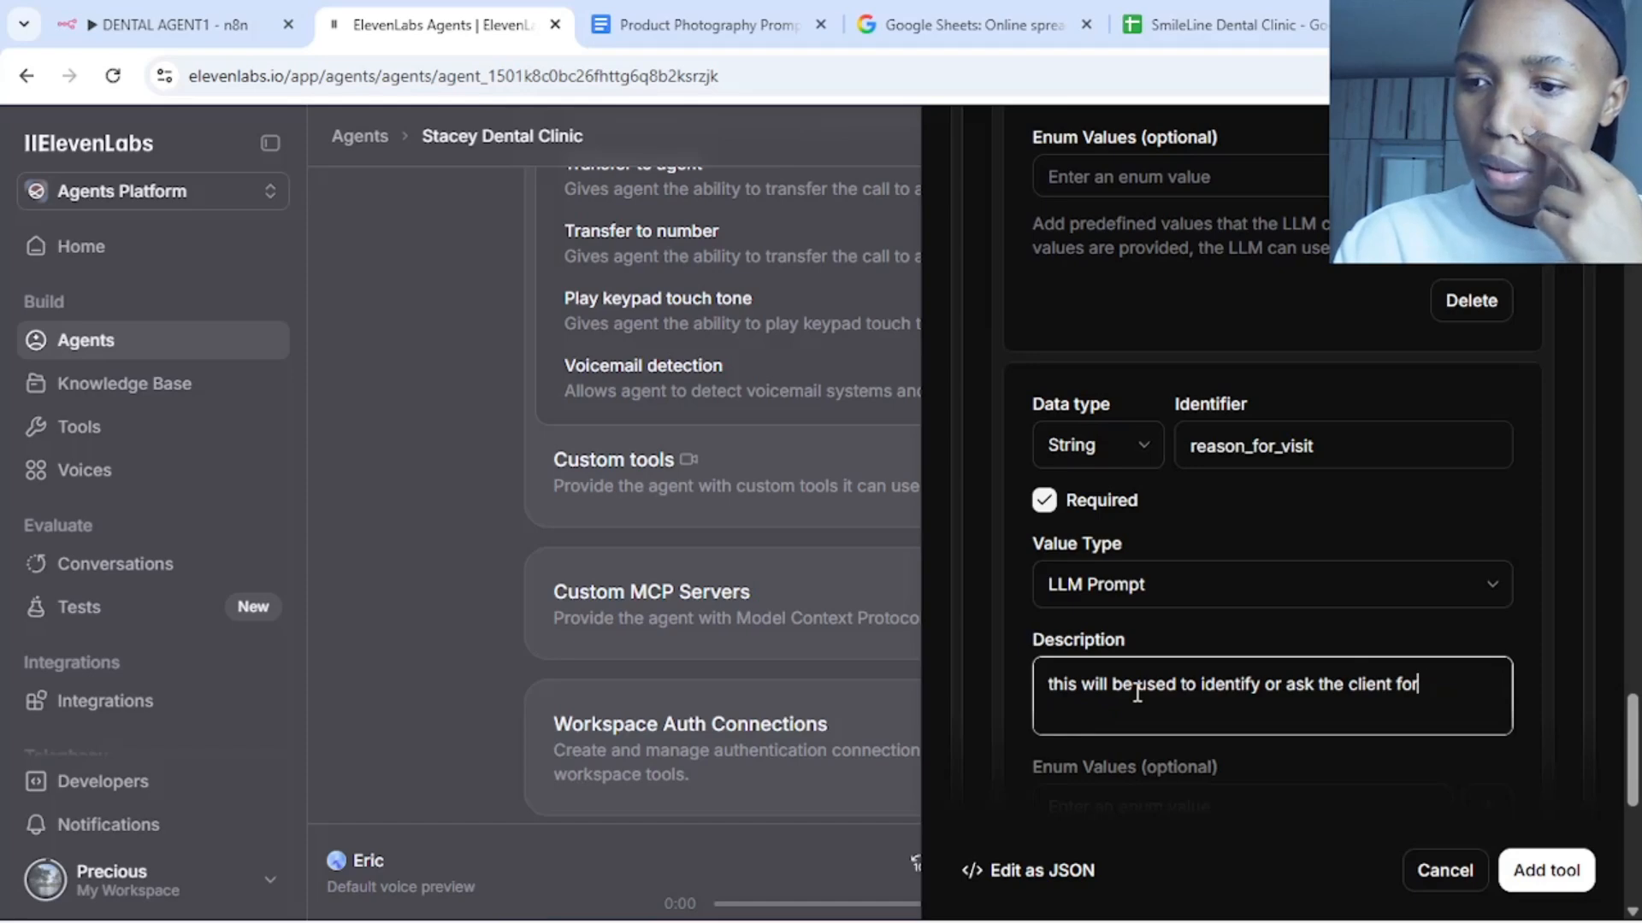
key("BackSpace")
key("BackSpace")
key("BackSpace")
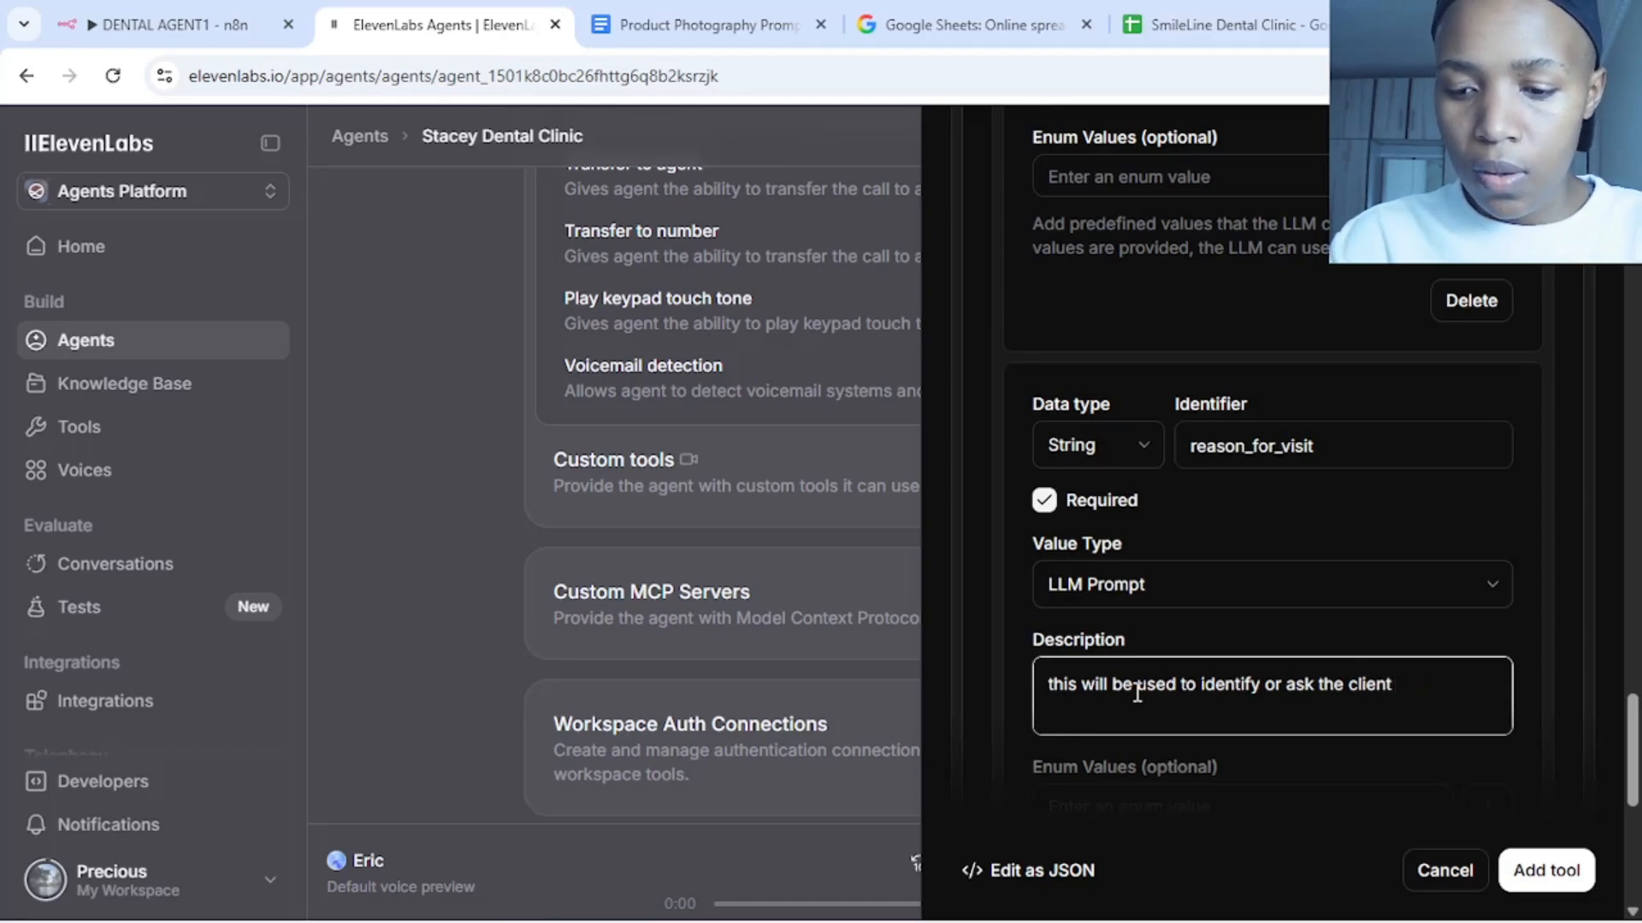
type("for")
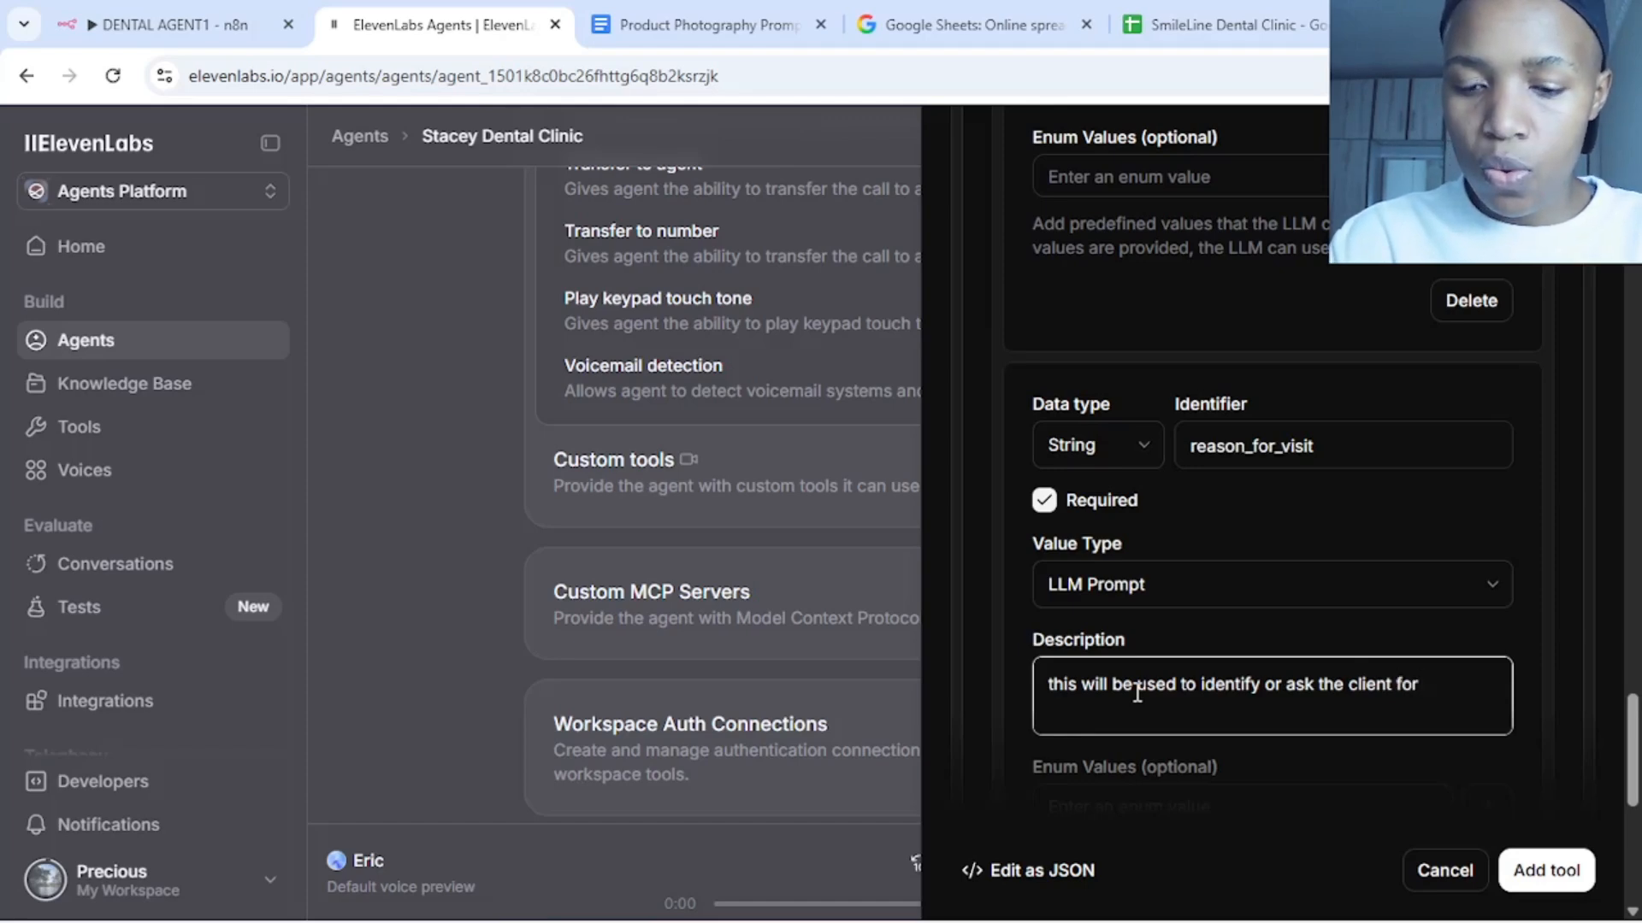
type(" r")
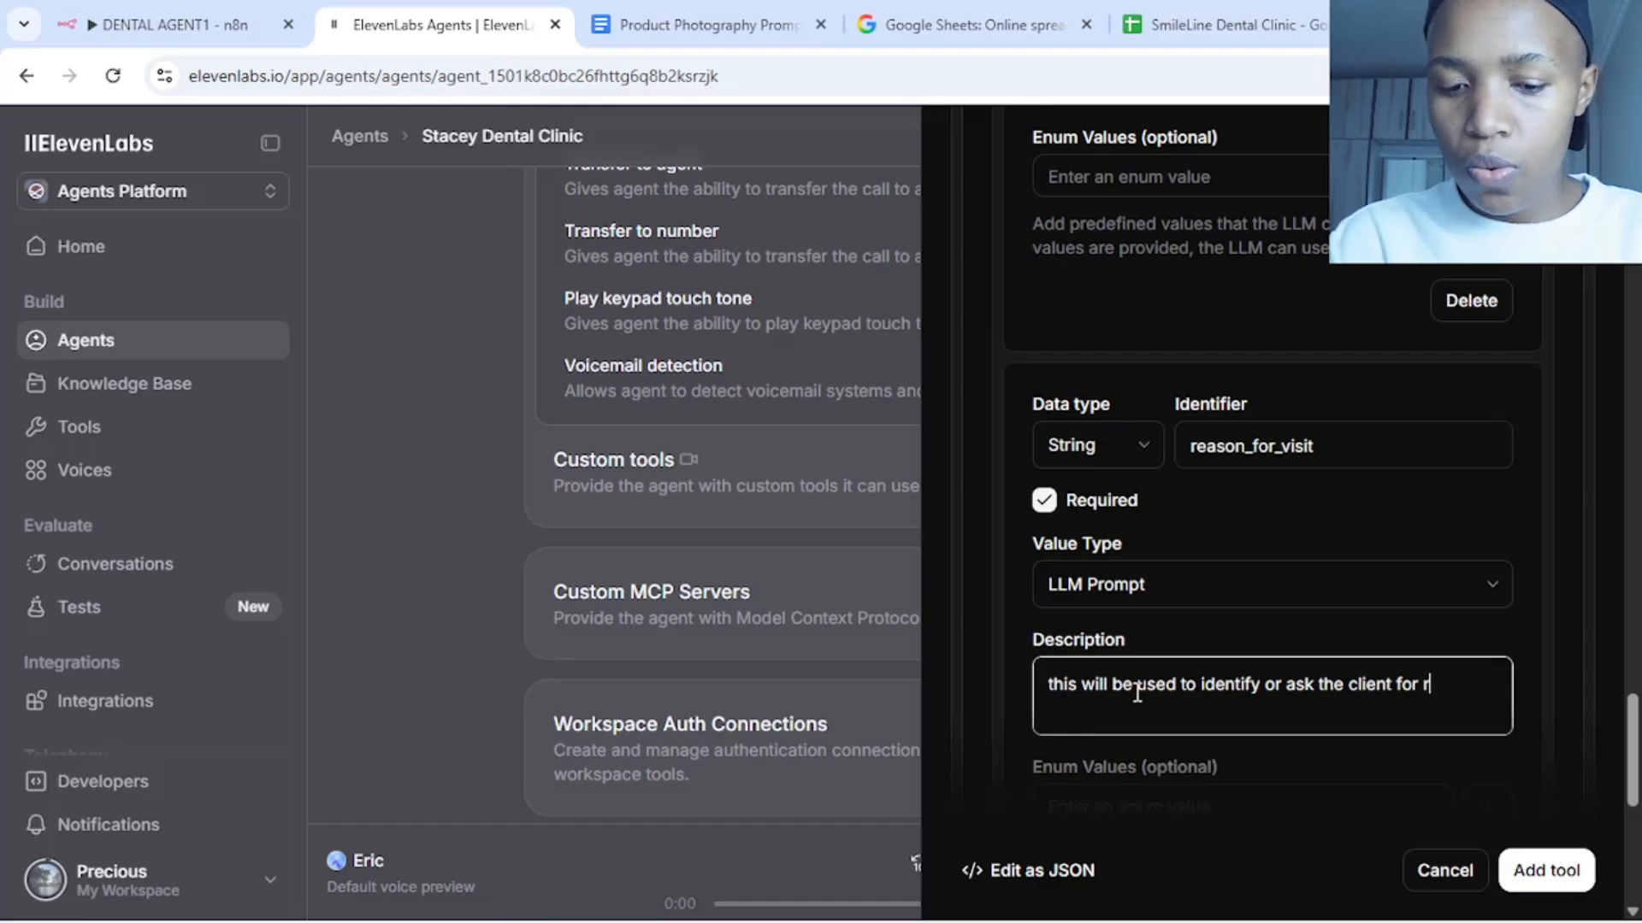
type("eason")
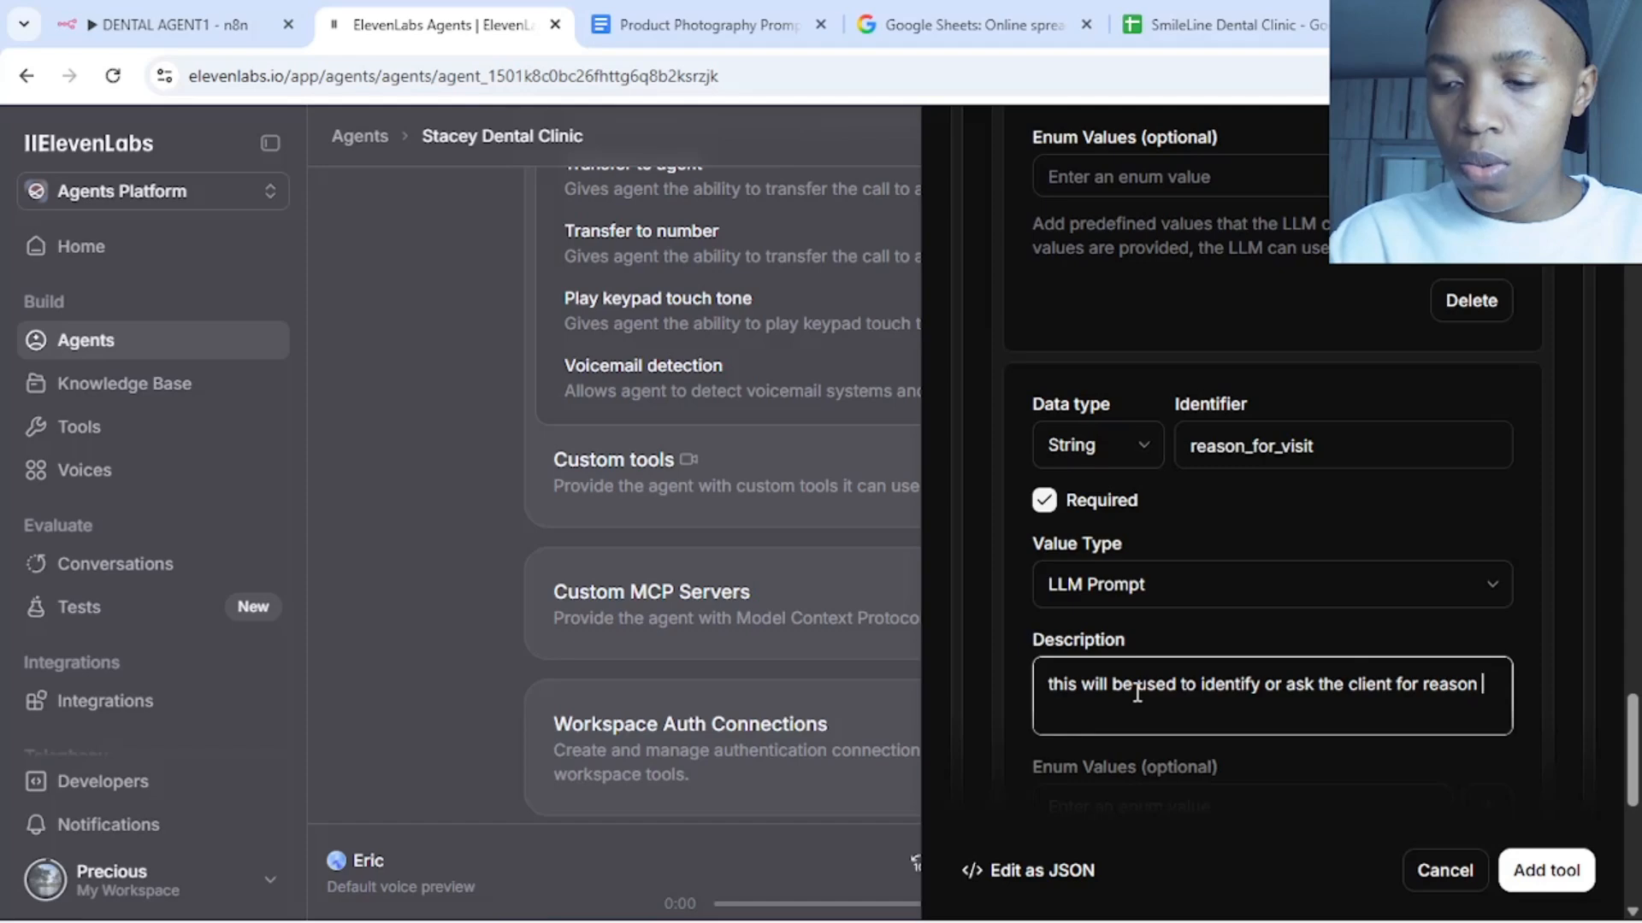
type(" wh")
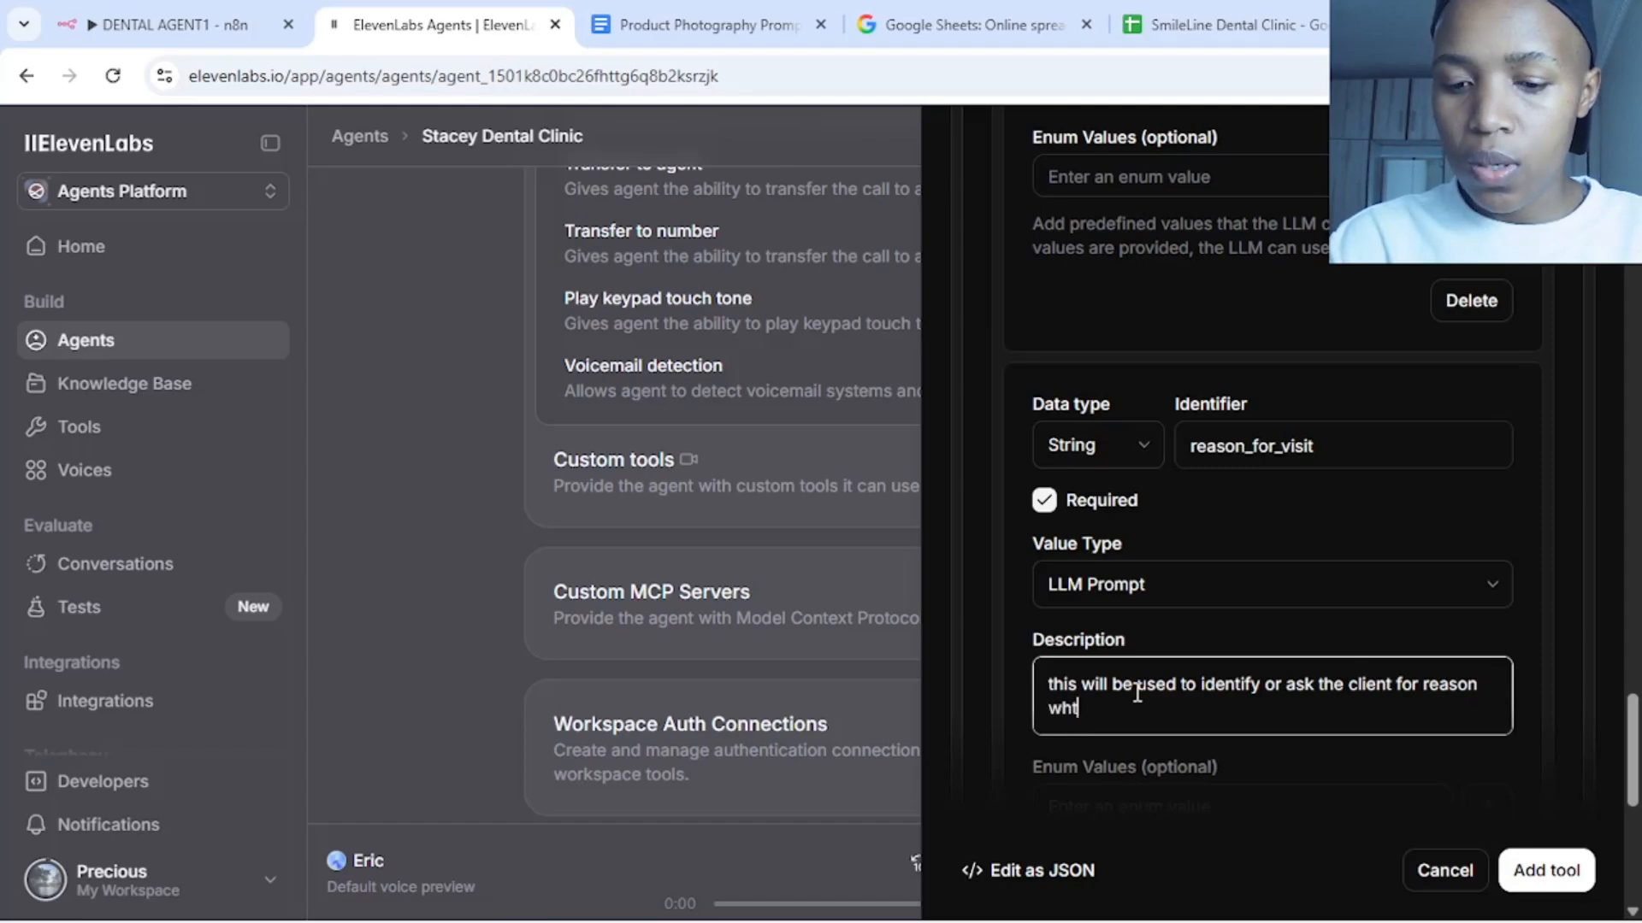
type("y th")
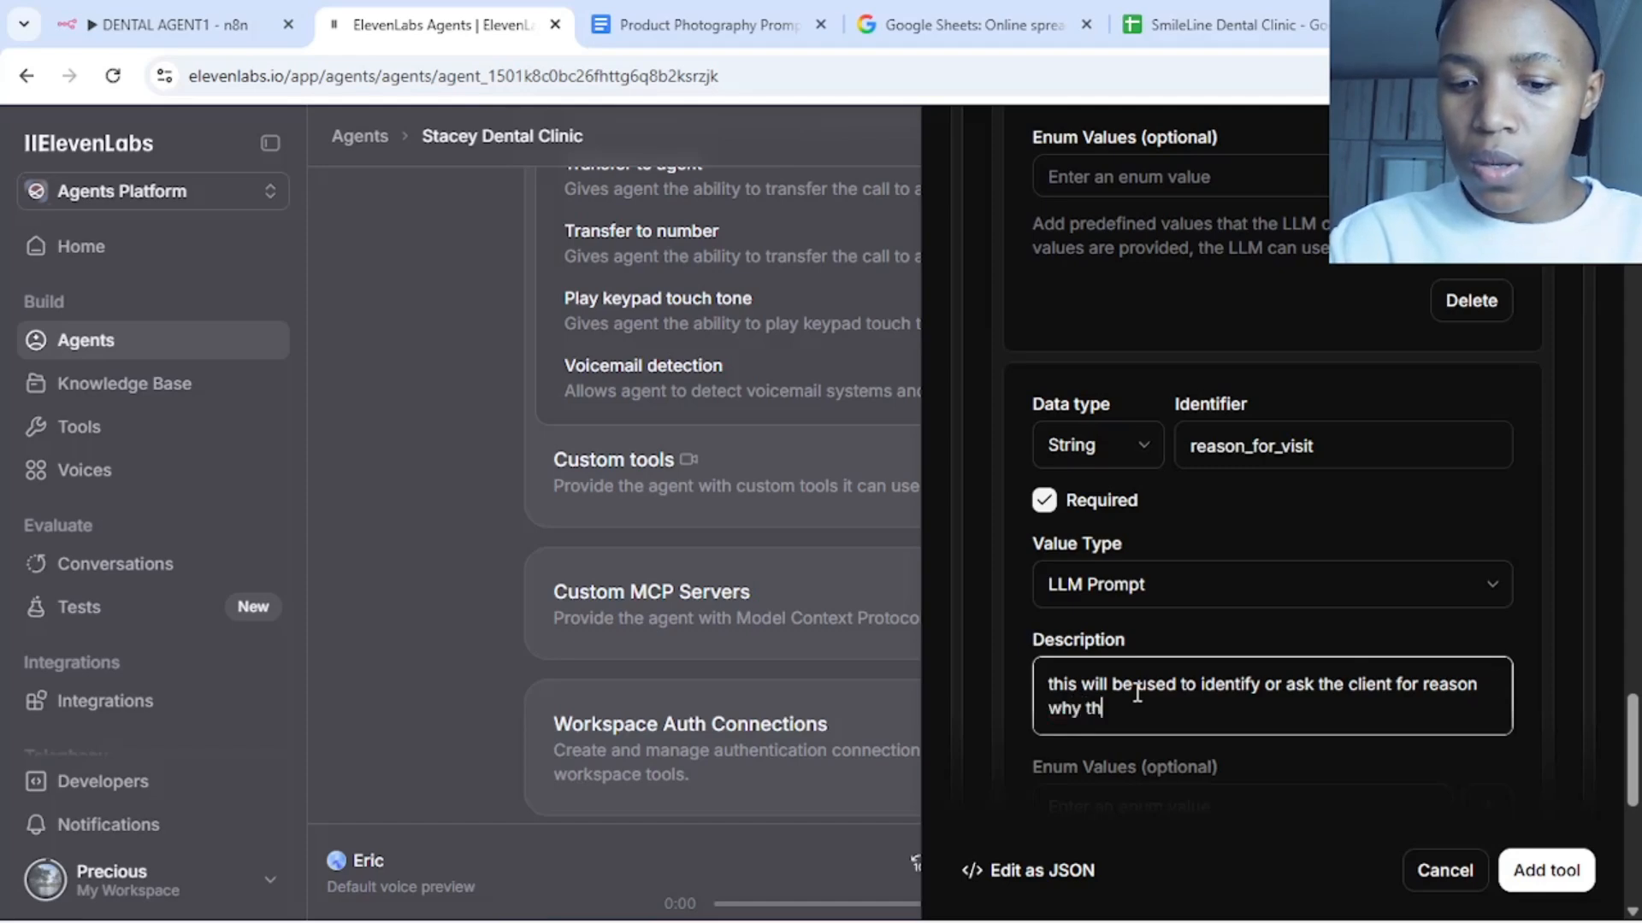
type("ey visit")
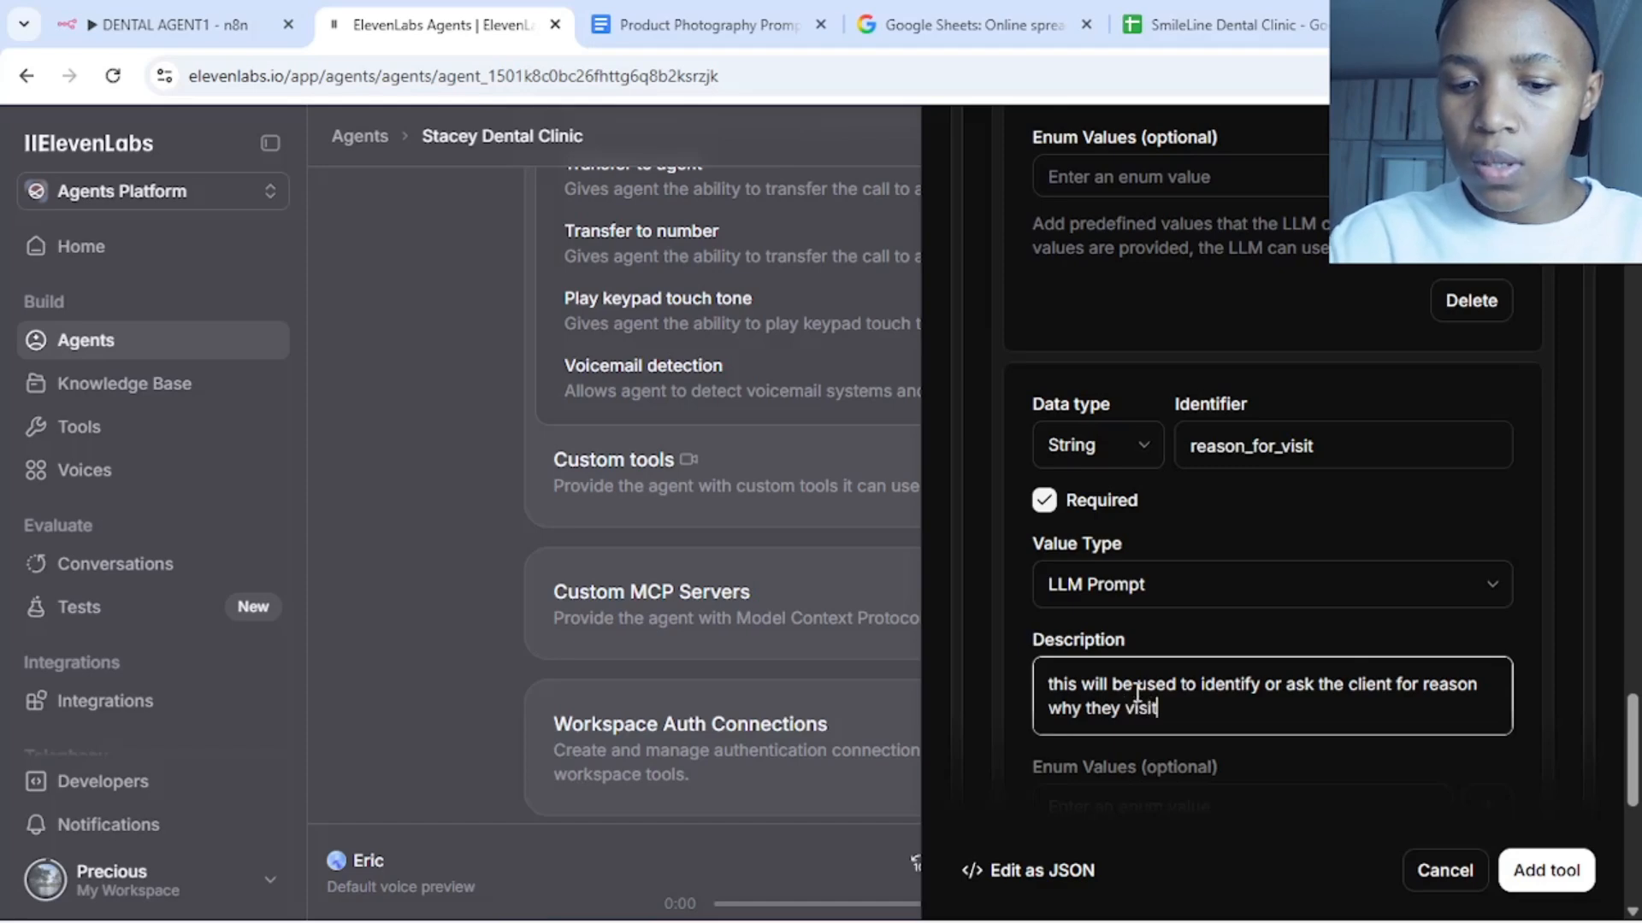
type("ed the d")
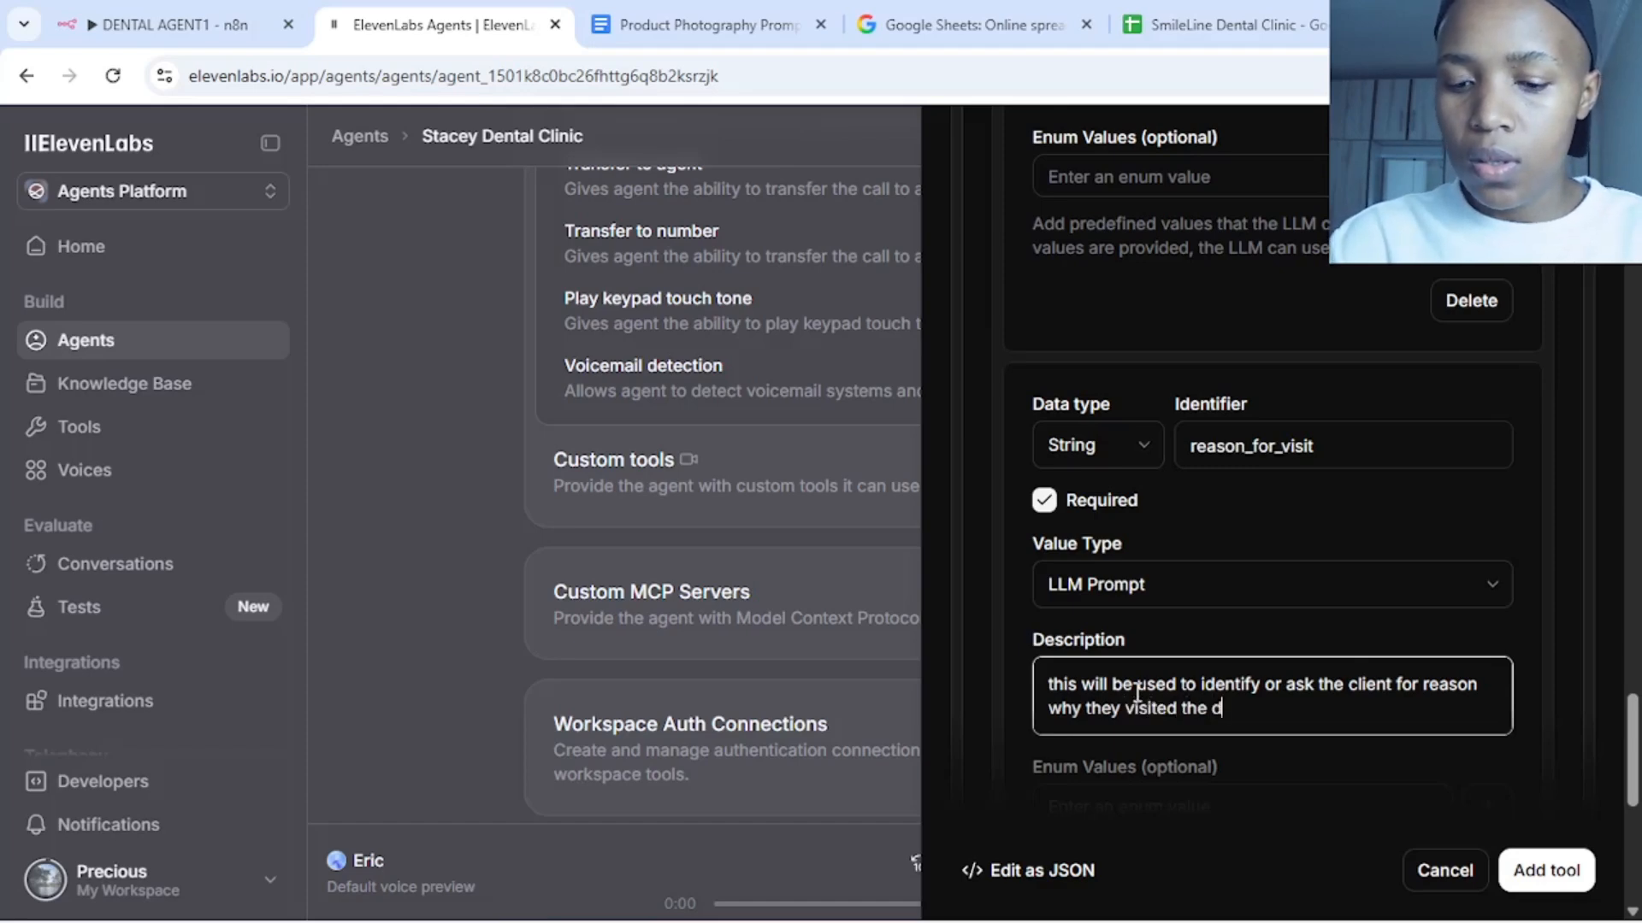
type("ental clinic")
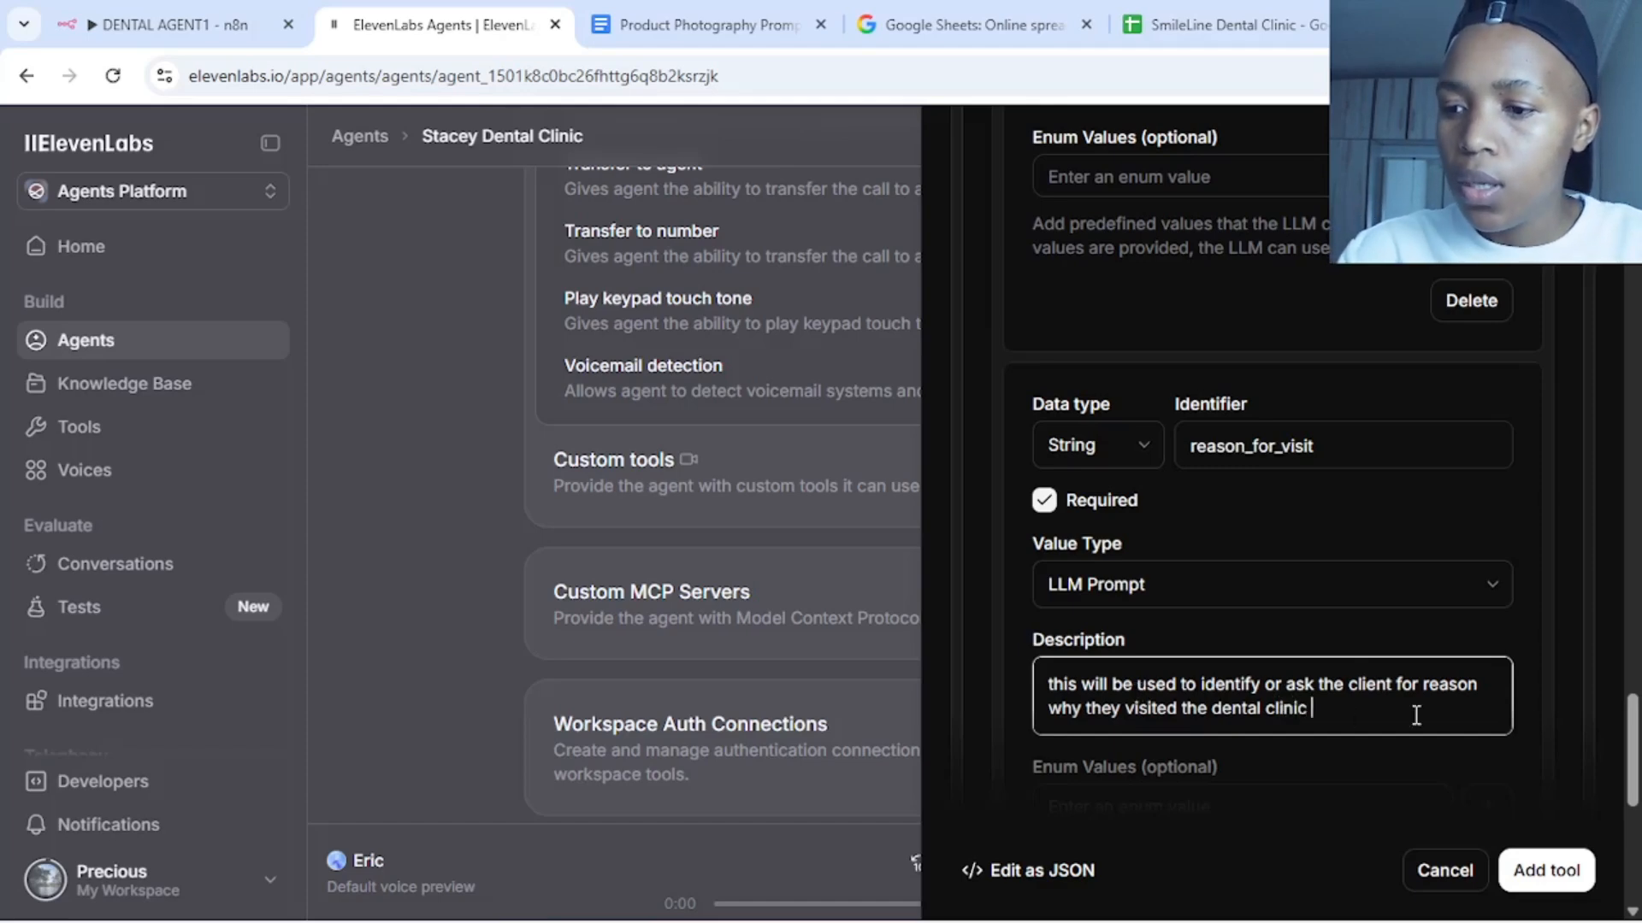
Add the configured RESERVATION webhook tool to the agent and save the agent's changes
left_click(1633, 744)
left_click_drag(1633, 739, 1633, 823)
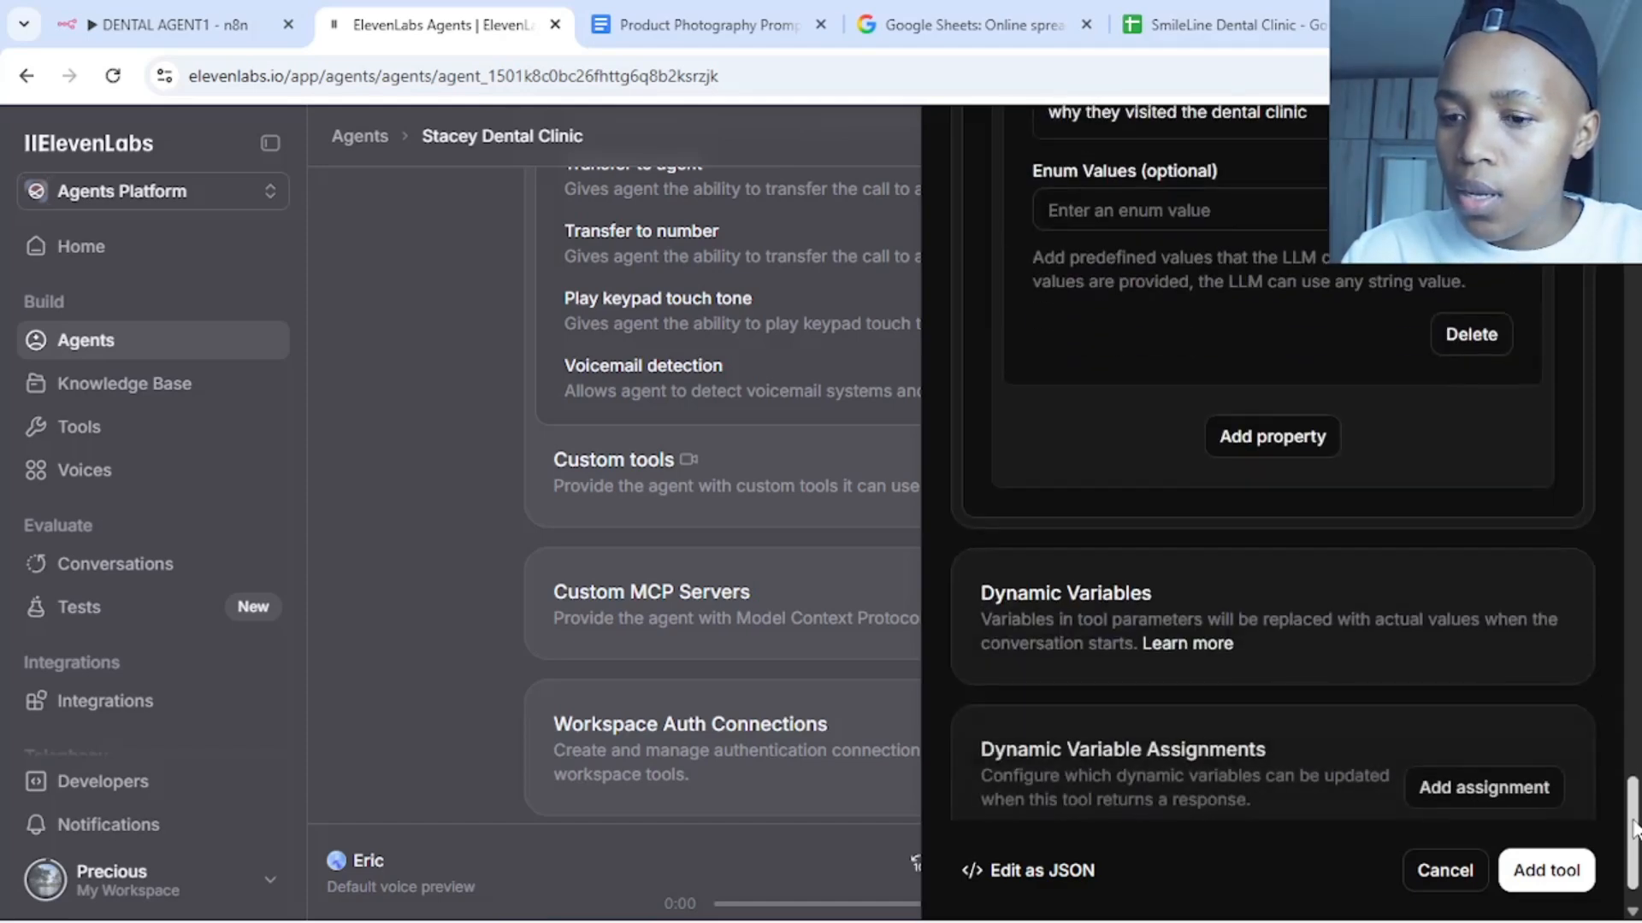
left_click(1548, 870)
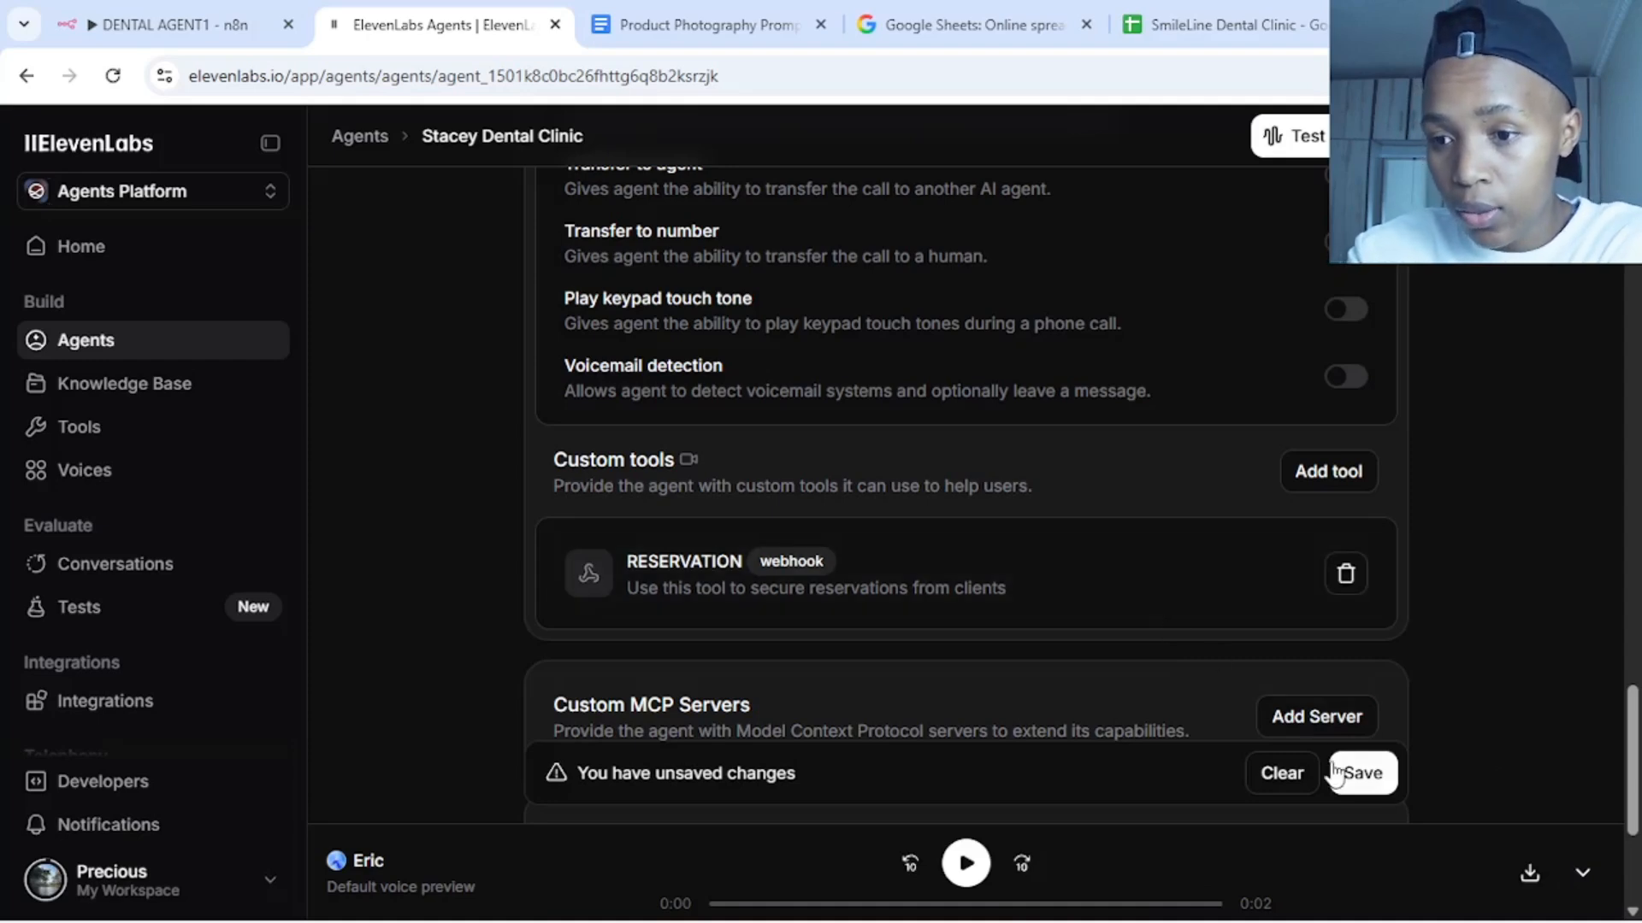
left_click(1361, 785)
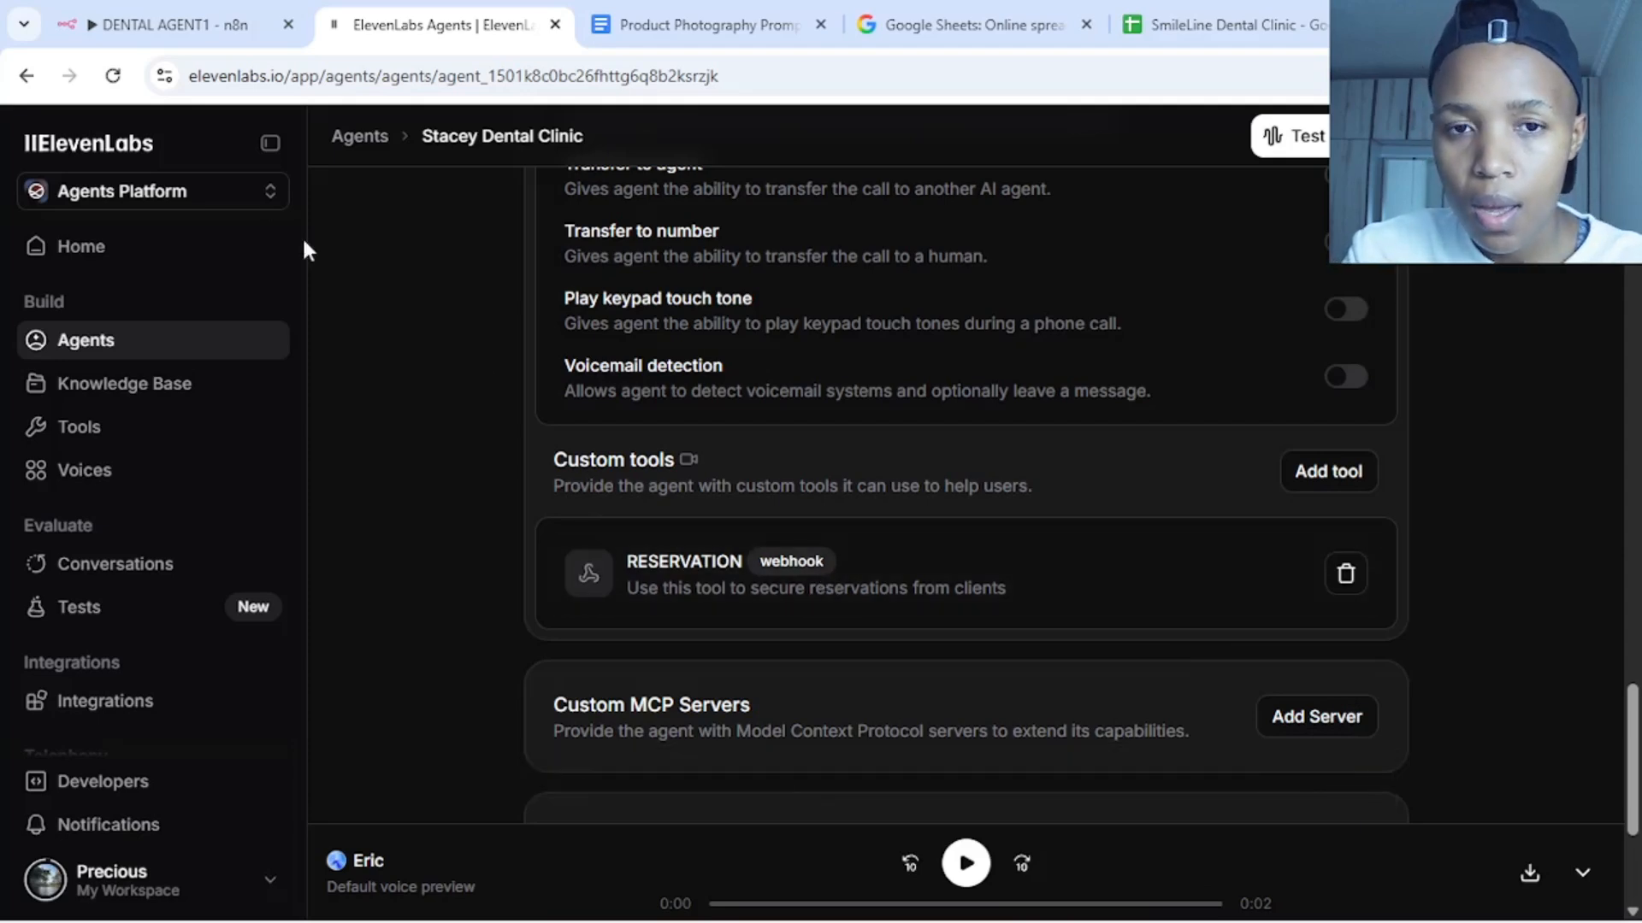
left_click(210, 26)
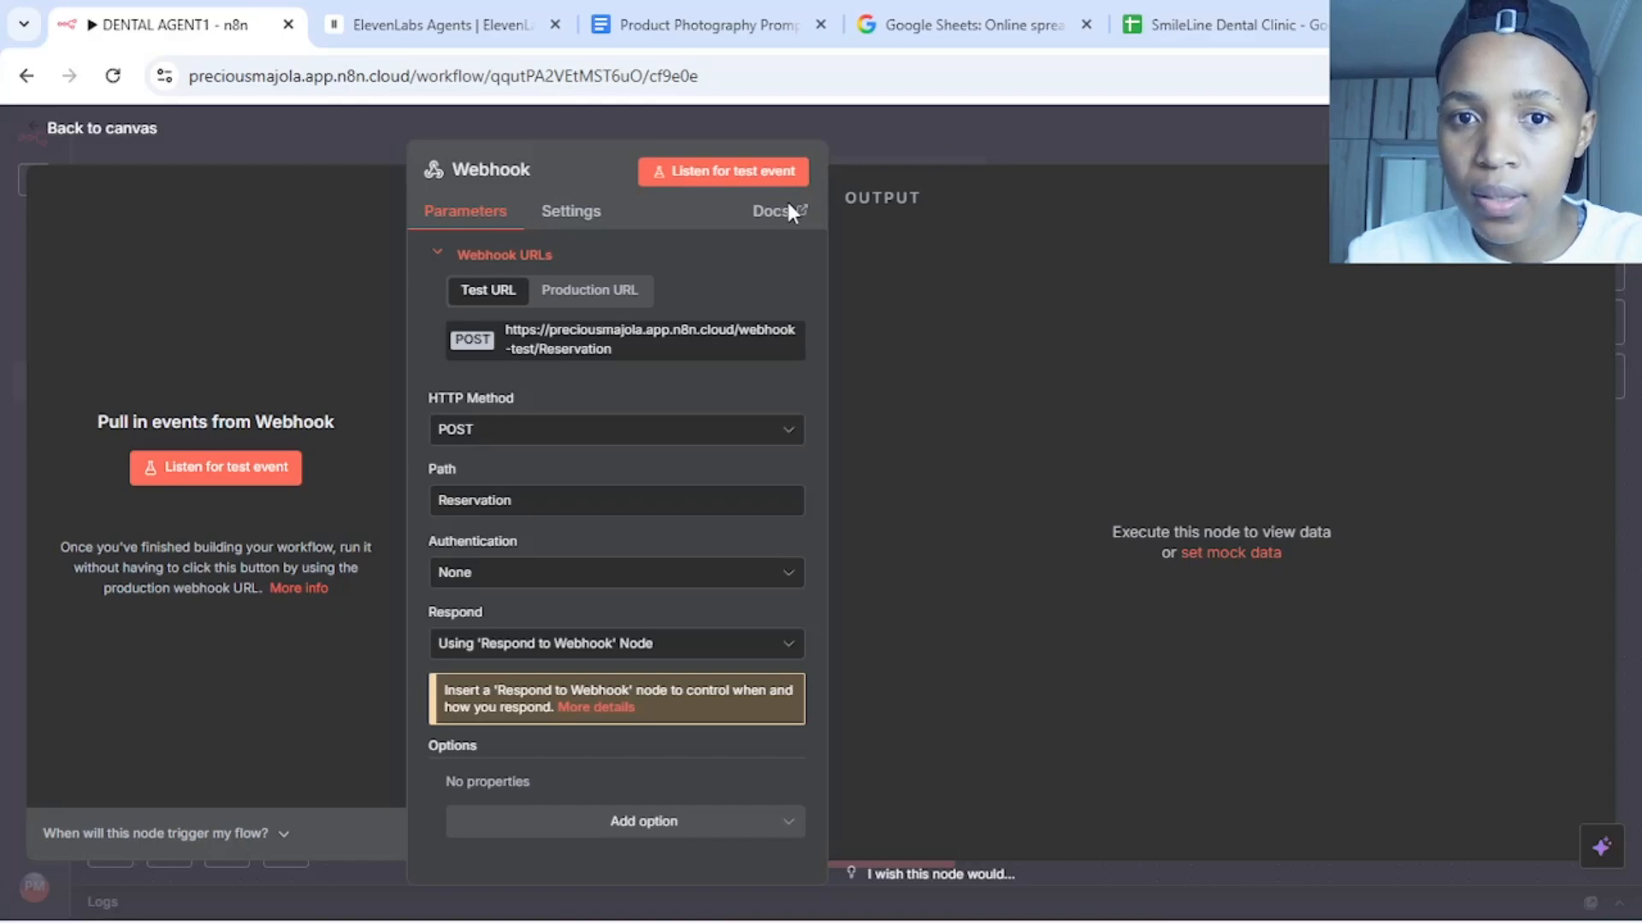
left_click(439, 24)
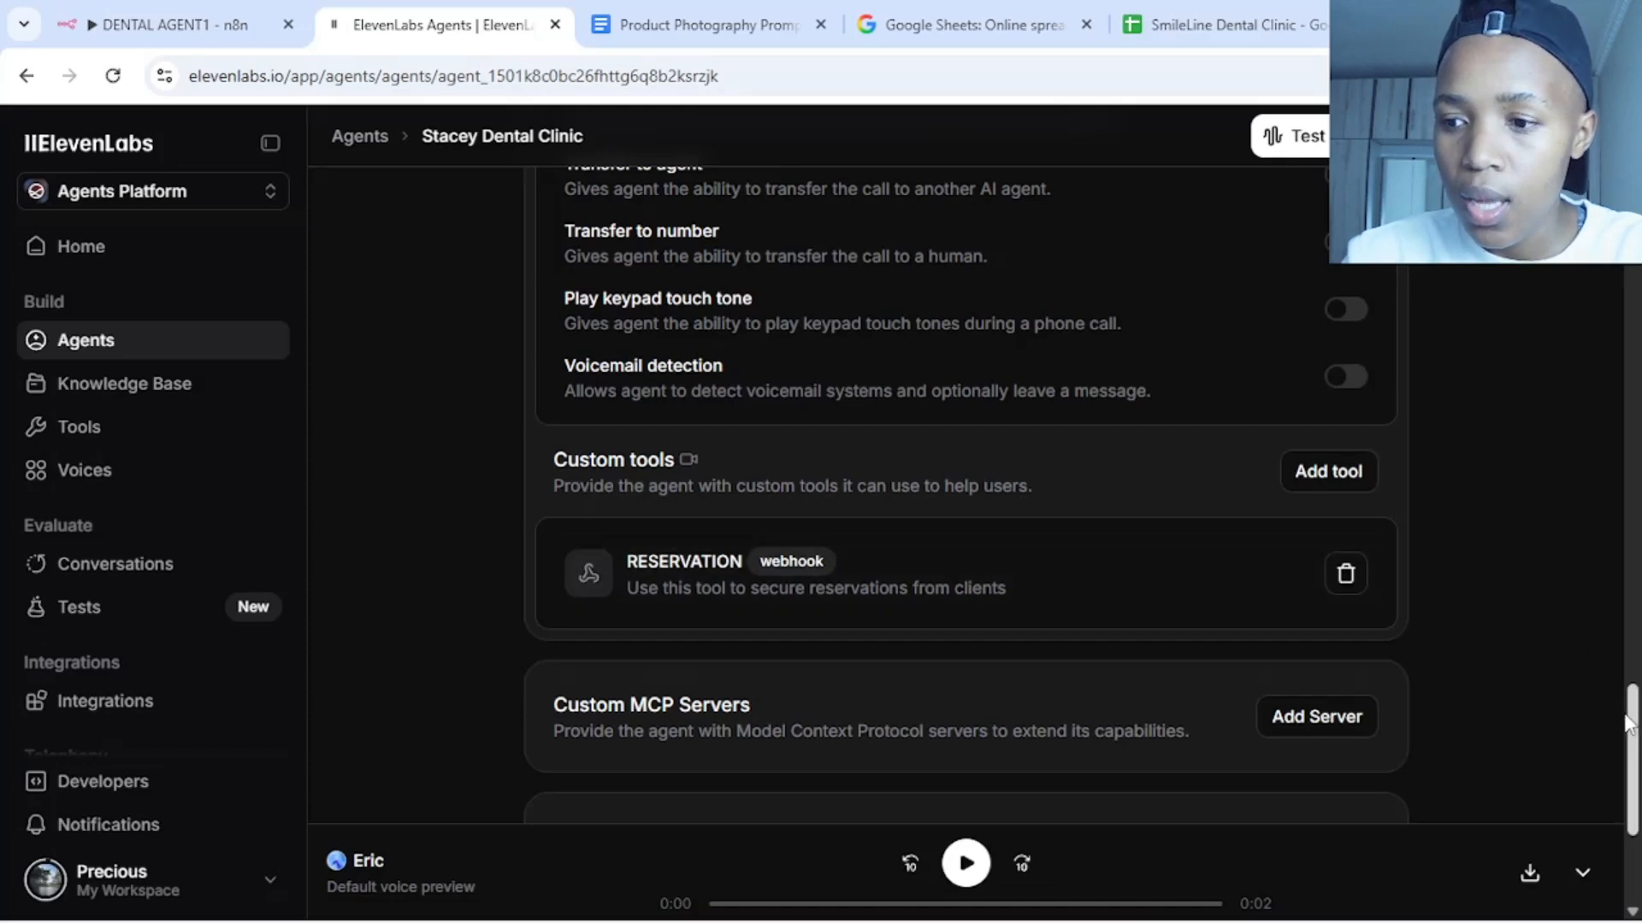
scroll(1633, 687, "up", 2)
left_click_drag(1633, 687, 1633, 725)
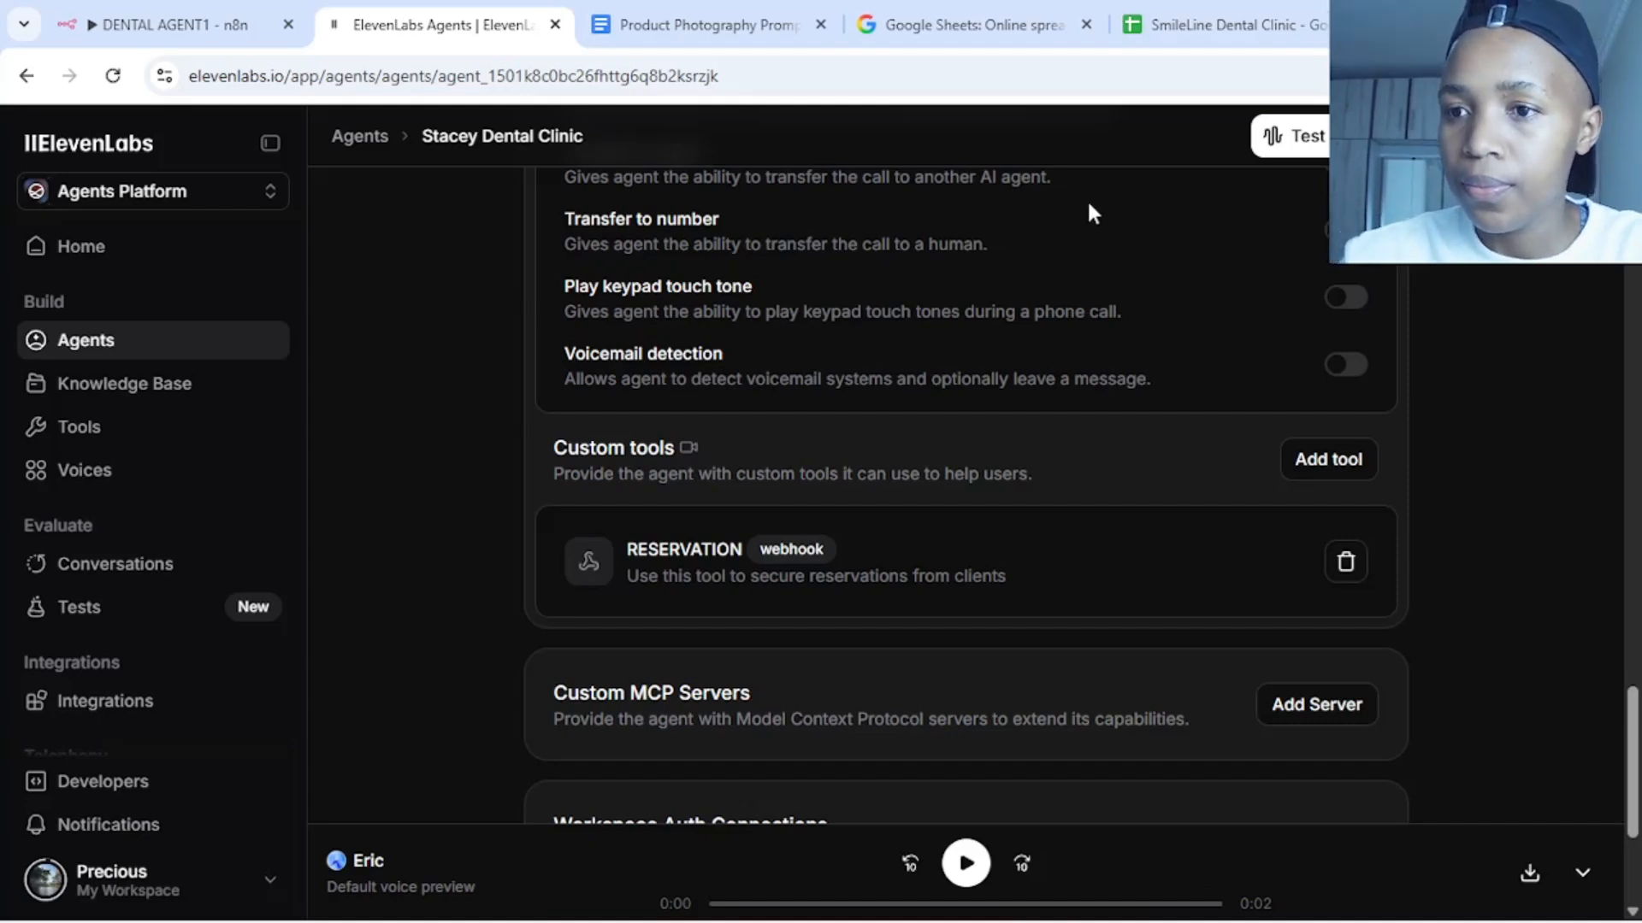
Start a test call with the Stacey Dental Clinic agent, allowing microphone access for this time only
left_click(1306, 148)
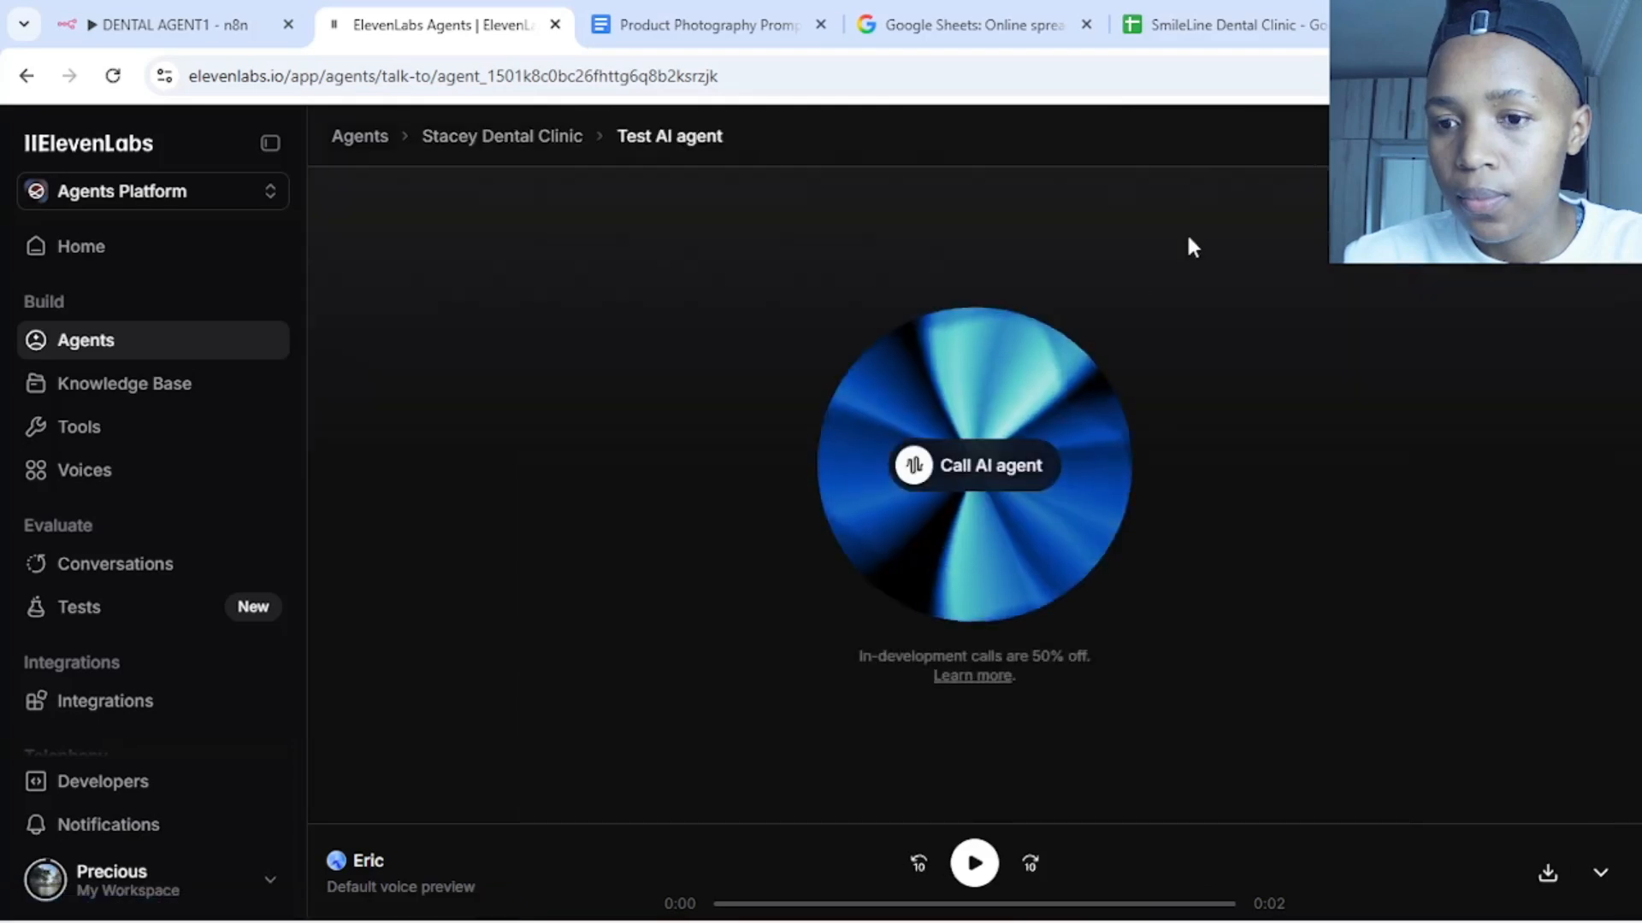
left_click(968, 486)
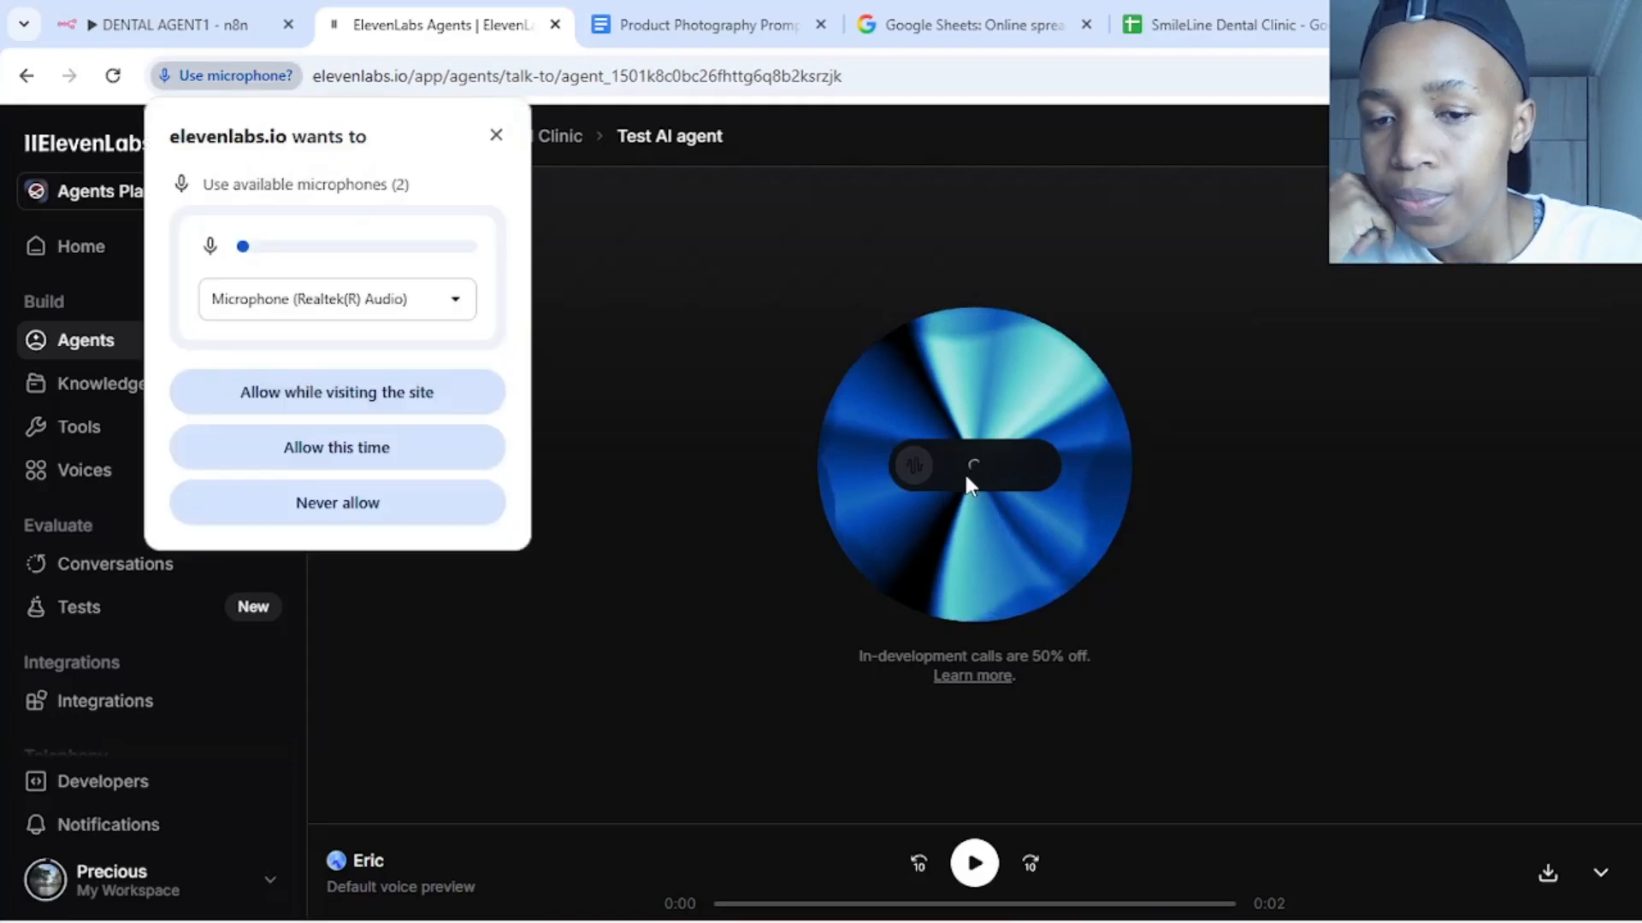
left_click(286, 452)
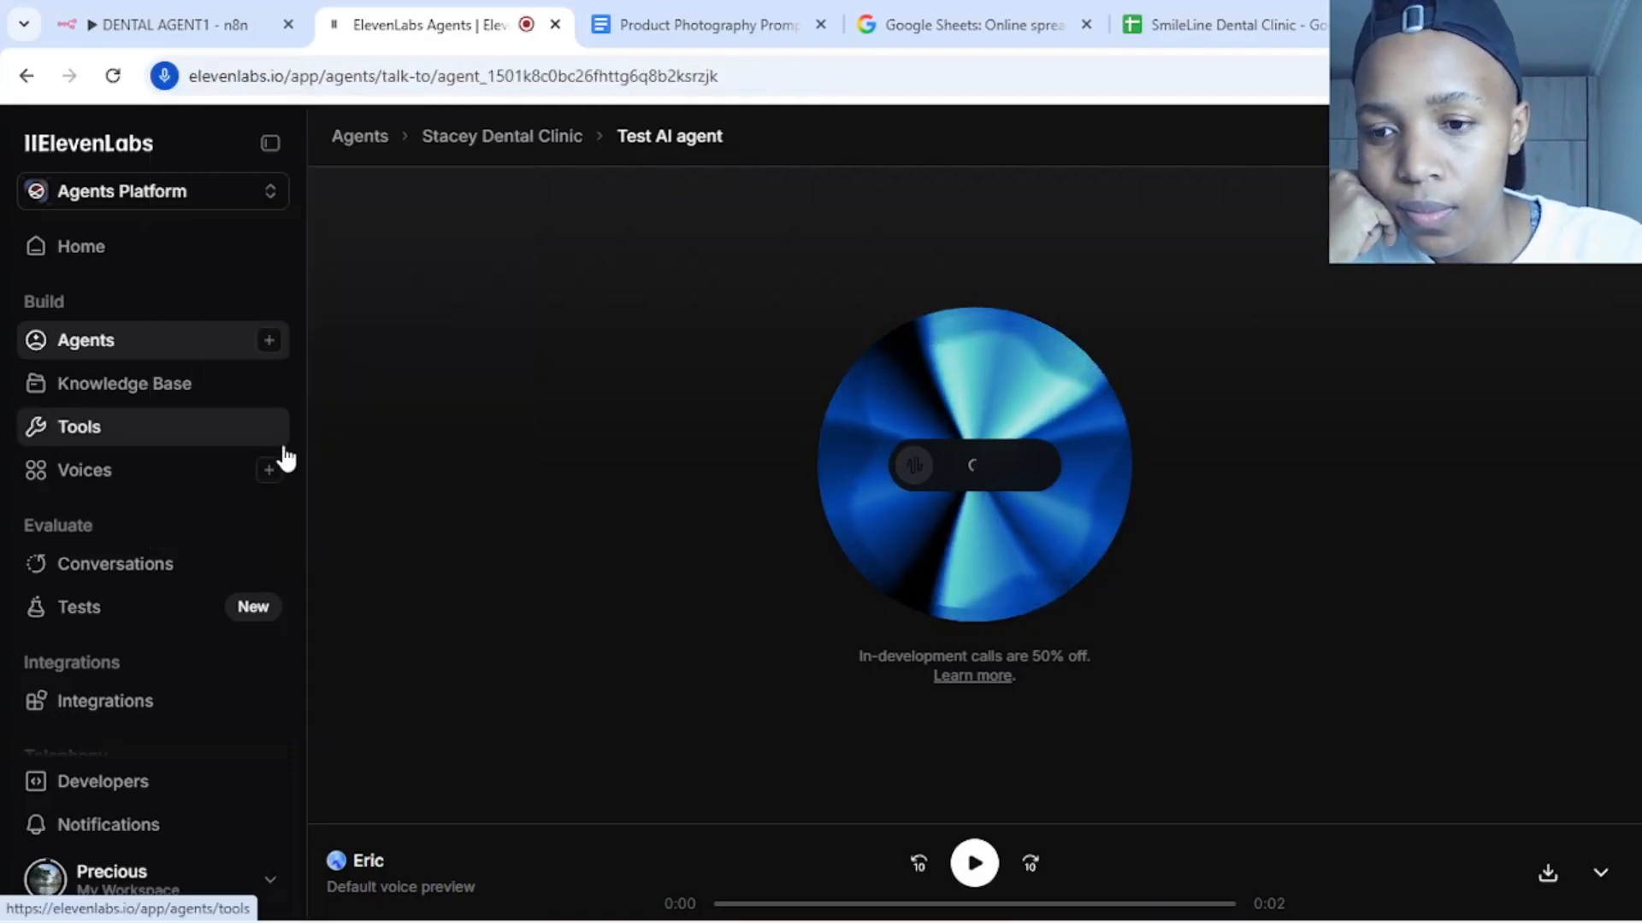
mouse_move(286, 459)
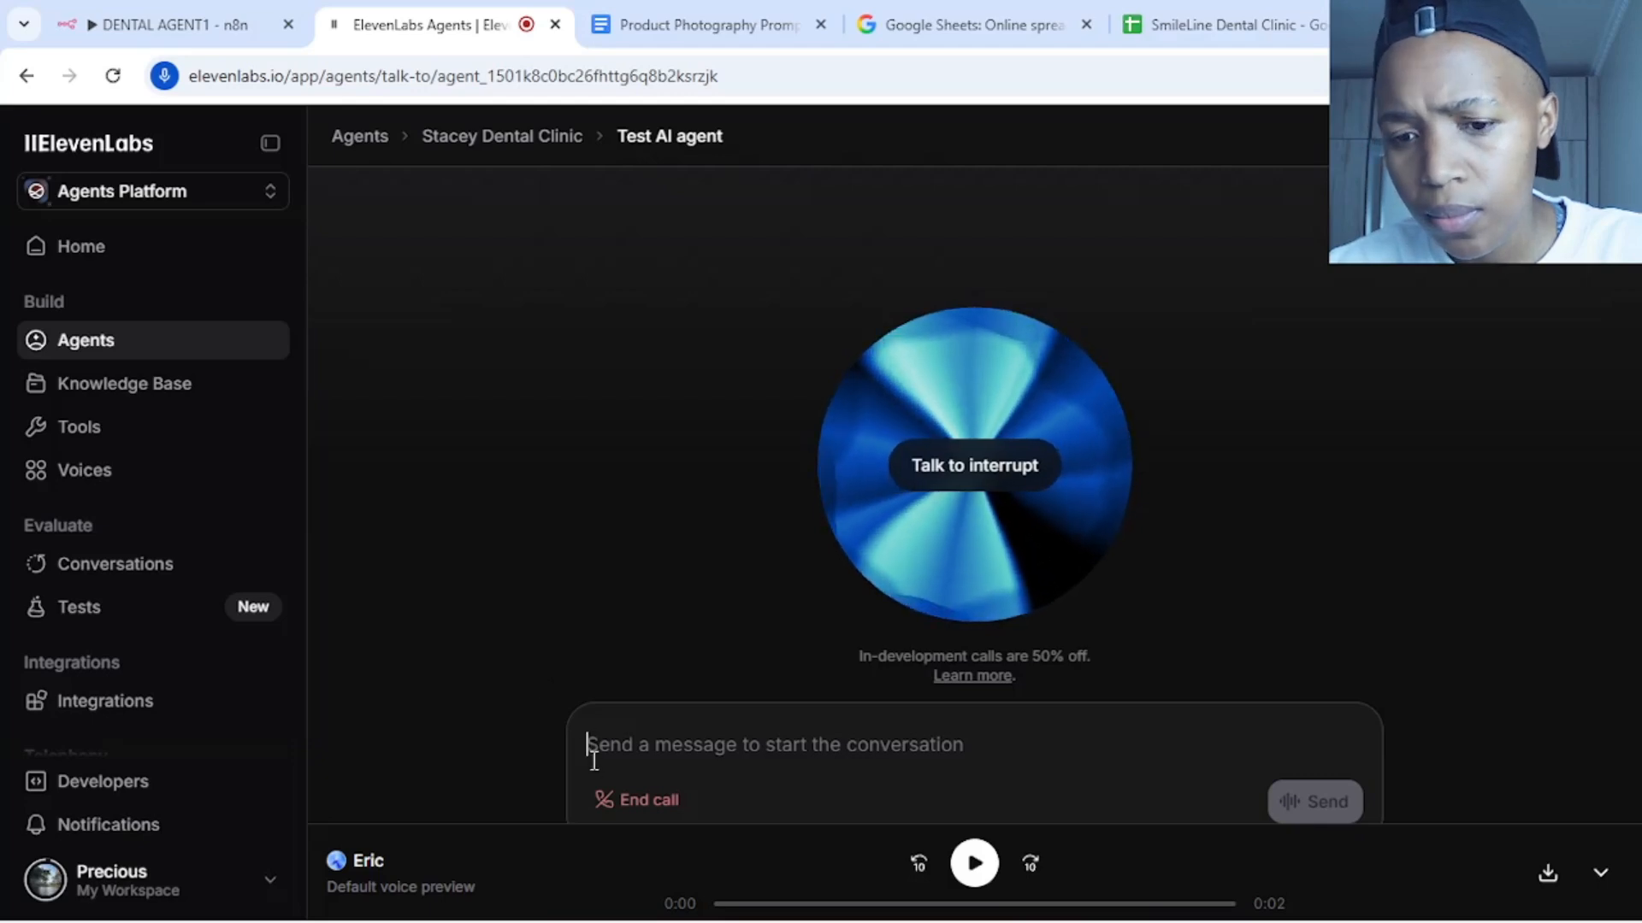
End the agent's test call, switch to the DENTAL AGENT1 workflow in n8n and return from the Webhook node to the canvas
left_click(628, 812)
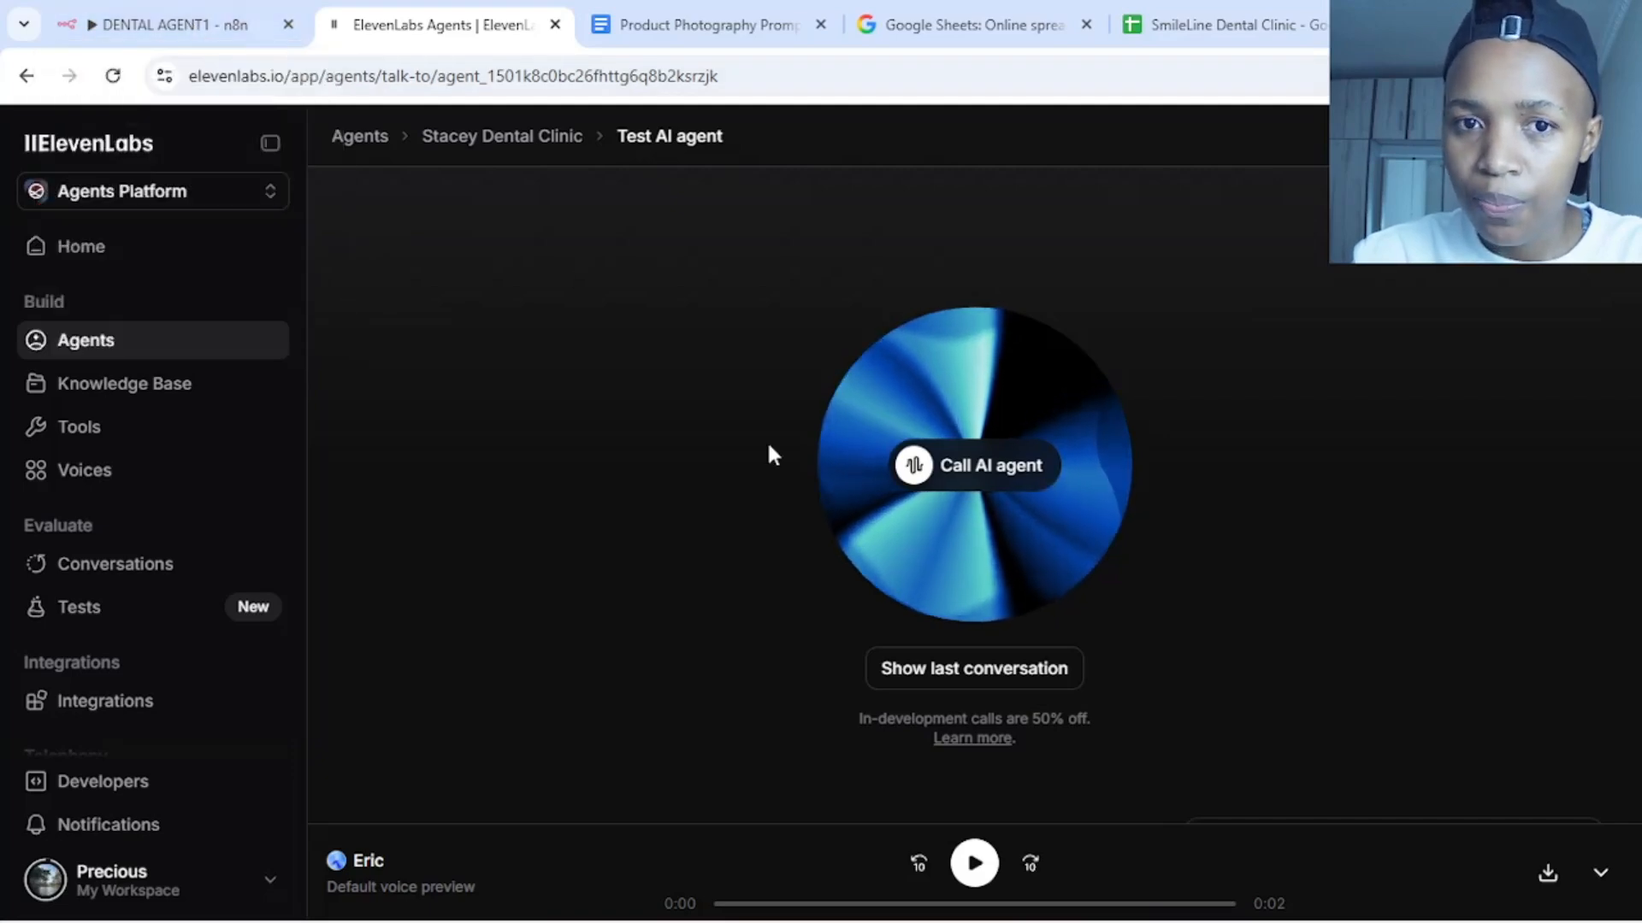
left_click(164, 26)
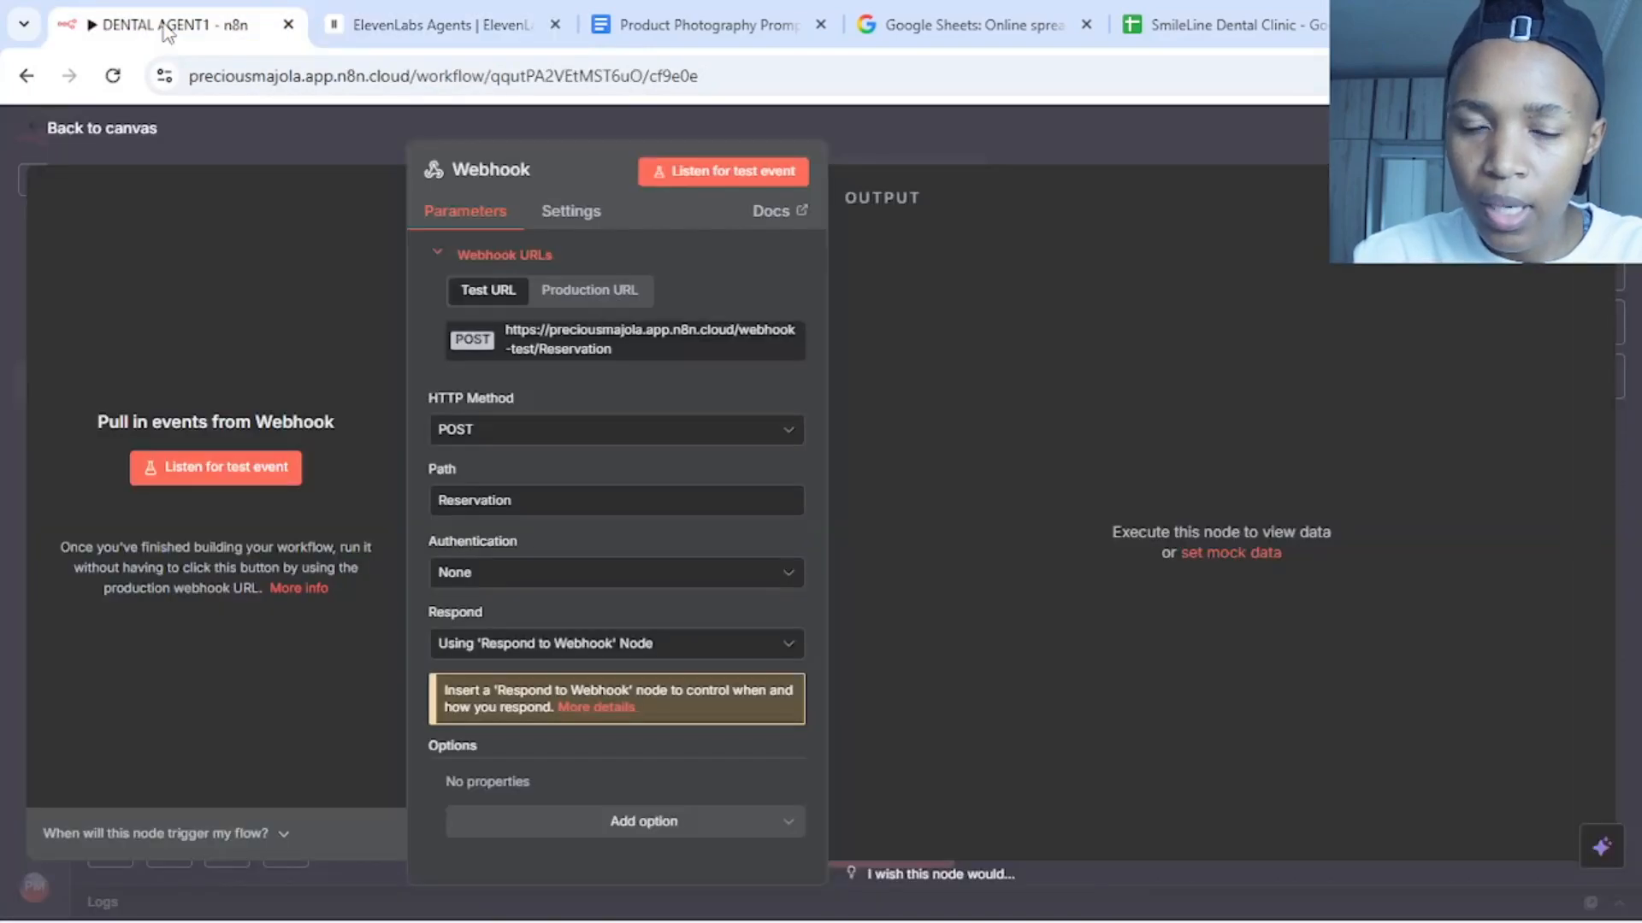
left_click(958, 145)
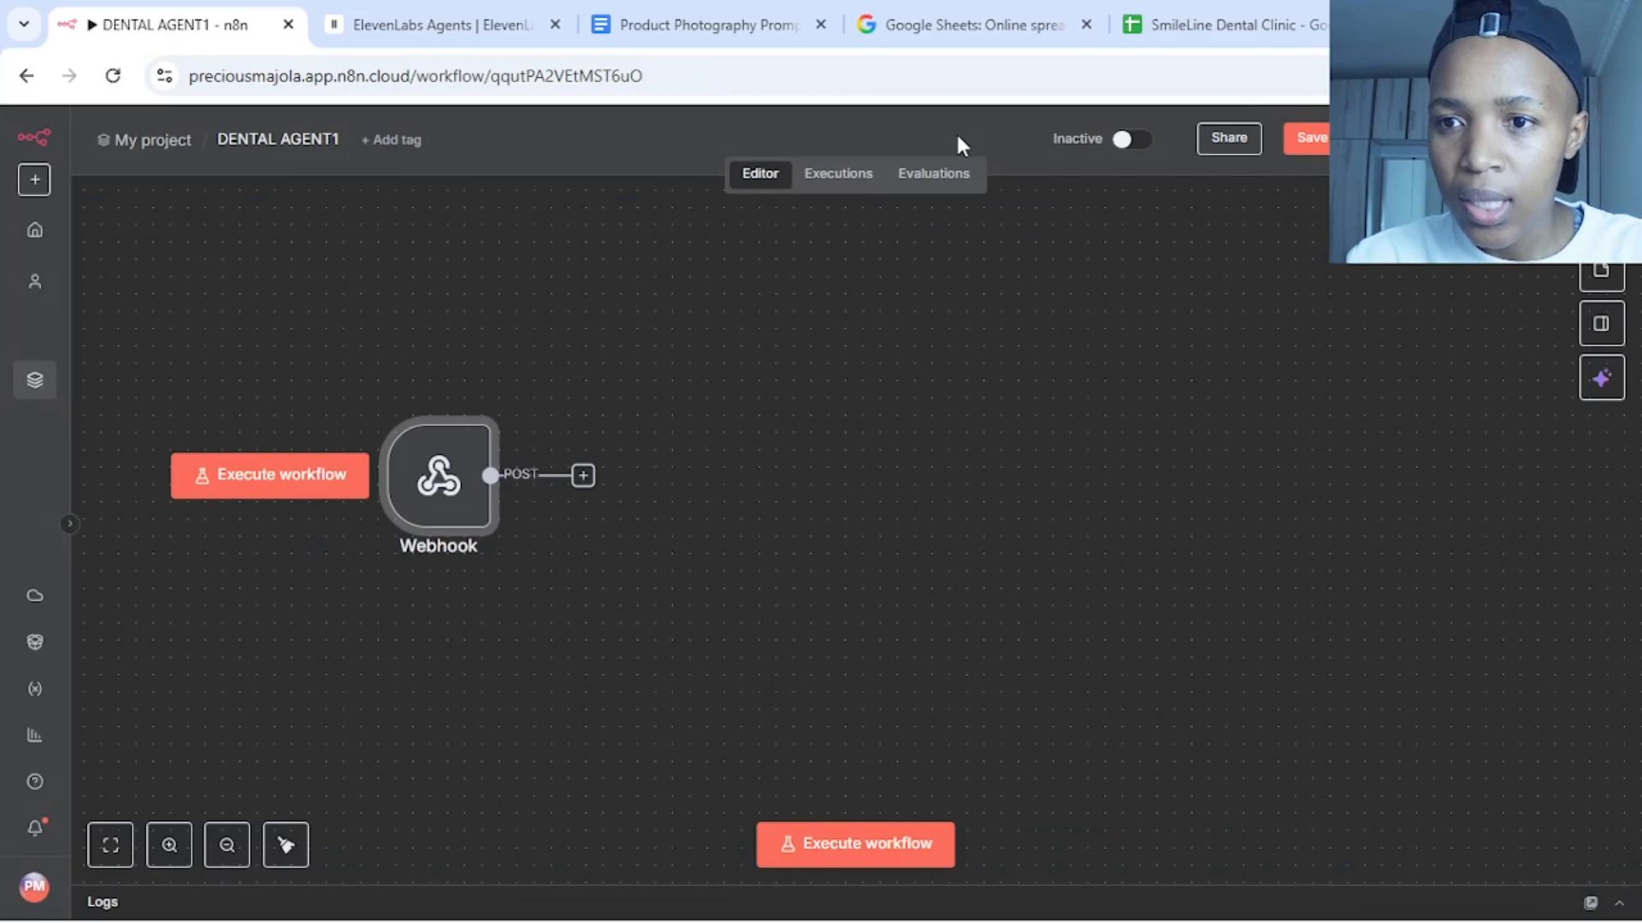
Check the SmileLine Dental Clinic spreadsheet, and add a Google Sheets "Append row in sheet" node after the Webhook node
left_click(1194, 31)
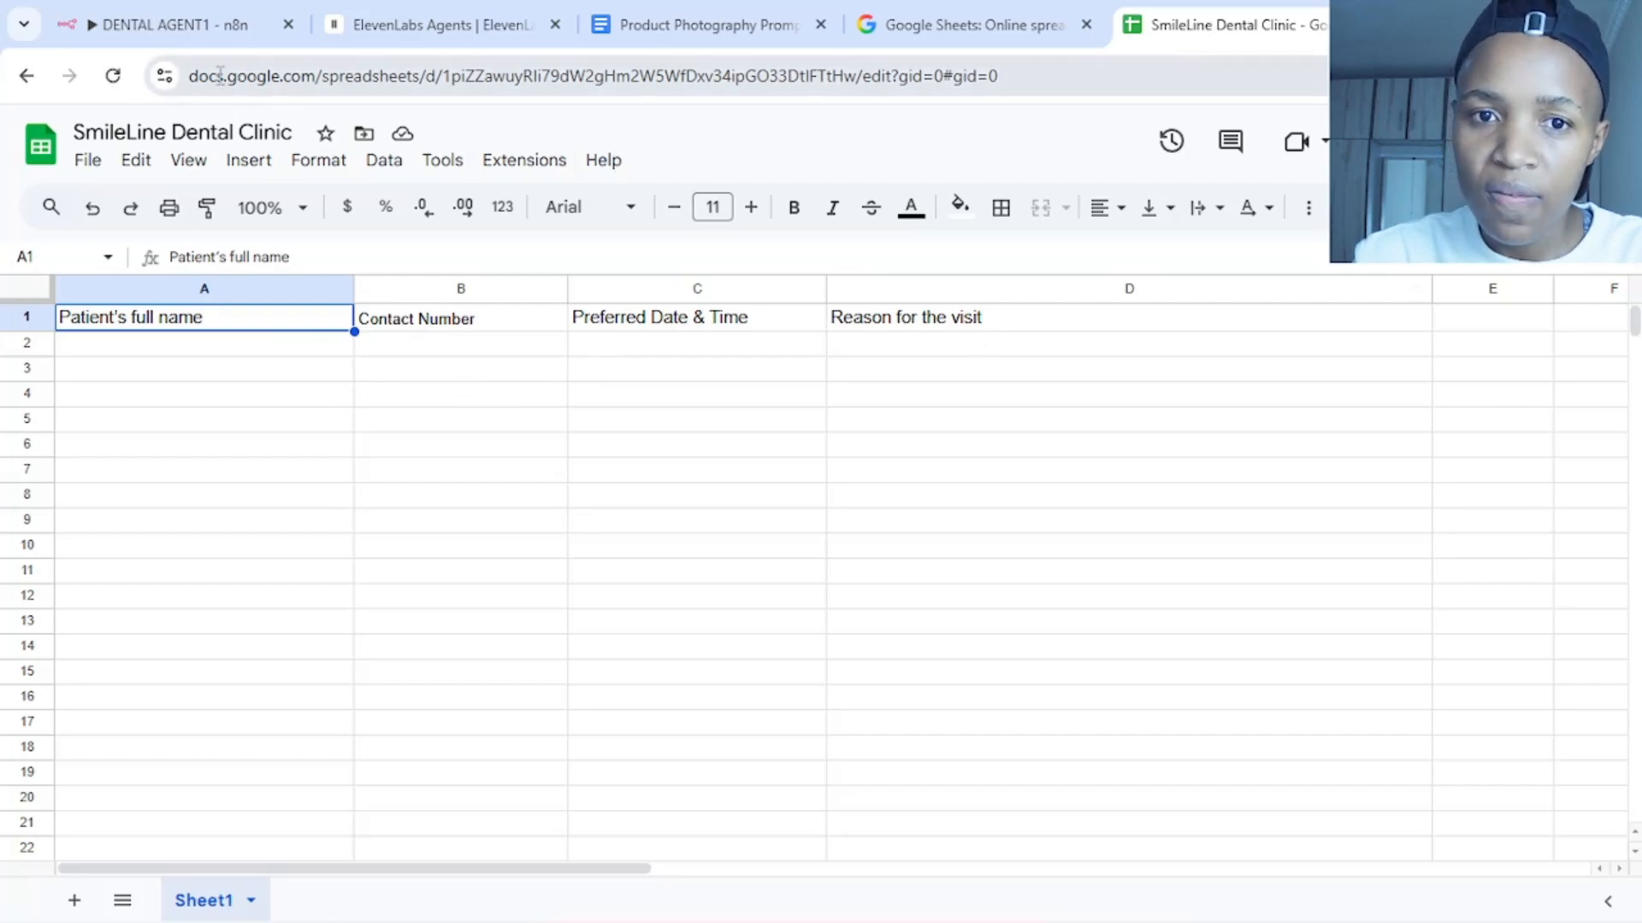
left_click(190, 33)
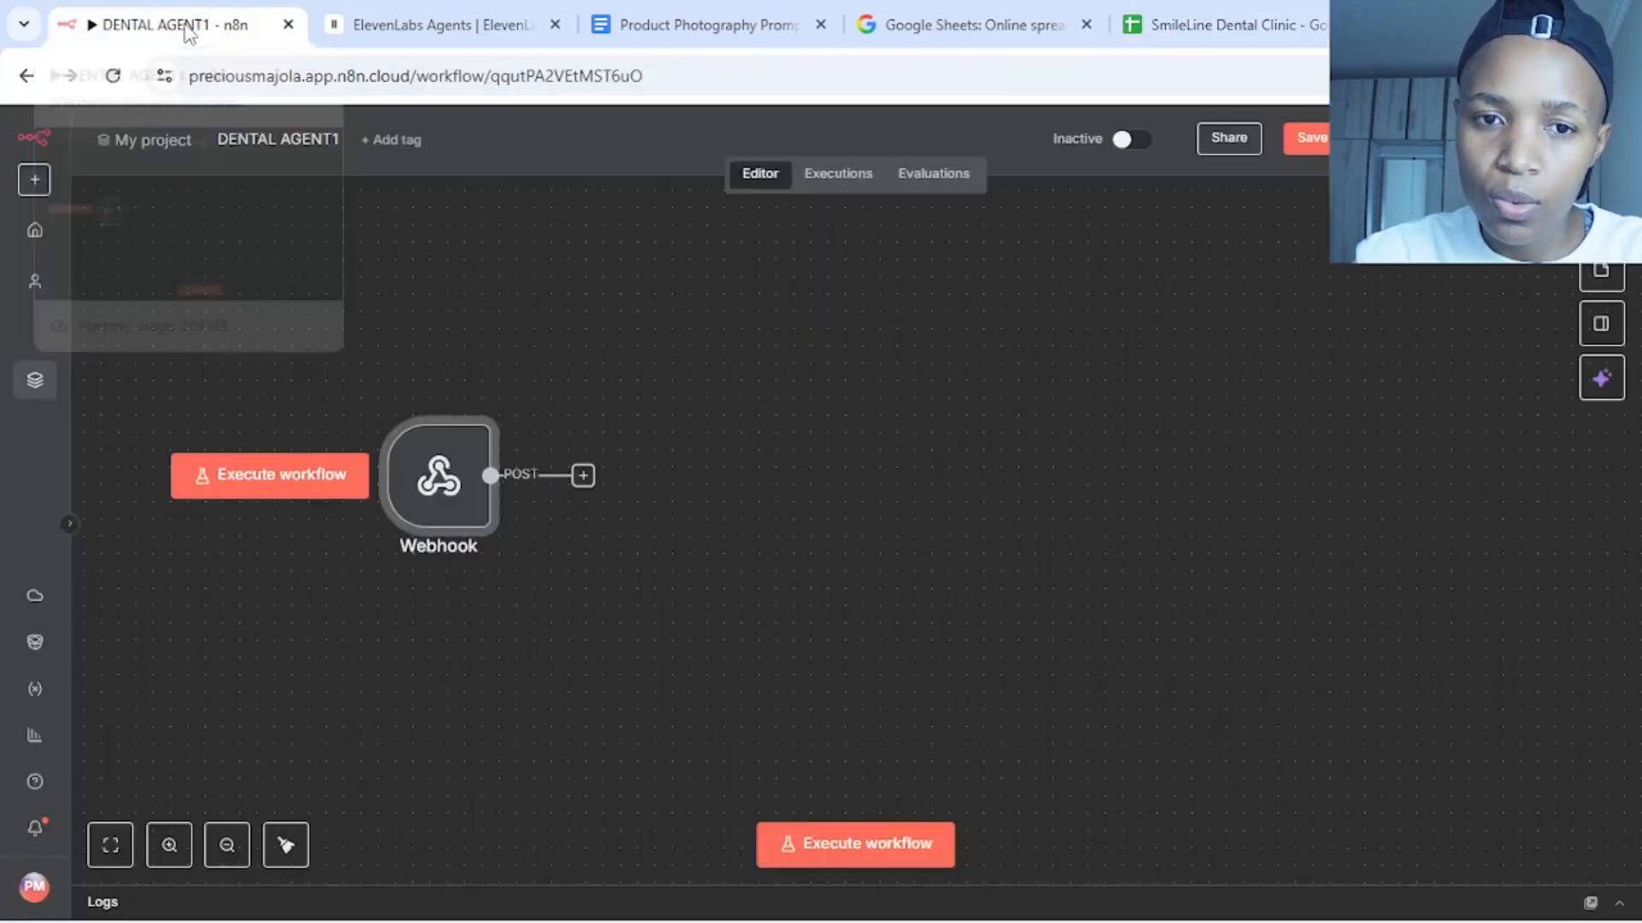
left_click(582, 476)
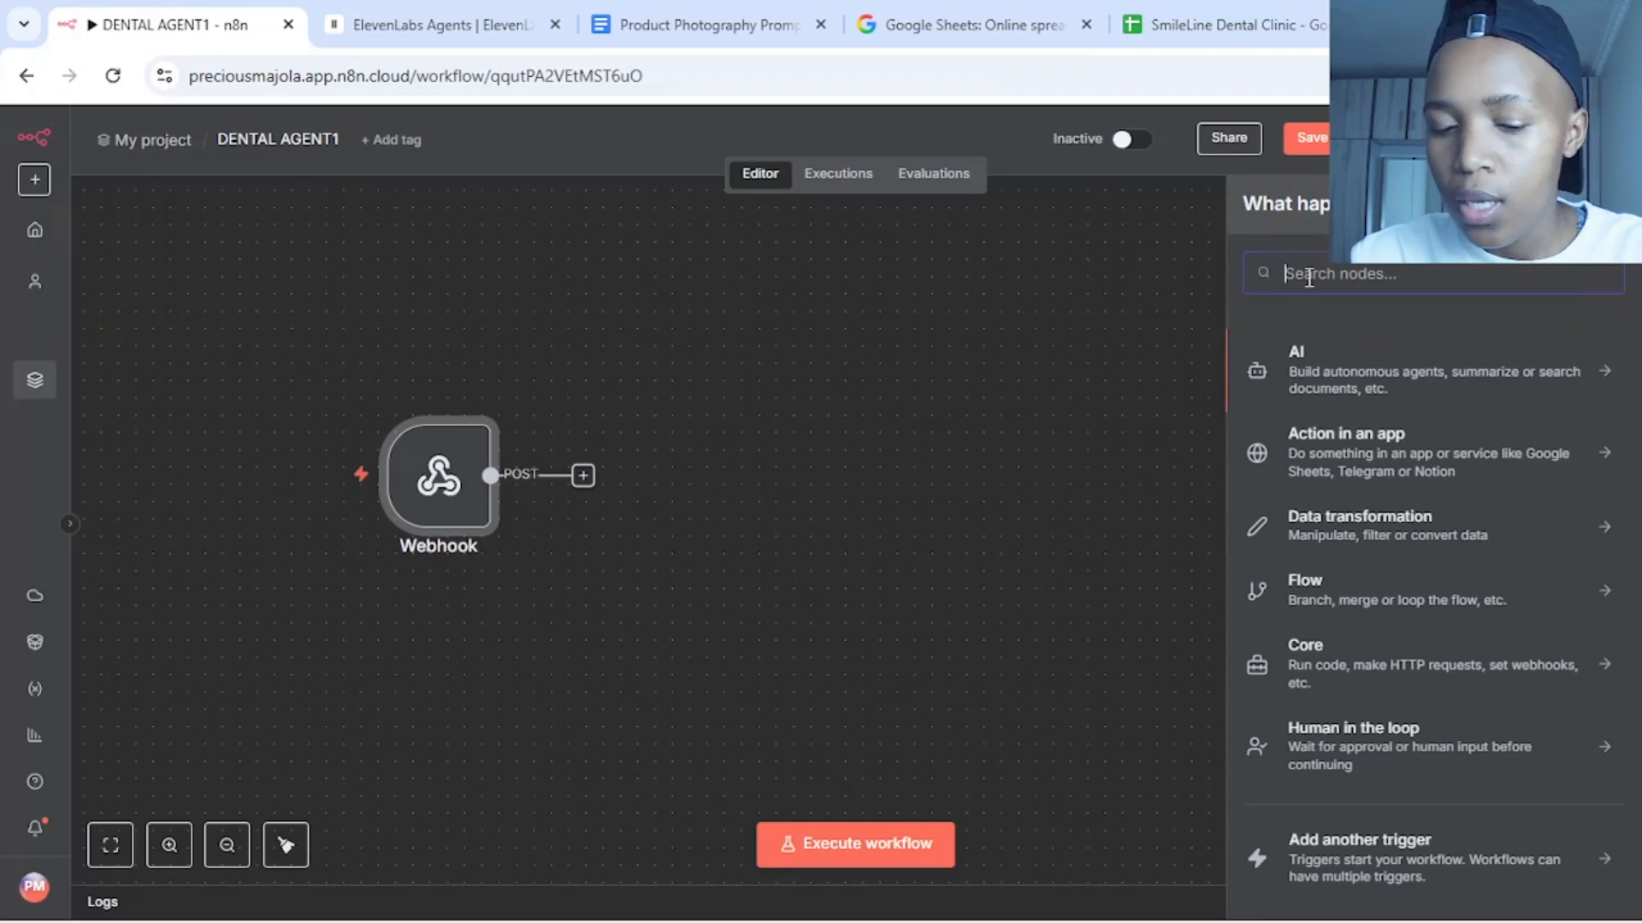
type("gog")
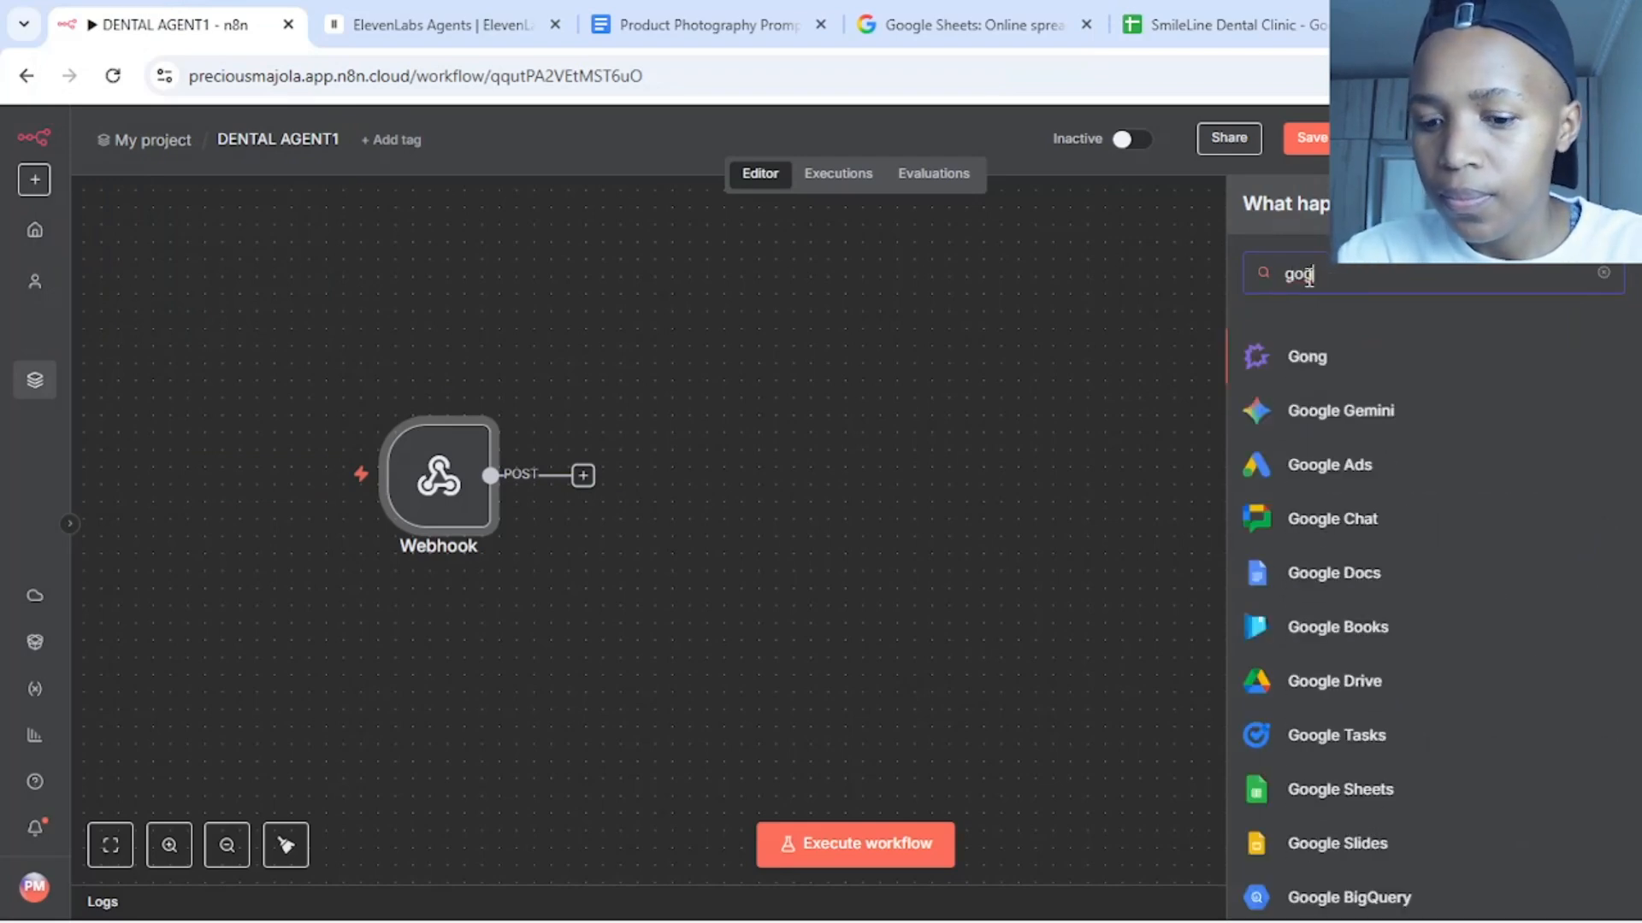
key("BackSpace")
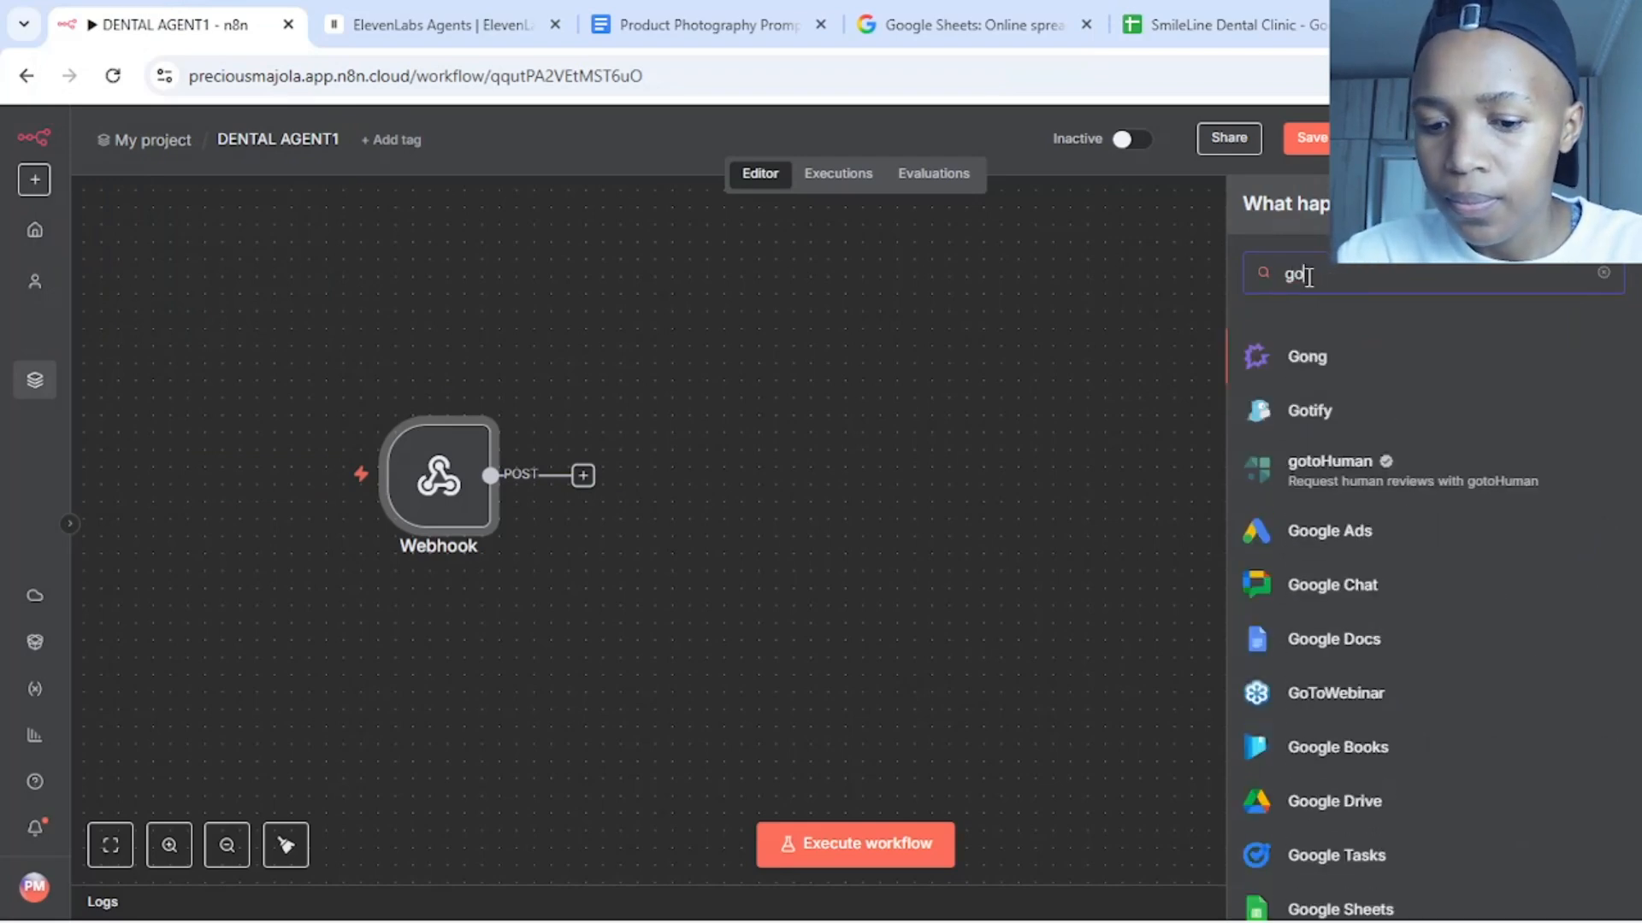
type("ogl")
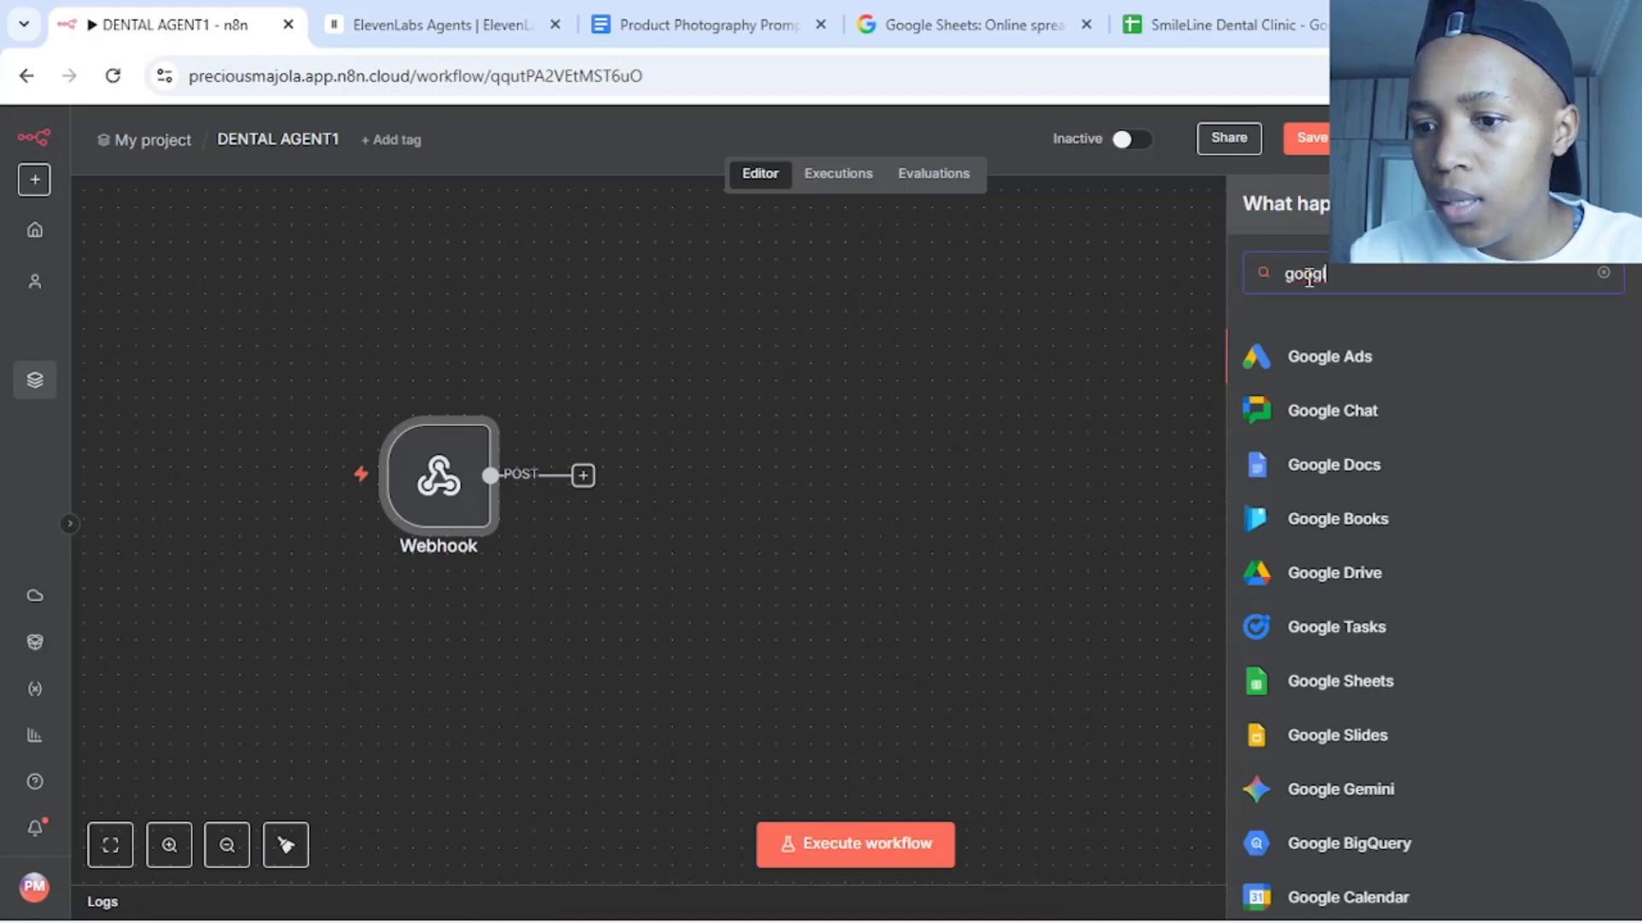
left_click(1305, 683)
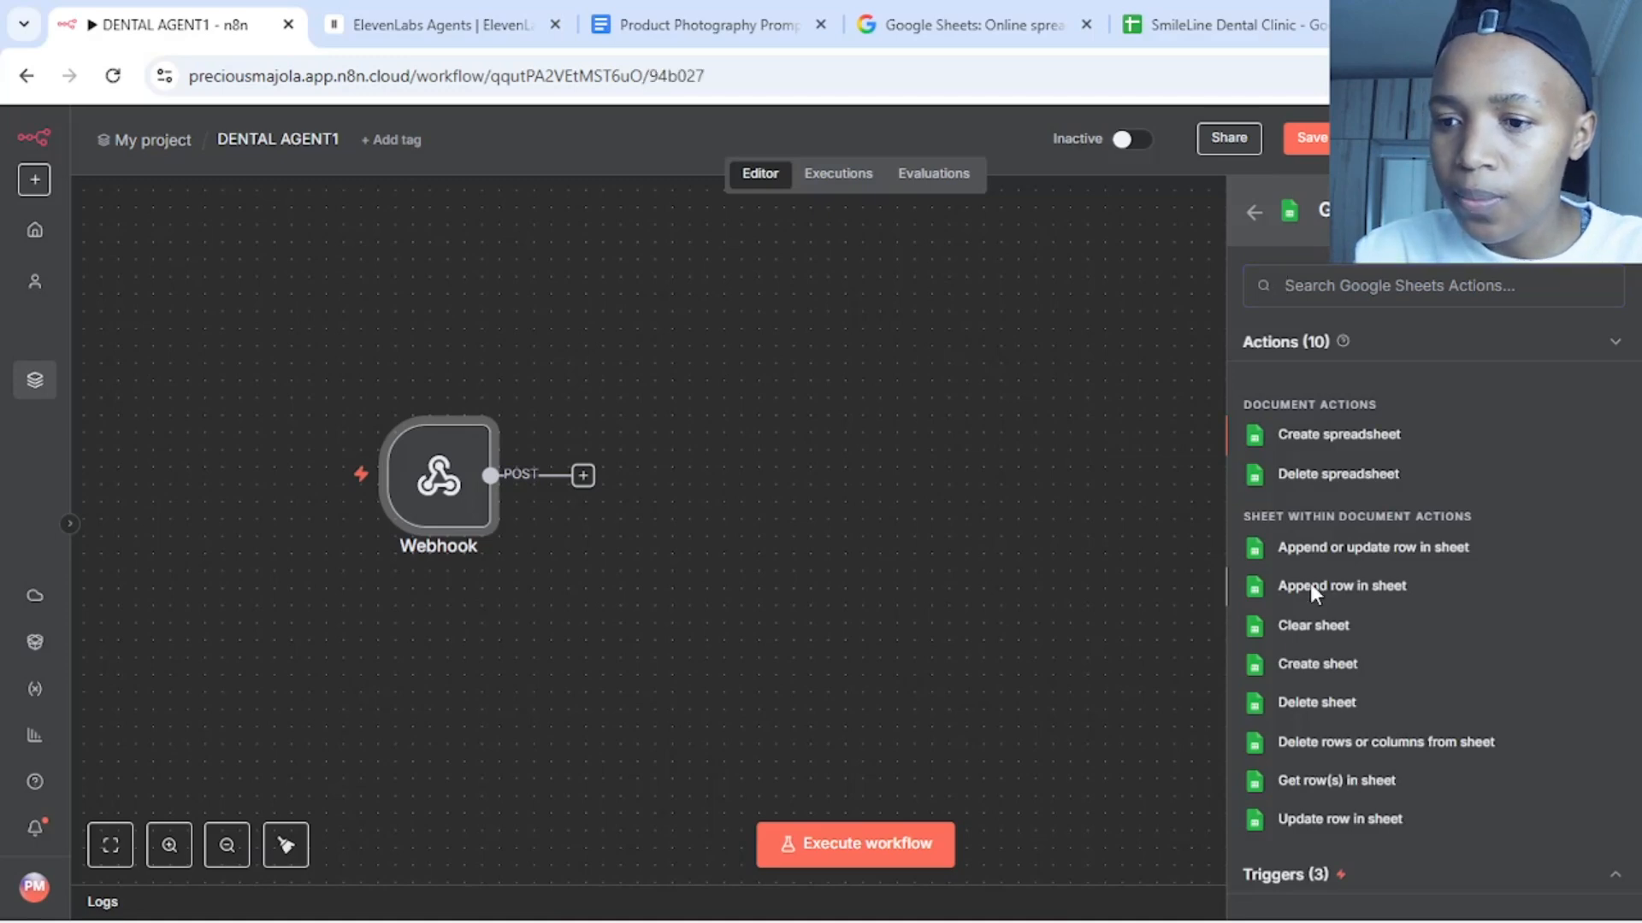
left_click(1313, 587)
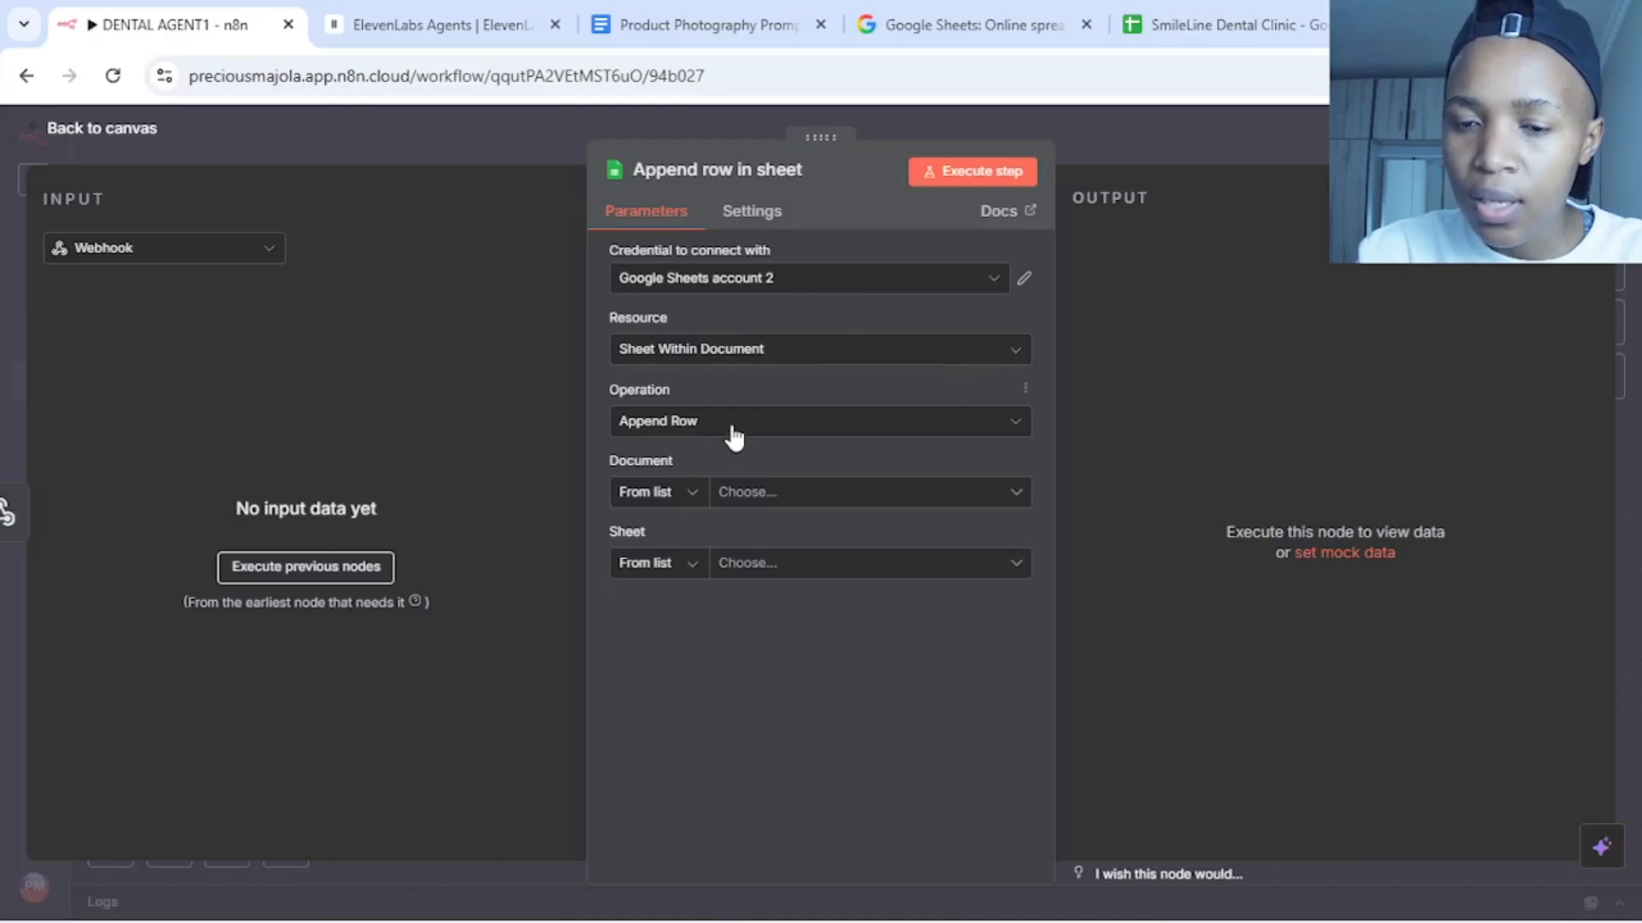
Set the append-row node's document to SmileLine Dental Clinic and its sheet to Sheet1, keeping the Append Row operation
left_click(760, 434)
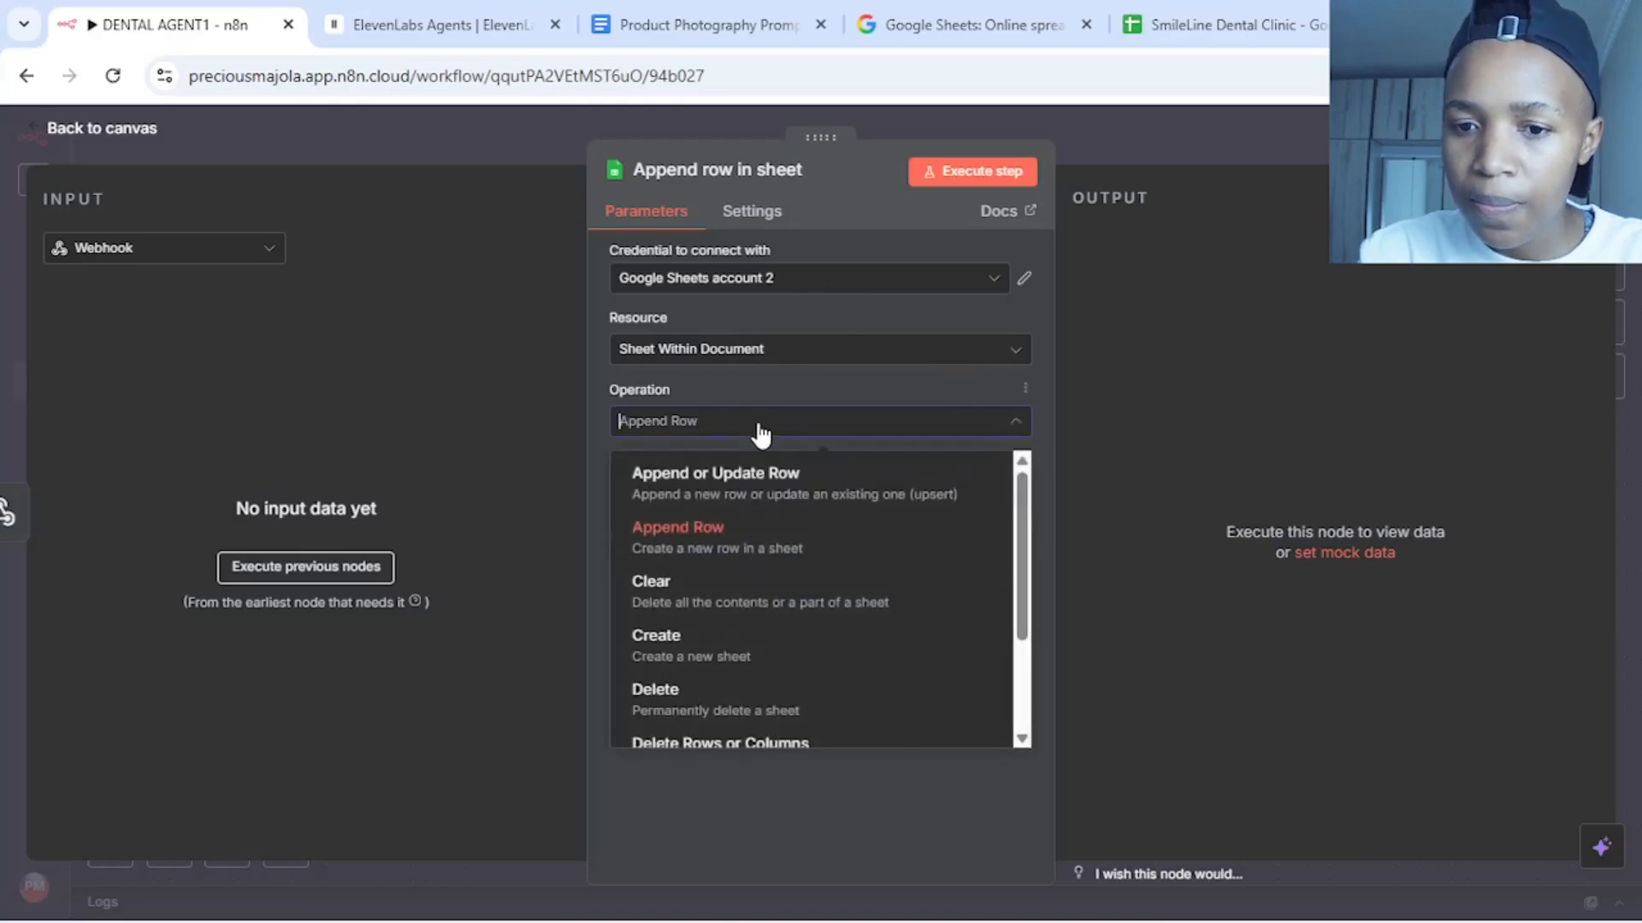
left_click(759, 433)
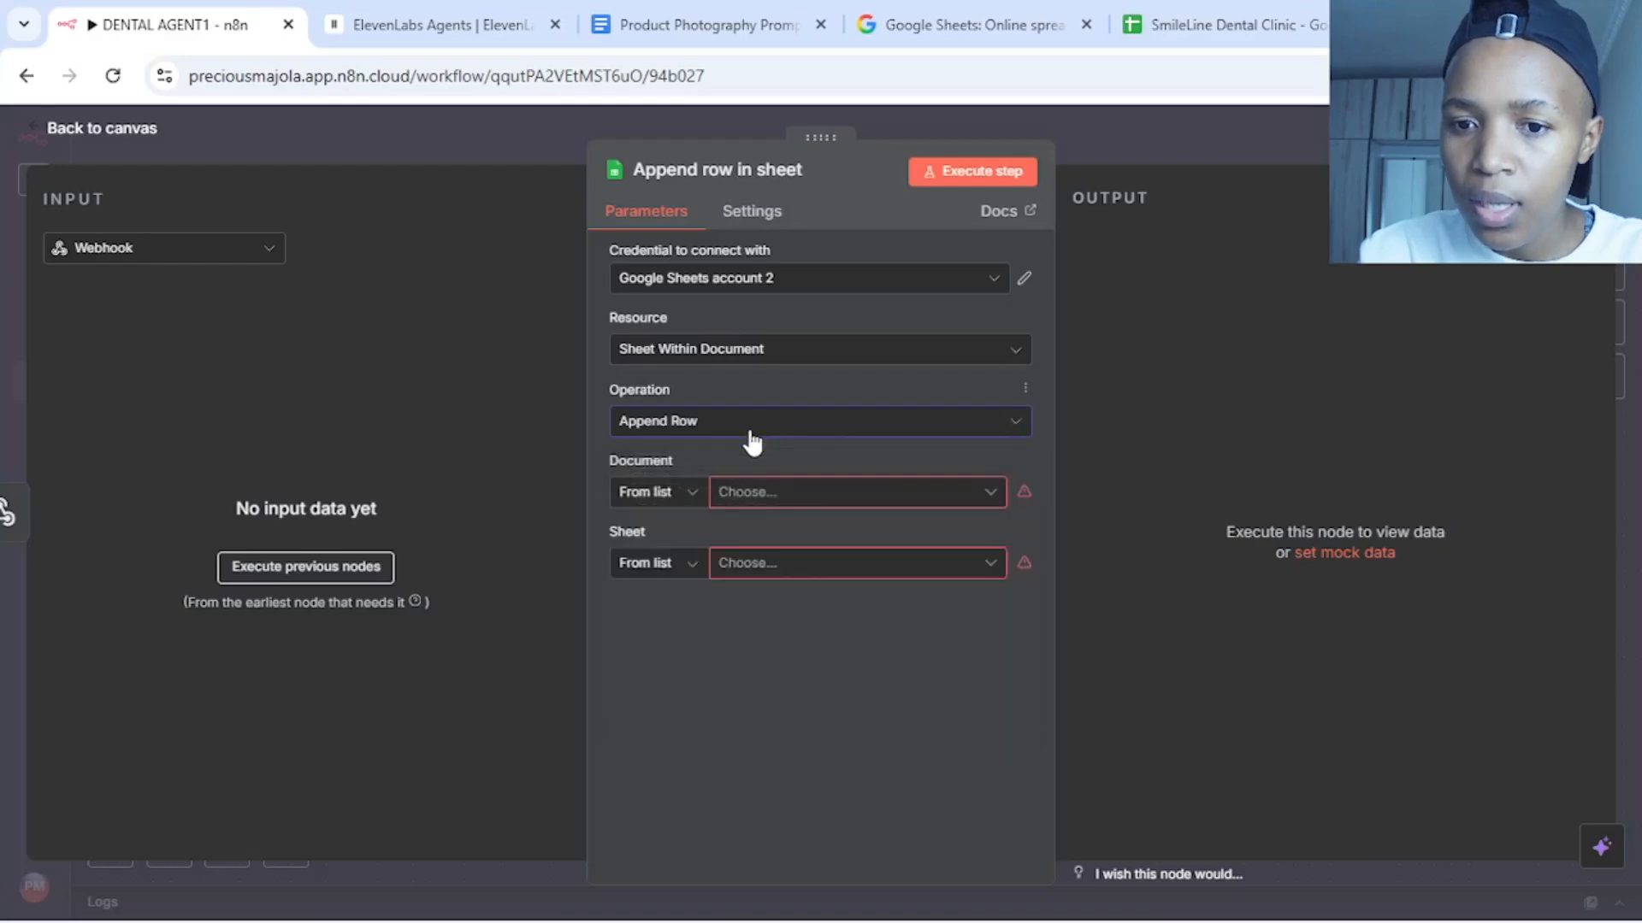
left_click(800, 499)
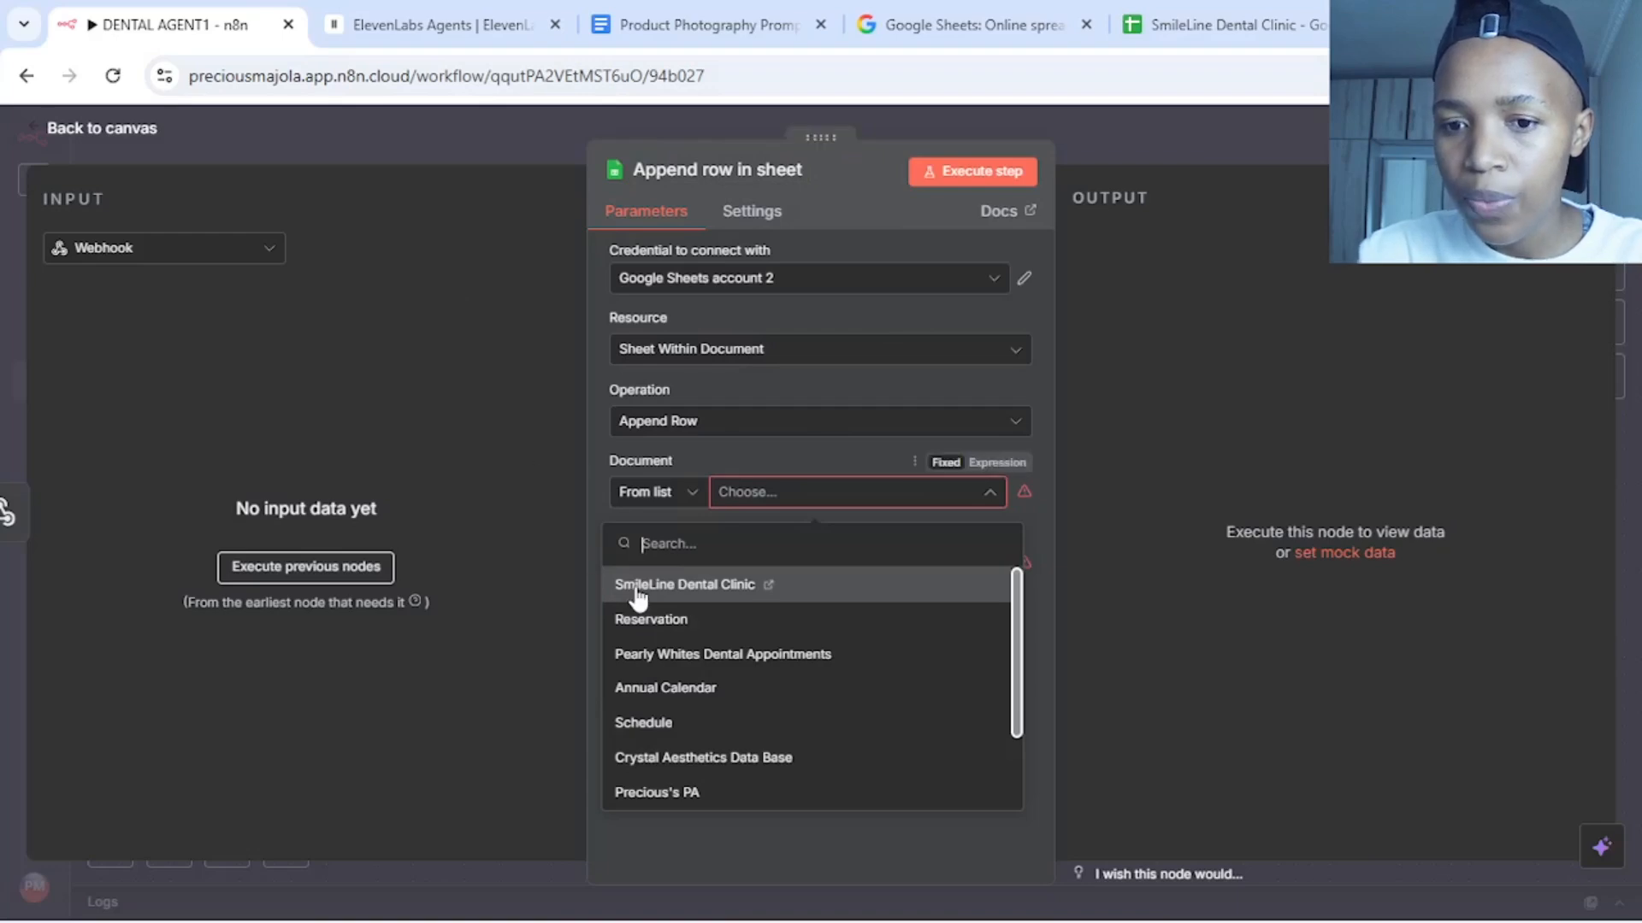
left_click(666, 590)
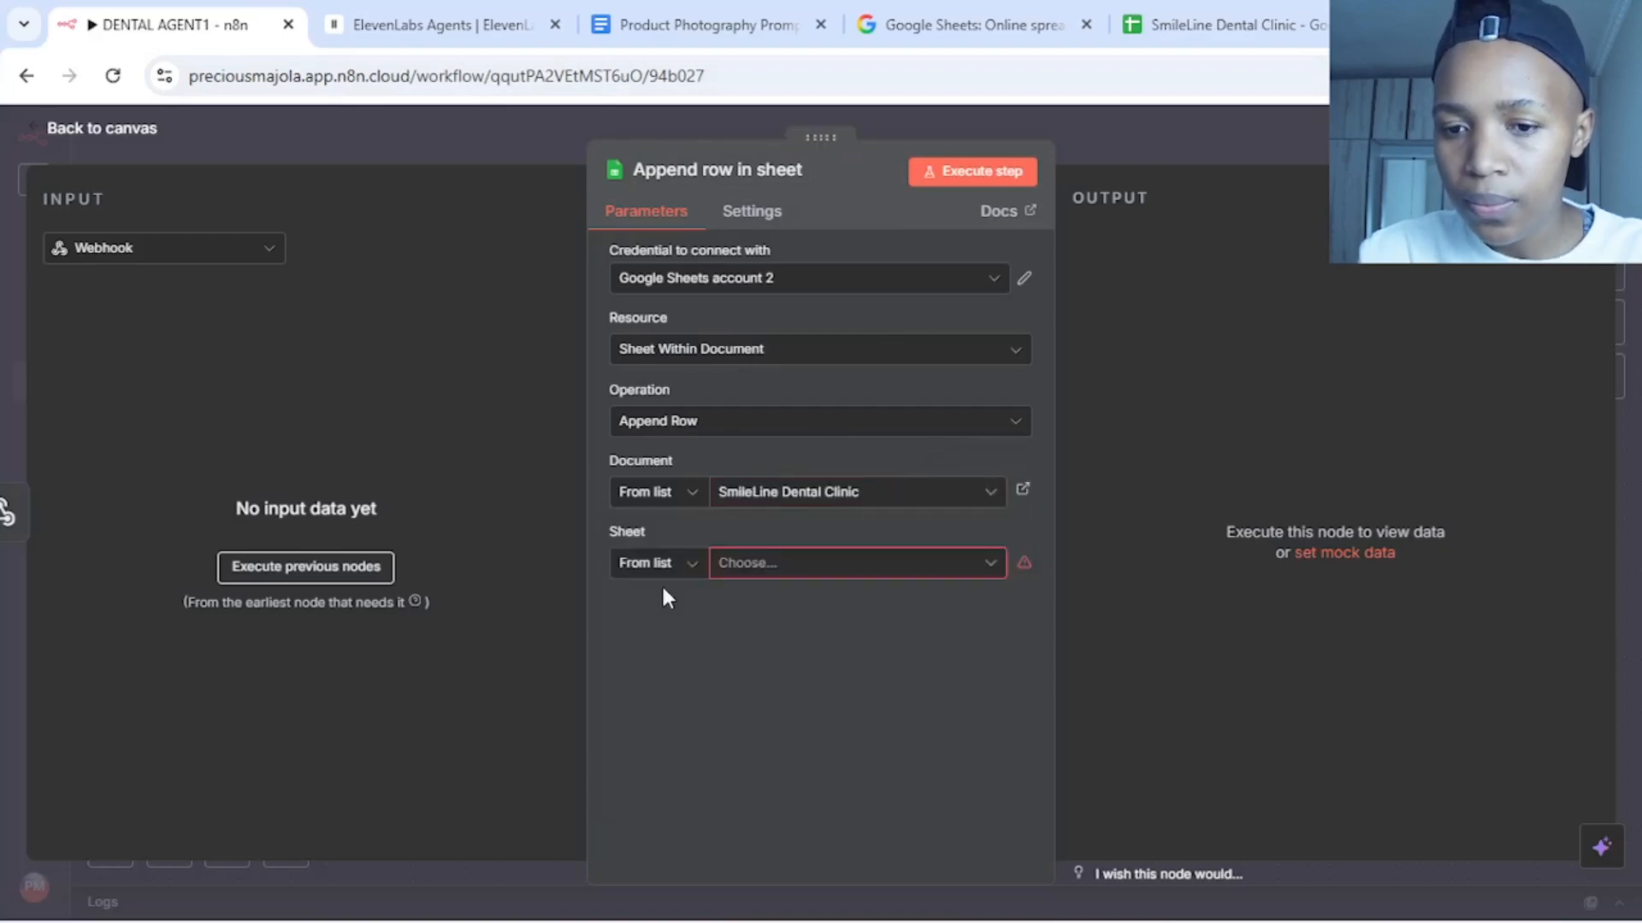
left_click(822, 576)
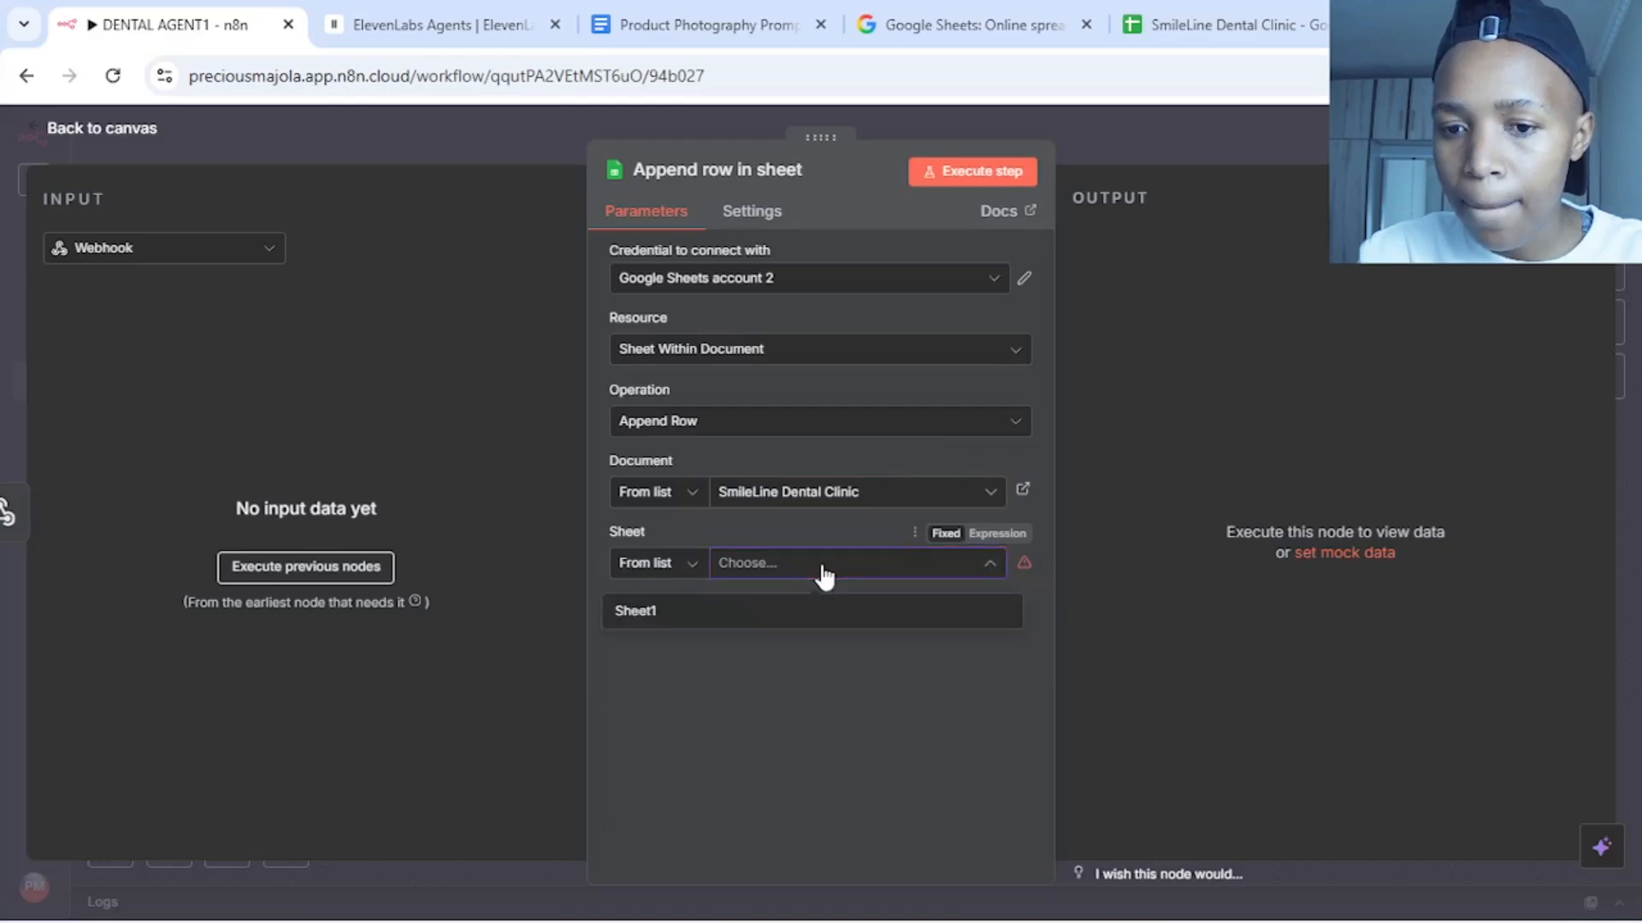
left_click(697, 614)
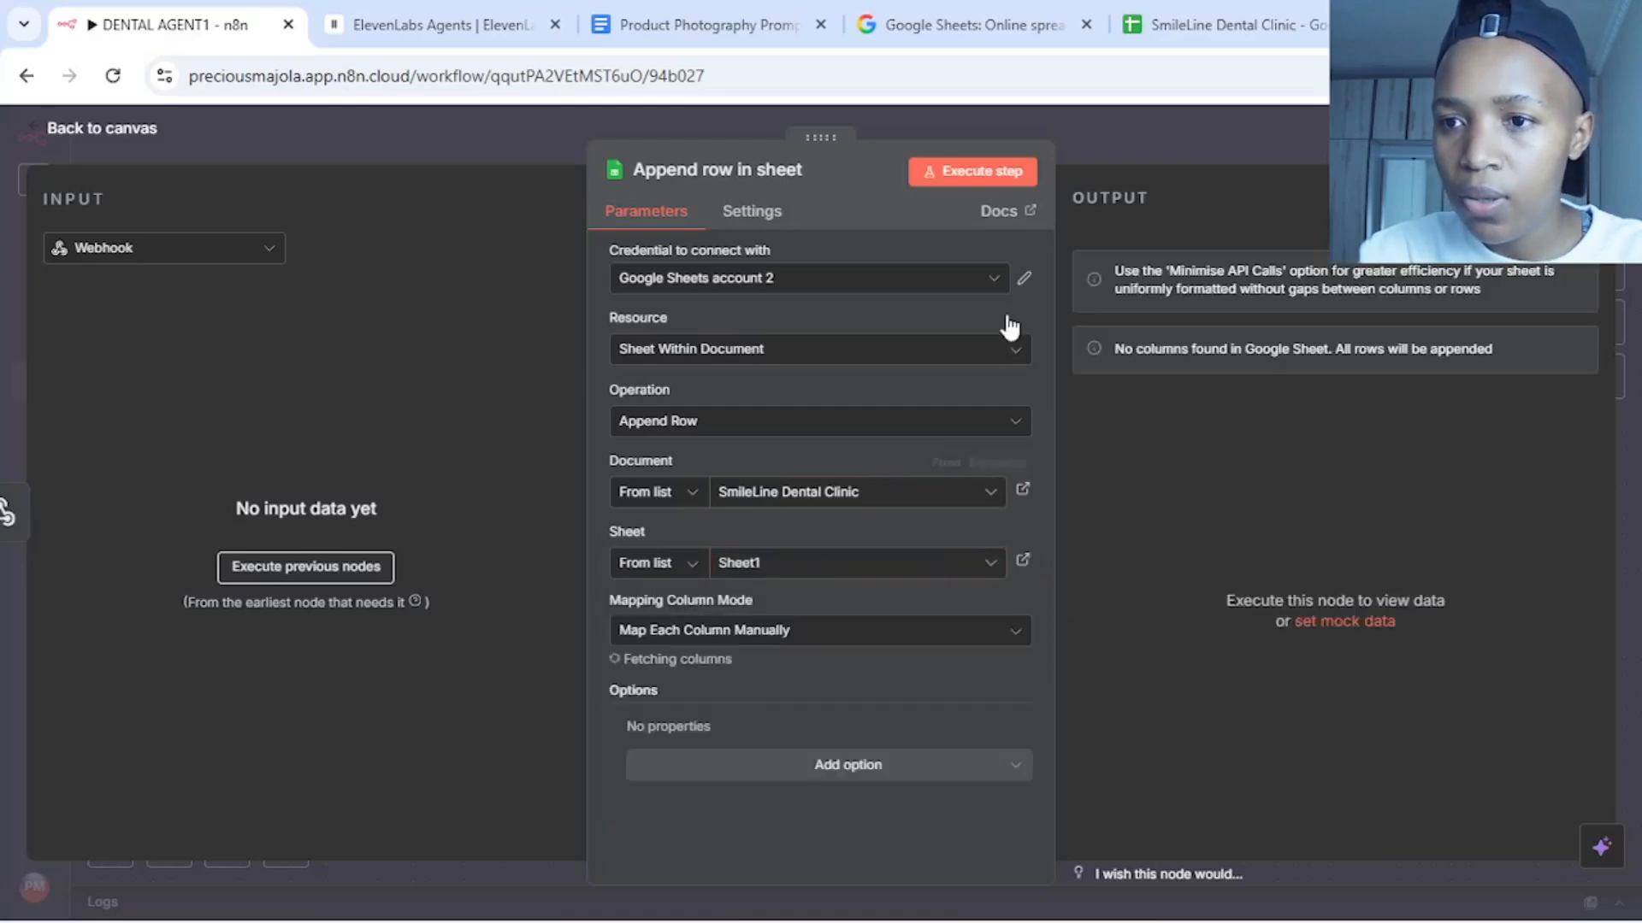
Compare the append-row node's values to send with the spreadsheet's column headers, and return to the workflow canvas
left_click(1206, 34)
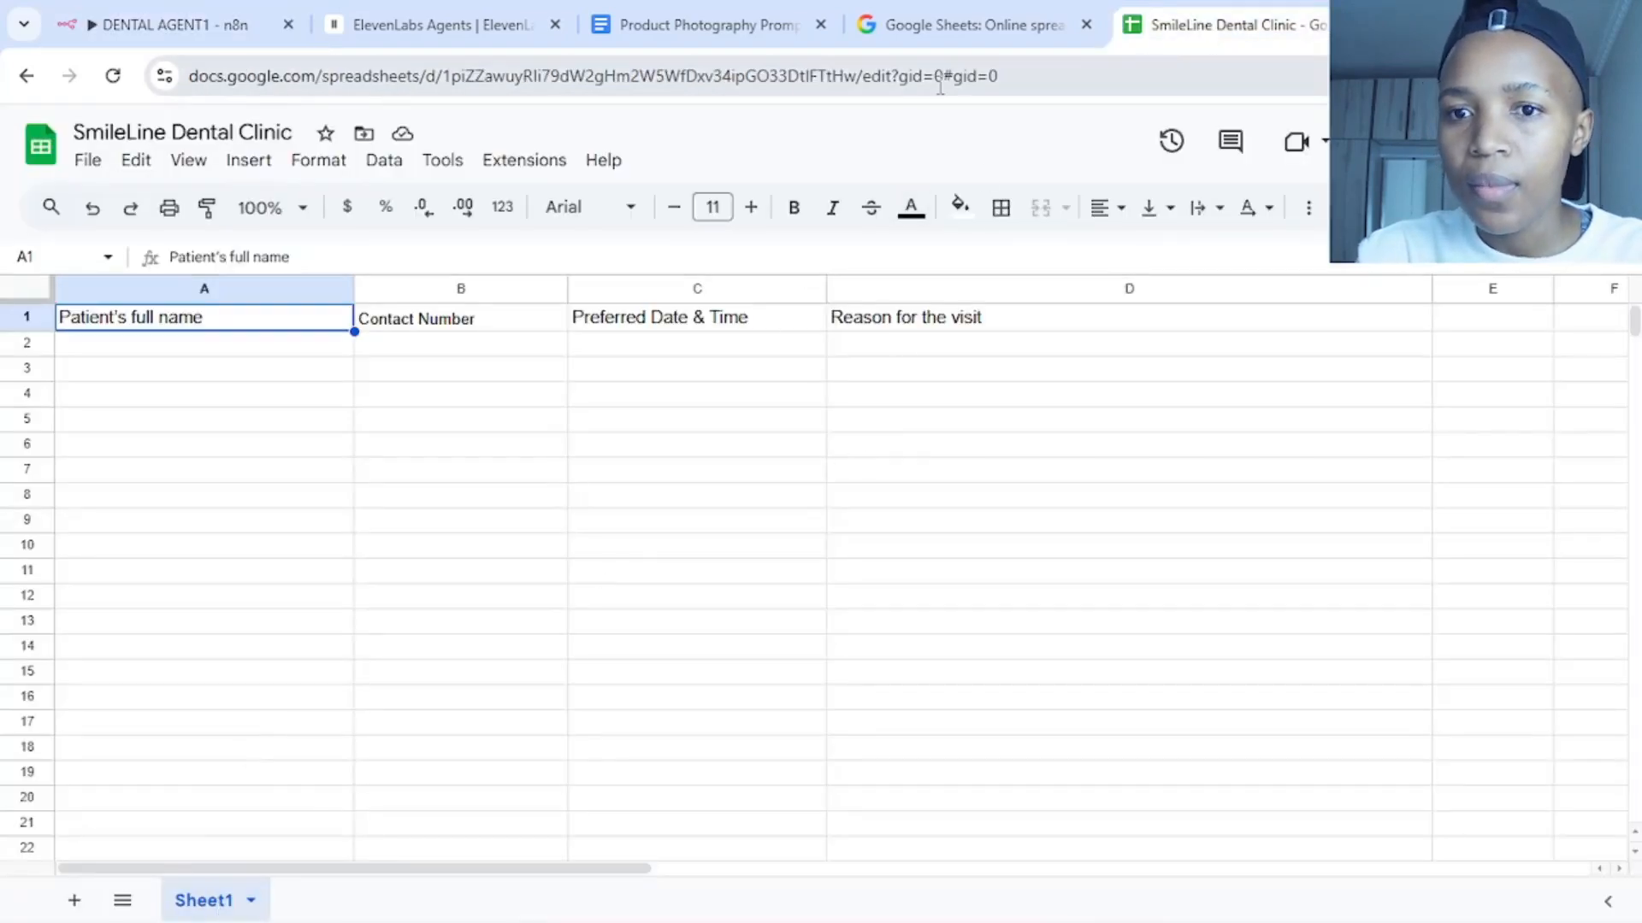
left_click(168, 31)
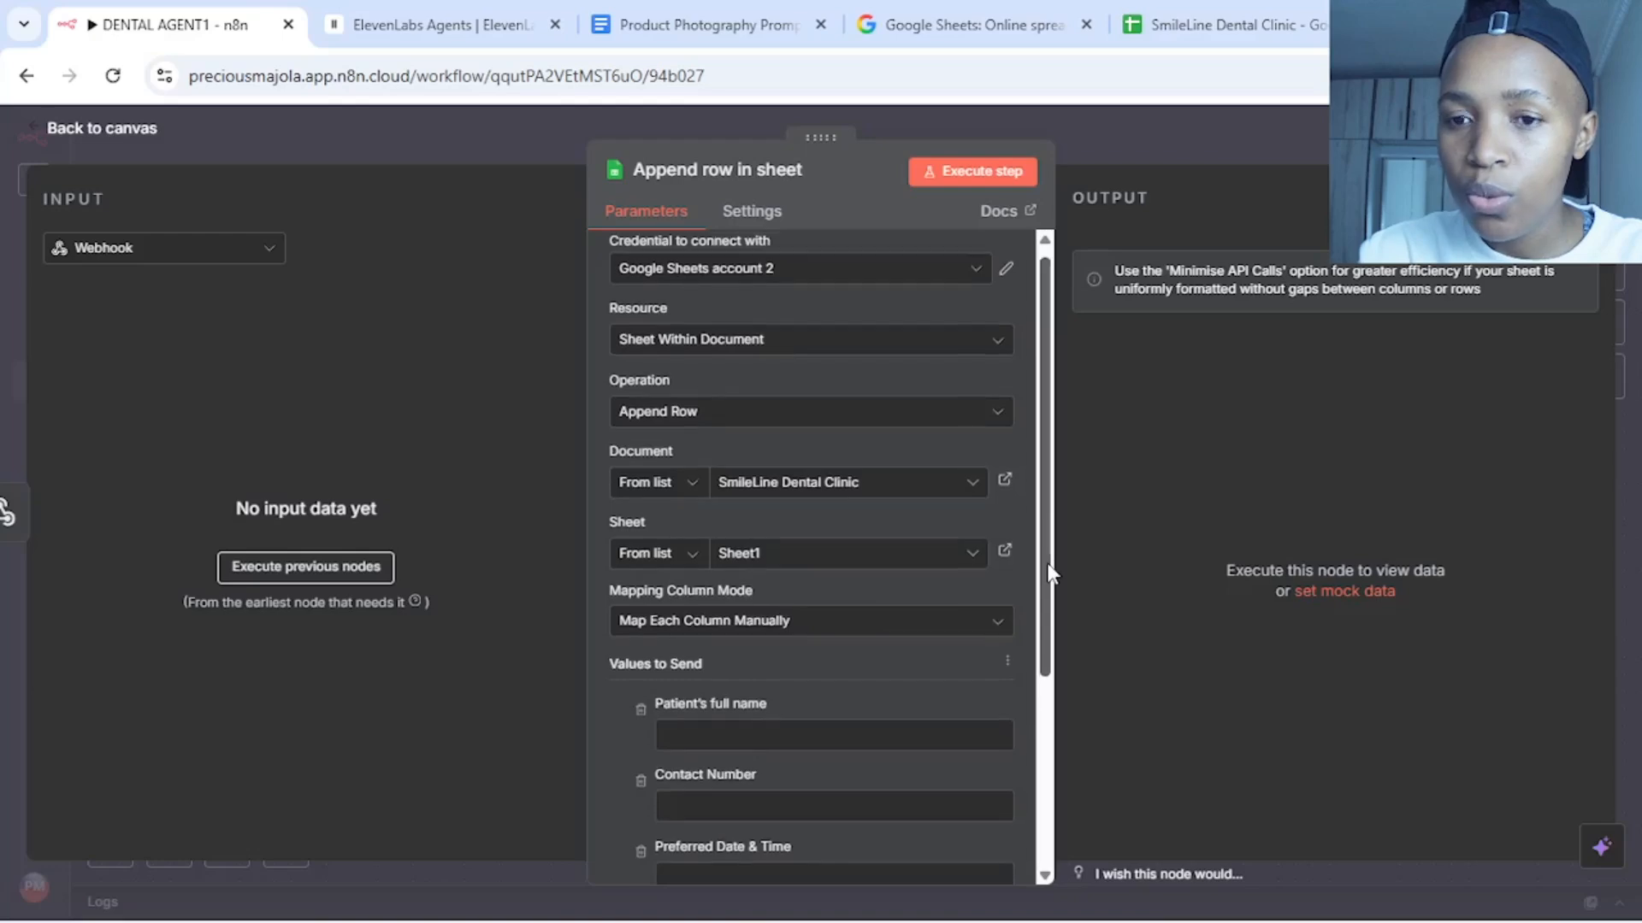
left_click_drag(1052, 566, 1053, 696)
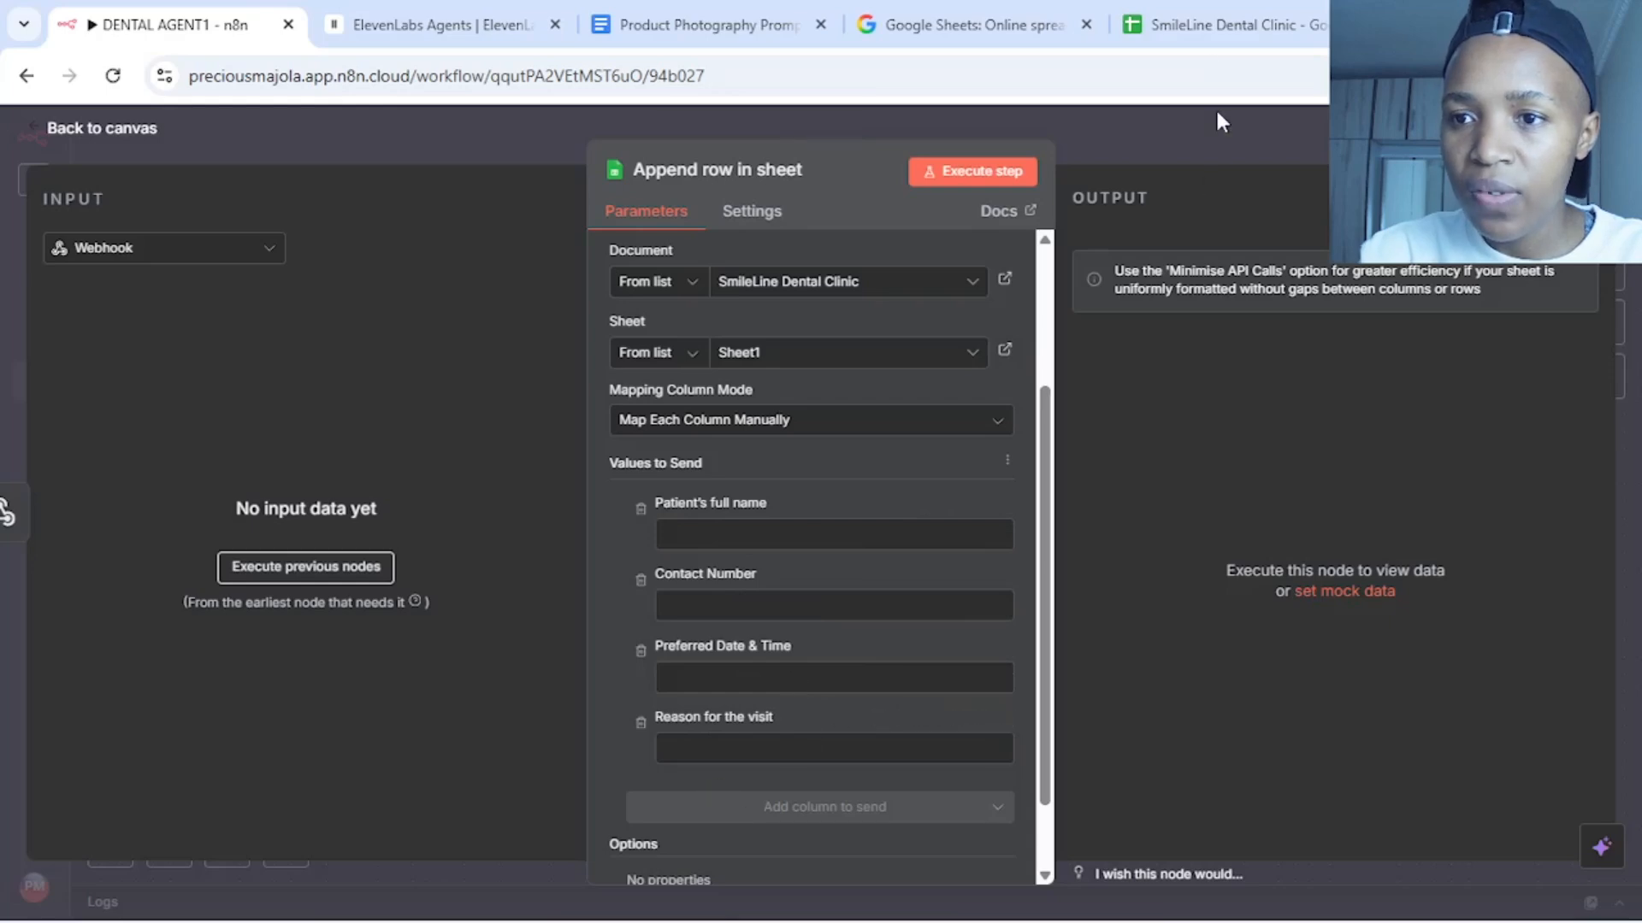
left_click(1207, 31)
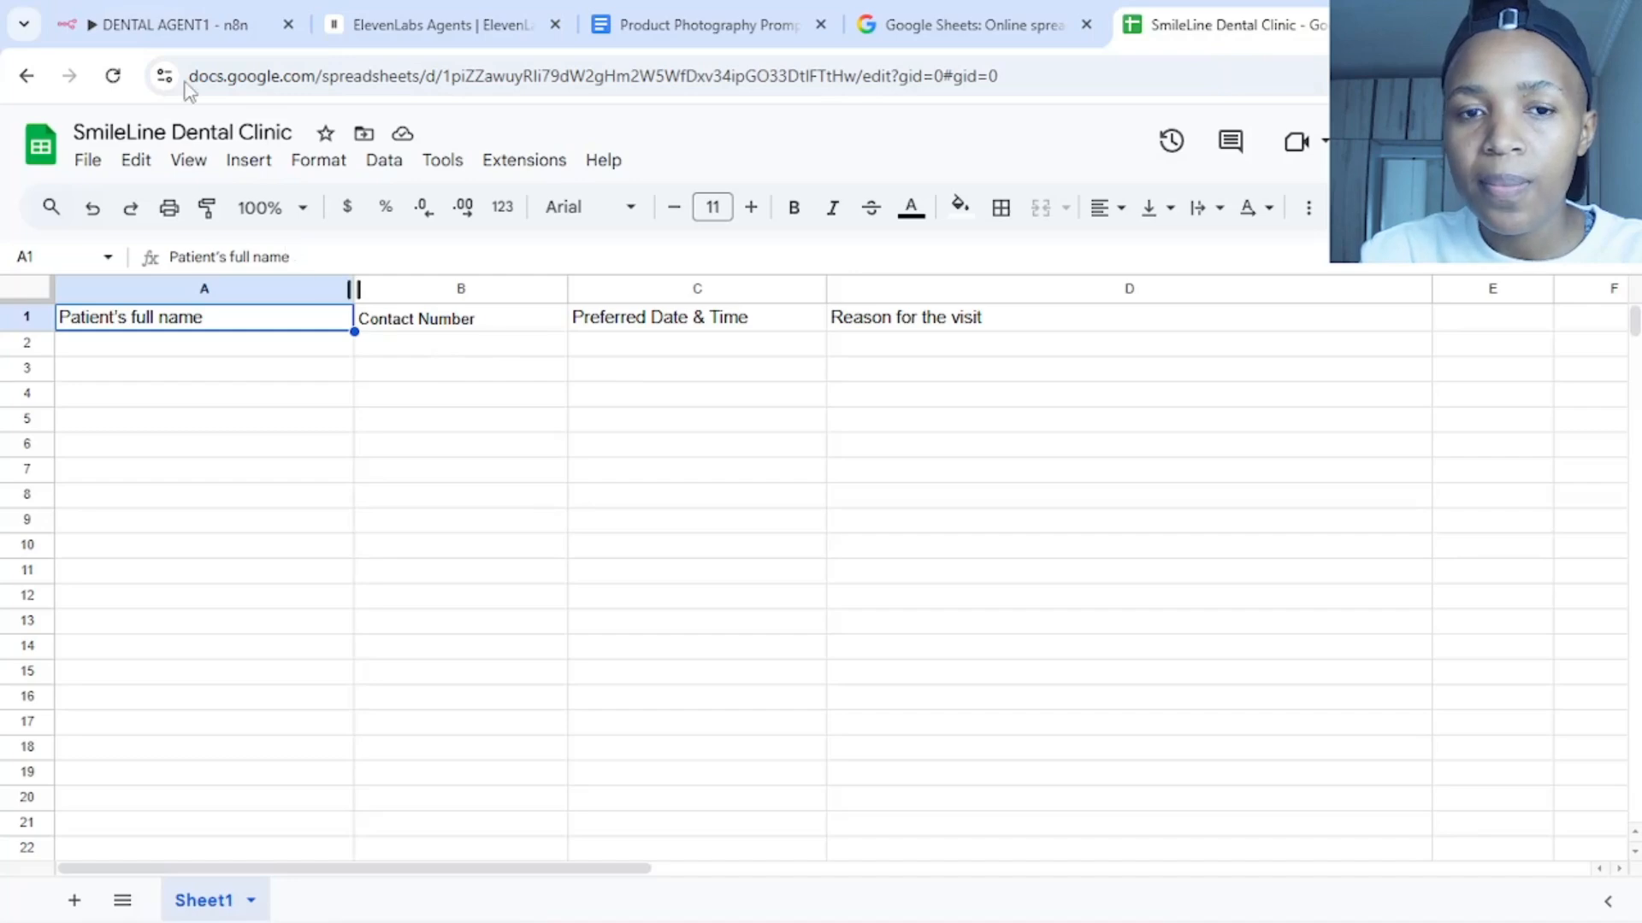
left_click(170, 27)
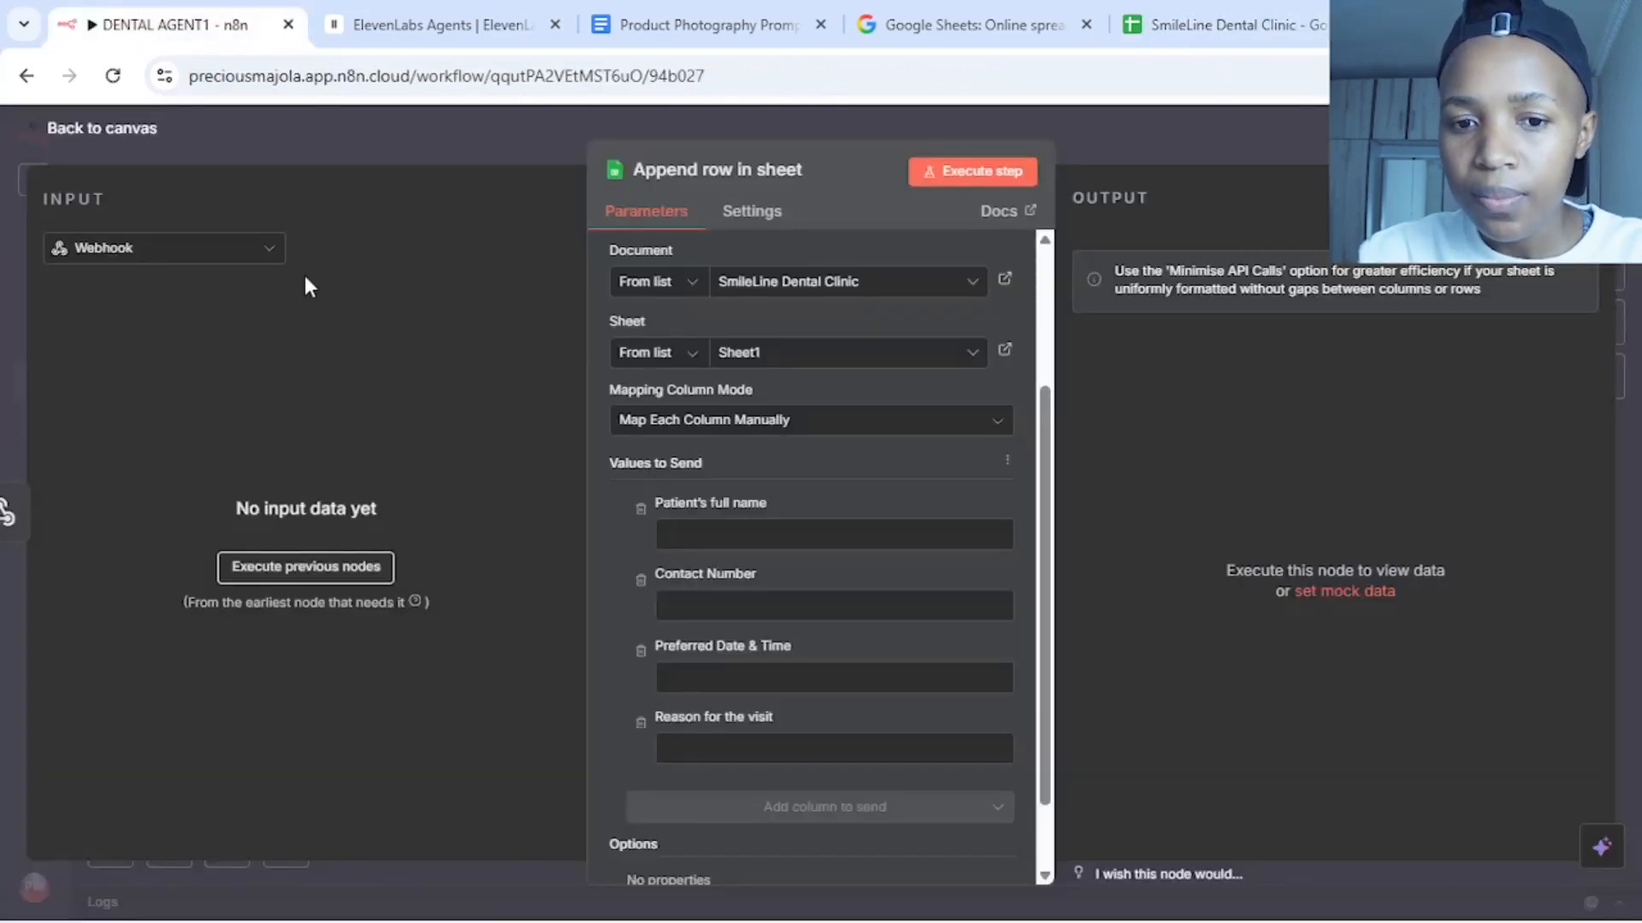
left_click(1130, 123)
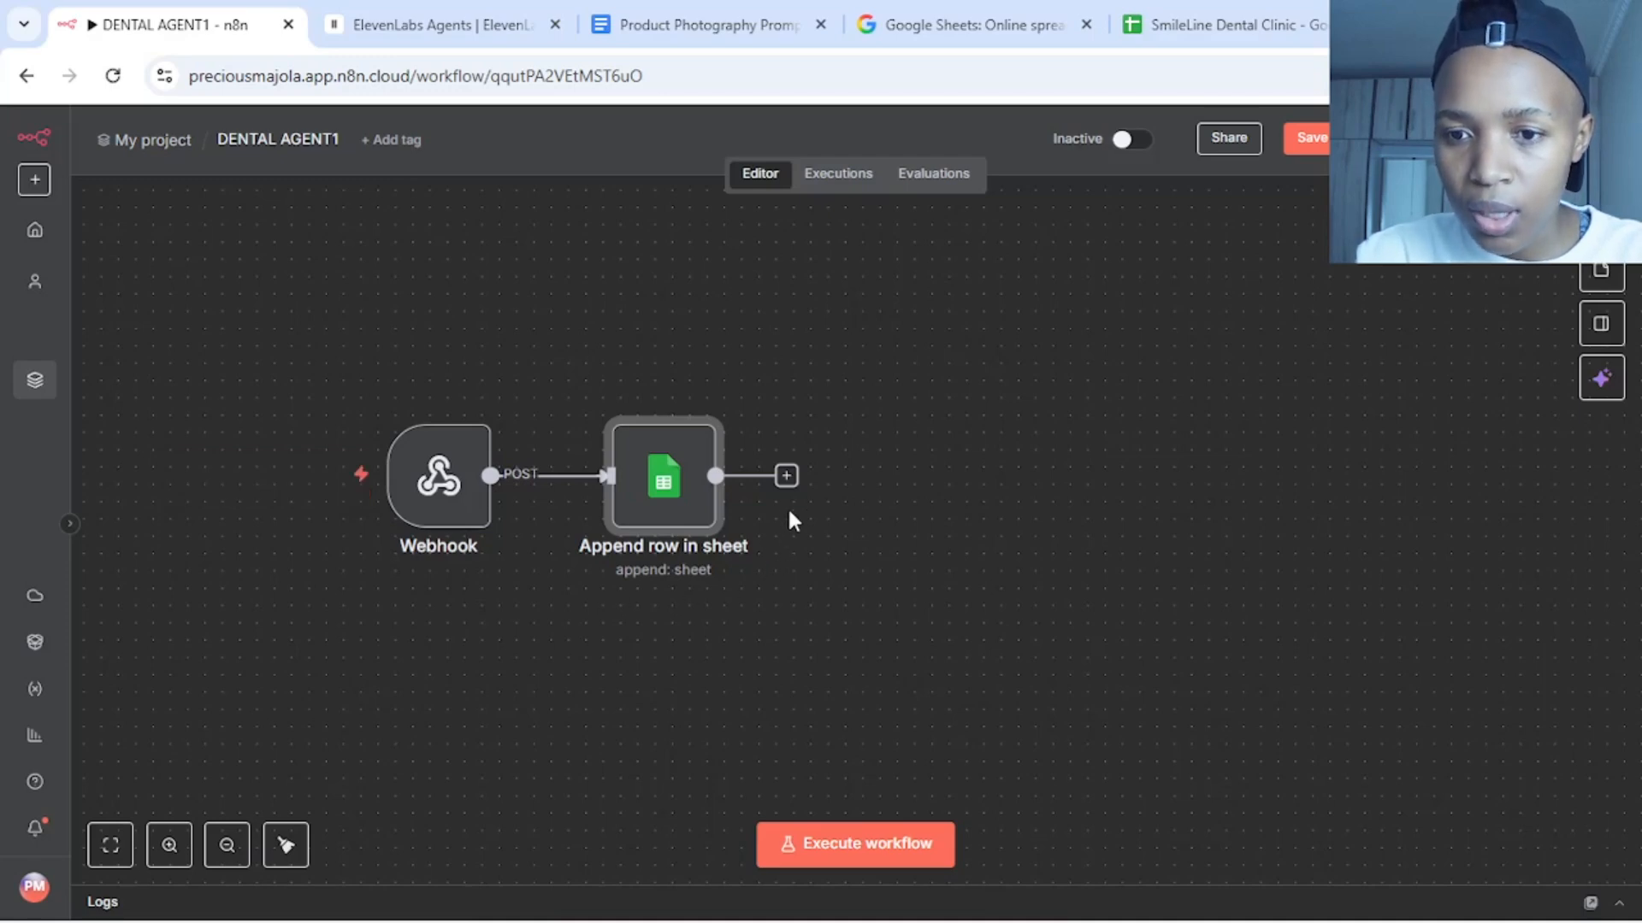
Add a Respond to Webhook node after the append-row node, leaving its default settings, and return to the canvas
left_click(786, 476)
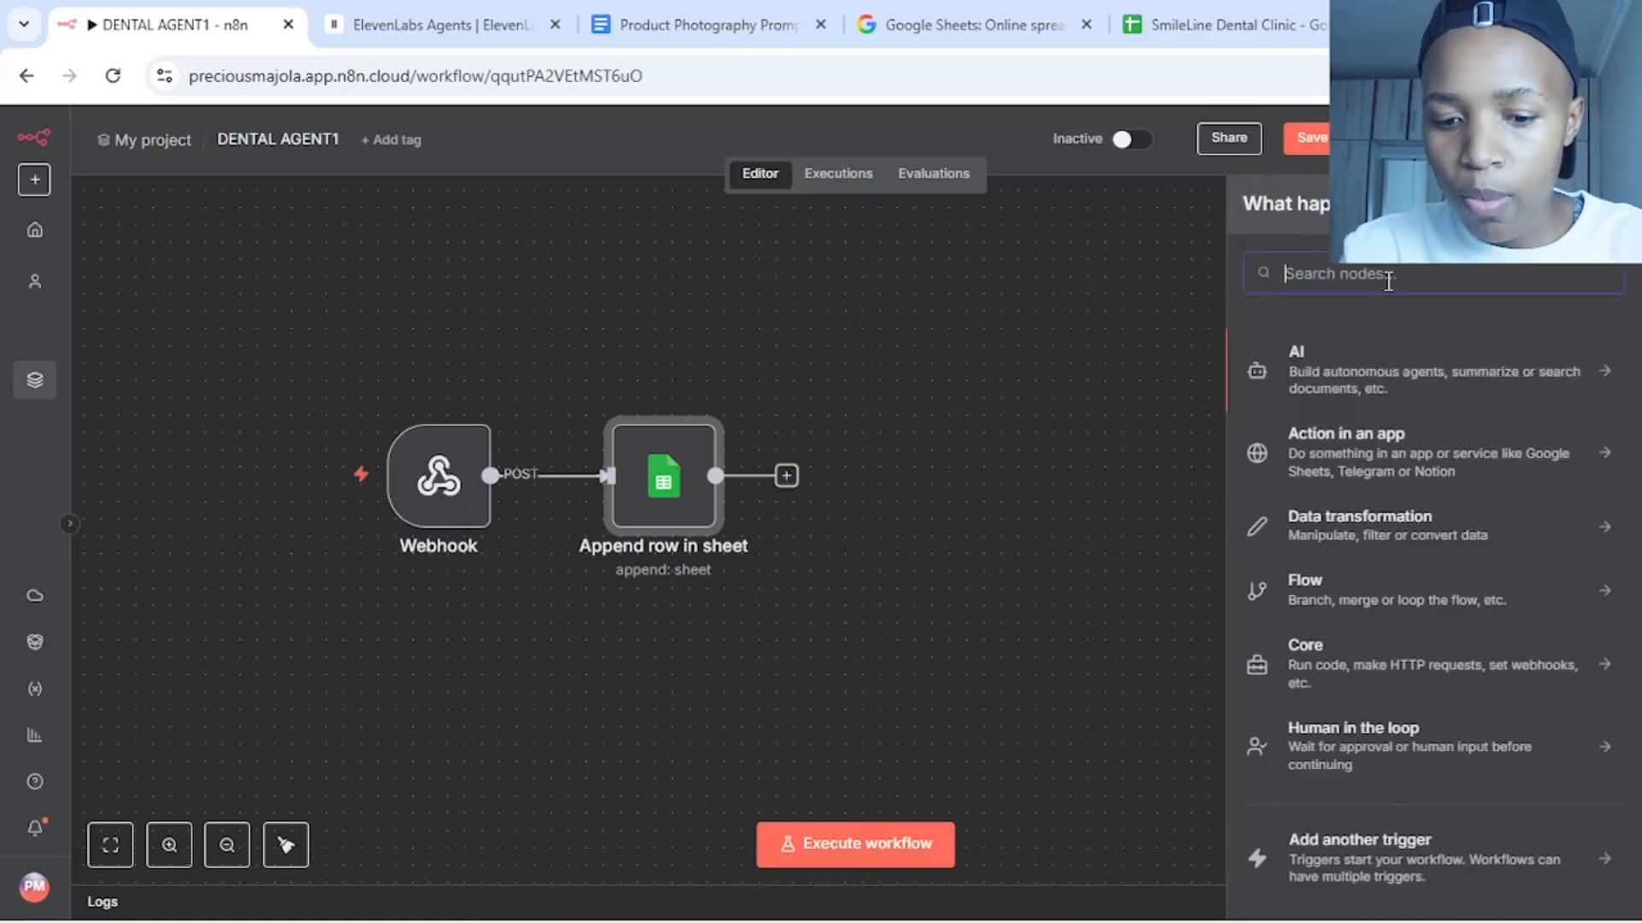
type("webh")
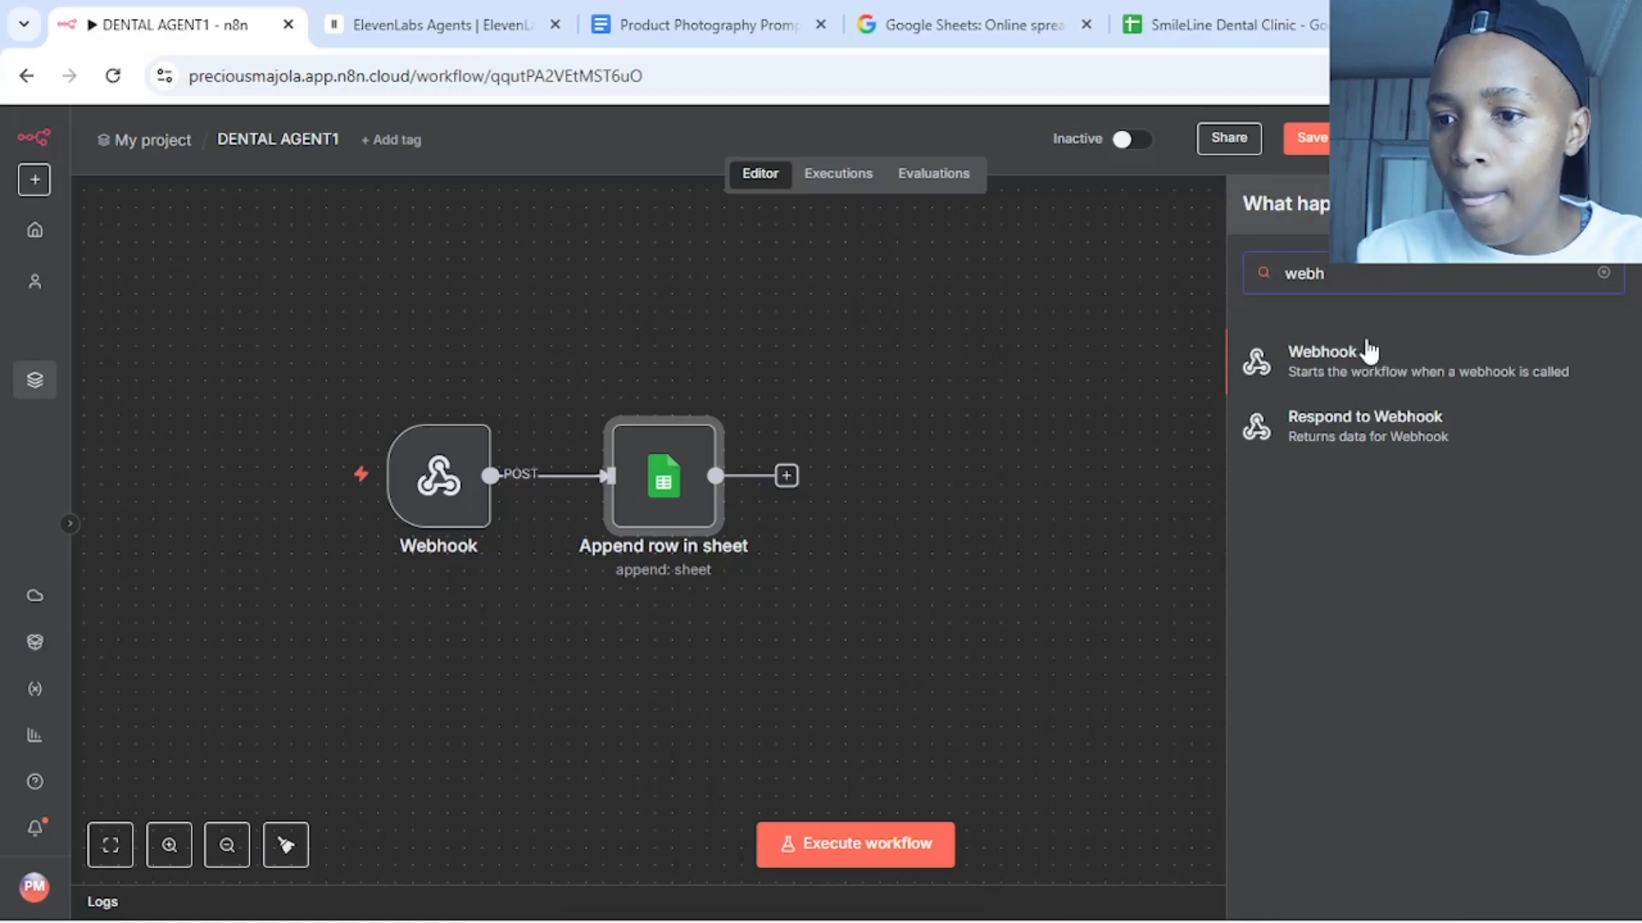
left_click(1355, 441)
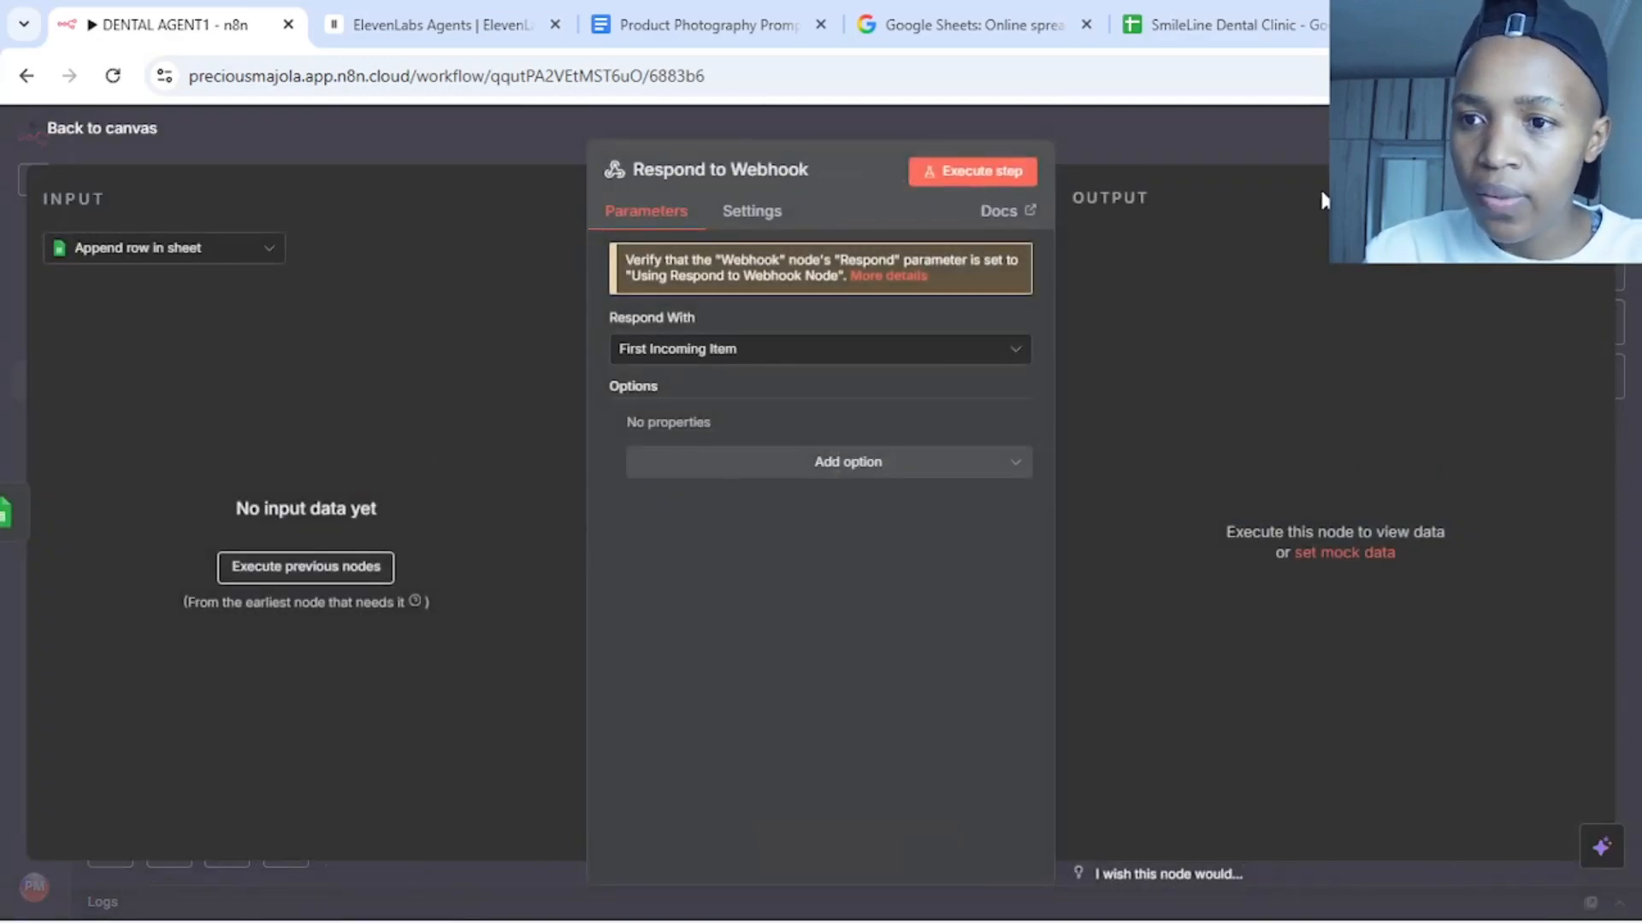
left_click(1312, 150)
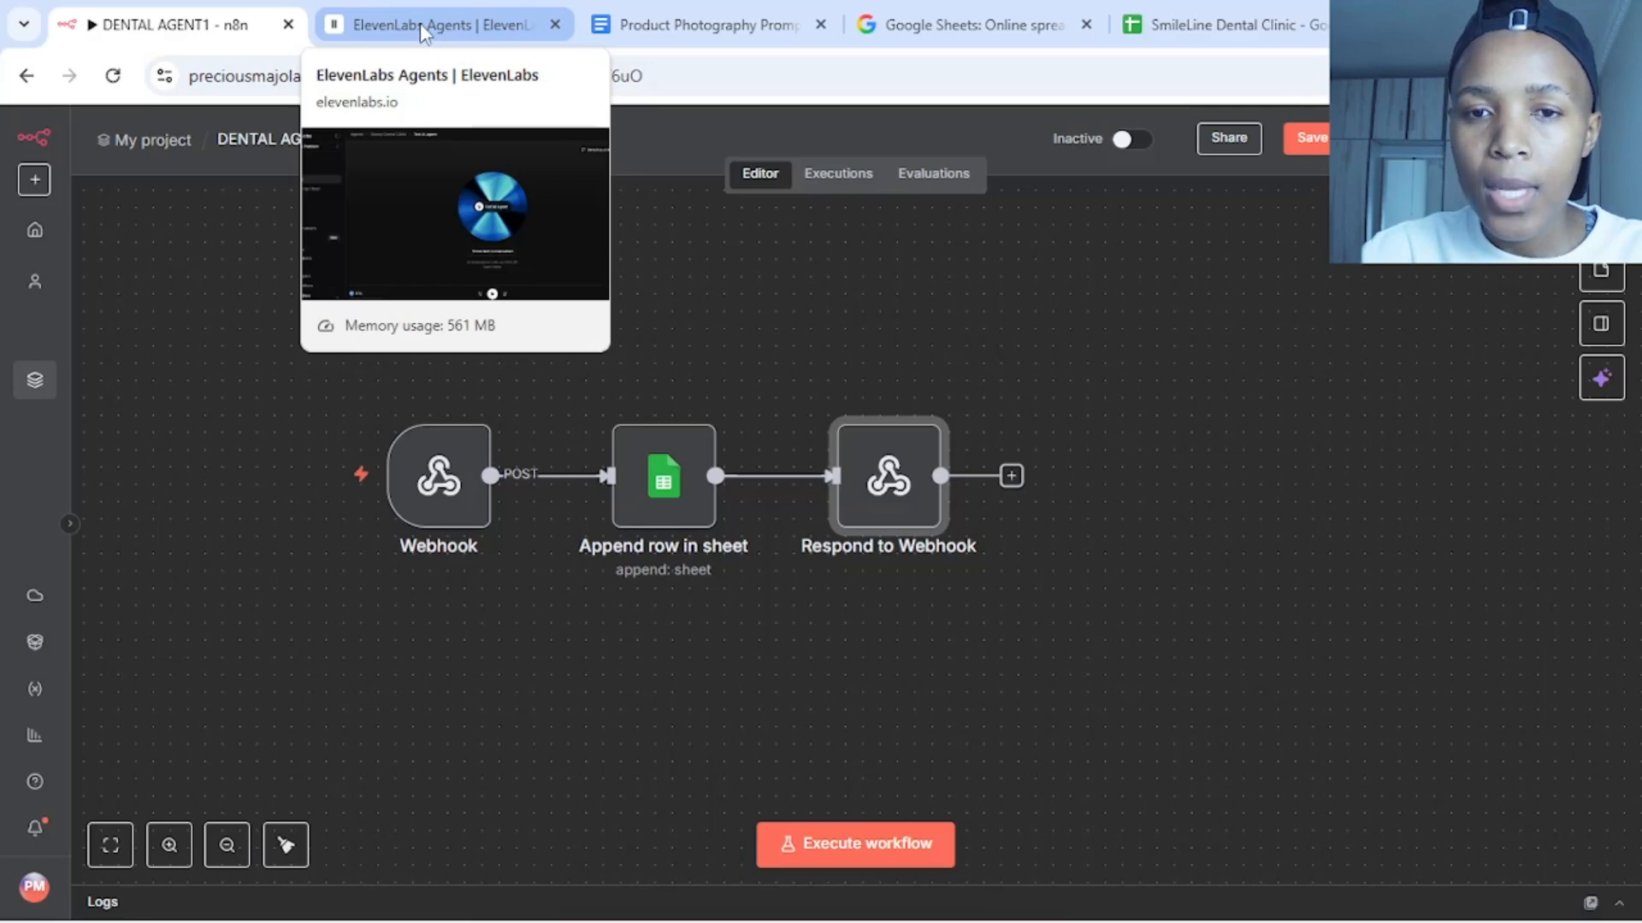
Detach the ElevenLabs agent test page into its own window and arrange it side by side with the n8n window
left_click_drag(419, 23, 545, 211)
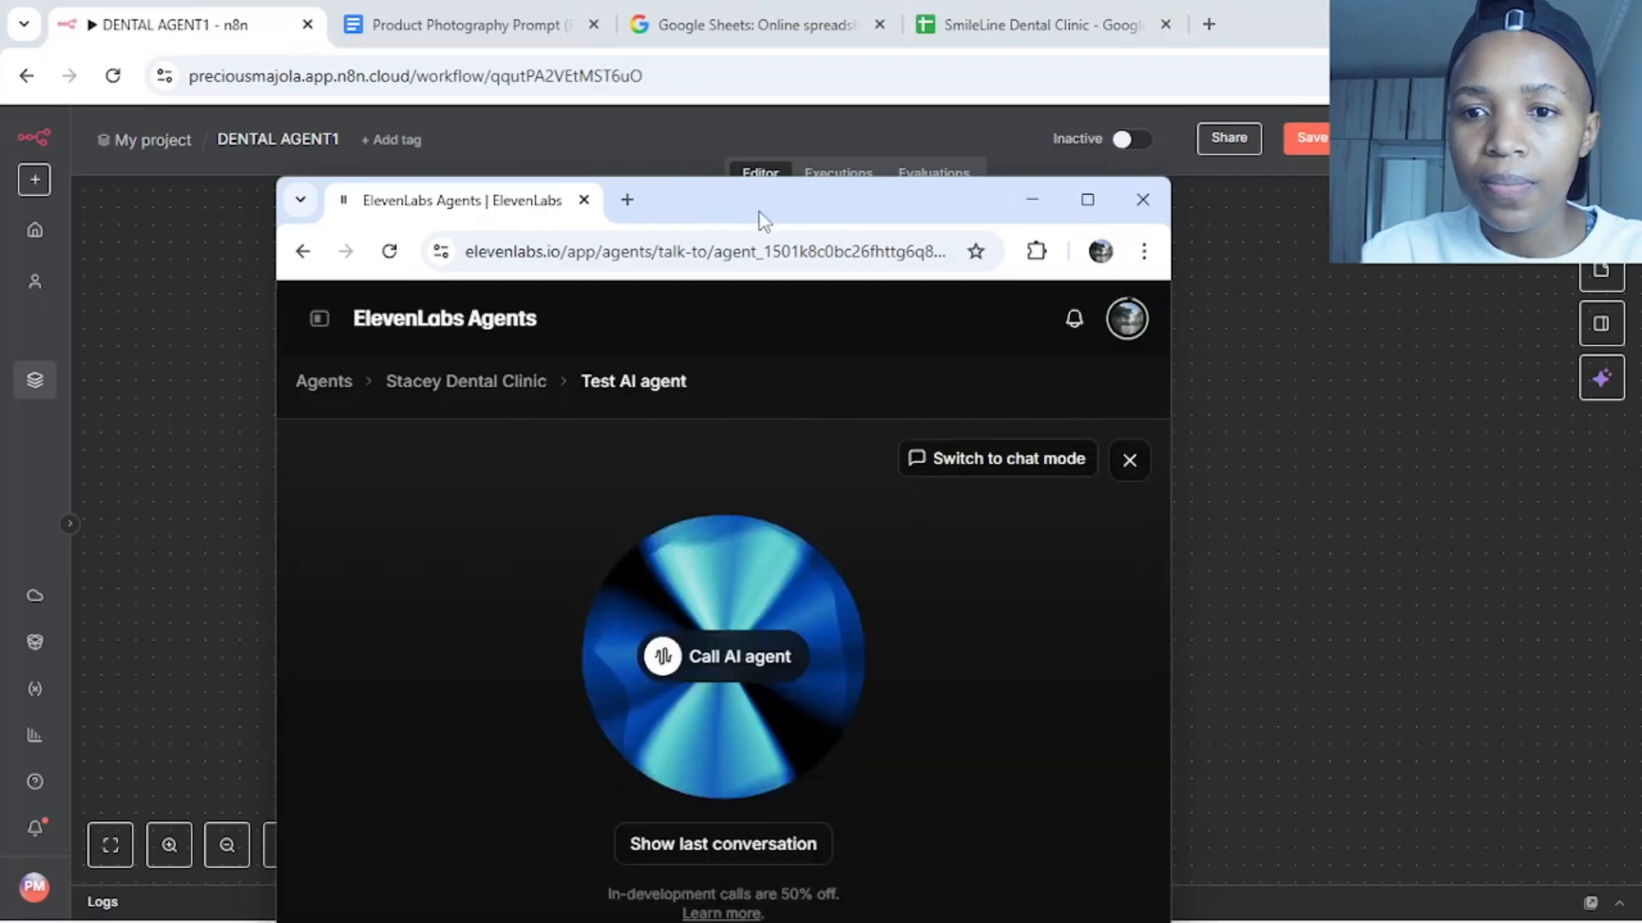
left_click_drag(764, 219, 985, 165)
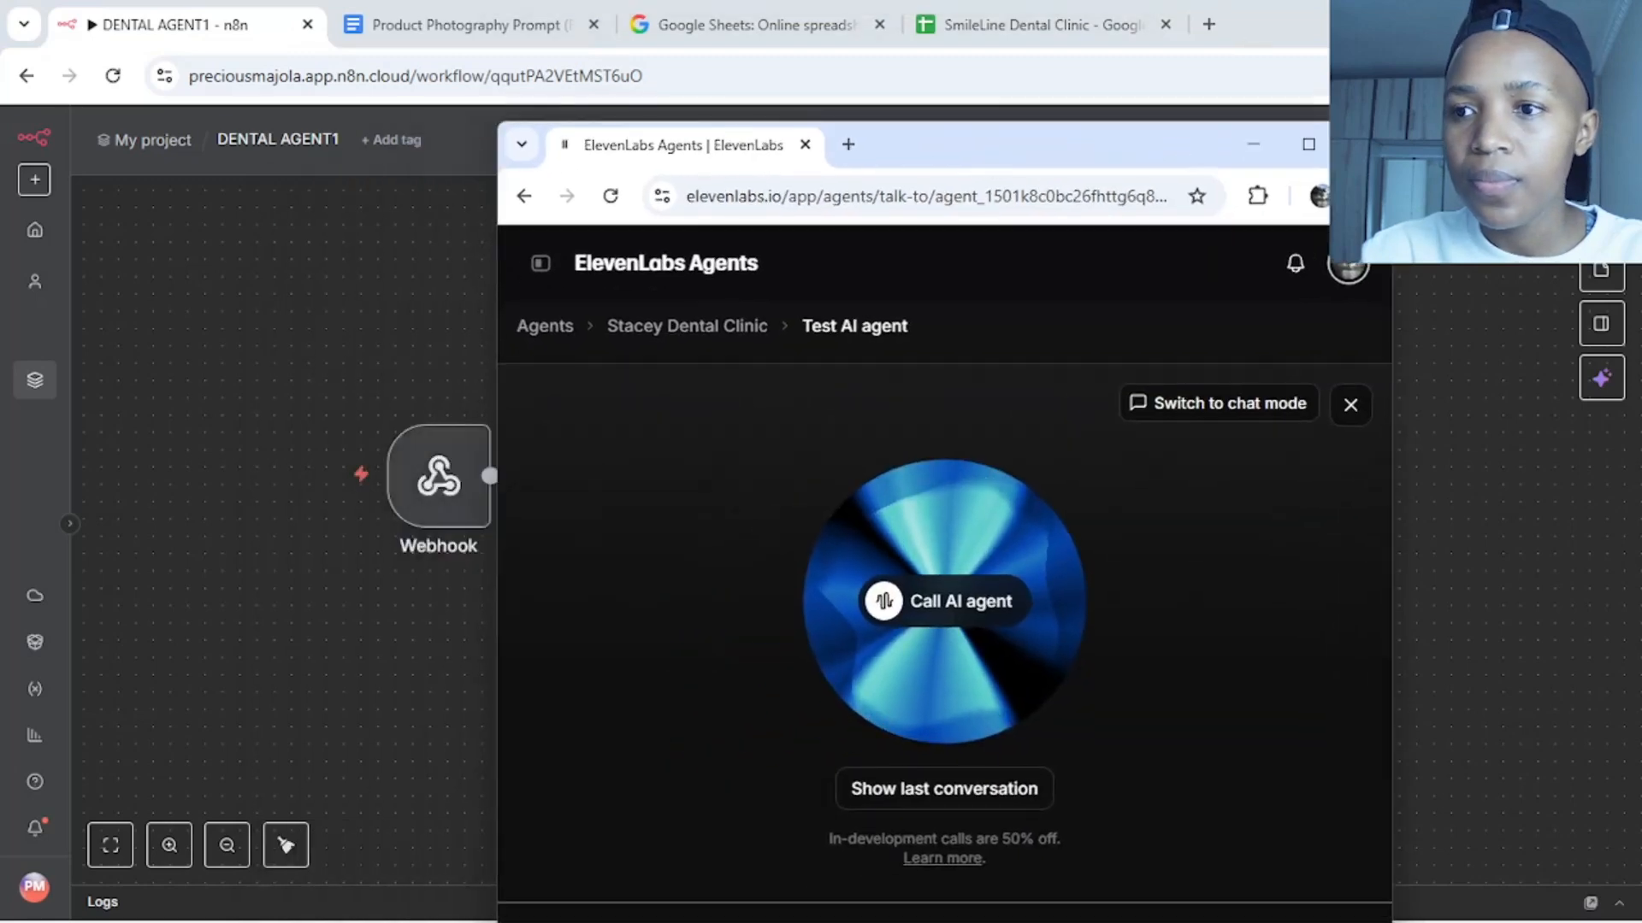
left_click(1559, 24)
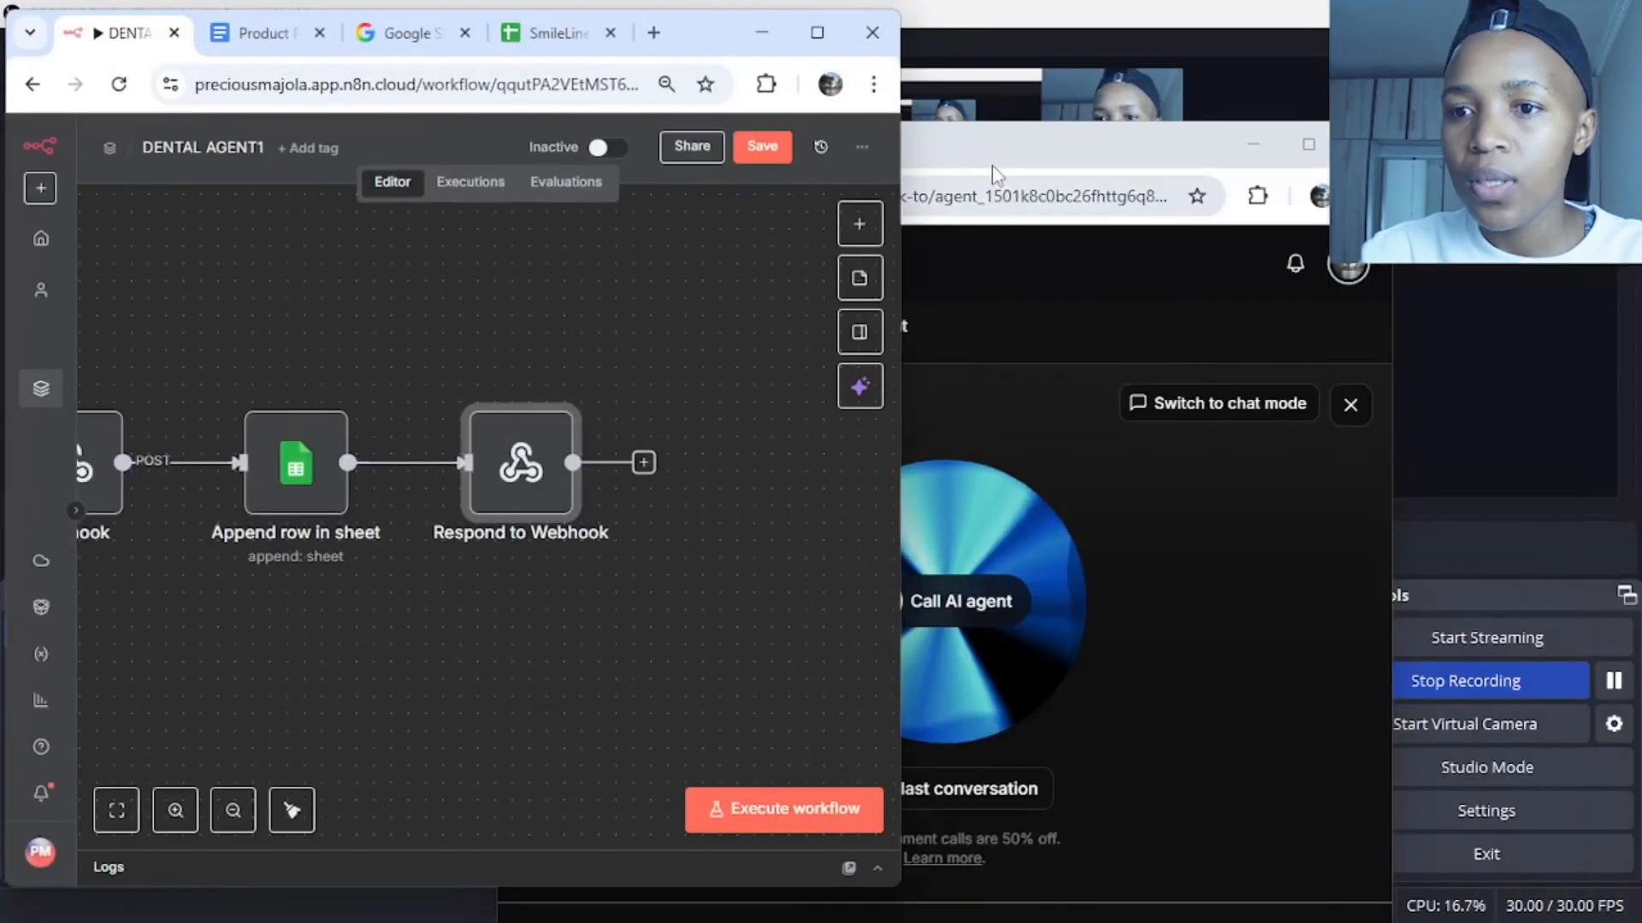
left_click_drag(994, 163, 1316, 53)
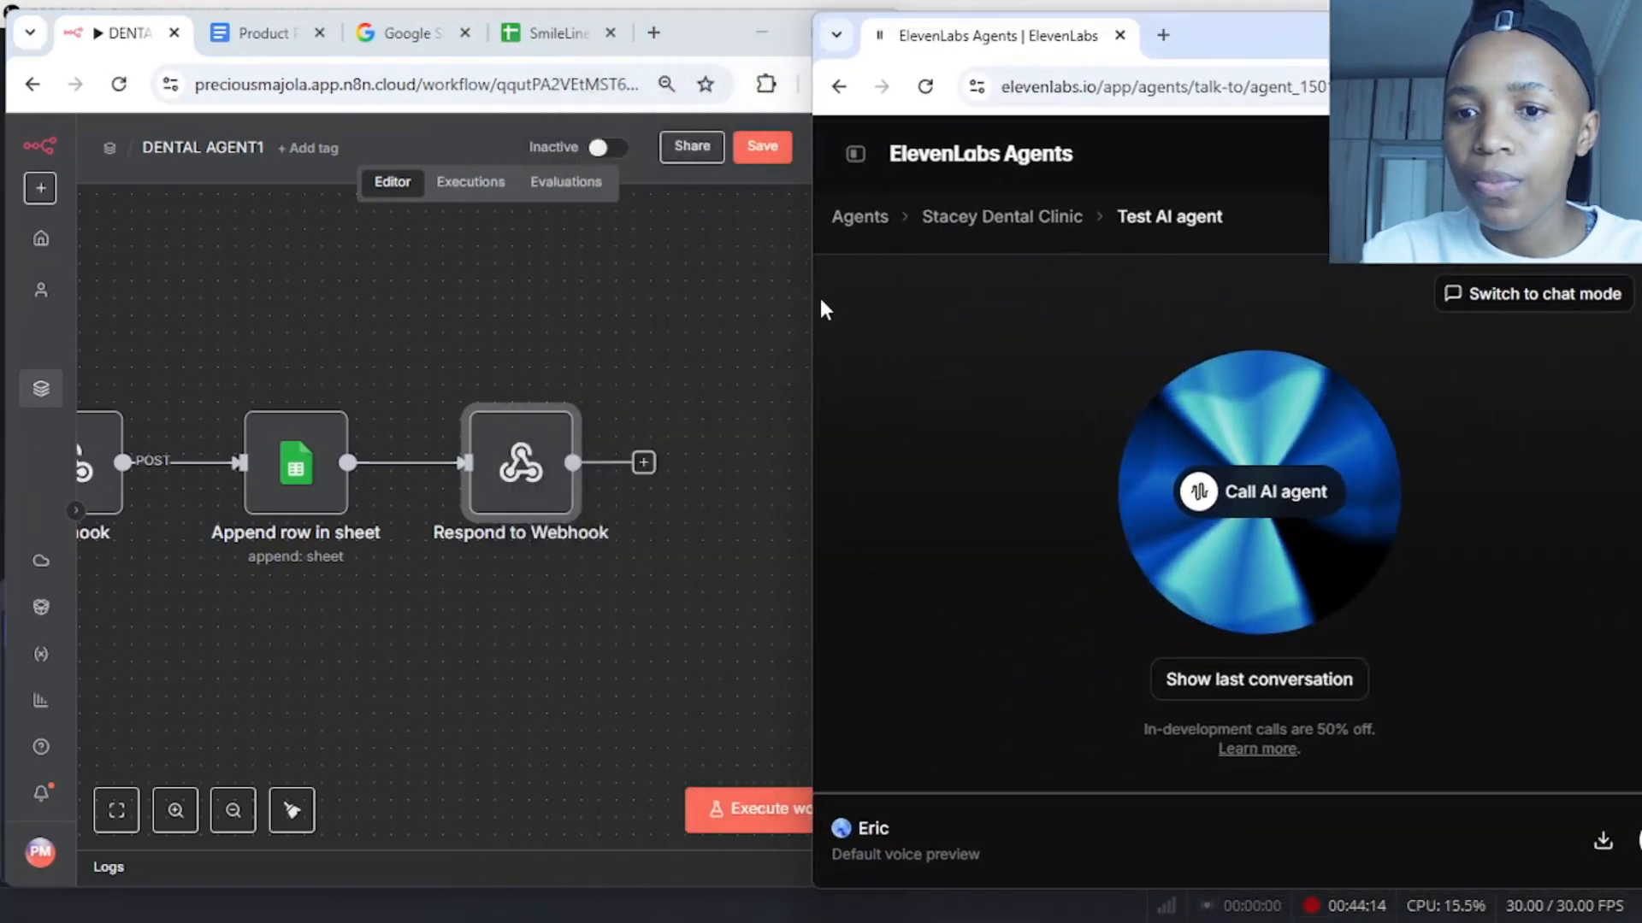
left_click_drag(809, 296, 885, 296)
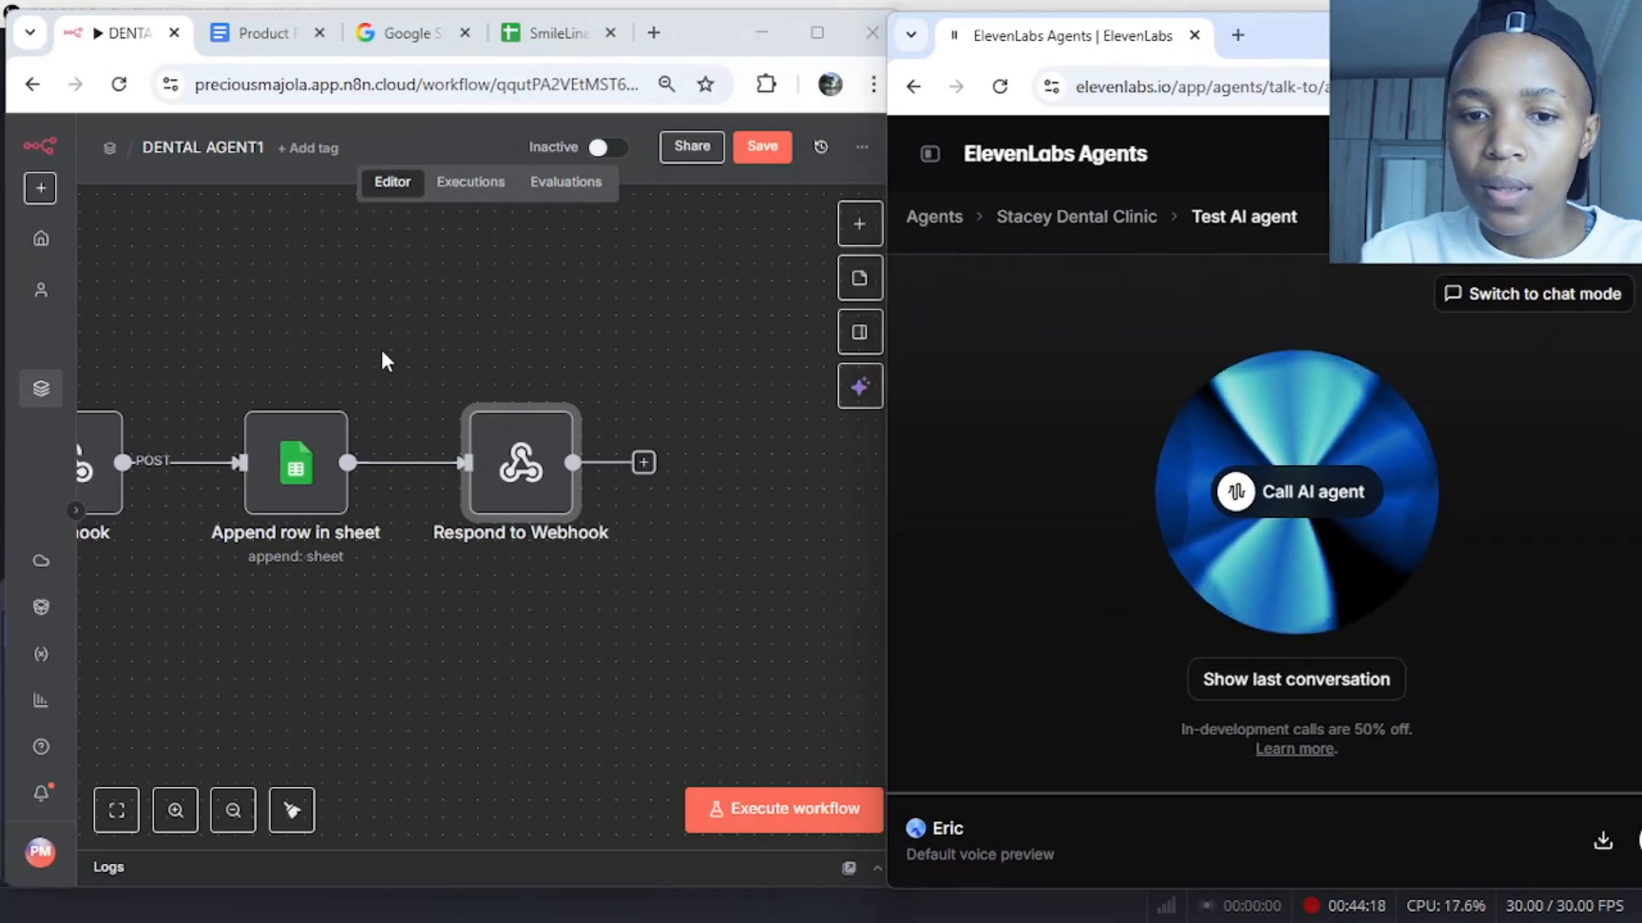
Reposition all three workflow nodes together so the whole chain fits in the narrowed canvas
left_click_drag(96, 351, 611, 586)
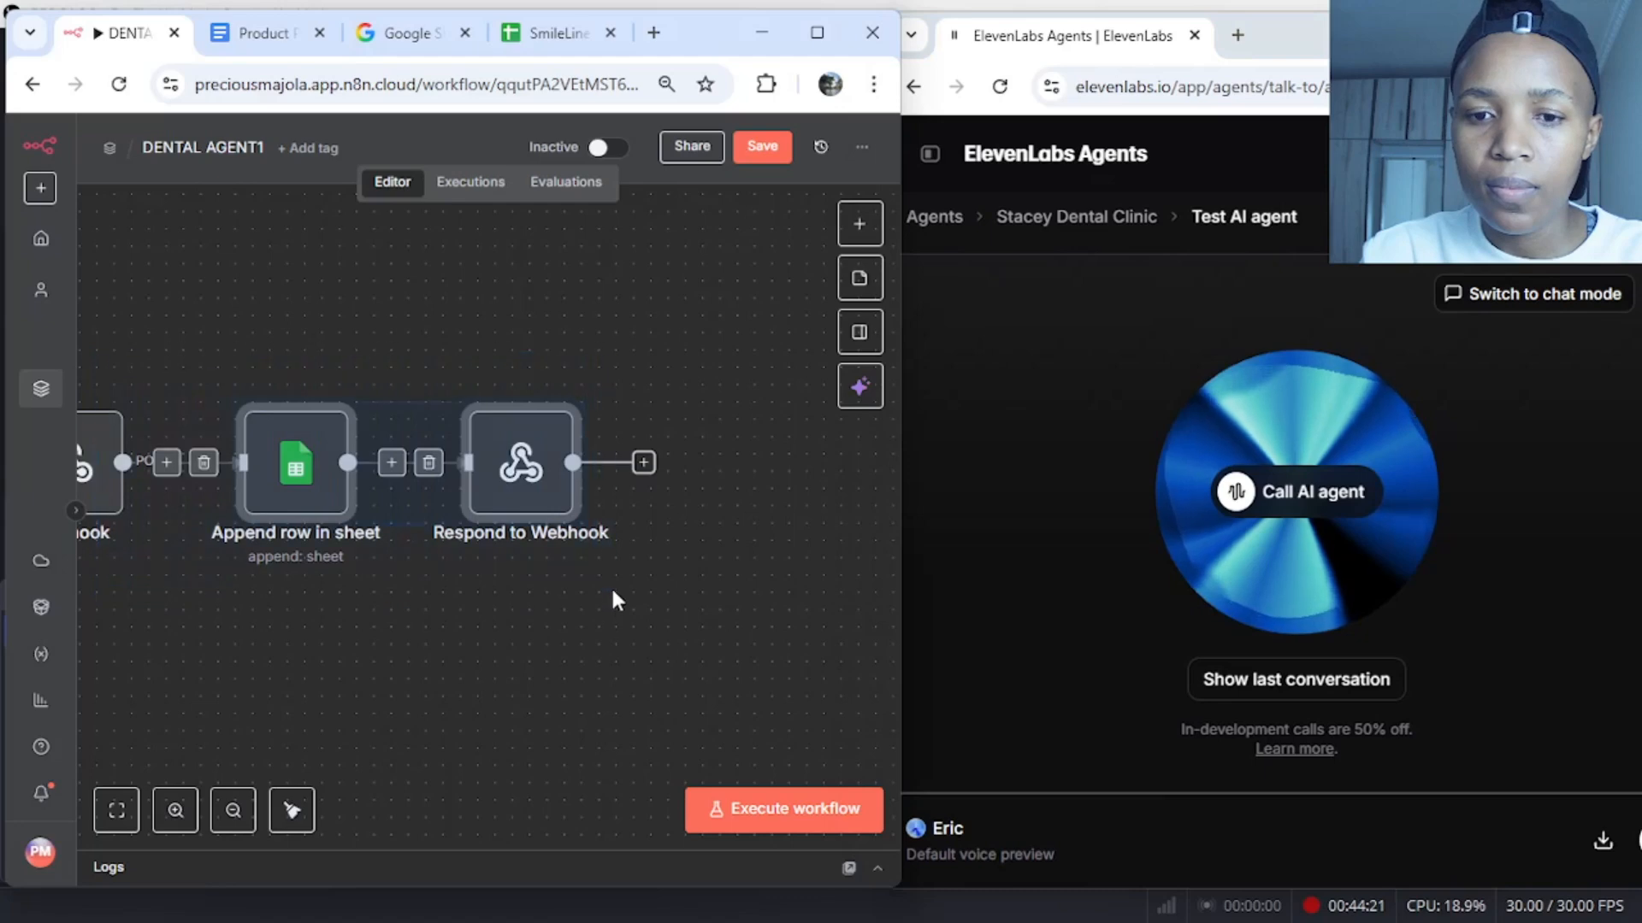
left_click(403, 293)
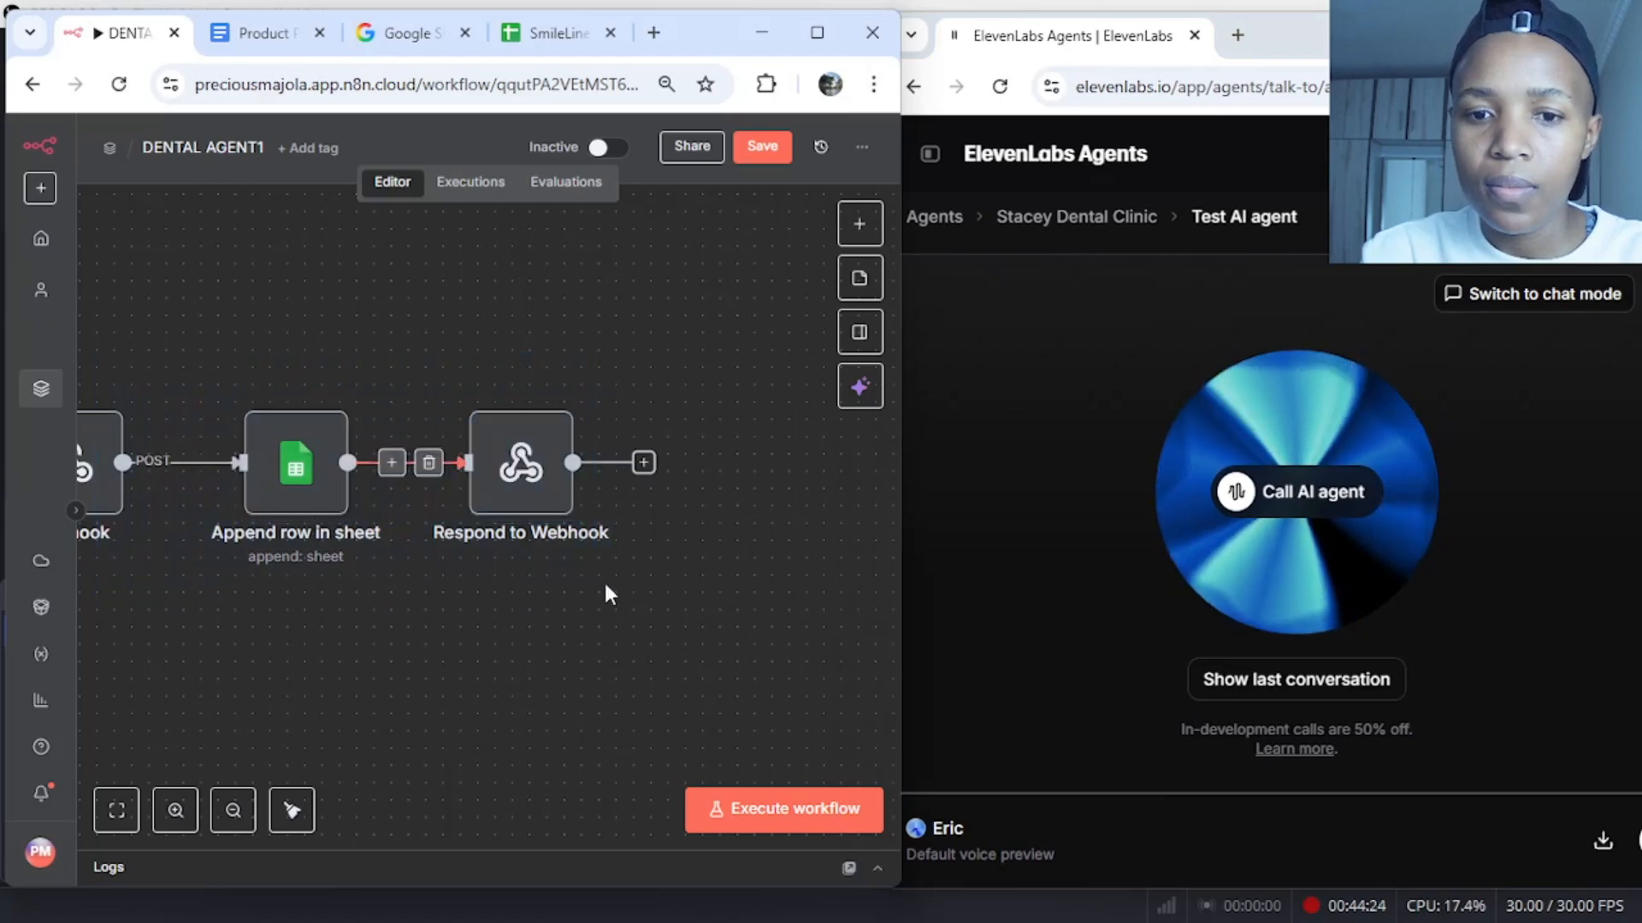
left_click_drag(604, 583, 12, 366)
left_click_drag(213, 439, 418, 468)
left_click(460, 323)
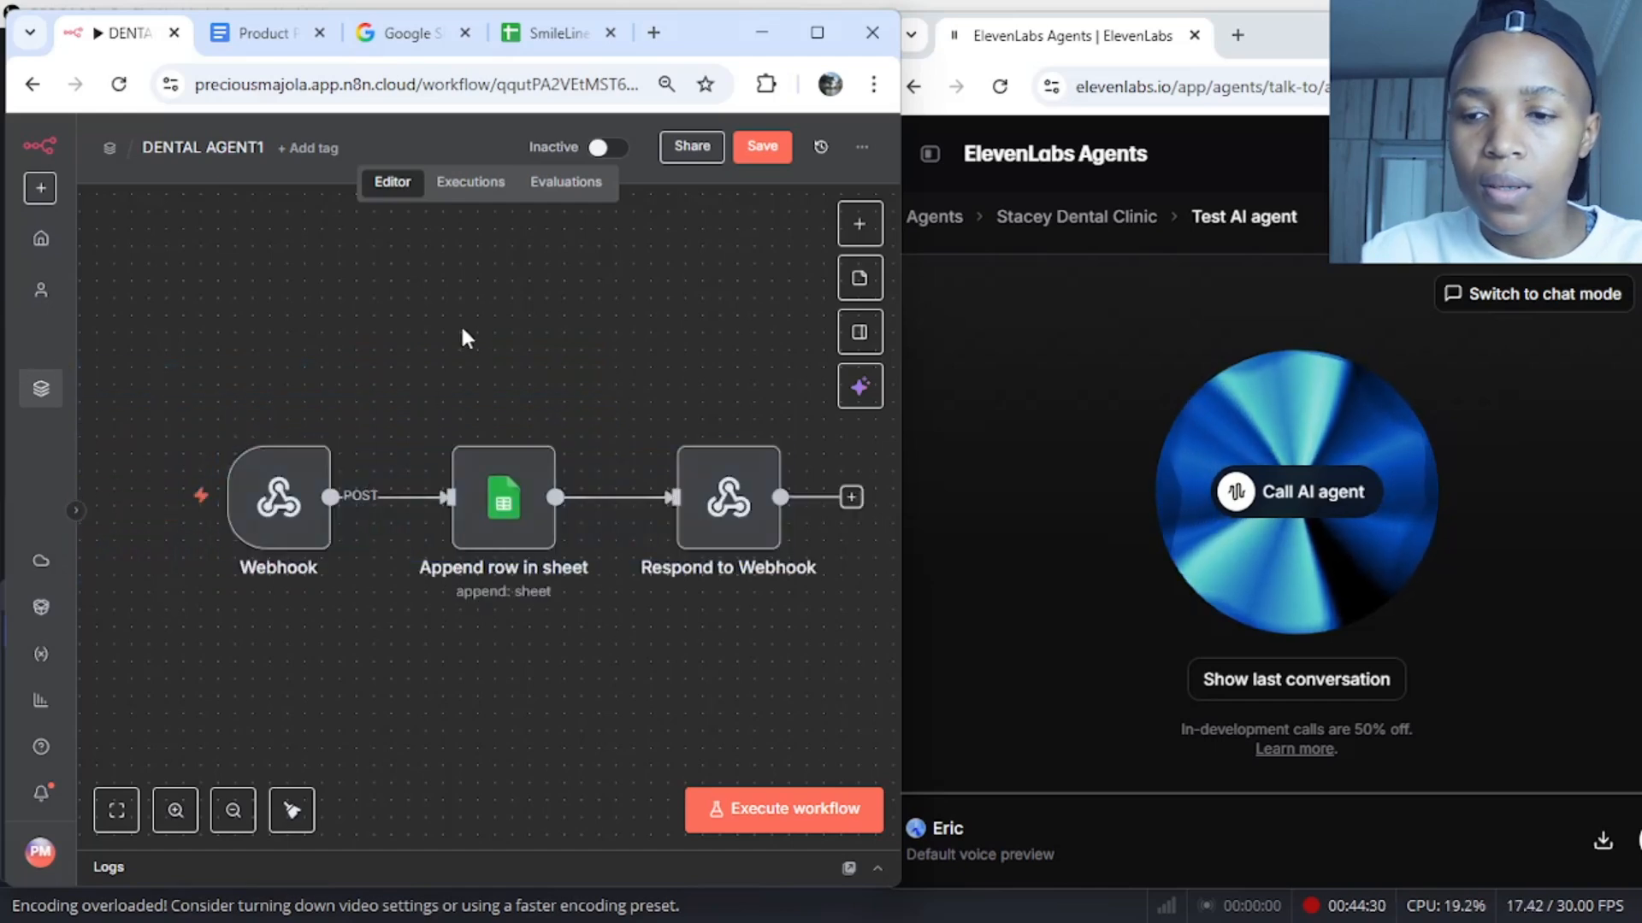
Widen the ElevenLabs window, shift it fully into view beside n8n, and close the agent test page
left_click(1073, 359)
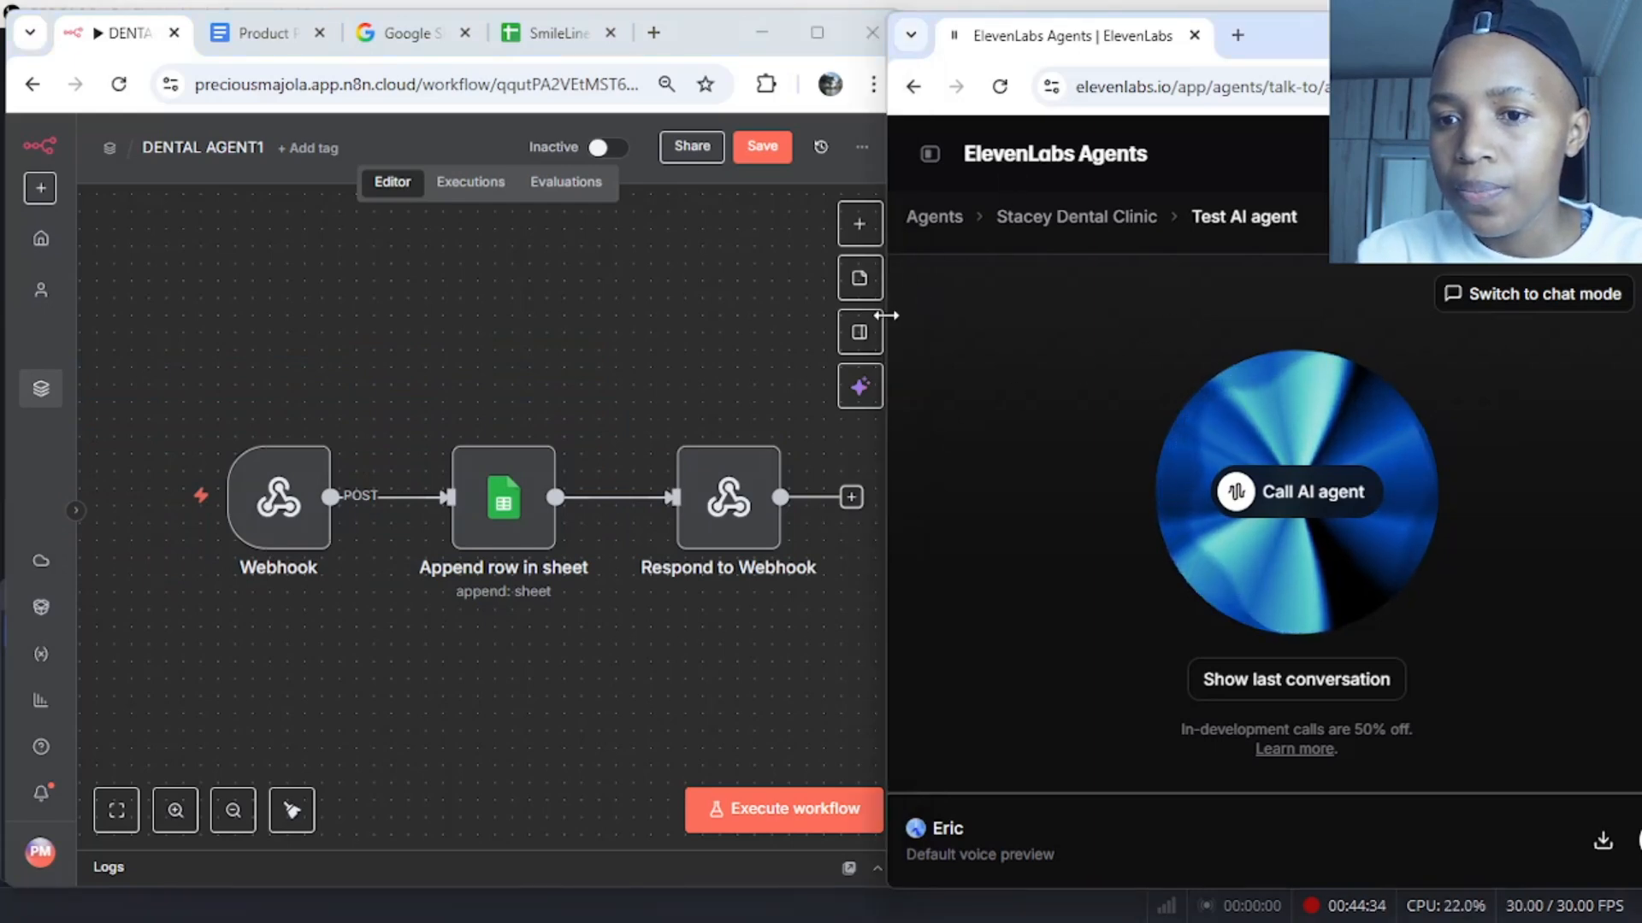
left_click_drag(885, 316, 839, 330)
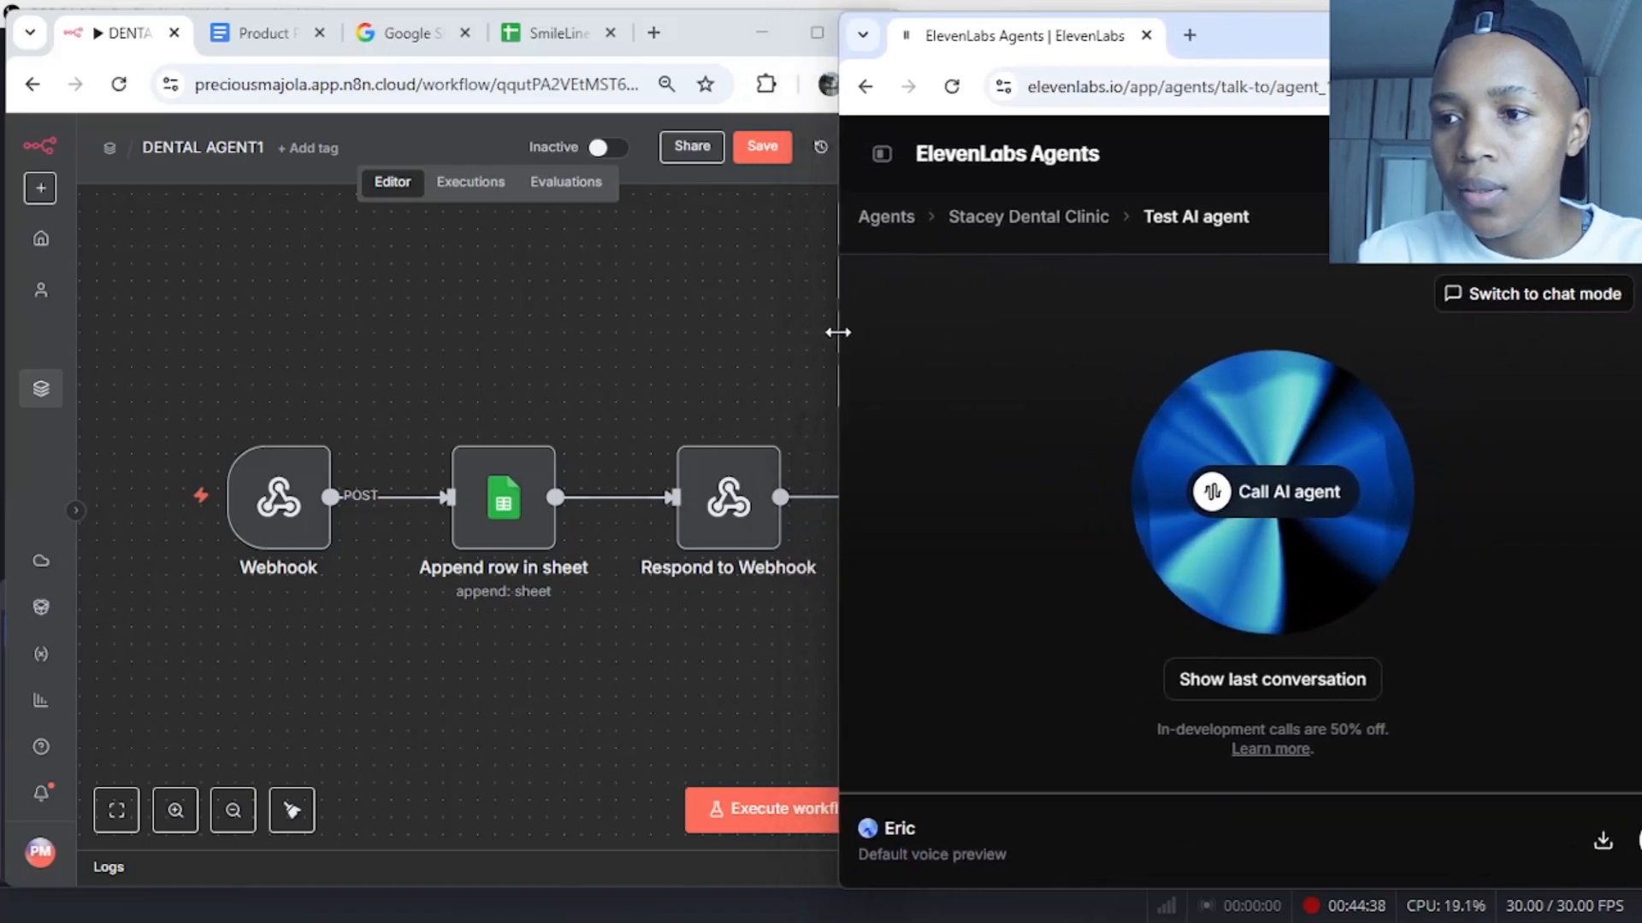
left_click_drag(1284, 32, 1223, 51)
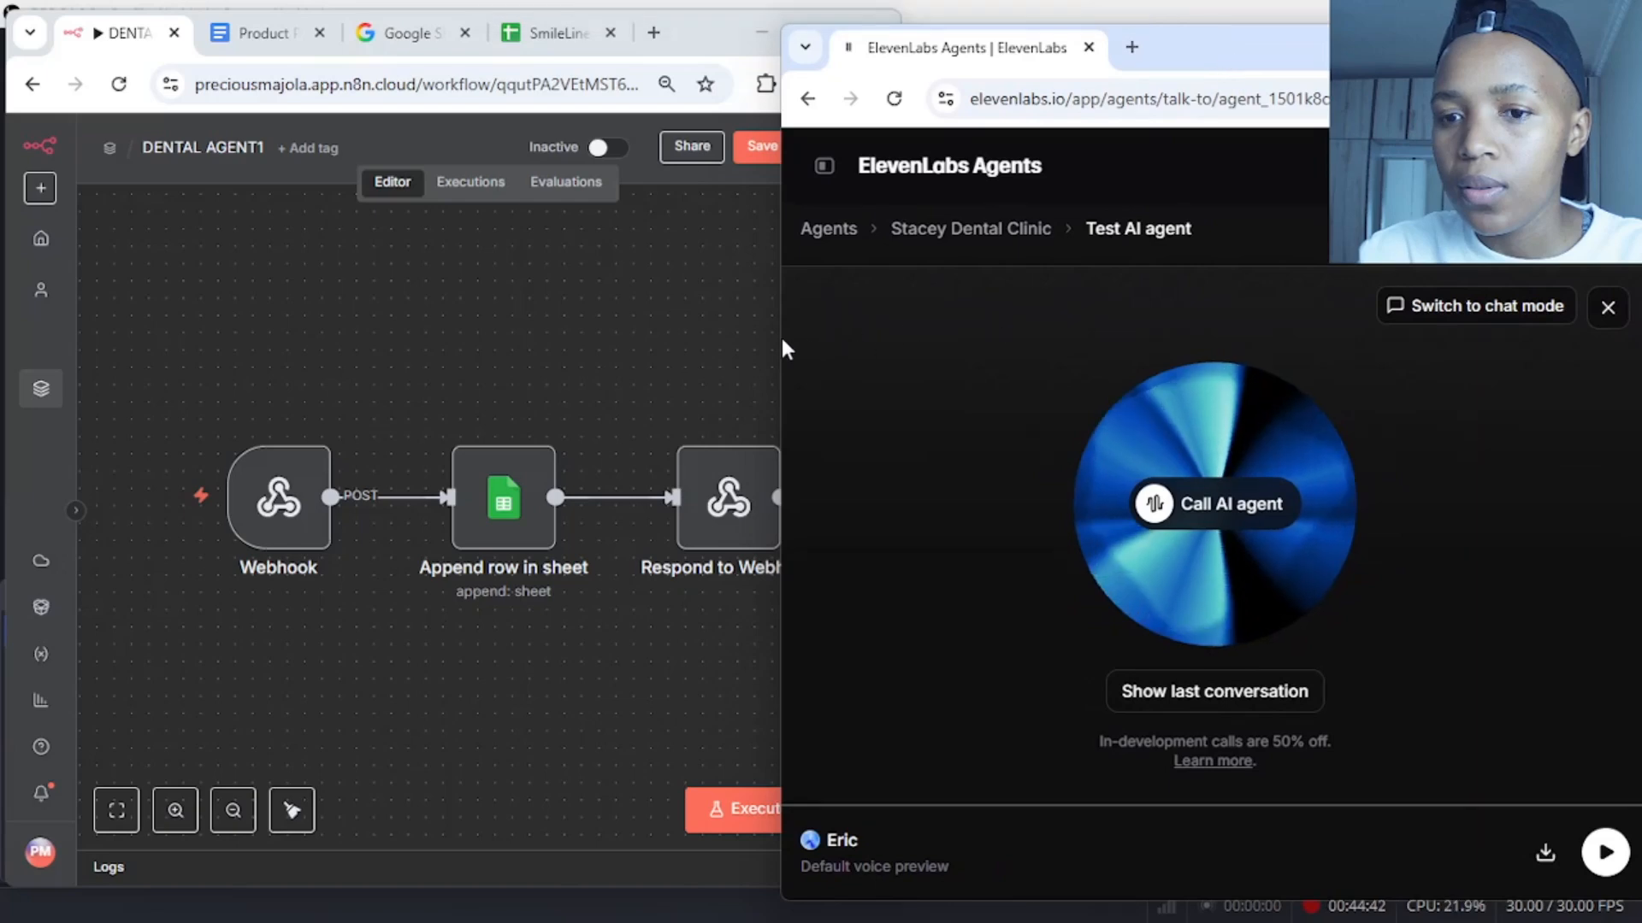
left_click(1608, 308)
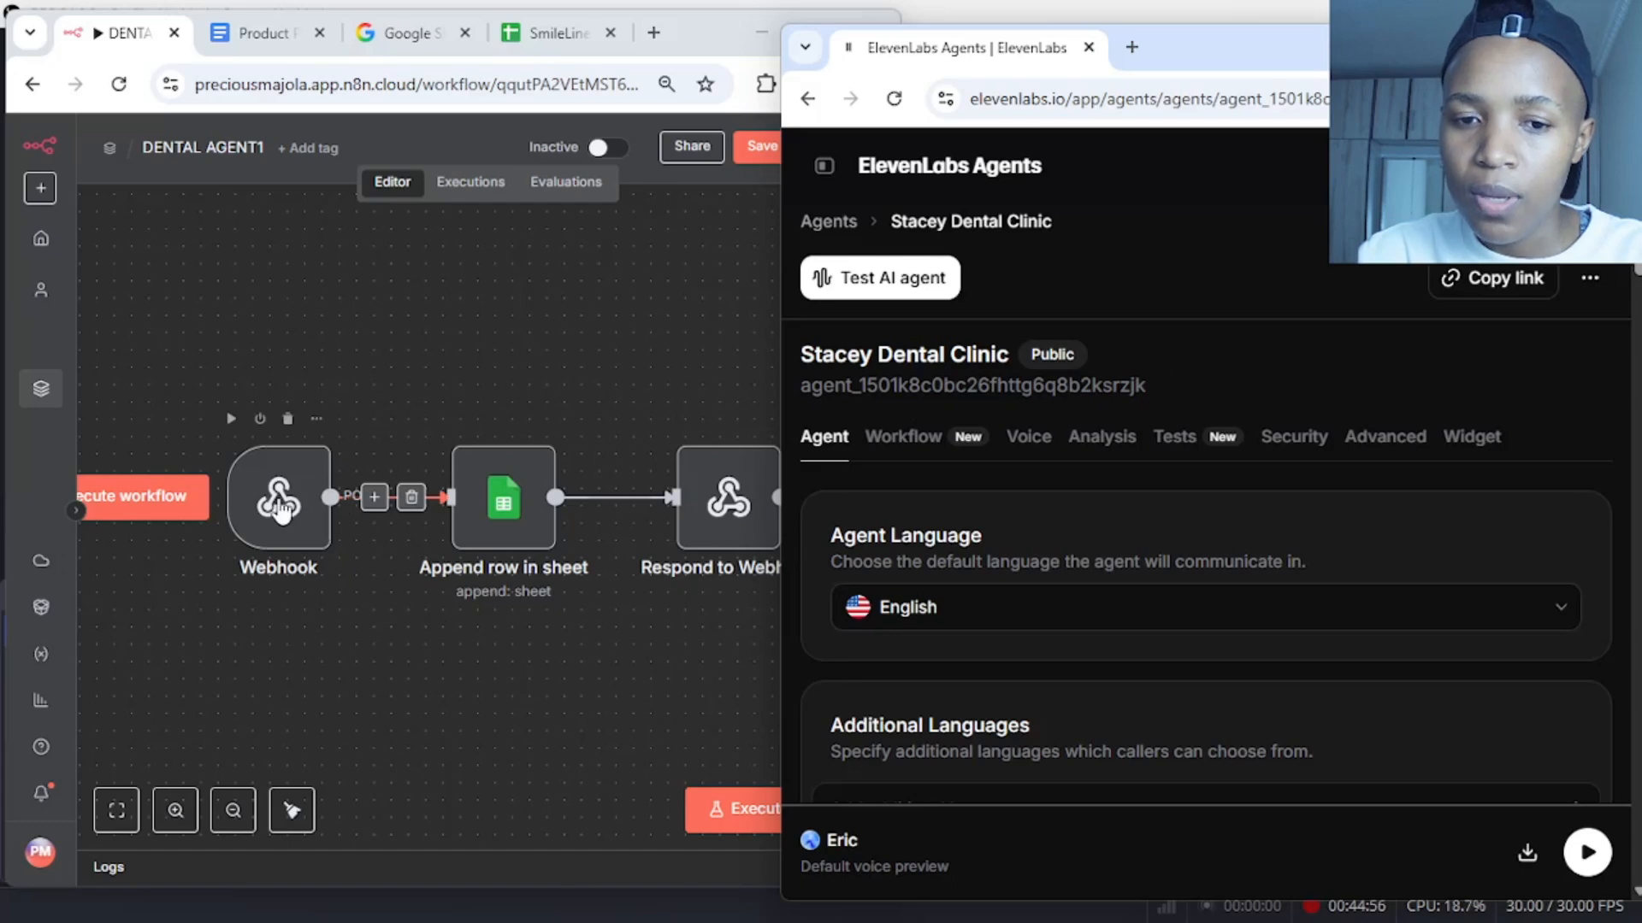
Execute the workflow from the Webhook trigger and open the Webhook node, with the n8n window narrowed to fit beside ElevenLabs
left_click(136, 511)
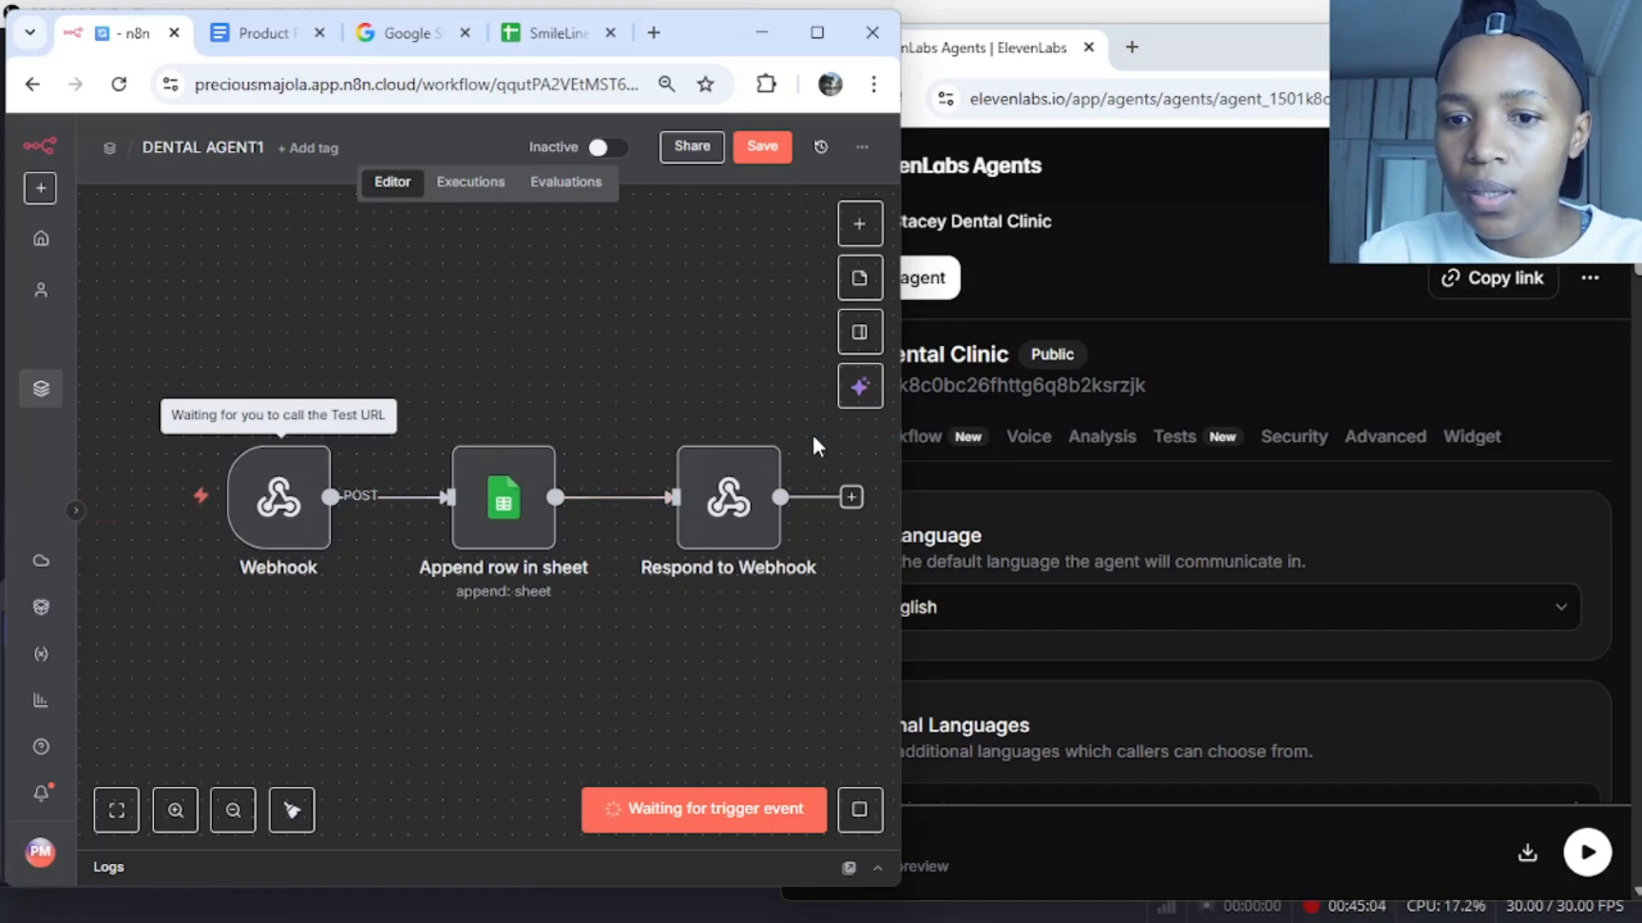
left_click_drag(900, 461, 782, 466)
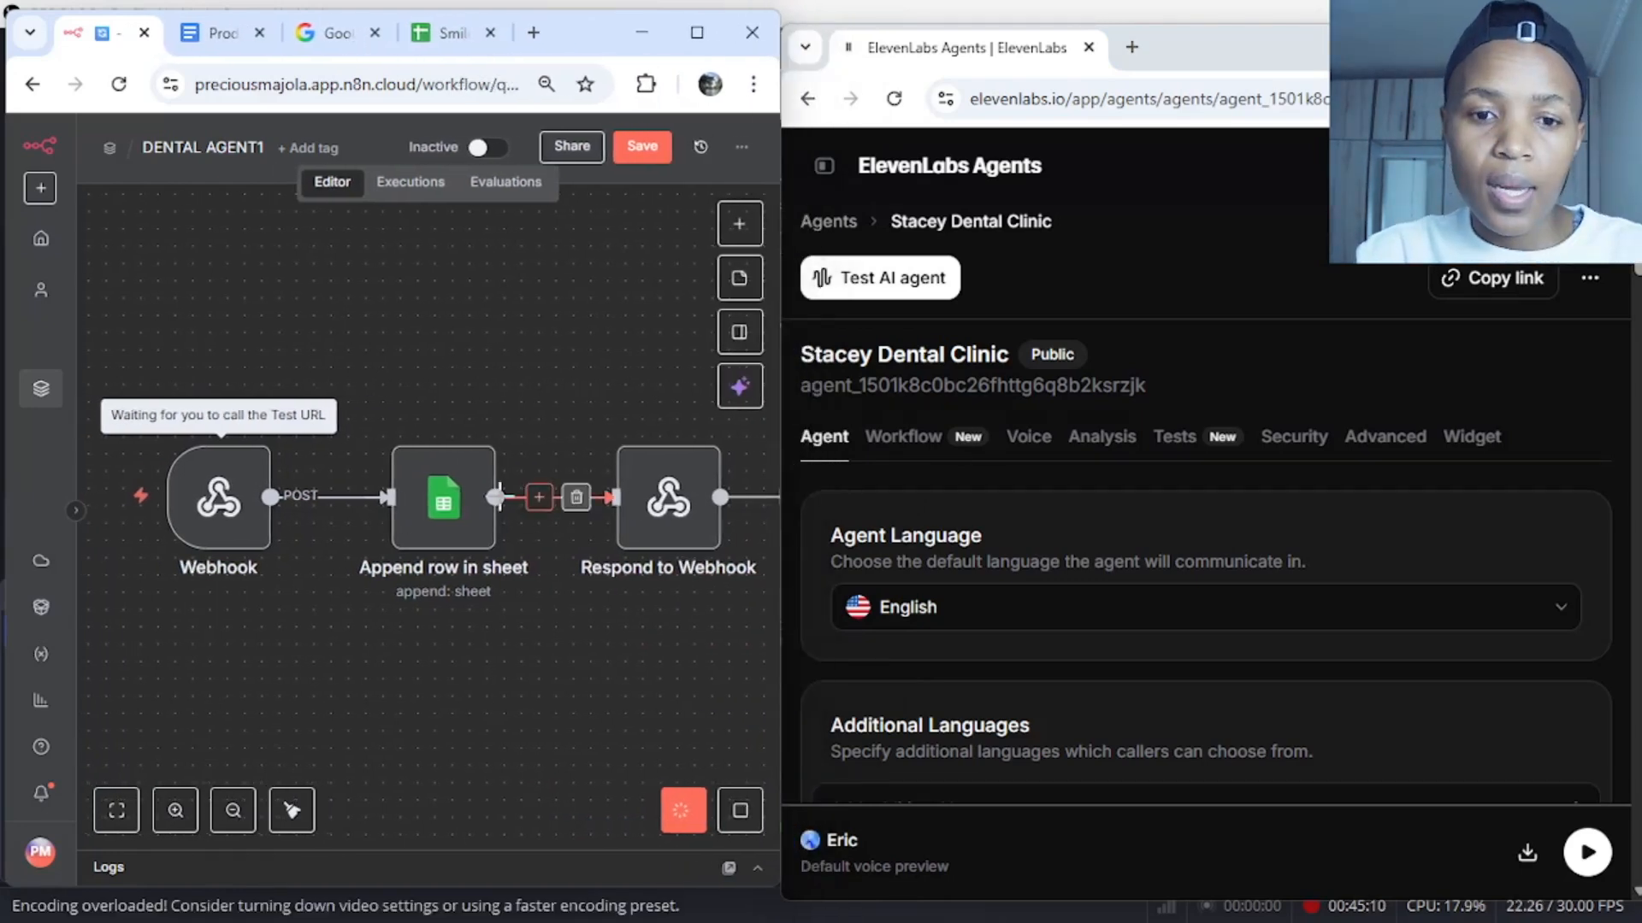
mouse_move(216, 509)
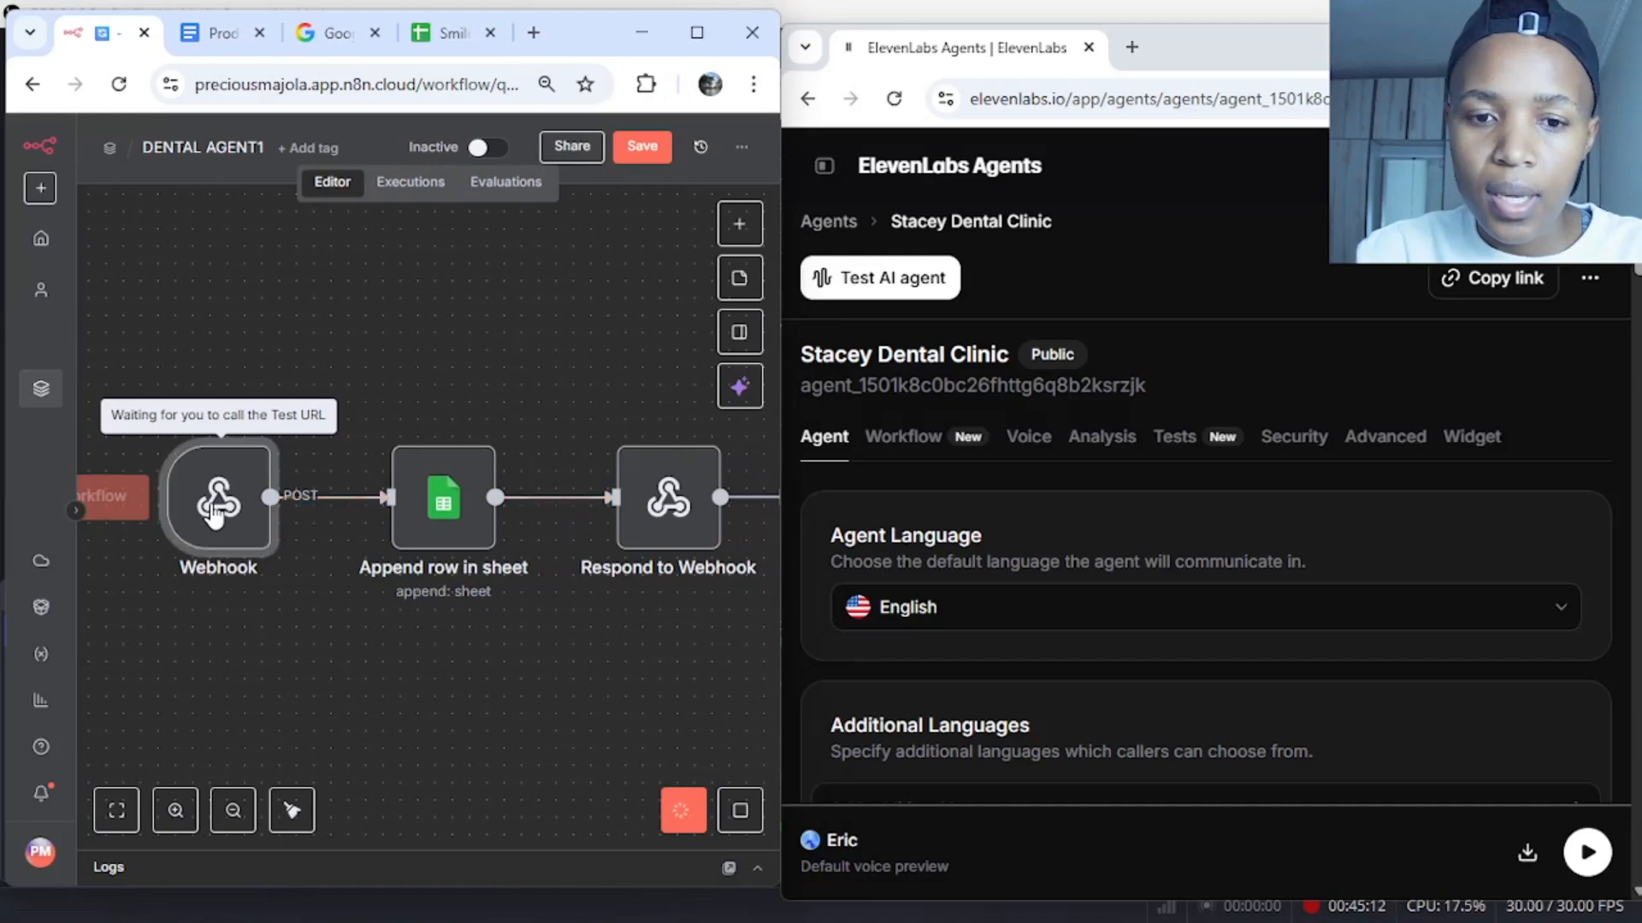
double_click(216, 511)
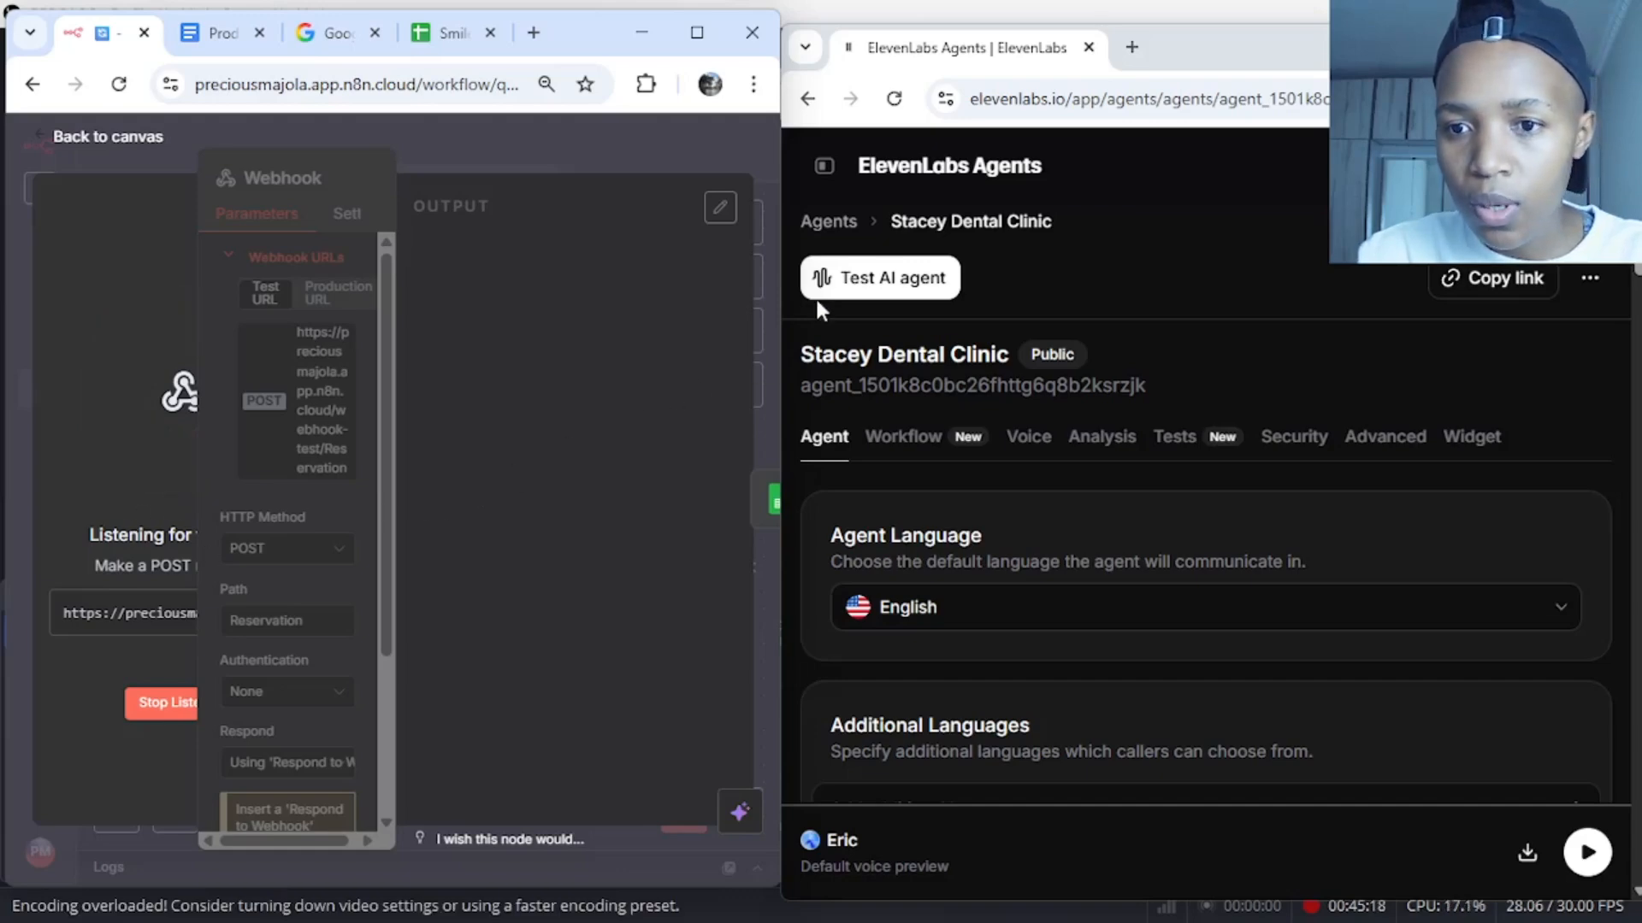
Test the Stacey Dental Clinic agent with a voice call that makes a booking, and end the call
left_click(850, 288)
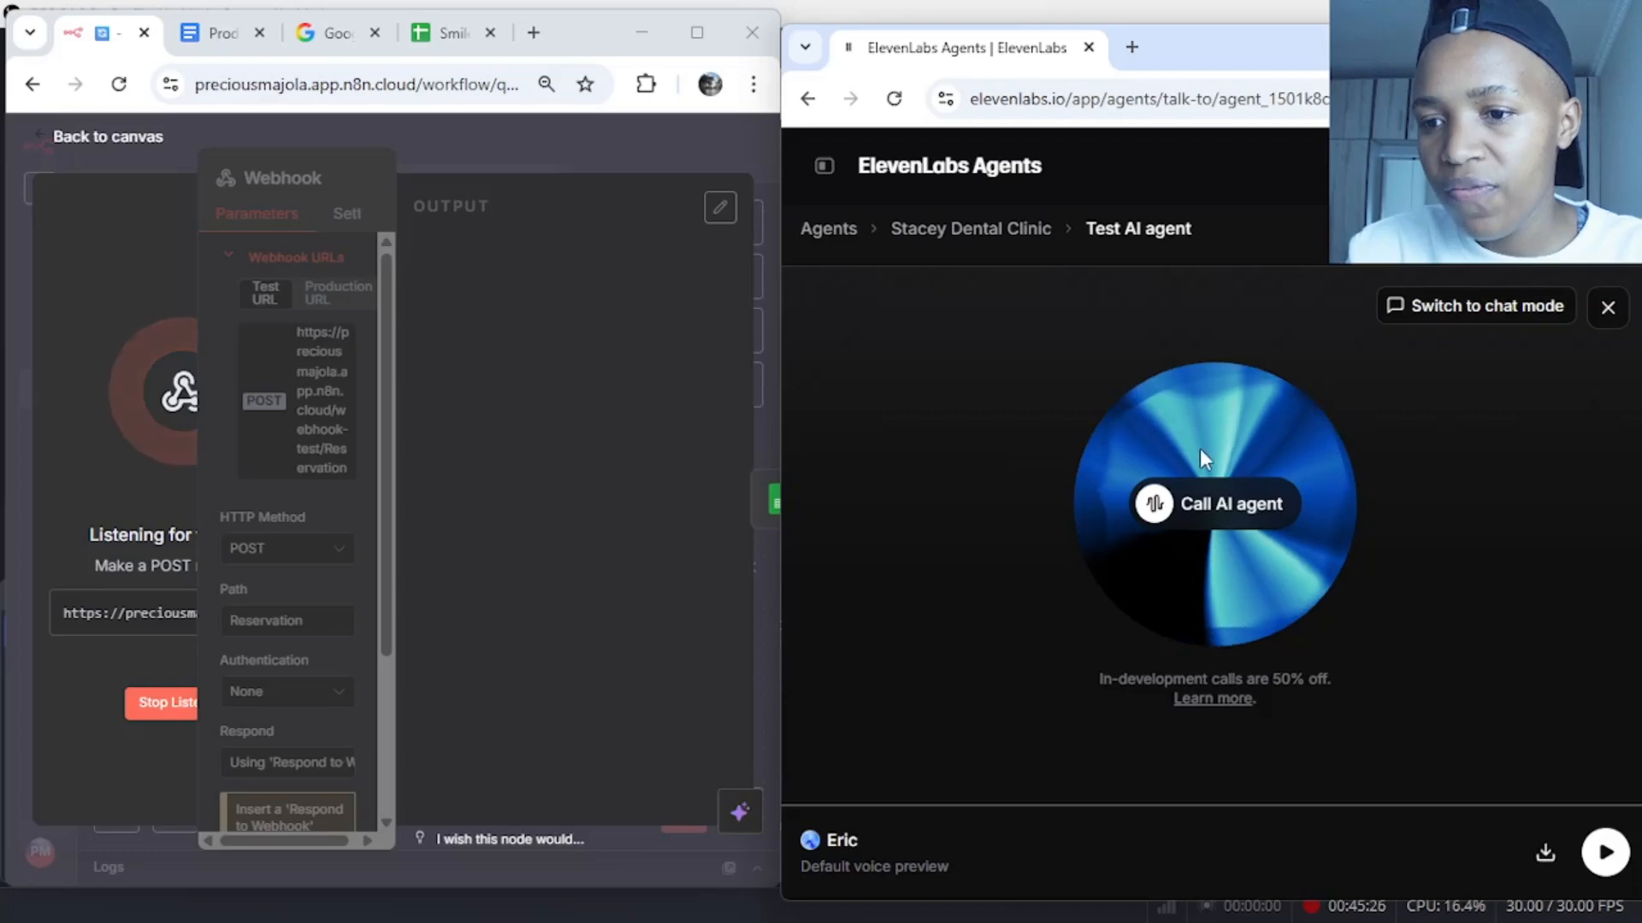
left_click(1227, 513)
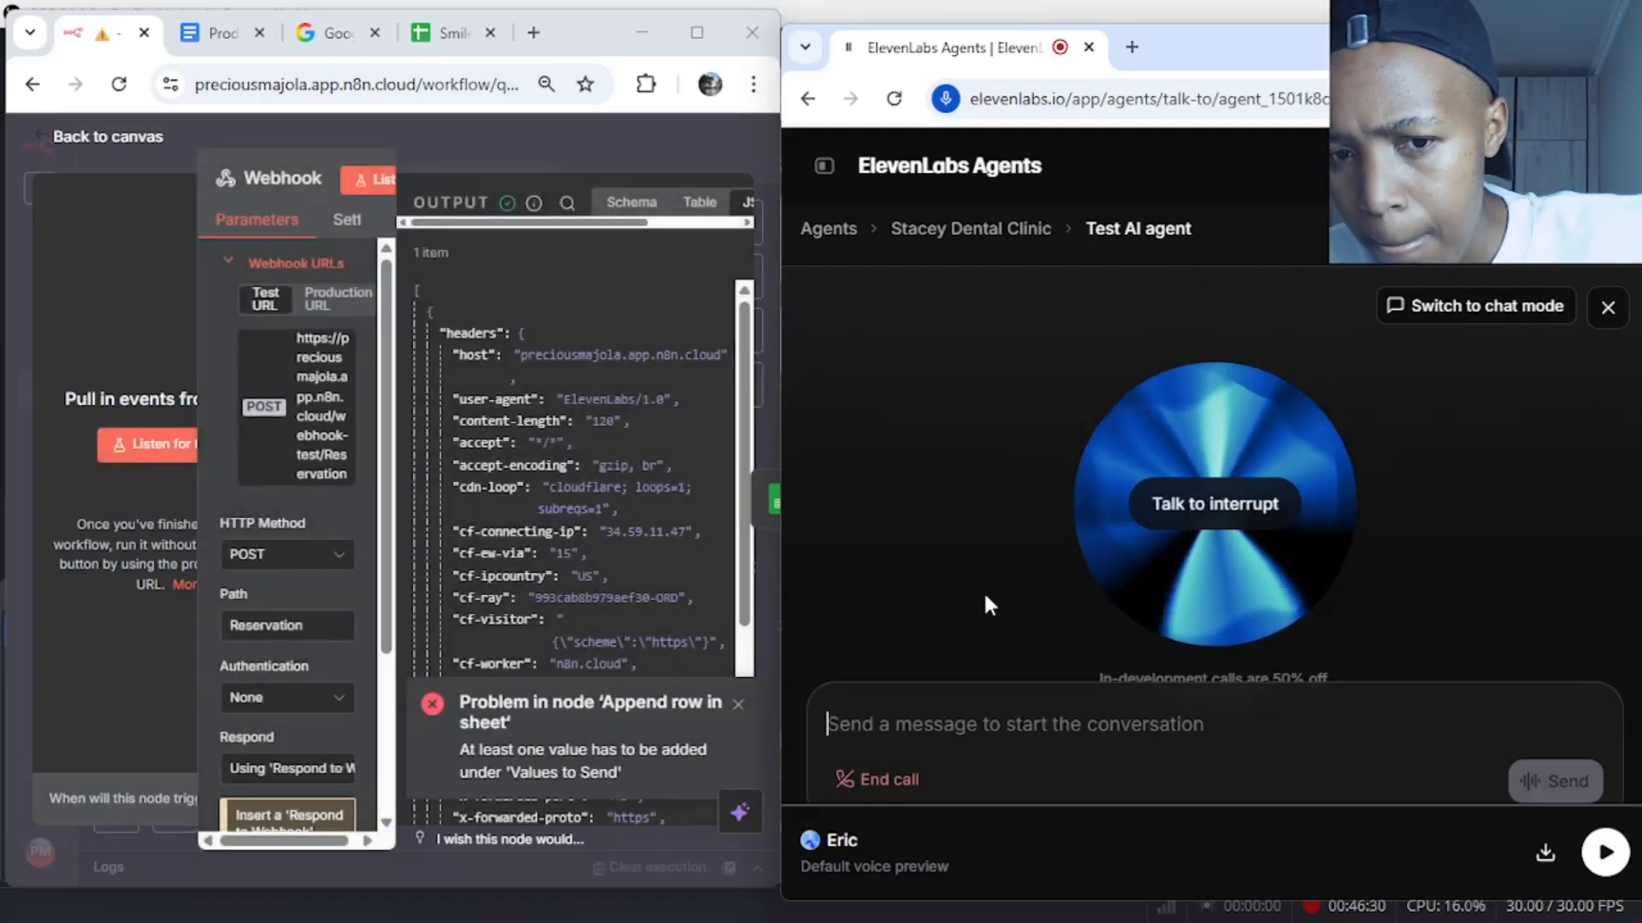
left_click(878, 783)
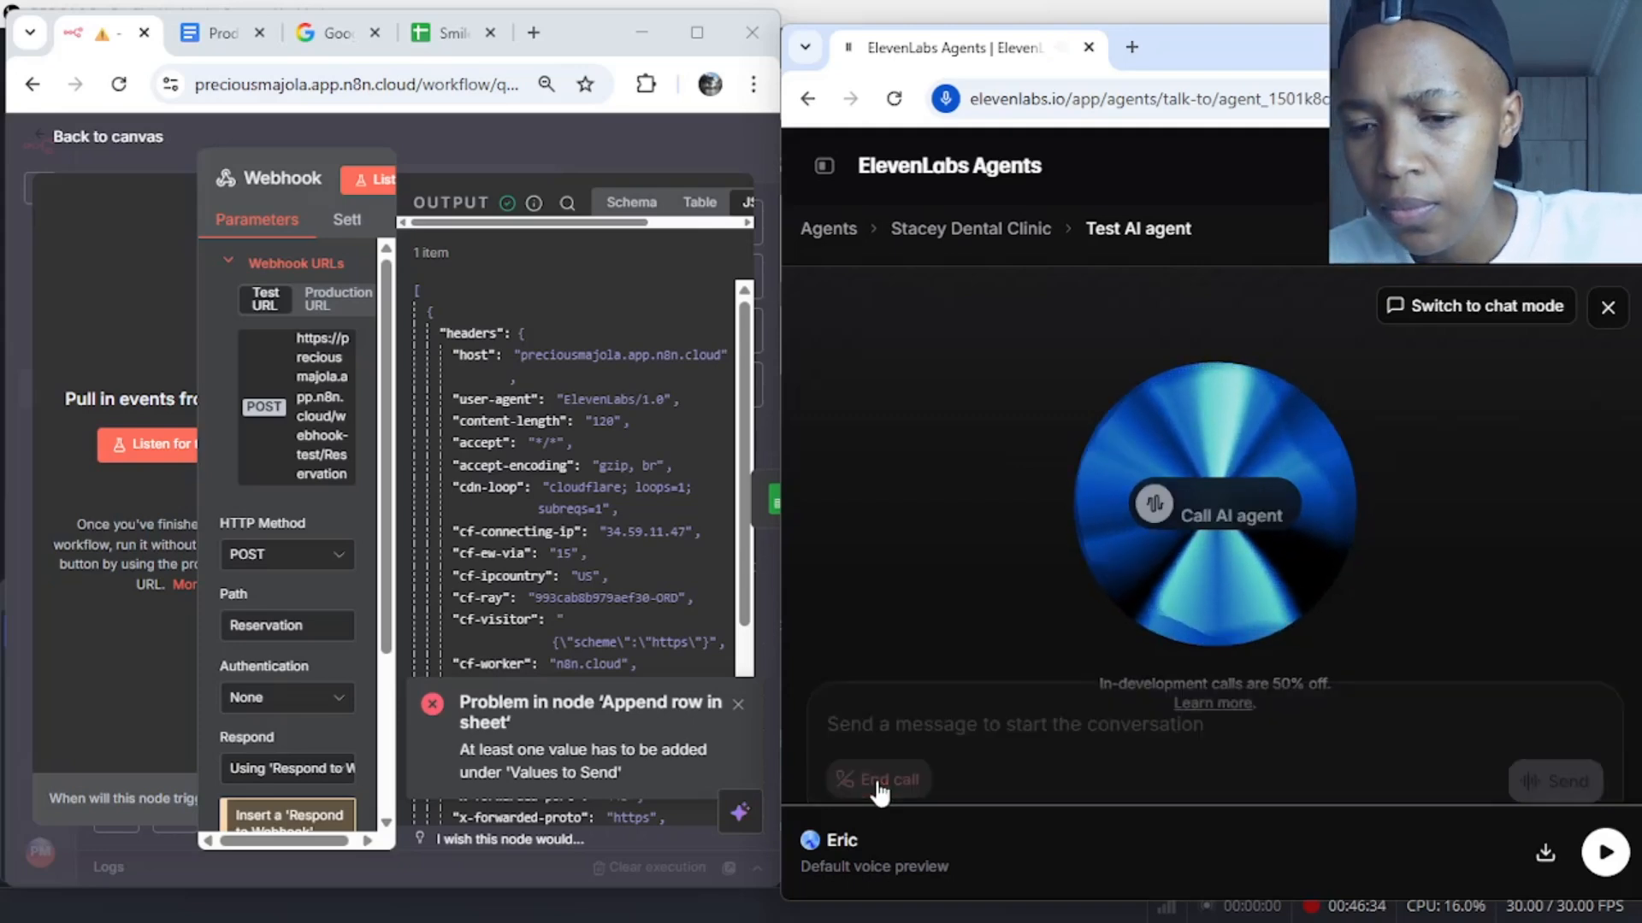
Maximize the n8n window, review the Webhook output in the Schema, Table and JSON views, and return to the canvas
left_click(697, 32)
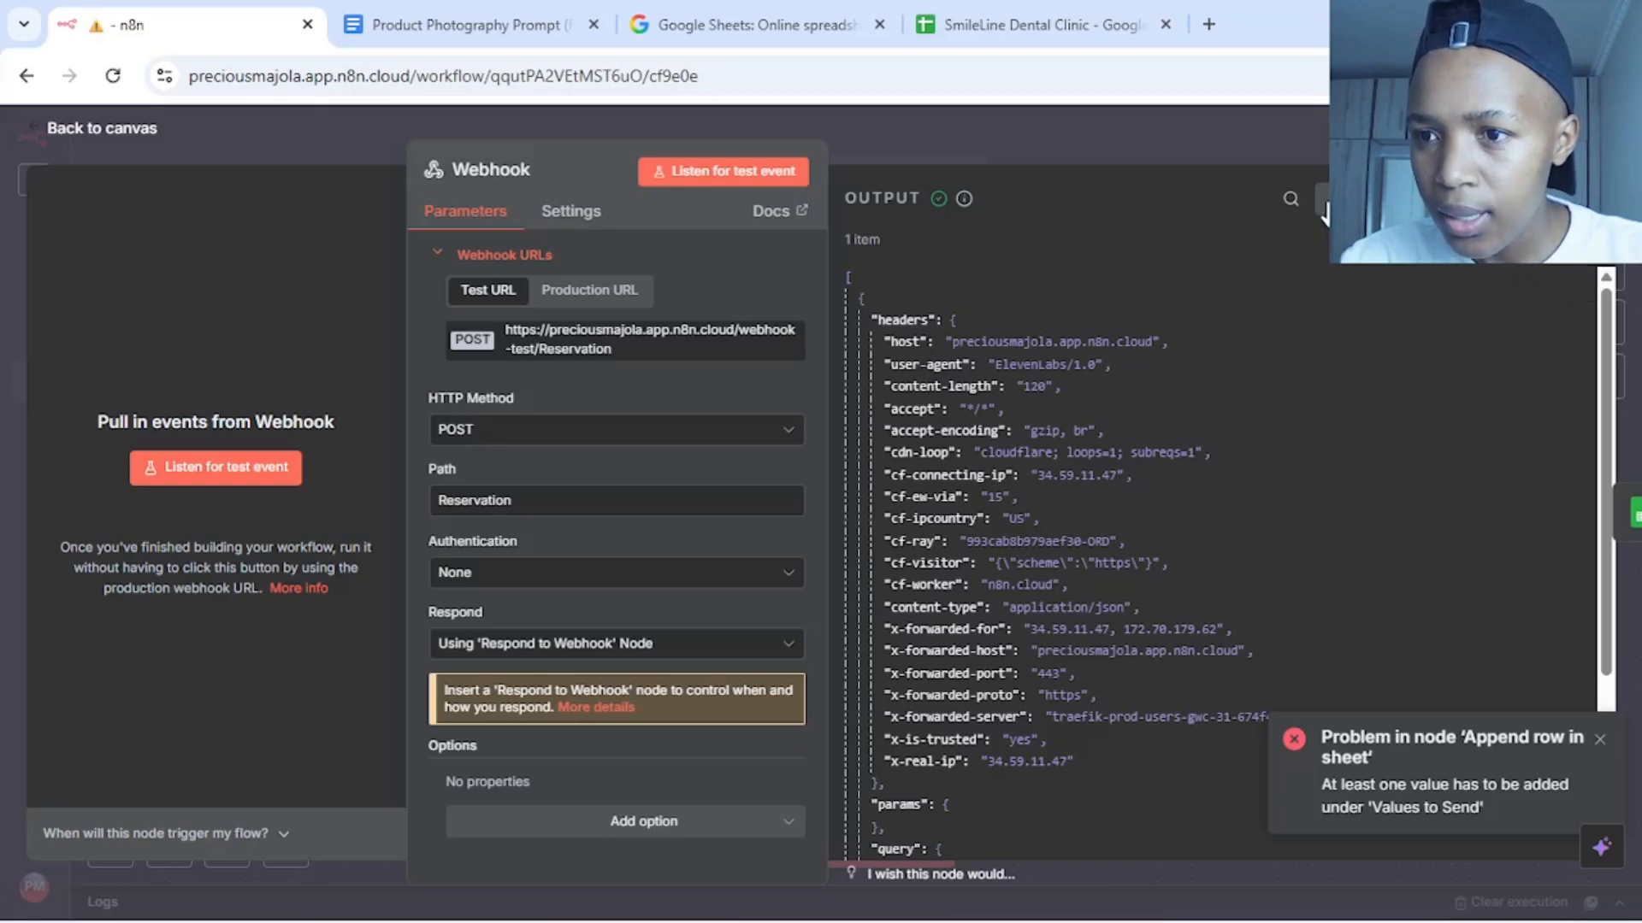
left_click(1347, 198)
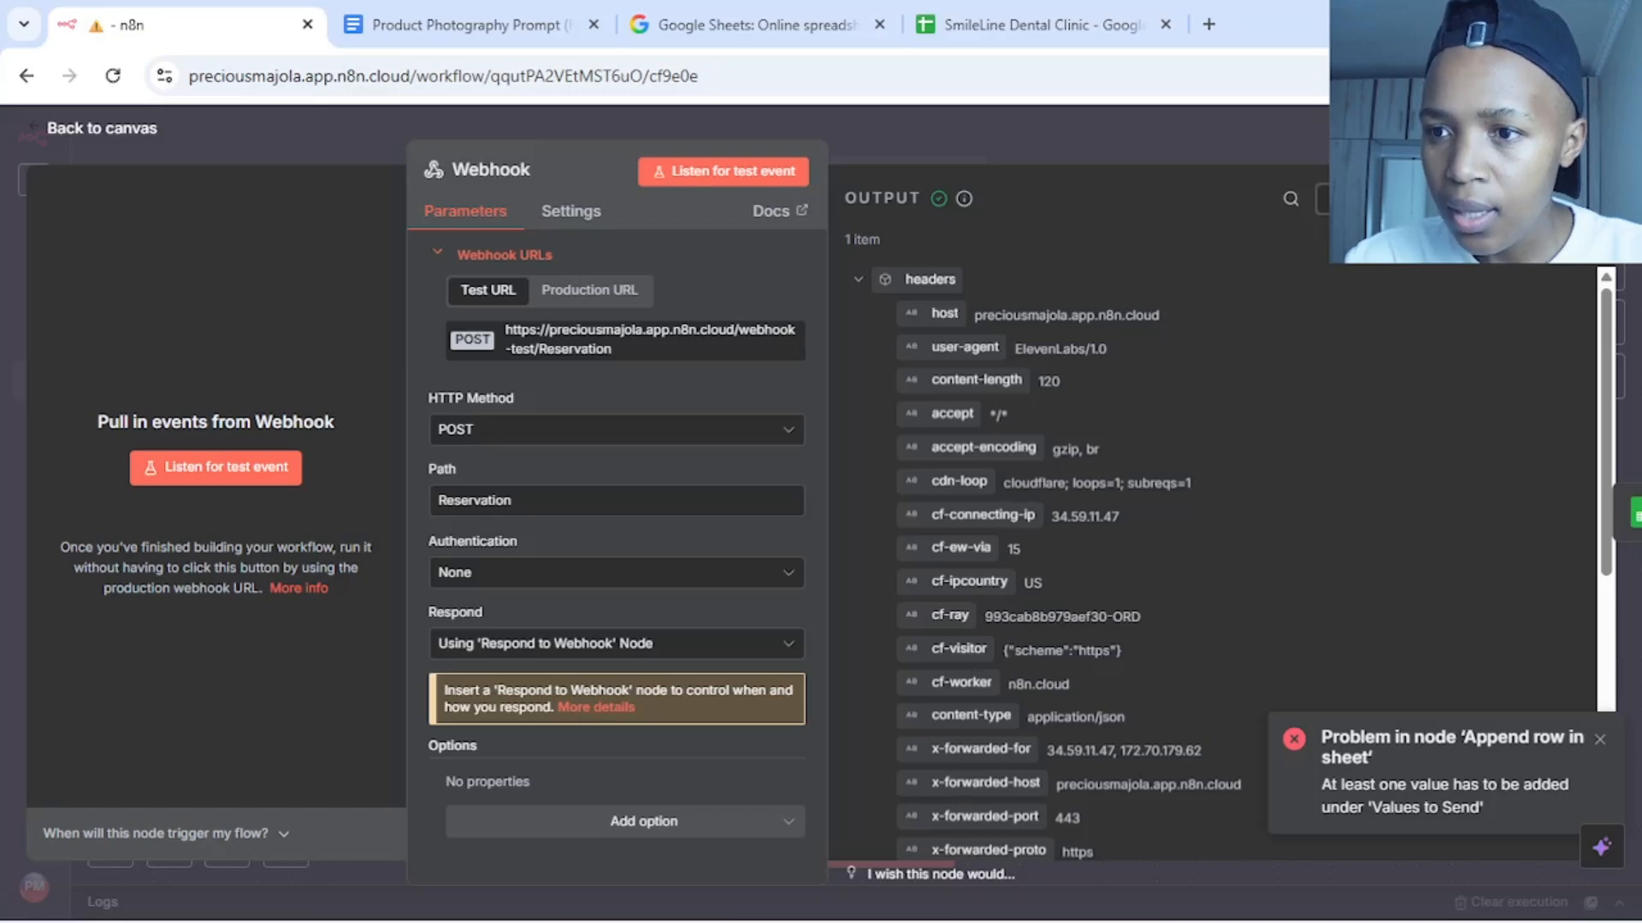
left_click(1411, 198)
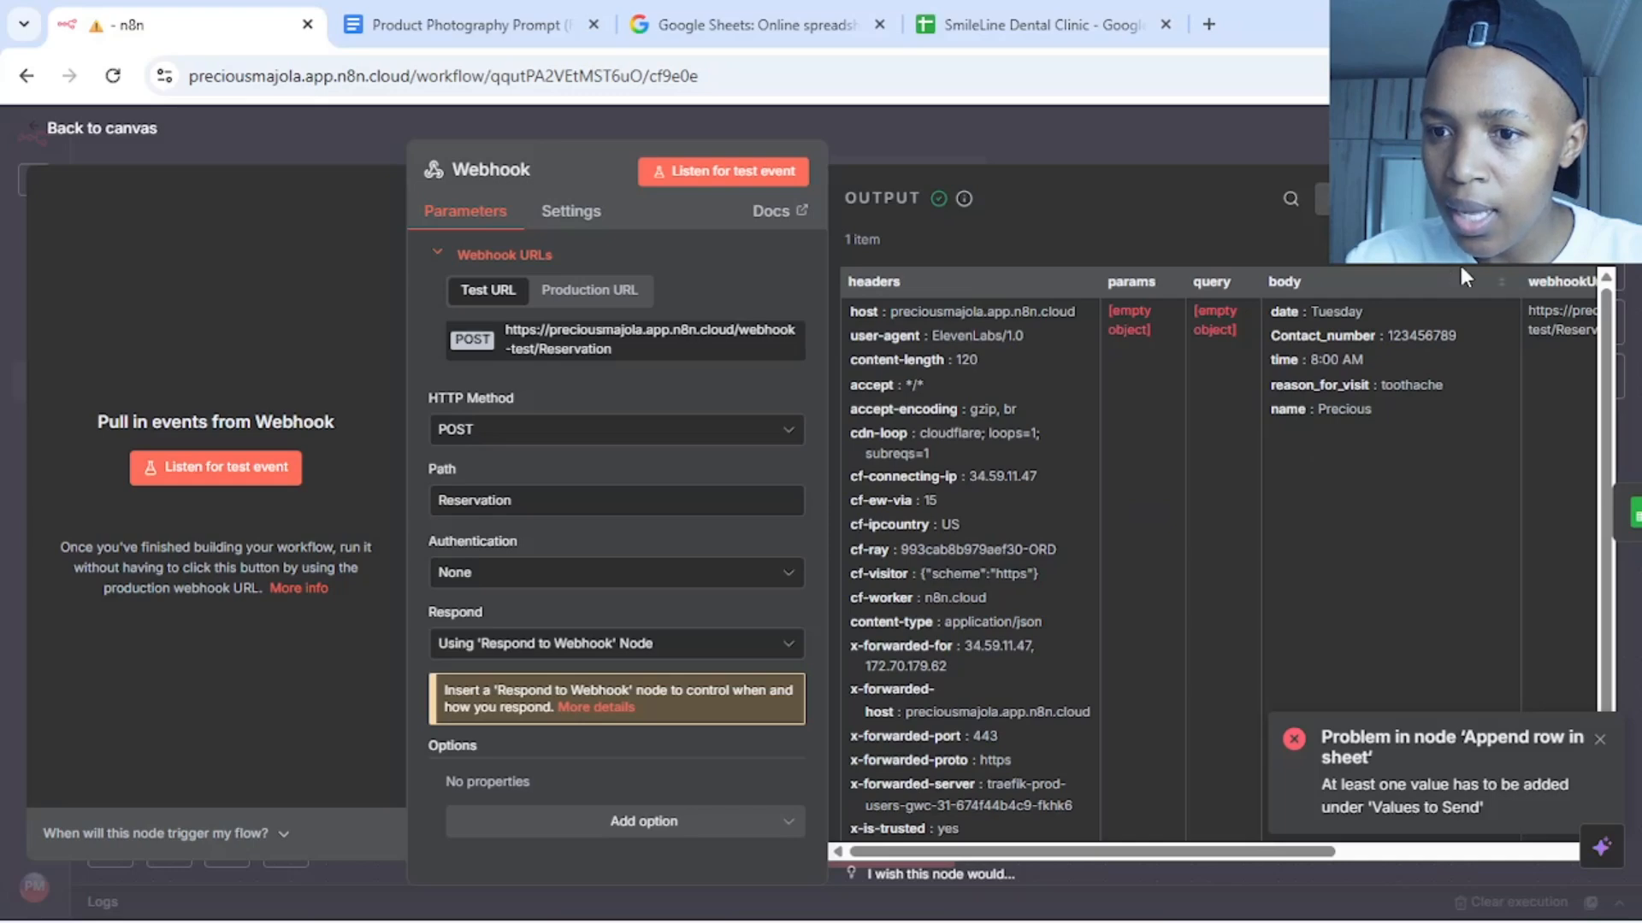
left_click(1454, 199)
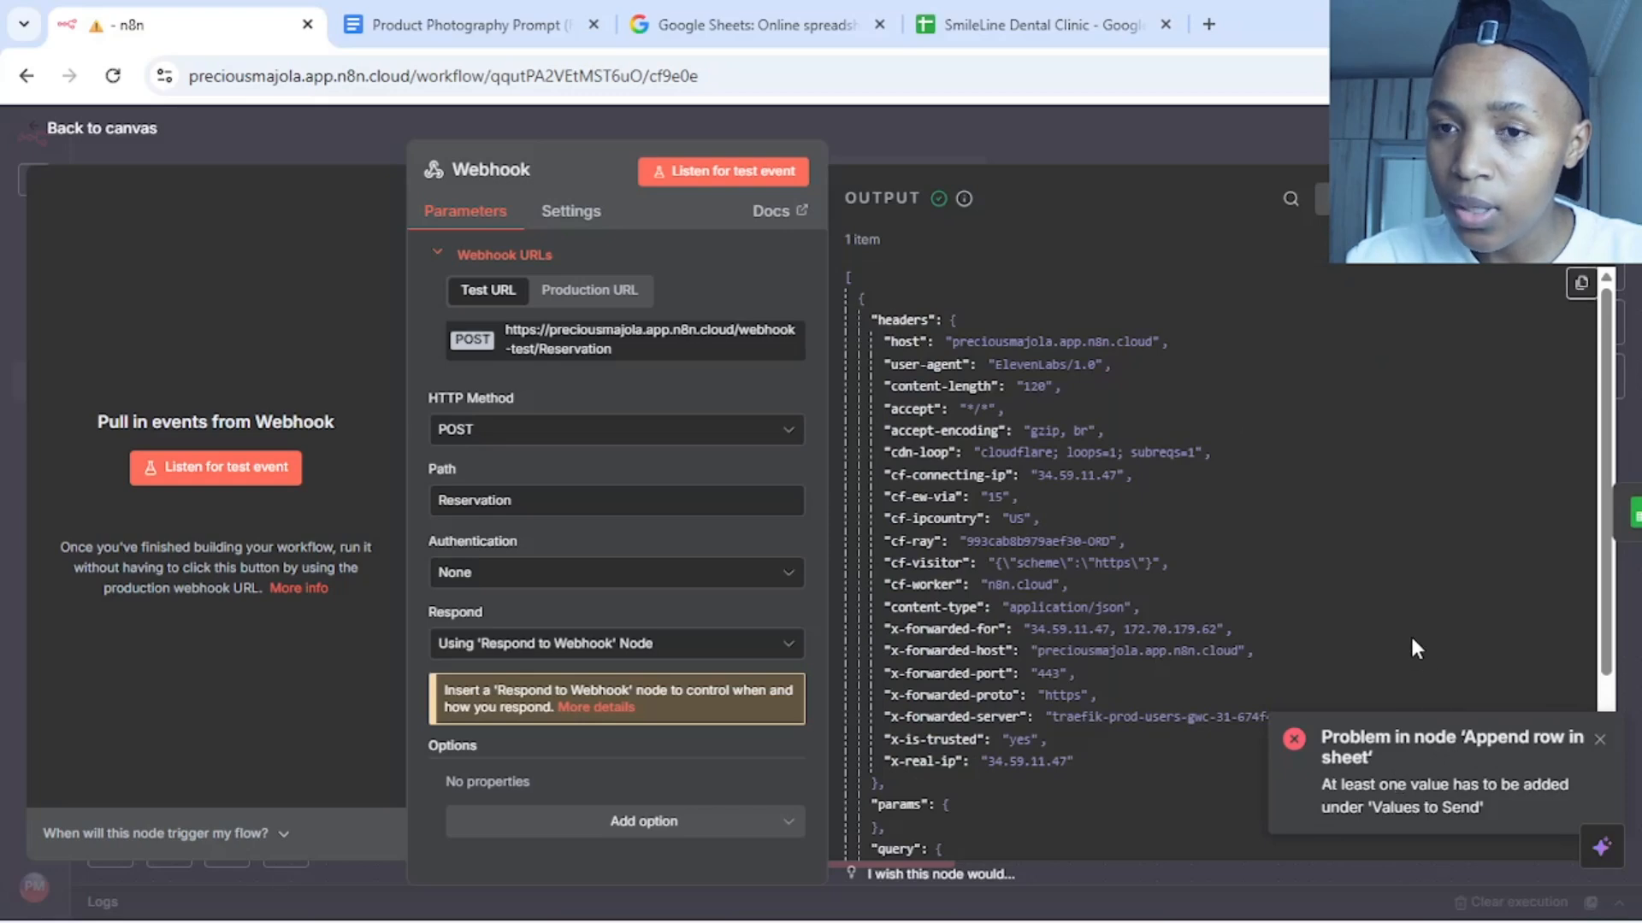
left_click(896, 137)
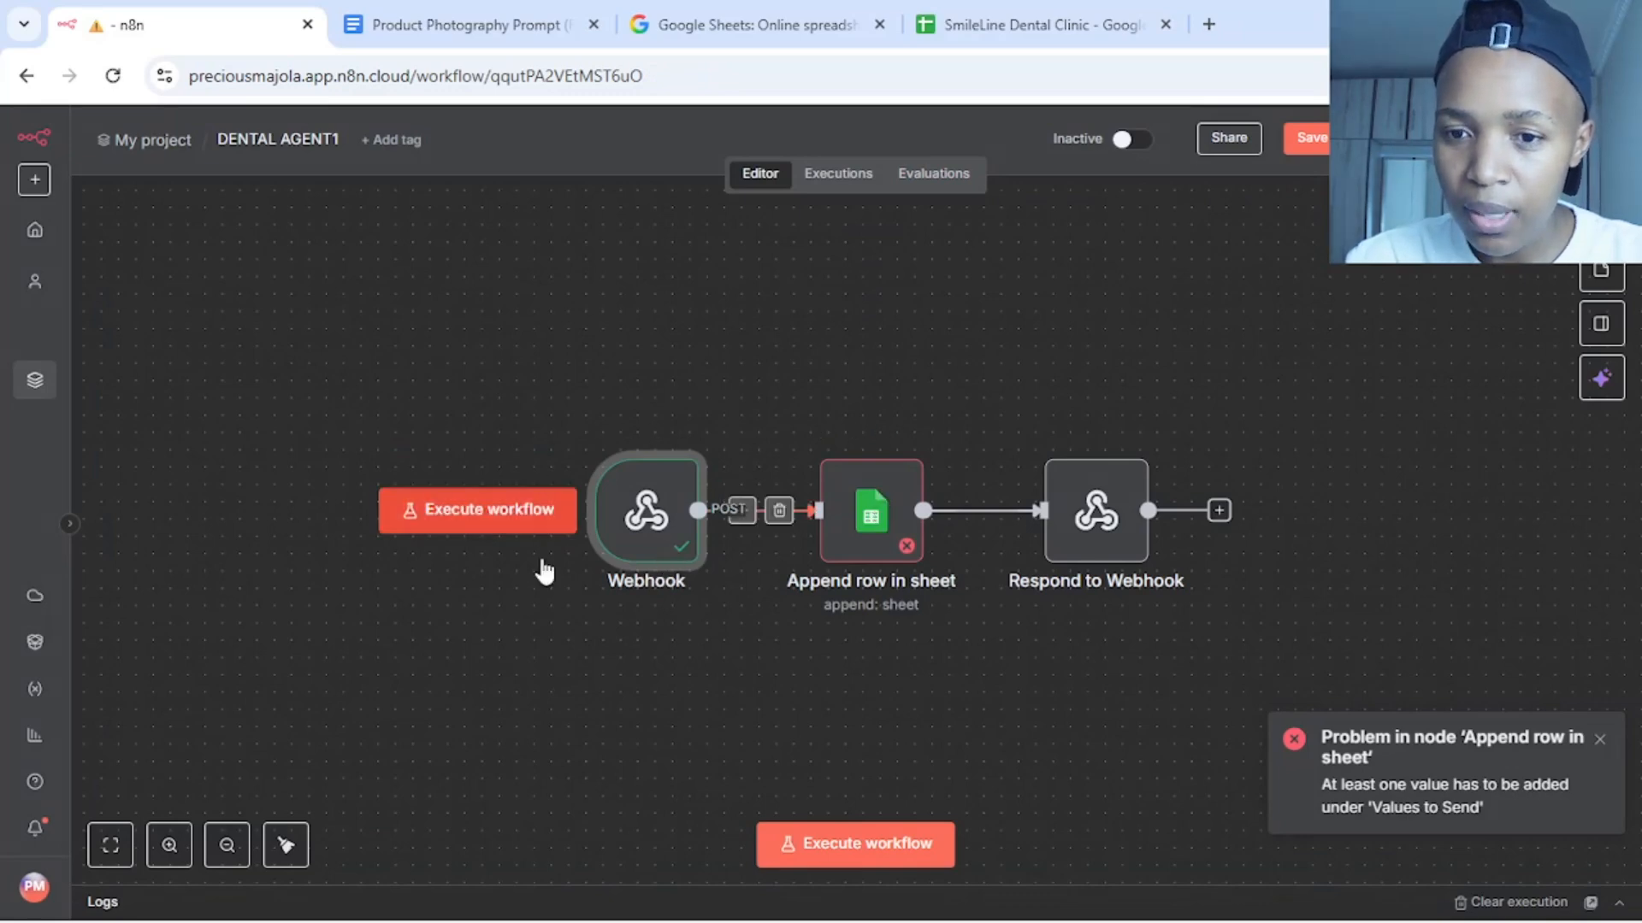
In the append-row node, map Patient's full name to the webhook's body.name and Contact Number to body.Contact_number
double_click(880, 499)
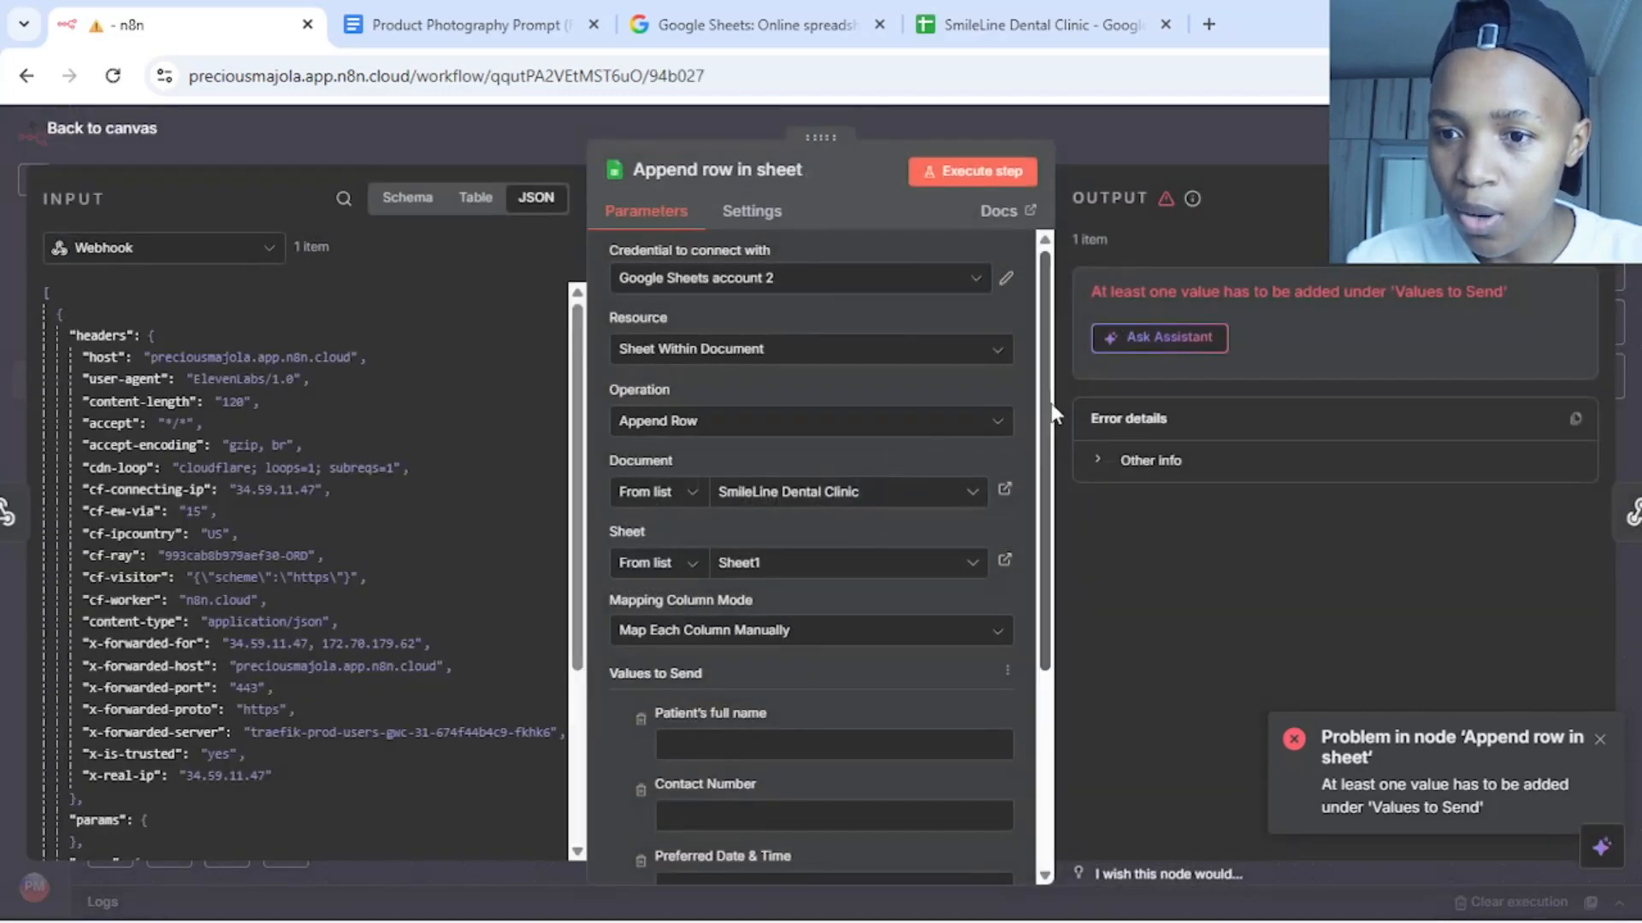
left_click_drag(1053, 415, 1045, 588)
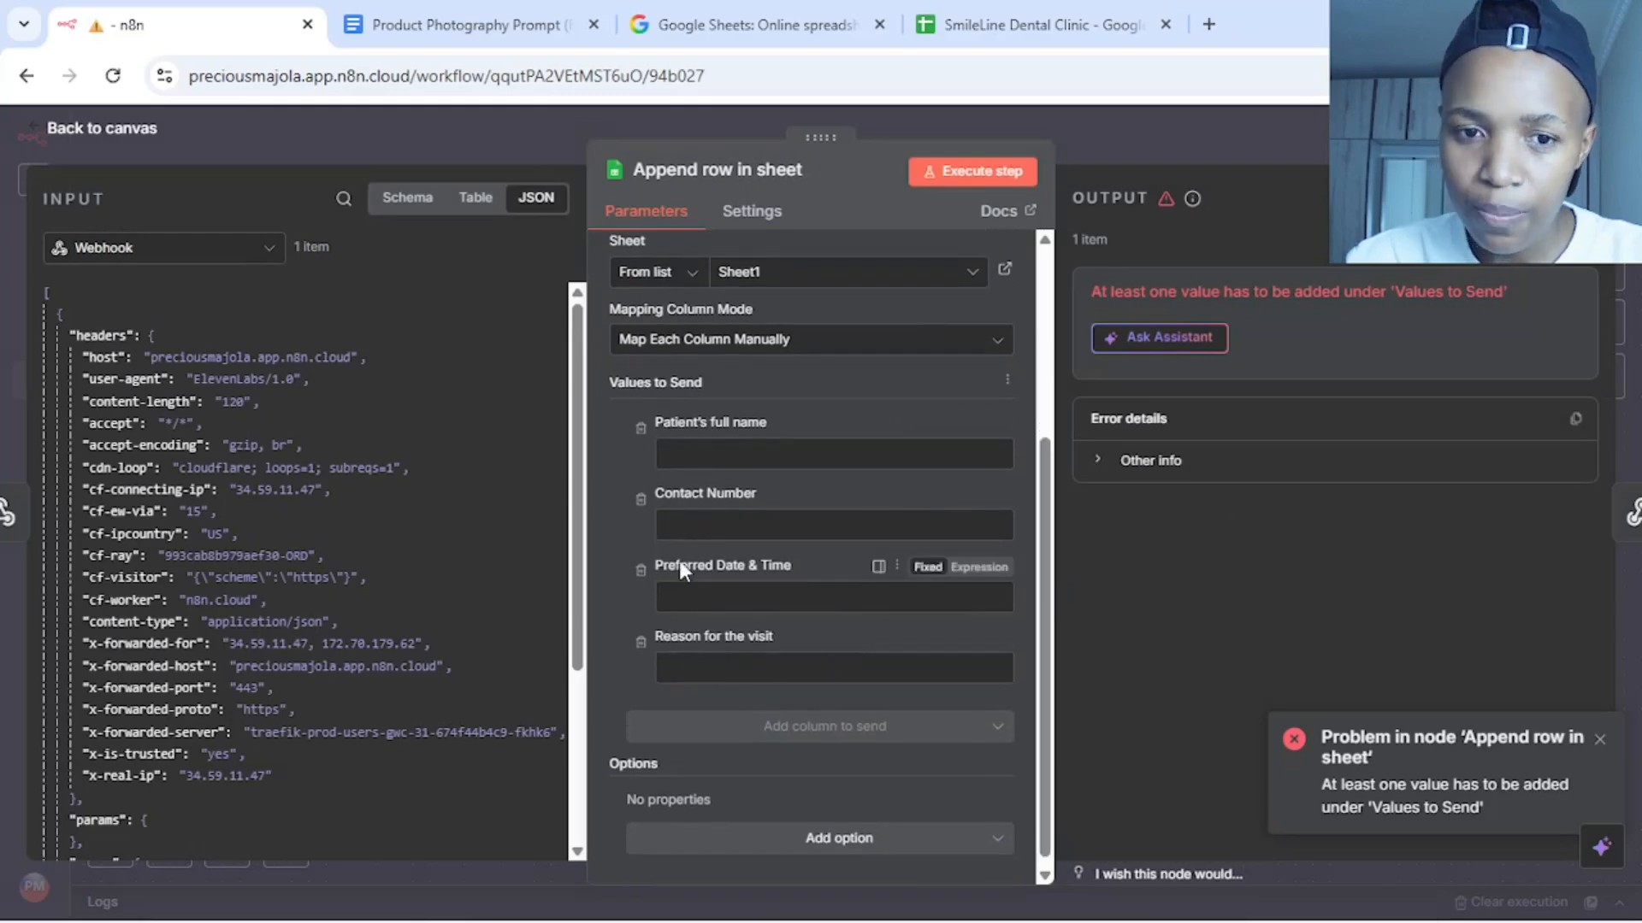
left_click(396, 207)
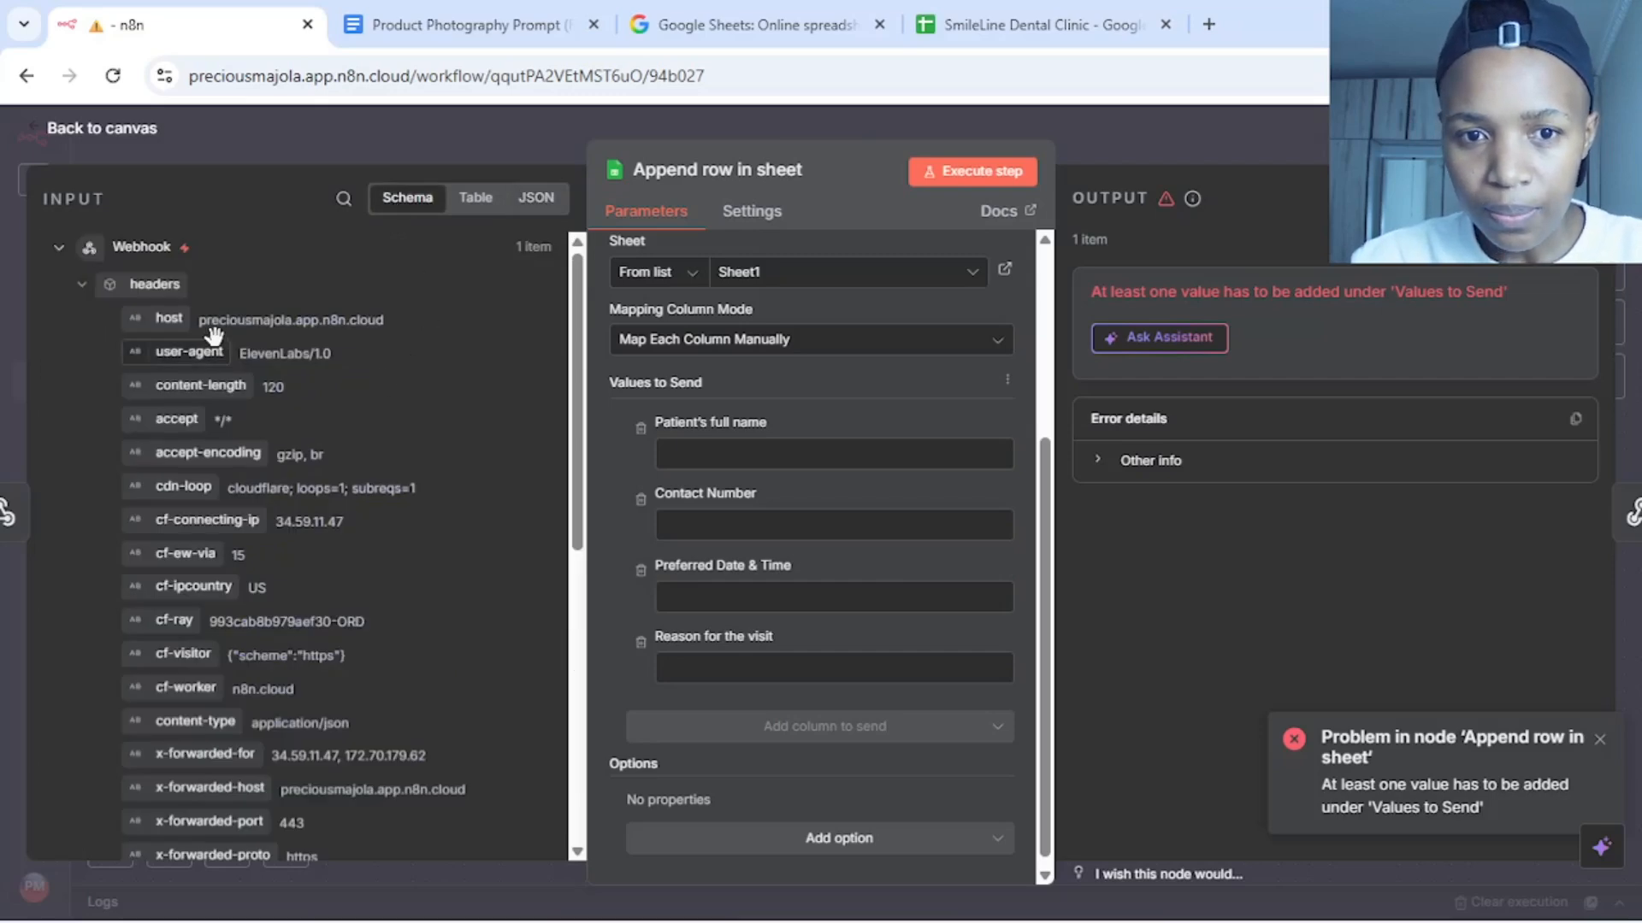
left_click(81, 287)
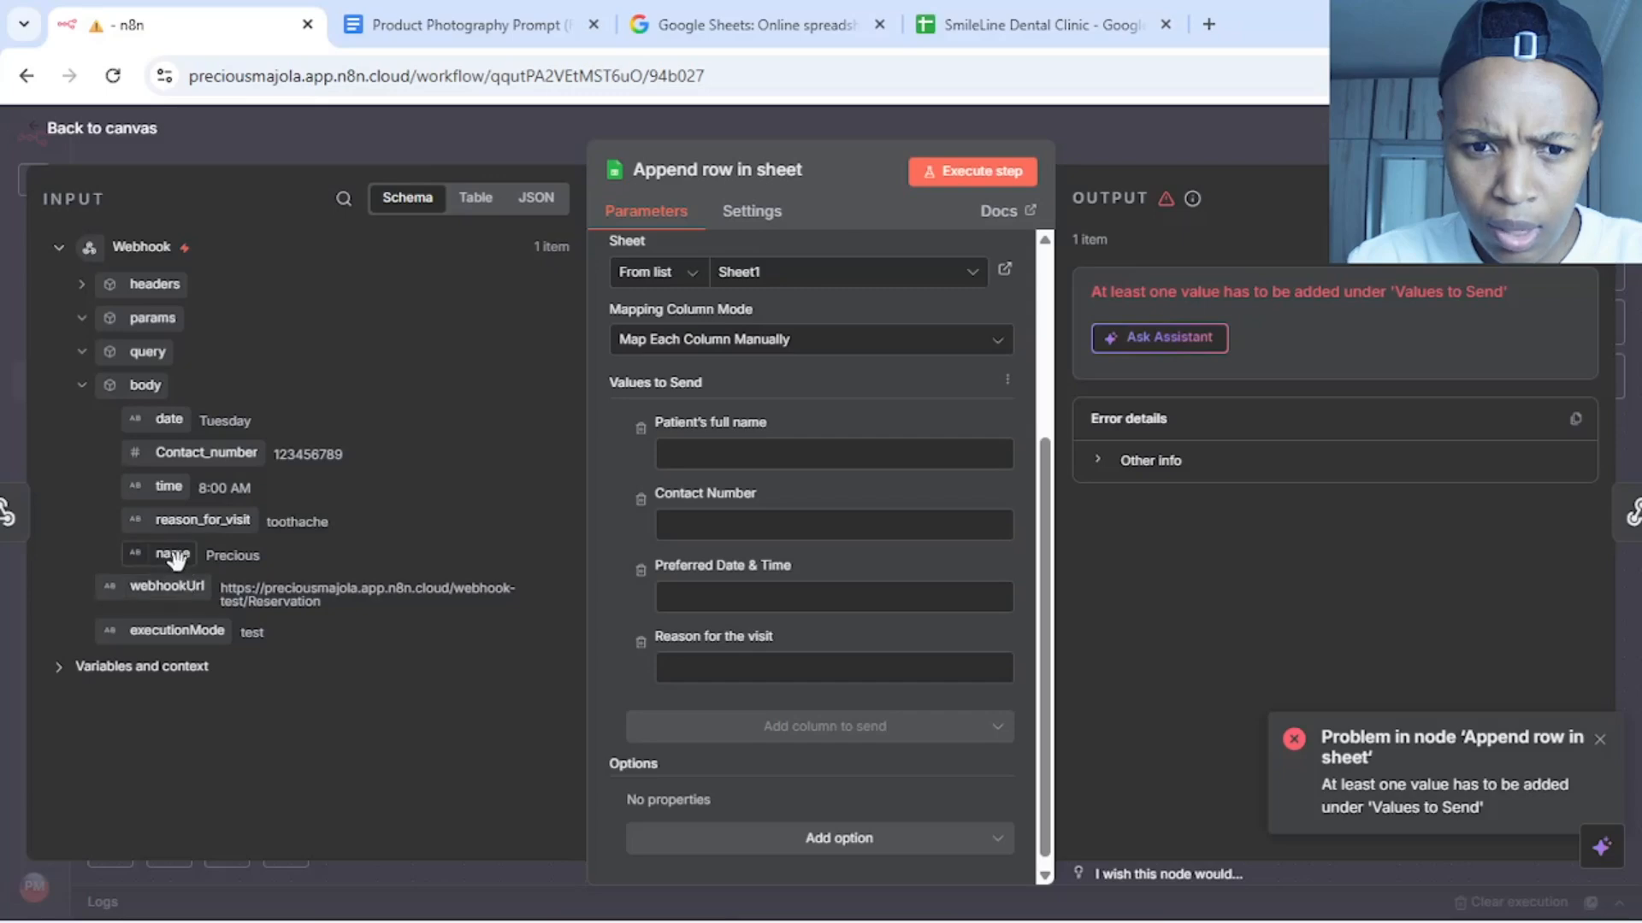
left_click_drag(171, 554, 704, 463)
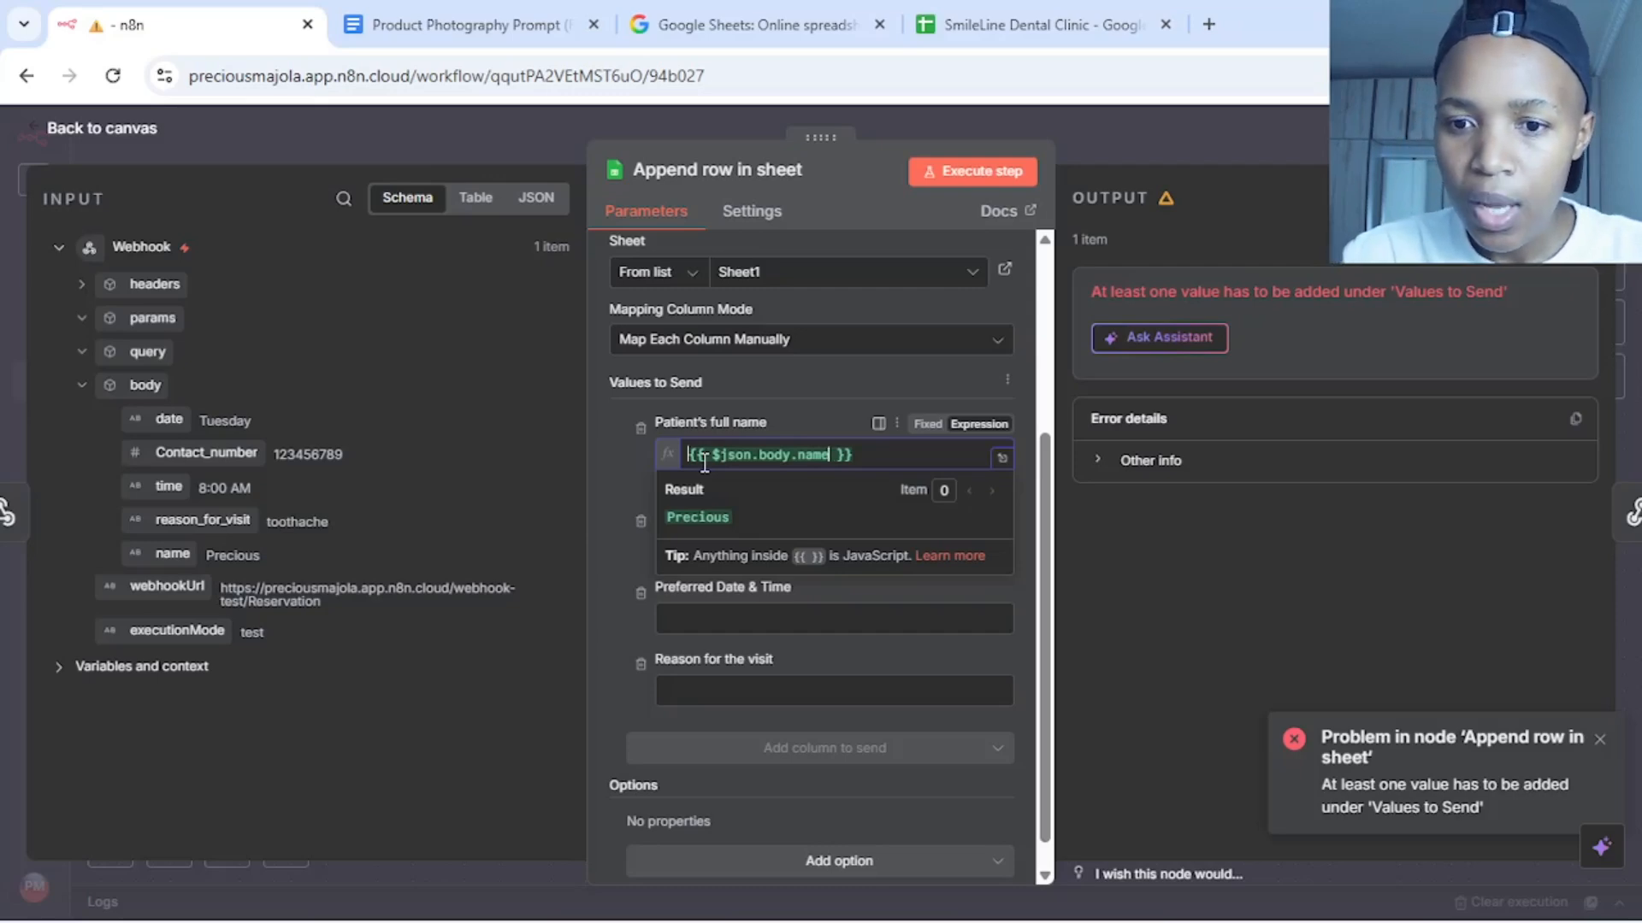
left_click(593, 501)
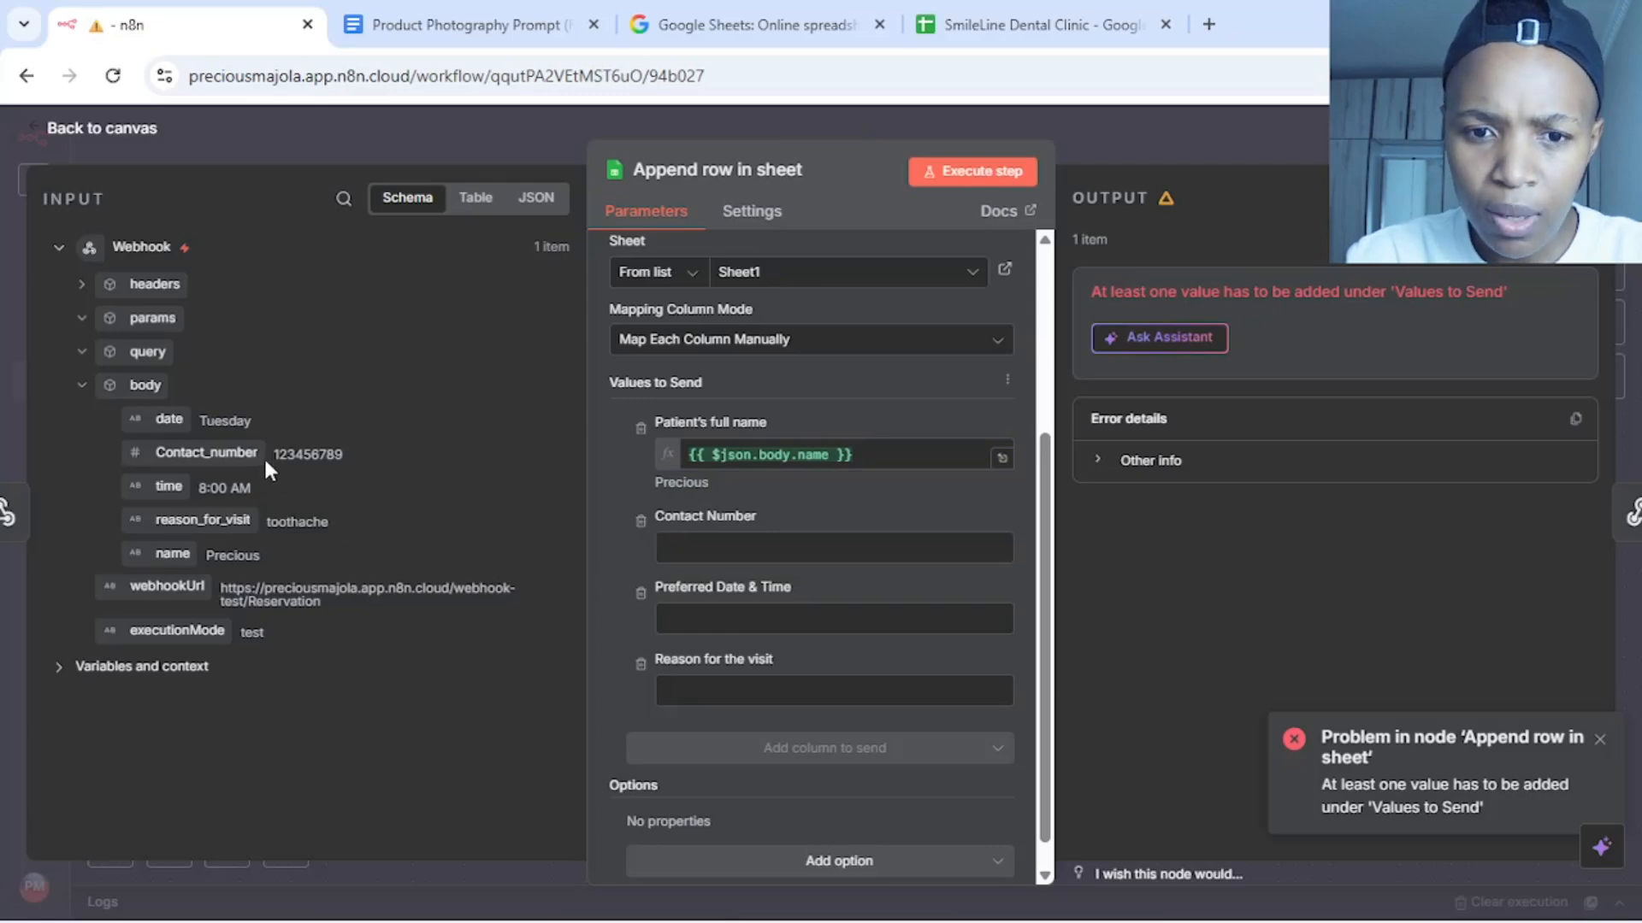
left_click_drag(209, 459, 714, 560)
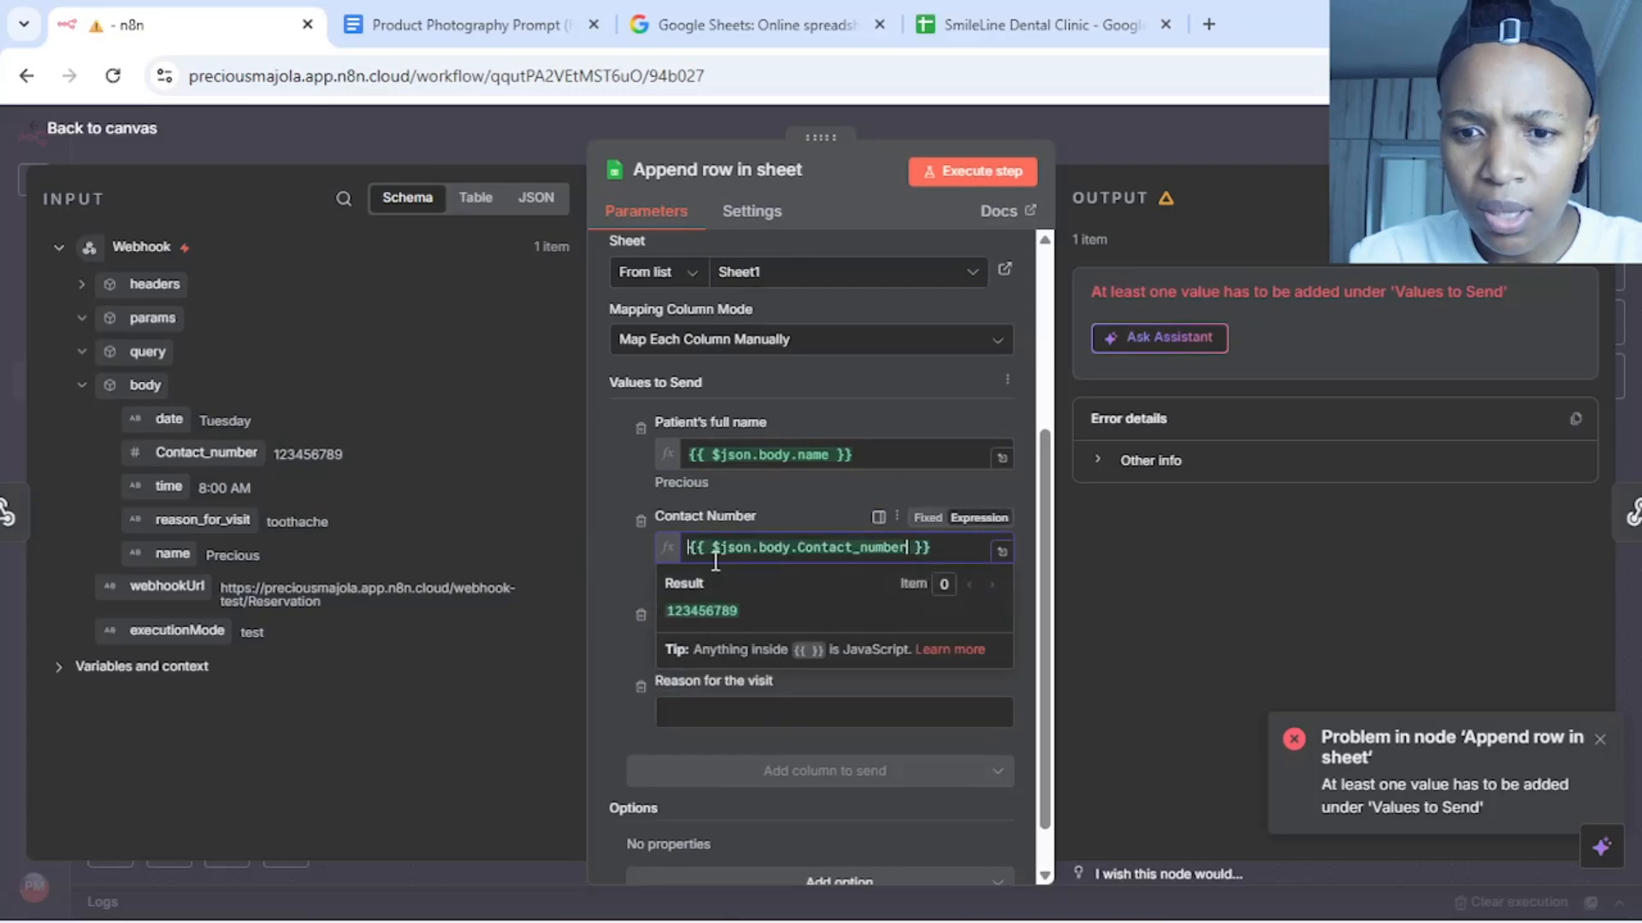
left_click(622, 564)
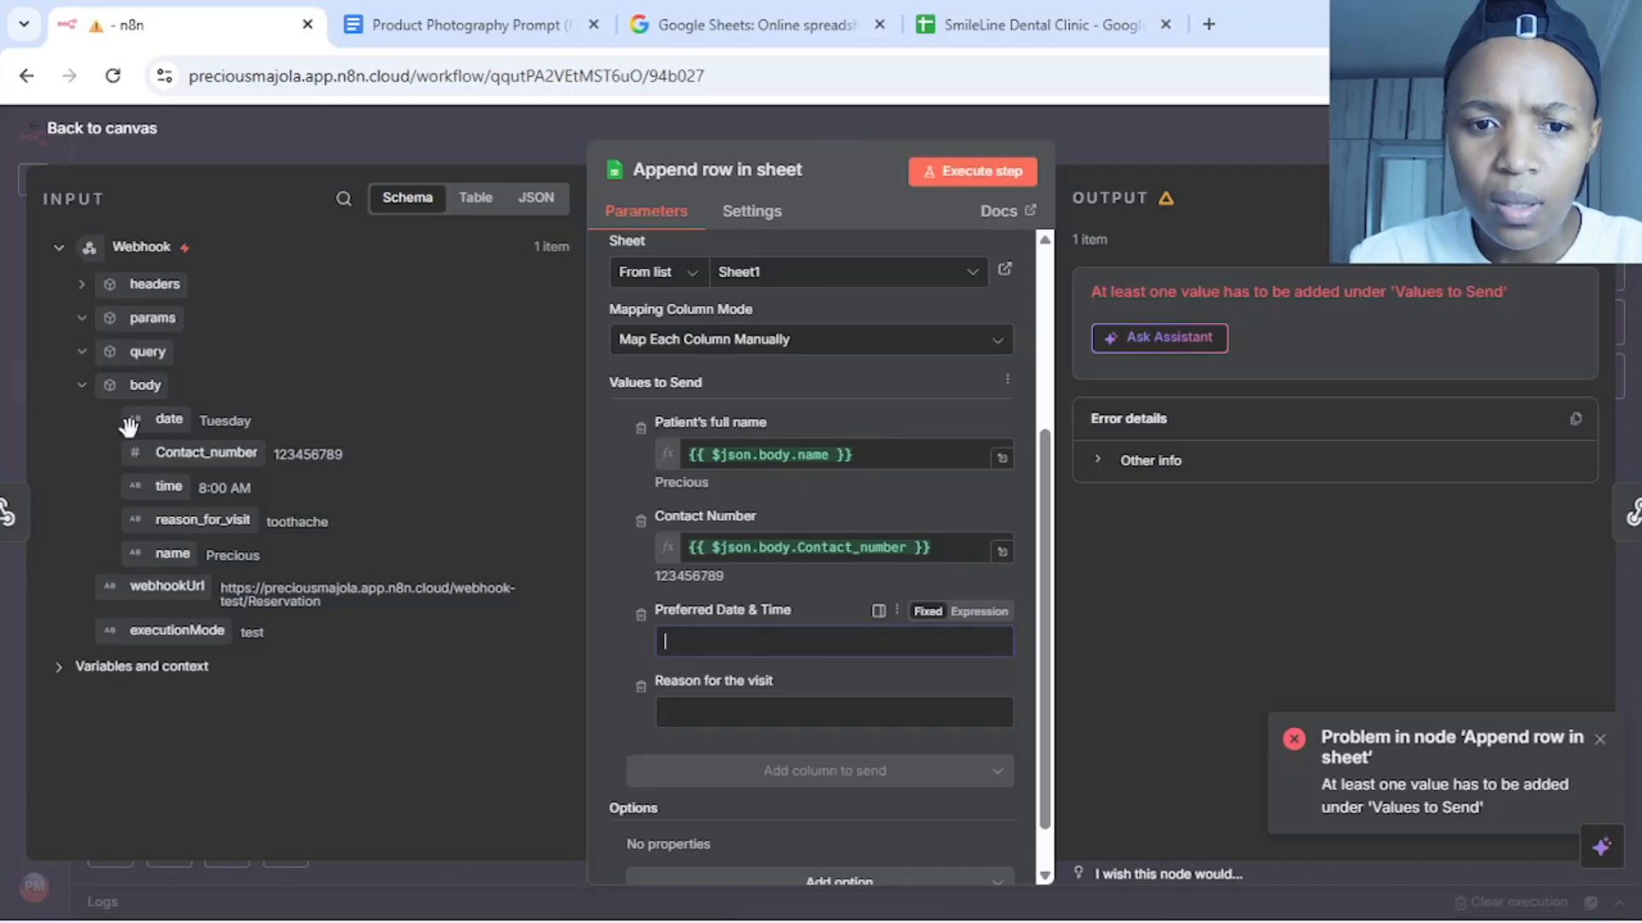
Map Preferred Date & Time to the webhook's body.time and body.date expressions, separated by spaces
left_click_drag(158, 425, 697, 650)
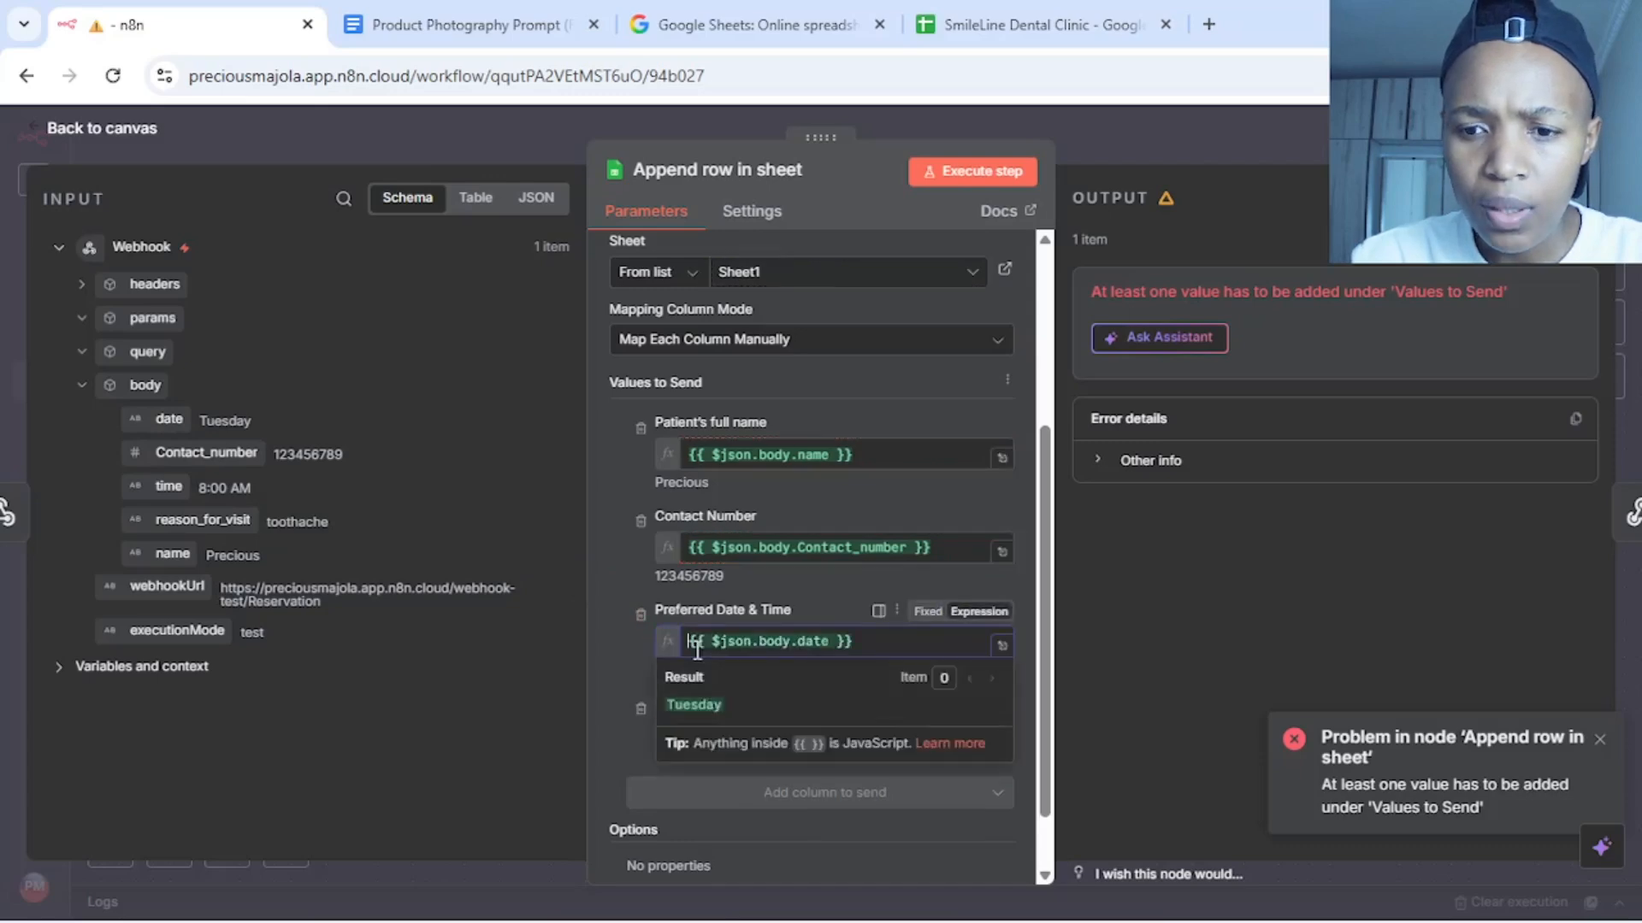
left_click(890, 646)
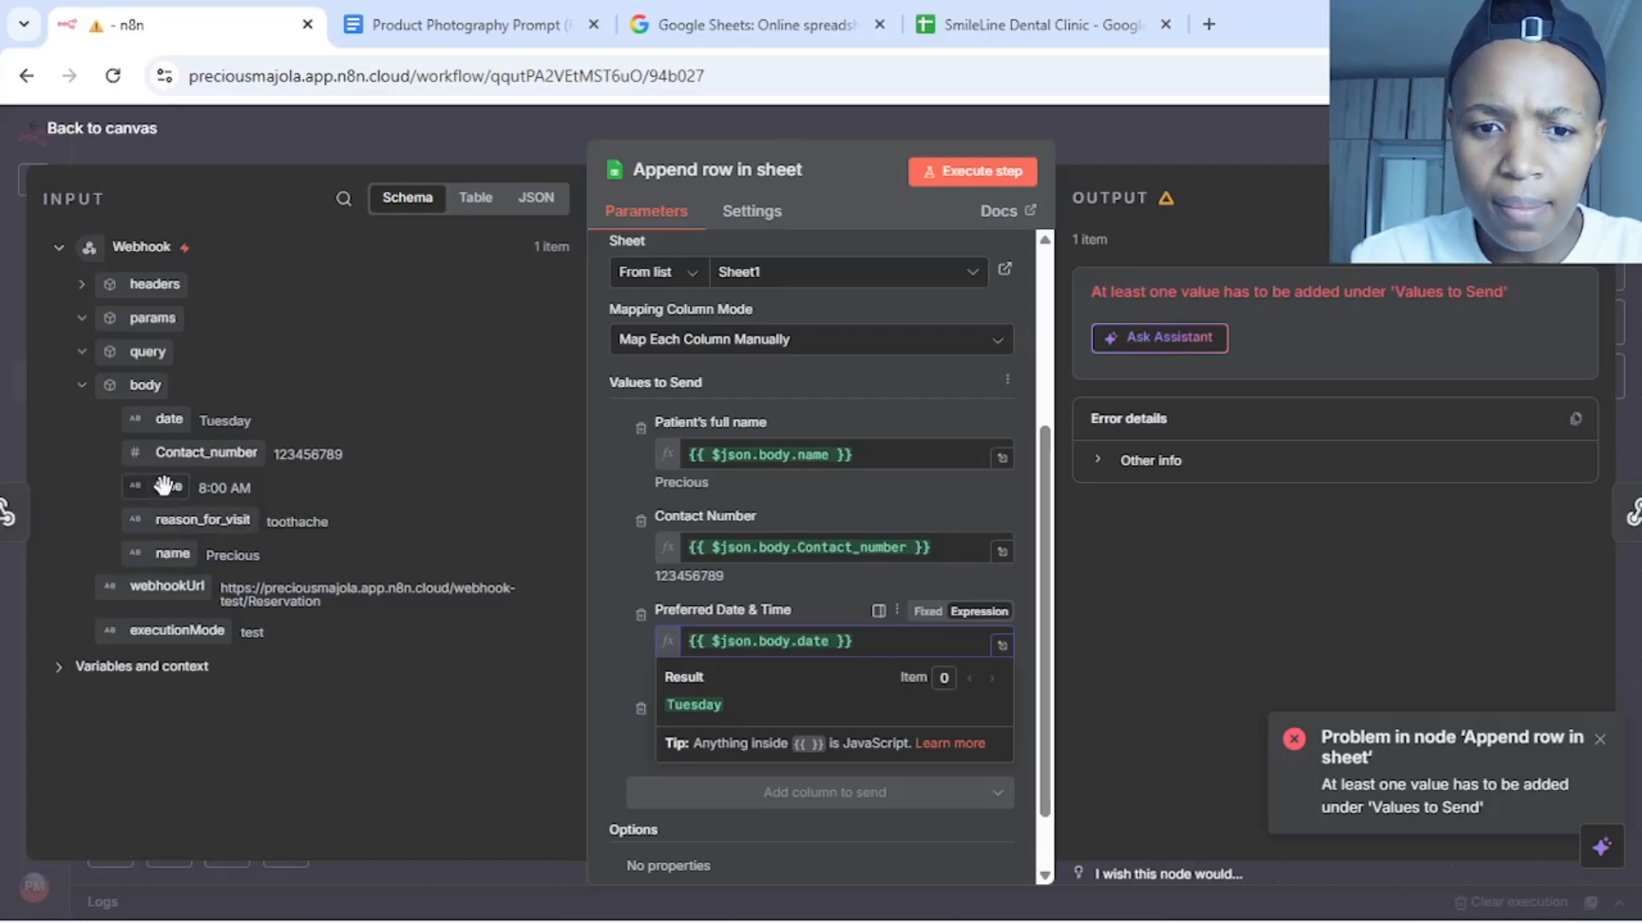
left_click_drag(157, 484, 913, 630)
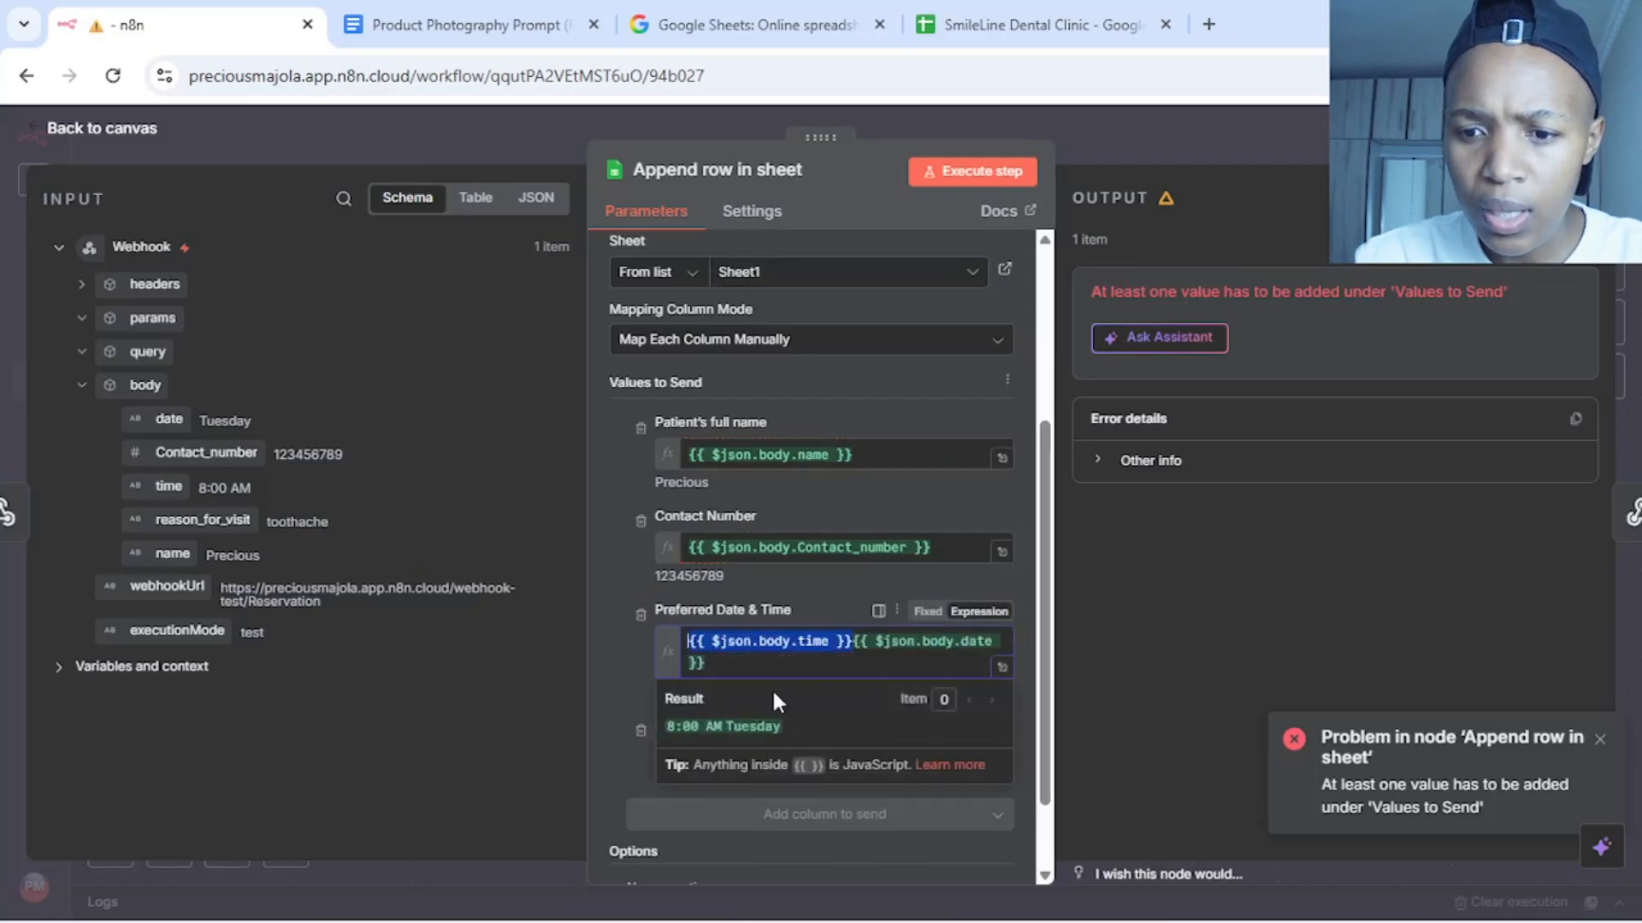
left_click(617, 682)
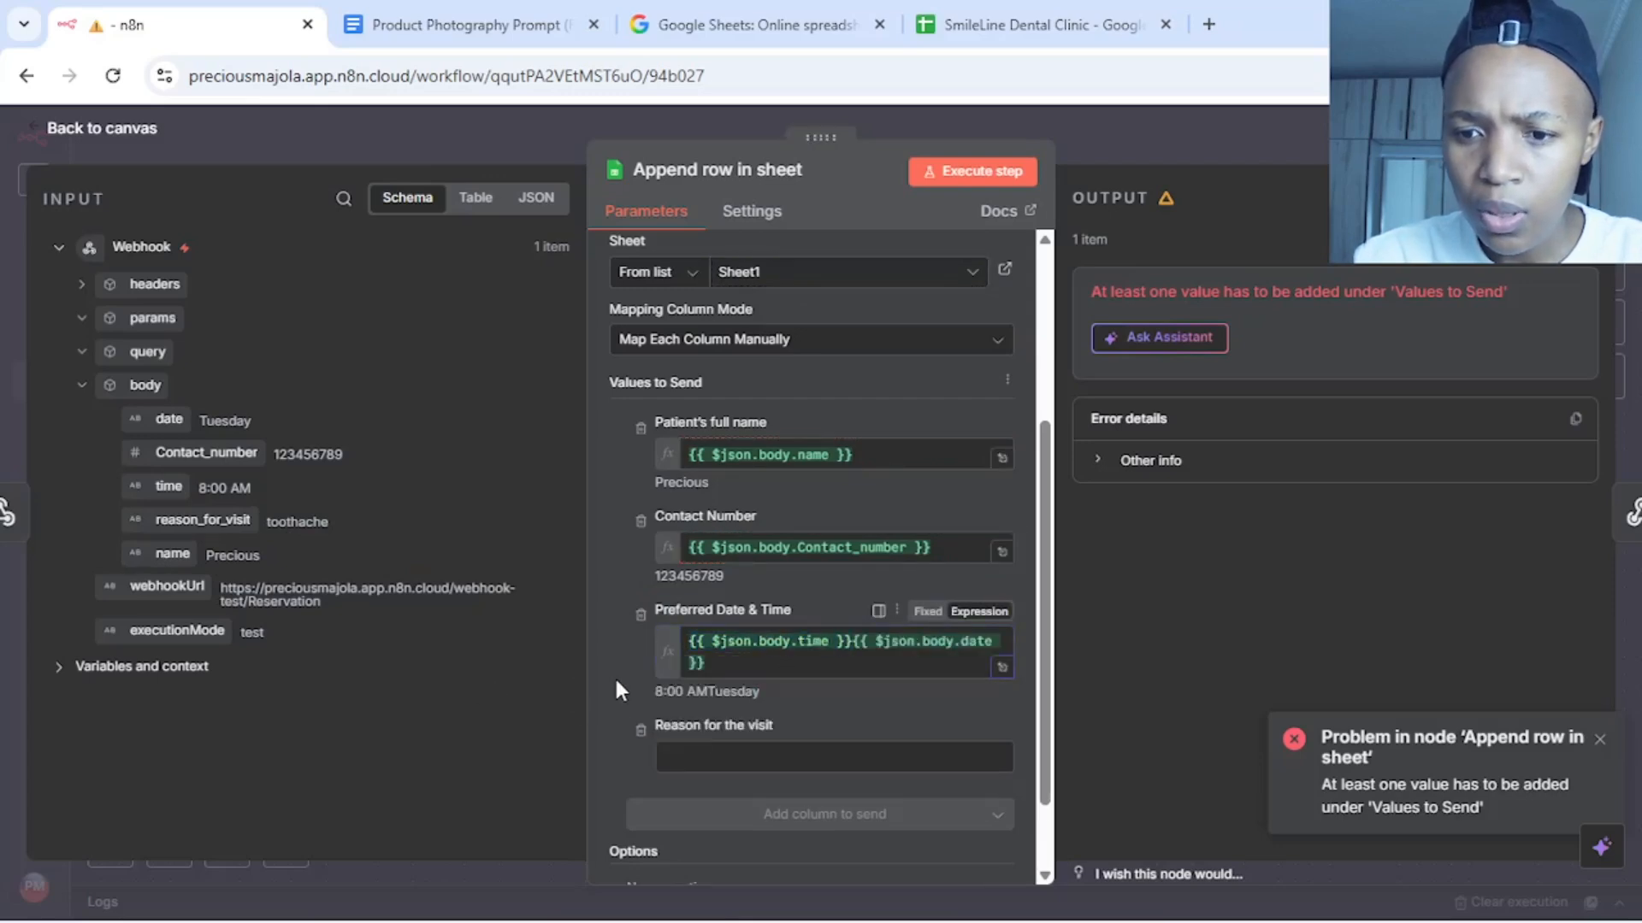
left_click(851, 644)
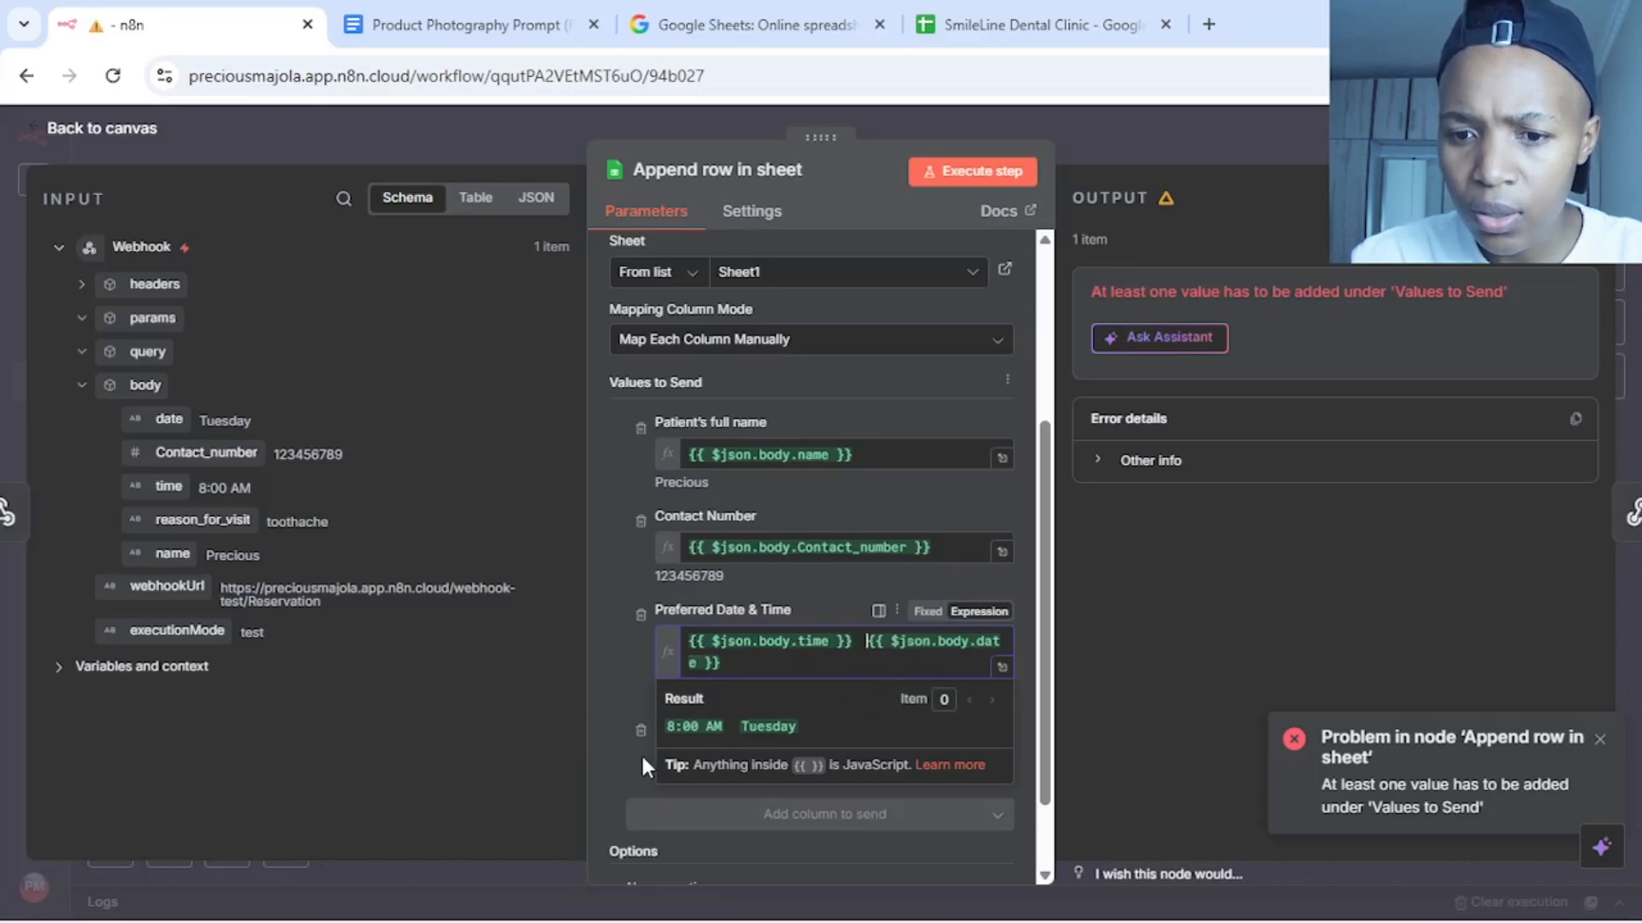
left_click(610, 679)
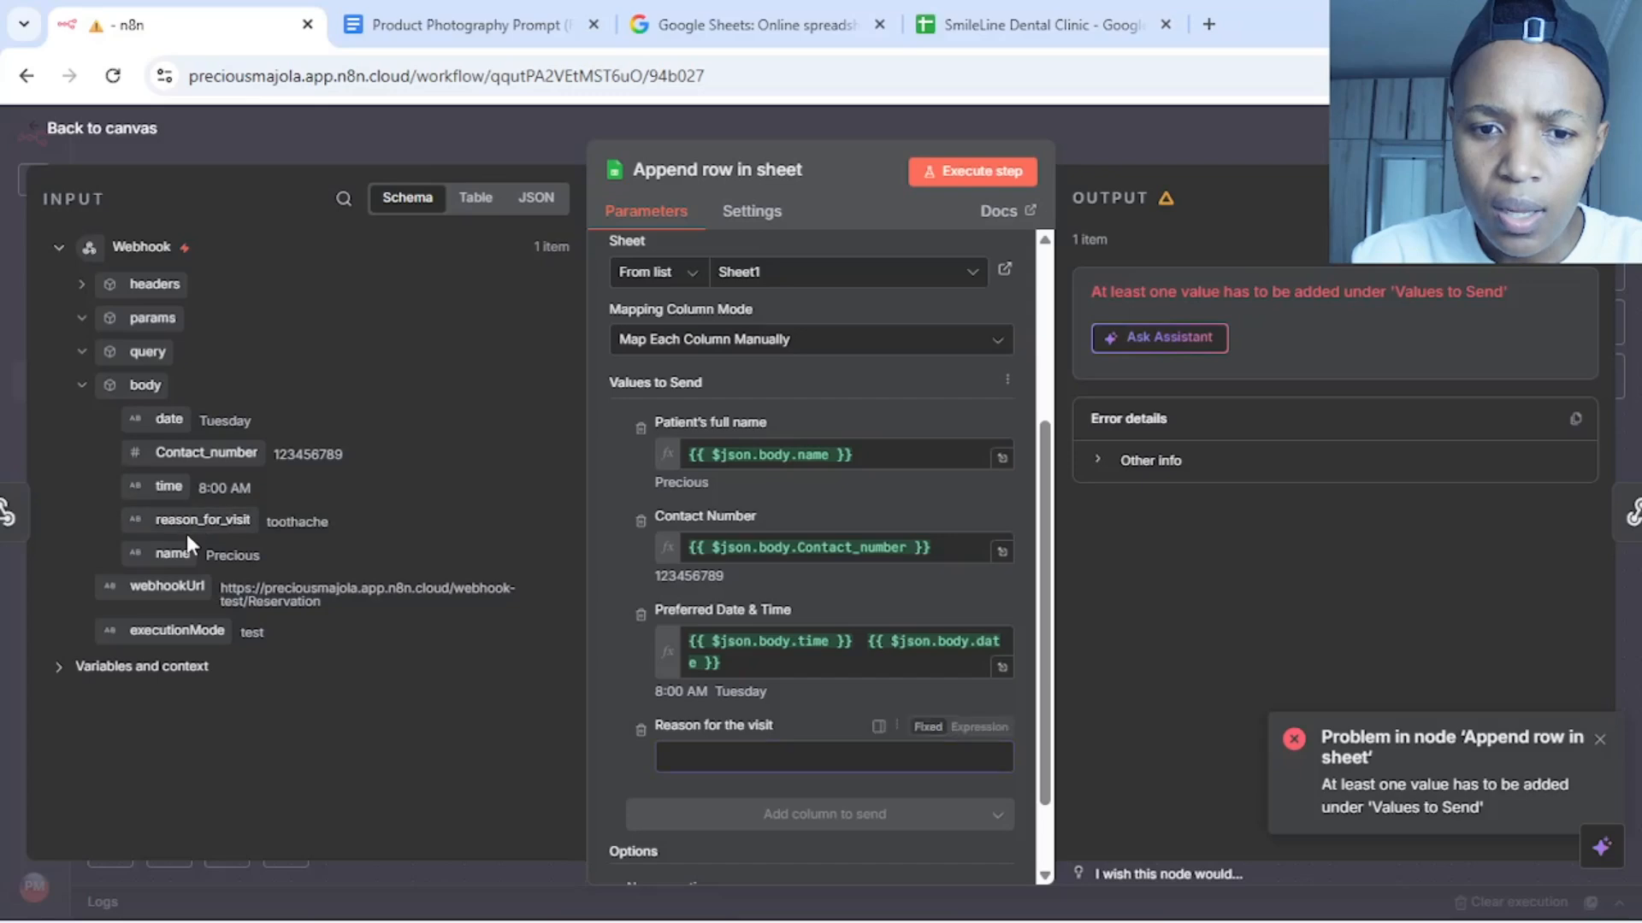
Map Reason for the visit to the webhook's body.reason_for_visit value
left_click_drag(101, 520, 250, 555)
left_click(345, 554)
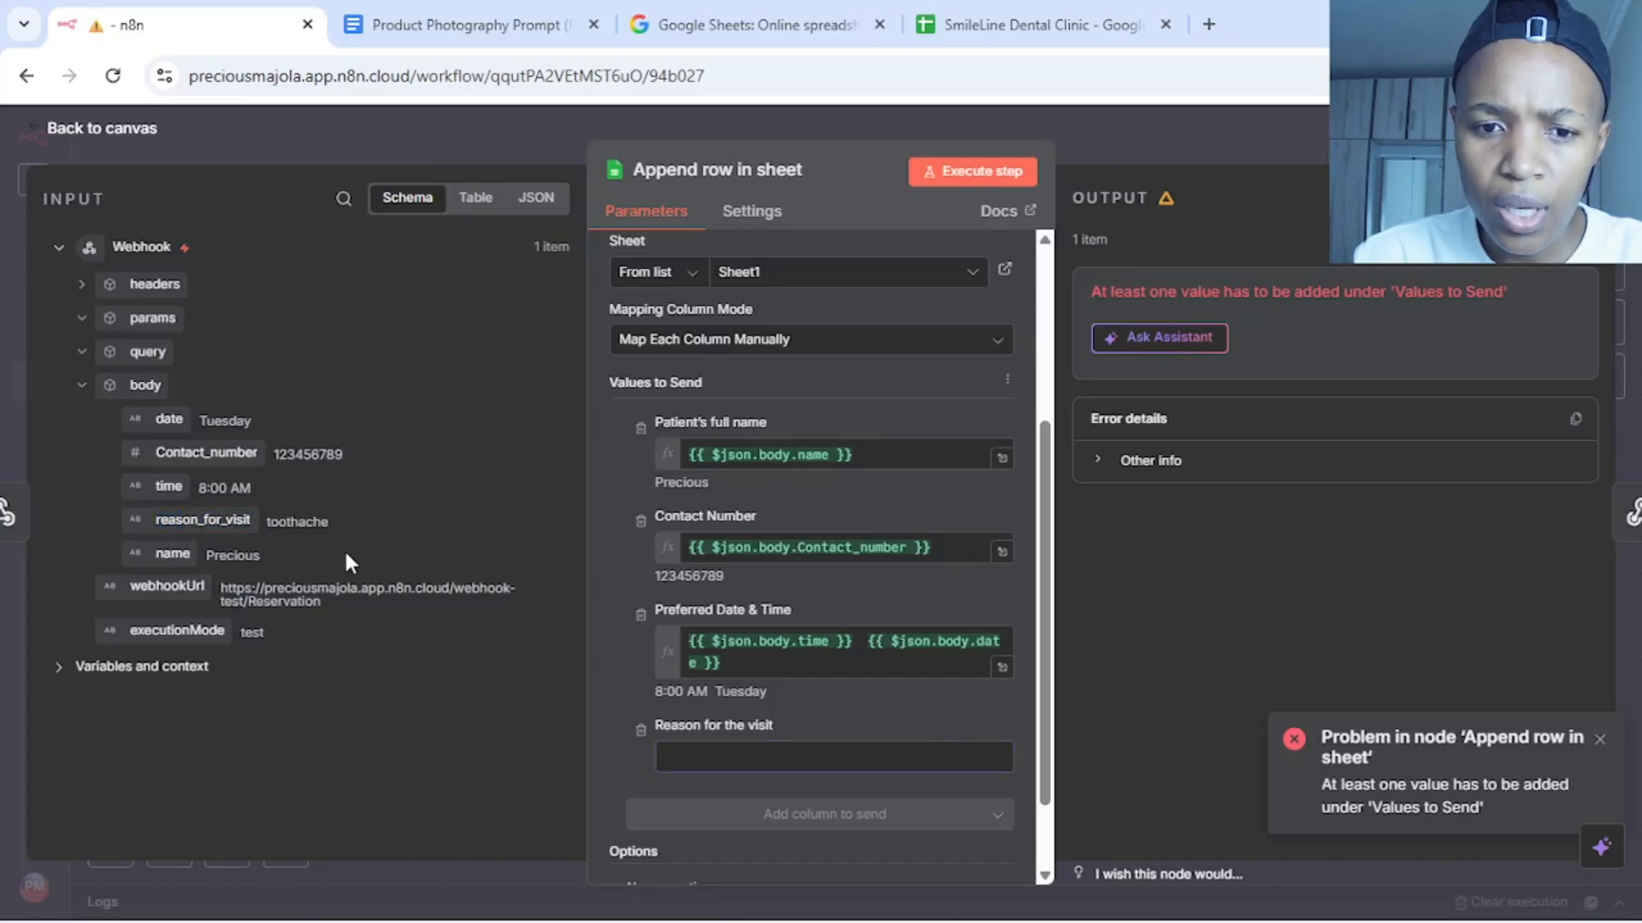
left_click_drag(237, 538, 714, 765)
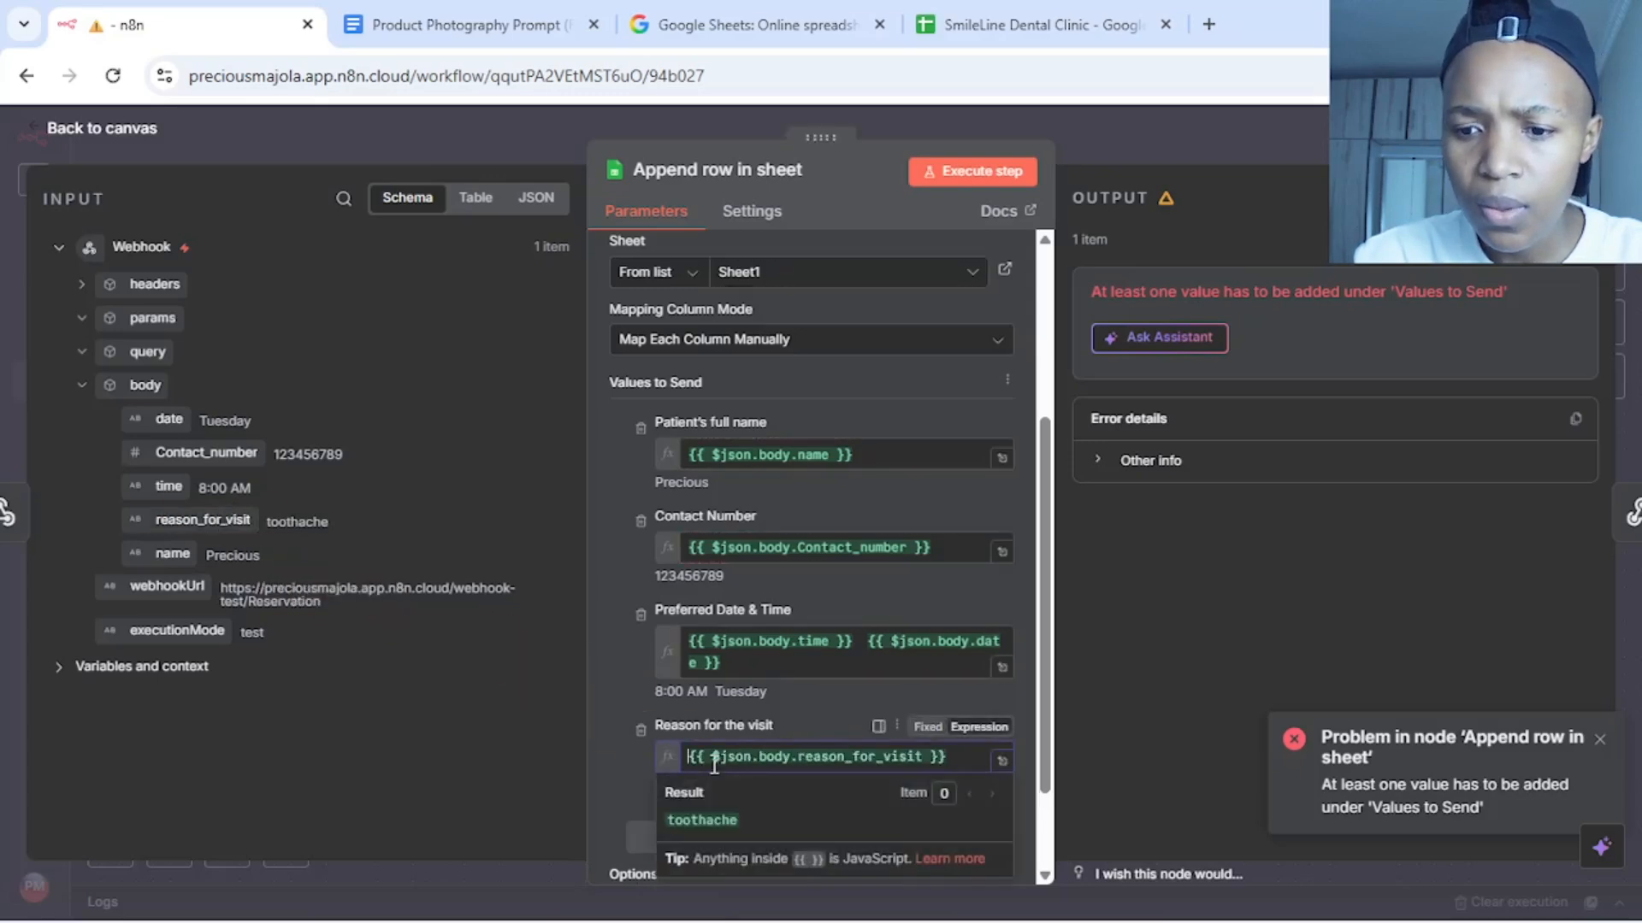
left_click_drag(1044, 612, 1052, 733)
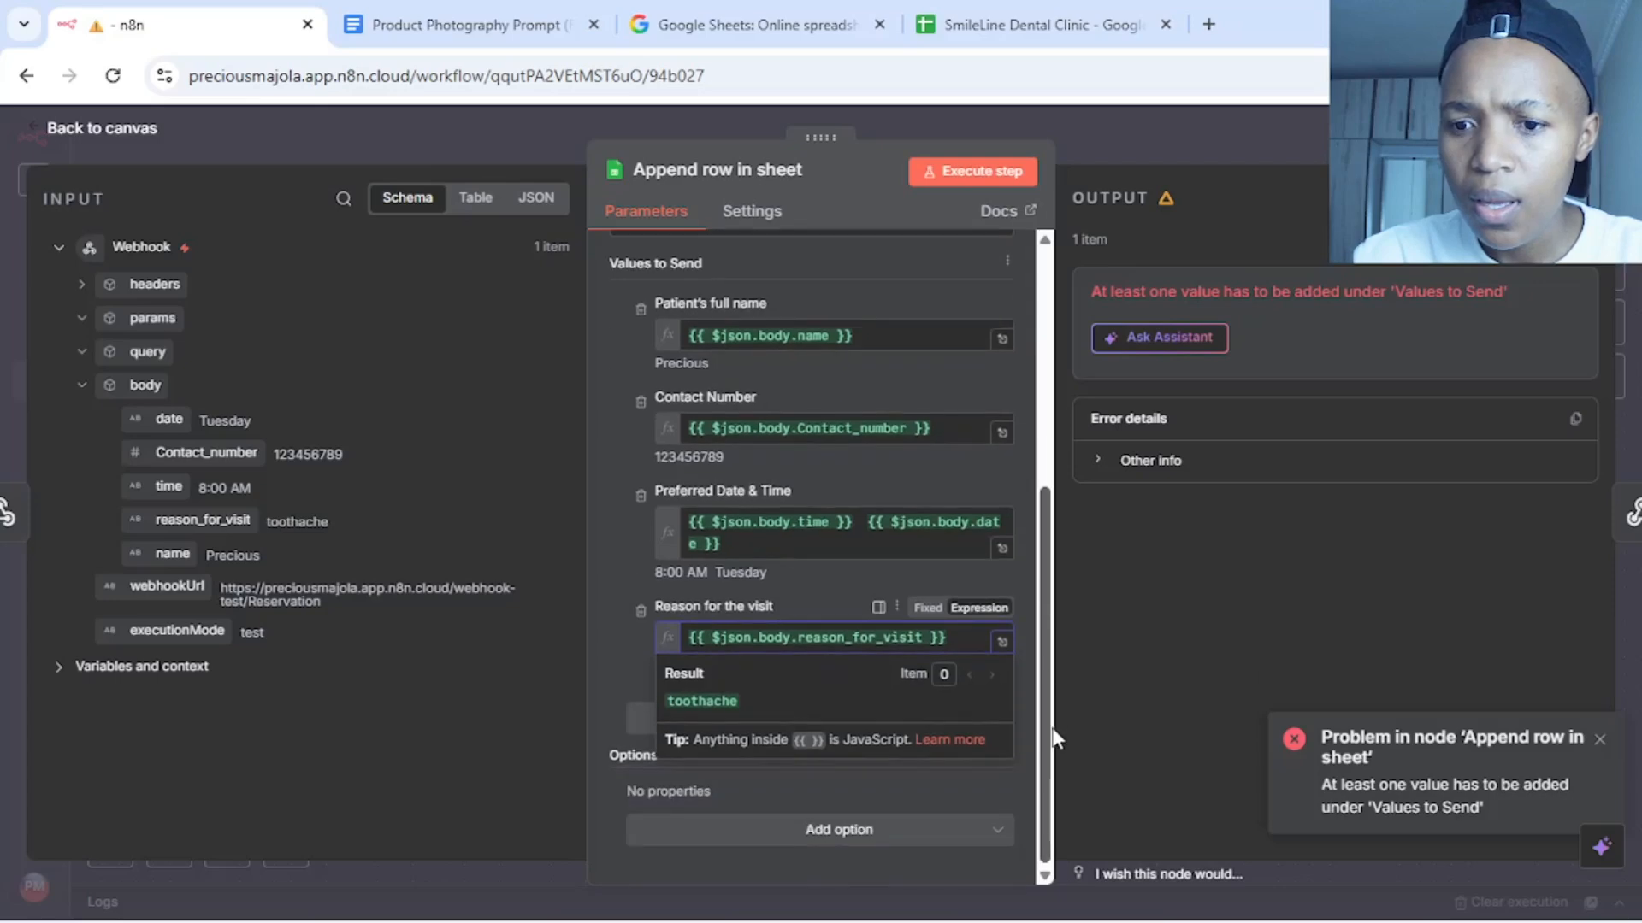
Execute the append-row node, check the SmileLine Dental Clinic spreadsheet for the new booking row, and return to the workflow canvas
left_click(971, 174)
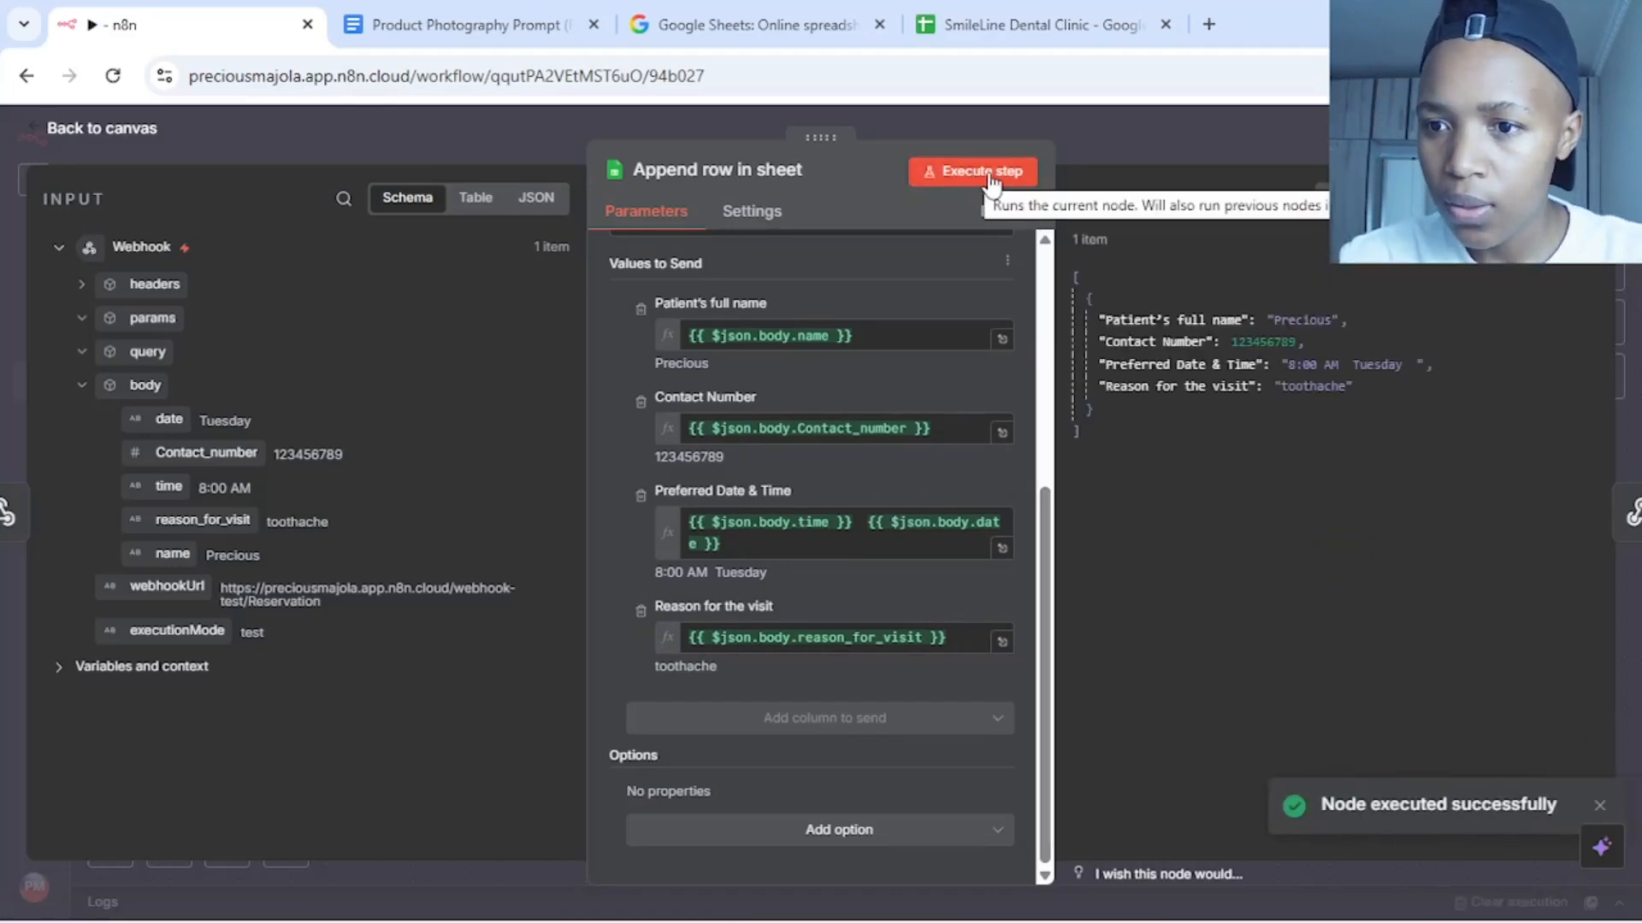
left_click(1137, 132)
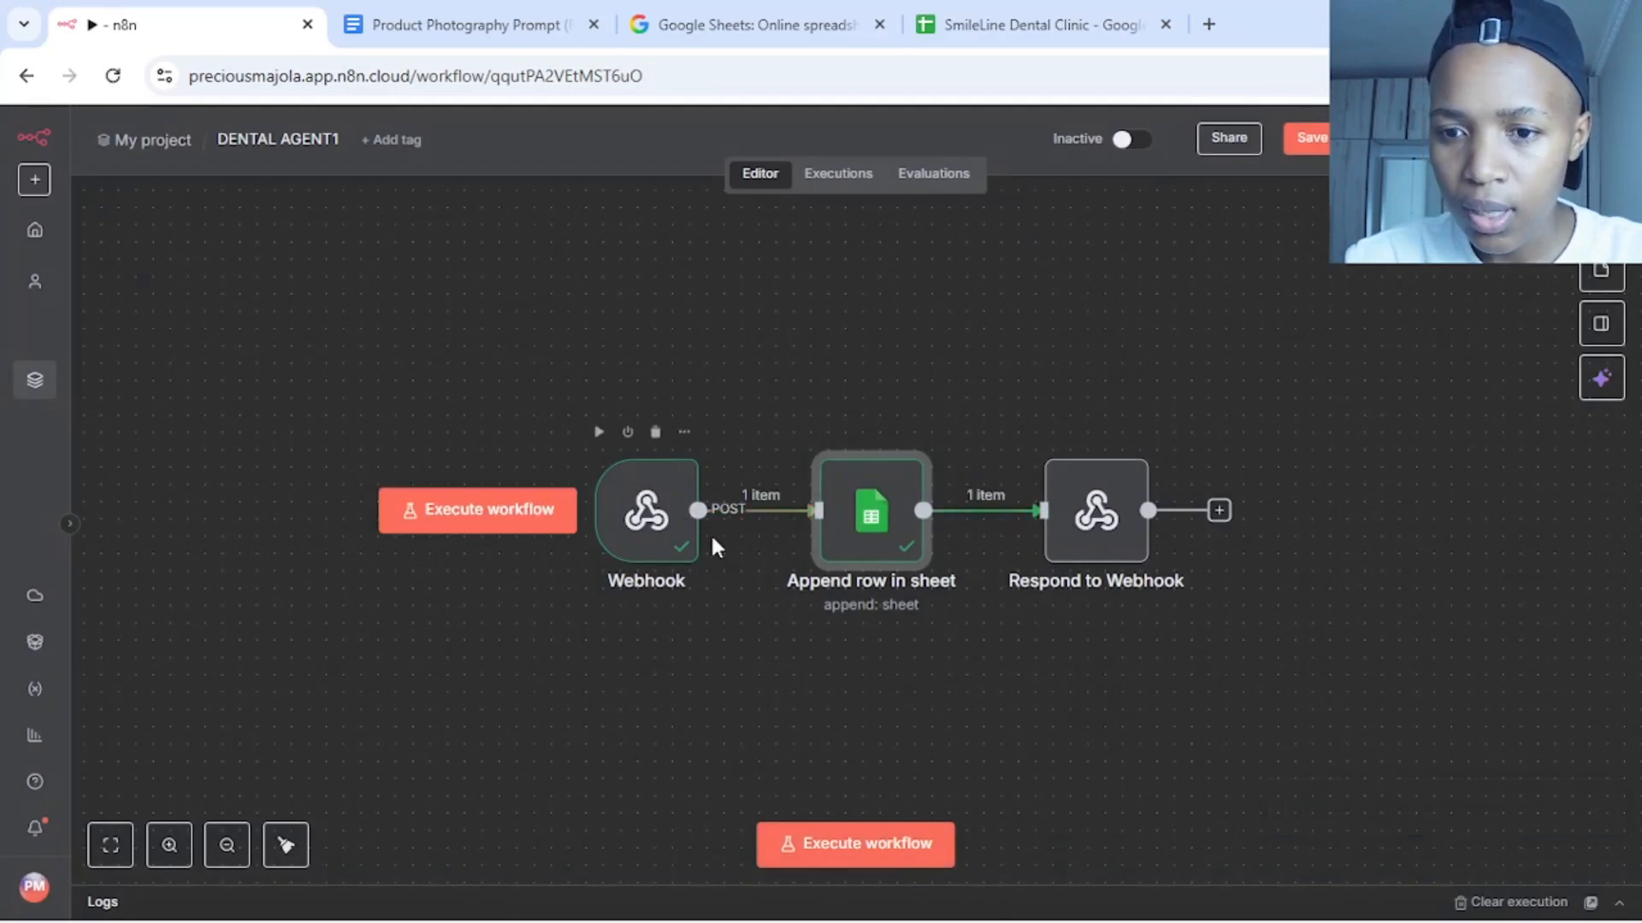
left_click(1030, 35)
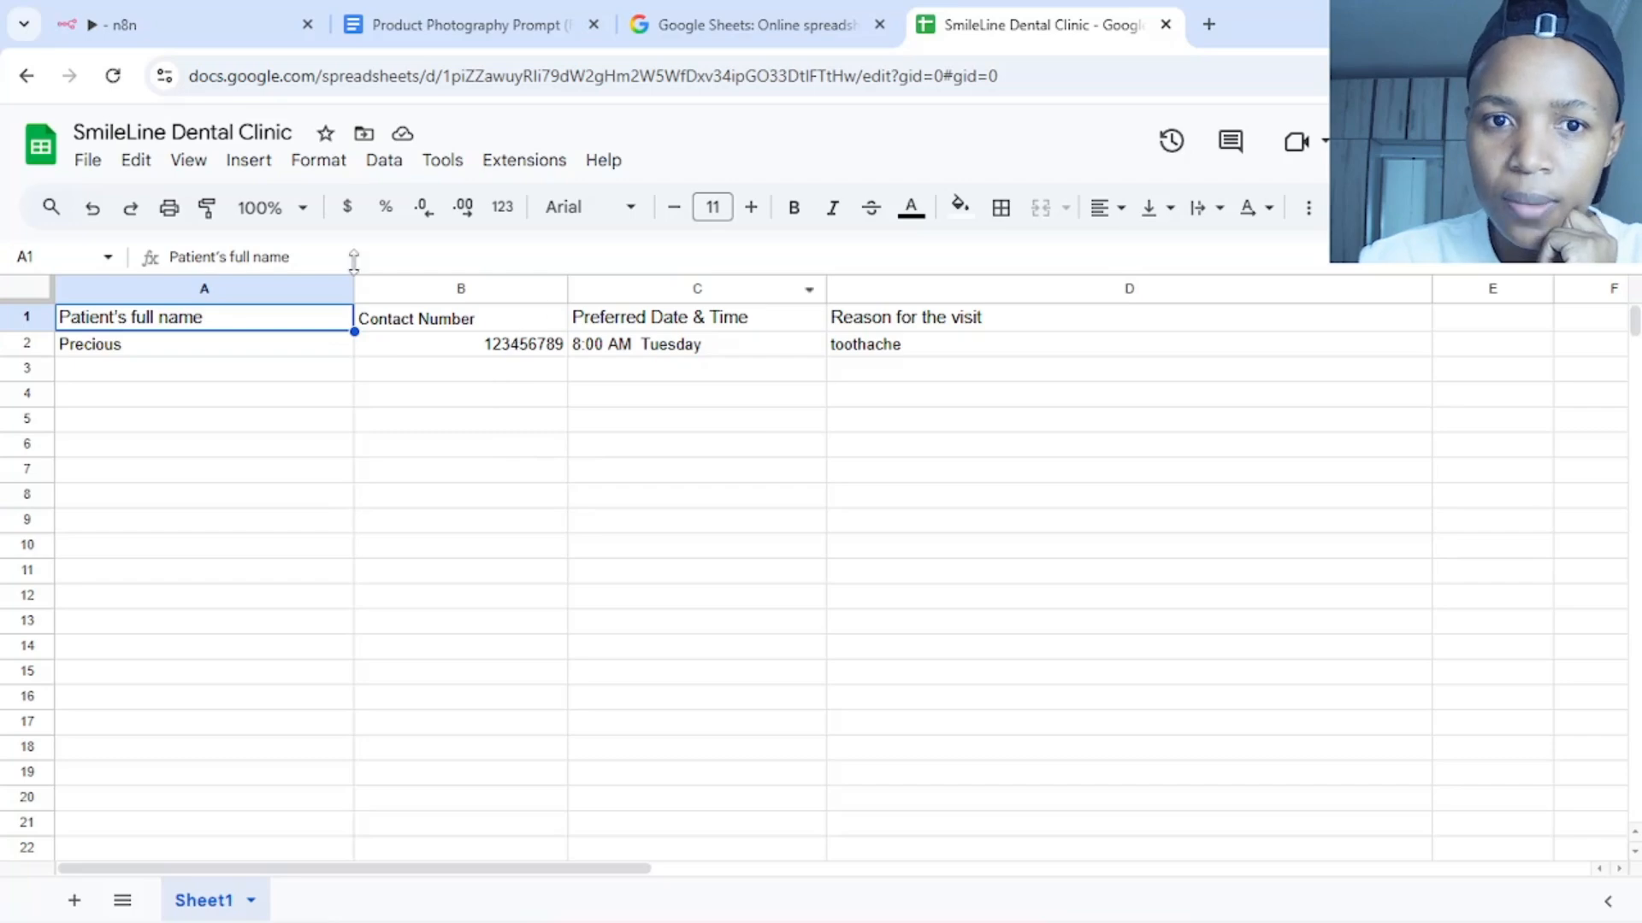
left_click(176, 20)
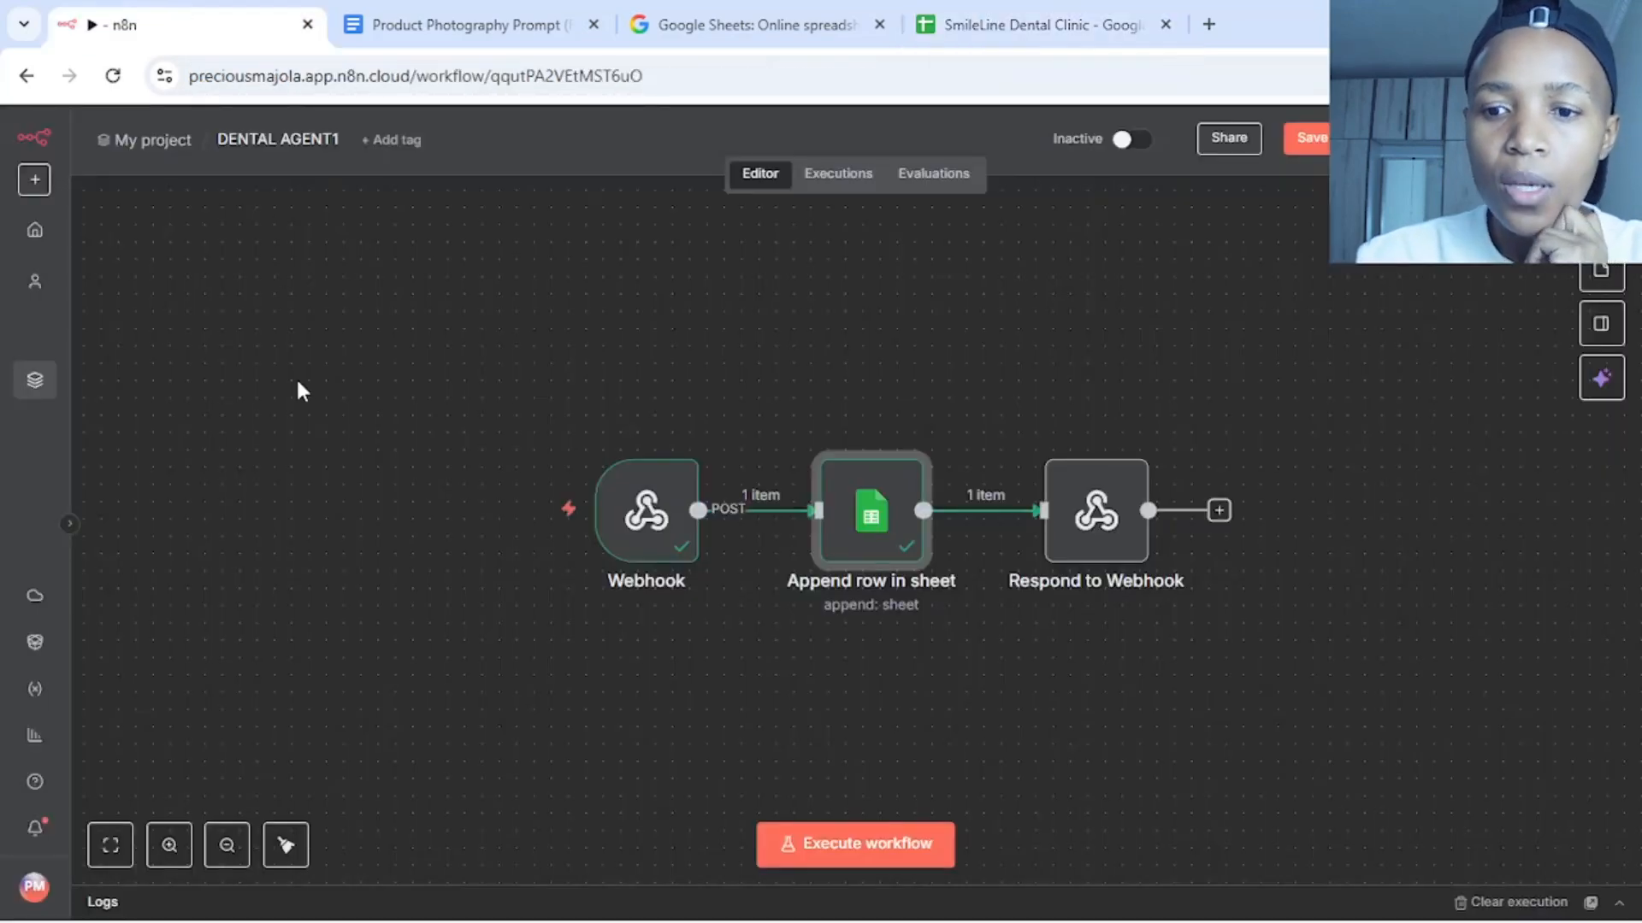